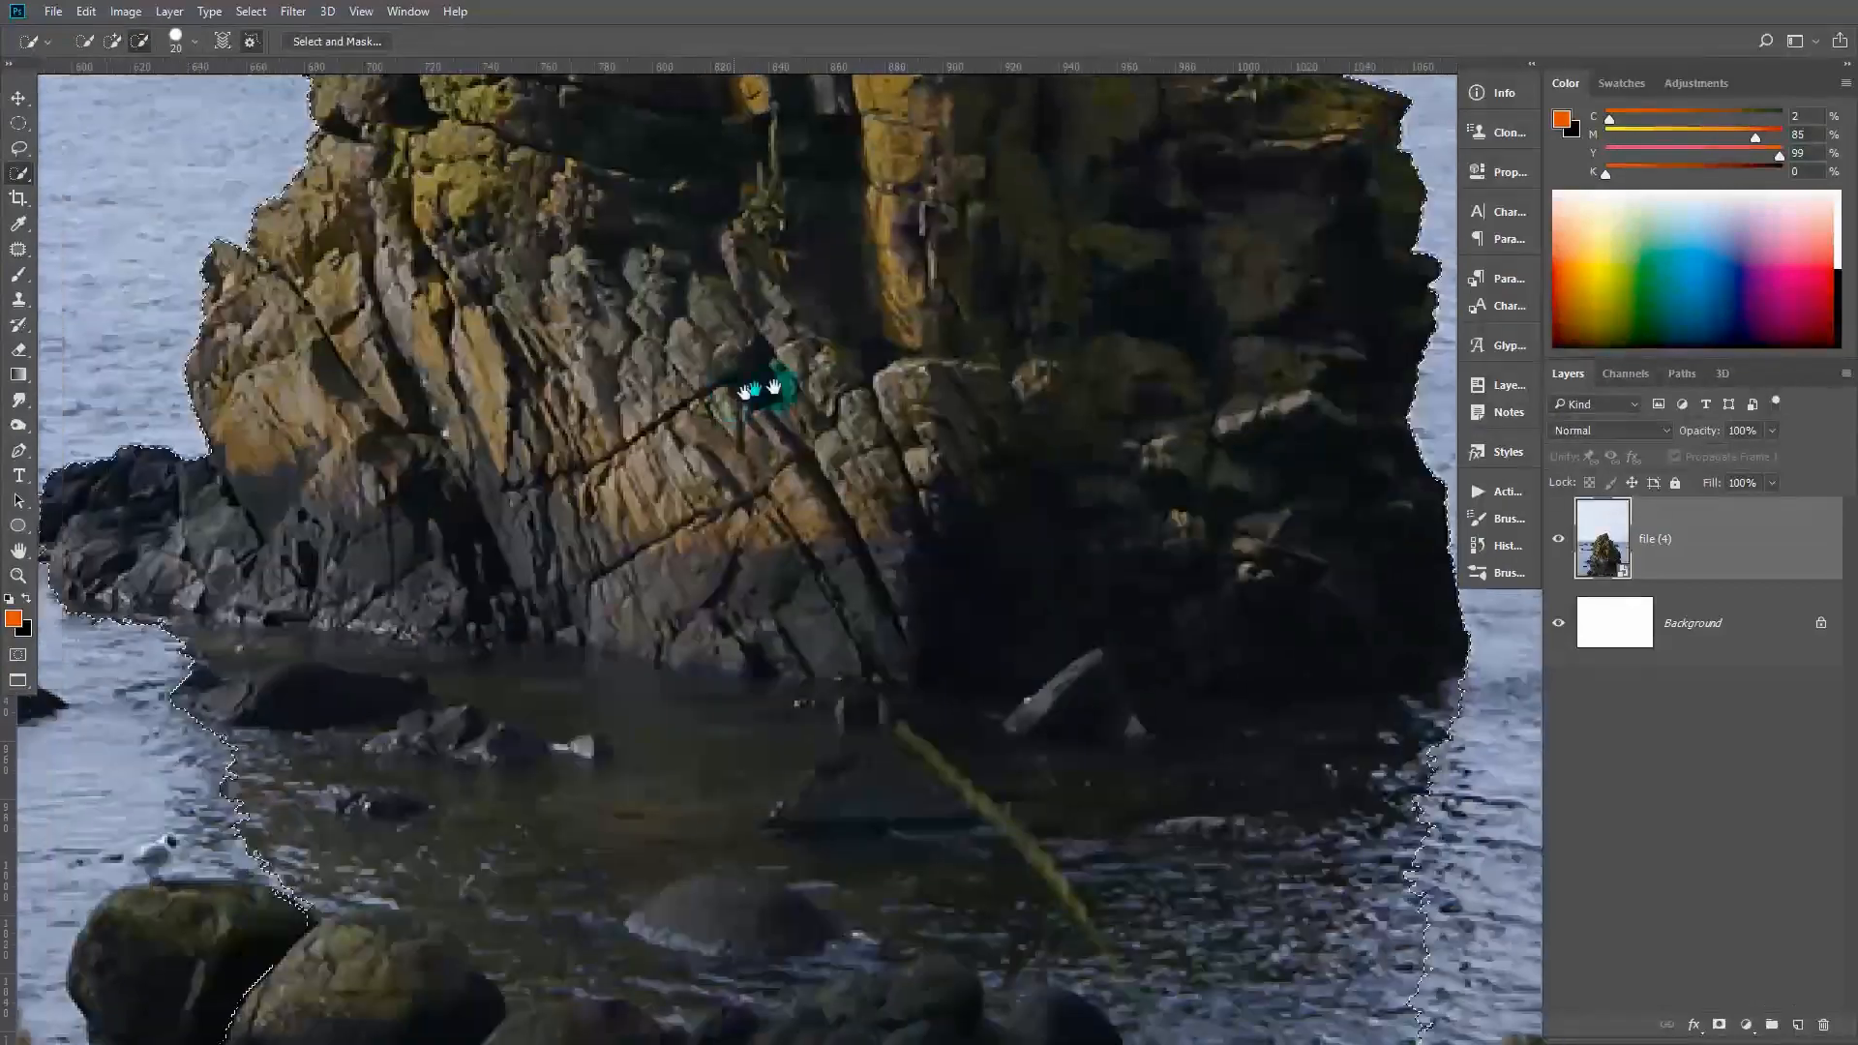
# Refine the quick selection along the rock's base and sides, leaving out the water and the foreground stones
pyautogui.moveTo(672, 871); pyautogui.dragTo(552, 564)
pyautogui.moveTo(987, 613); pyautogui.dragTo(1119, 870)
pyautogui.moveTo(580, 519); pyautogui.dragTo(264, 393)
pyautogui.moveTo(1050, 560)
pyautogui.mouseDown()
pyautogui.moveTo(826, 561)
pyautogui.moveTo(1185, 553)
pyautogui.mouseUp()
pyautogui.moveTo(788, 606); pyautogui.dragTo(1058, 855)
pyautogui.moveTo(374, 755); pyautogui.dragTo(508, 777)
pyautogui.scroll(-3, 779, 537)
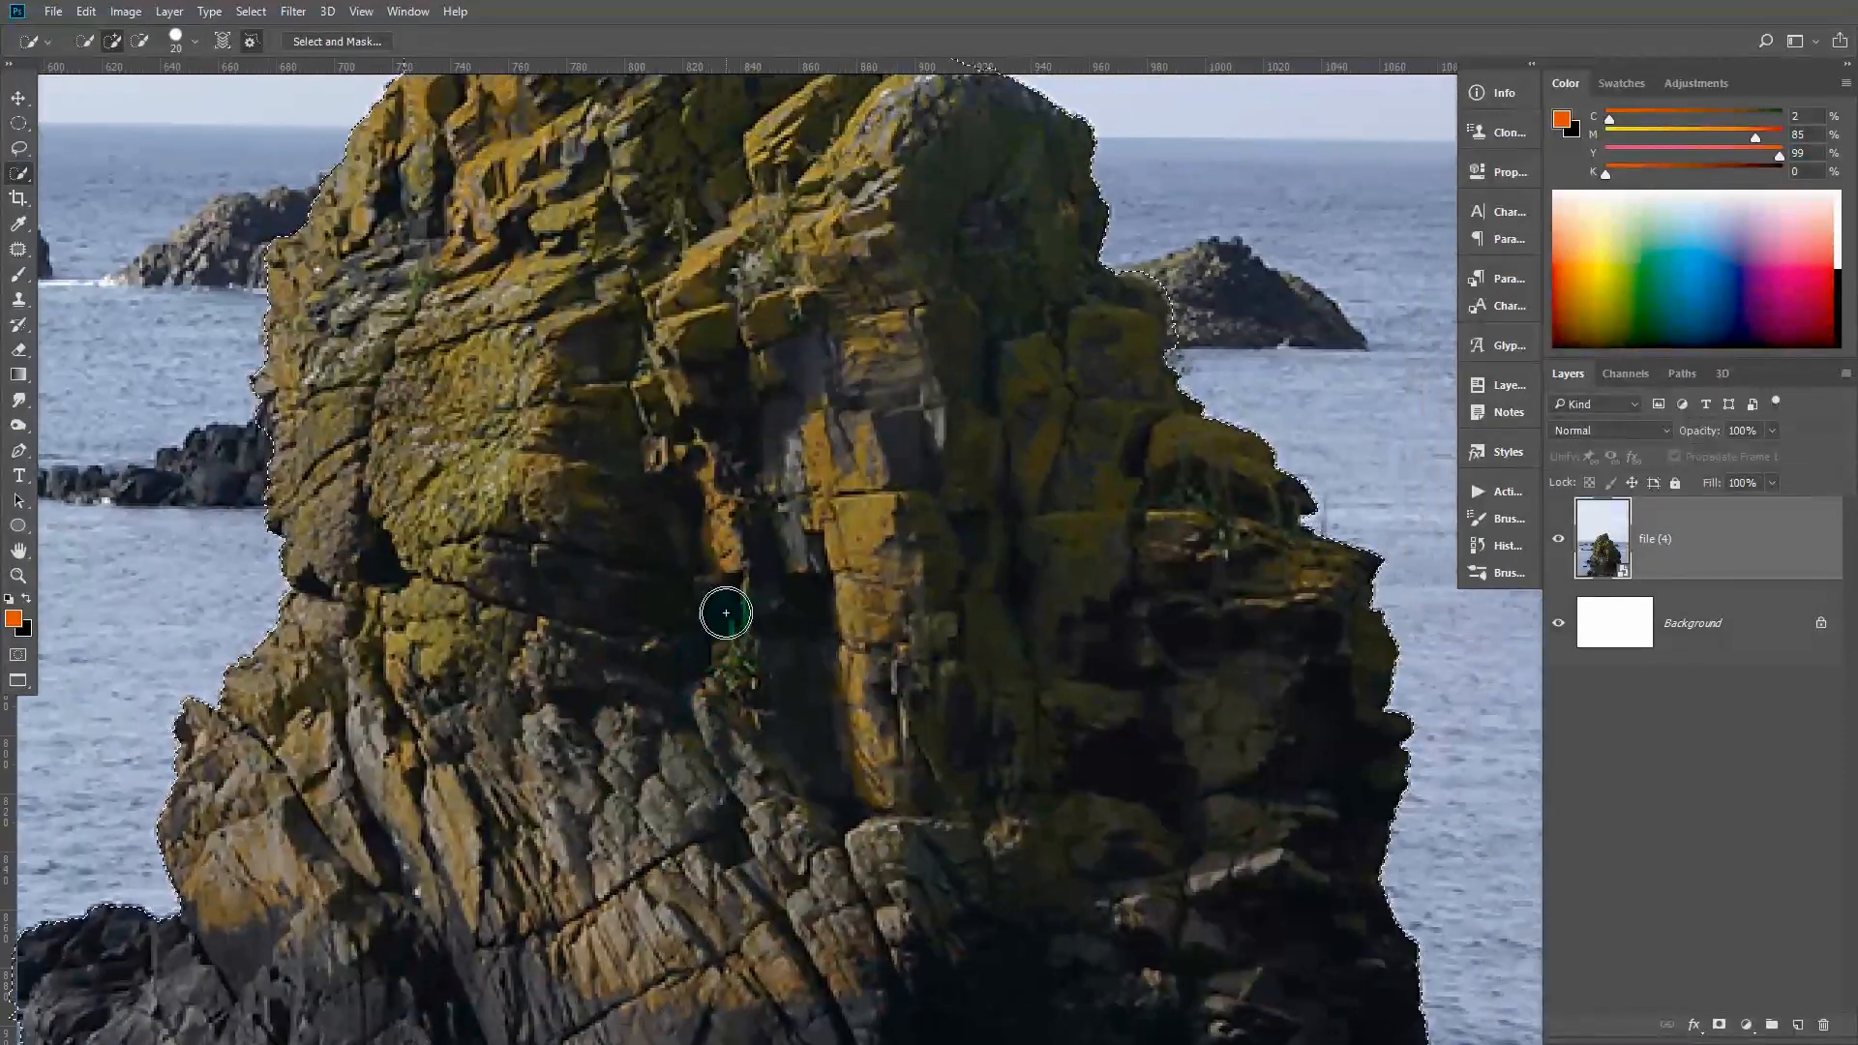
pyautogui.keyDown('alt'); pyautogui.click(1065, 365); pyautogui.keyUp('alt')
pyautogui.moveTo(1019, 393); pyautogui.dragTo(1036, 415)
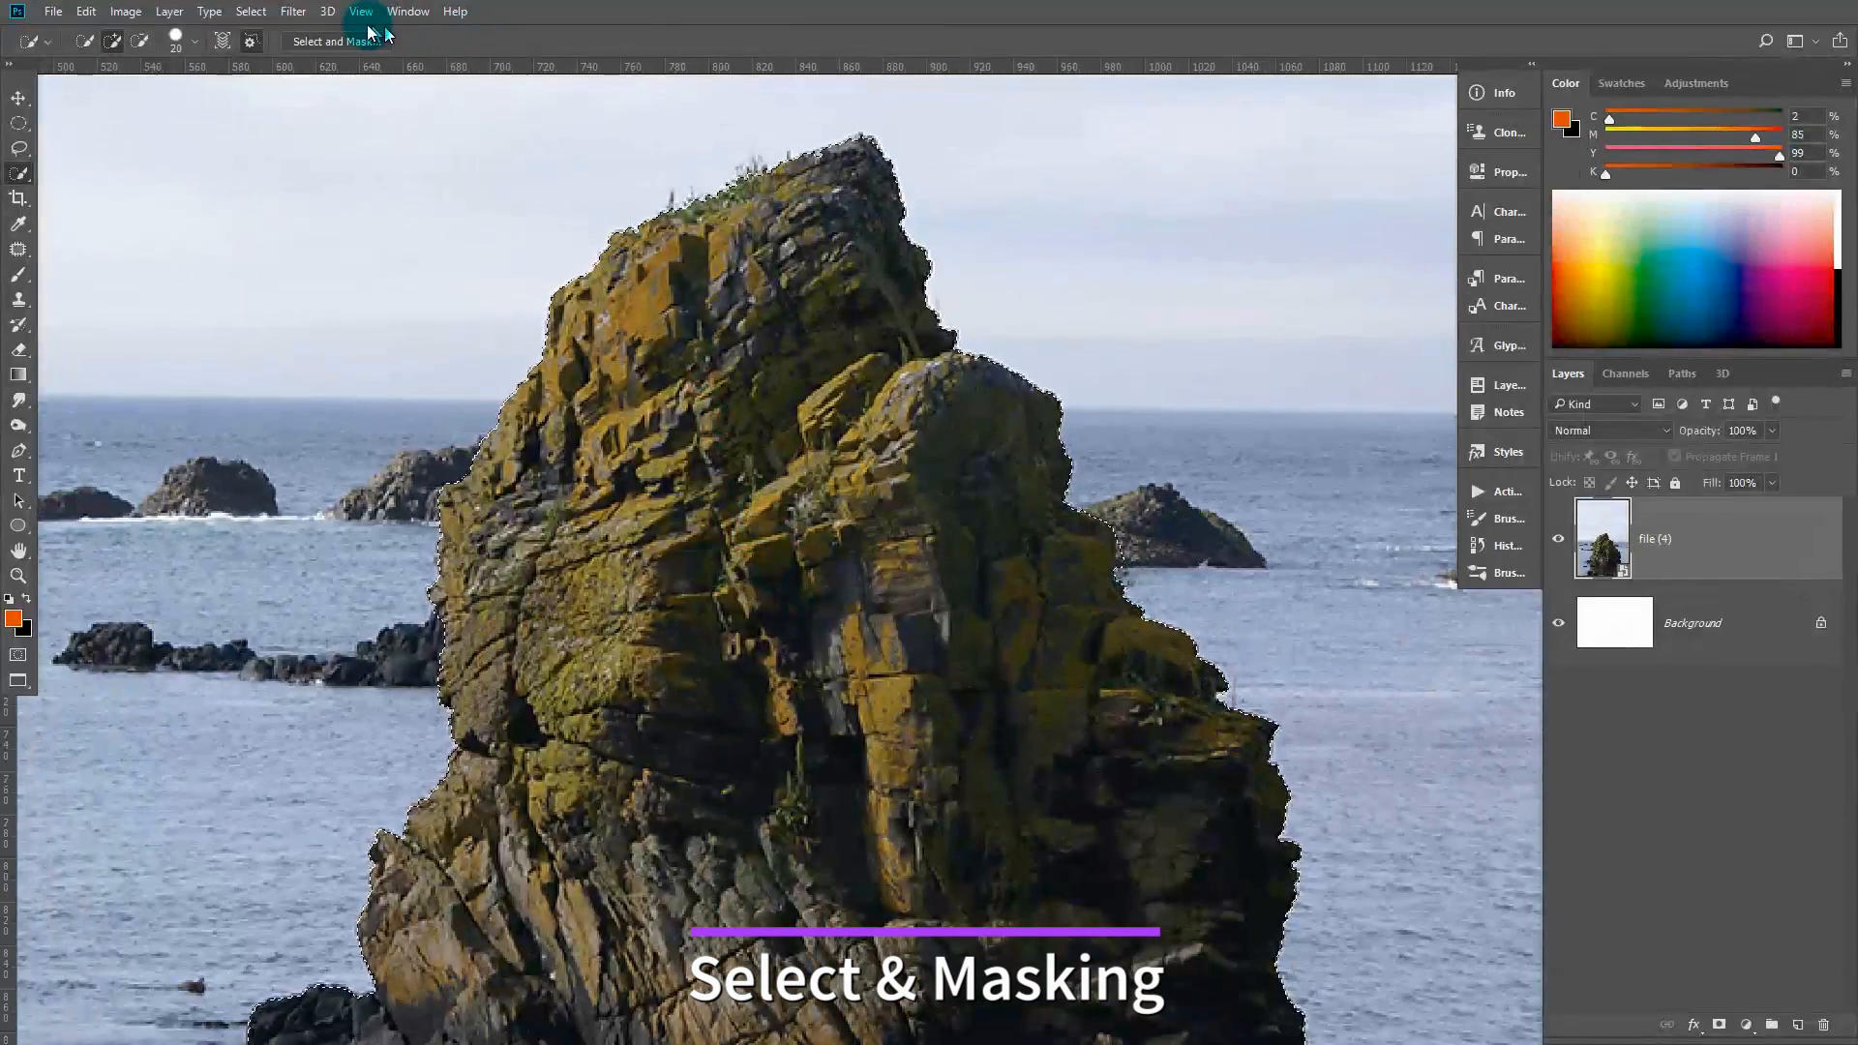
# Refine the selection in Select and Mask with Smart Radius, Smooth 4, Feather 1.0 px, Contrast 59% and Shift Edge -15%
pyautogui.click(302, 43)
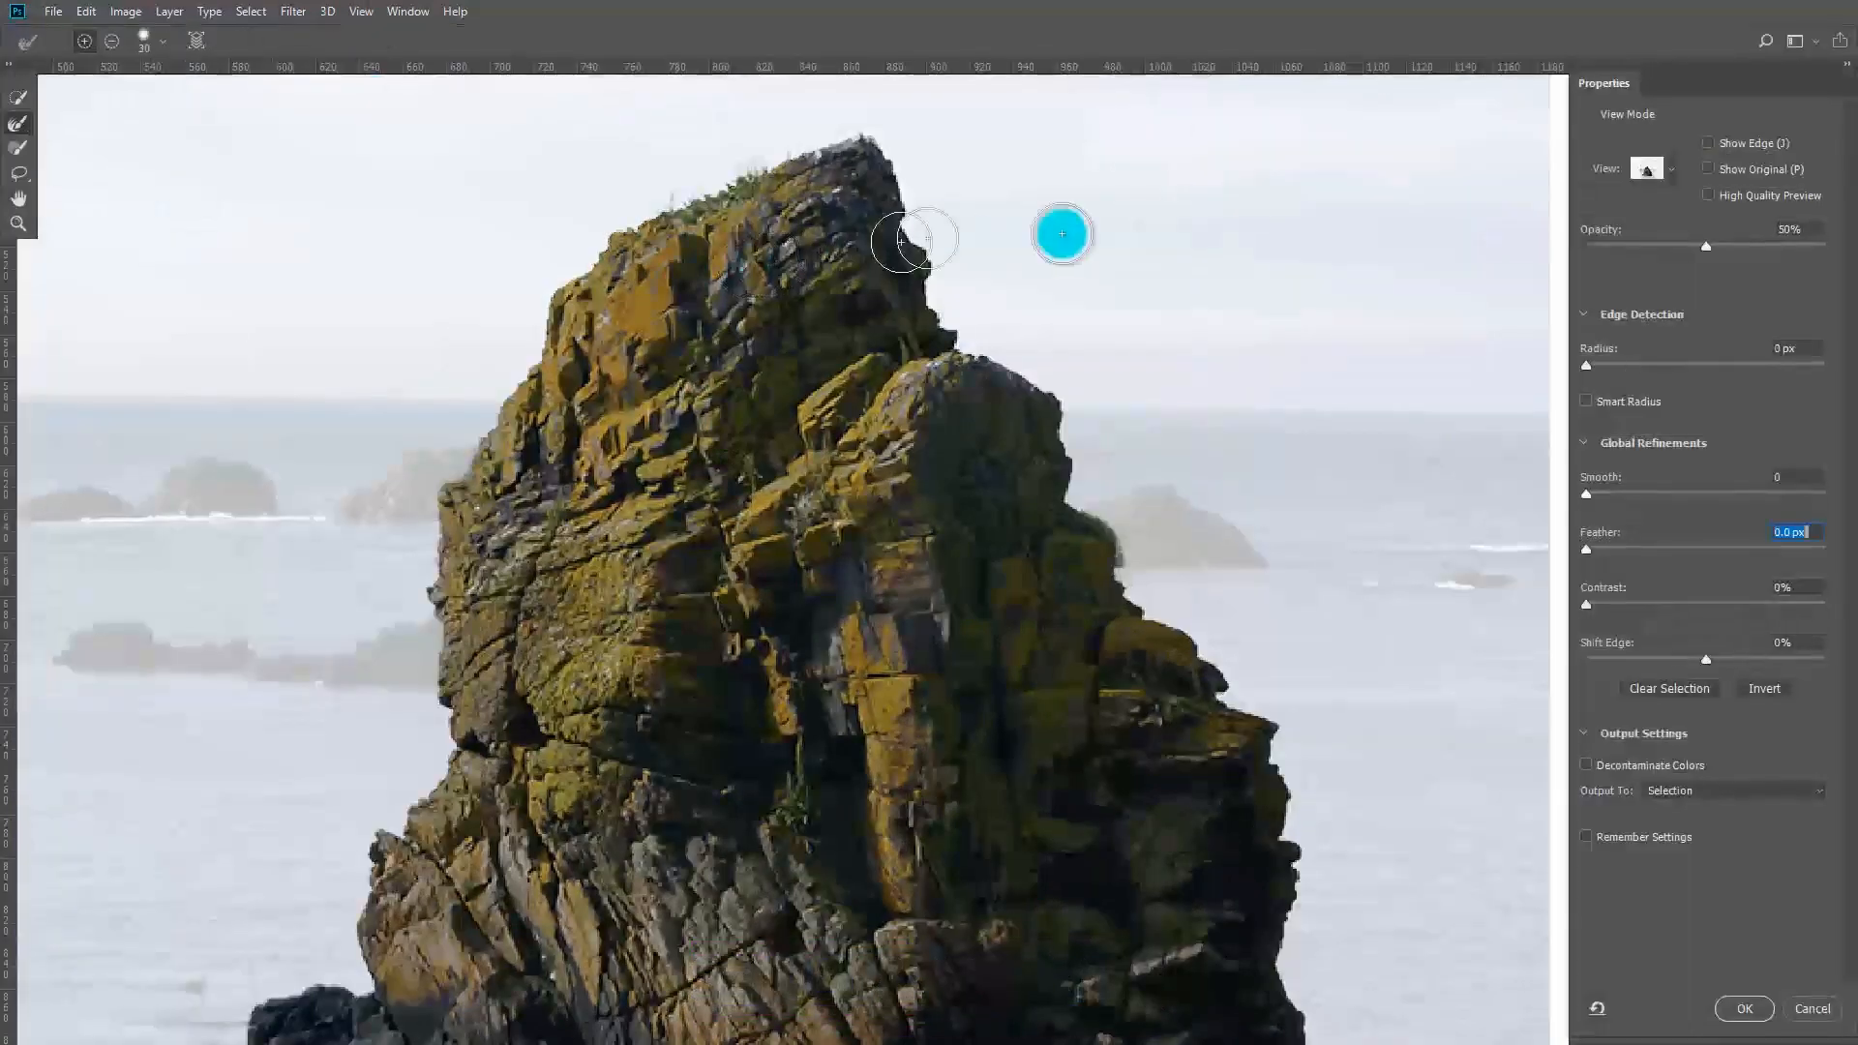
pyautogui.click(1688, 655)
pyautogui.moveTo(1626, 605); pyautogui.dragTo(1658, 606)
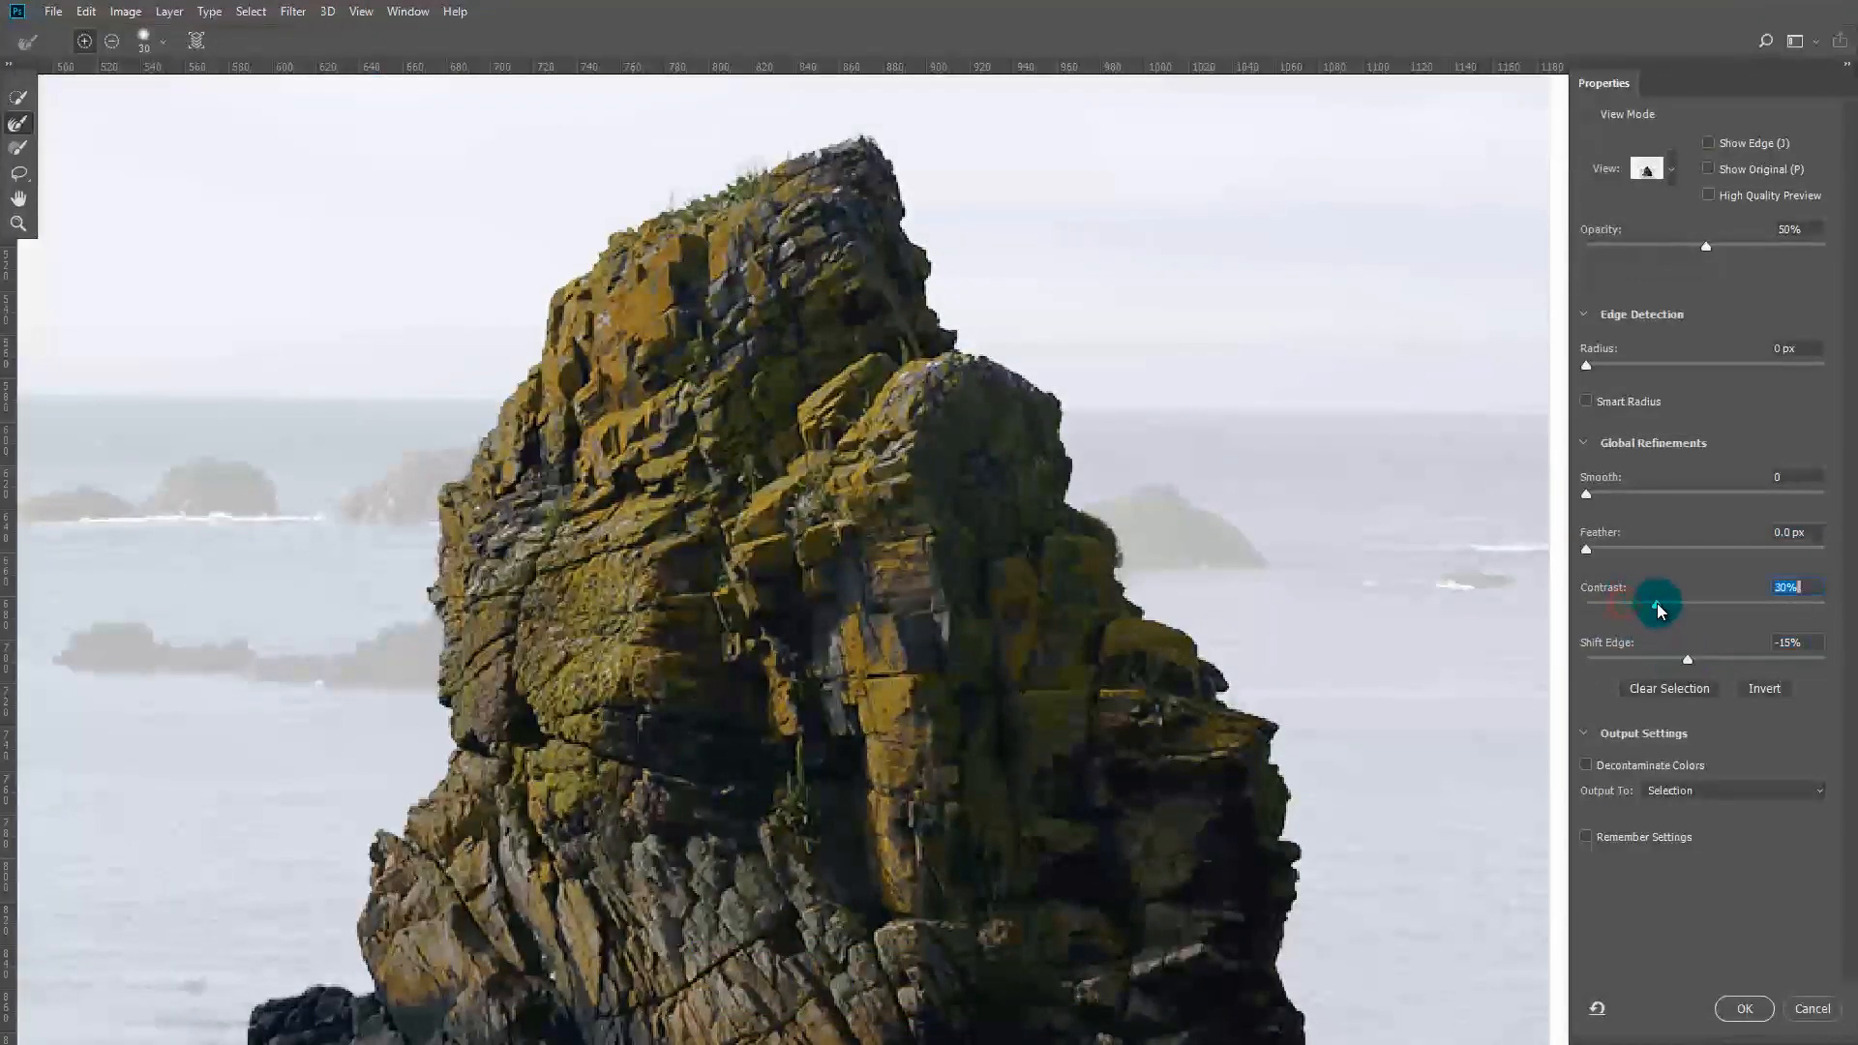
pyautogui.click(1597, 494)
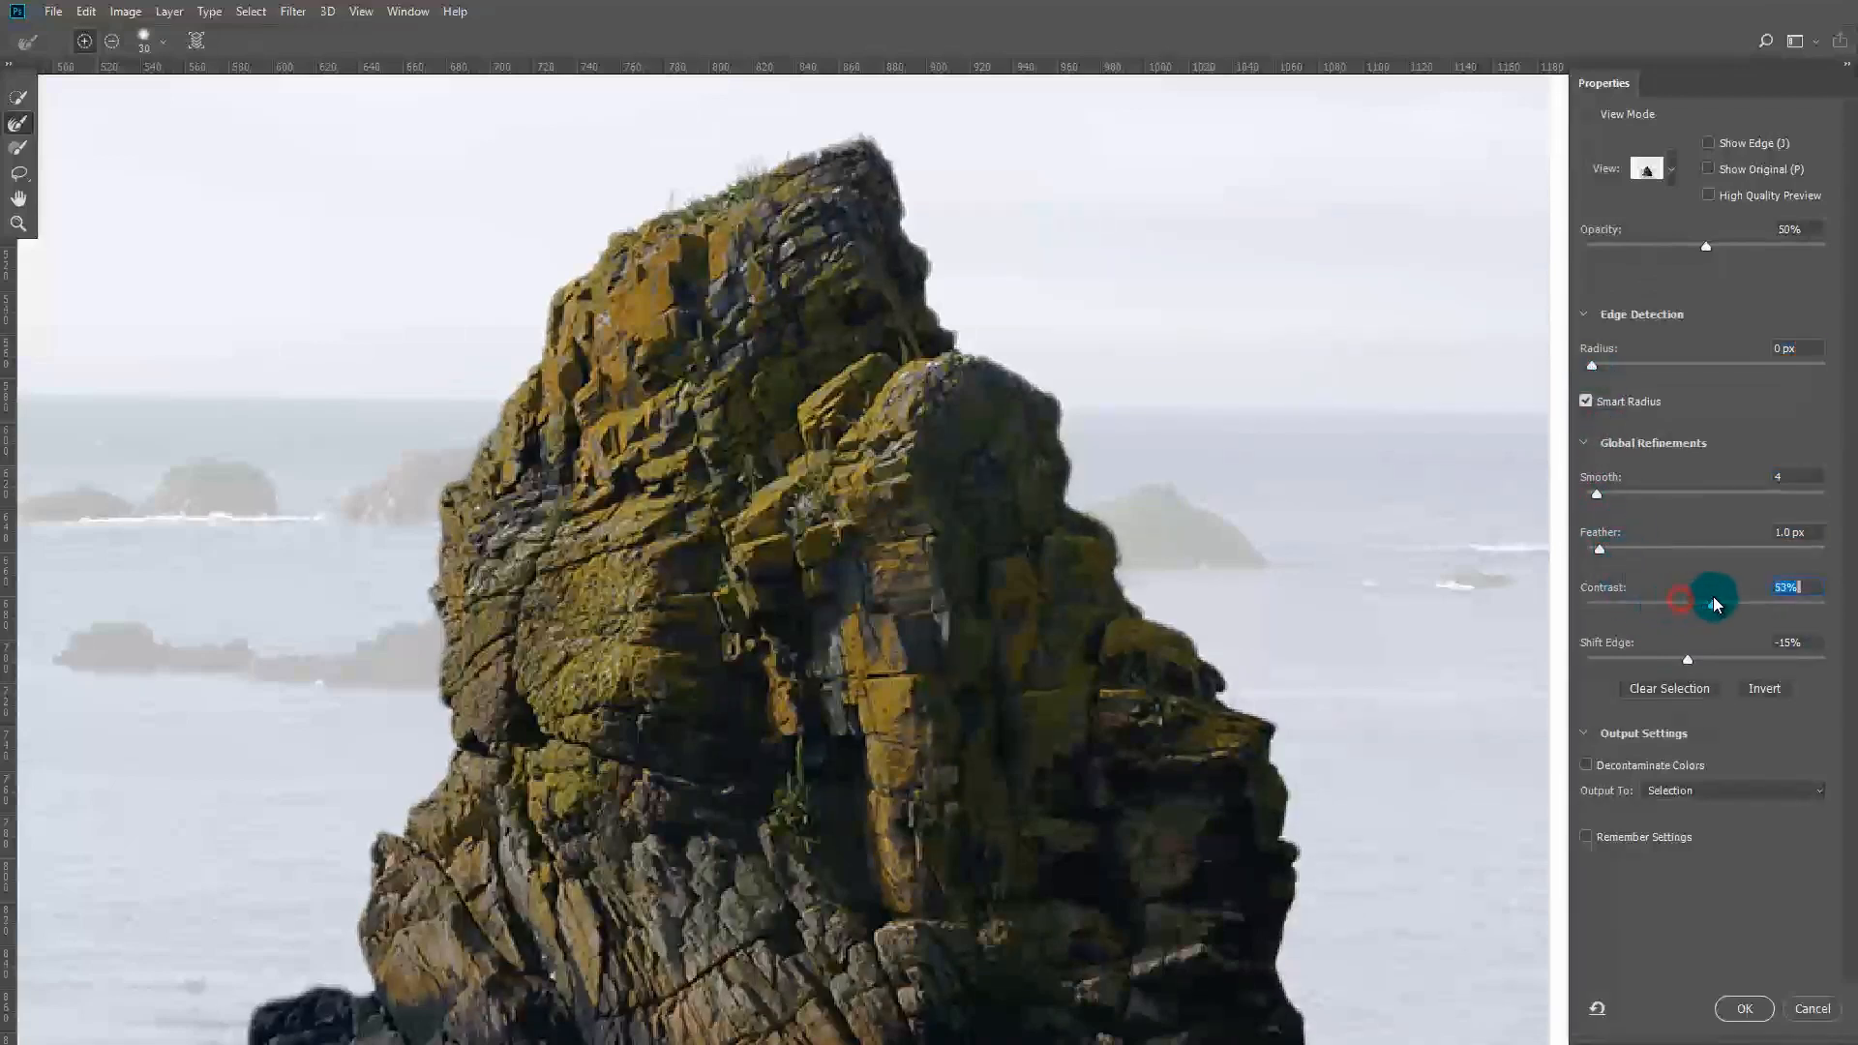
pyautogui.moveTo(1728, 596); pyautogui.dragTo(1728, 596)
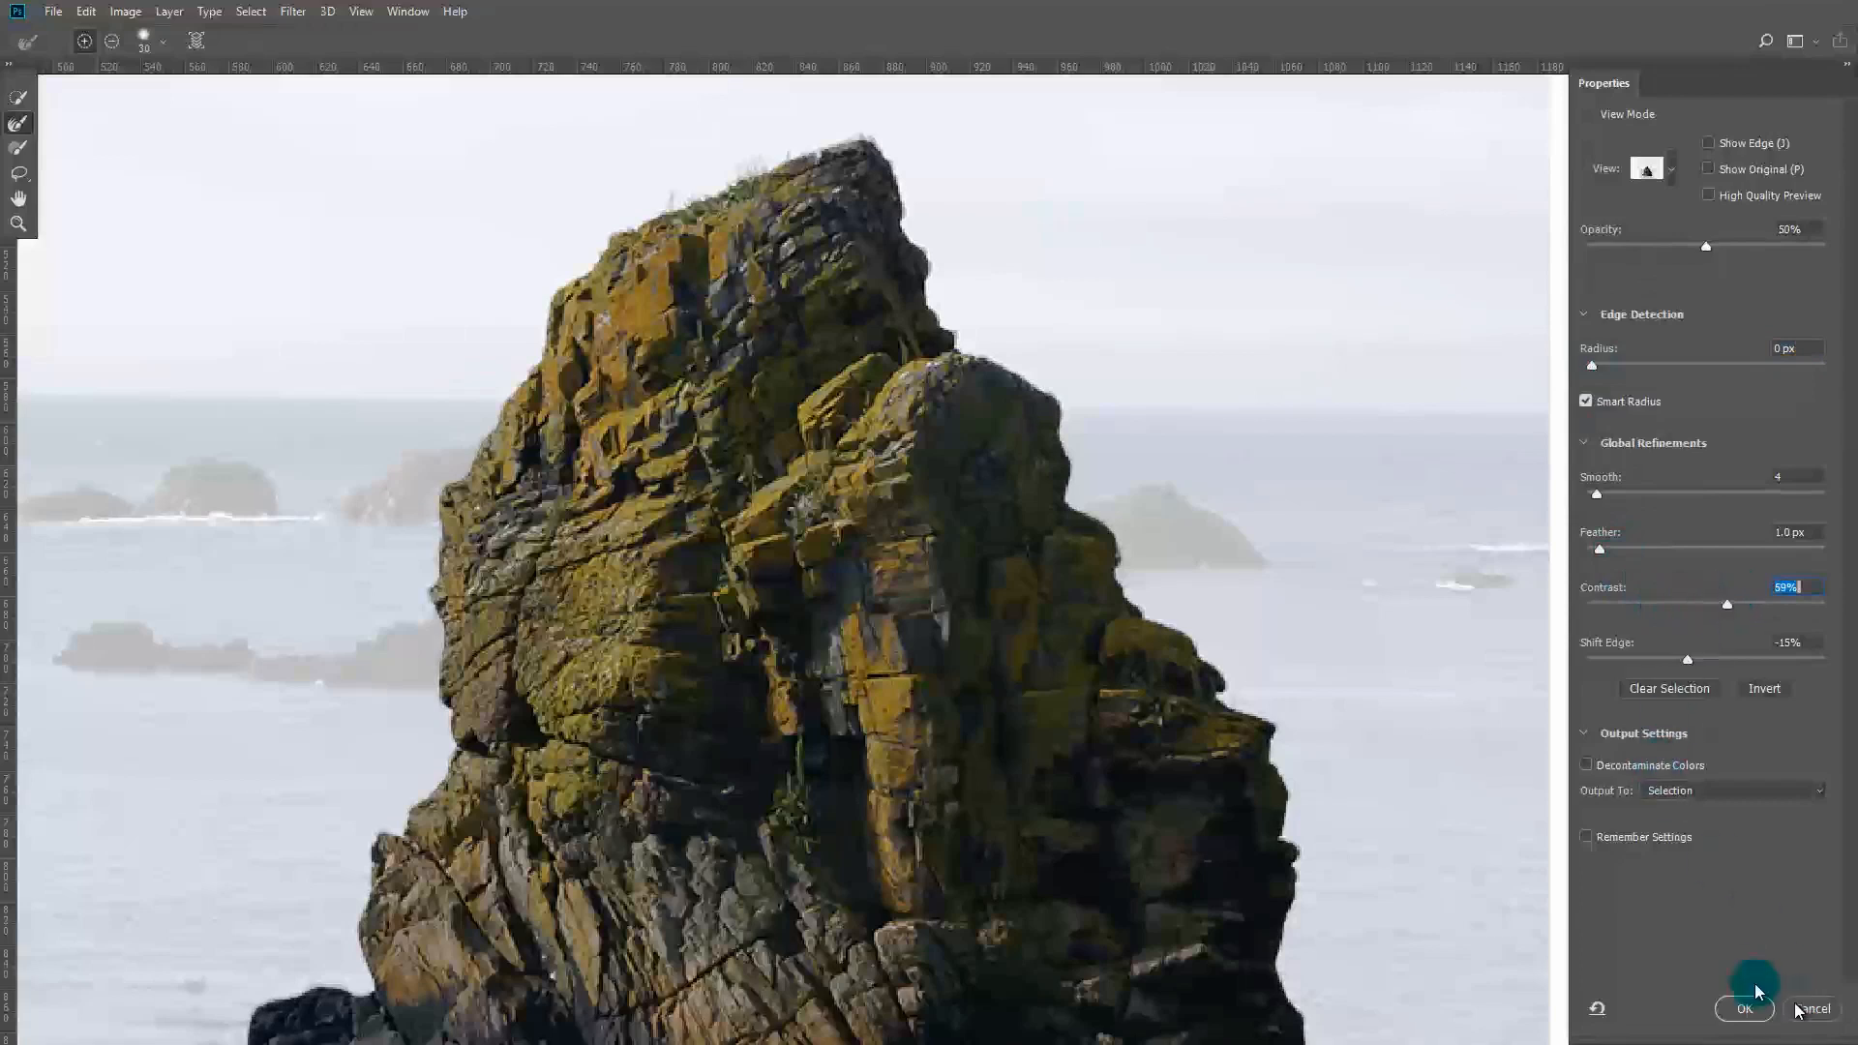
# Output the refined selection as a layer mask on the rock photo layer
pyautogui.click(1721, 796)
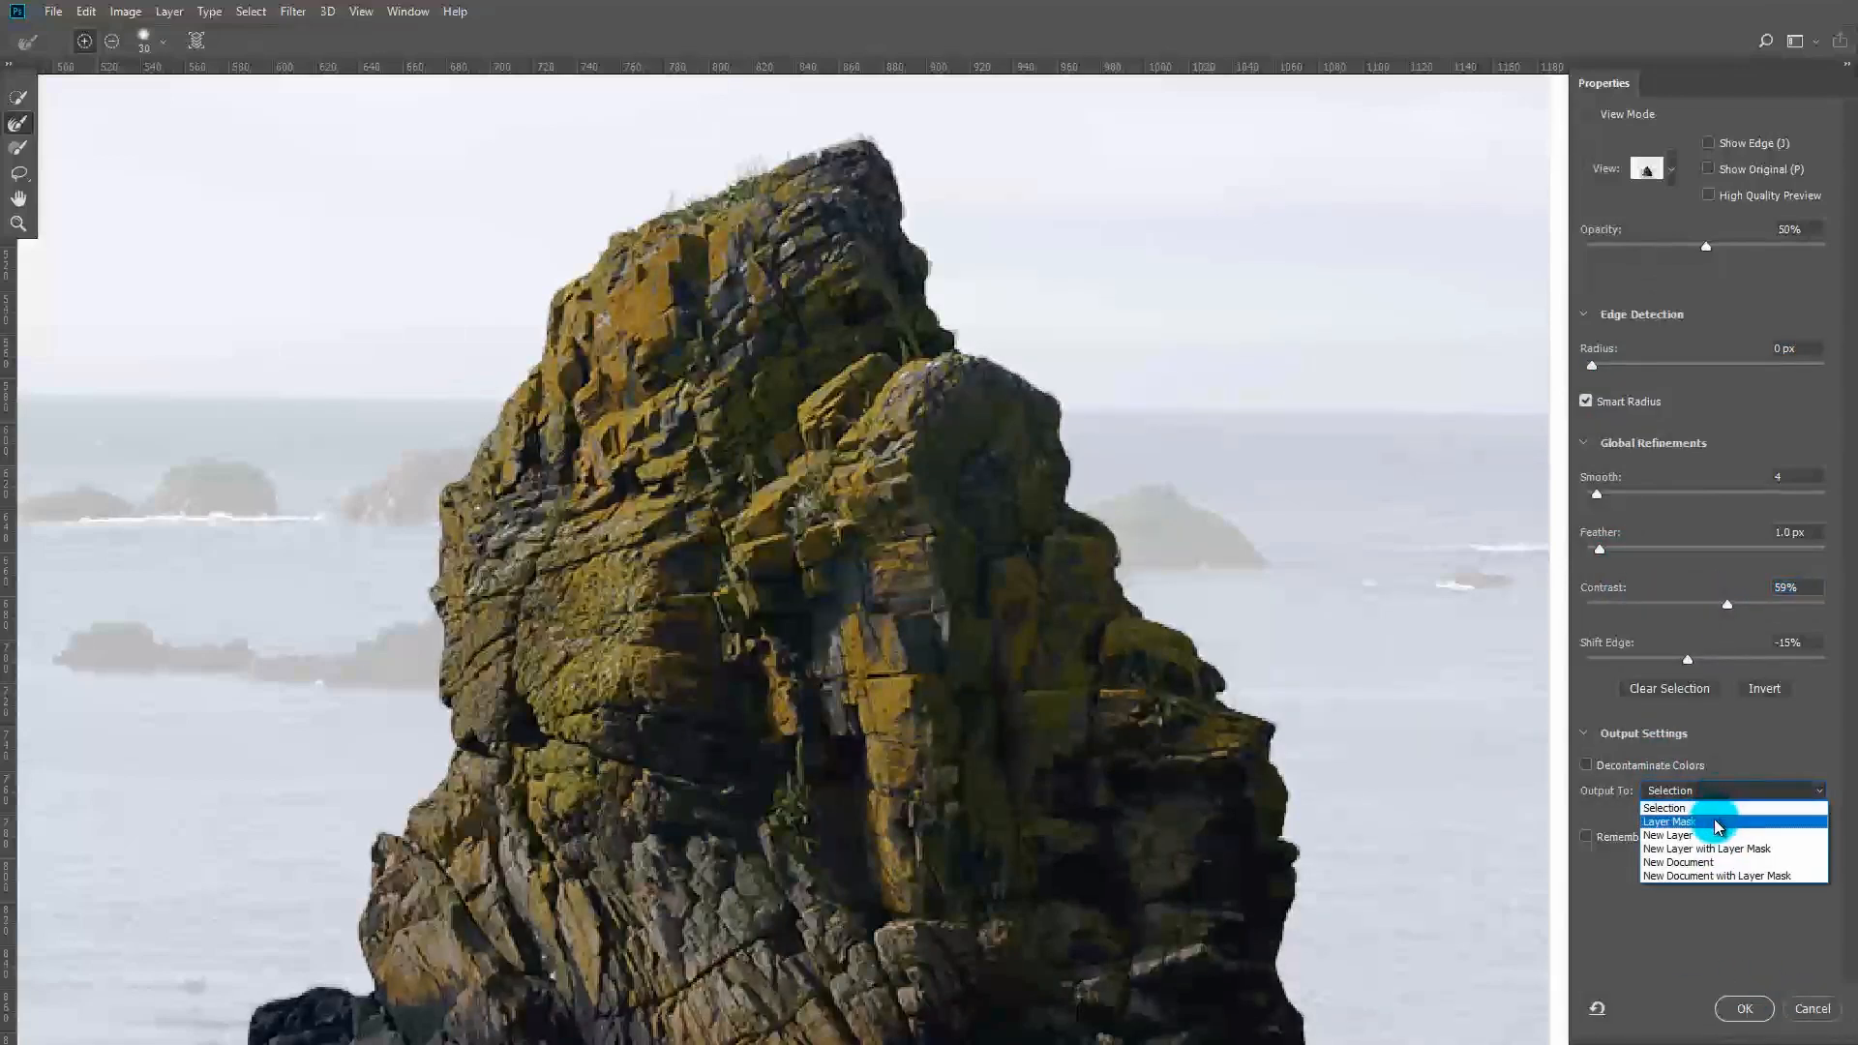
pyautogui.click(1715, 821)
pyautogui.click(1743, 1007)
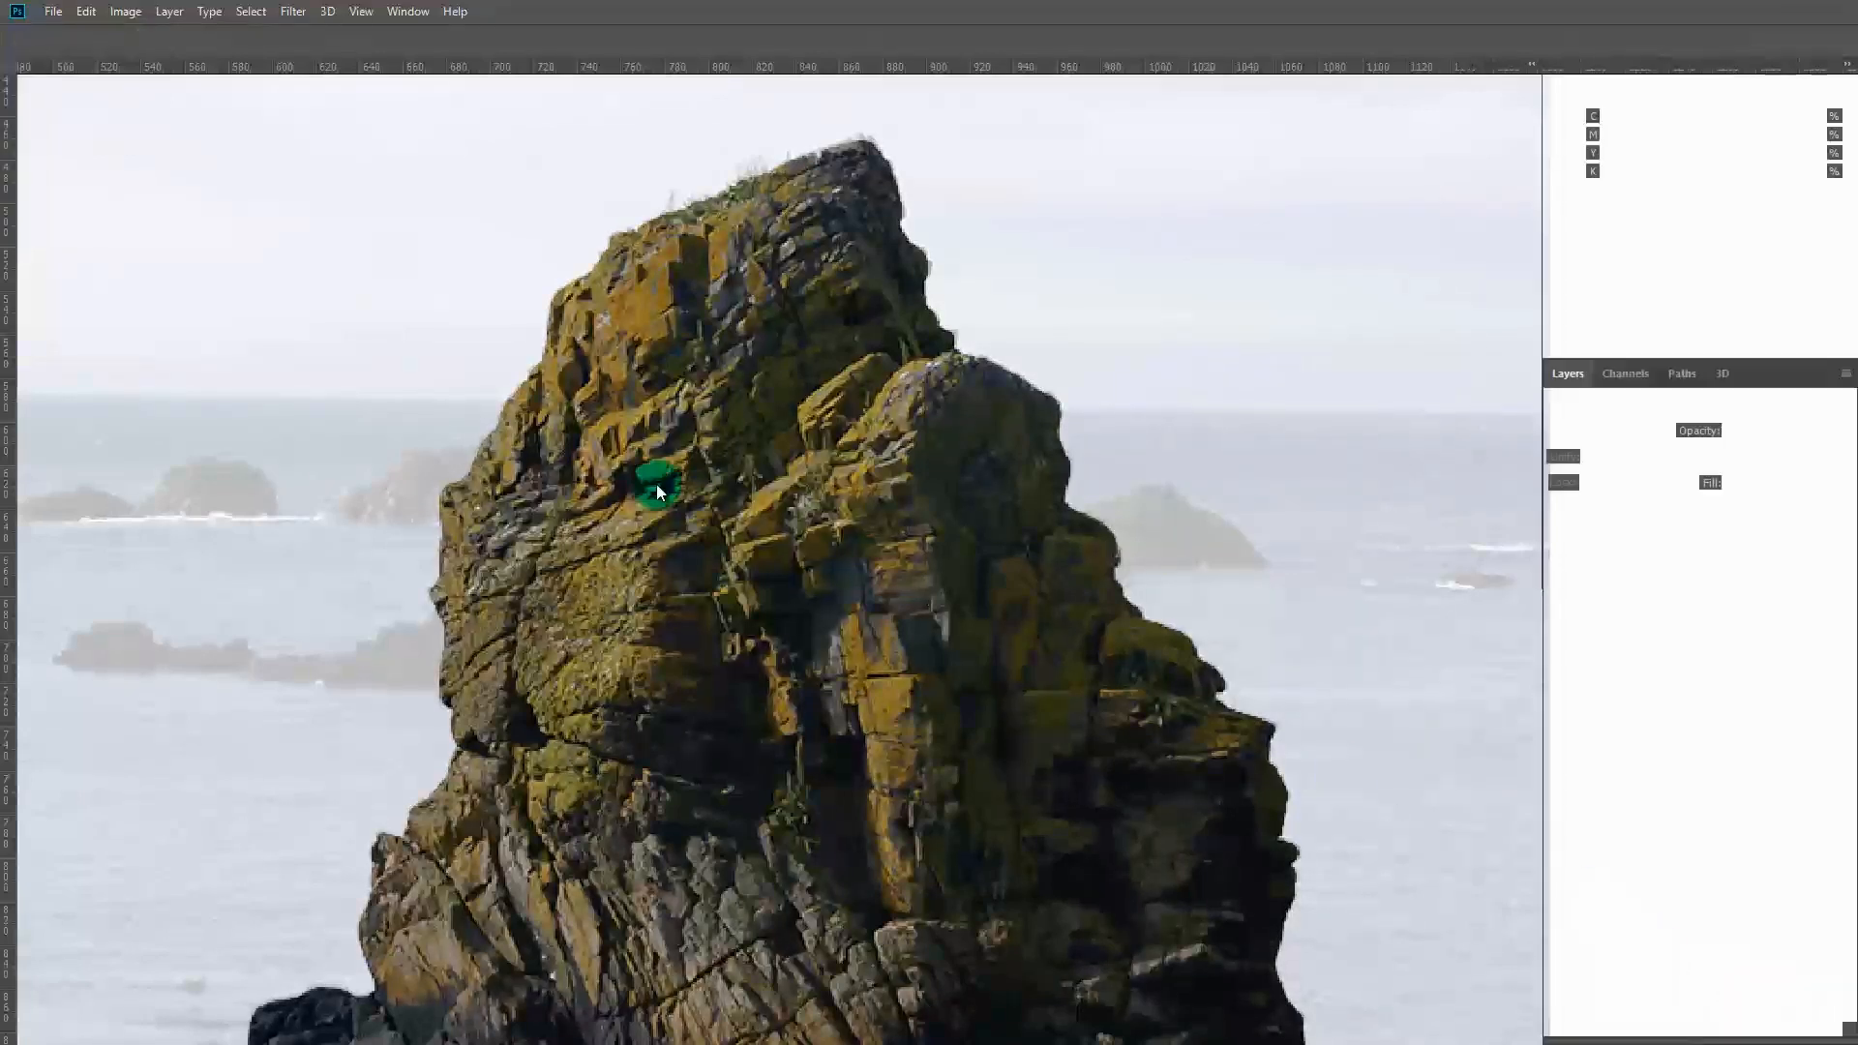
# Rasterize the masked rock layer and apply its layer mask permanently
pyautogui.scroll(-3, 626, 507)
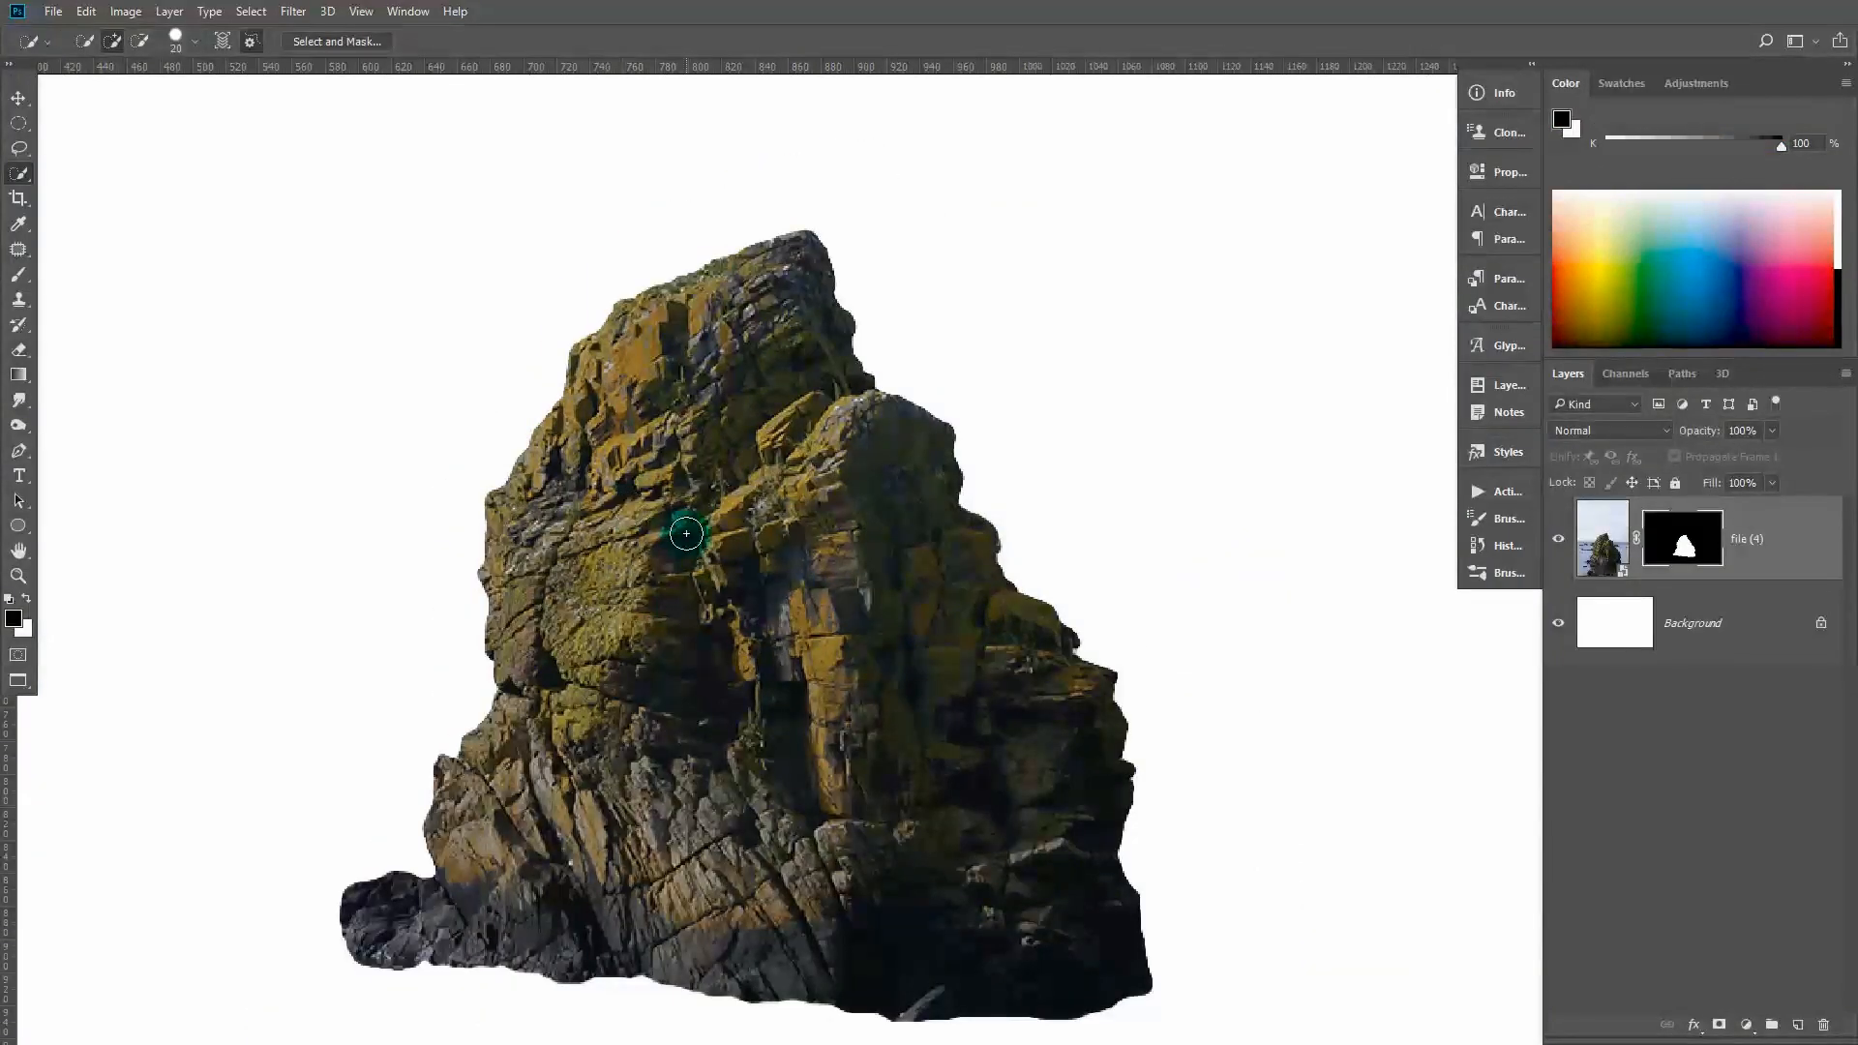
pyautogui.scroll(-1, 668, 582)
pyautogui.moveTo(663, 645); pyautogui.dragTo(681, 547)
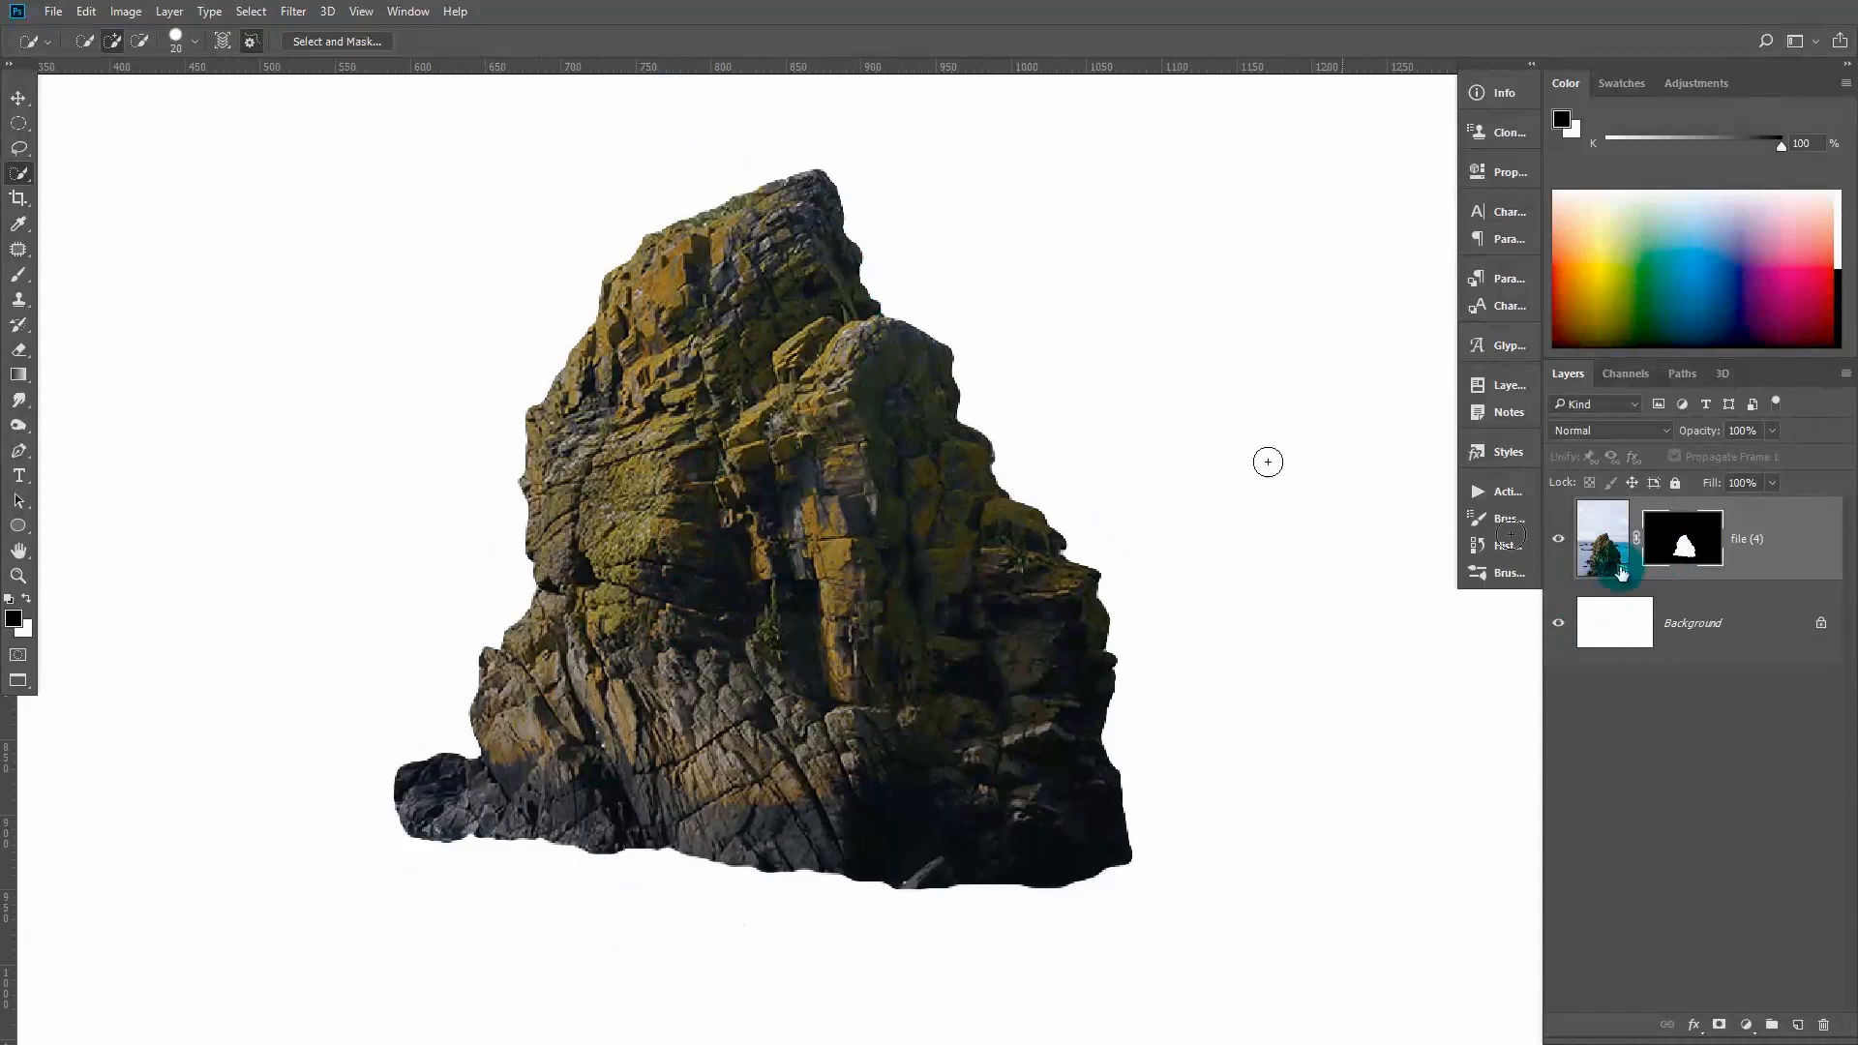
pyautogui.rightClick(1770, 565)
pyautogui.click(1584, 442)
pyautogui.rightClick(1689, 547)
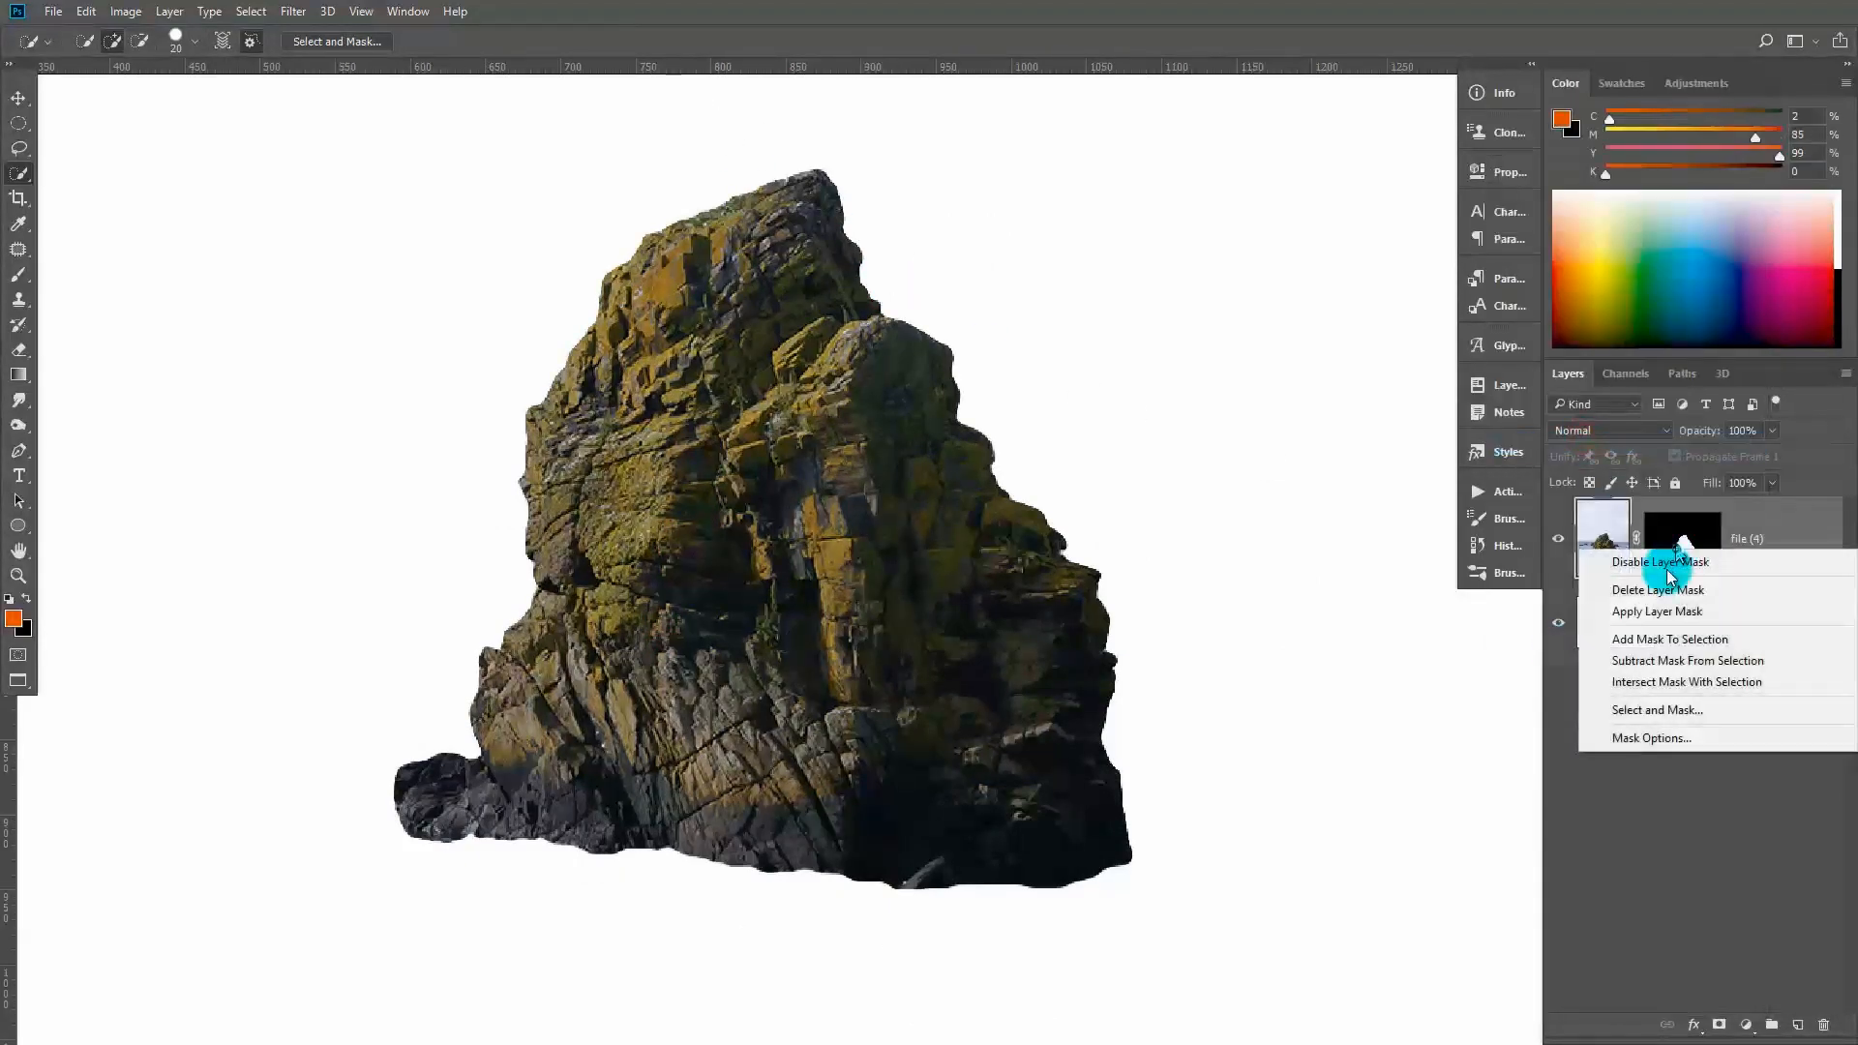
pyautogui.click(1650, 617)
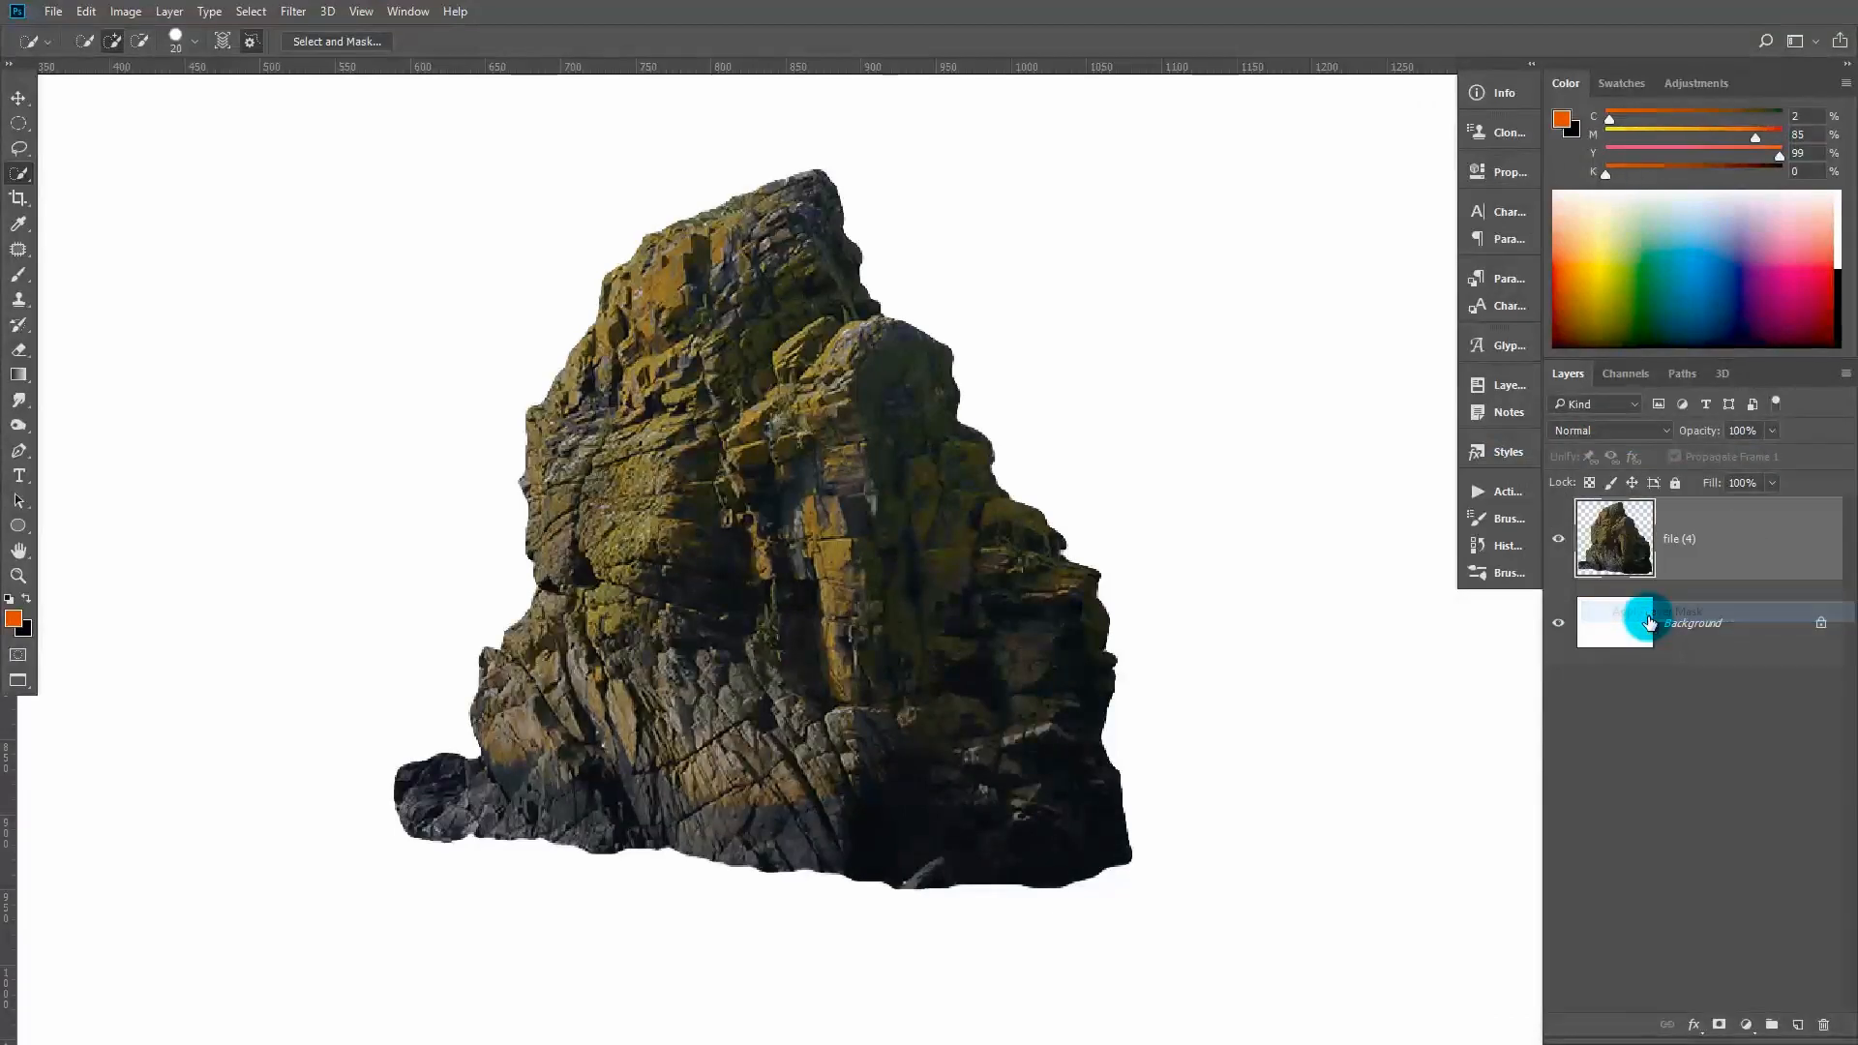
# Rename the rock layer as Mountain
pyautogui.press('v')
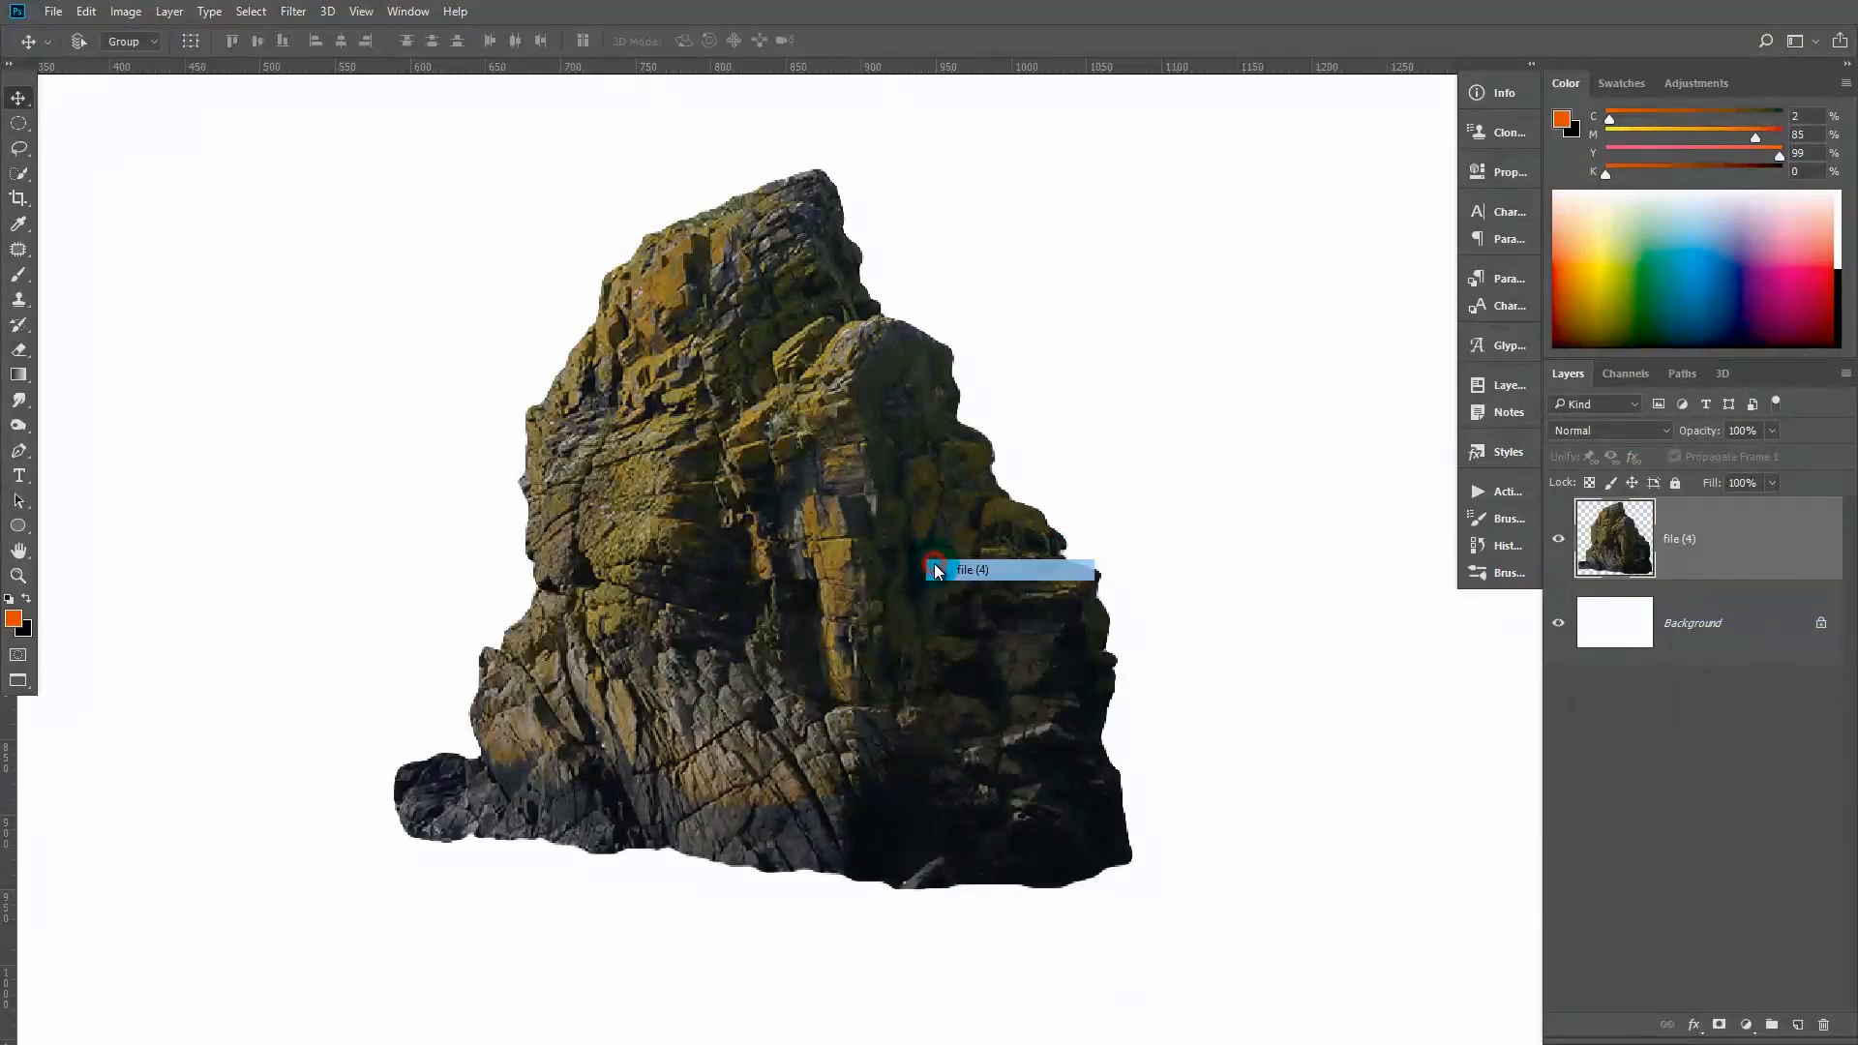
pyautogui.scroll(-1, 927, 556)
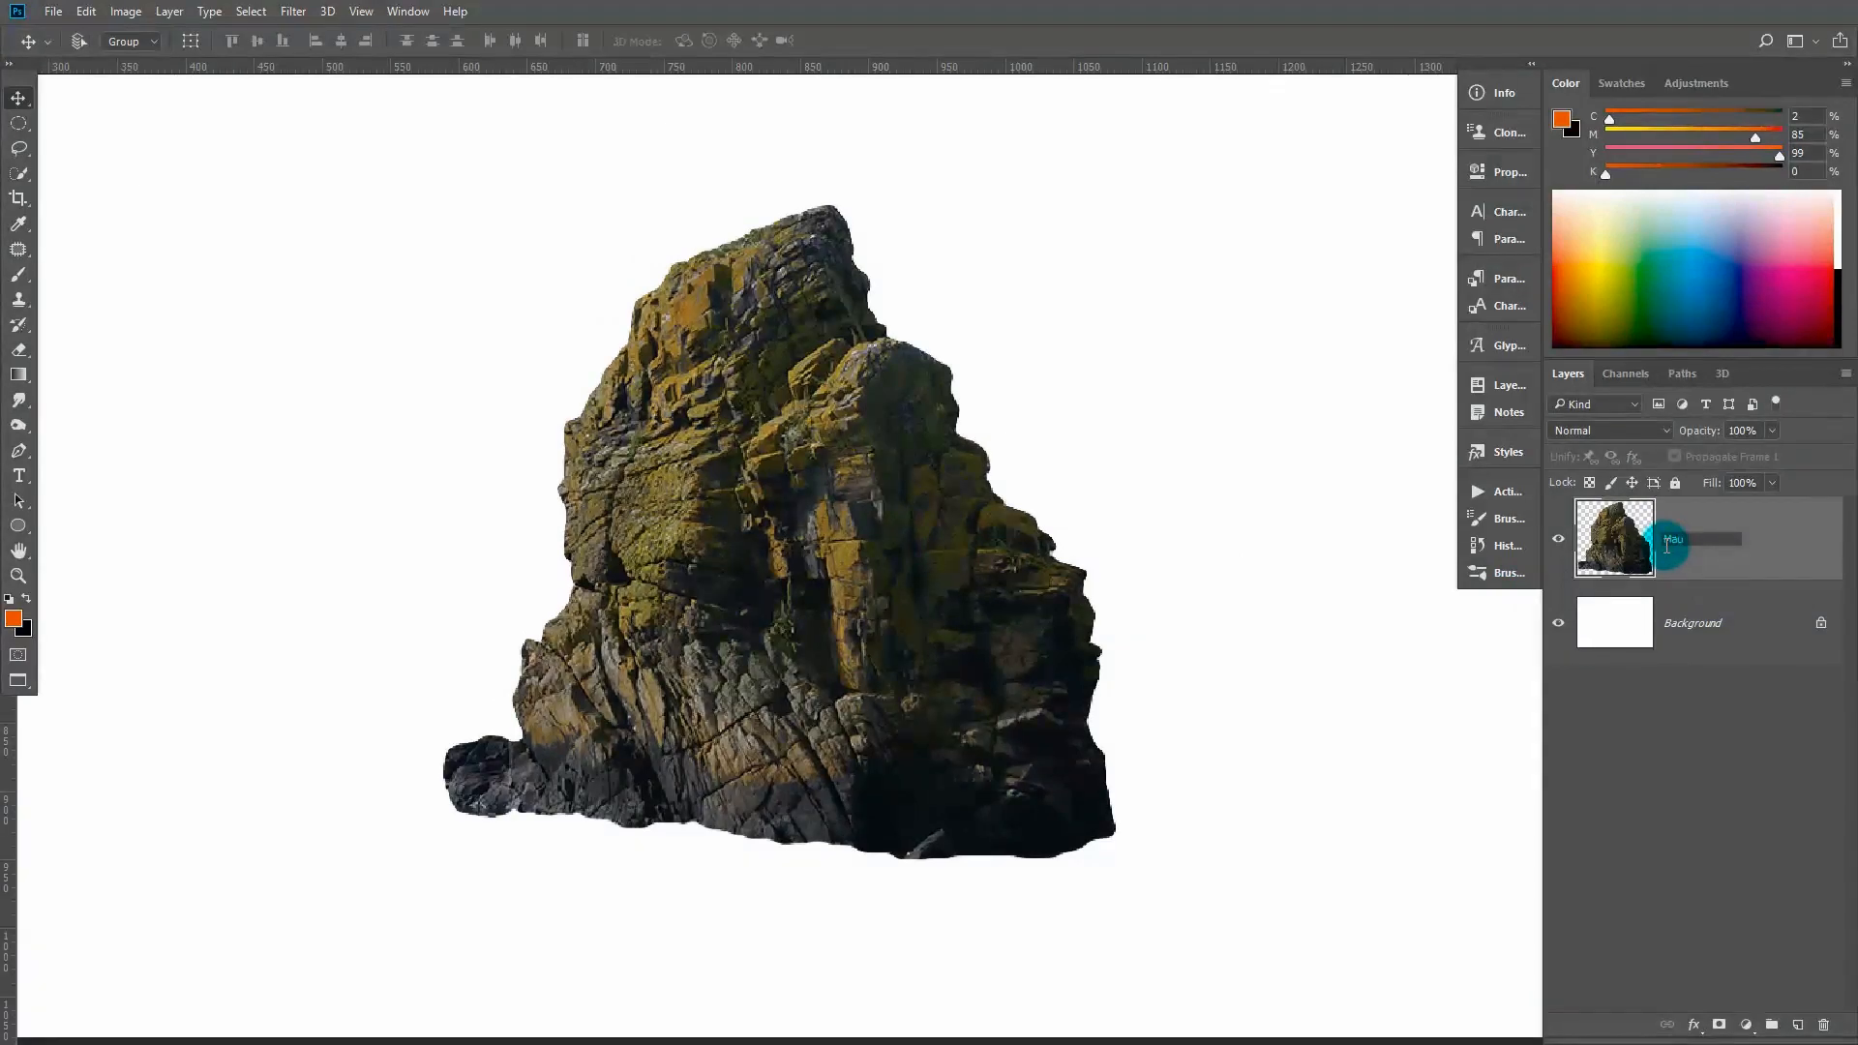
pyautogui.doubleClick(1667, 547)
pyautogui.write('Mauntain')
pyautogui.press('Return')
# Turn the rock upside down with Free Transform, using -100% width and -100% height
pyautogui.scroll(-1, 856, 469)
pyautogui.hotkey('ctrl', 't')
pyautogui.moveTo(959, 178); pyautogui.dragTo(552, 842)
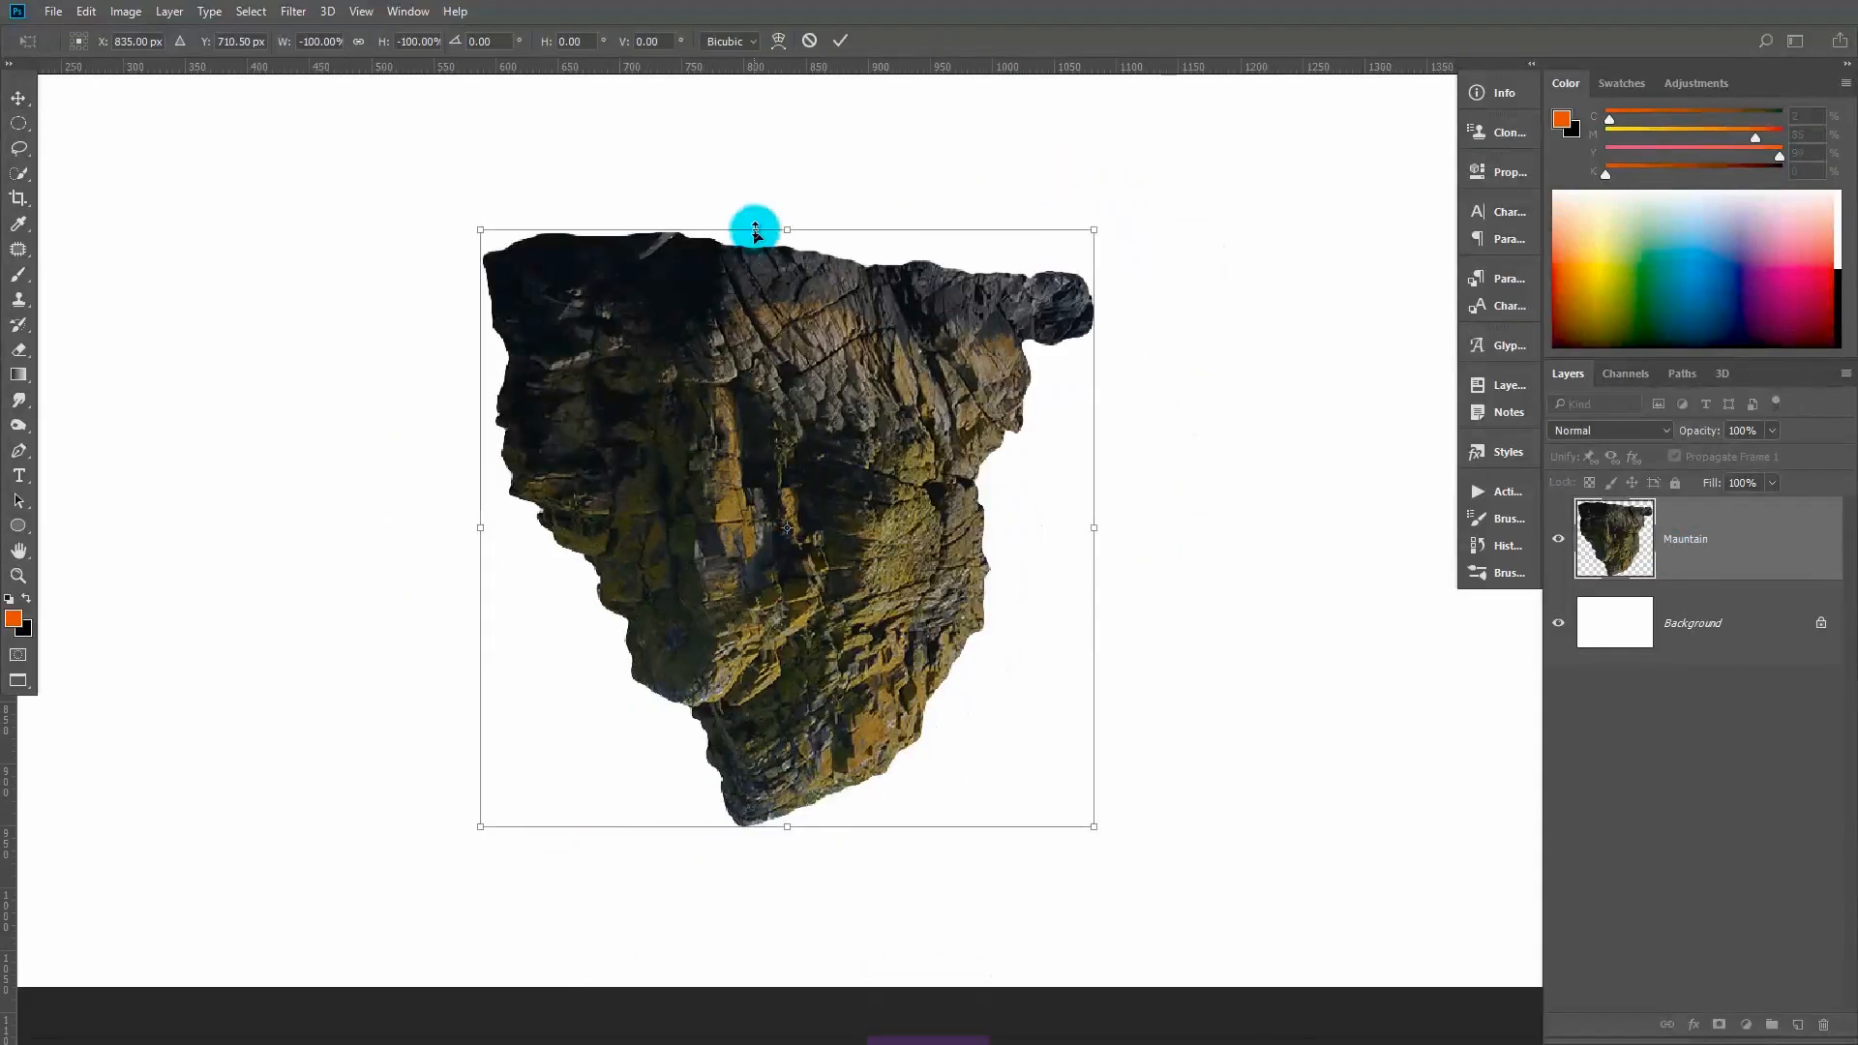
# Warp the inverted rock, lifting and widening its upper right end and stretching its lower tip downward
pyautogui.click(782, 44)
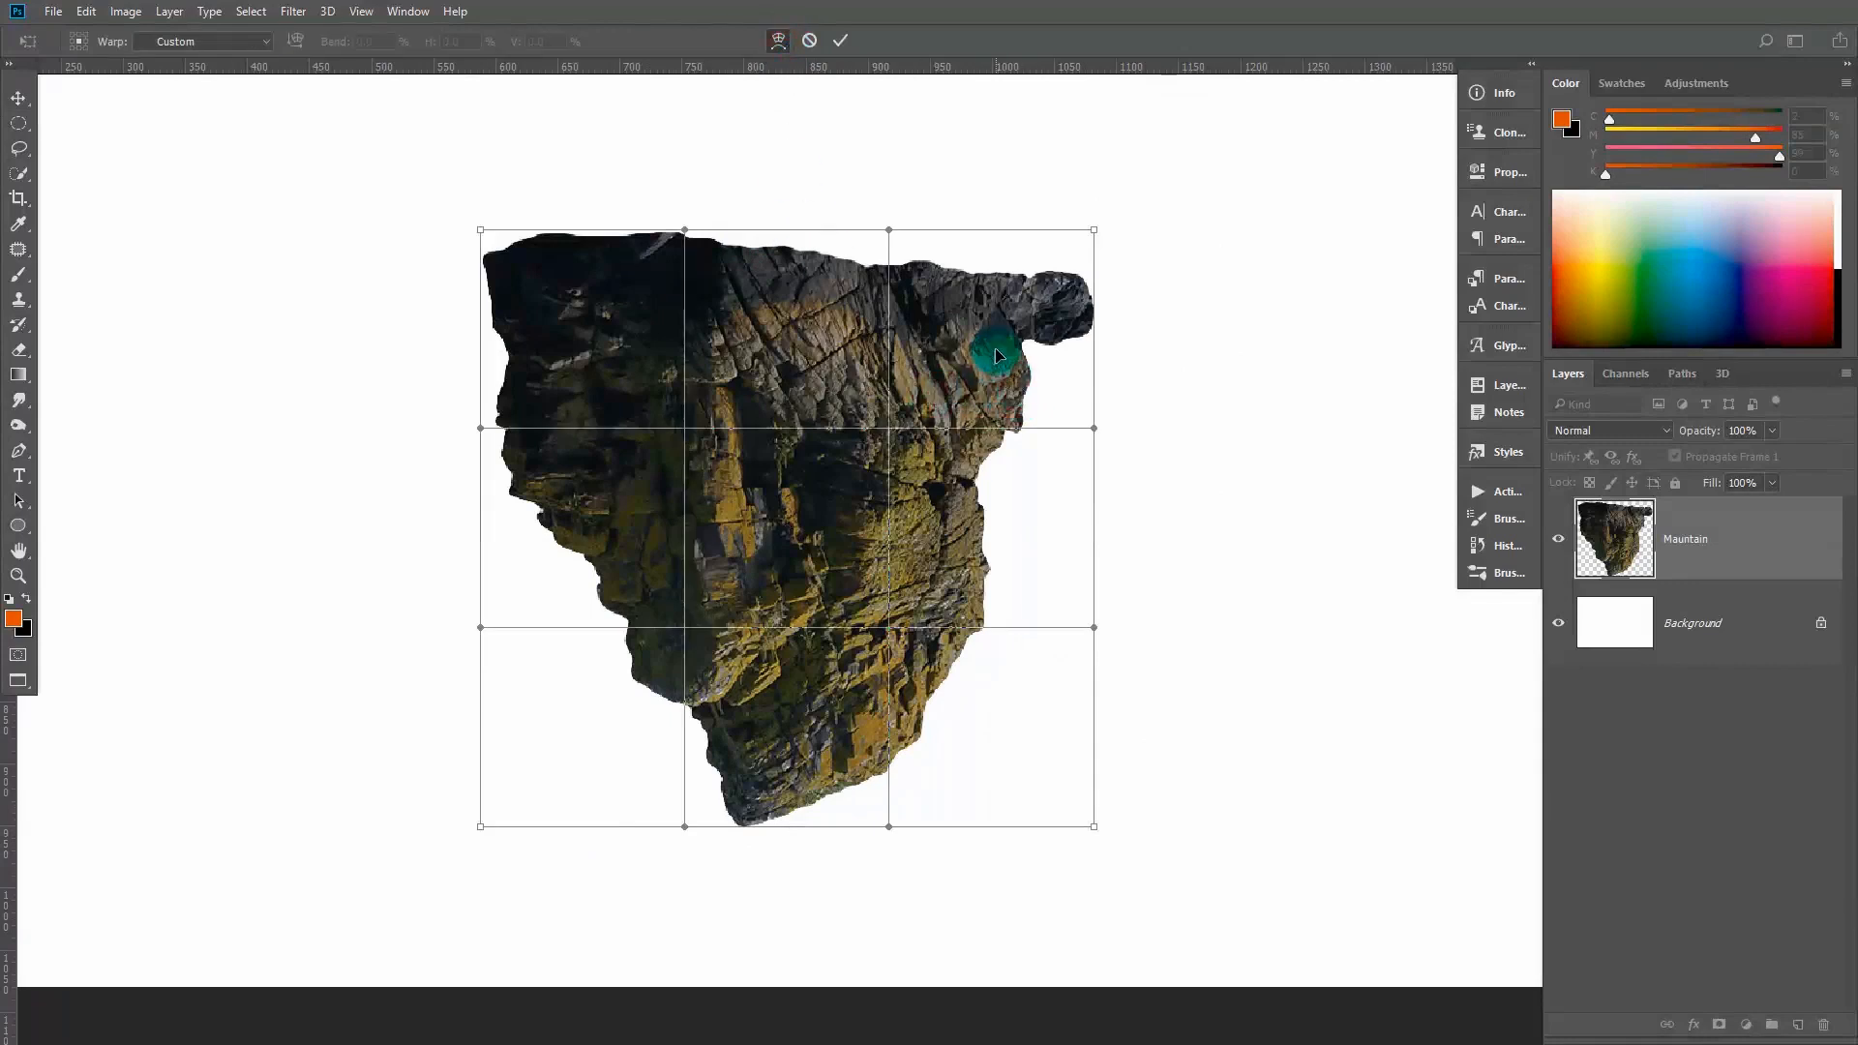
pyautogui.moveTo(997, 344); pyautogui.dragTo(1005, 315)
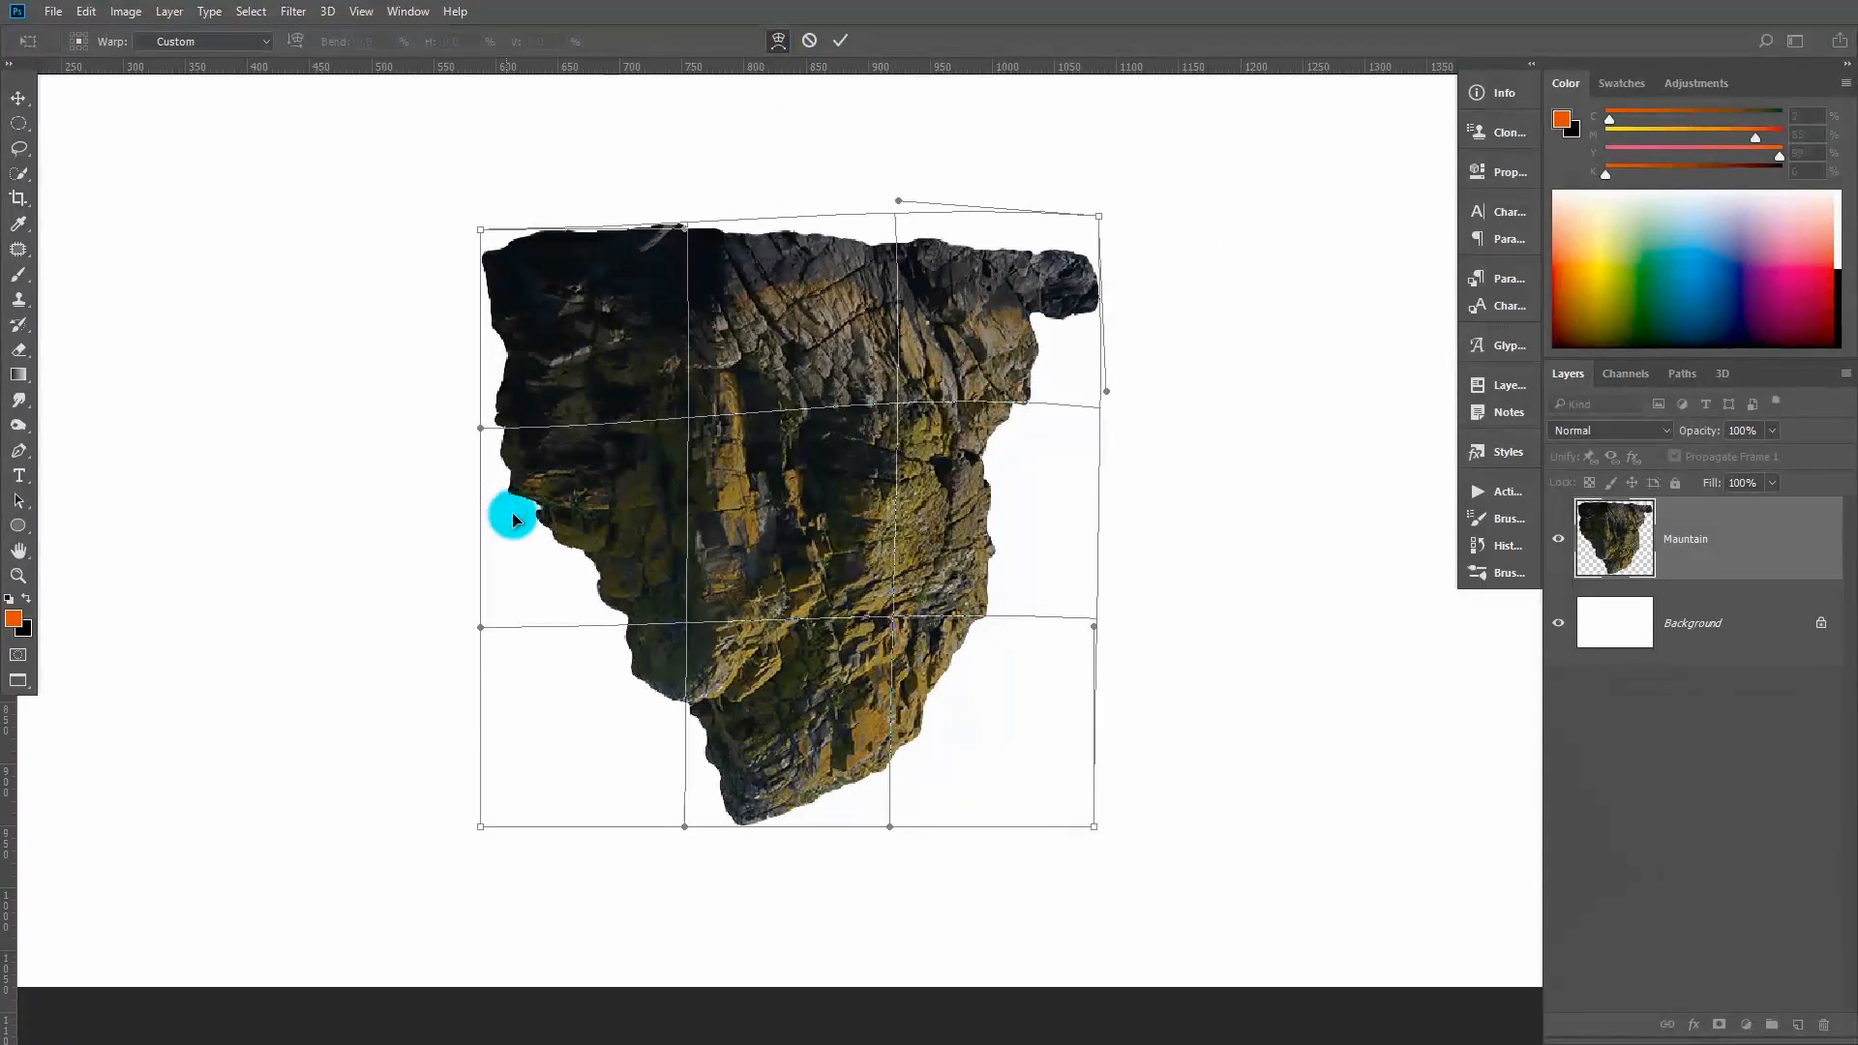
pyautogui.moveTo(507, 509); pyautogui.dragTo(513, 513)
pyautogui.moveTo(934, 513); pyautogui.dragTo(946, 498)
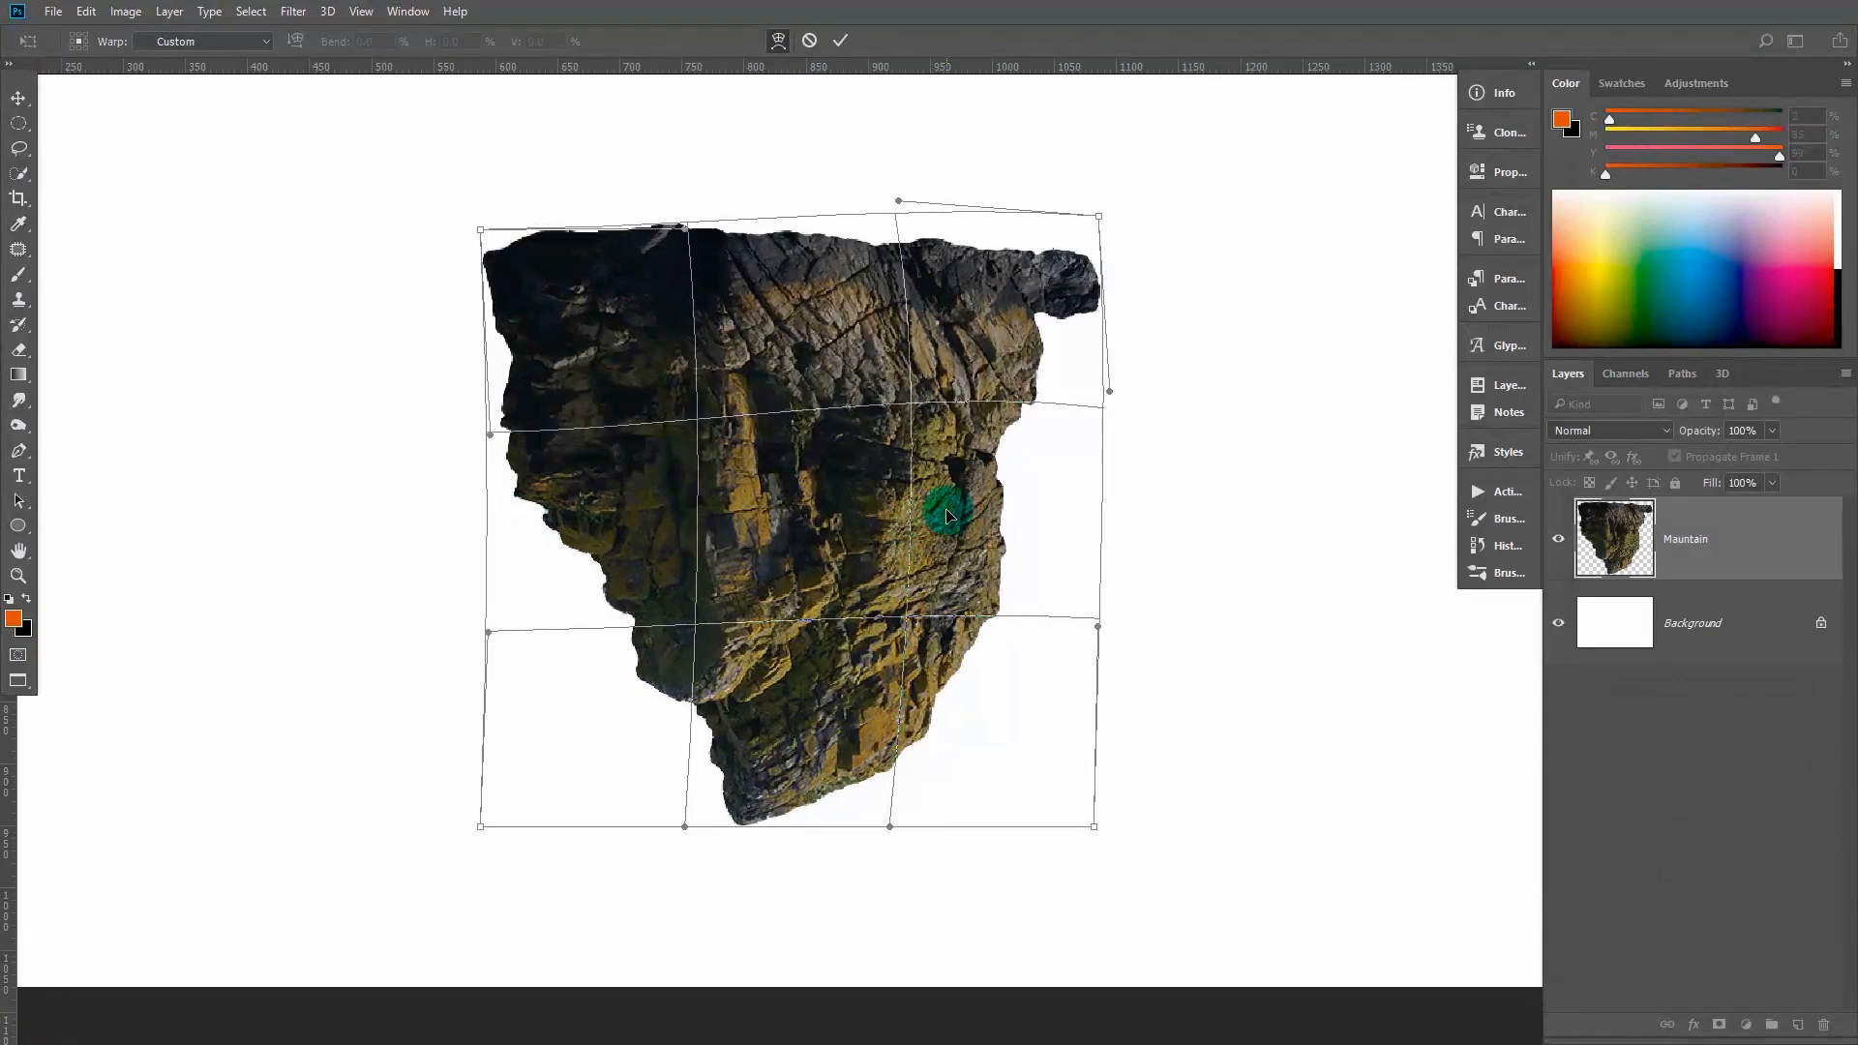
pyautogui.moveTo(1062, 332)
pyautogui.mouseDown()
pyautogui.moveTo(1078, 281)
pyautogui.moveTo(1094, 293)
pyautogui.moveTo(1079, 352)
pyautogui.mouseUp()
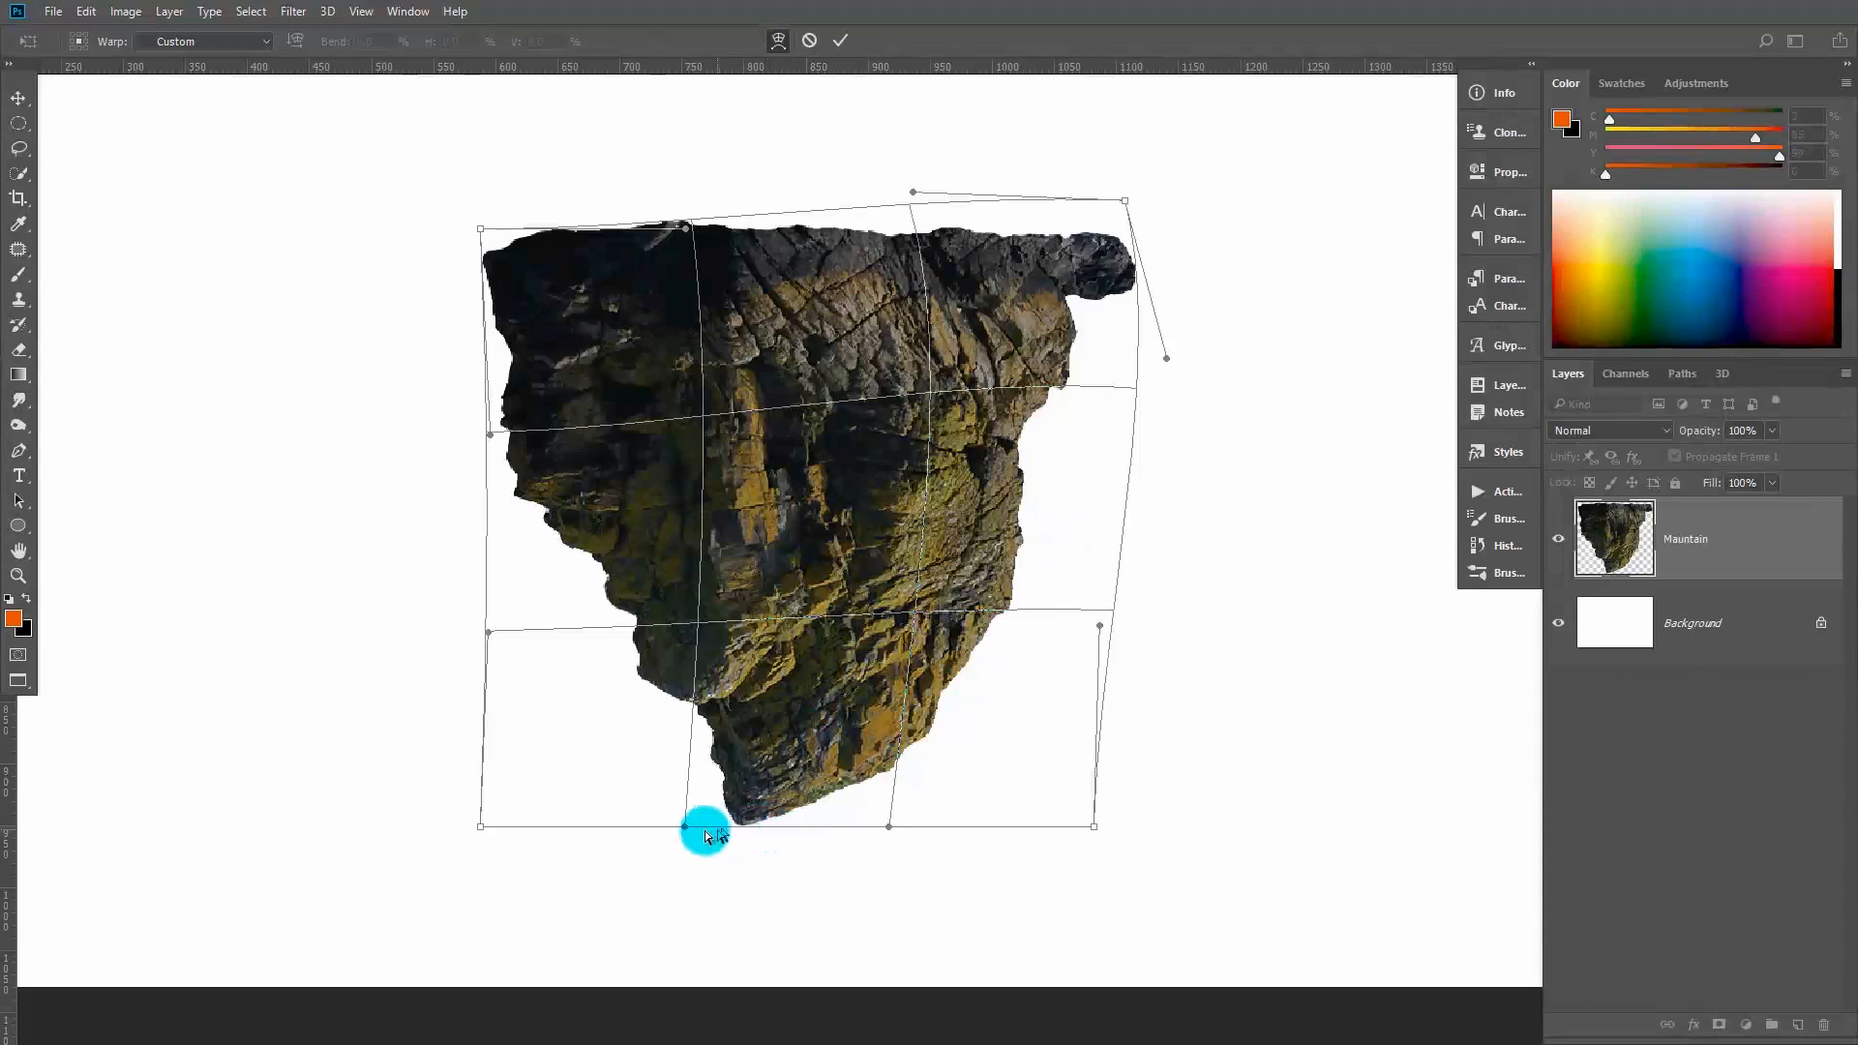
pyautogui.moveTo(687, 830); pyautogui.dragTo(717, 952)
pyautogui.moveTo(1095, 629)
pyautogui.mouseDown()
pyautogui.moveTo(1016, 652)
pyautogui.moveTo(1060, 644)
pyautogui.moveTo(1096, 595)
pyautogui.mouseUp()
pyautogui.moveTo(762, 565)
pyautogui.mouseDown()
pyautogui.moveTo(750, 551)
pyautogui.moveTo(777, 553)
pyautogui.mouseUp()
pyautogui.moveTo(857, 278); pyautogui.dragTo(921, 273)
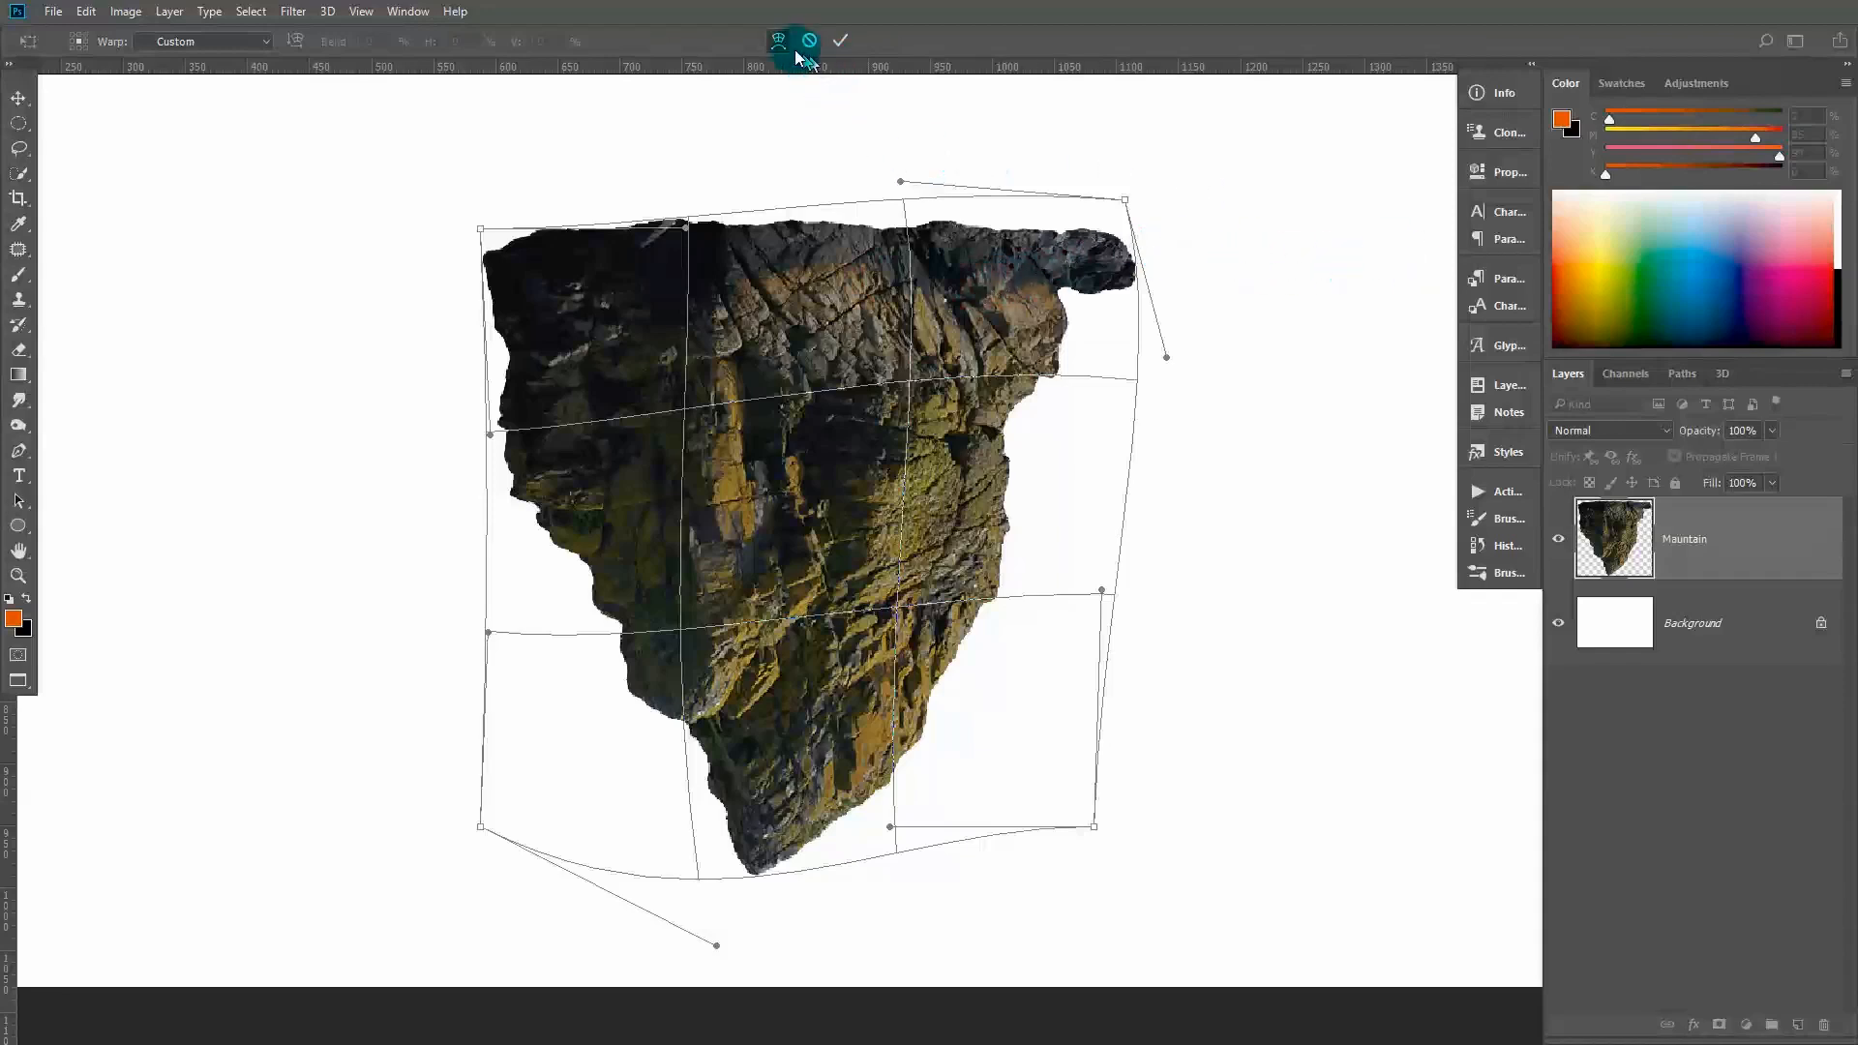
pyautogui.click(842, 38)
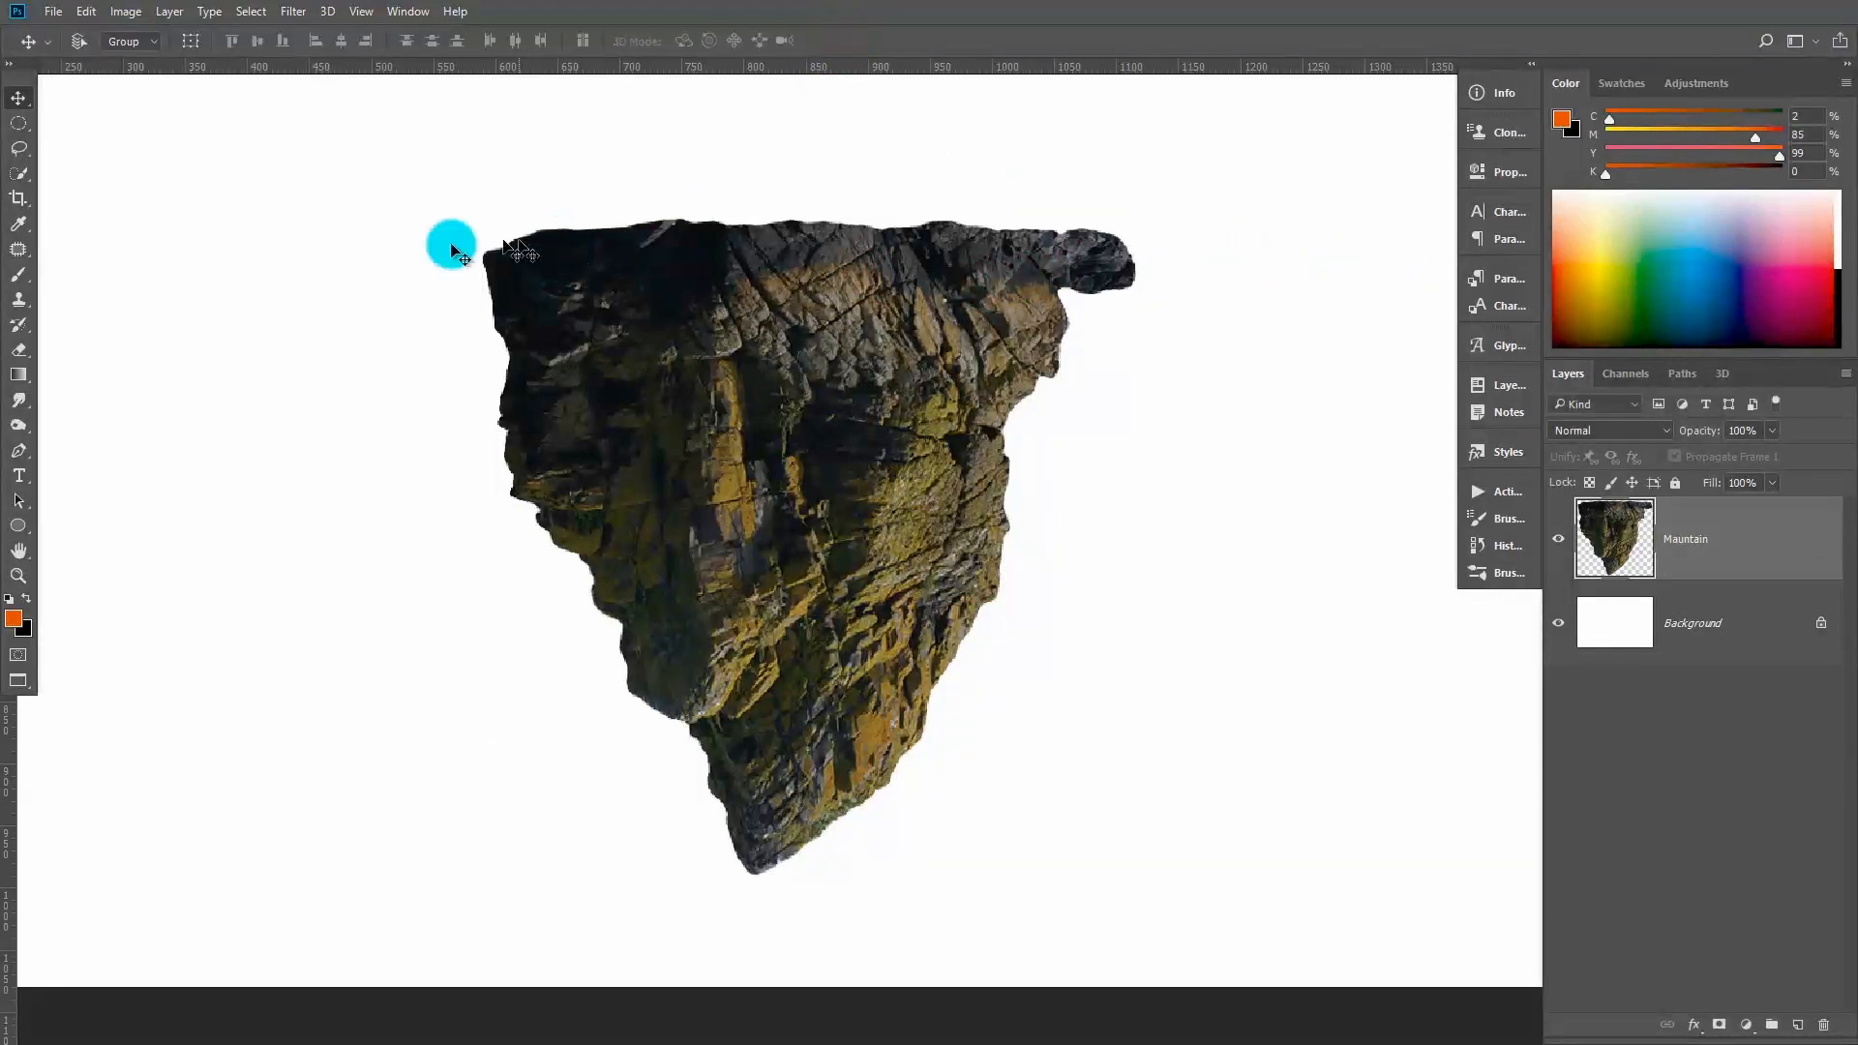
# Activate the Lasso tool and set its feather to 0.3 px
pyautogui.click(20, 151)
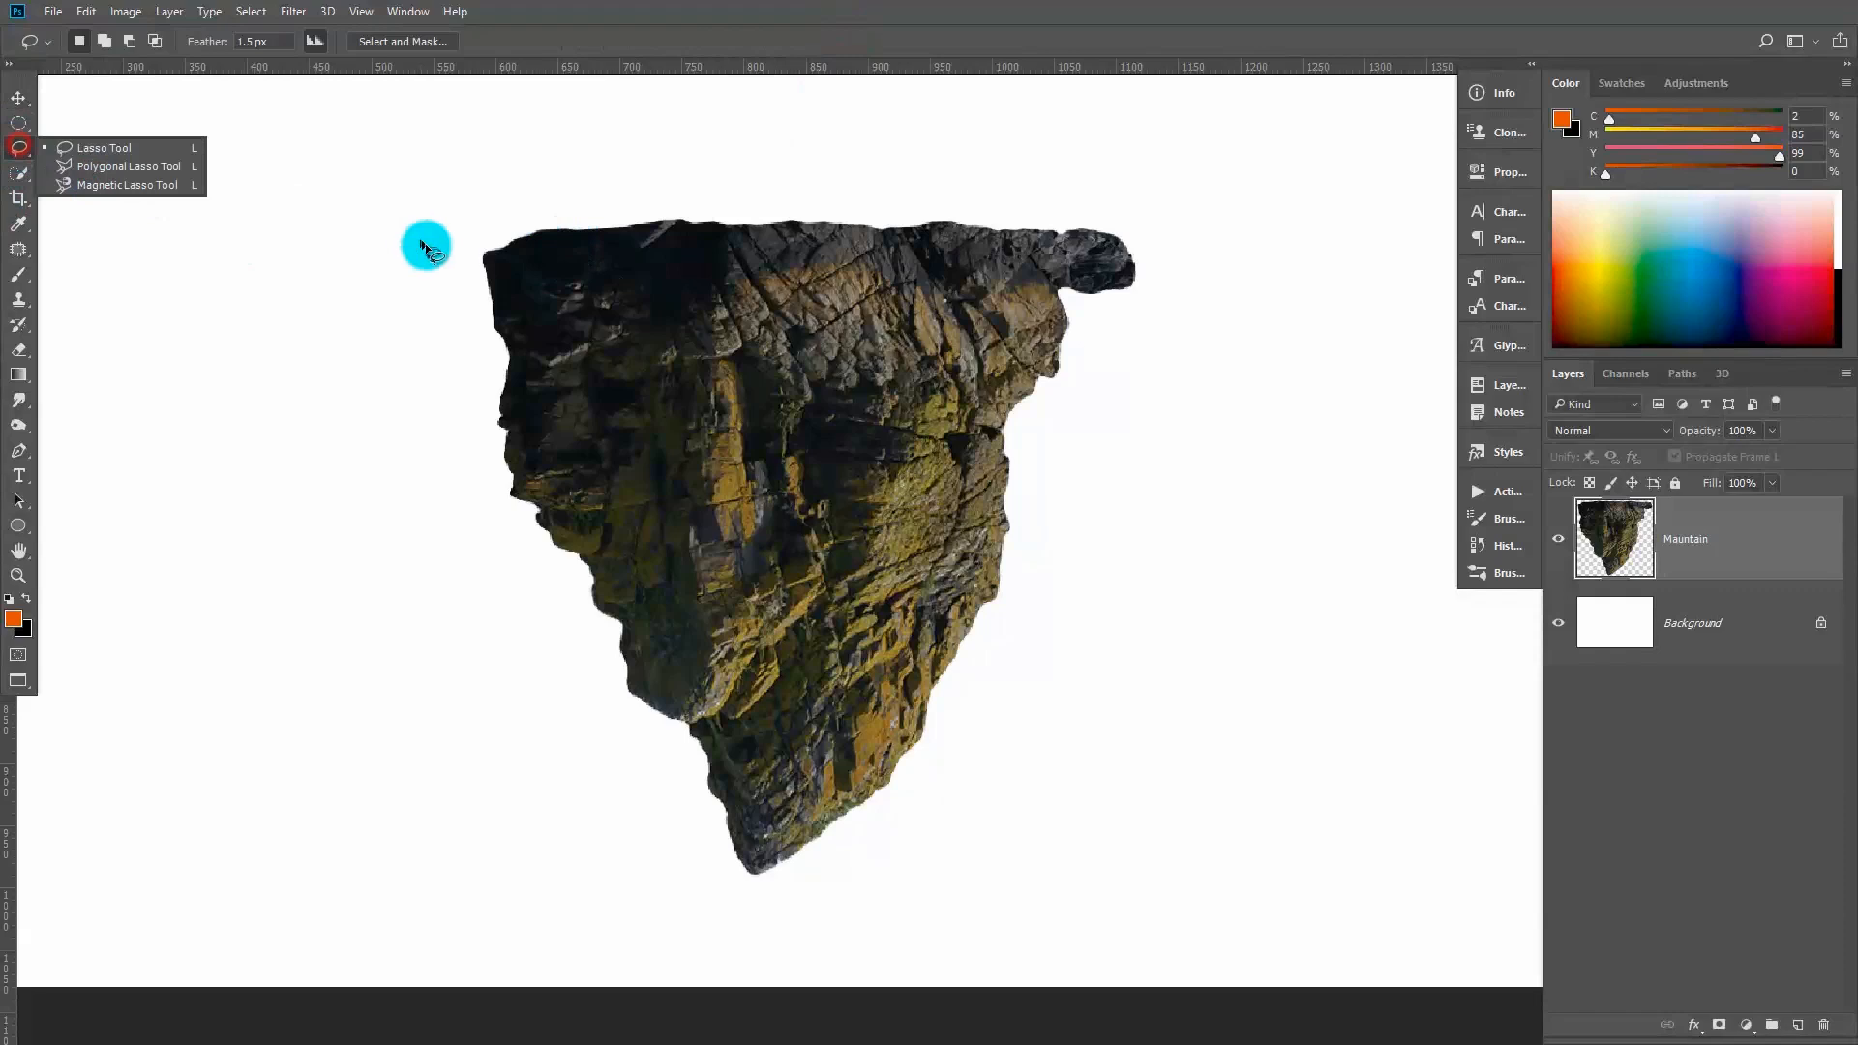
pyautogui.click(214, 42)
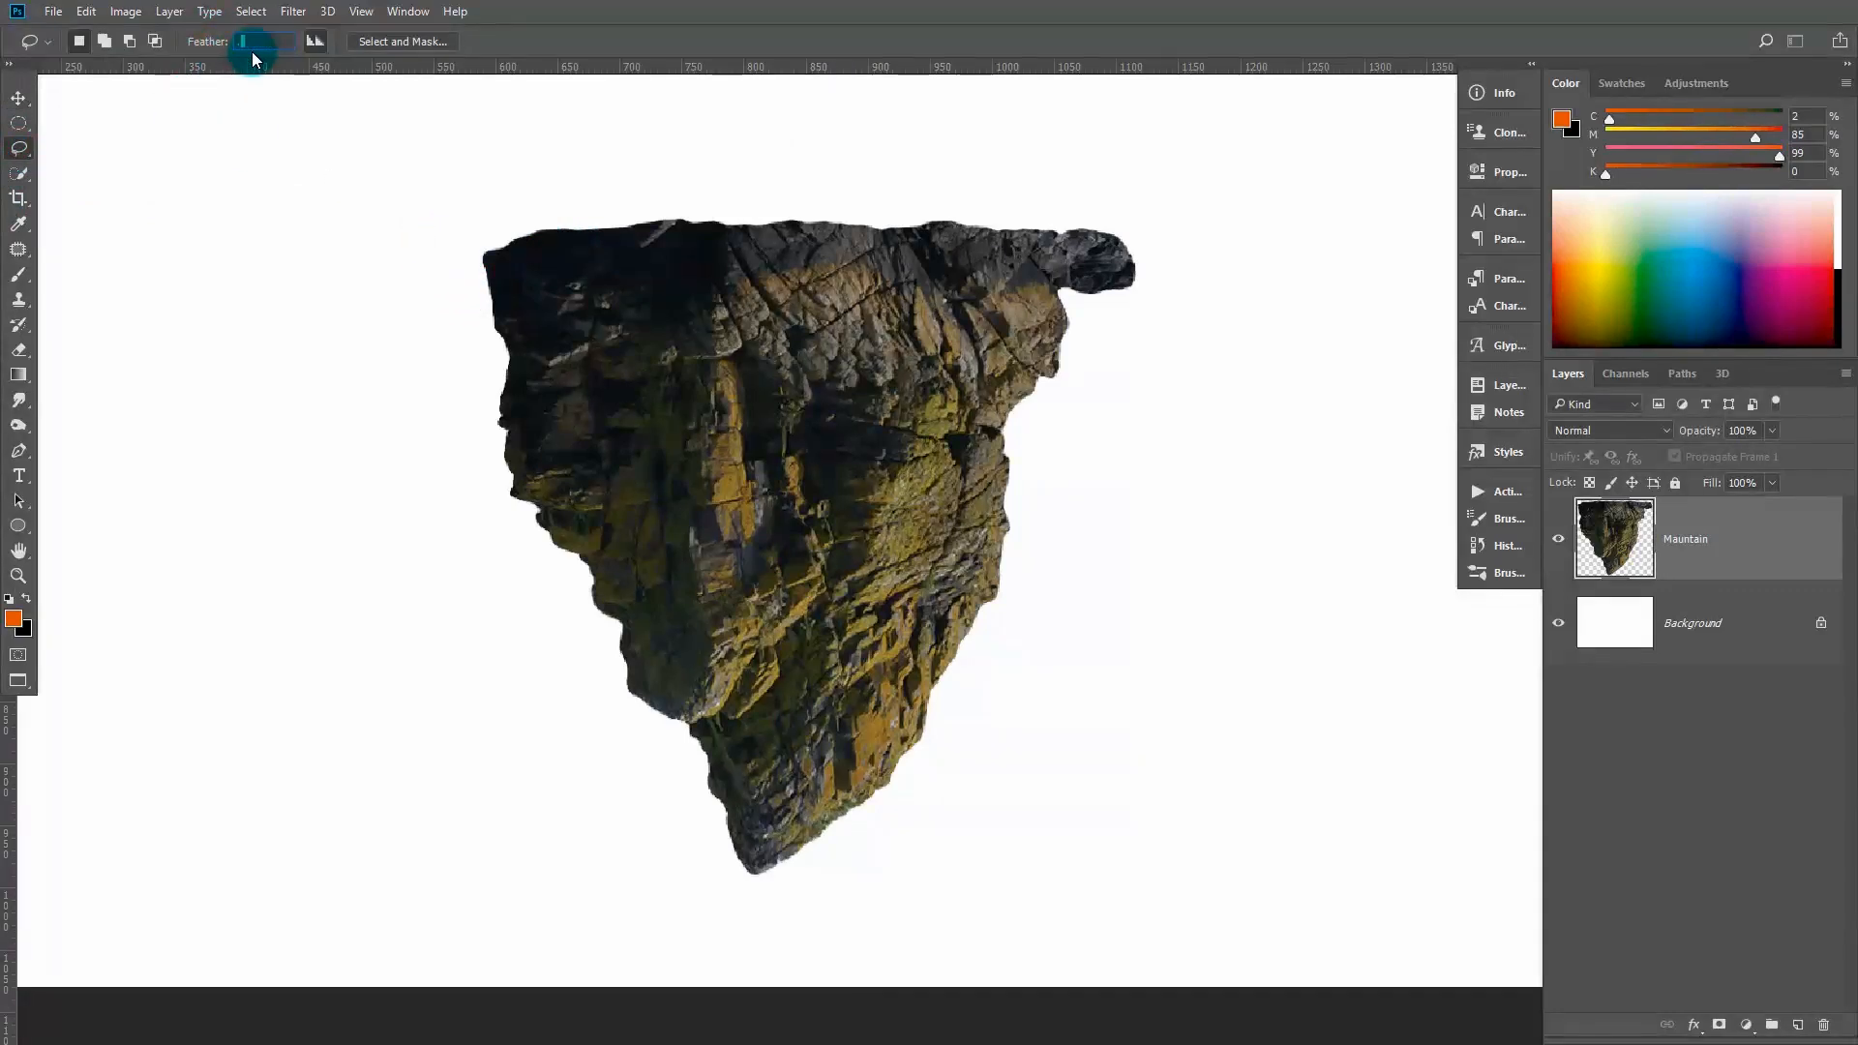
pyautogui.write('.3')
pyautogui.press('Return')
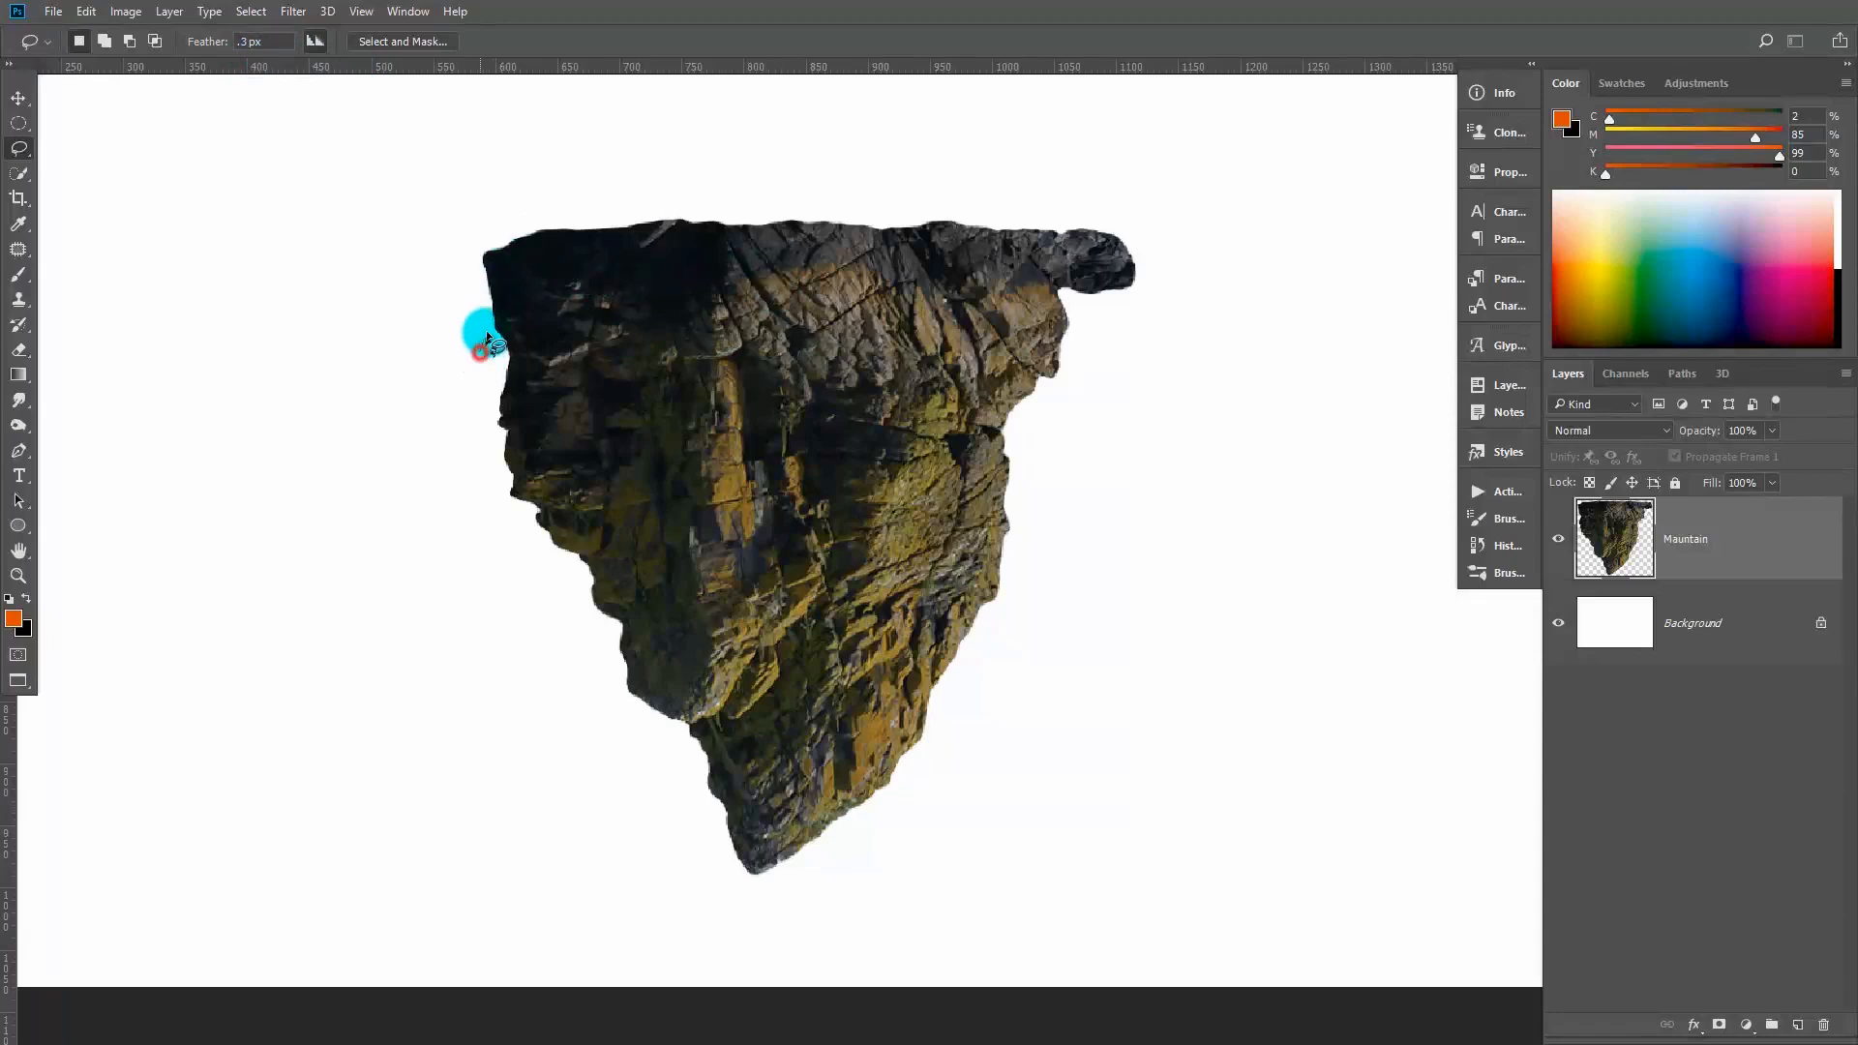
pyautogui.press('BackSpace')
pyautogui.moveTo(608, 264)
pyautogui.mouseDown()
pyautogui.moveTo(729, 125)
pyautogui.moveTo(398, 252)
pyautogui.moveTo(481, 345)
pyautogui.mouseUp()
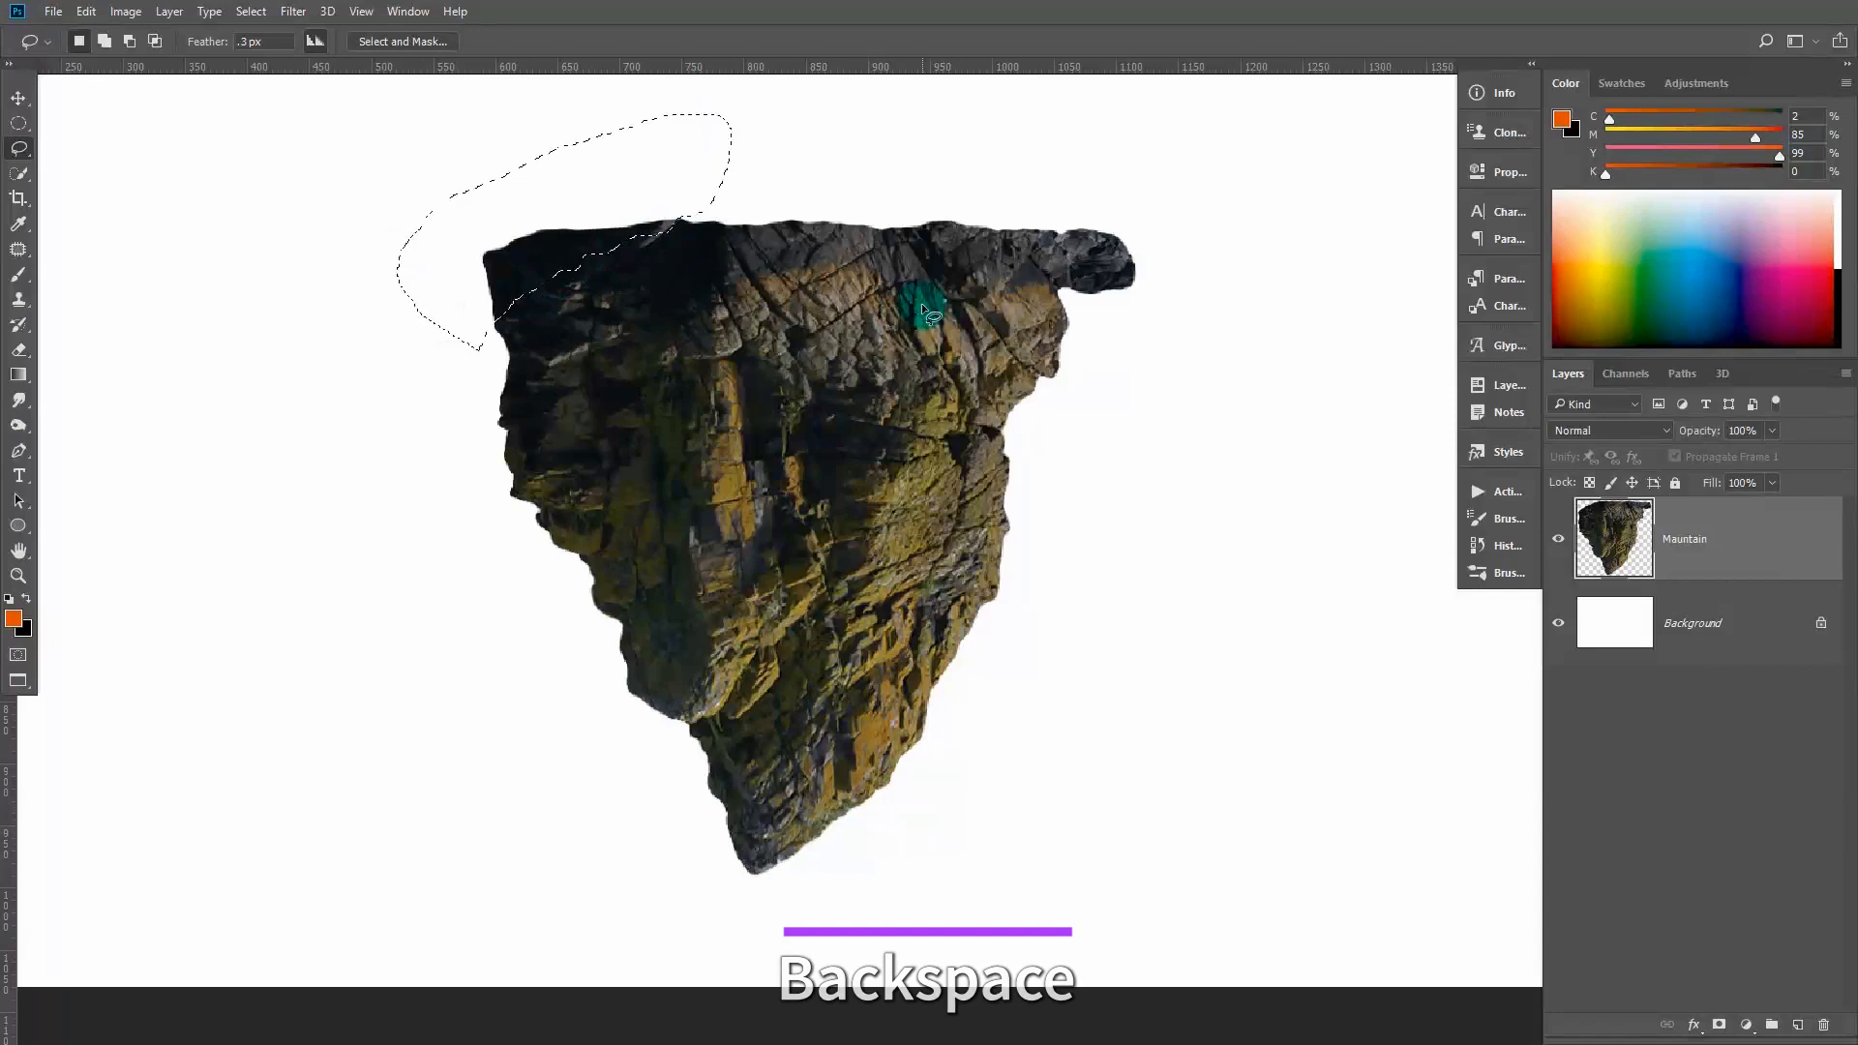
pyautogui.press('BackSpace')
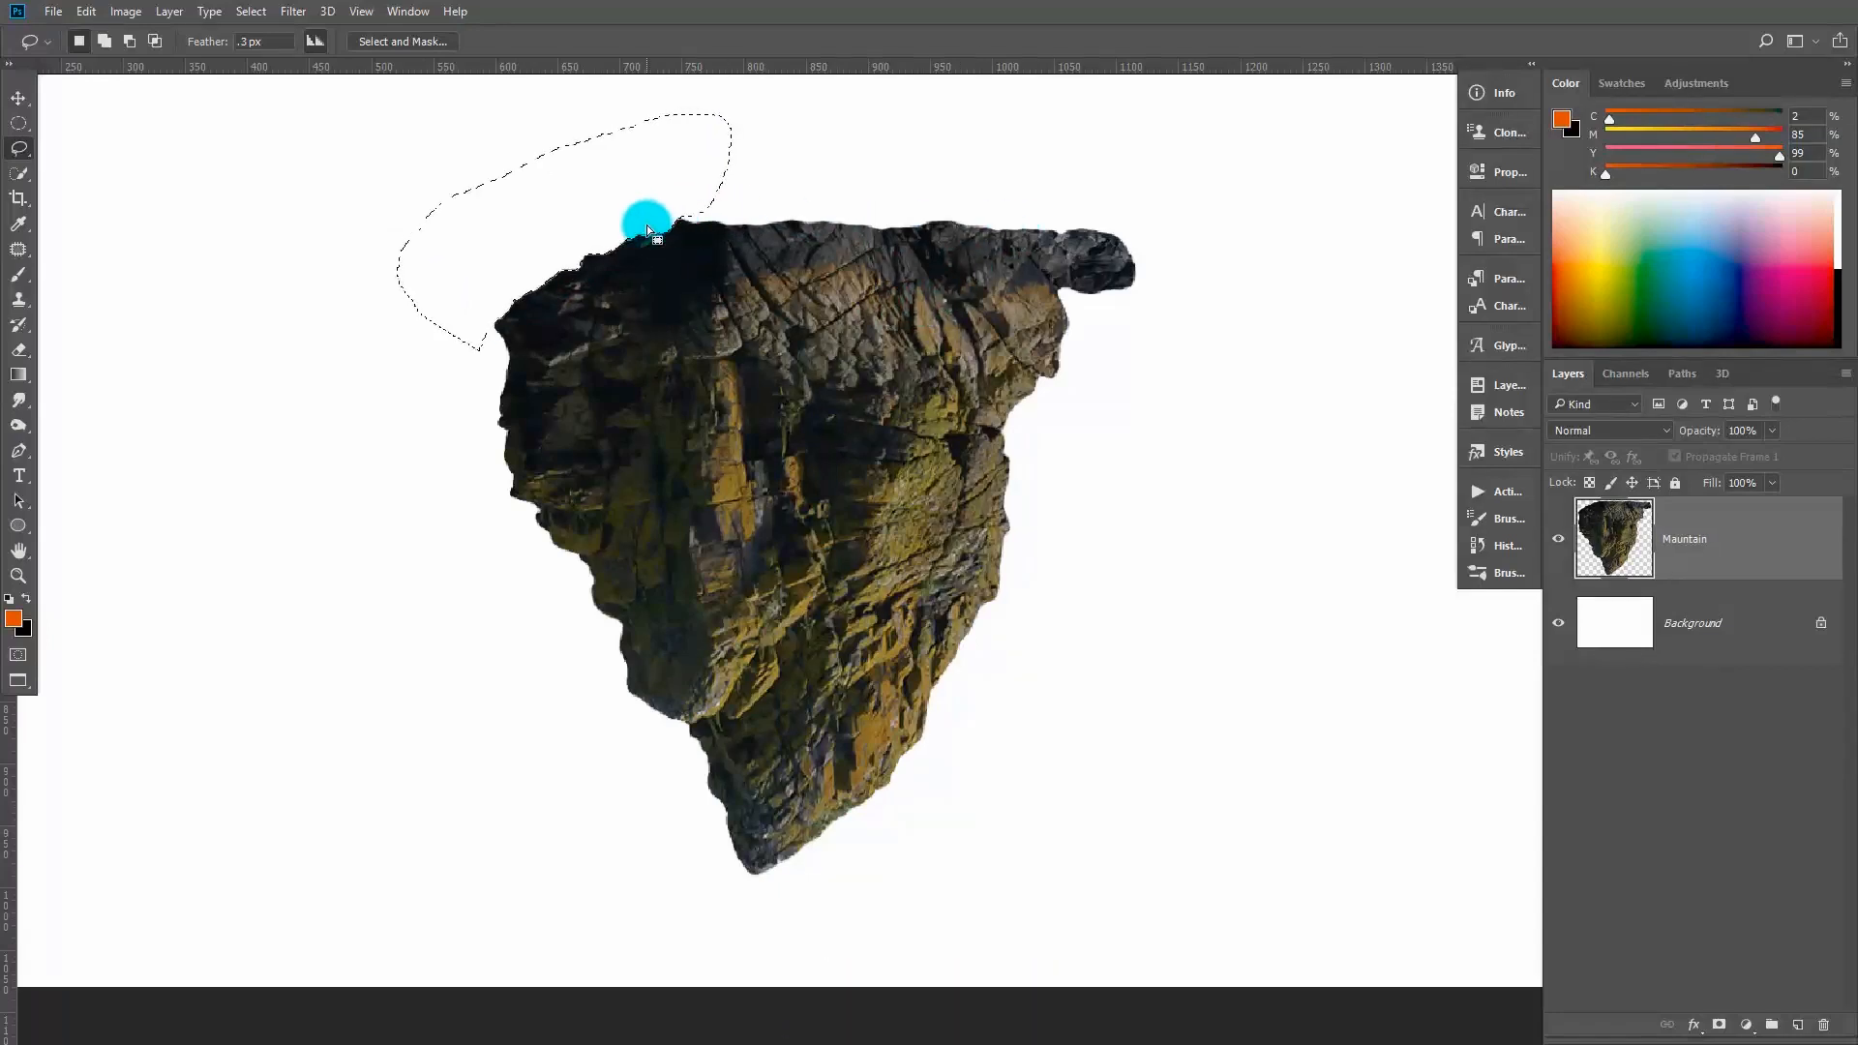
pyautogui.press('BackSpace')
pyautogui.moveTo(830, 201); pyautogui.dragTo(943, 232)
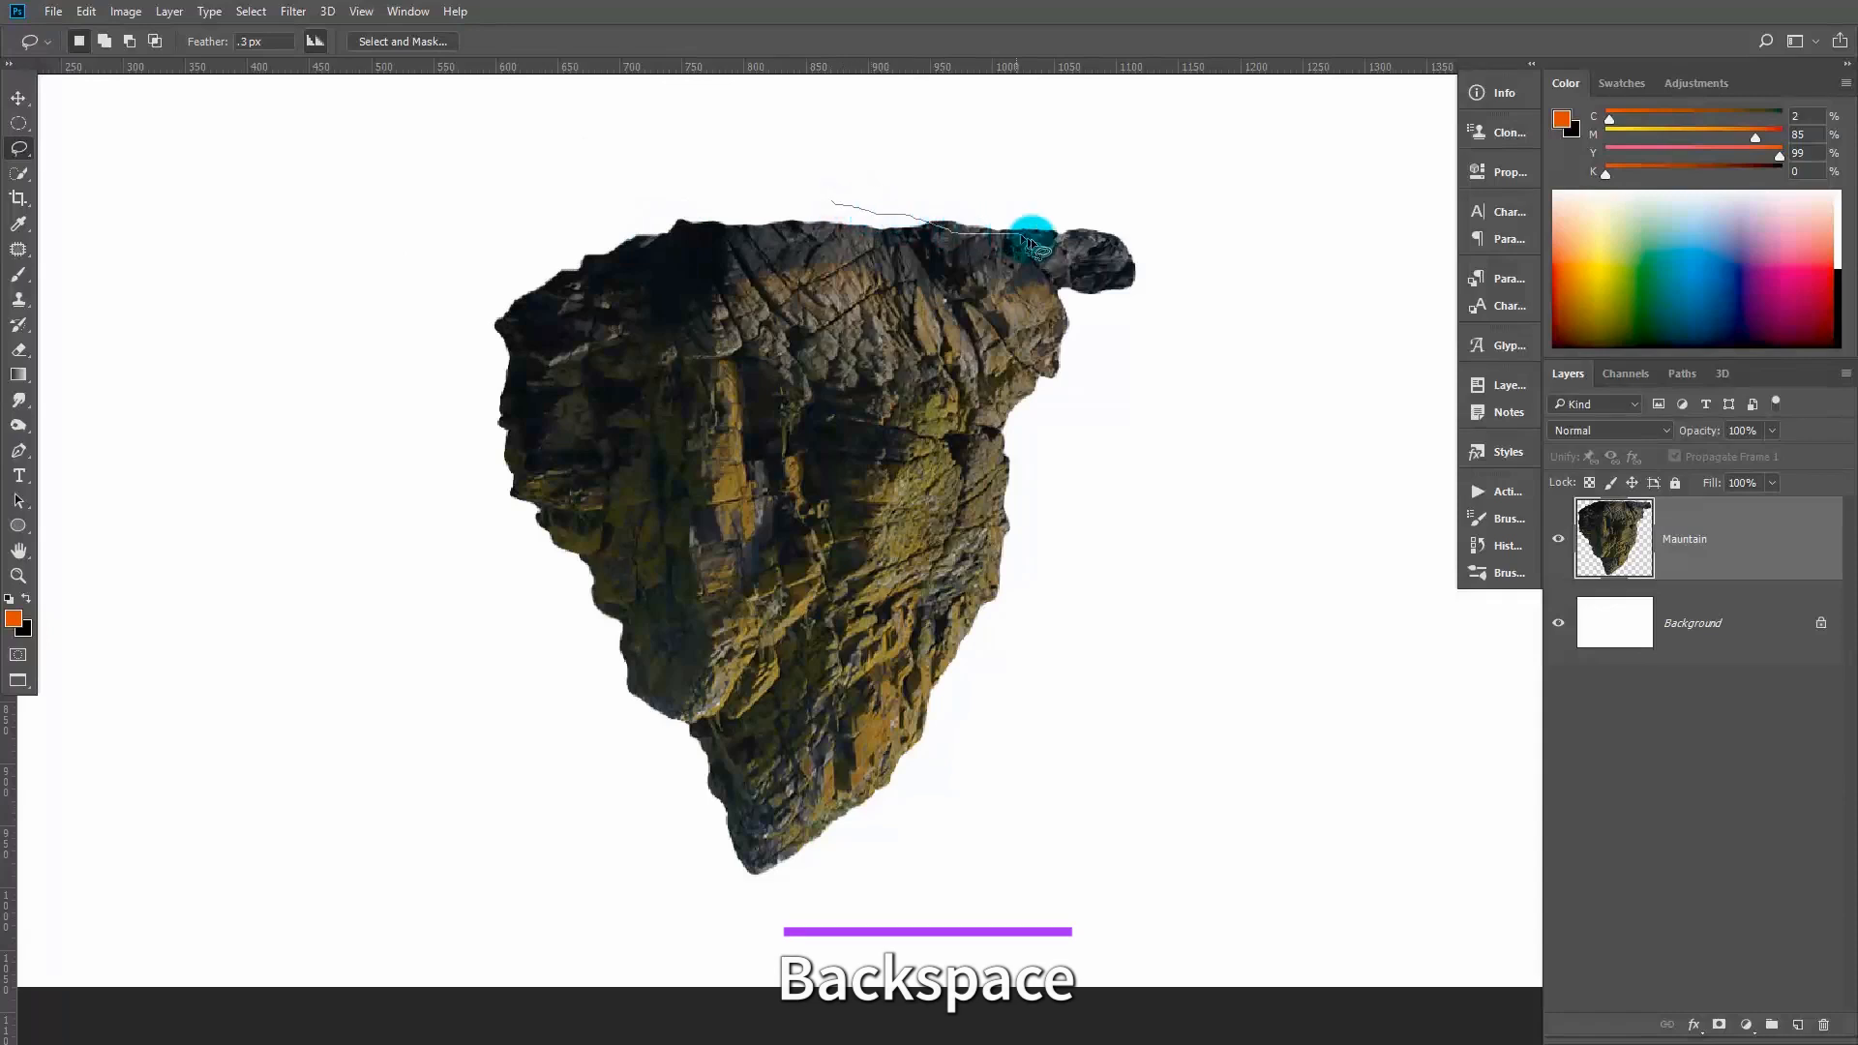
pyautogui.moveTo(1107, 232)
pyautogui.mouseDown()
pyautogui.moveTo(854, 154)
pyautogui.moveTo(779, 156)
pyautogui.mouseUp()
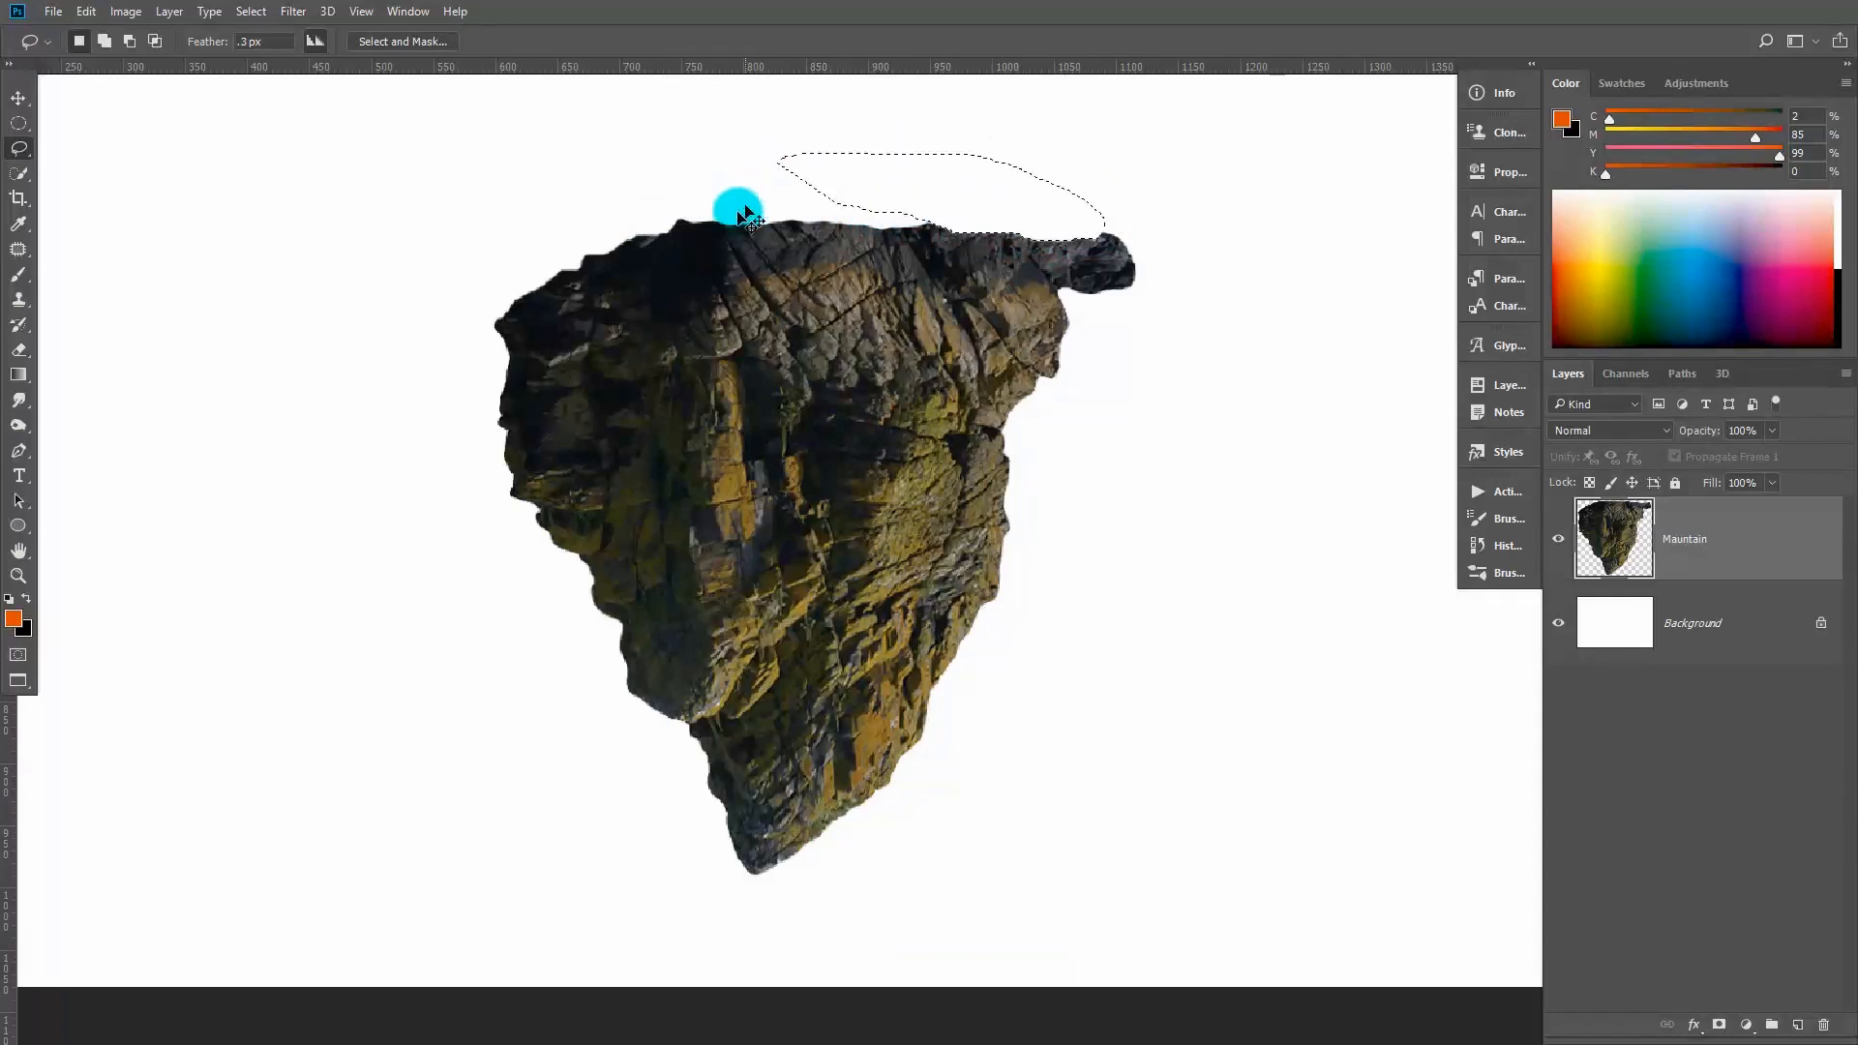
pyautogui.hotkey('ctrl', 'alt', 'z')
pyautogui.hotkey('ctrl', 'alt', 'z')
pyautogui.hotkey('ctrl', 'alt', 'z')
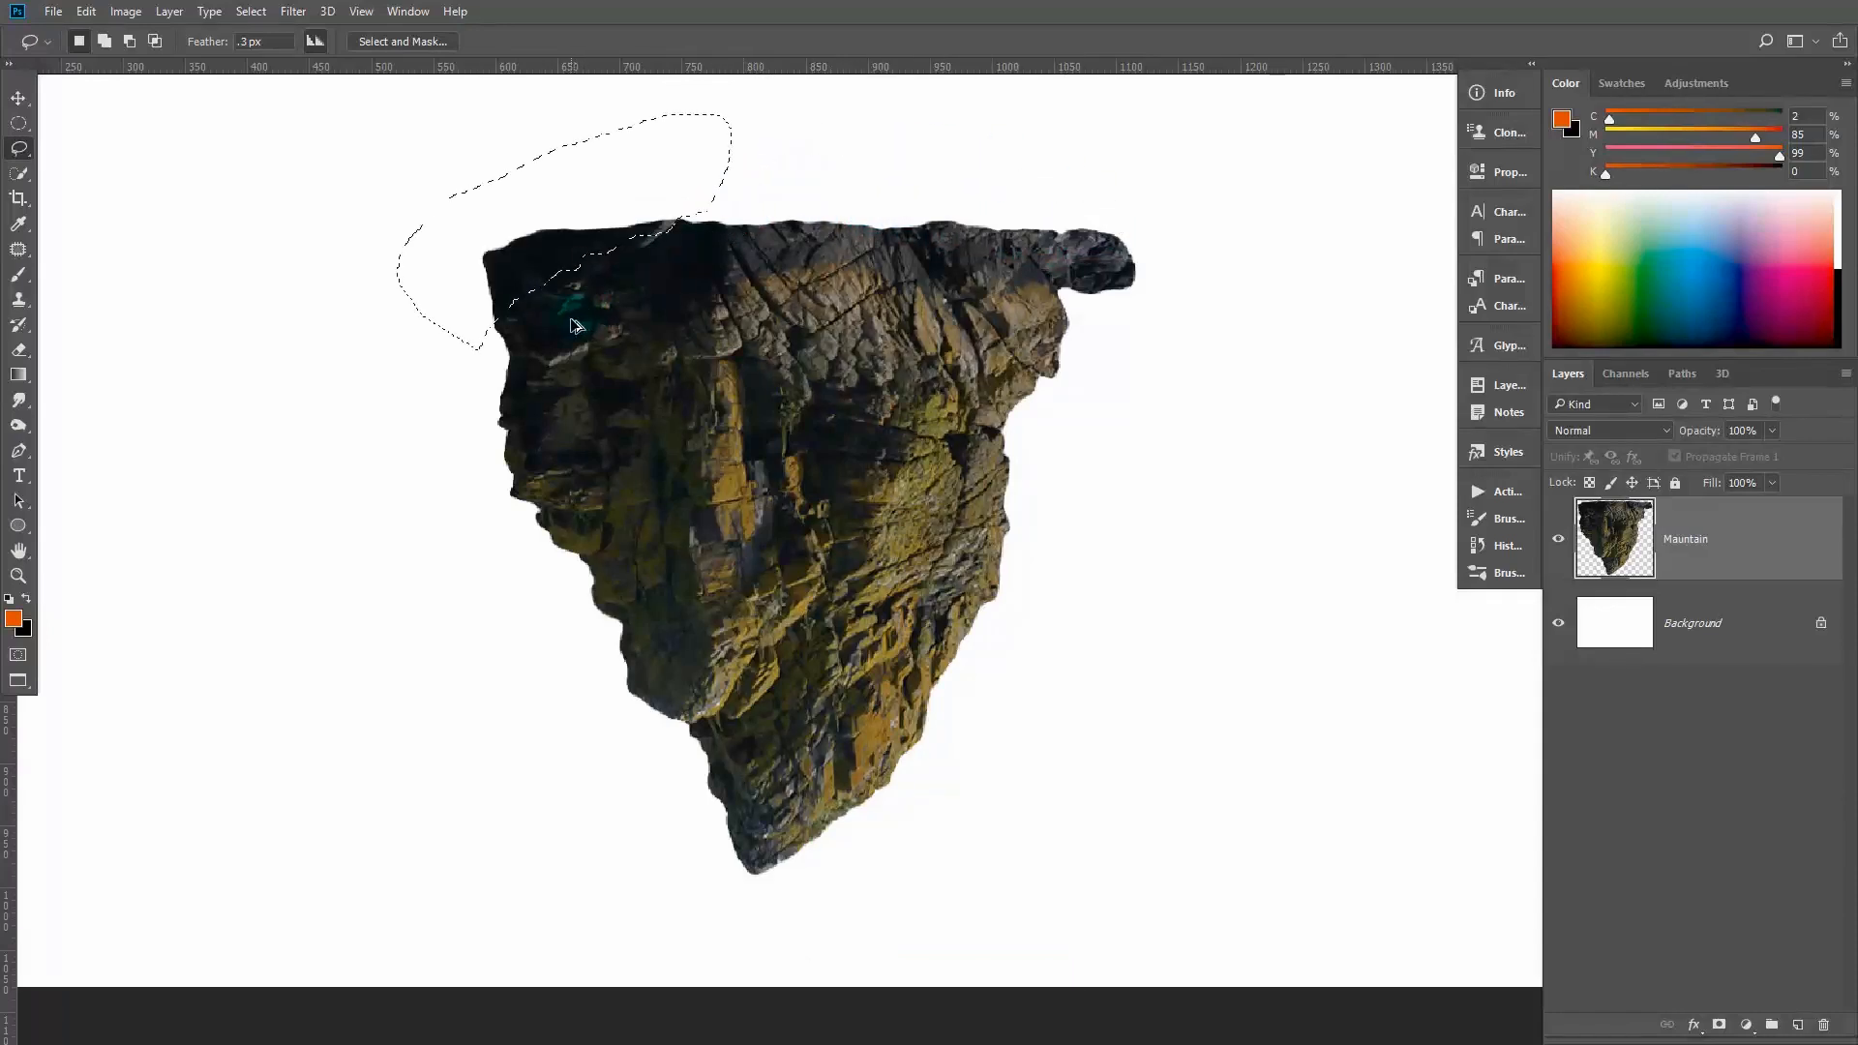
# Cut off the rock's upper left corner and trim its left edge irregularly with freehand lasso selections
pyautogui.moveTo(743, 206)
pyautogui.mouseDown()
pyautogui.moveTo(553, 249)
pyautogui.moveTo(593, 172)
pyautogui.mouseUp()
pyautogui.press('Delete')
pyautogui.hotkey('ctrl', 'd')
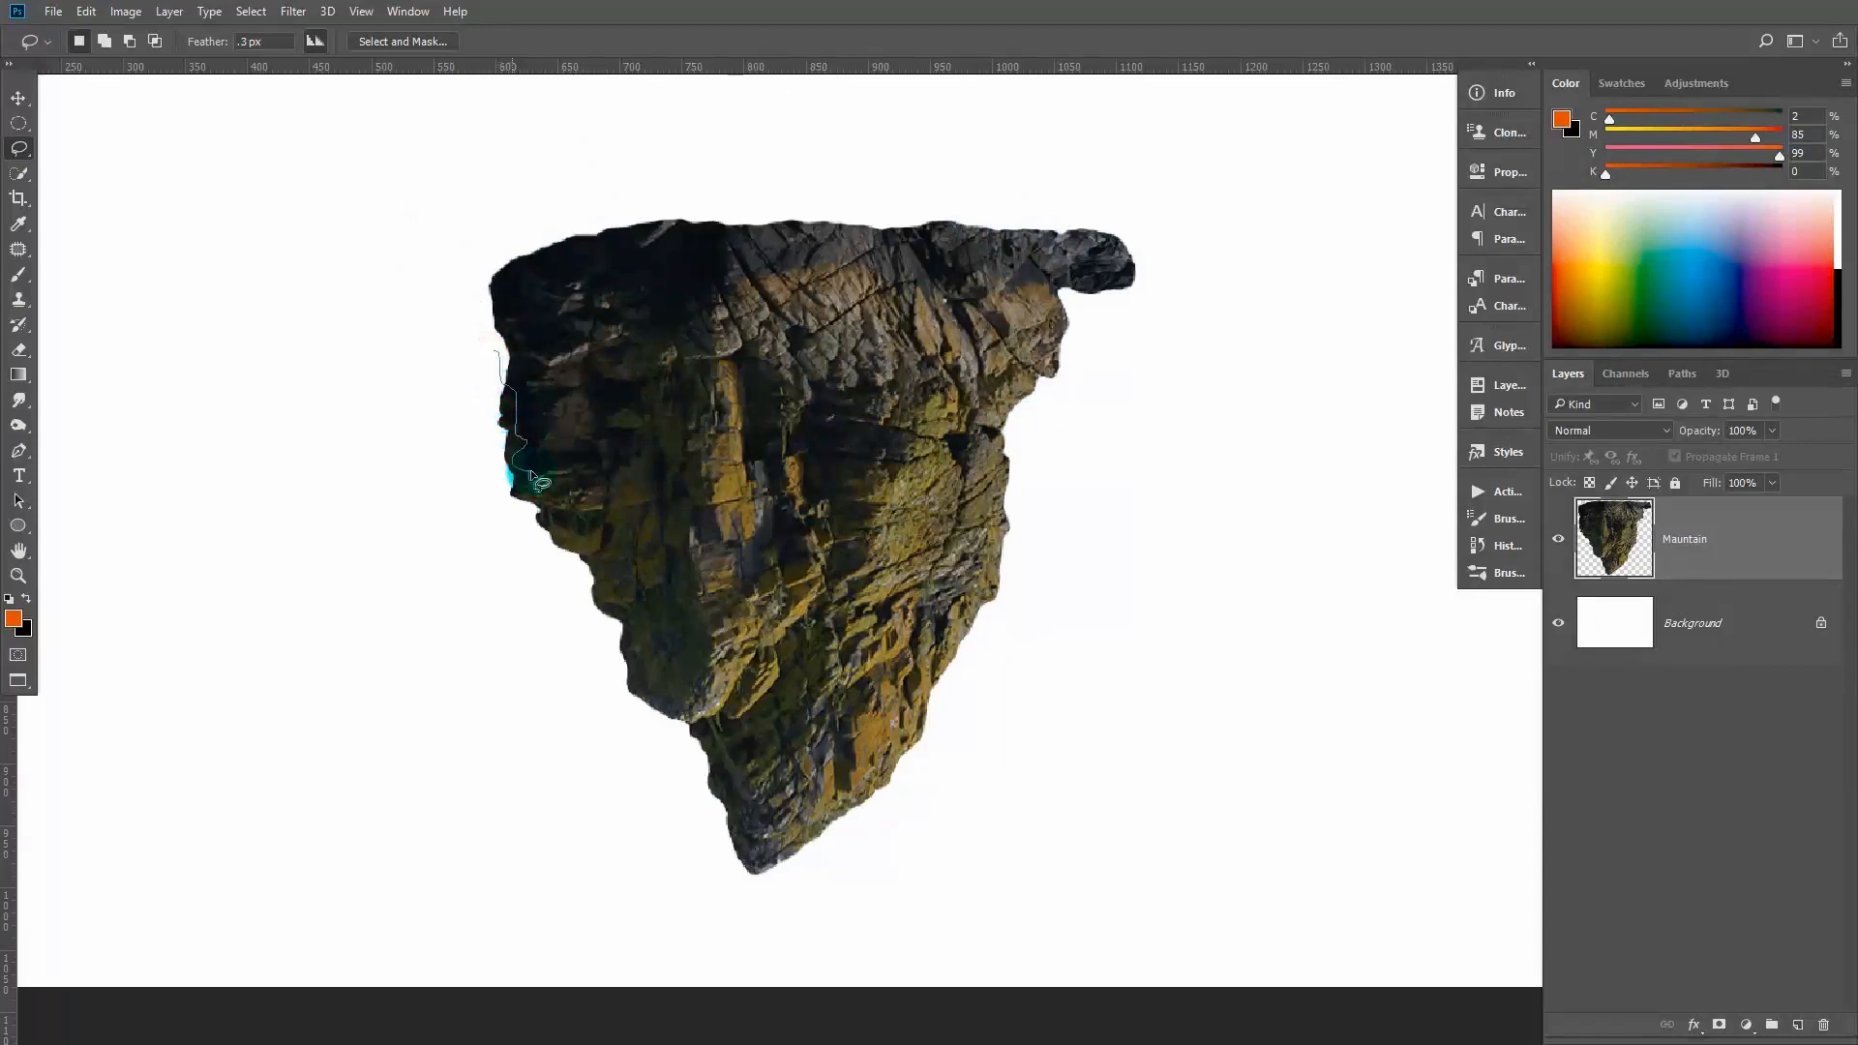
pyautogui.moveTo(498, 526); pyautogui.dragTo(327, 535)
pyautogui.hotkey('ctrl', 'd')
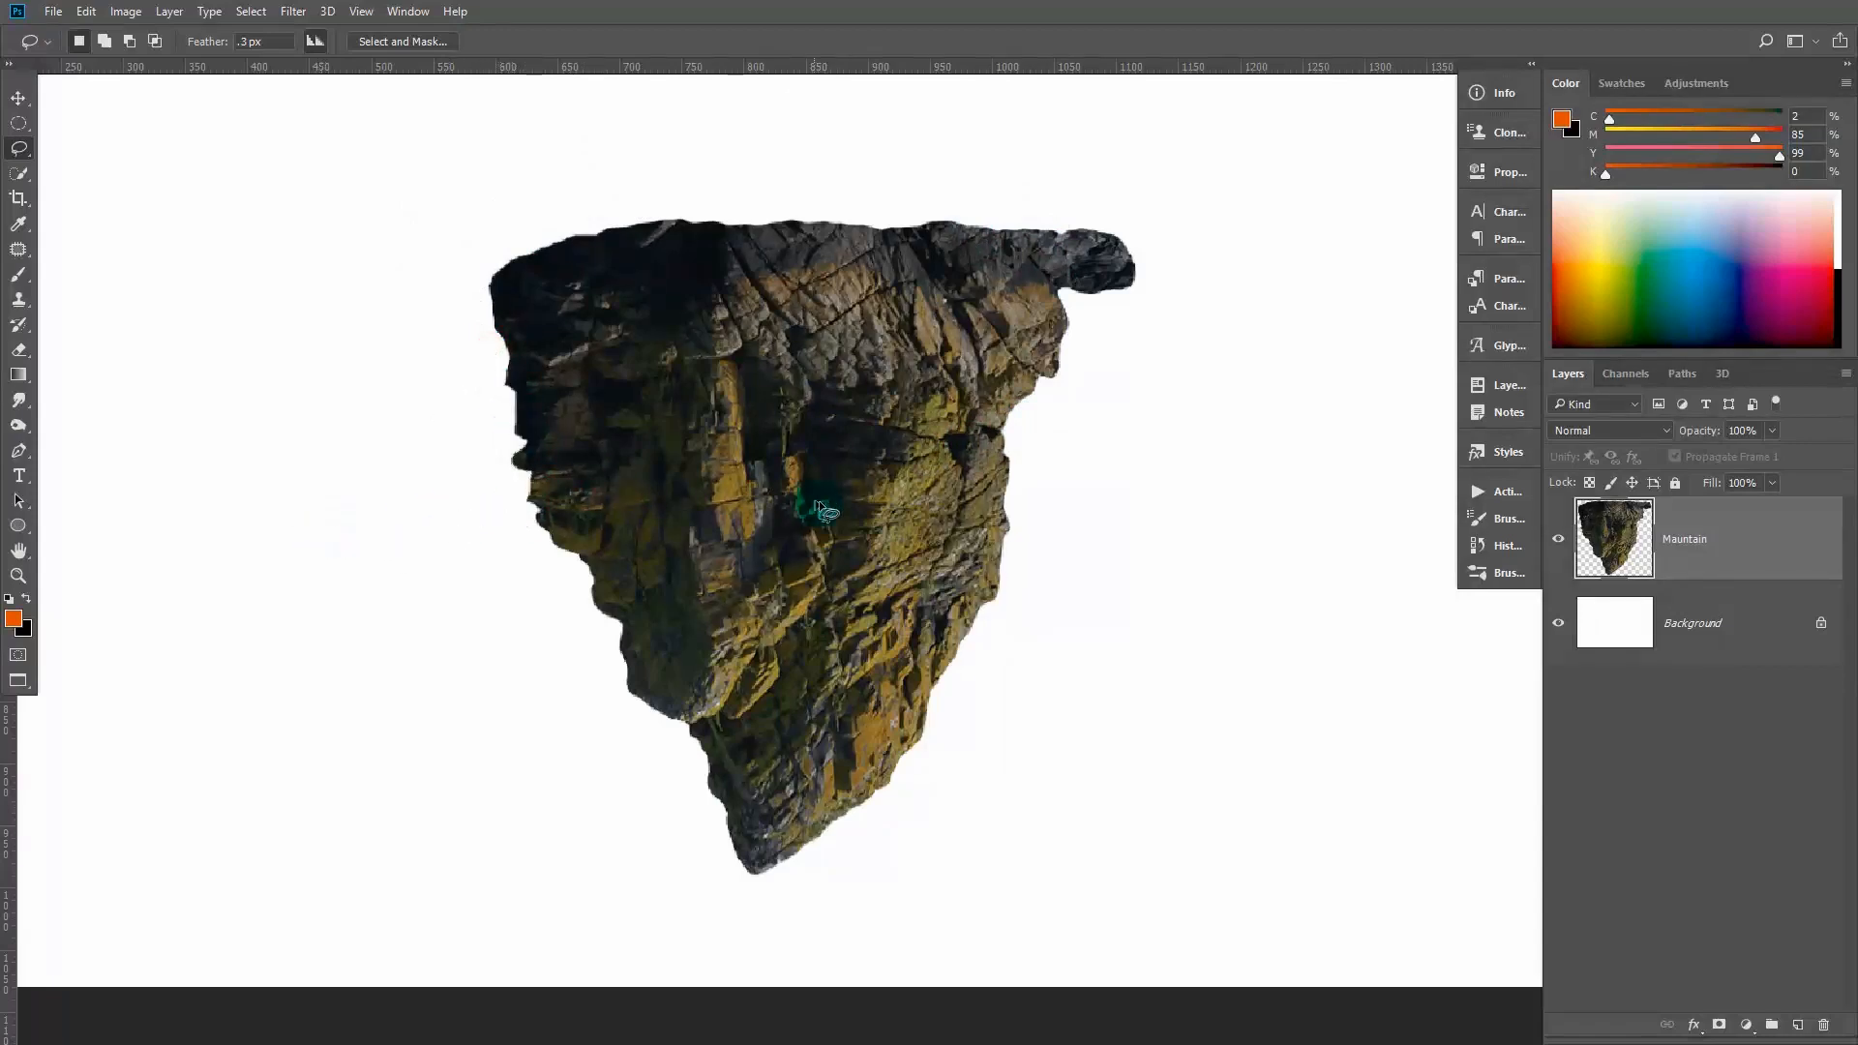
pyautogui.moveTo(550, 497)
pyautogui.mouseDown()
pyautogui.moveTo(531, 542)
pyautogui.moveTo(347, 541)
pyautogui.mouseUp()
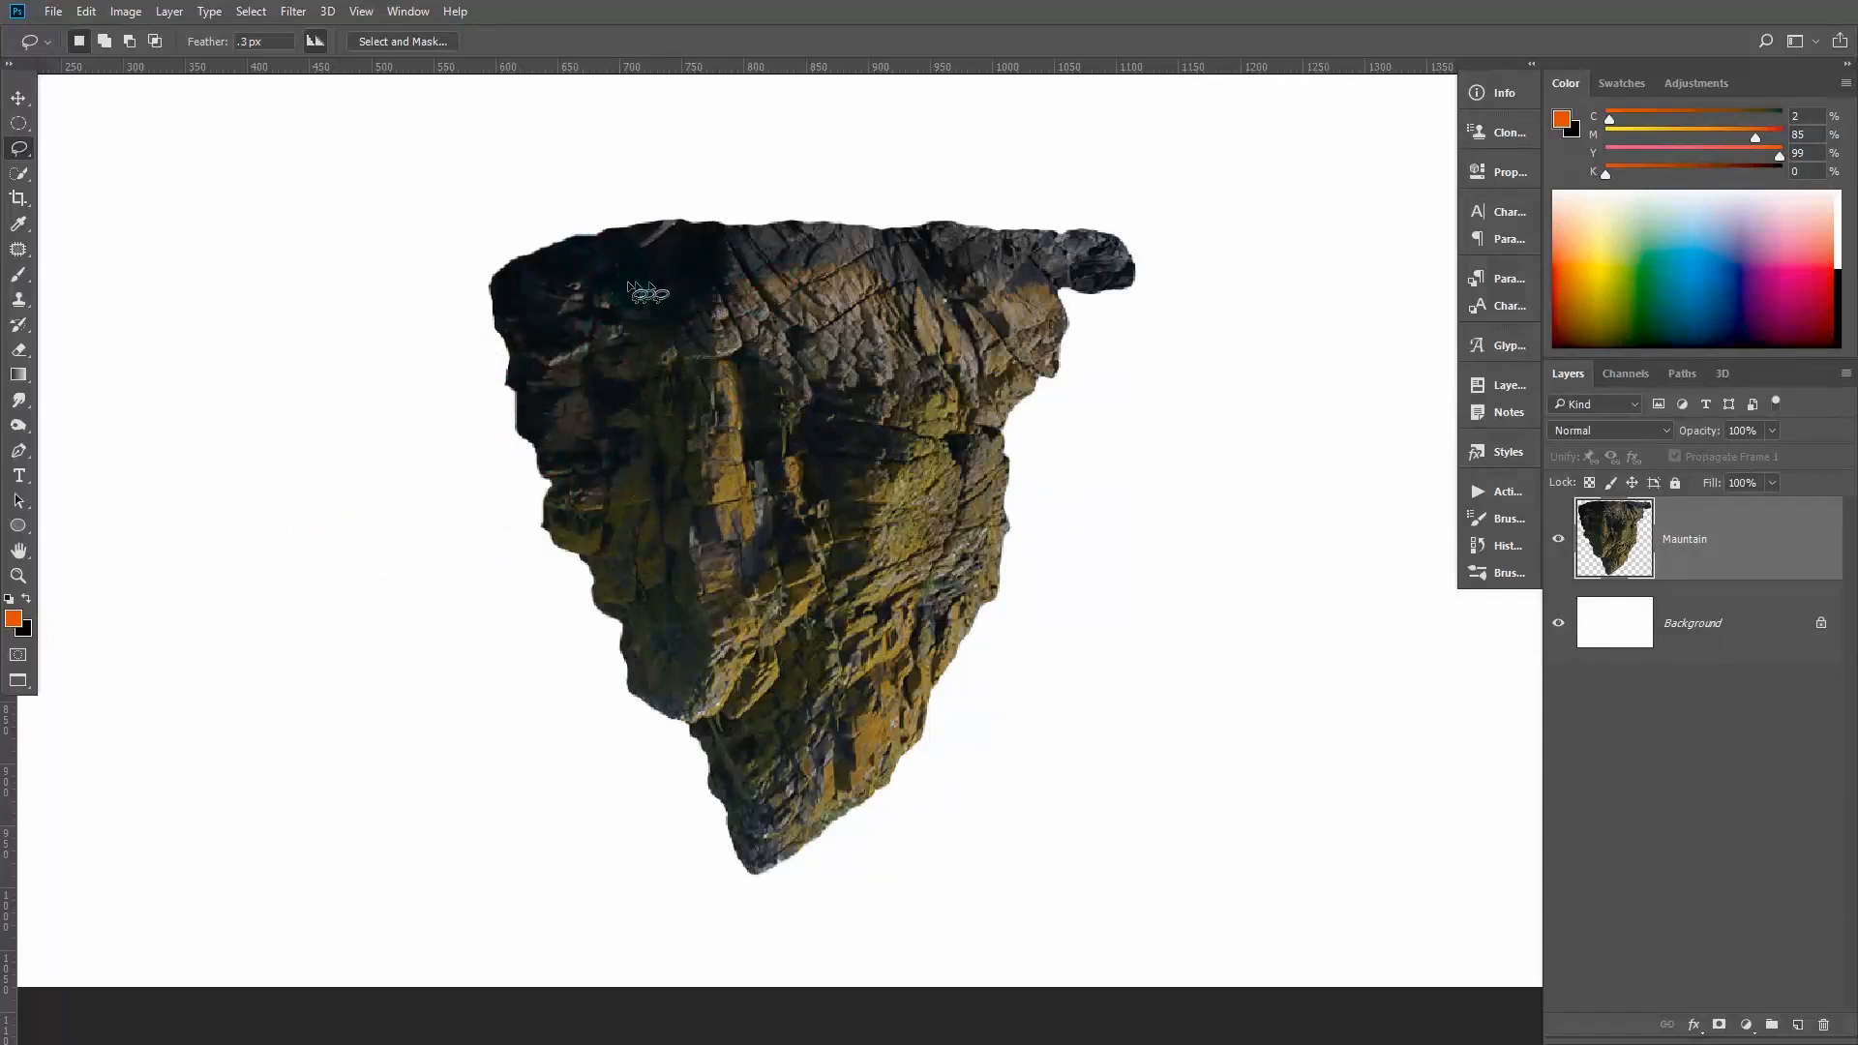
# Move the rock slightly down and warp its flat top edge upward into a rounded arch
pyautogui.moveTo(739, 302); pyautogui.dragTo(743, 326)
pyautogui.hotkey('ctrl', 't')
pyautogui.click(778, 40)
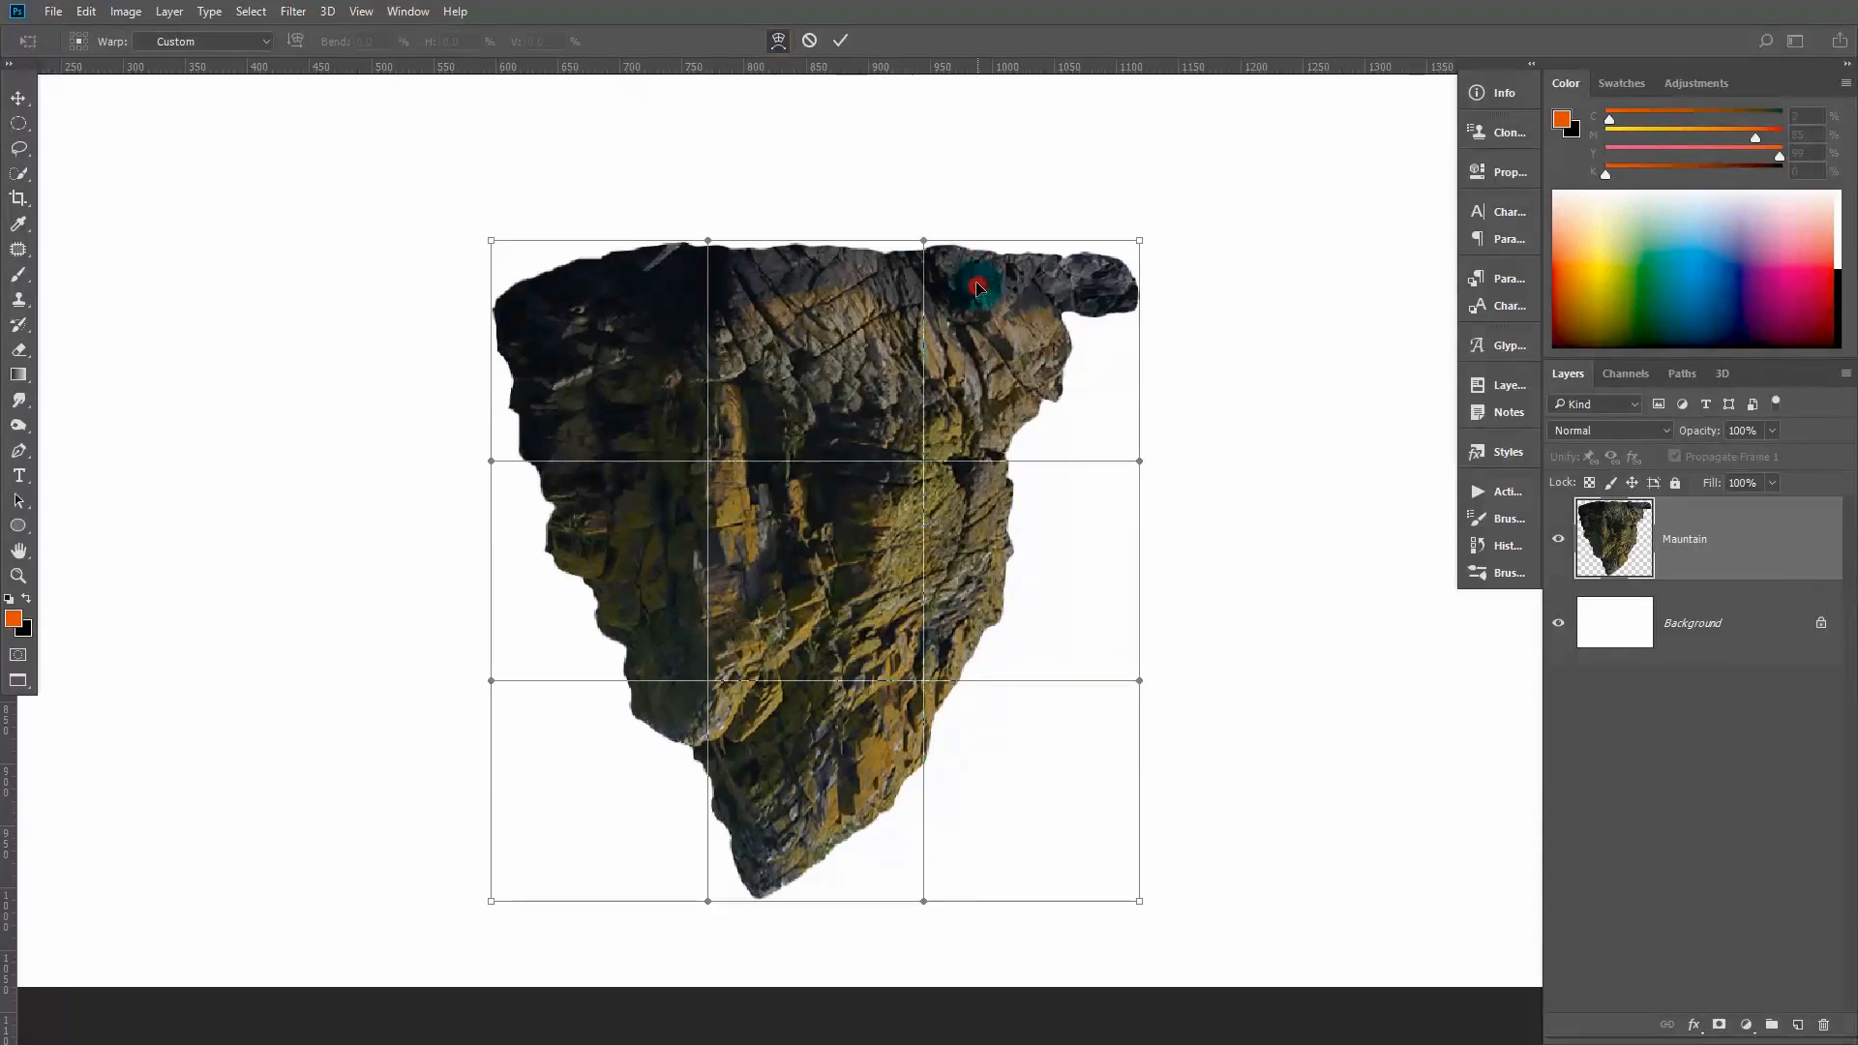
pyautogui.moveTo(923, 240)
pyautogui.mouseDown()
pyautogui.moveTo(917, 188)
pyautogui.moveTo(945, 226)
pyautogui.mouseUp()
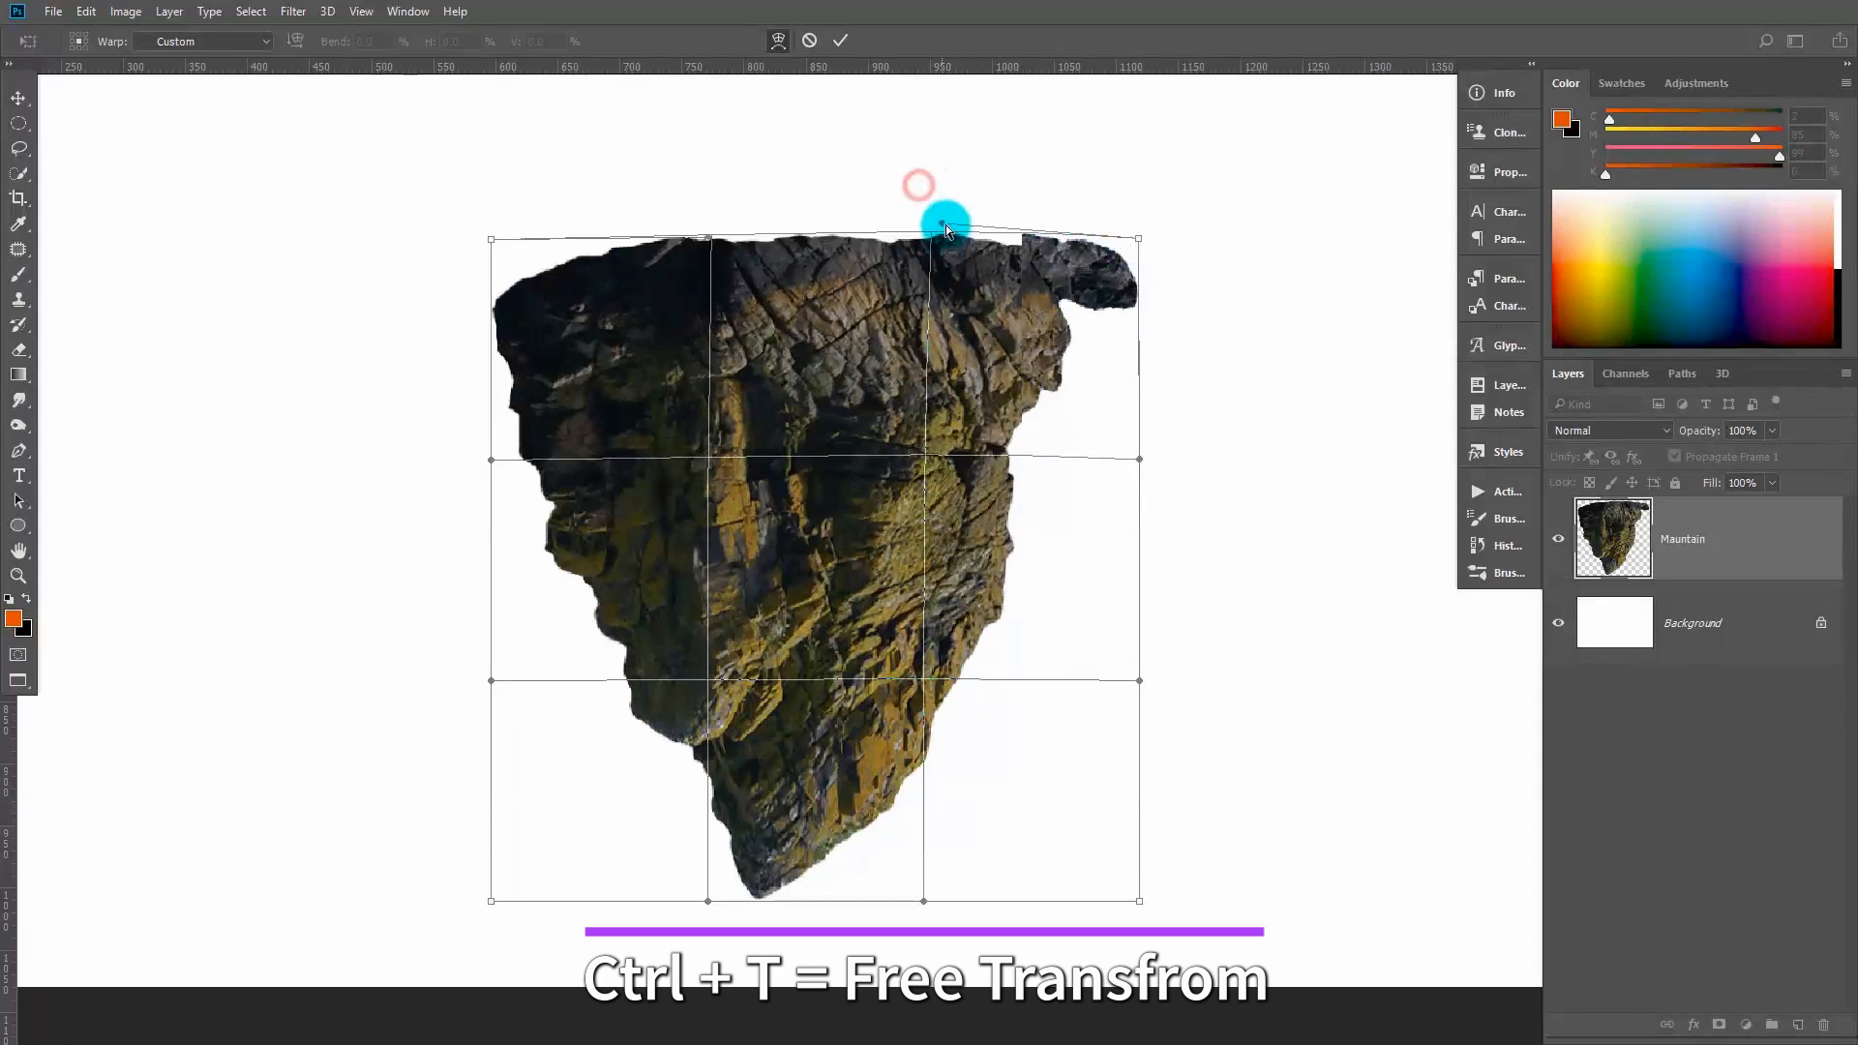
pyautogui.moveTo(700, 242); pyautogui.dragTo(723, 178)
pyautogui.moveTo(941, 222); pyautogui.dragTo(943, 181)
pyautogui.click(840, 41)
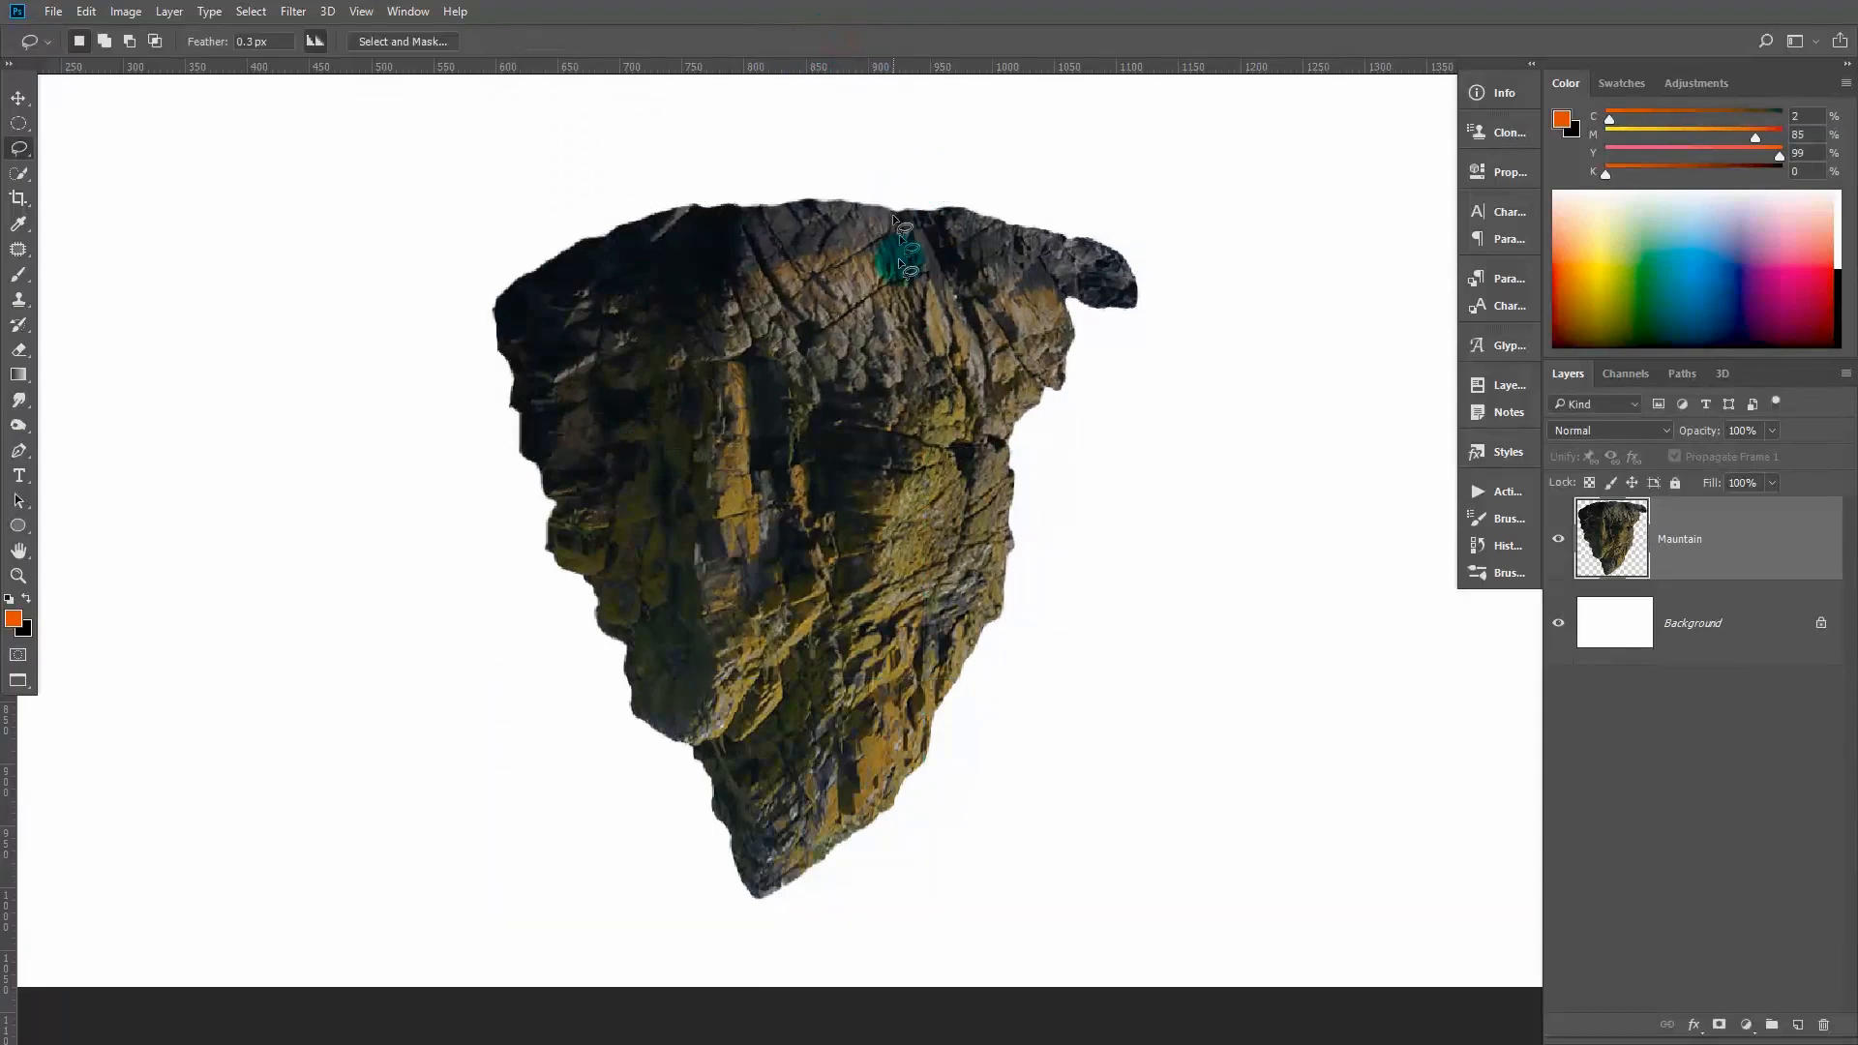
# Place the embedded image file (3), the painted sea with a sandy shore, above the rock at its default size
pyautogui.click(60, 11)
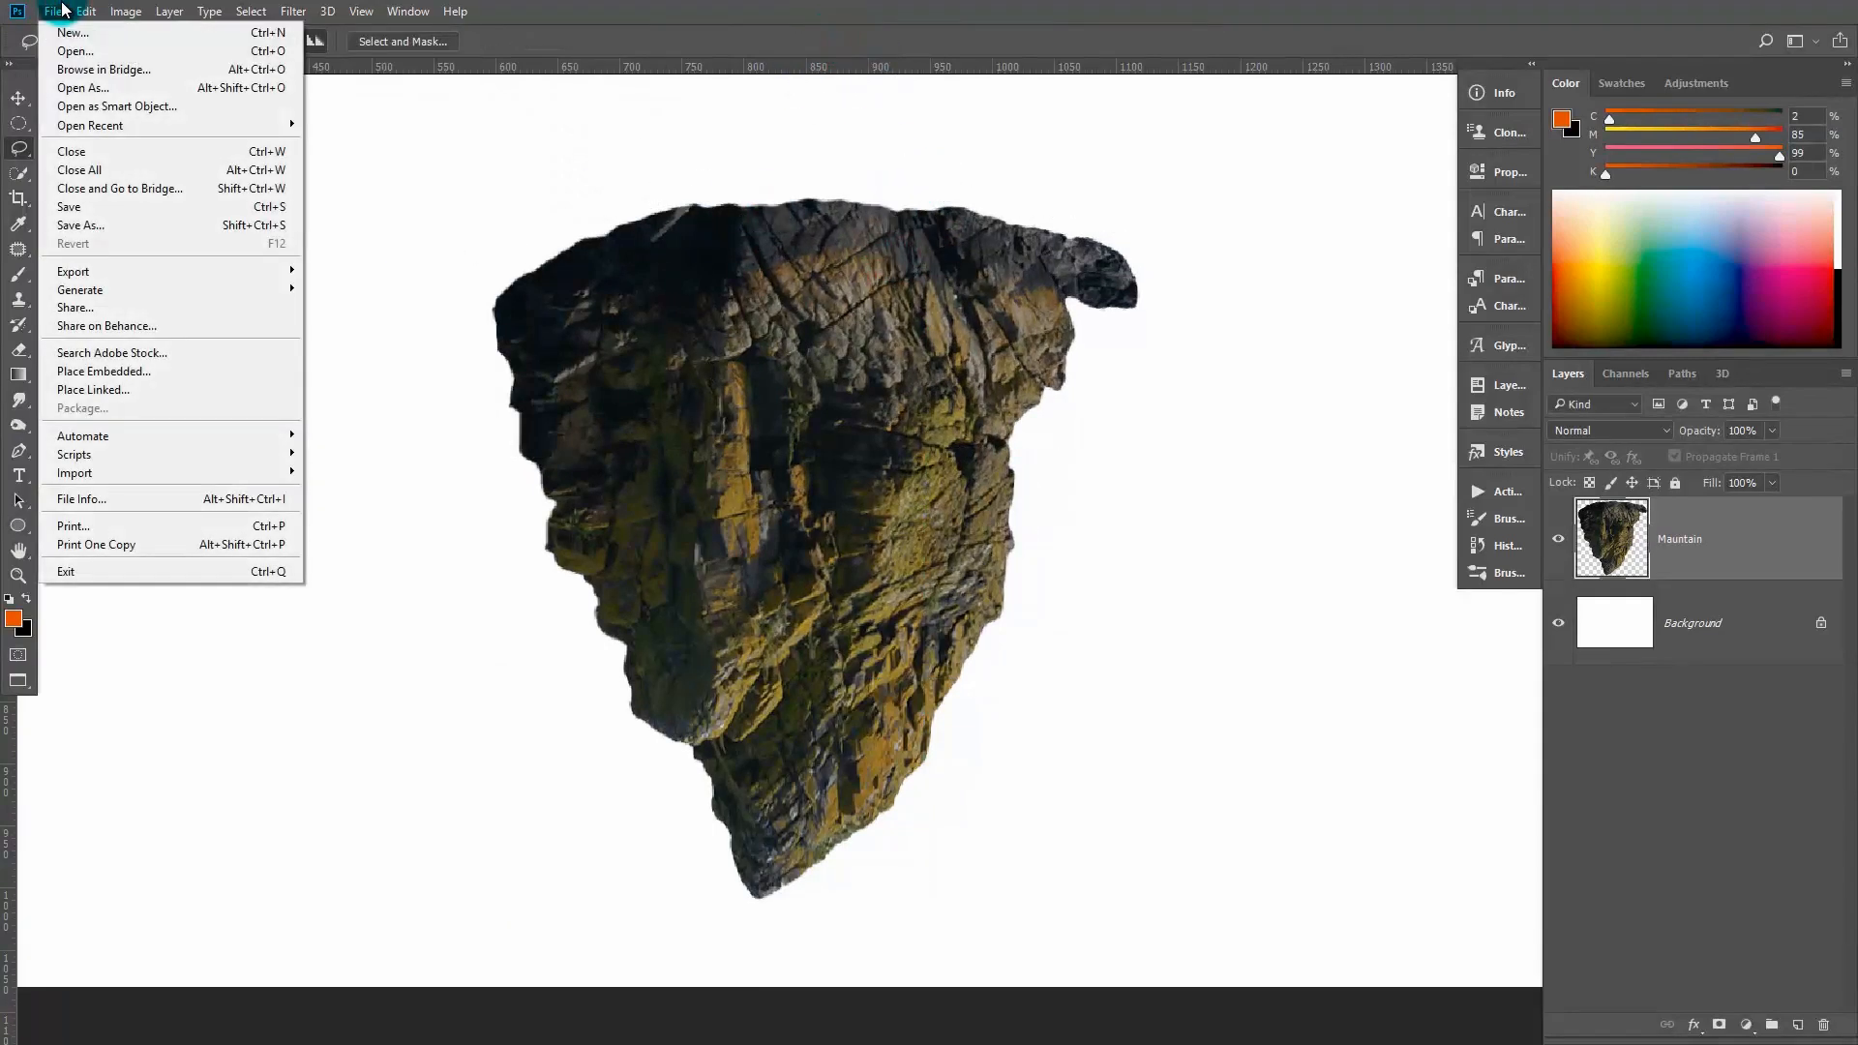
pyautogui.click(151, 372)
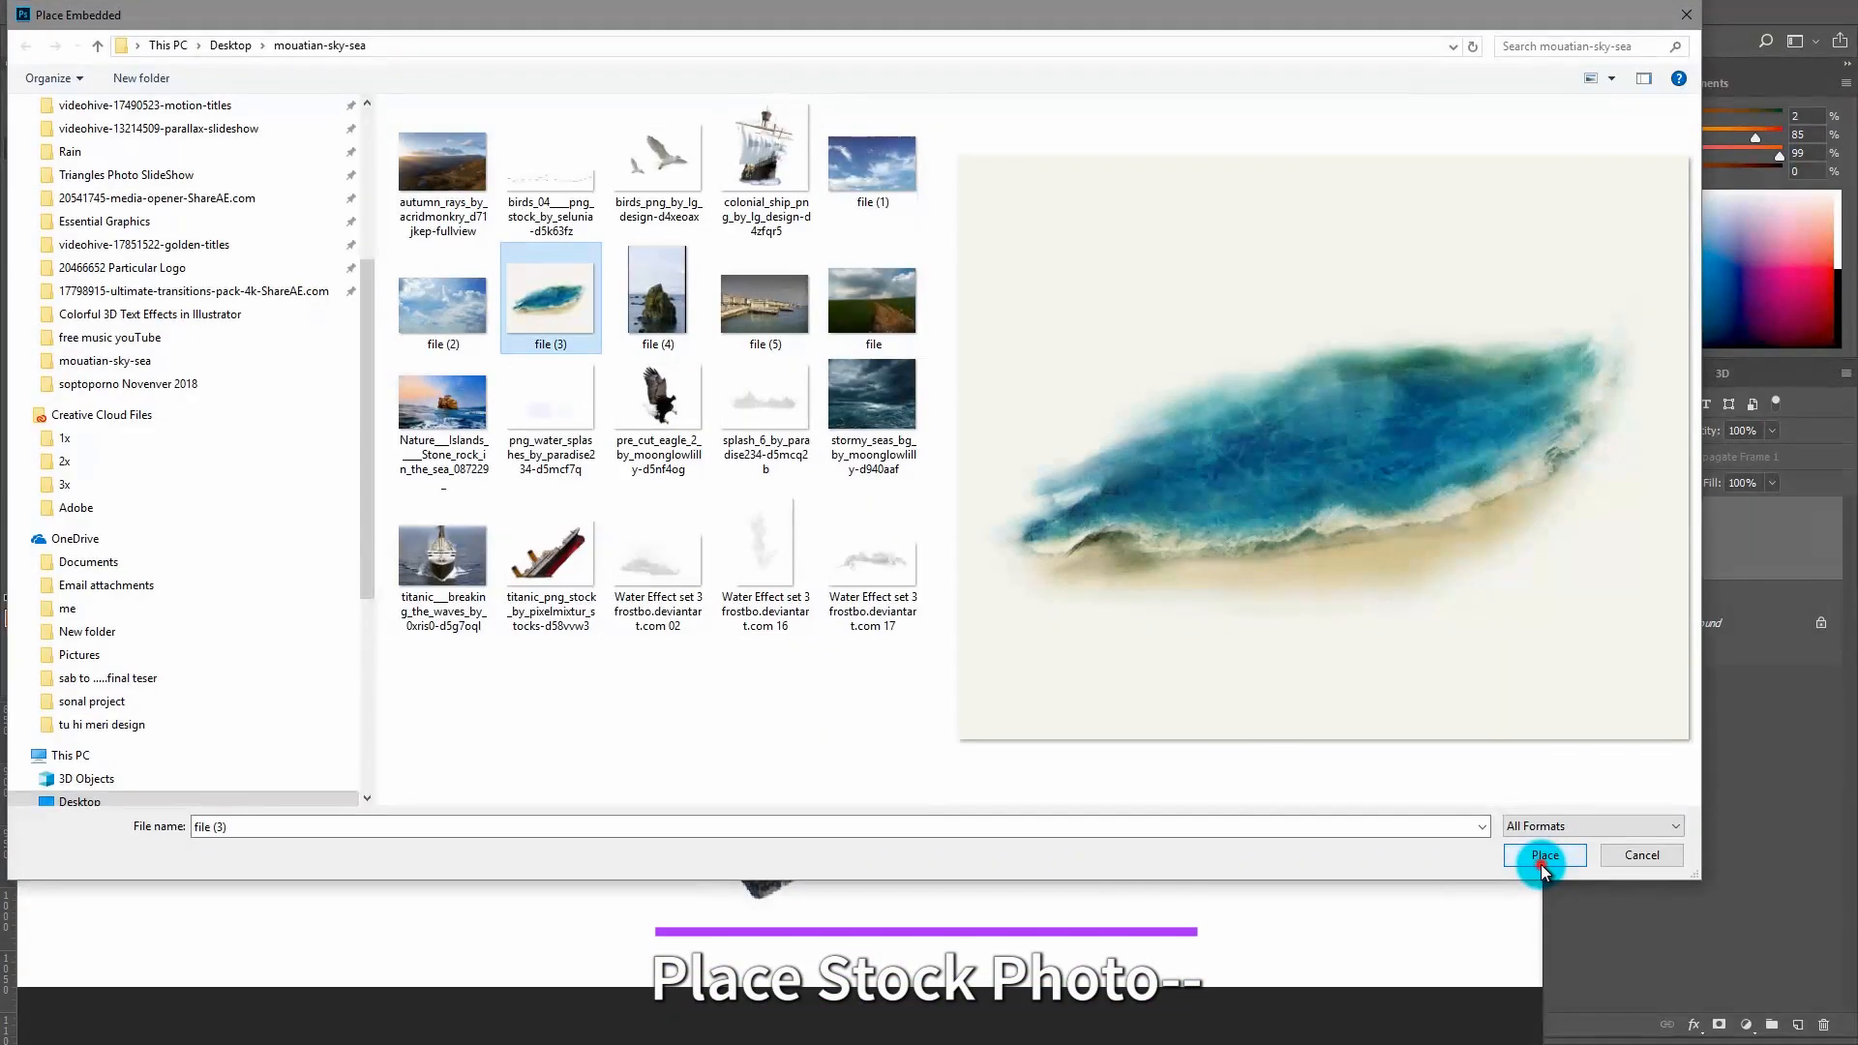
pyautogui.click(1541, 861)
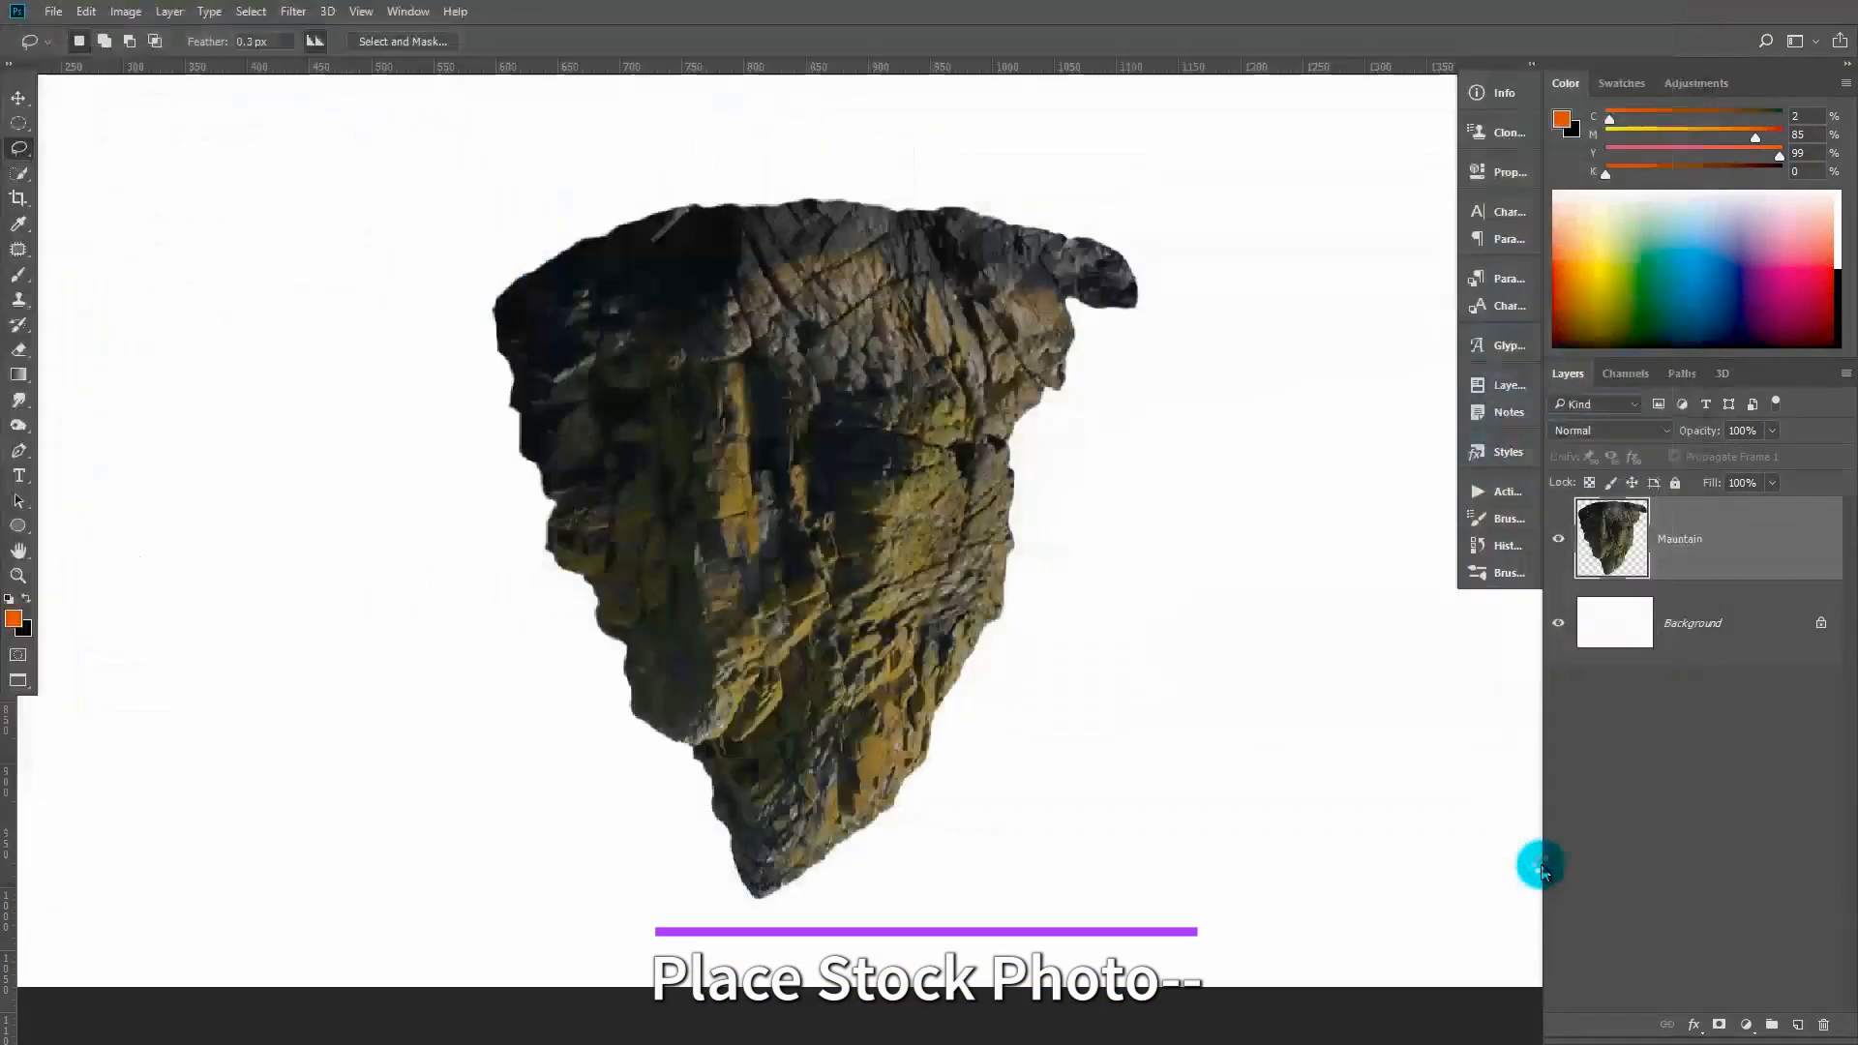
pyautogui.scroll(-2, 958, 418)
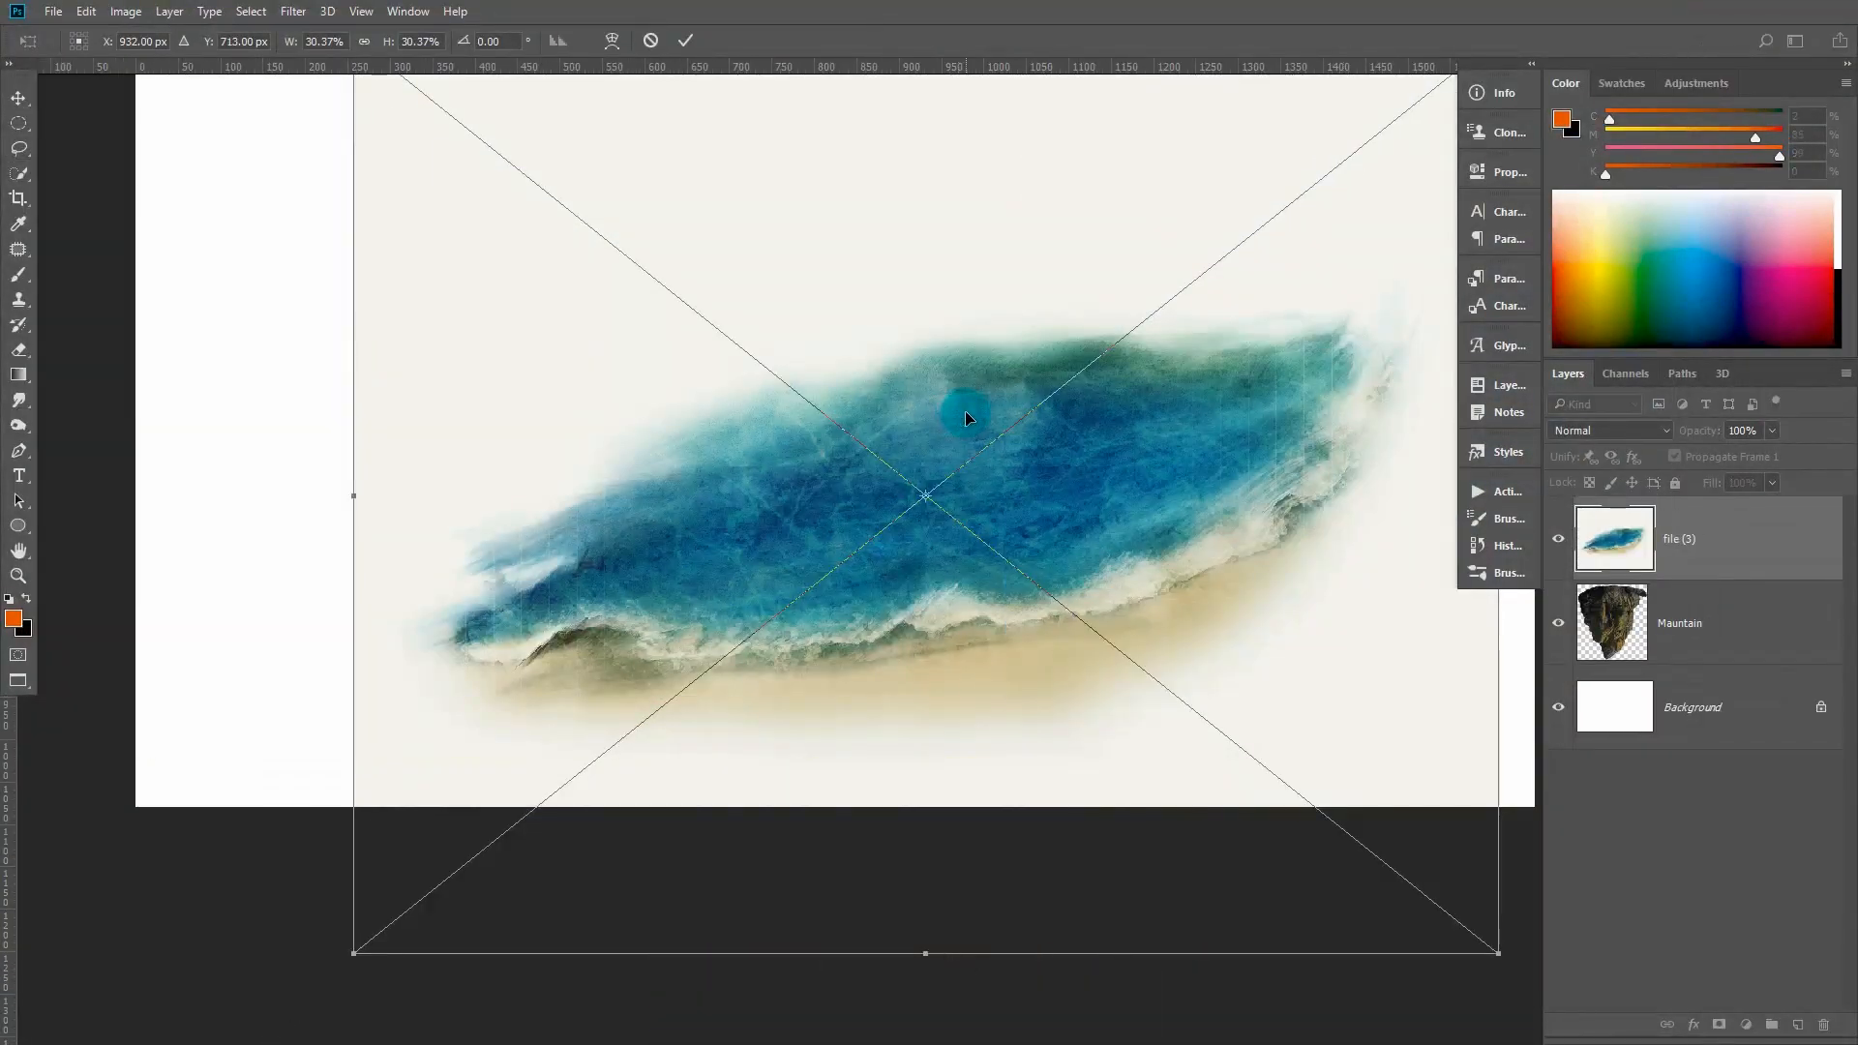
pyautogui.doubleClick(701, 176)
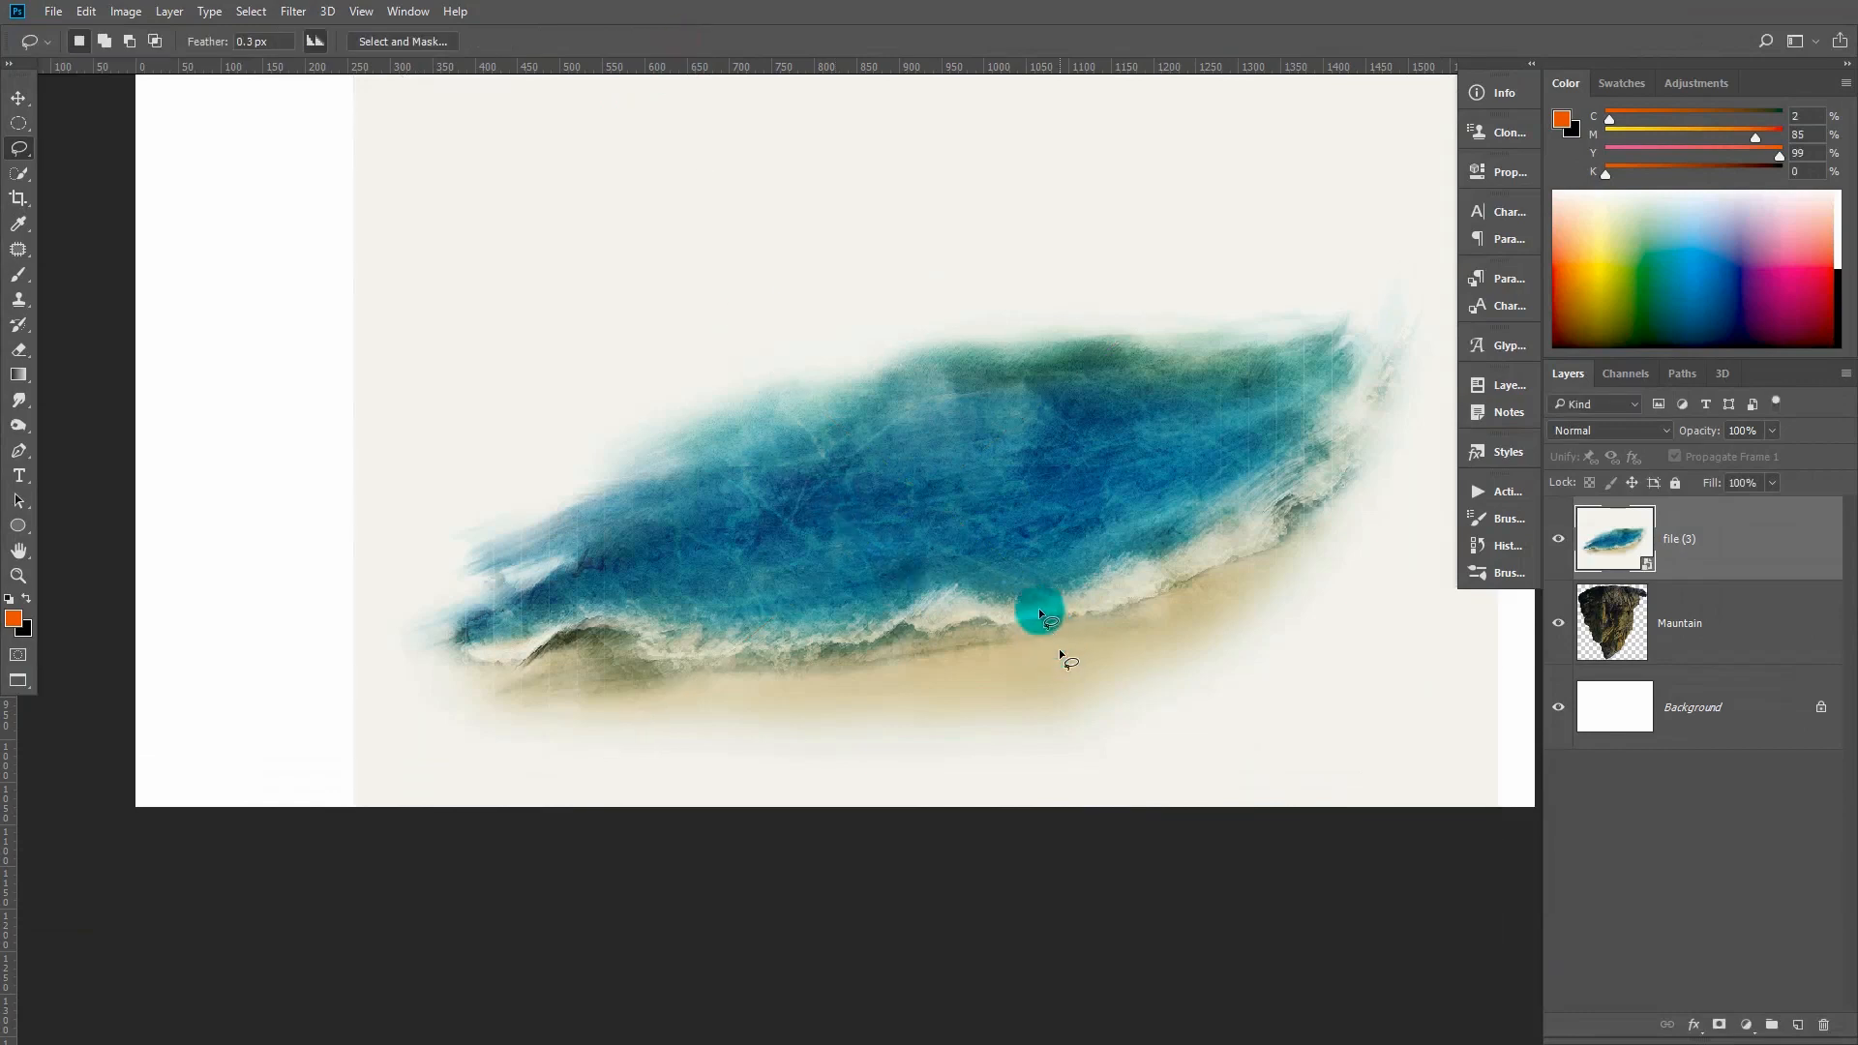
# Select the blue sea with its foam edge using Quick Selection and refine the lower shoreline in Select and Mask
pyautogui.click(19, 180)
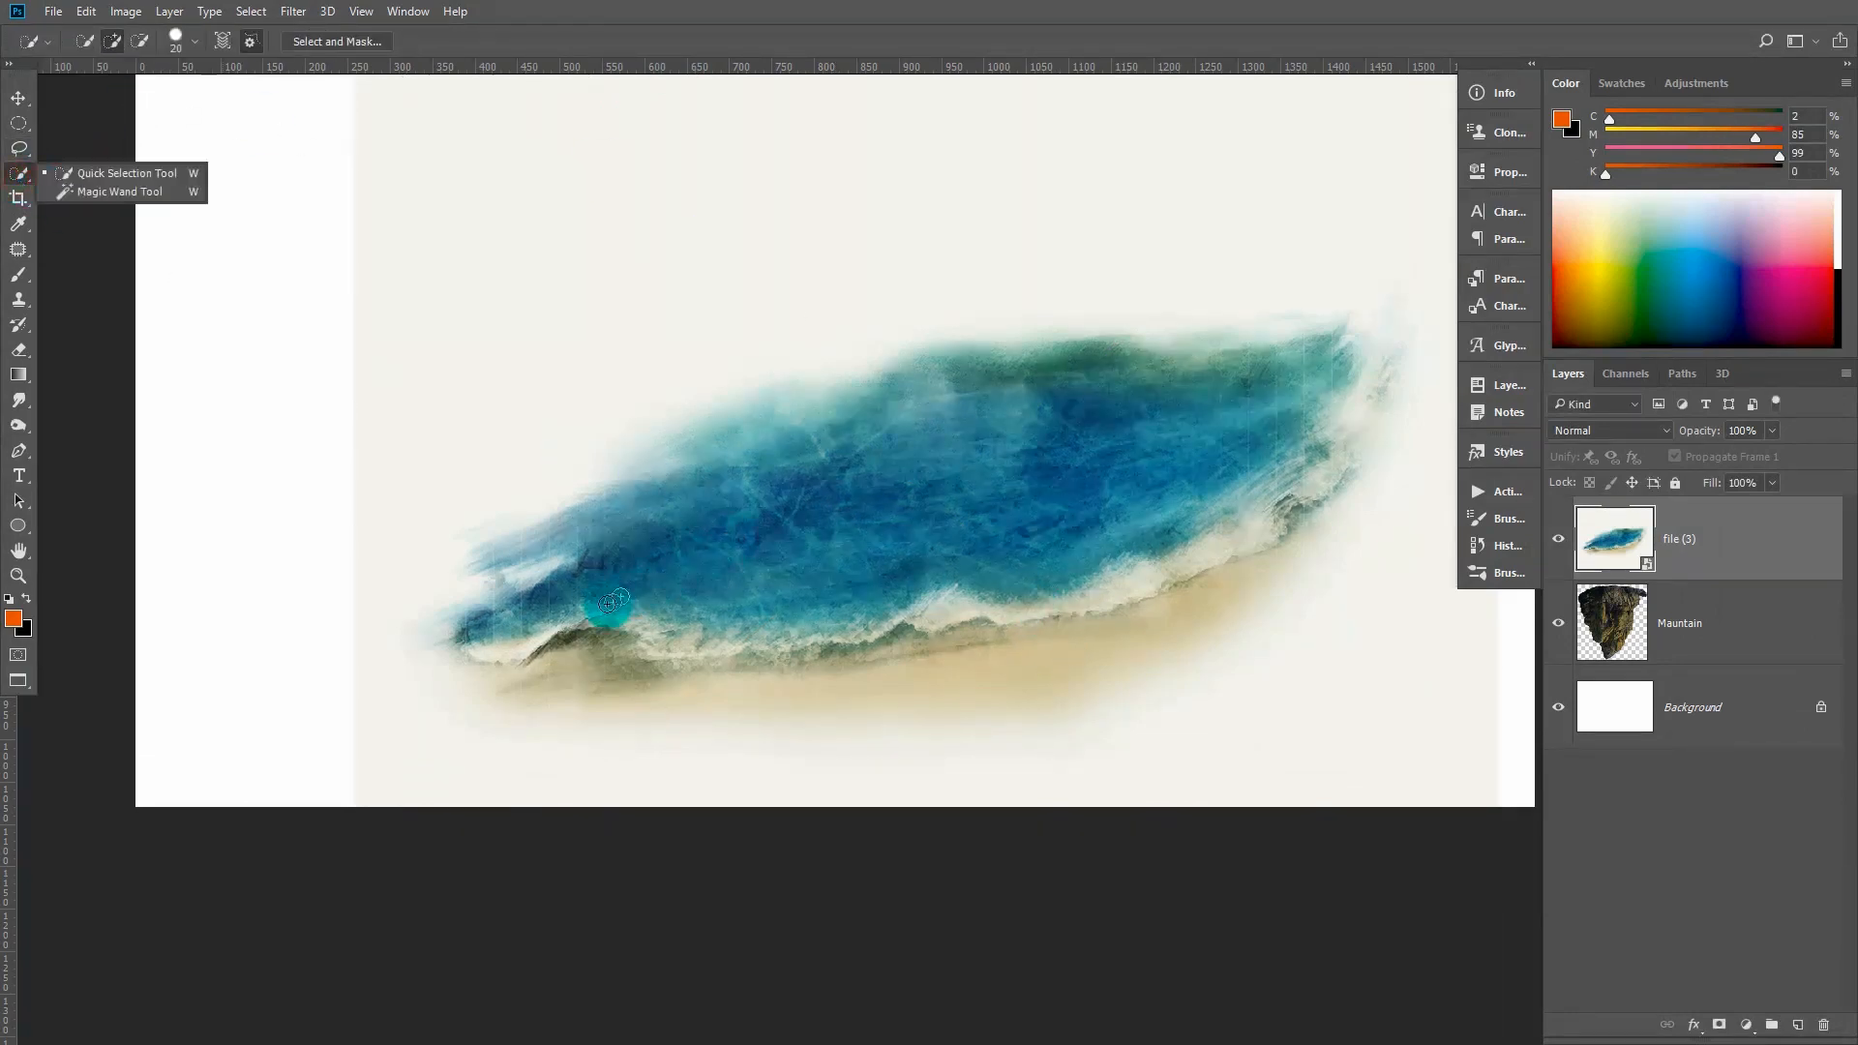
pyautogui.moveTo(469, 635)
pyautogui.mouseDown()
pyautogui.moveTo(599, 622)
pyautogui.moveTo(780, 637)
pyautogui.moveTo(1069, 600)
pyautogui.moveTo(1271, 511)
pyautogui.moveTo(1368, 364)
pyautogui.moveTo(1343, 455)
pyautogui.moveTo(1315, 474)
pyautogui.moveTo(1352, 361)
pyautogui.mouseUp()
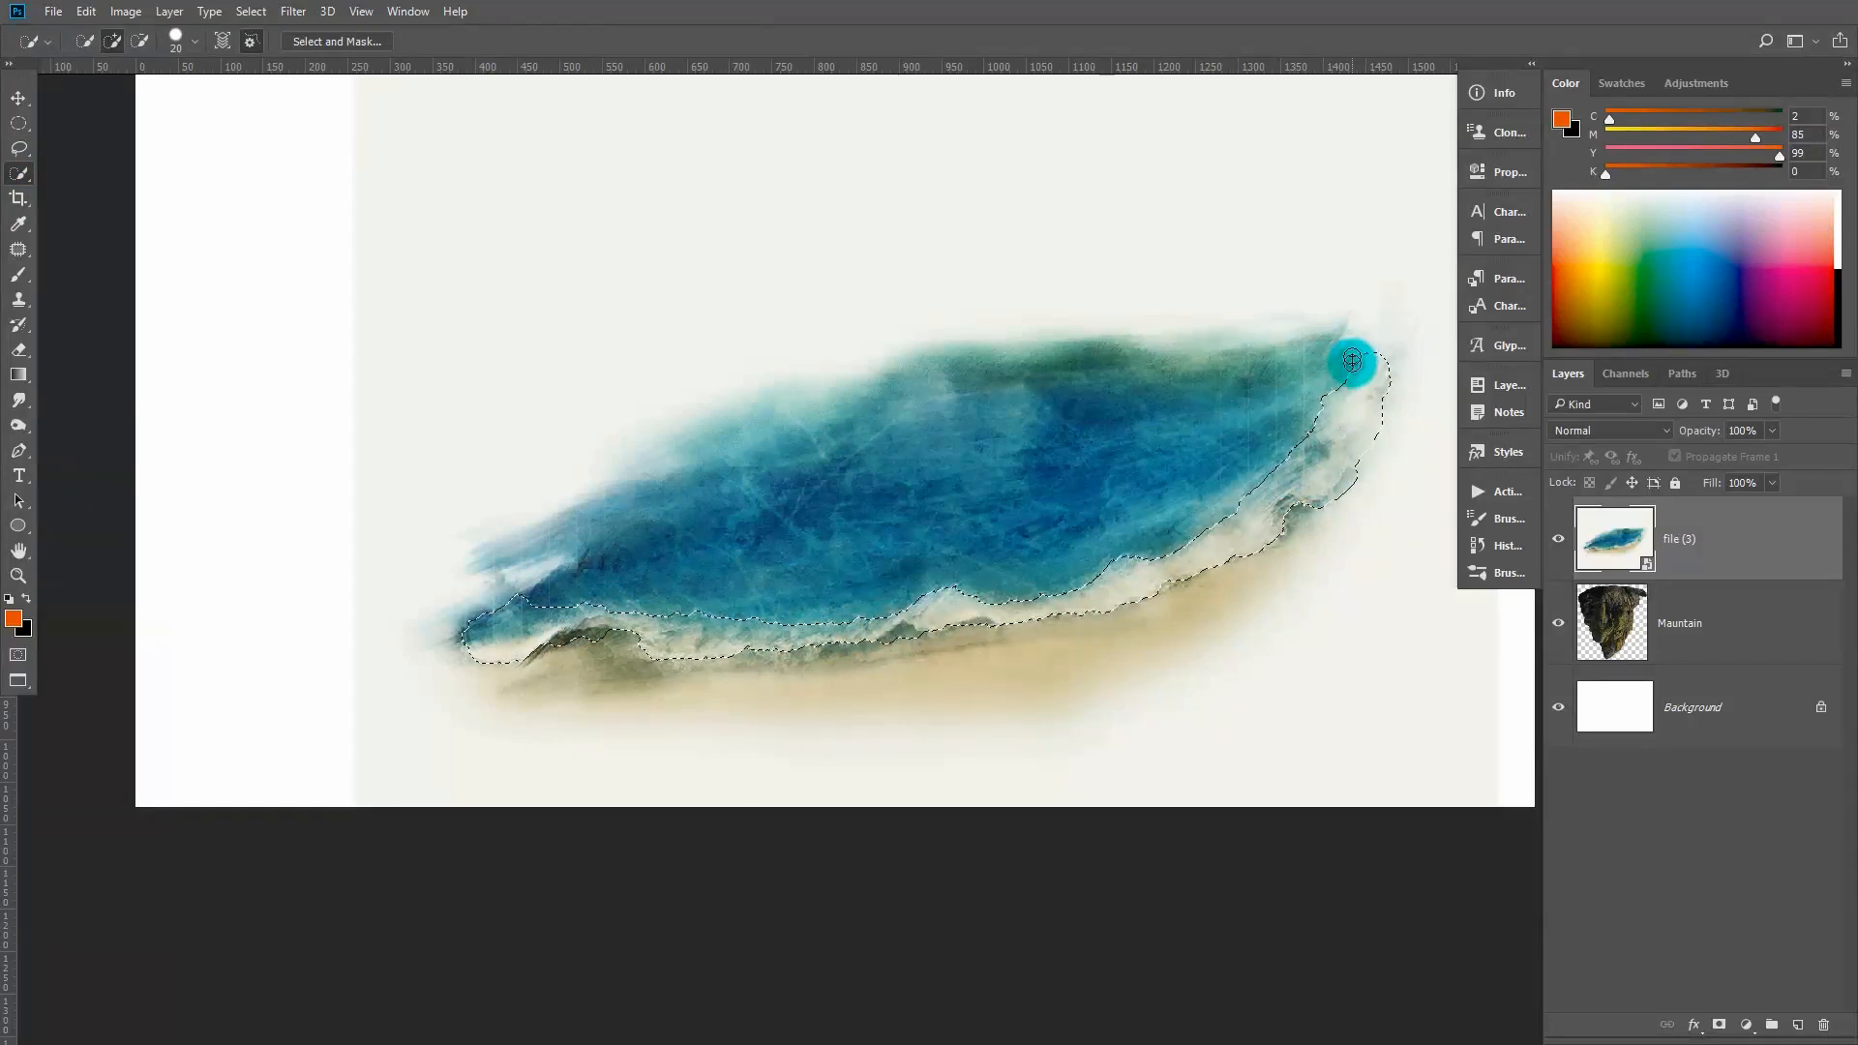
pyautogui.click(337, 41)
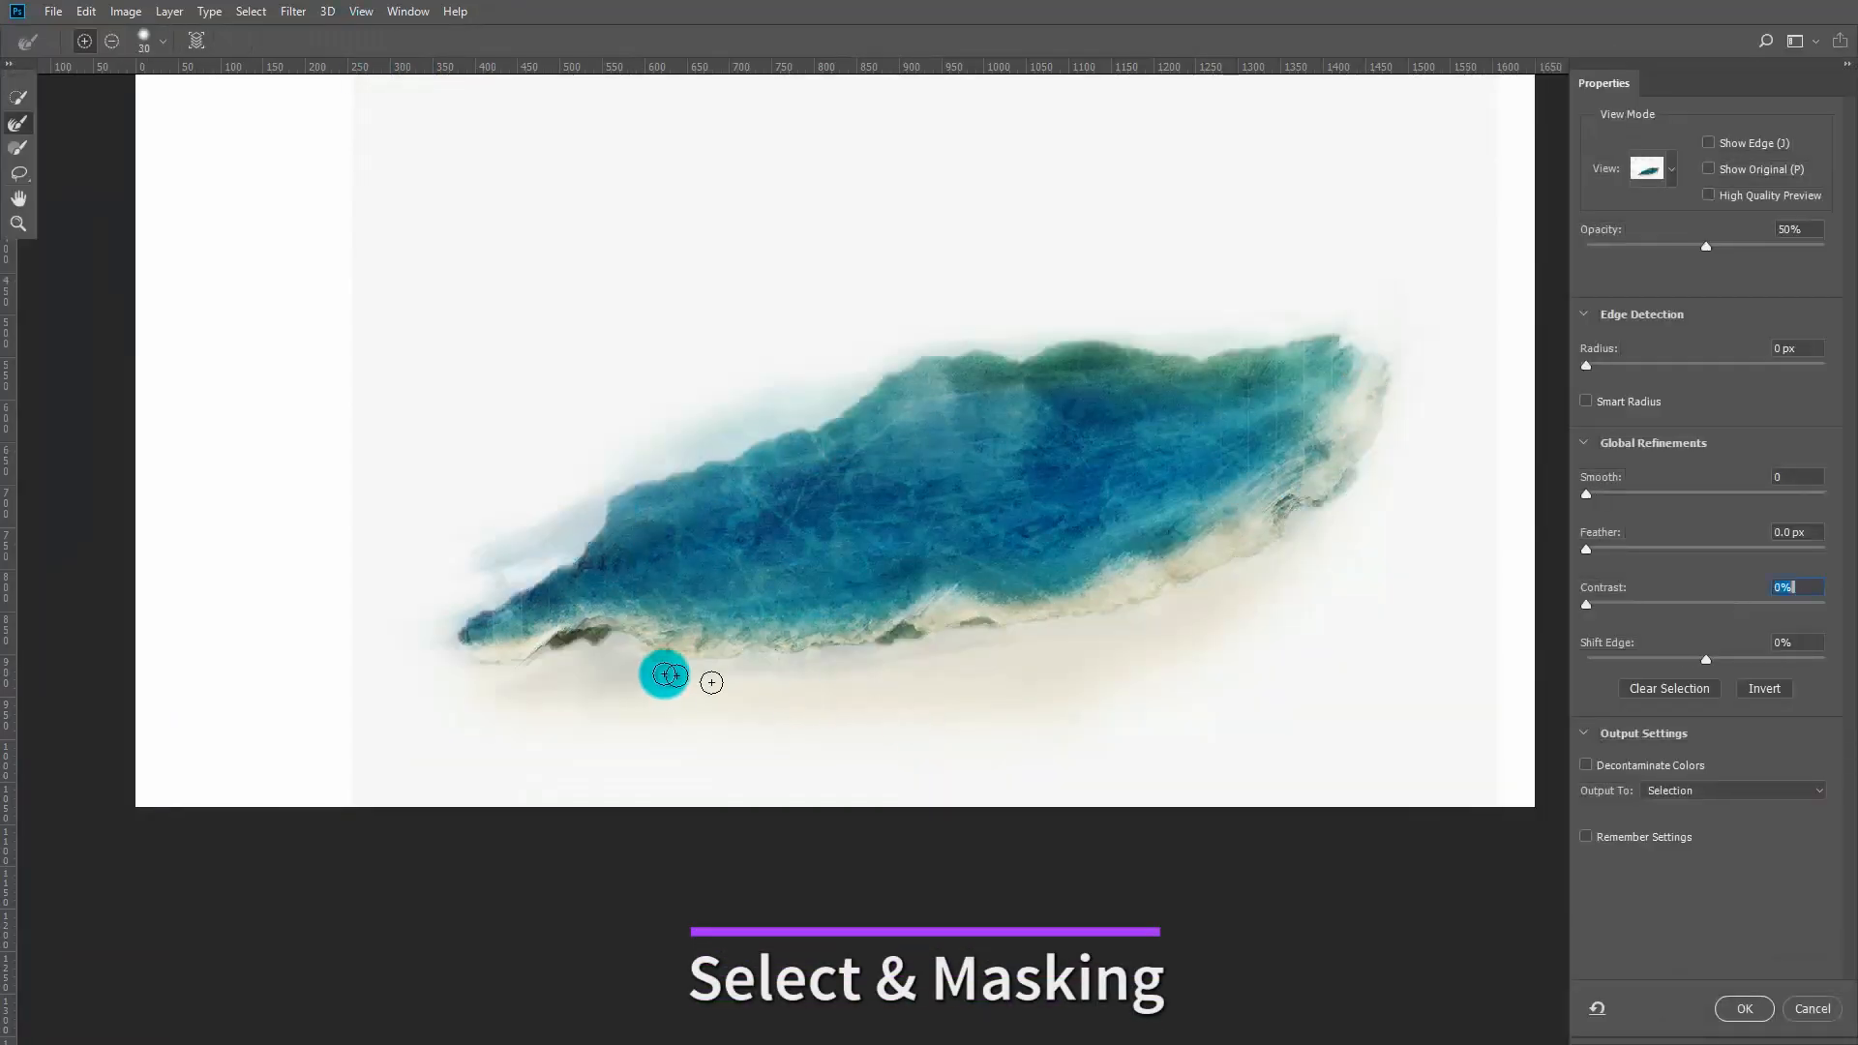
pyautogui.moveTo(564, 650)
pyautogui.mouseDown()
pyautogui.moveTo(610, 635)
pyautogui.moveTo(629, 664)
pyautogui.moveTo(565, 639)
pyautogui.mouseUp()
pyautogui.moveTo(888, 643); pyautogui.dragTo(1003, 643)
pyautogui.moveTo(1319, 520)
pyautogui.mouseDown()
pyautogui.moveTo(1377, 456)
pyautogui.moveTo(1365, 474)
pyautogui.mouseUp()
# Output the refined sea selection as a layer mask
pyautogui.click(1739, 797)
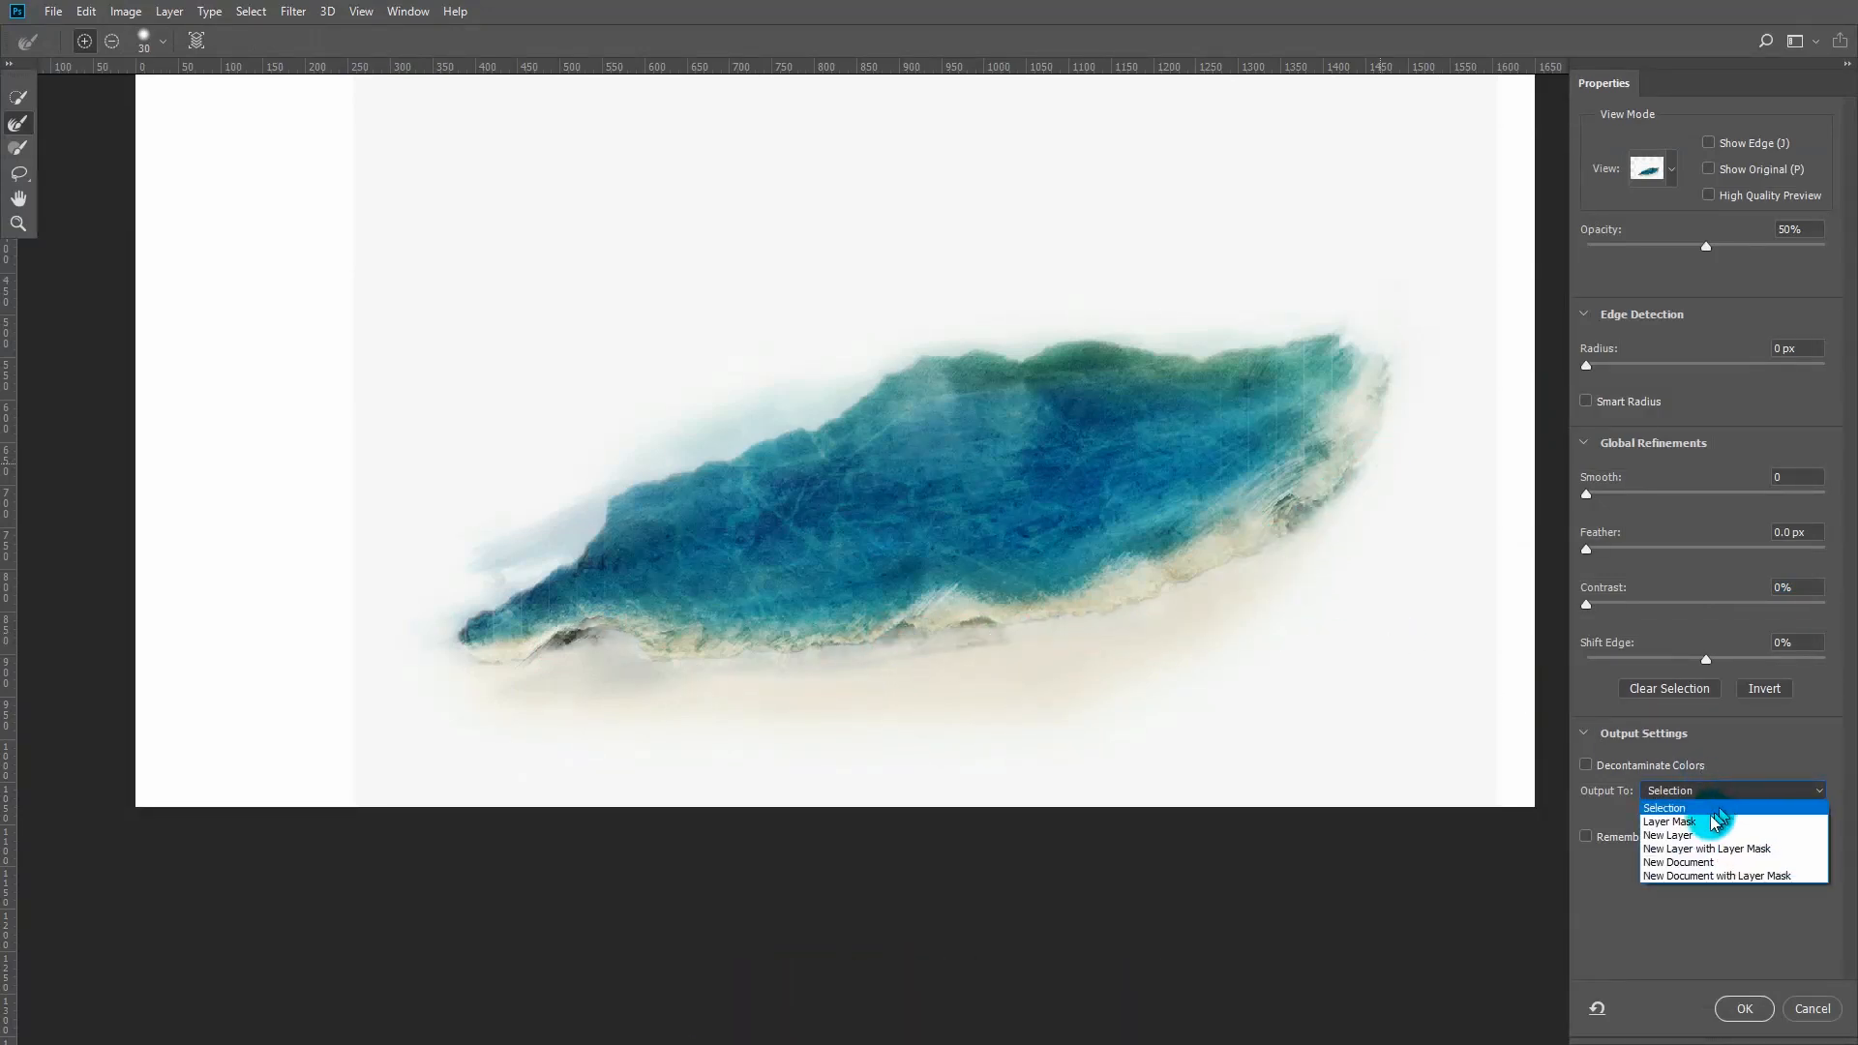
pyautogui.click(1689, 811)
pyautogui.click(1700, 795)
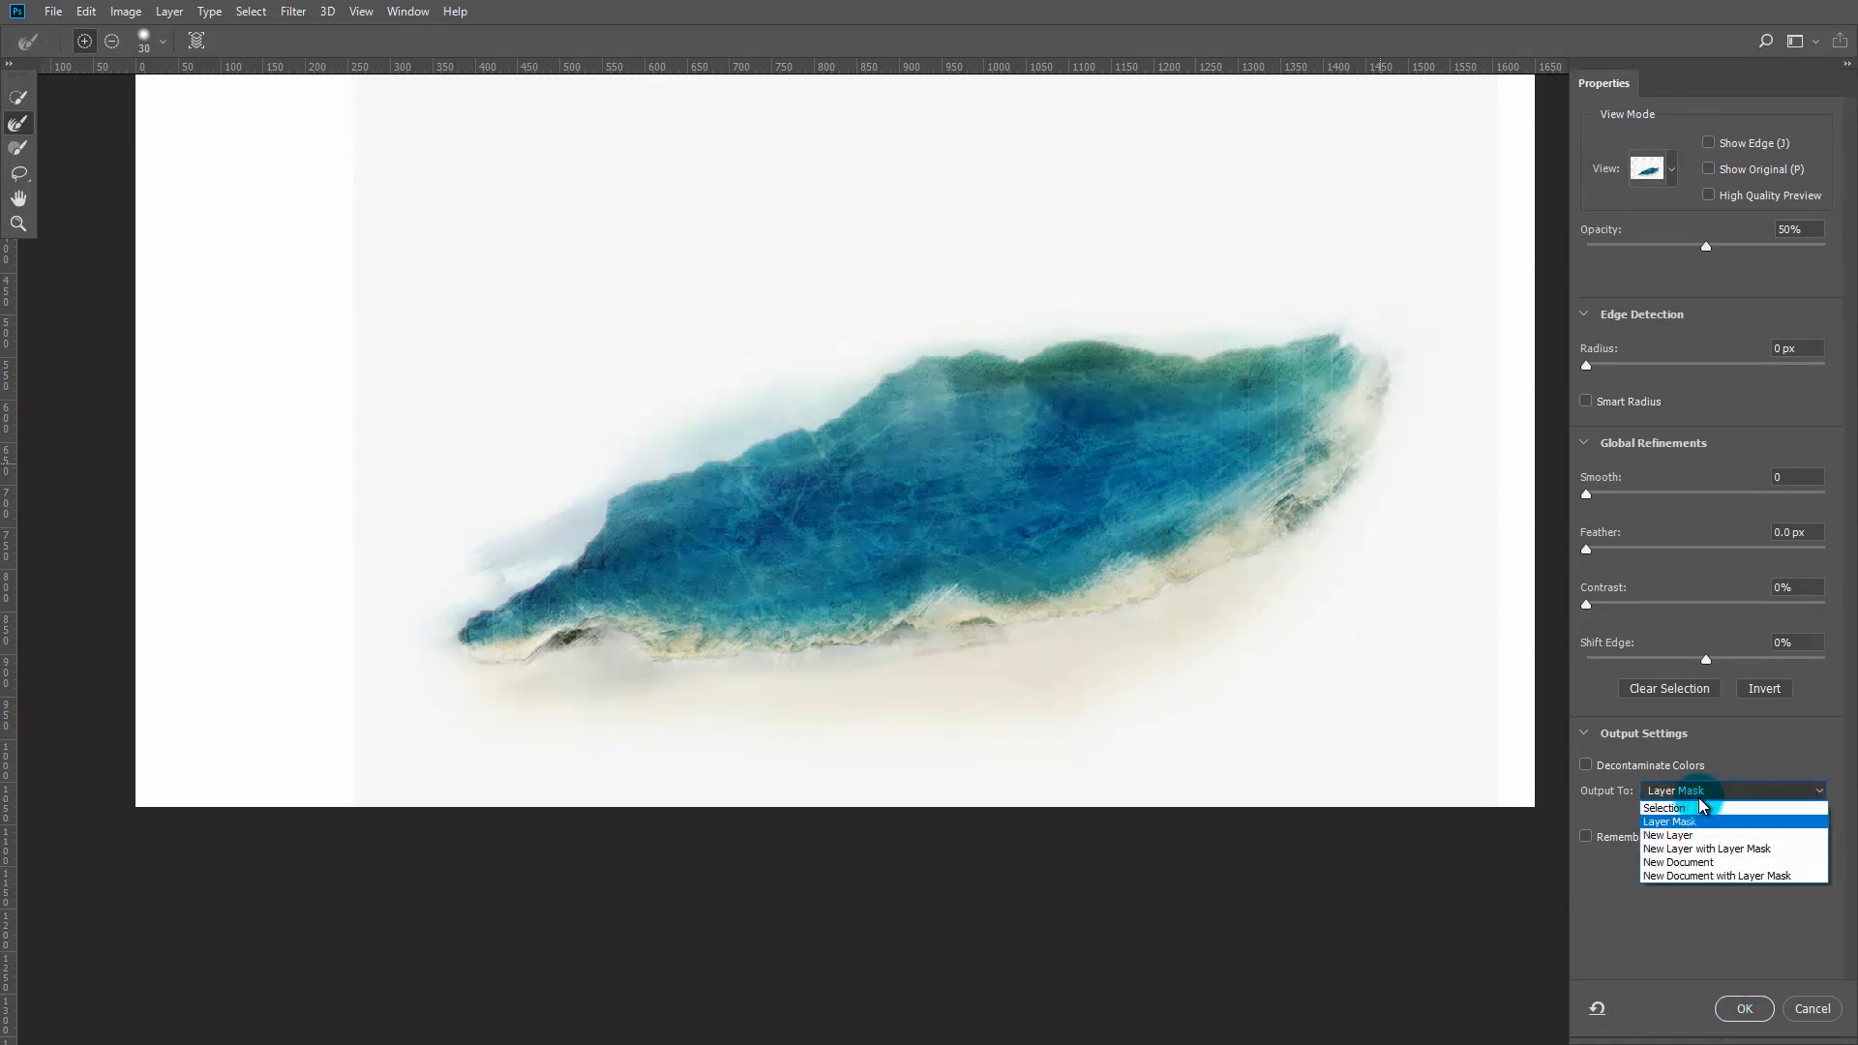
pyautogui.click(1699, 797)
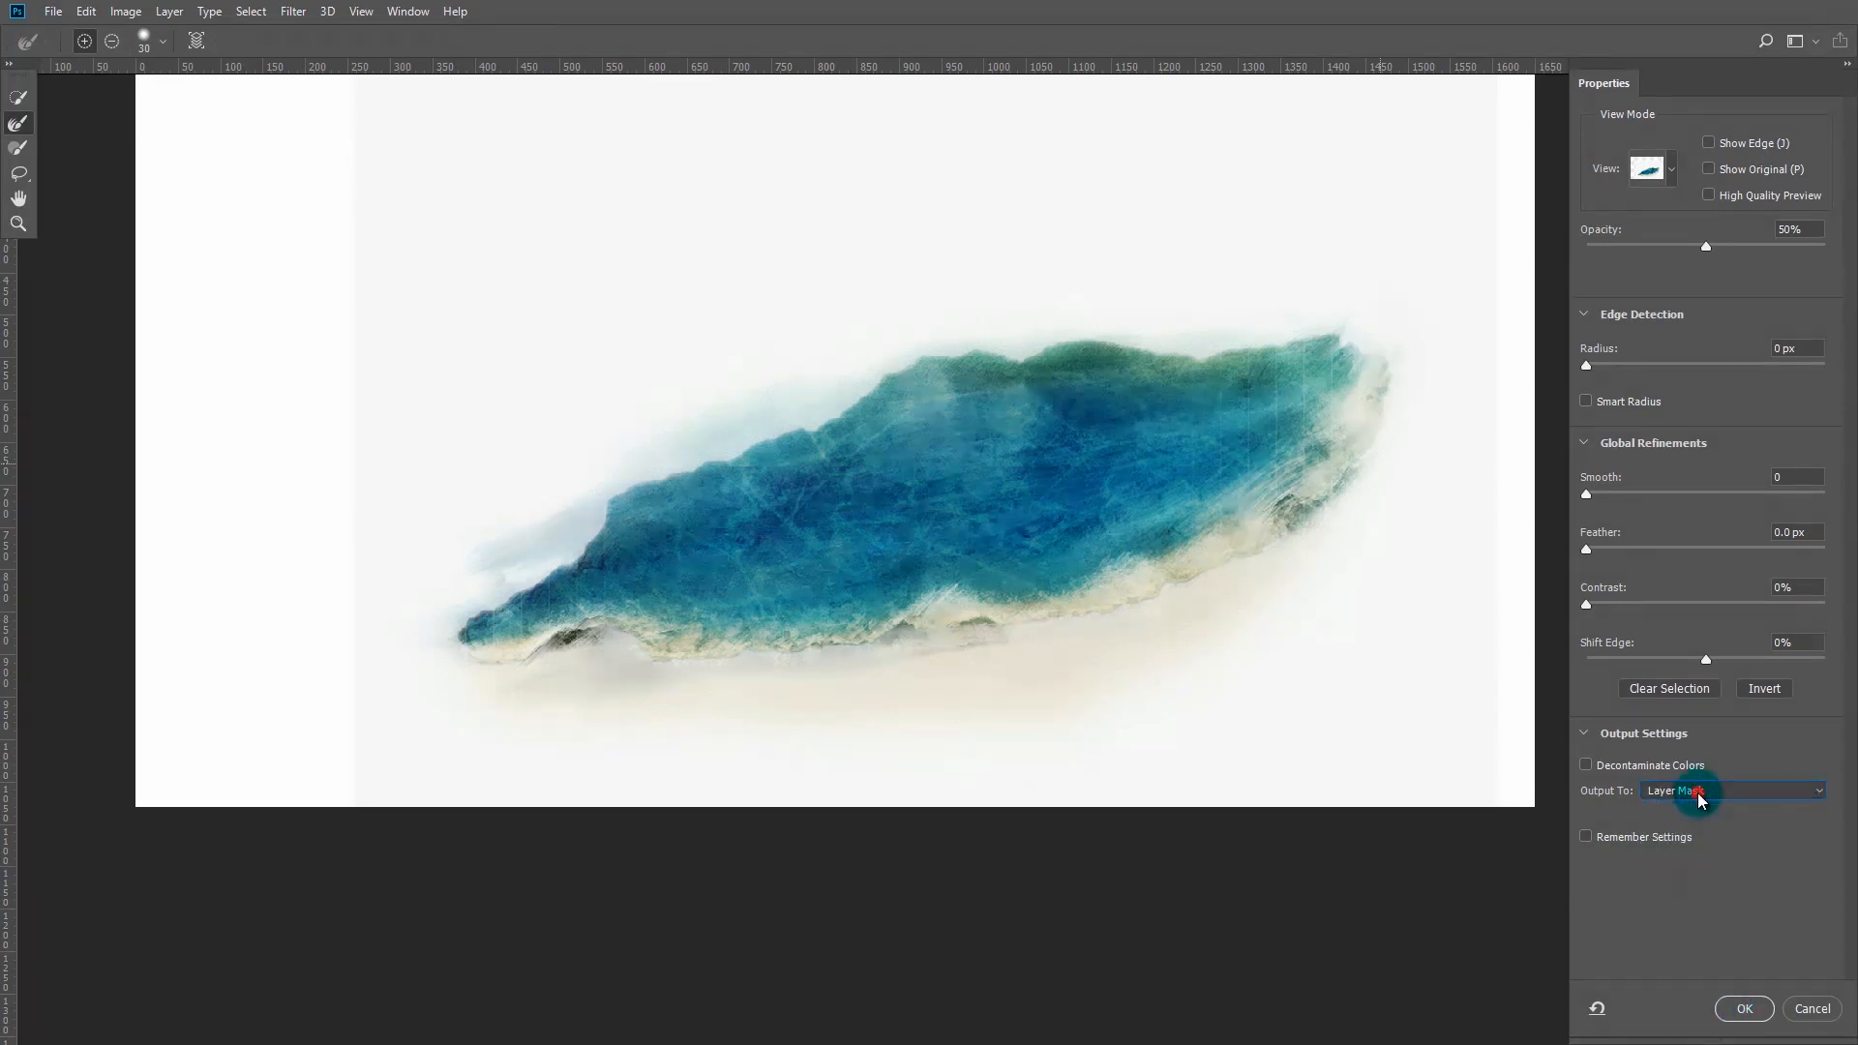
pyautogui.click(1744, 1008)
# Move the masked sea over the rock and rotate it about 11.5° clockwise so it lies level
pyautogui.moveTo(1028, 505); pyautogui.dragTo(957, 448)
pyautogui.scroll(-2, 1116, 490)
pyautogui.moveTo(917, 310); pyautogui.dragTo(835, 397)
pyautogui.press('v')
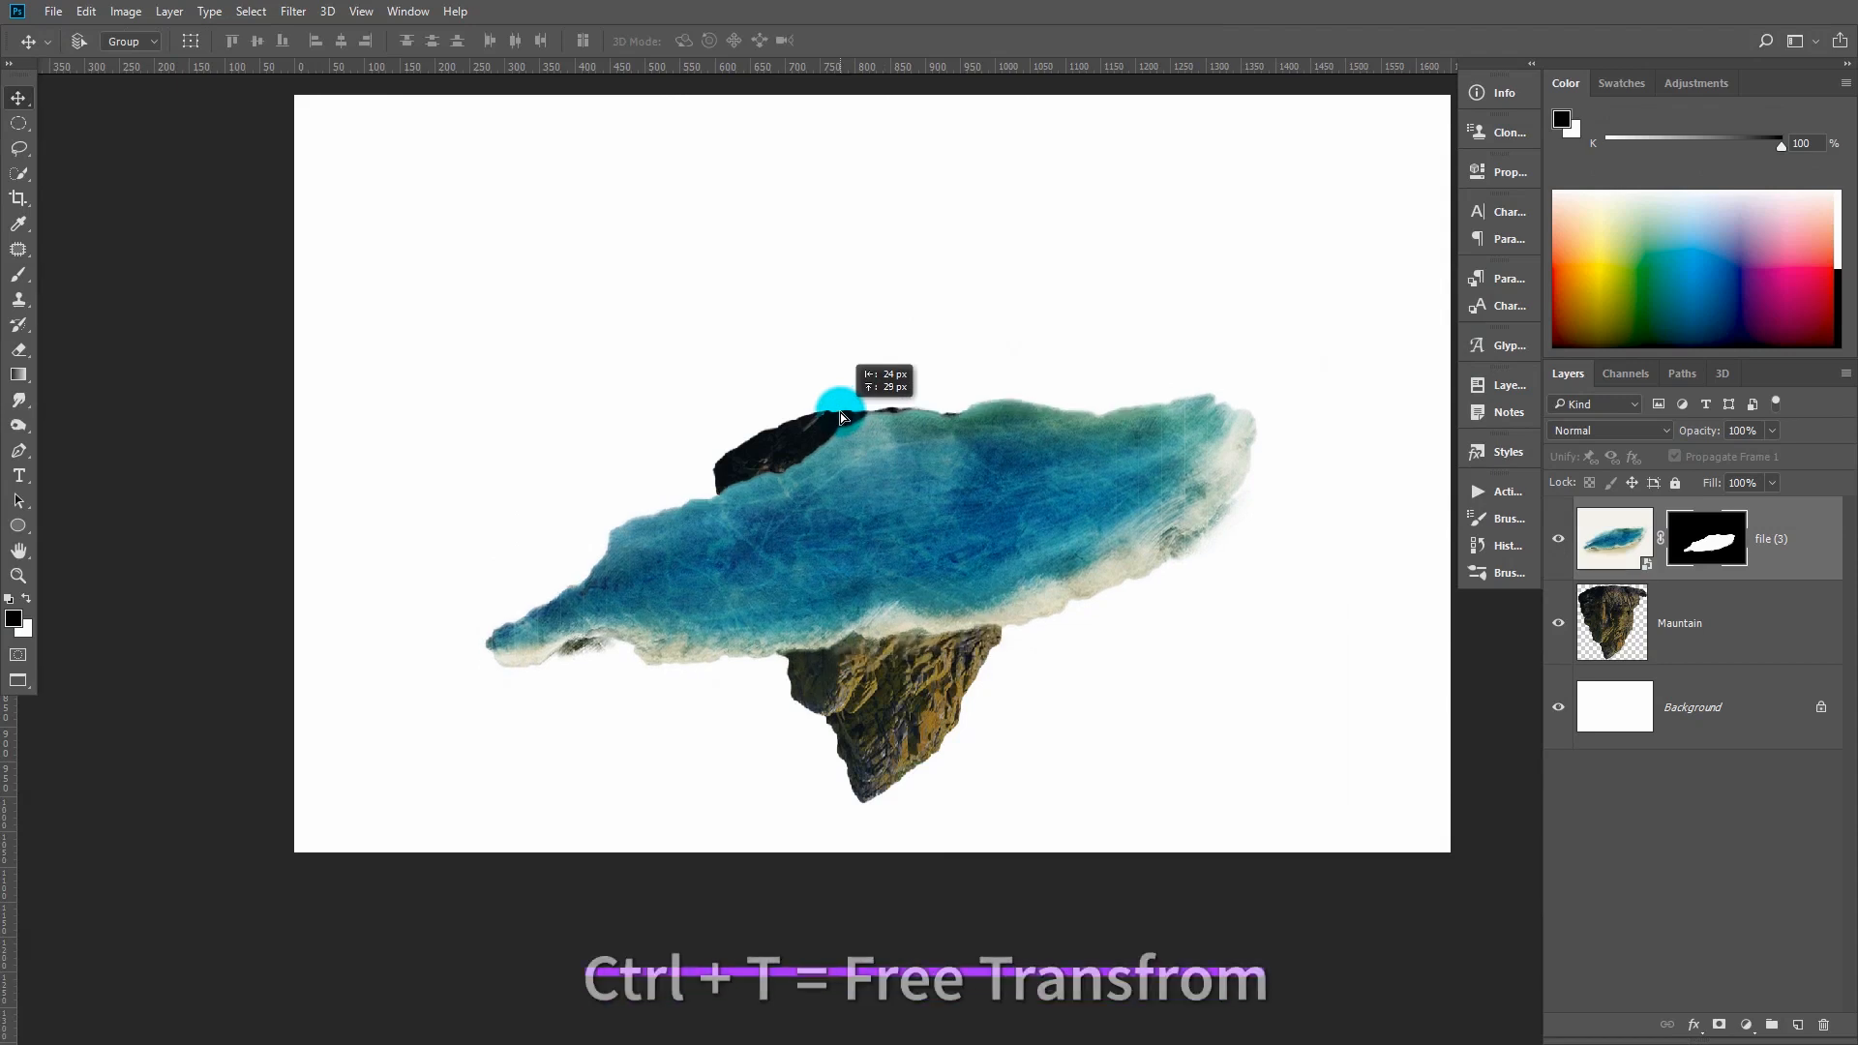
pyautogui.hotkey('ctrl', 't')
pyautogui.moveTo(1365, 120); pyautogui.dragTo(1382, 253)
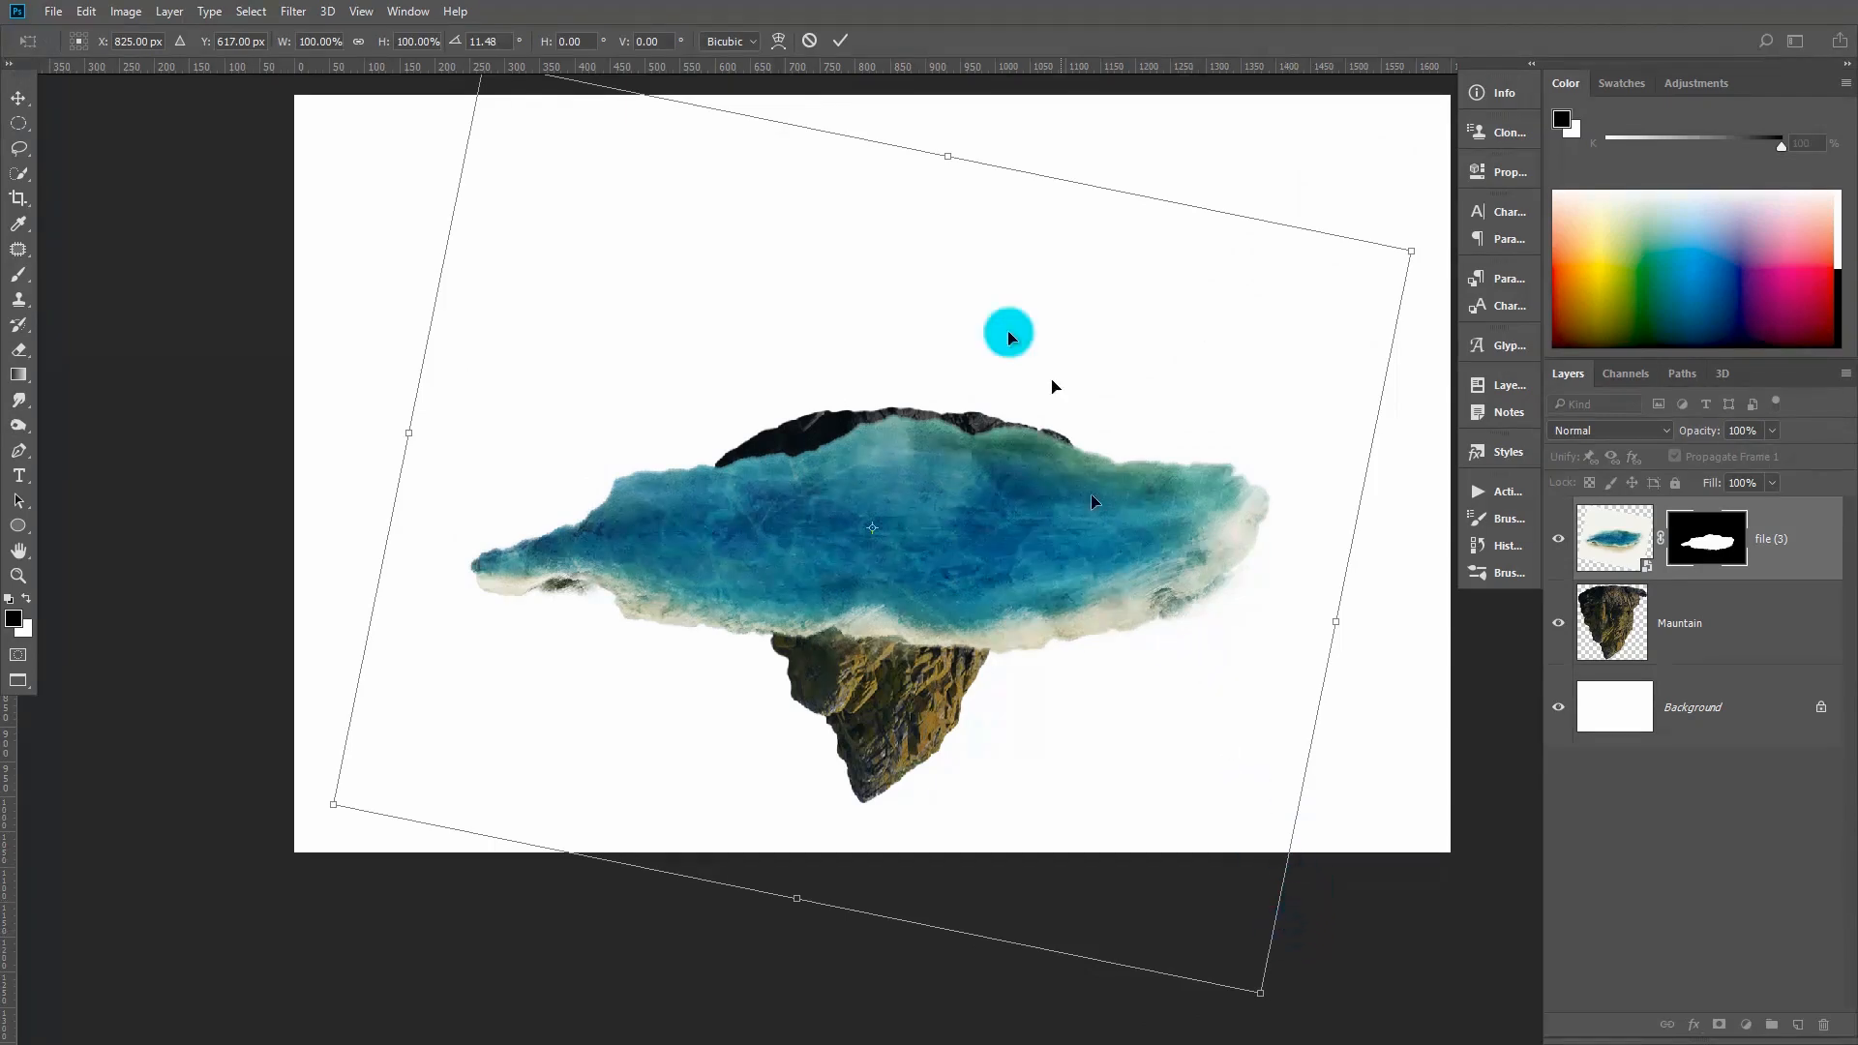
pyautogui.click(840, 40)
# Flip the sea horizontally, scale it down to about 60% and position it on top of the rock
pyautogui.click(86, 10)
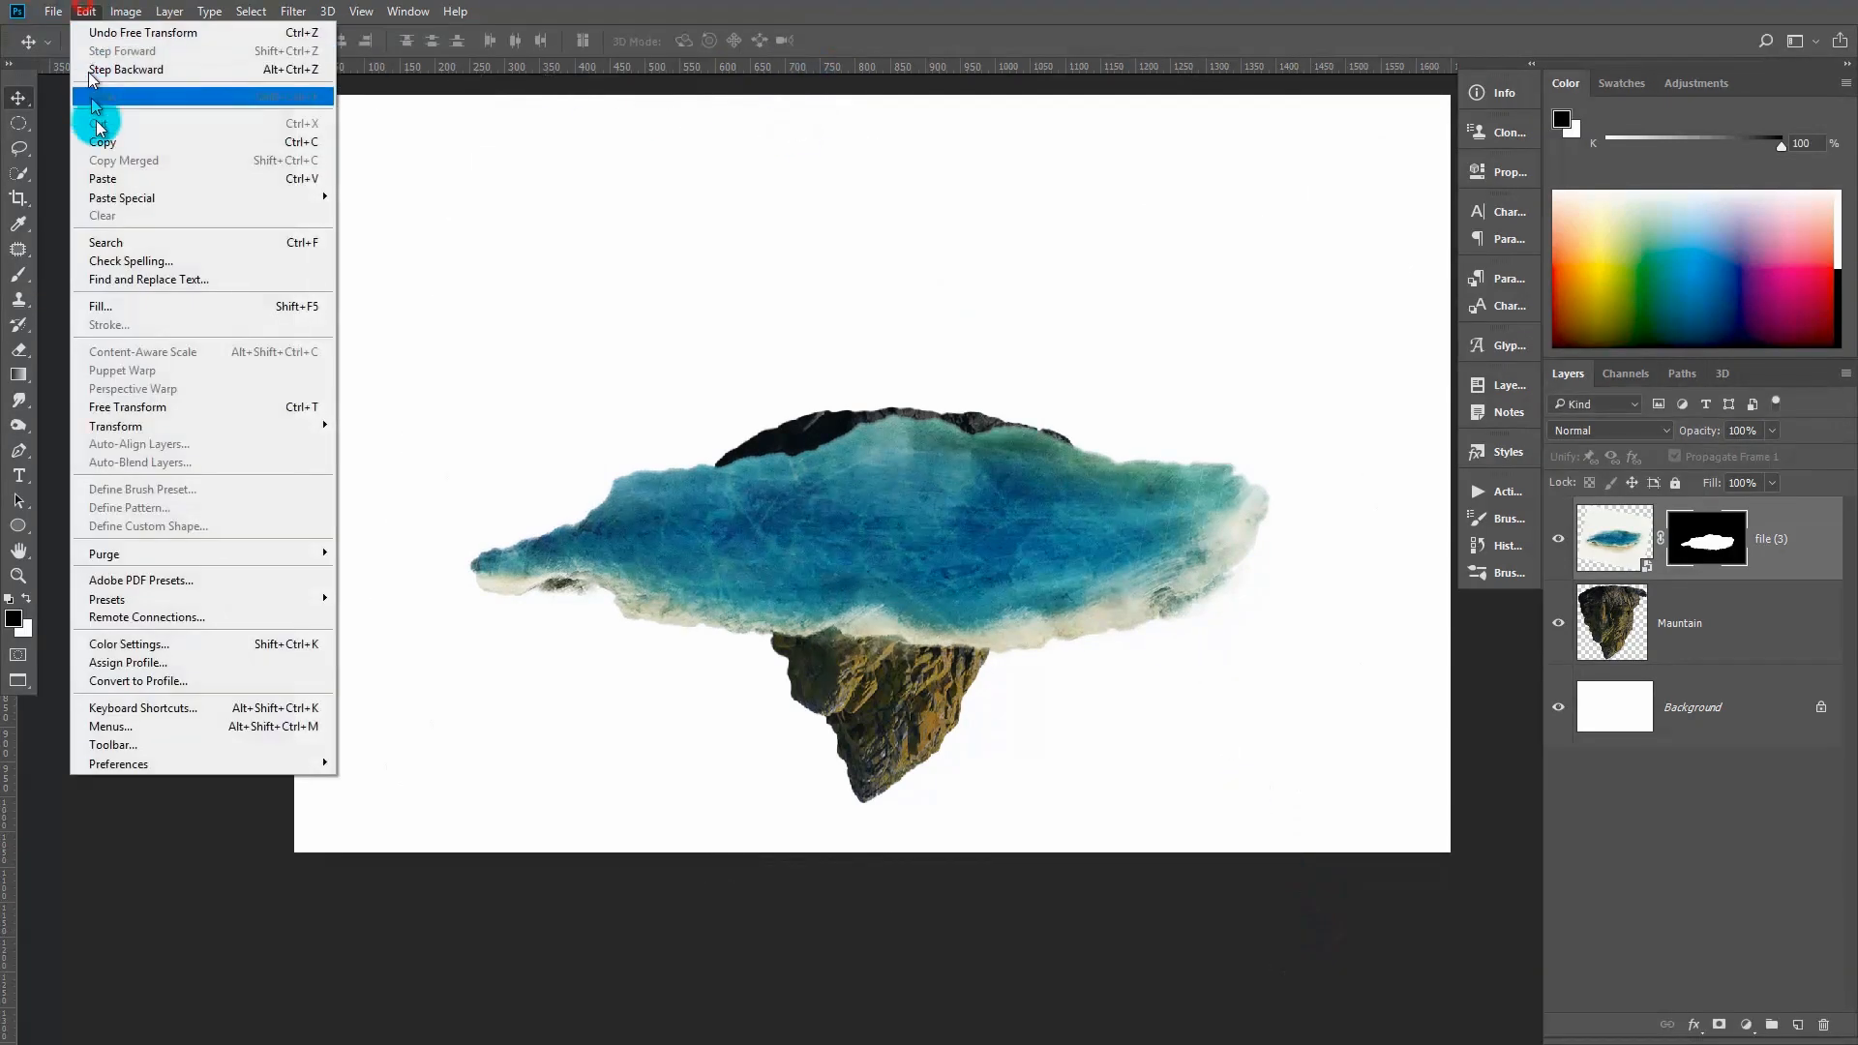
pyautogui.moveTo(145, 424)
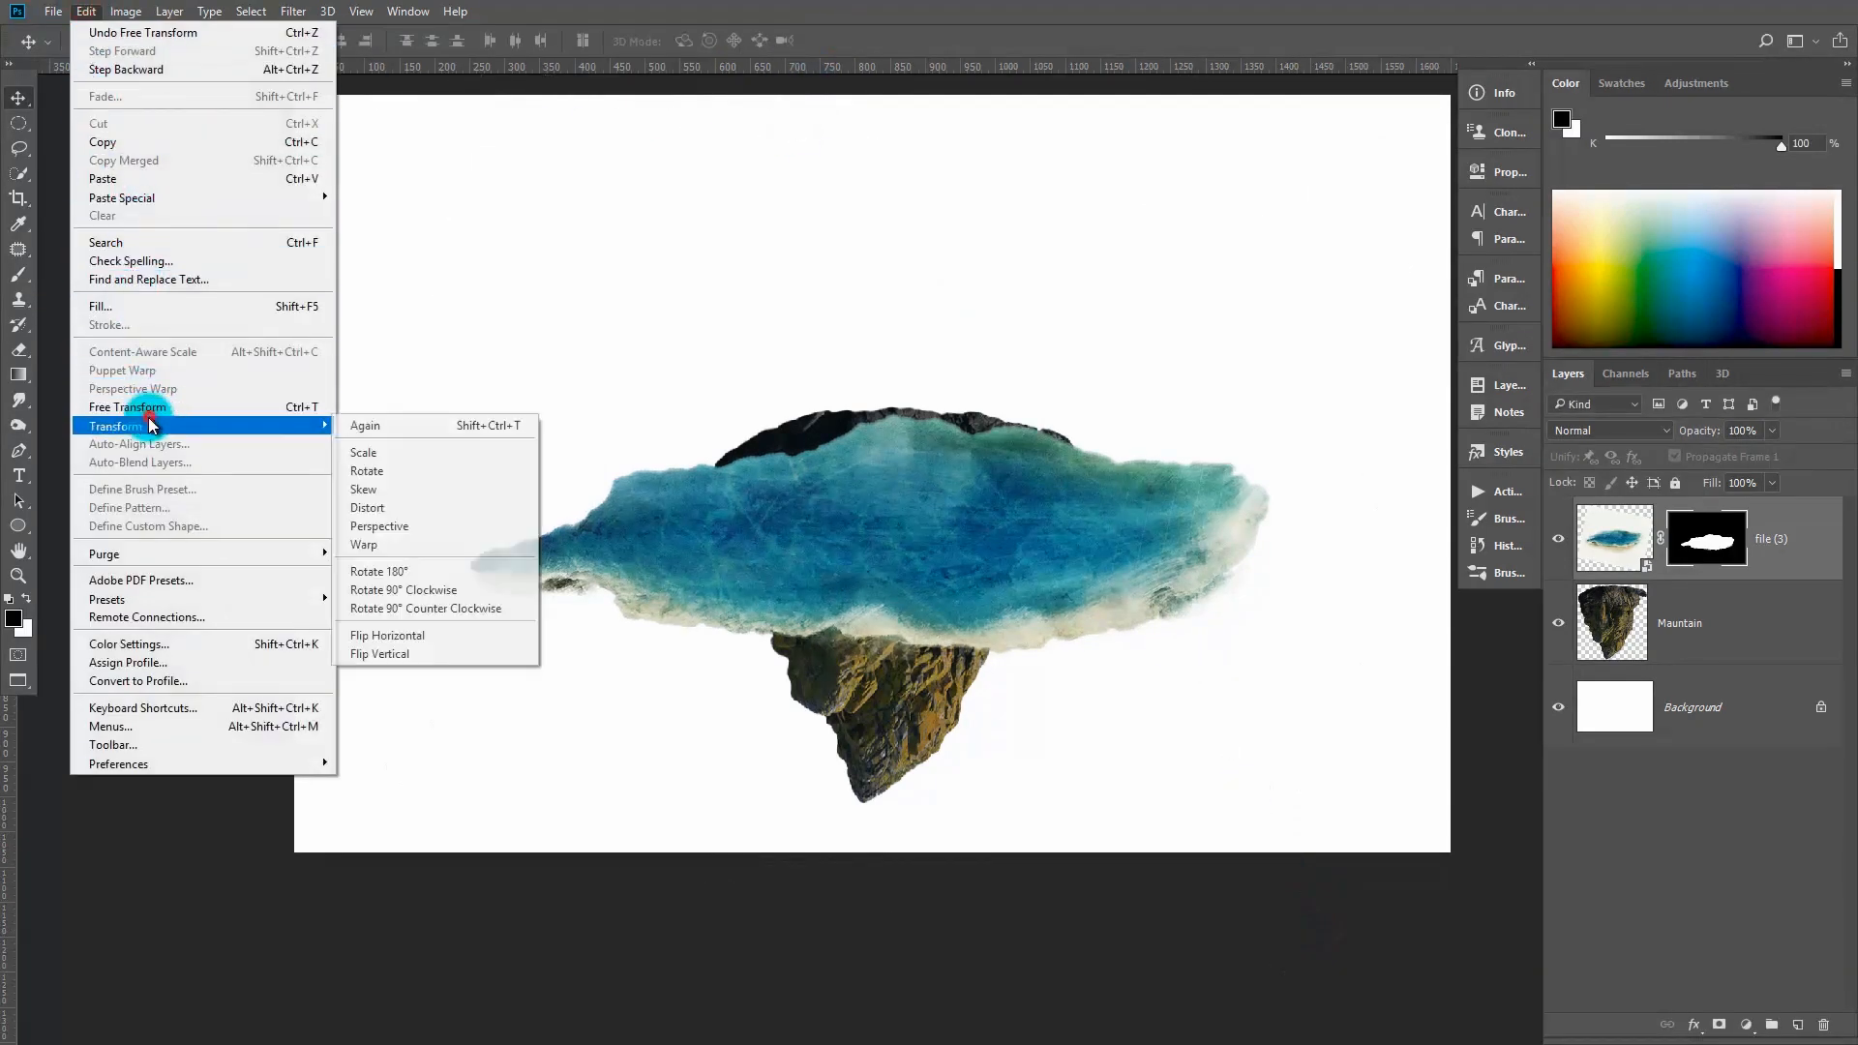
pyautogui.click(487, 646)
pyautogui.hotkey('ctrl', 't')
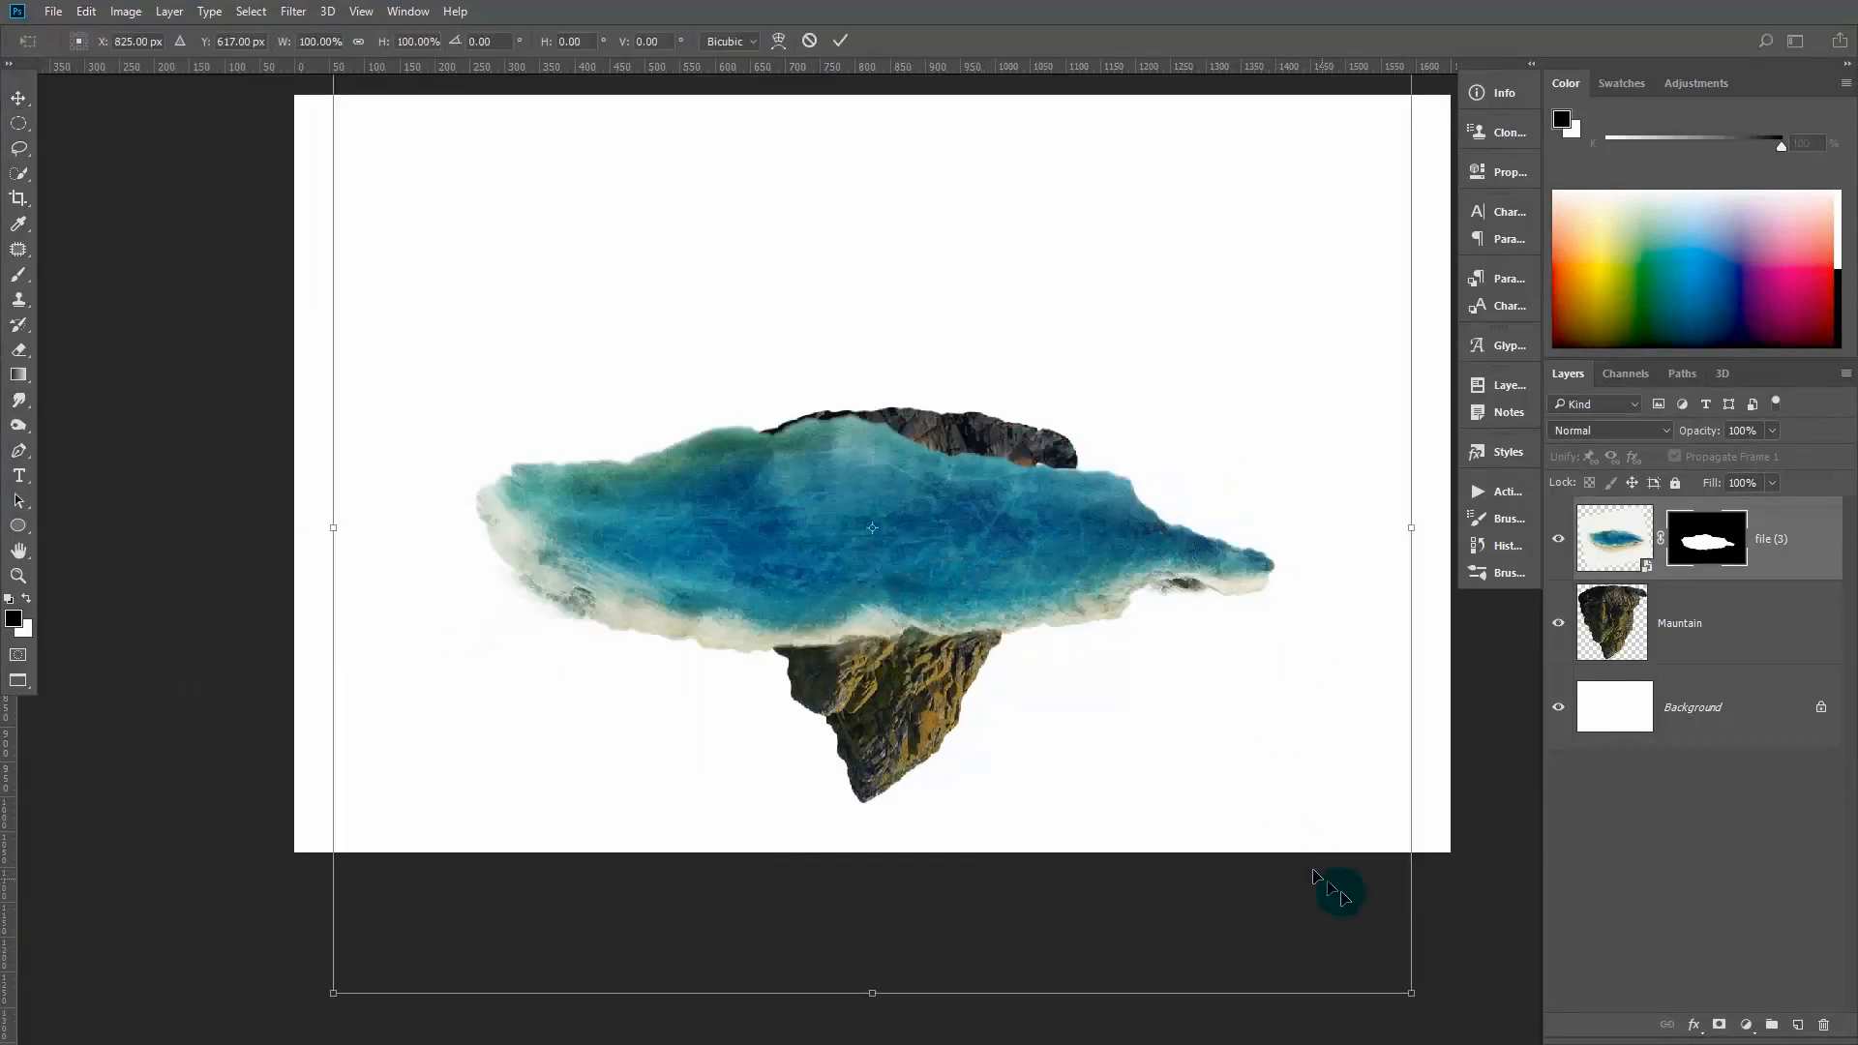
pyautogui.moveTo(1409, 994); pyautogui.dragTo(1159, 793)
pyautogui.moveTo(858, 500); pyautogui.dragTo(907, 445)
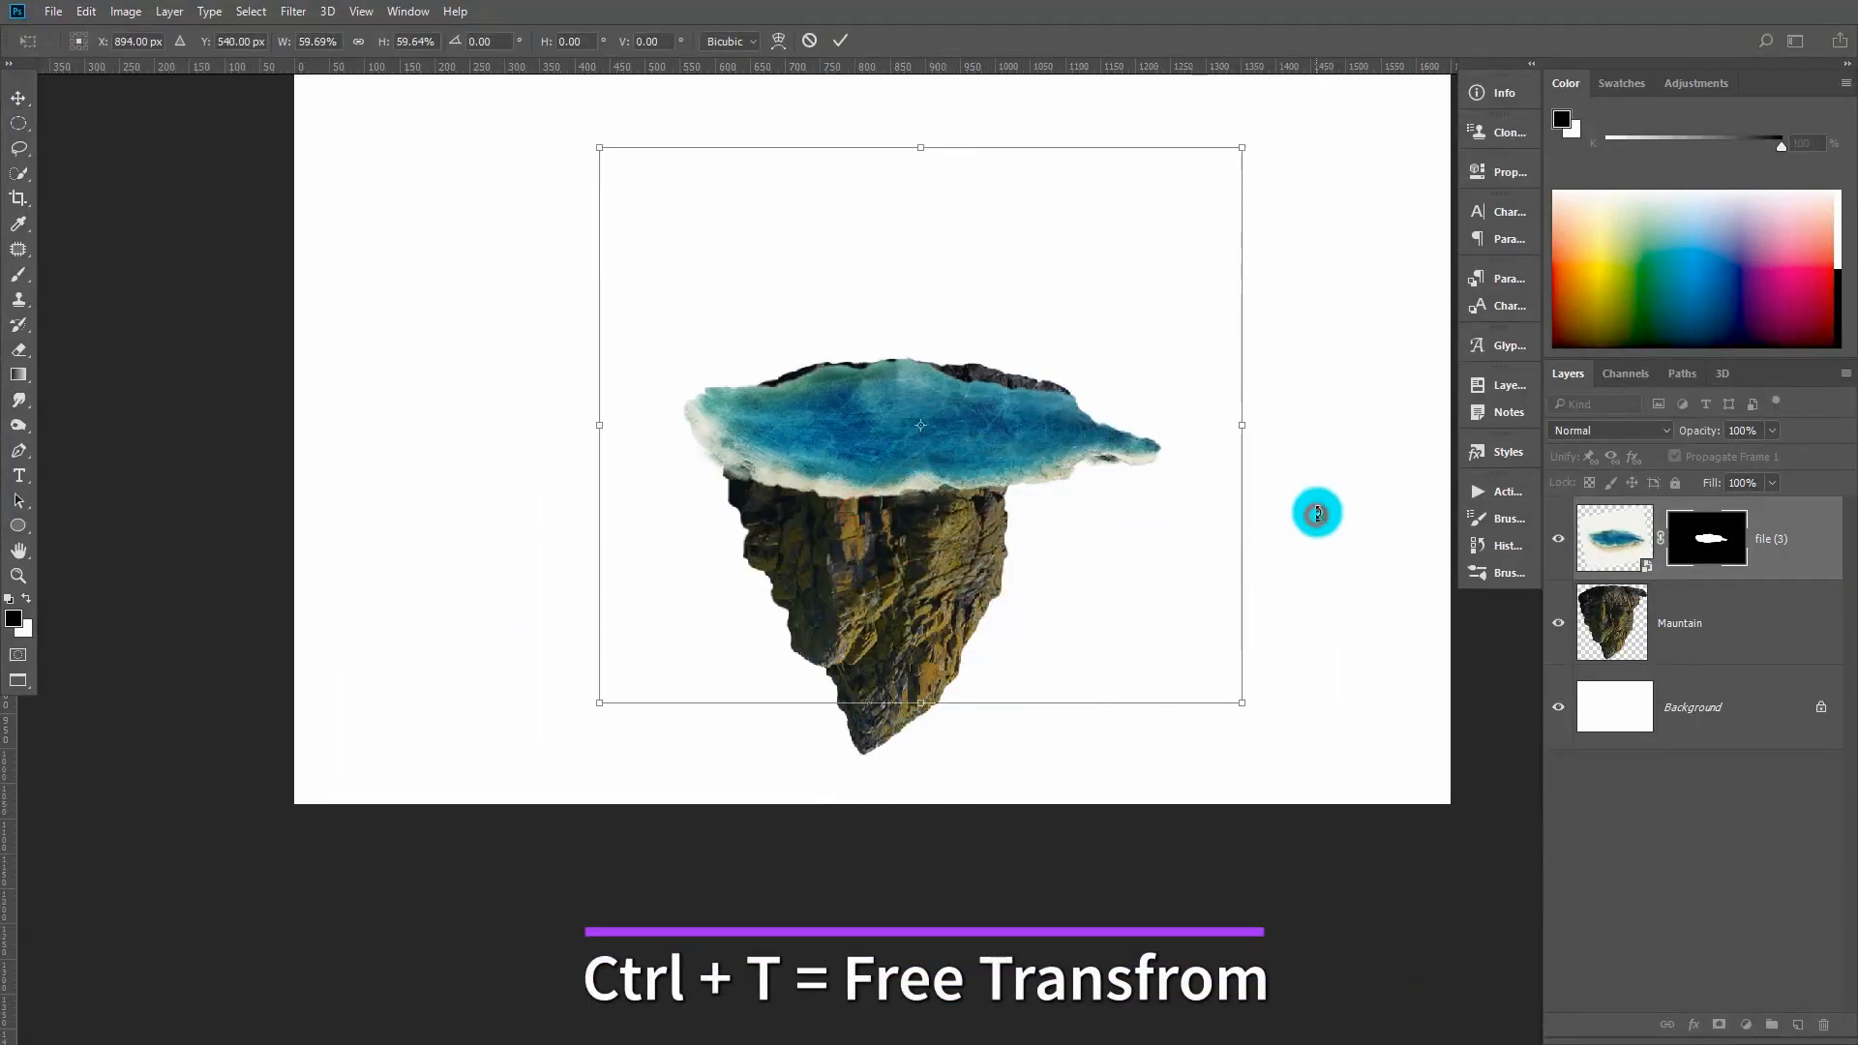
# Rotate the sea slightly counterclockwise, scale it to 87.11% by 78.86% and skew it 1.97° vertically to fit the rock's top
pyautogui.moveTo(1316, 514); pyautogui.dragTo(1309, 476)
pyautogui.moveTo(1267, 670); pyautogui.dragTo(1254, 660)
pyautogui.moveTo(962, 468); pyautogui.dragTo(946, 444)
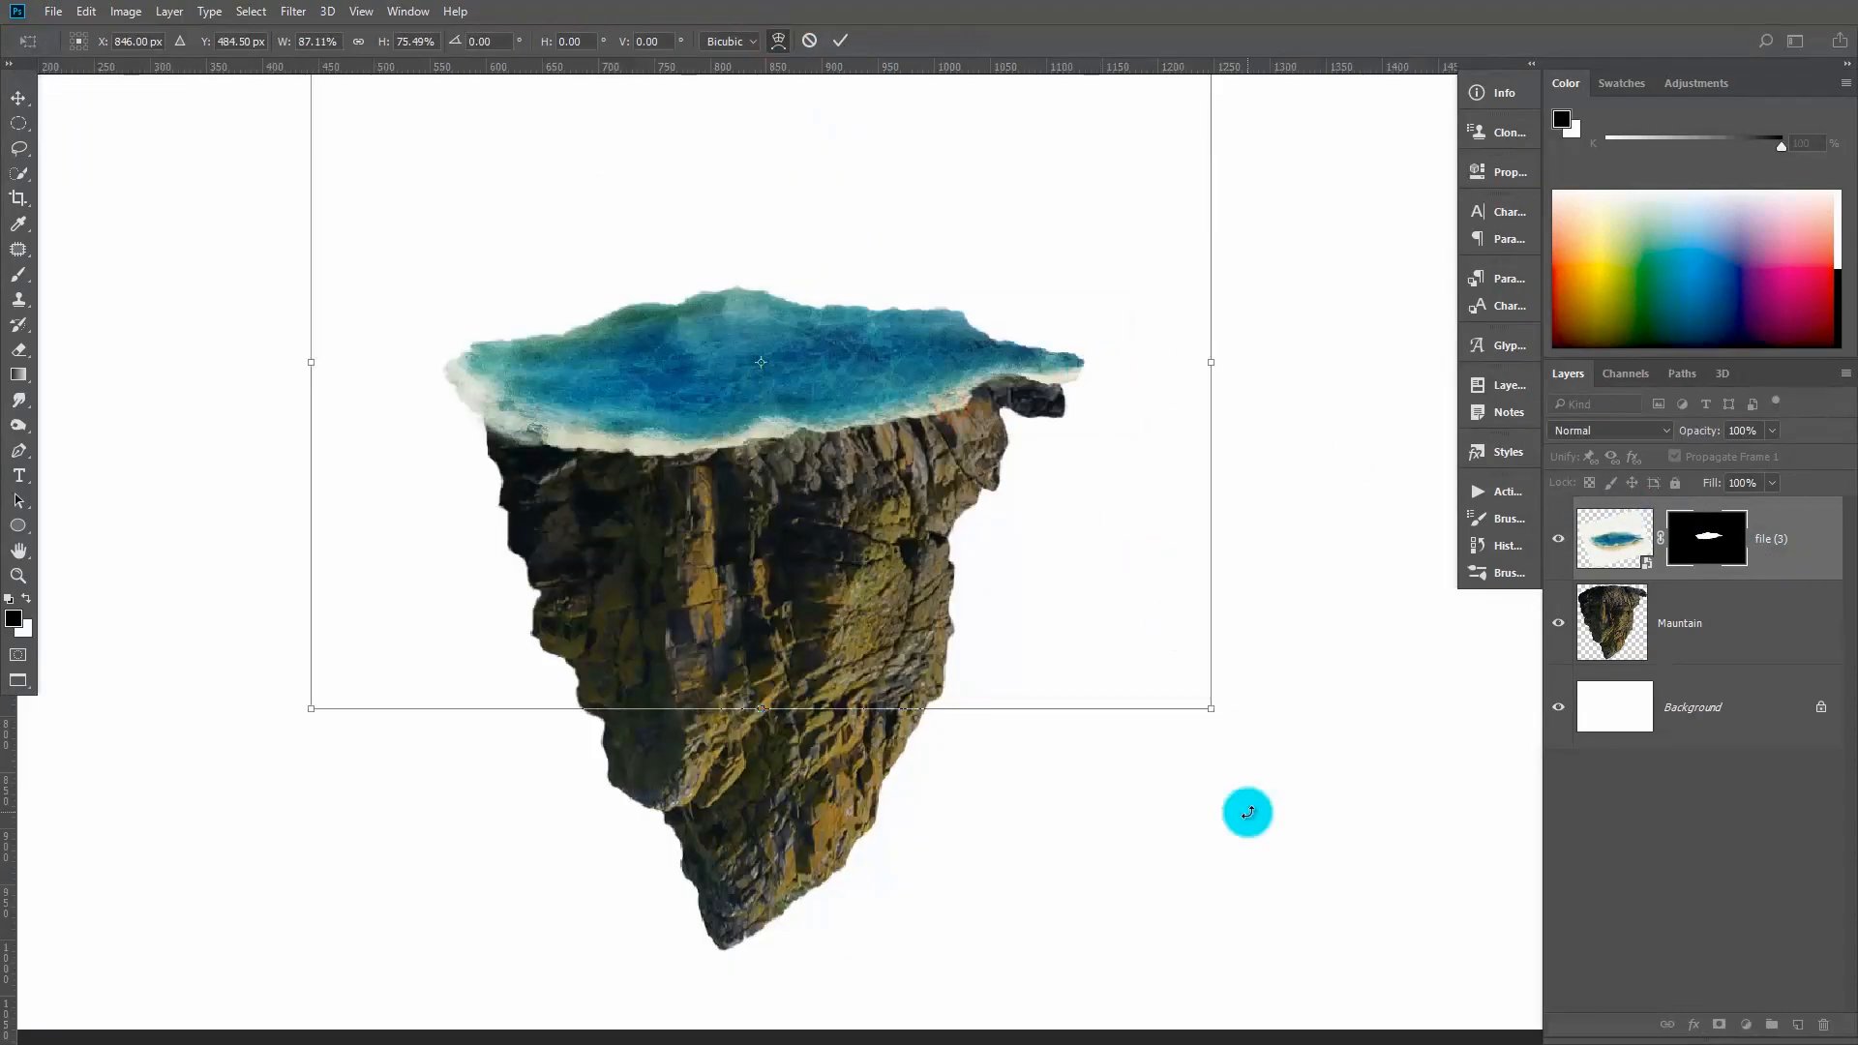
pyautogui.moveTo(1211, 709); pyautogui.dragTo(1189, 749)
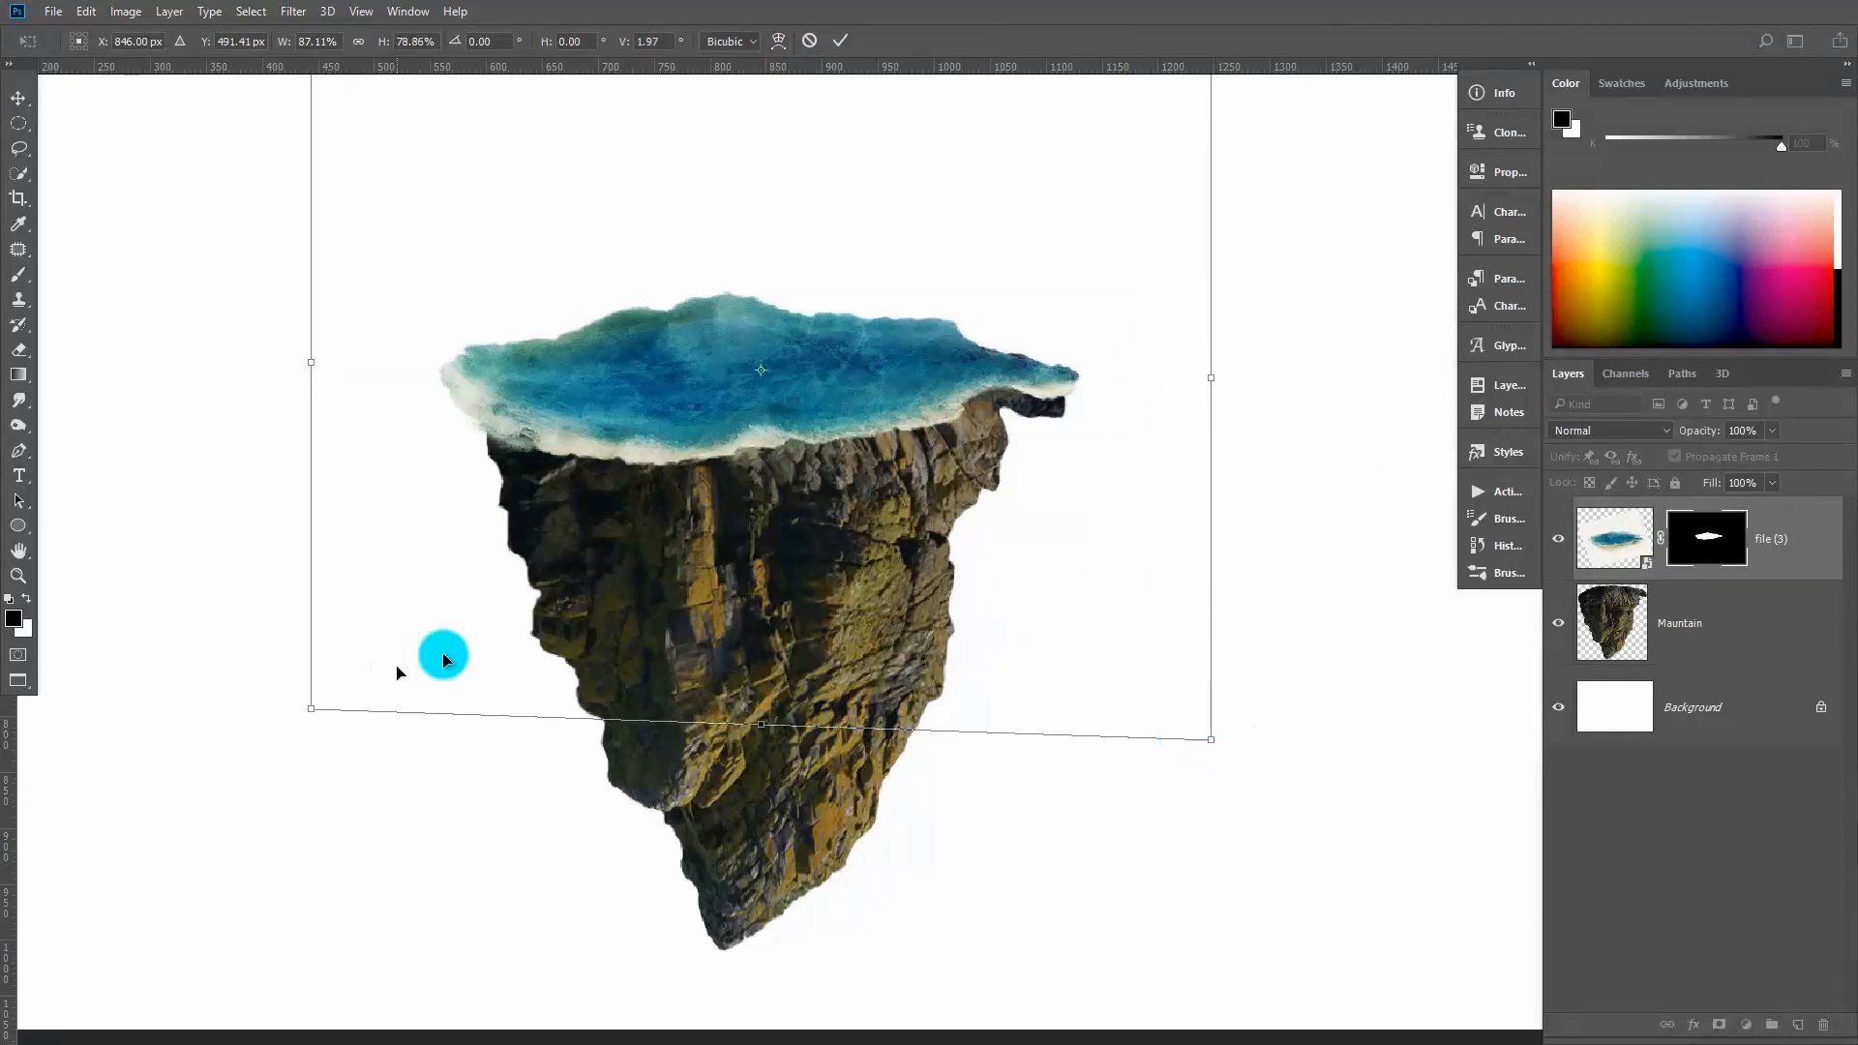
pyautogui.click(840, 41)
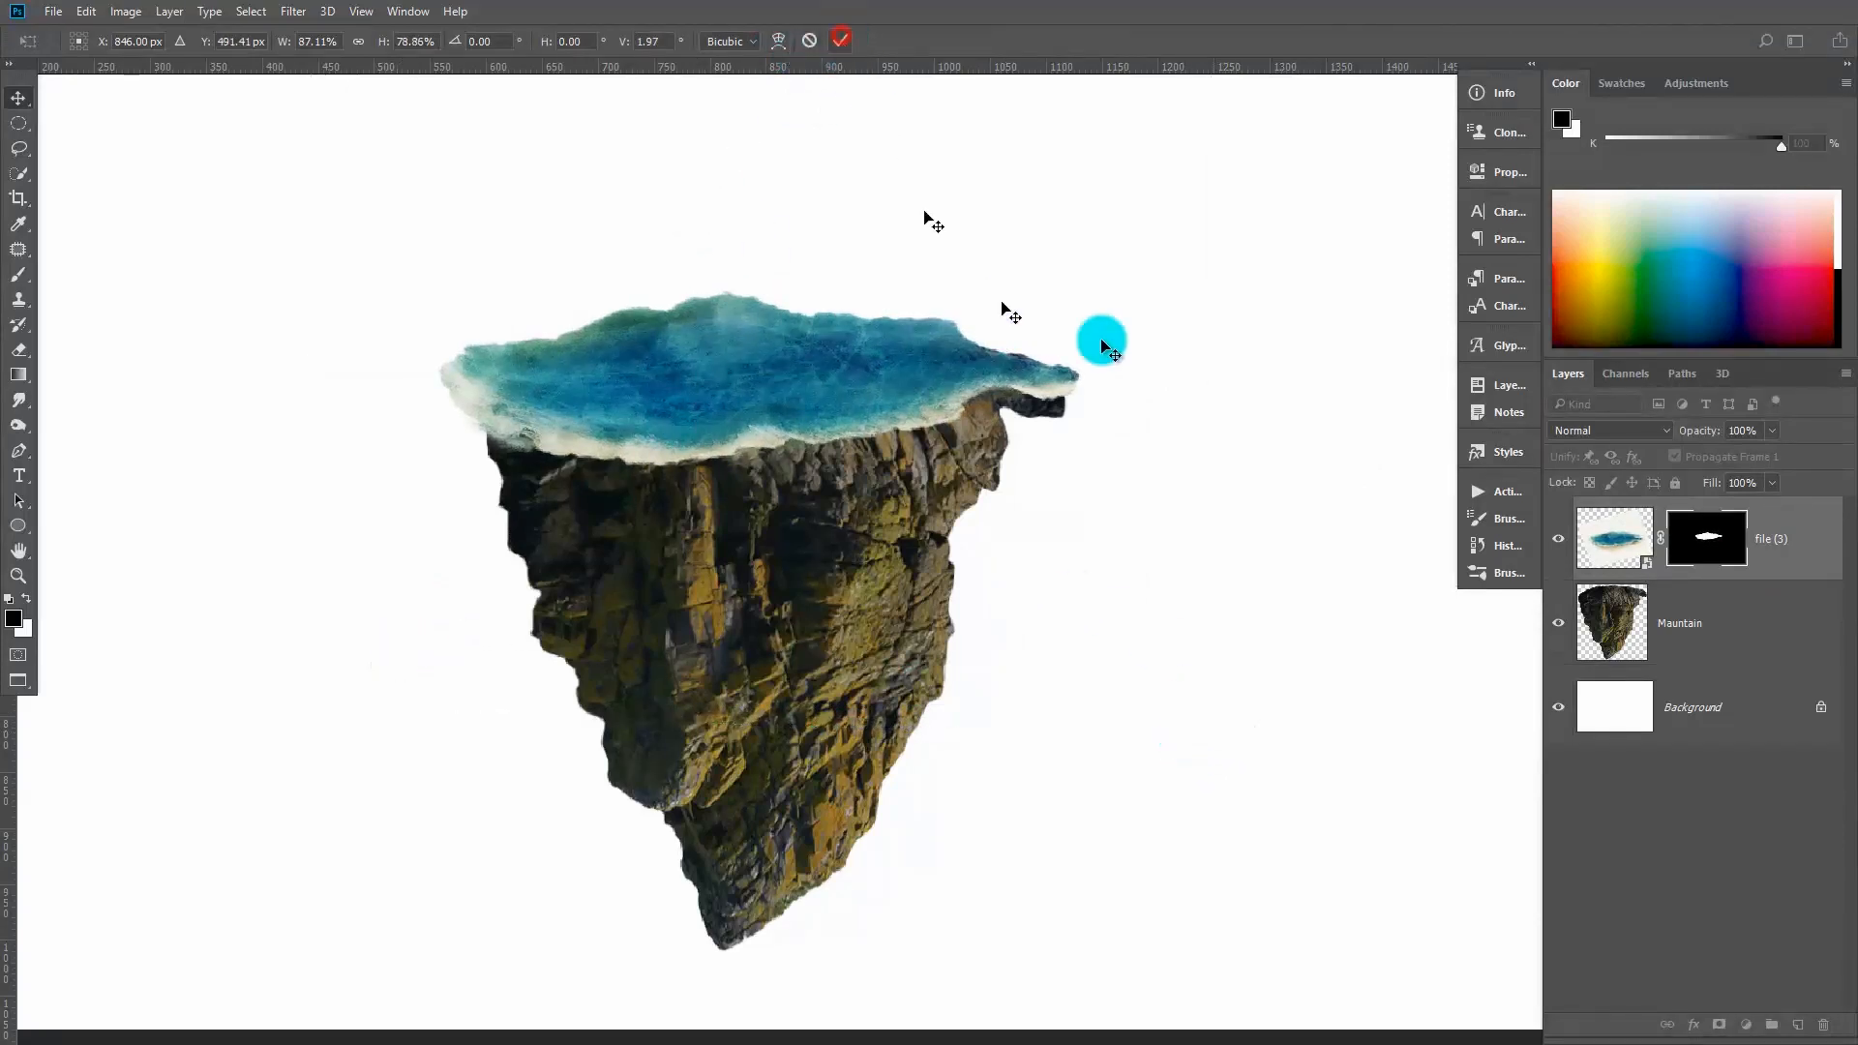
# Select the sea and Mauntain layers together and scale the island up to about 108%
pyautogui.keyDown('ctrl'); pyautogui.click(1752, 640); pyautogui.keyUp('ctrl')
pyautogui.scroll(-3, 1243, 571)
pyautogui.scroll(-2, 1243, 572)
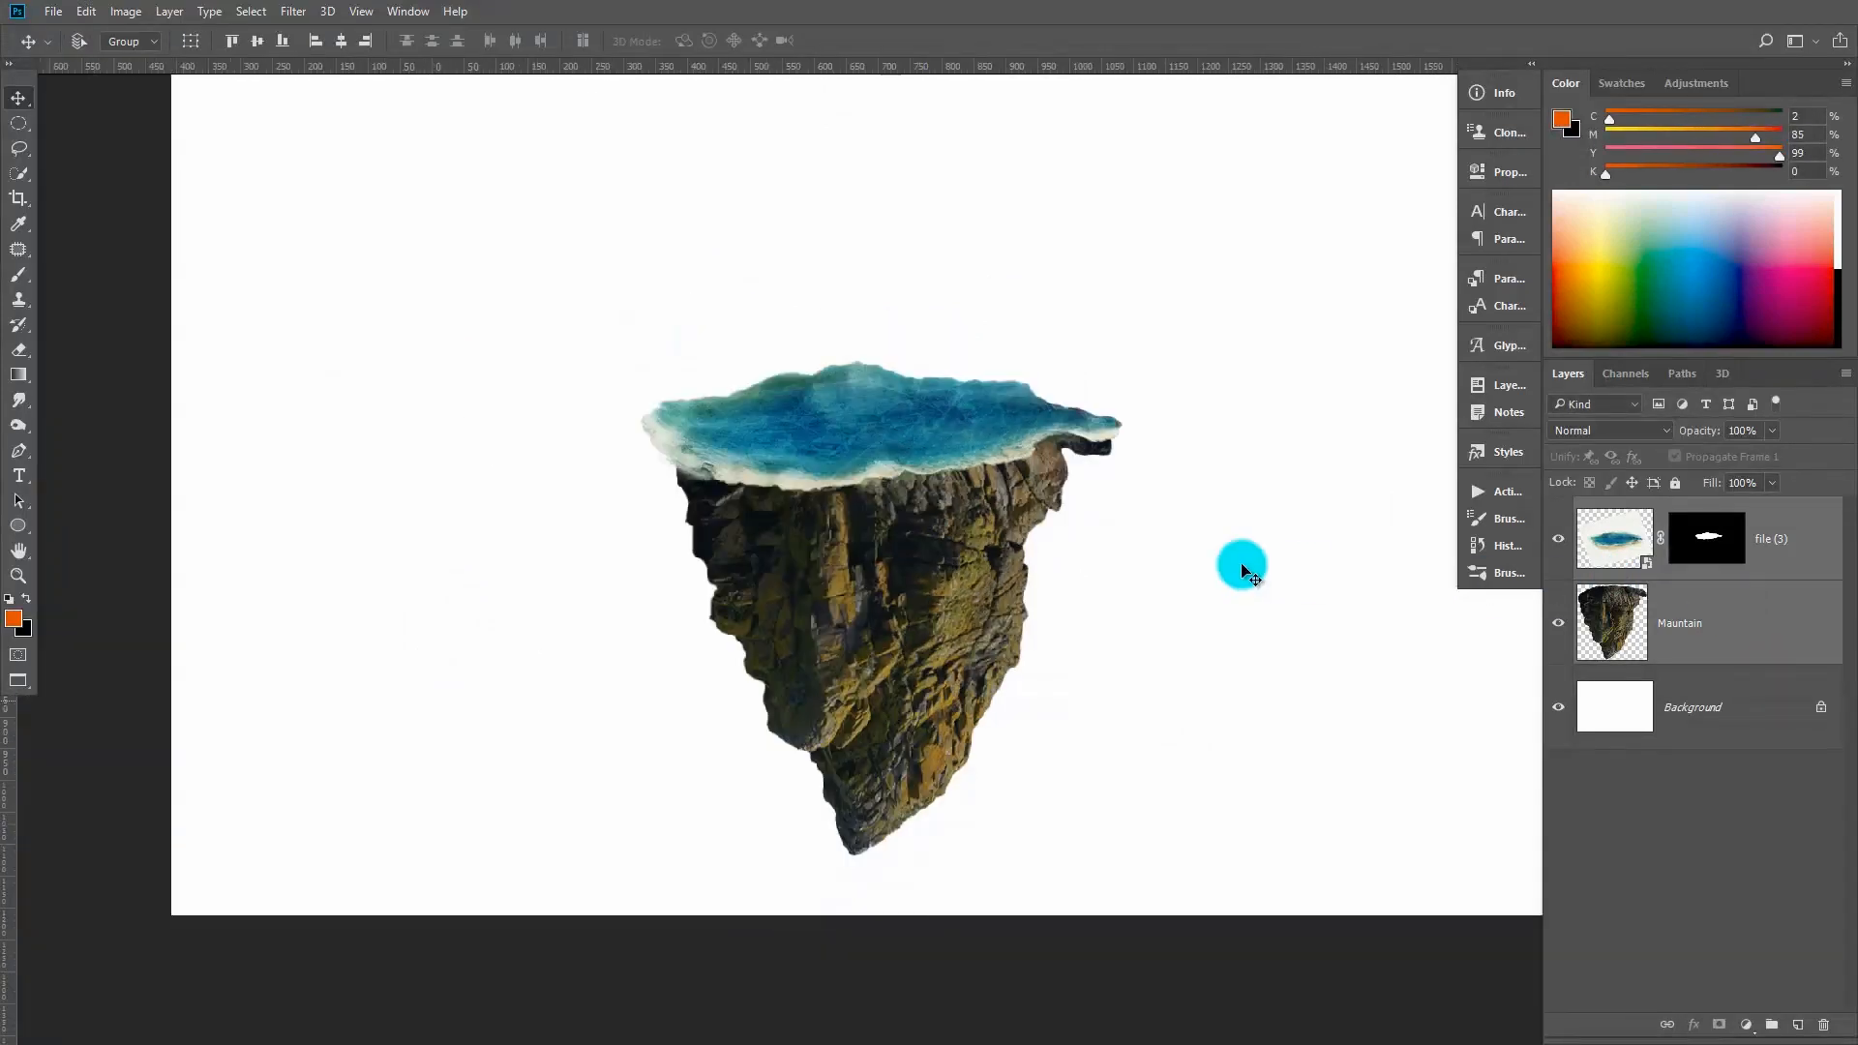
pyautogui.hotkey('ctrl', 't')
pyautogui.moveTo(1224, 256); pyautogui.dragTo(1245, 232)
pyautogui.moveTo(1055, 540); pyautogui.dragTo(1008, 530)
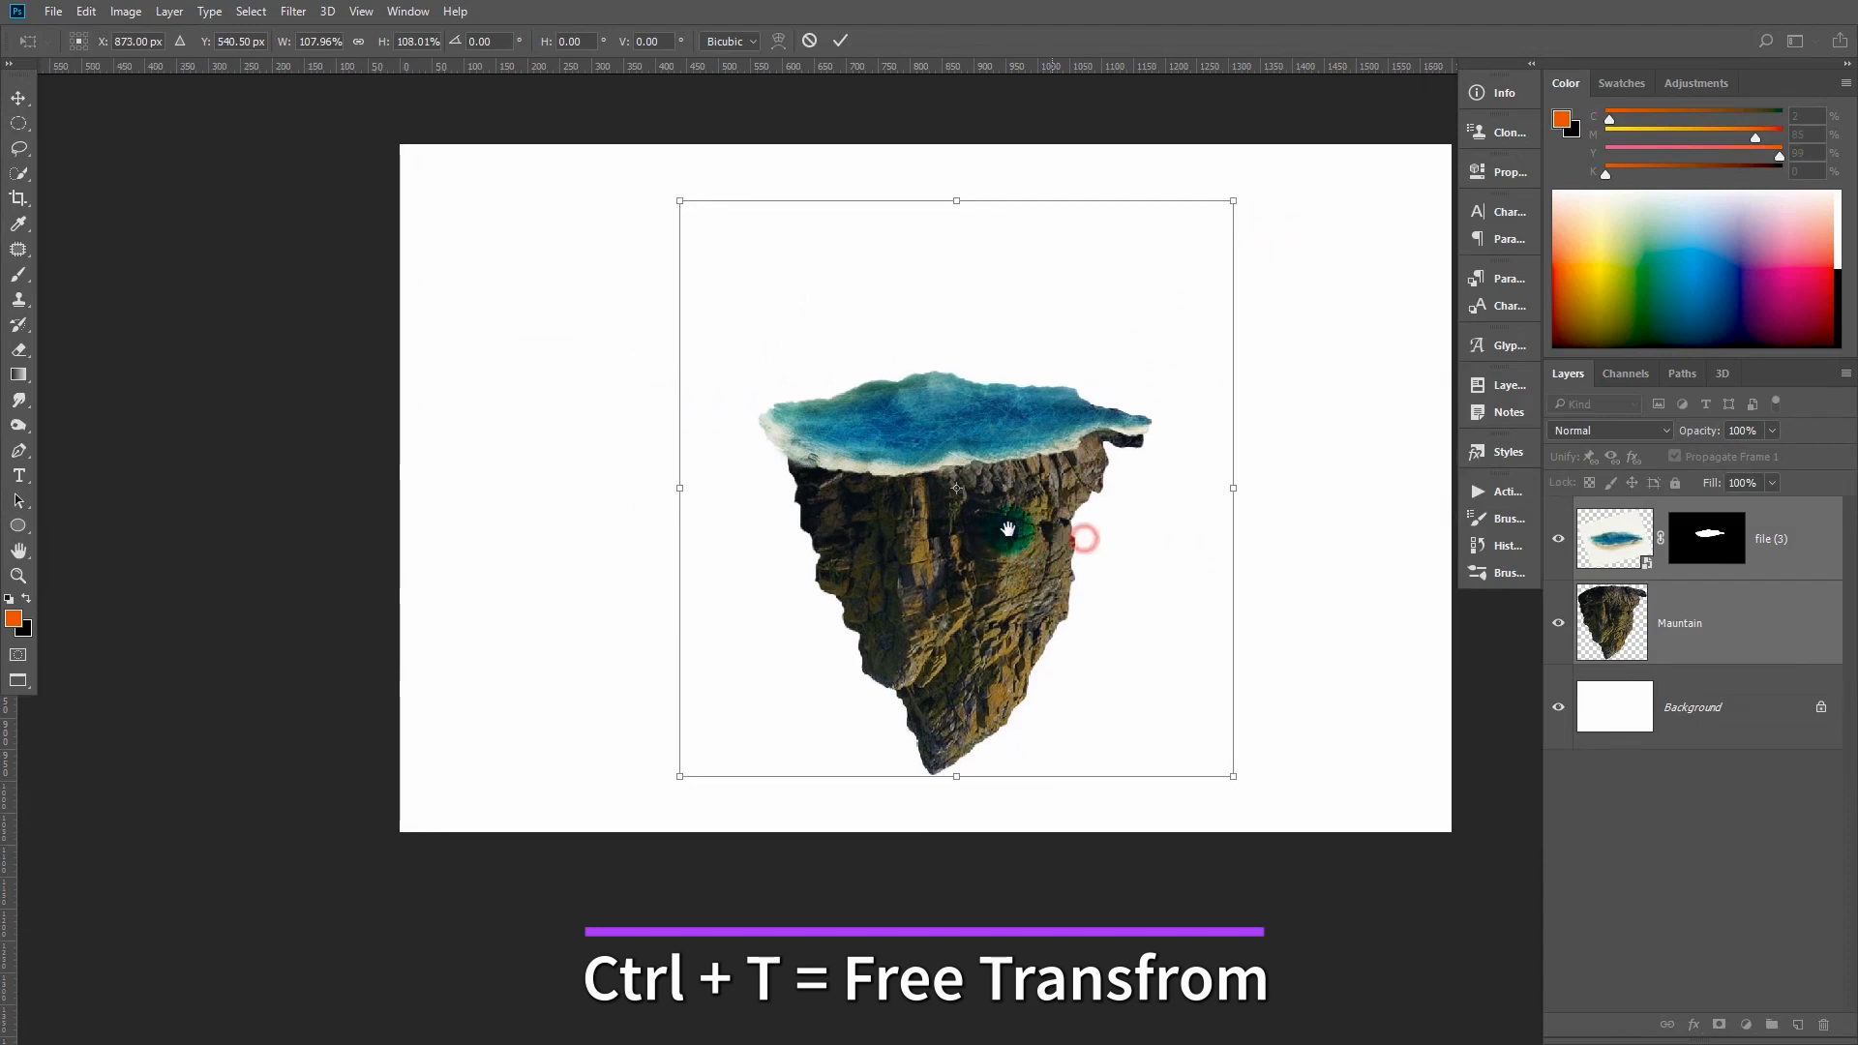
pyautogui.click(842, 41)
# Place the embedded stormy seas background photo above the sea layer
pyautogui.moveTo(951, 402); pyautogui.dragTo(858, 427)
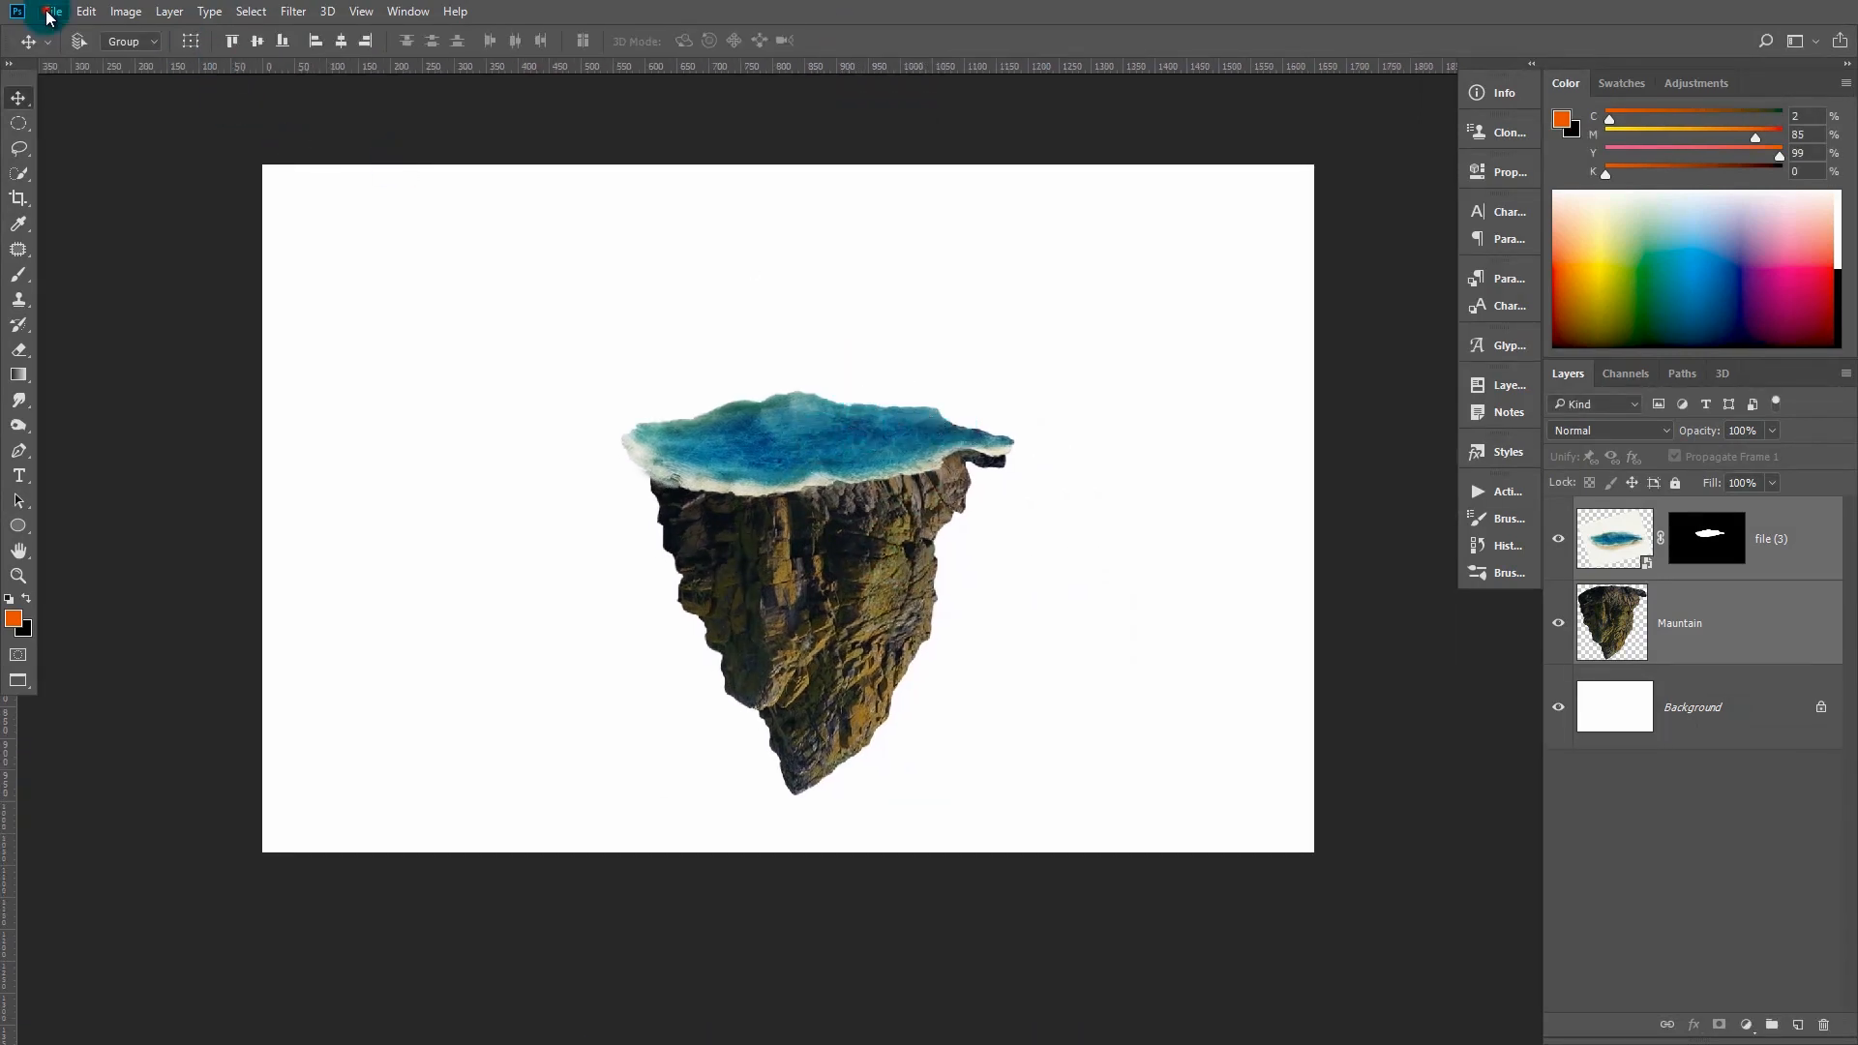
pyautogui.click(50, 13)
pyautogui.click(83, 367)
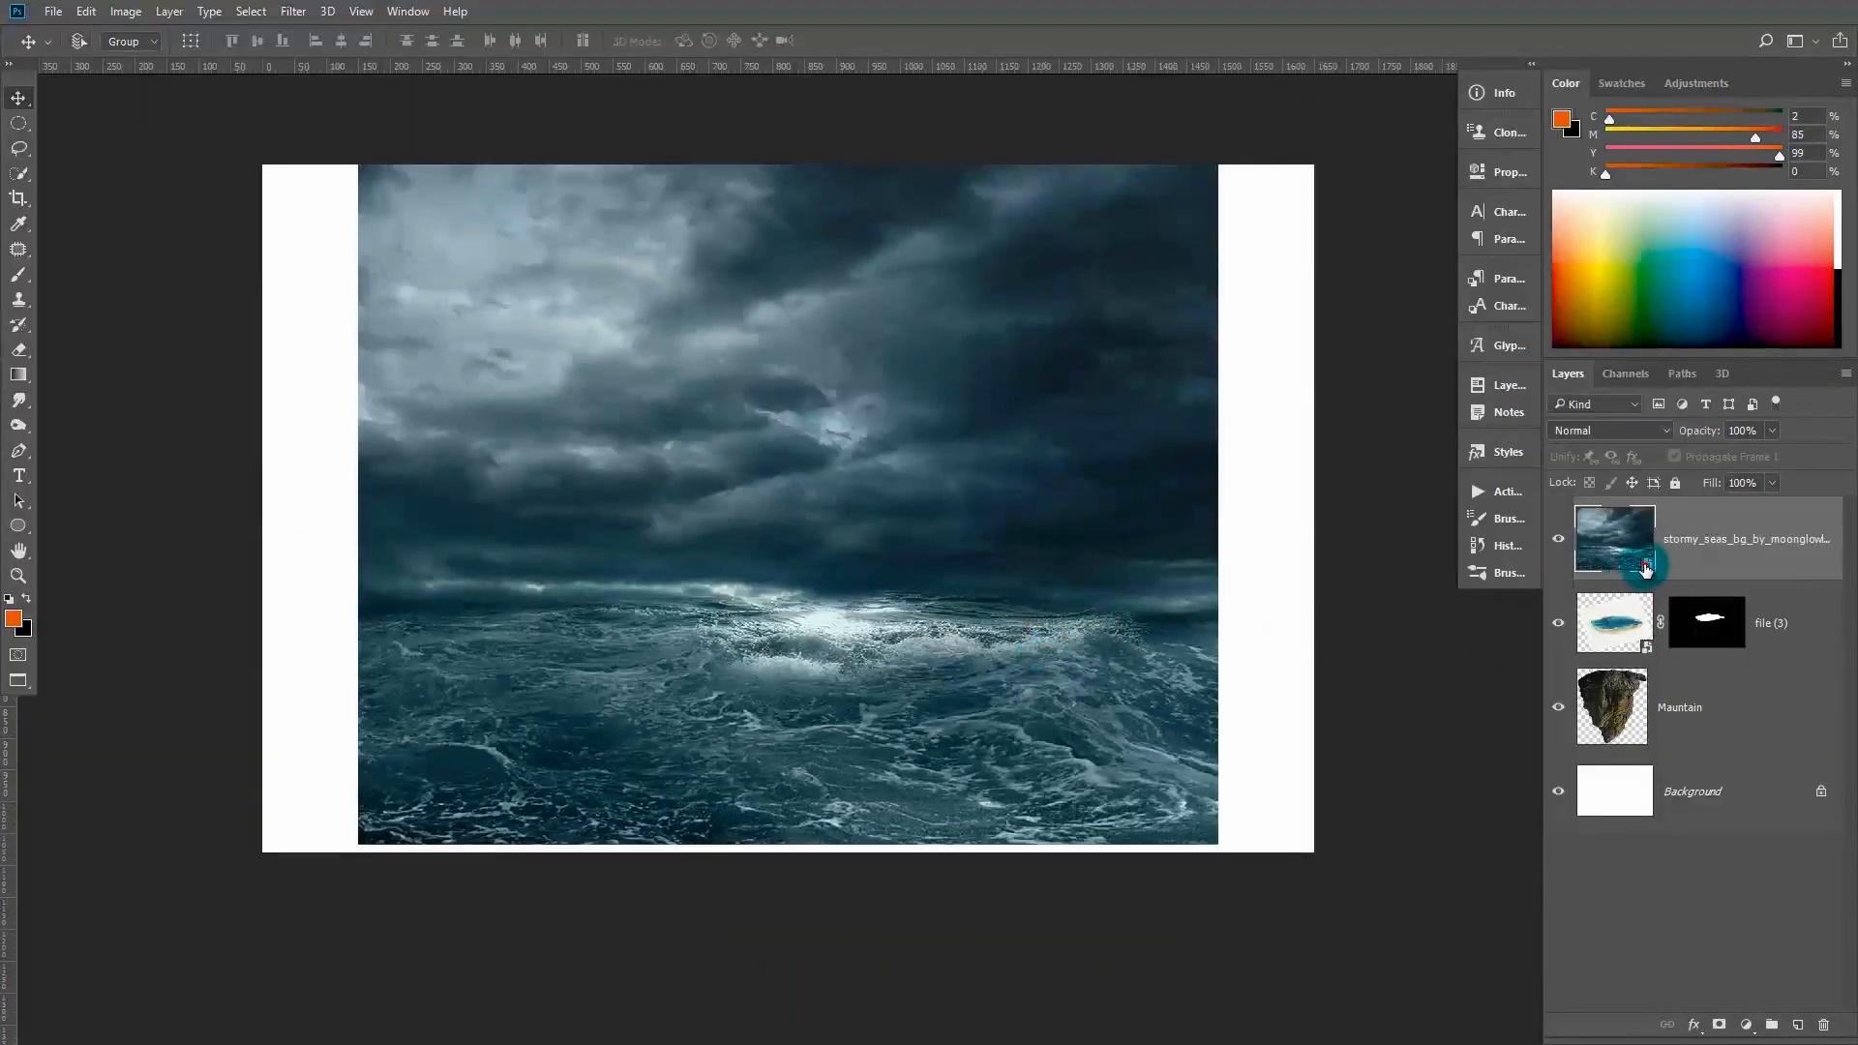
# Open the stormy seas smart object, crop off the sky to a height of about 1020 px, then save and close it
pyautogui.doubleClick(1638, 563)
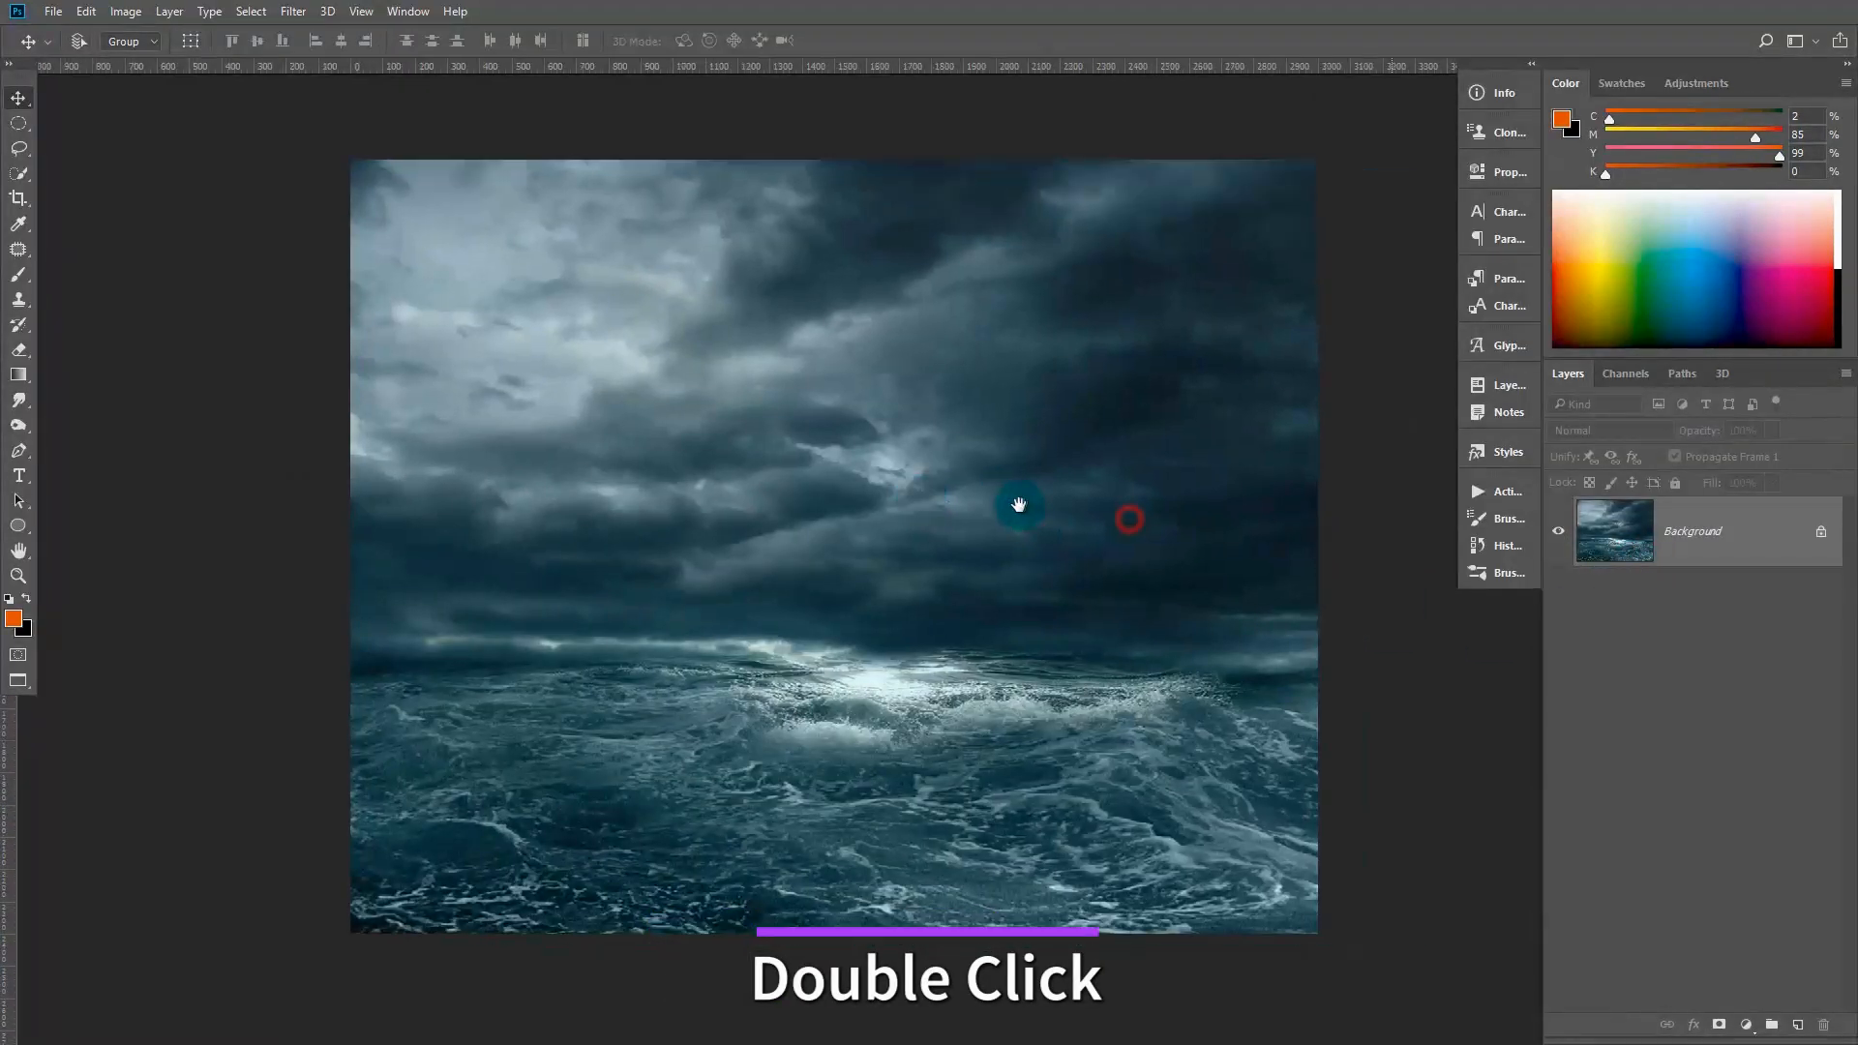
pyautogui.click(18, 199)
pyautogui.moveTo(822, 166); pyautogui.dragTo(847, 348)
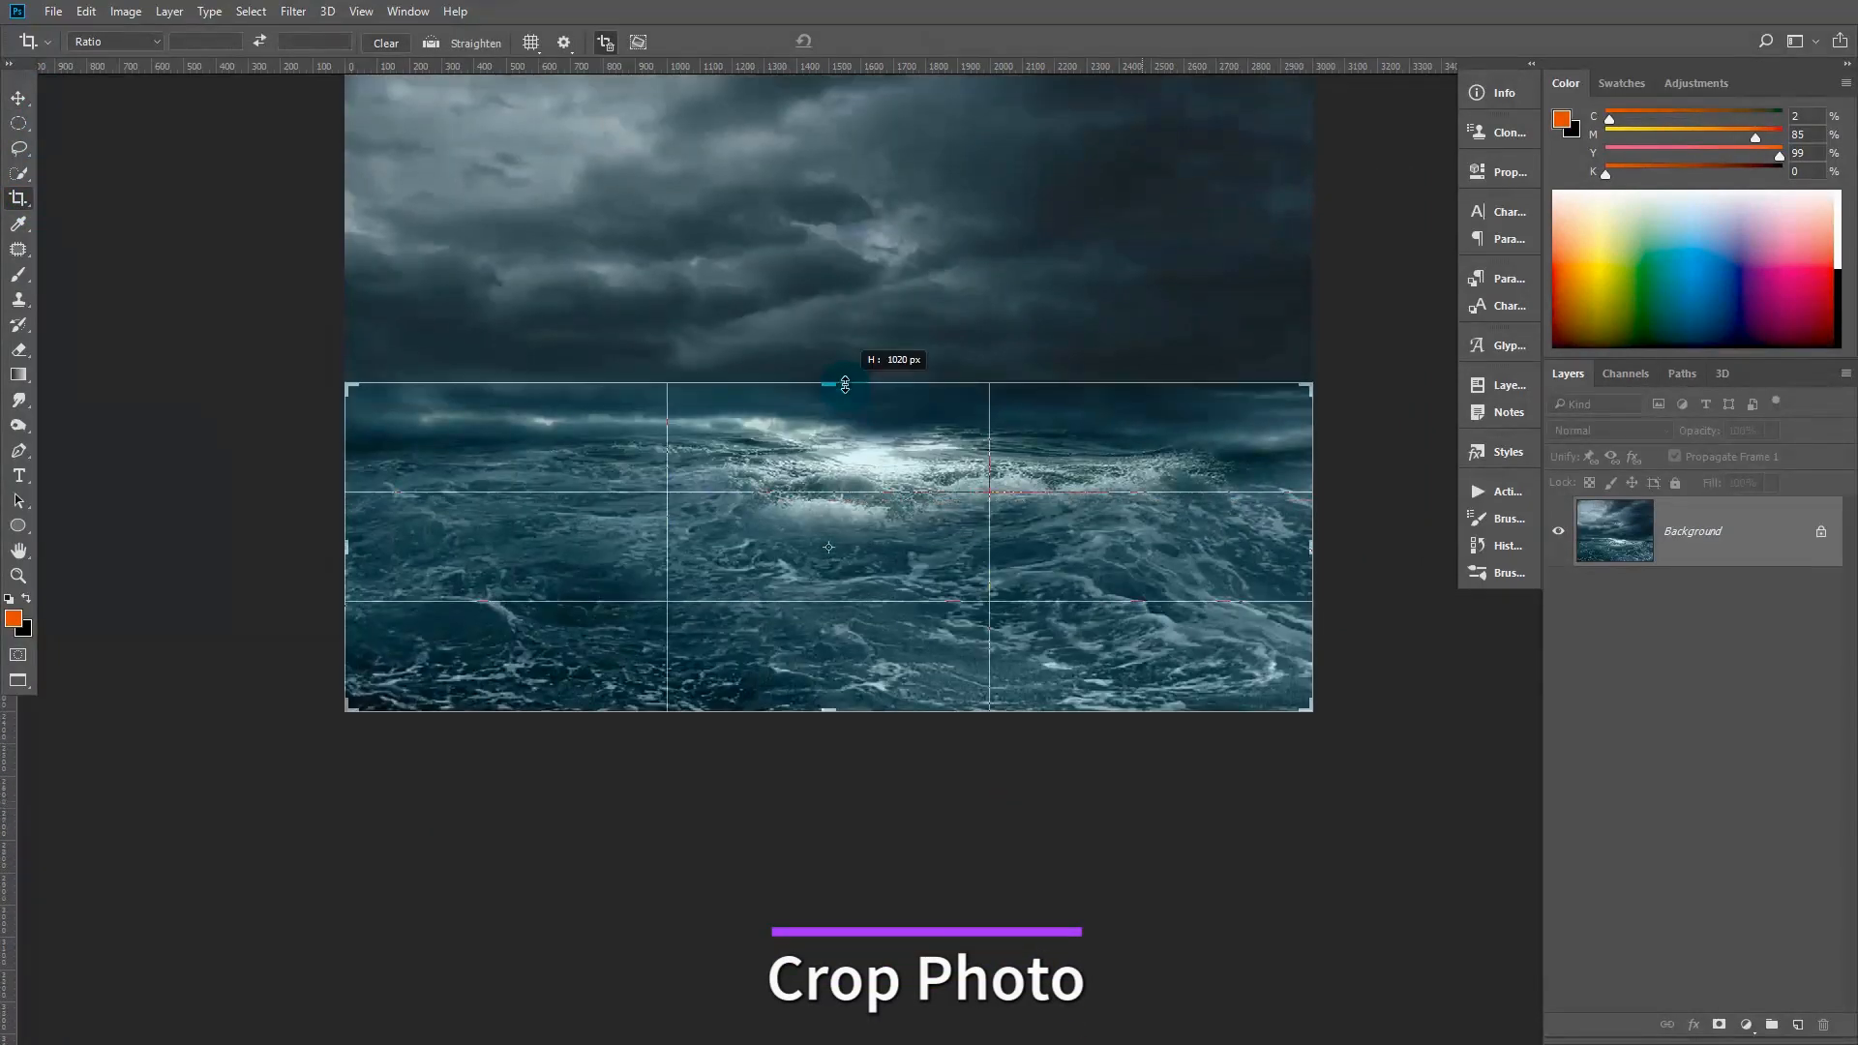
pyautogui.click(872, 43)
pyautogui.hotkey('ctrl', 's')
pyautogui.hotkey('ctrl', 'w')
# Scale the cropped stormy sea down over the island and clip it to the file (3) layer
pyautogui.hotkey('ctrl', 't')
pyautogui.moveTo(1218, 356); pyautogui.dragTo(1119, 336)
pyautogui.press('Return')
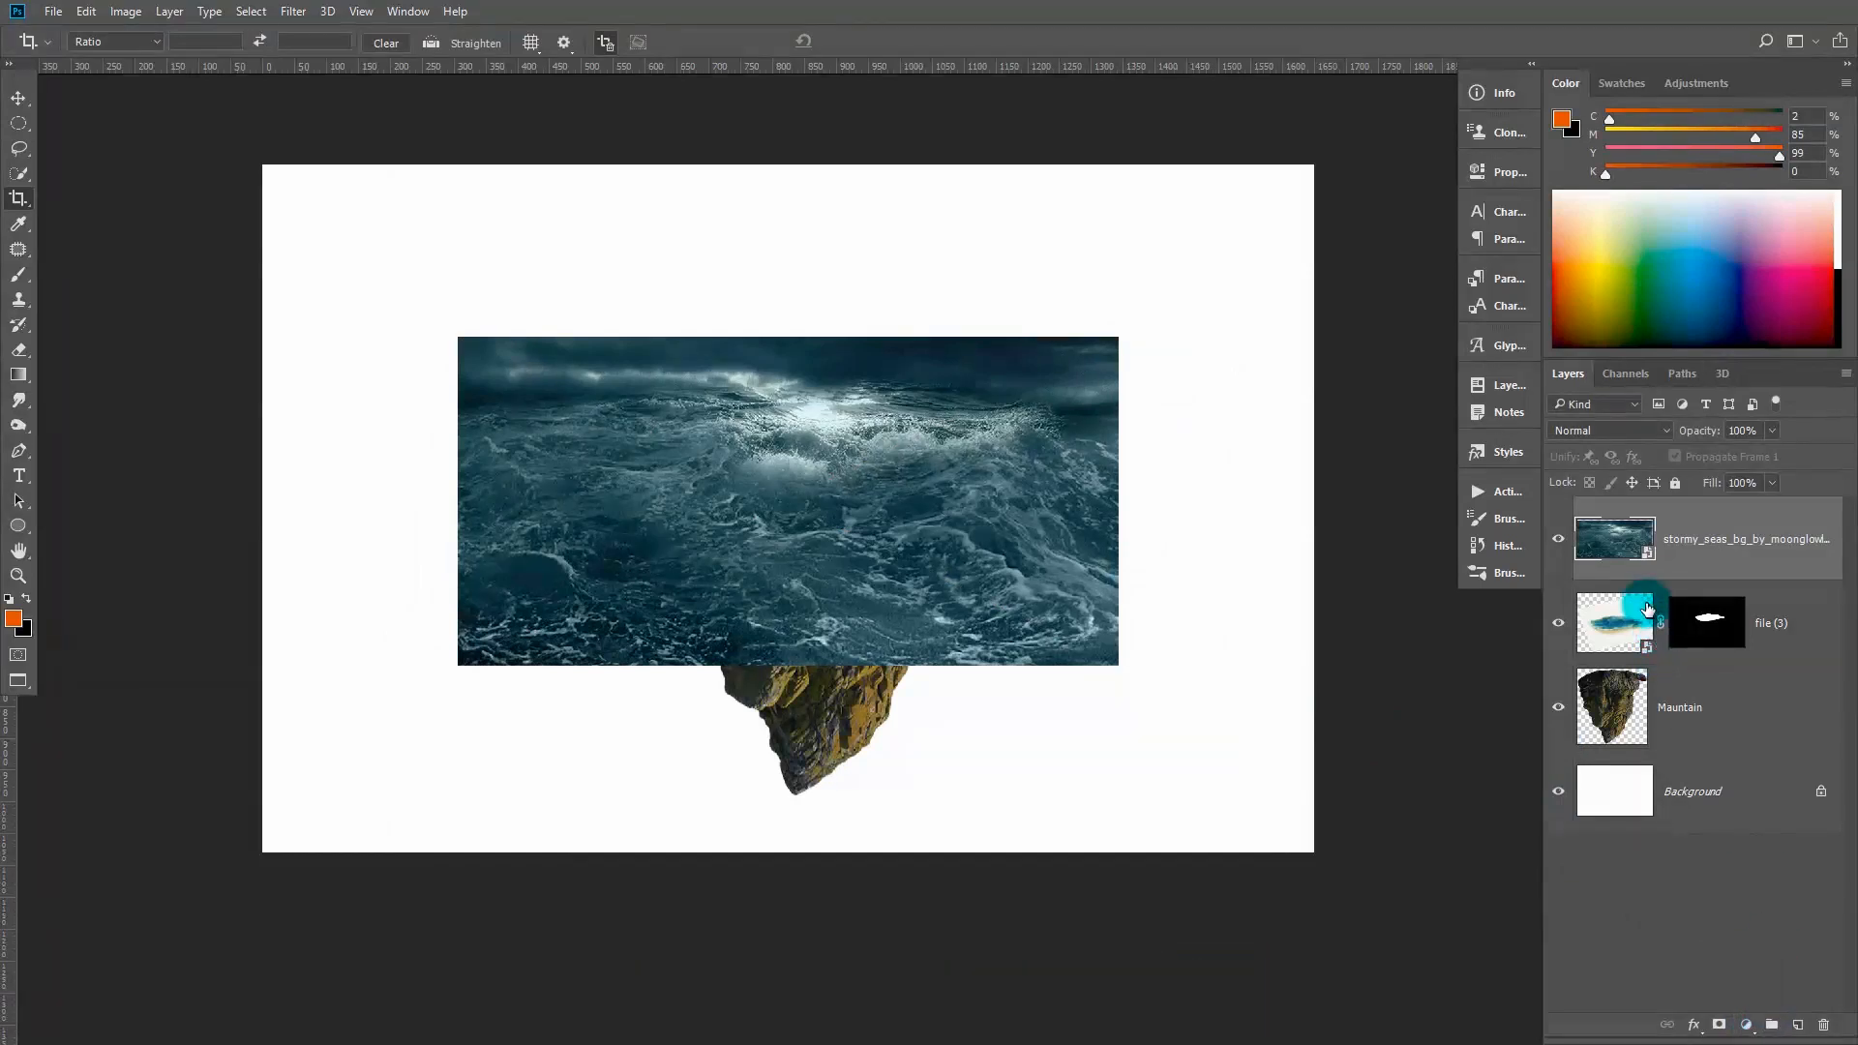
pyautogui.keyDown('alt'); pyautogui.click(1620, 578); pyautogui.keyUp('alt')
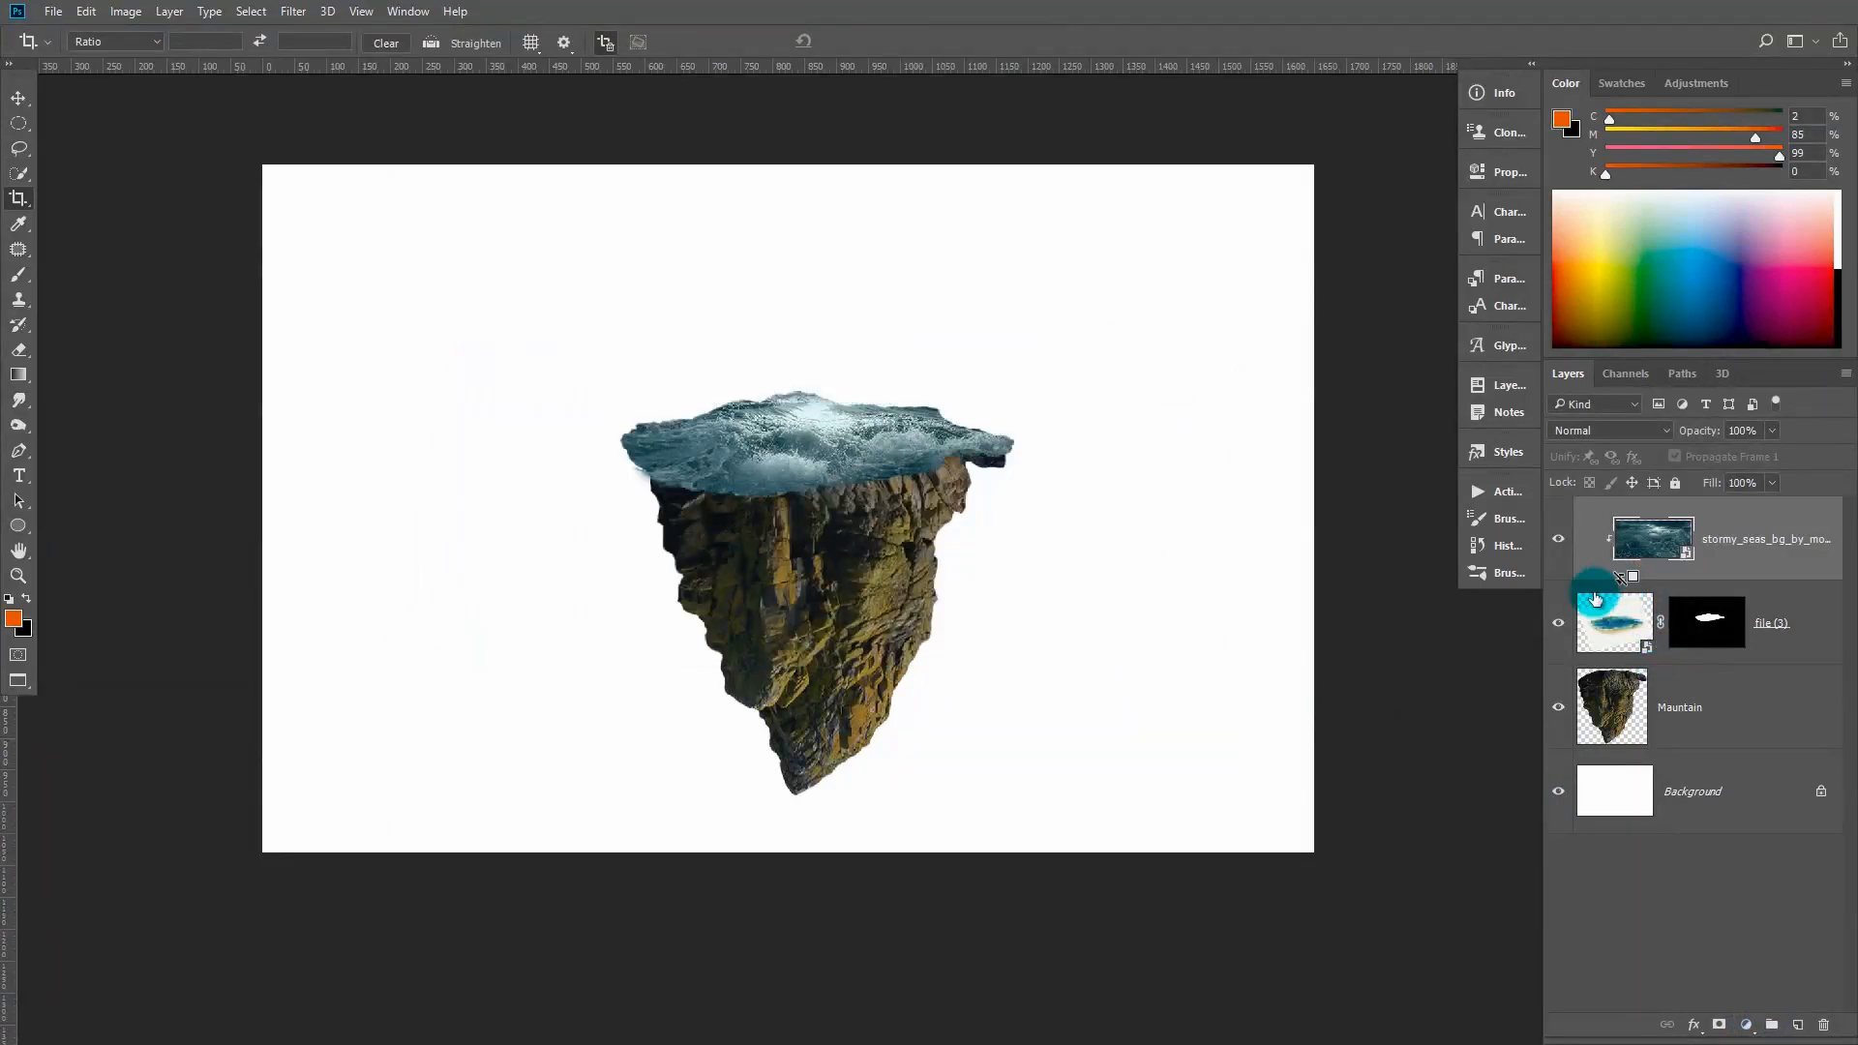
# Brighten the stormy seas smart object's contents with Levels inputs 13, 1.62 and 217, then return to the composition
pyautogui.keyDown('ctrl'); pyautogui.click(914, 441); pyautogui.keyUp('ctrl')
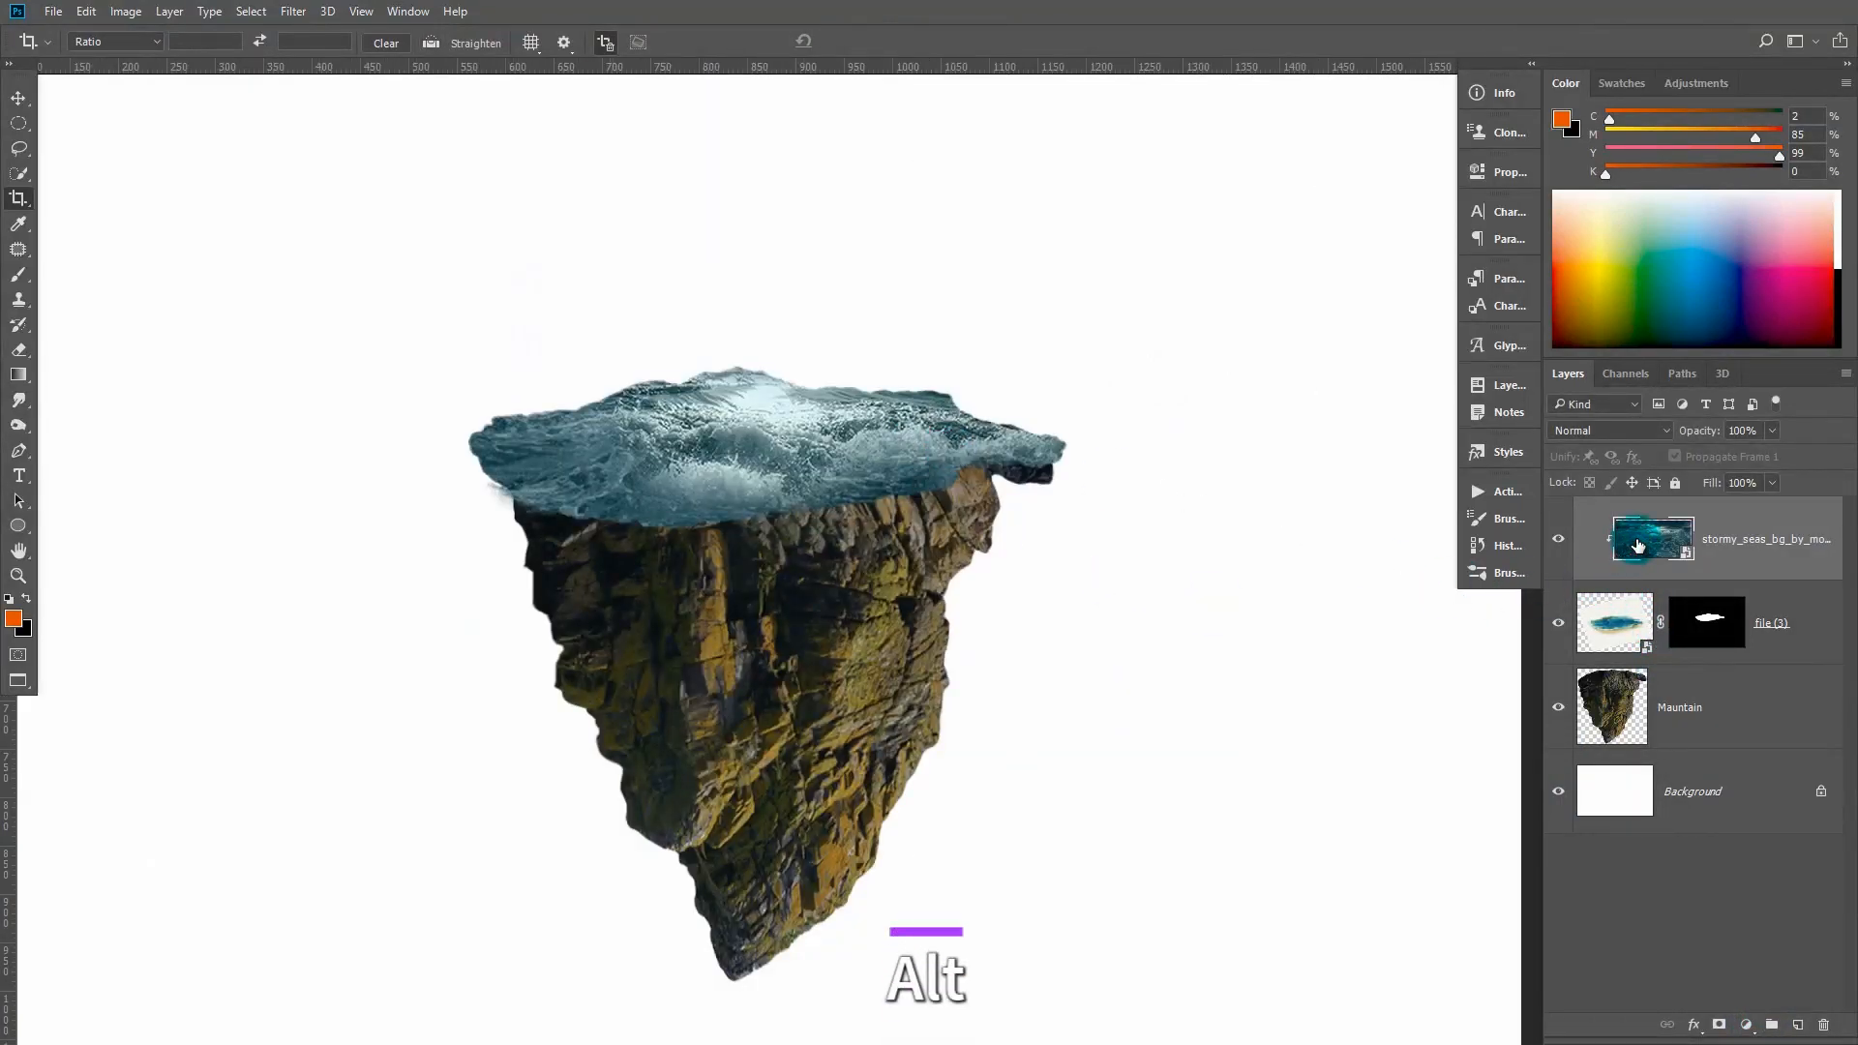
pyautogui.doubleClick(1689, 560)
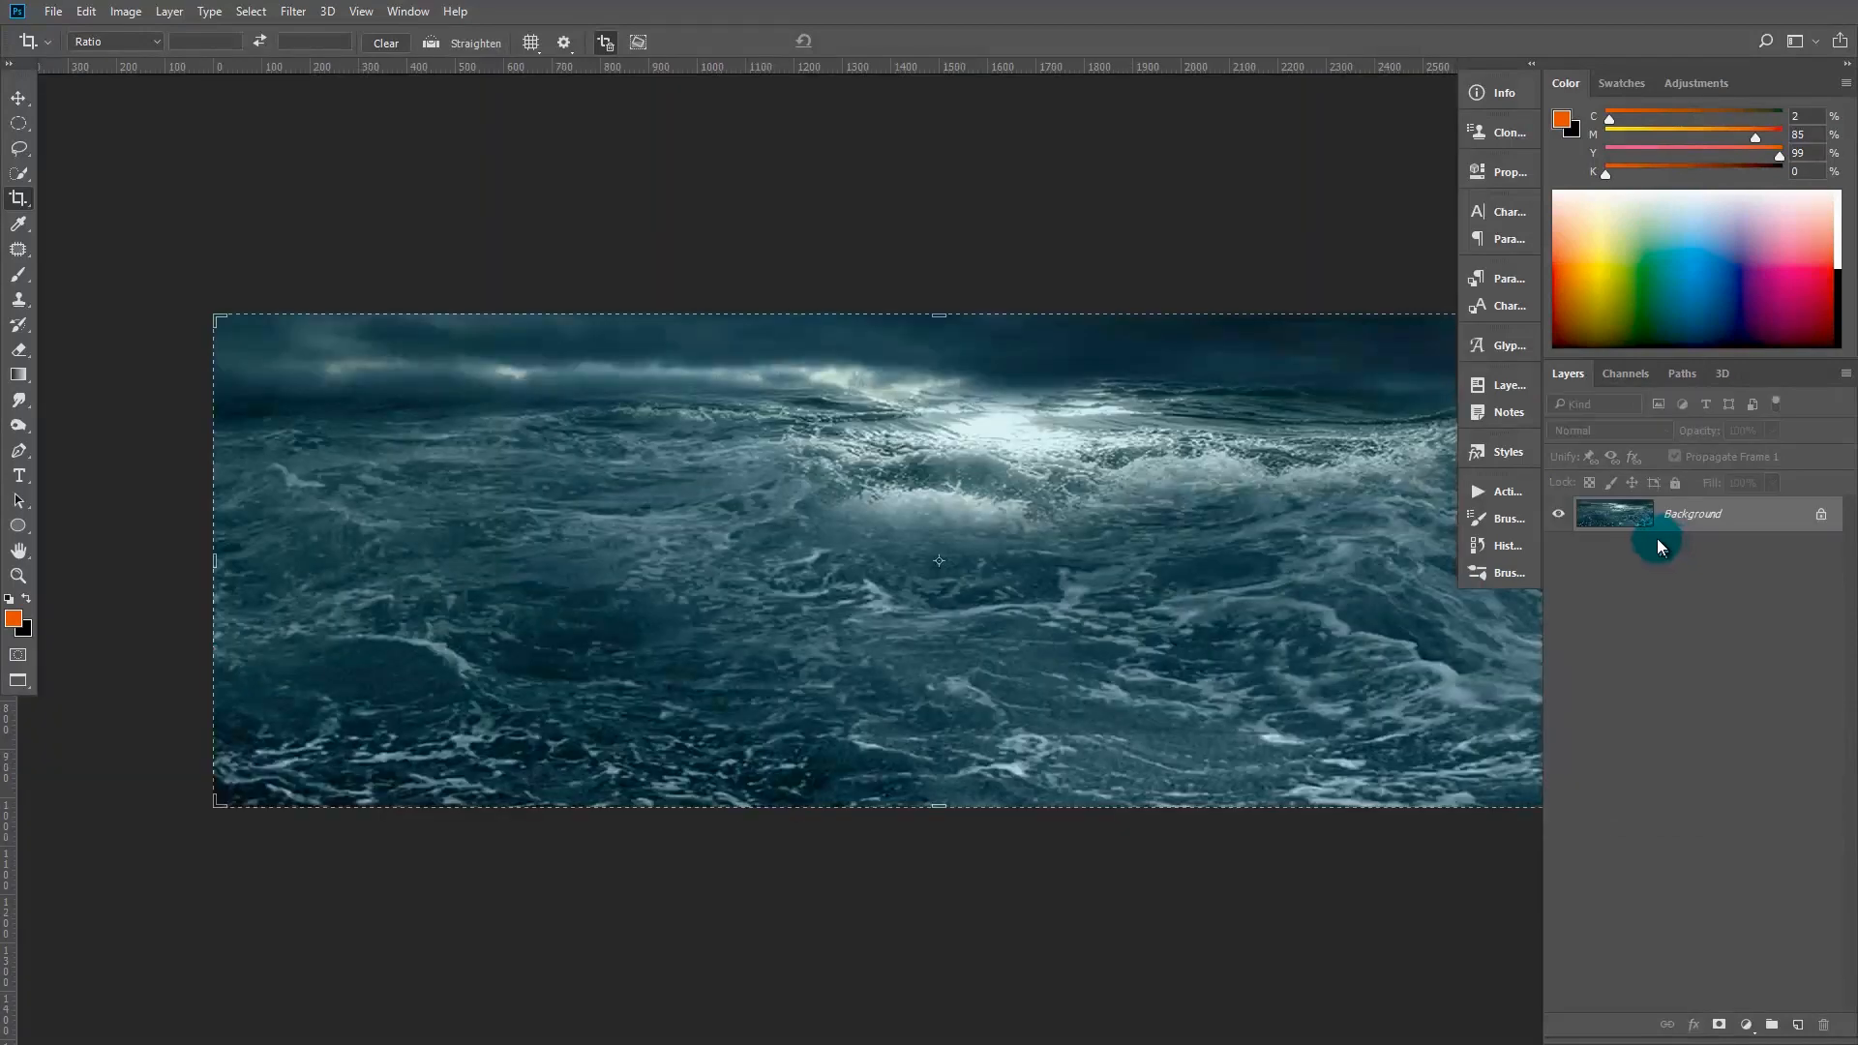
pyautogui.doubleClick(1310, 481)
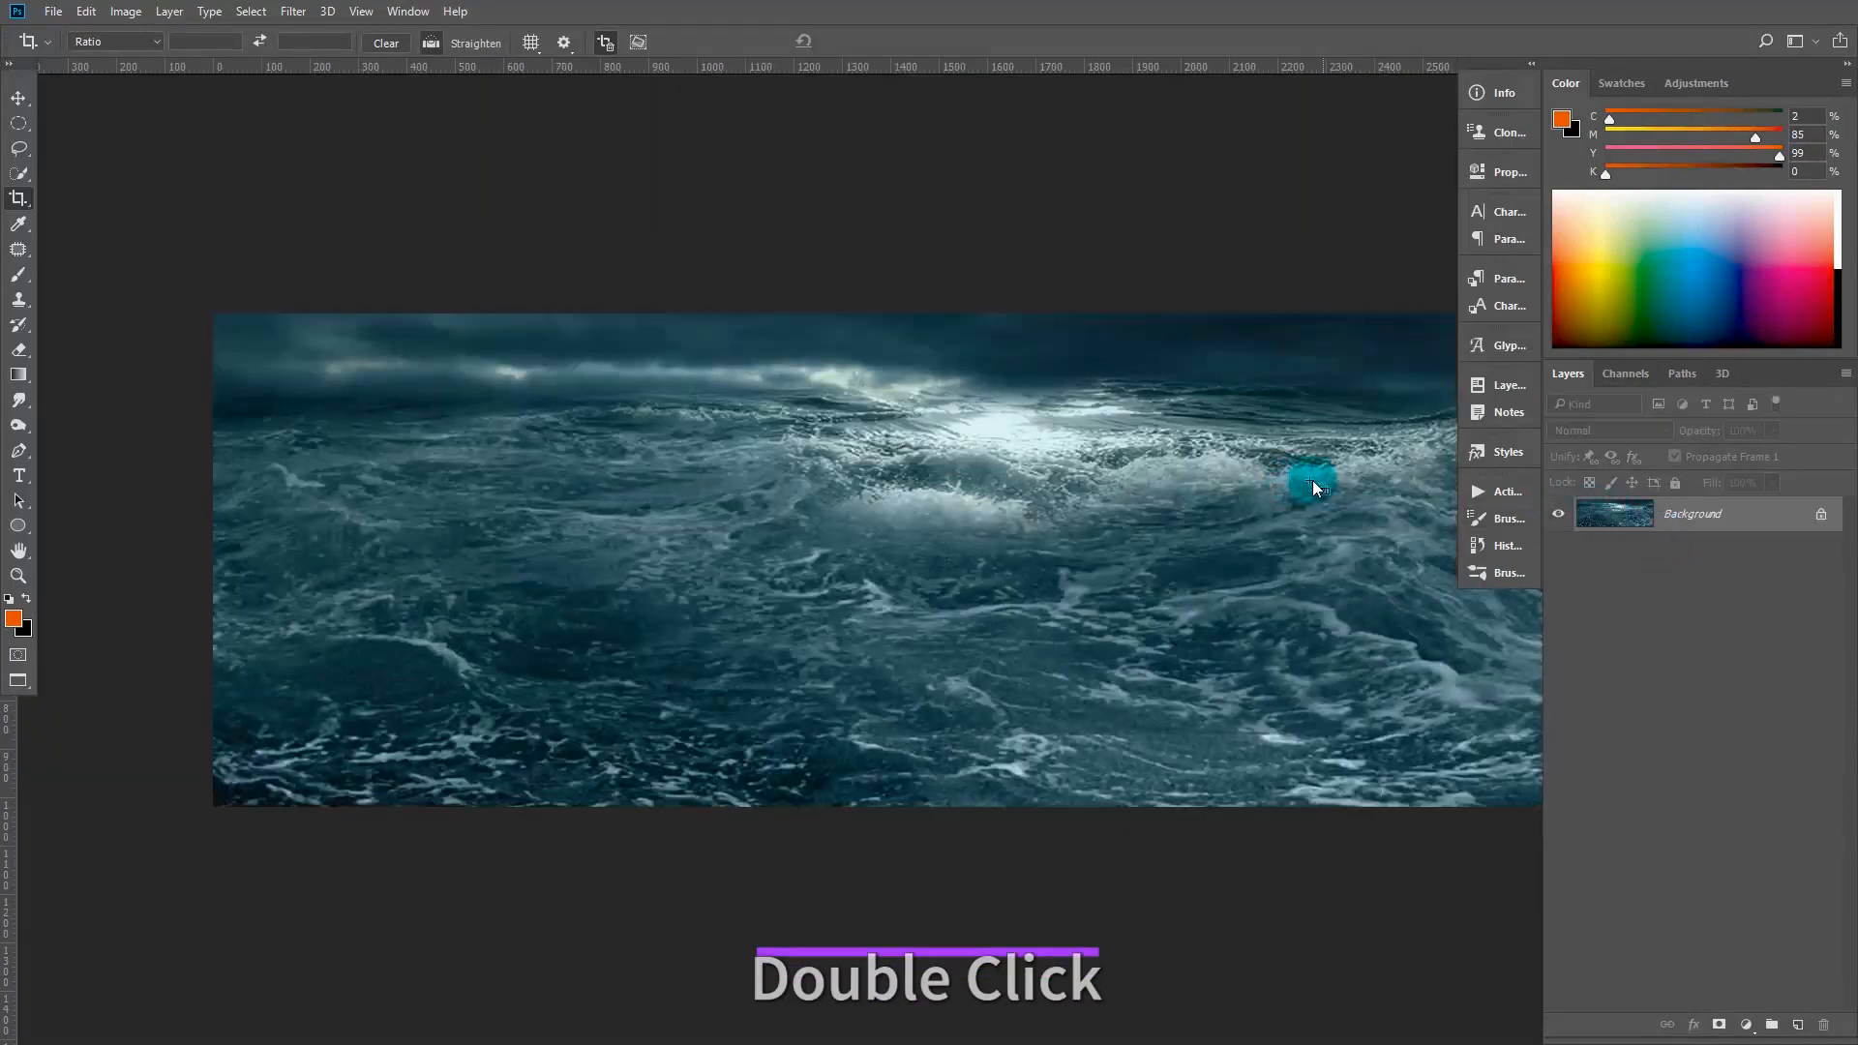
pyautogui.hotkey('ctrl', 'l')
pyautogui.moveTo(1278, 437); pyautogui.dragTo(1187, 435)
pyautogui.moveTo(1419, 436); pyautogui.dragTo(1386, 435)
pyautogui.moveTo(1235, 436); pyautogui.dragTo(1253, 434)
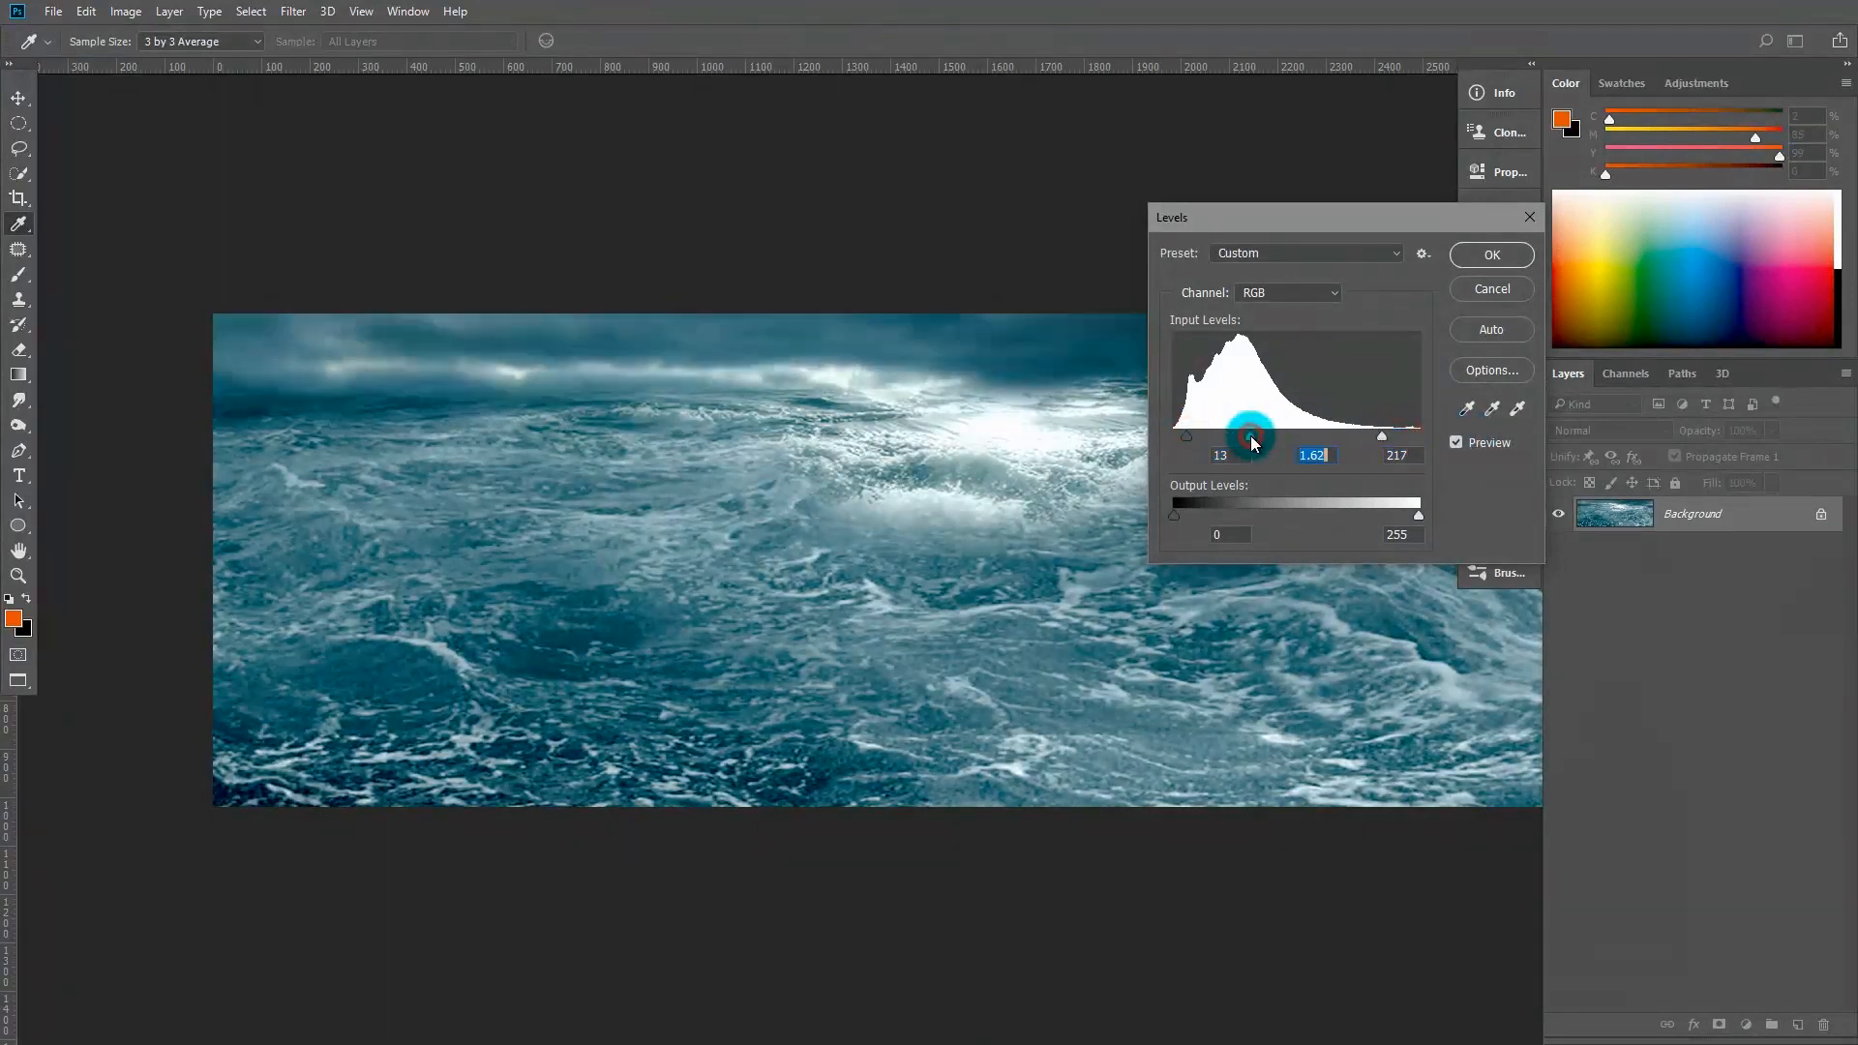
pyautogui.click(1492, 256)
pyautogui.press('c')
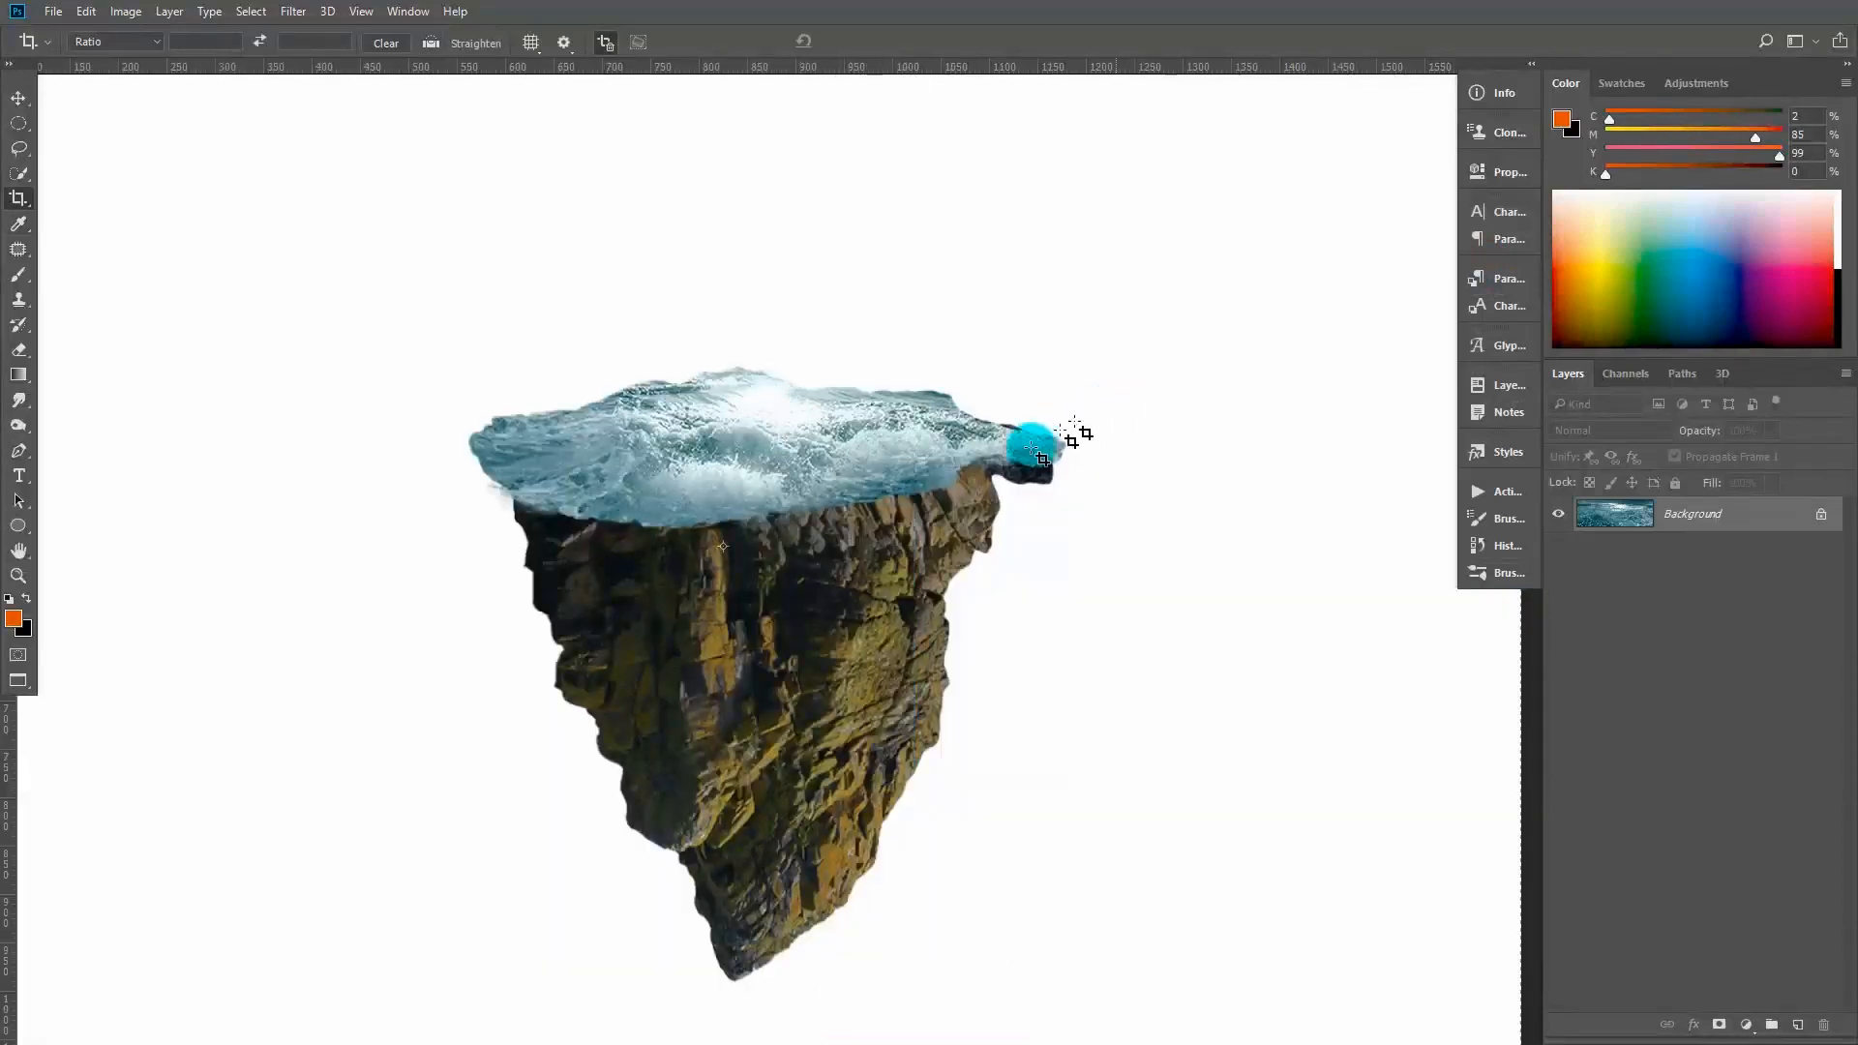
# Scale the clipped stormy sea to 27.04% width and 24.00% height and position it over the island's top
pyautogui.click(1595, 545)
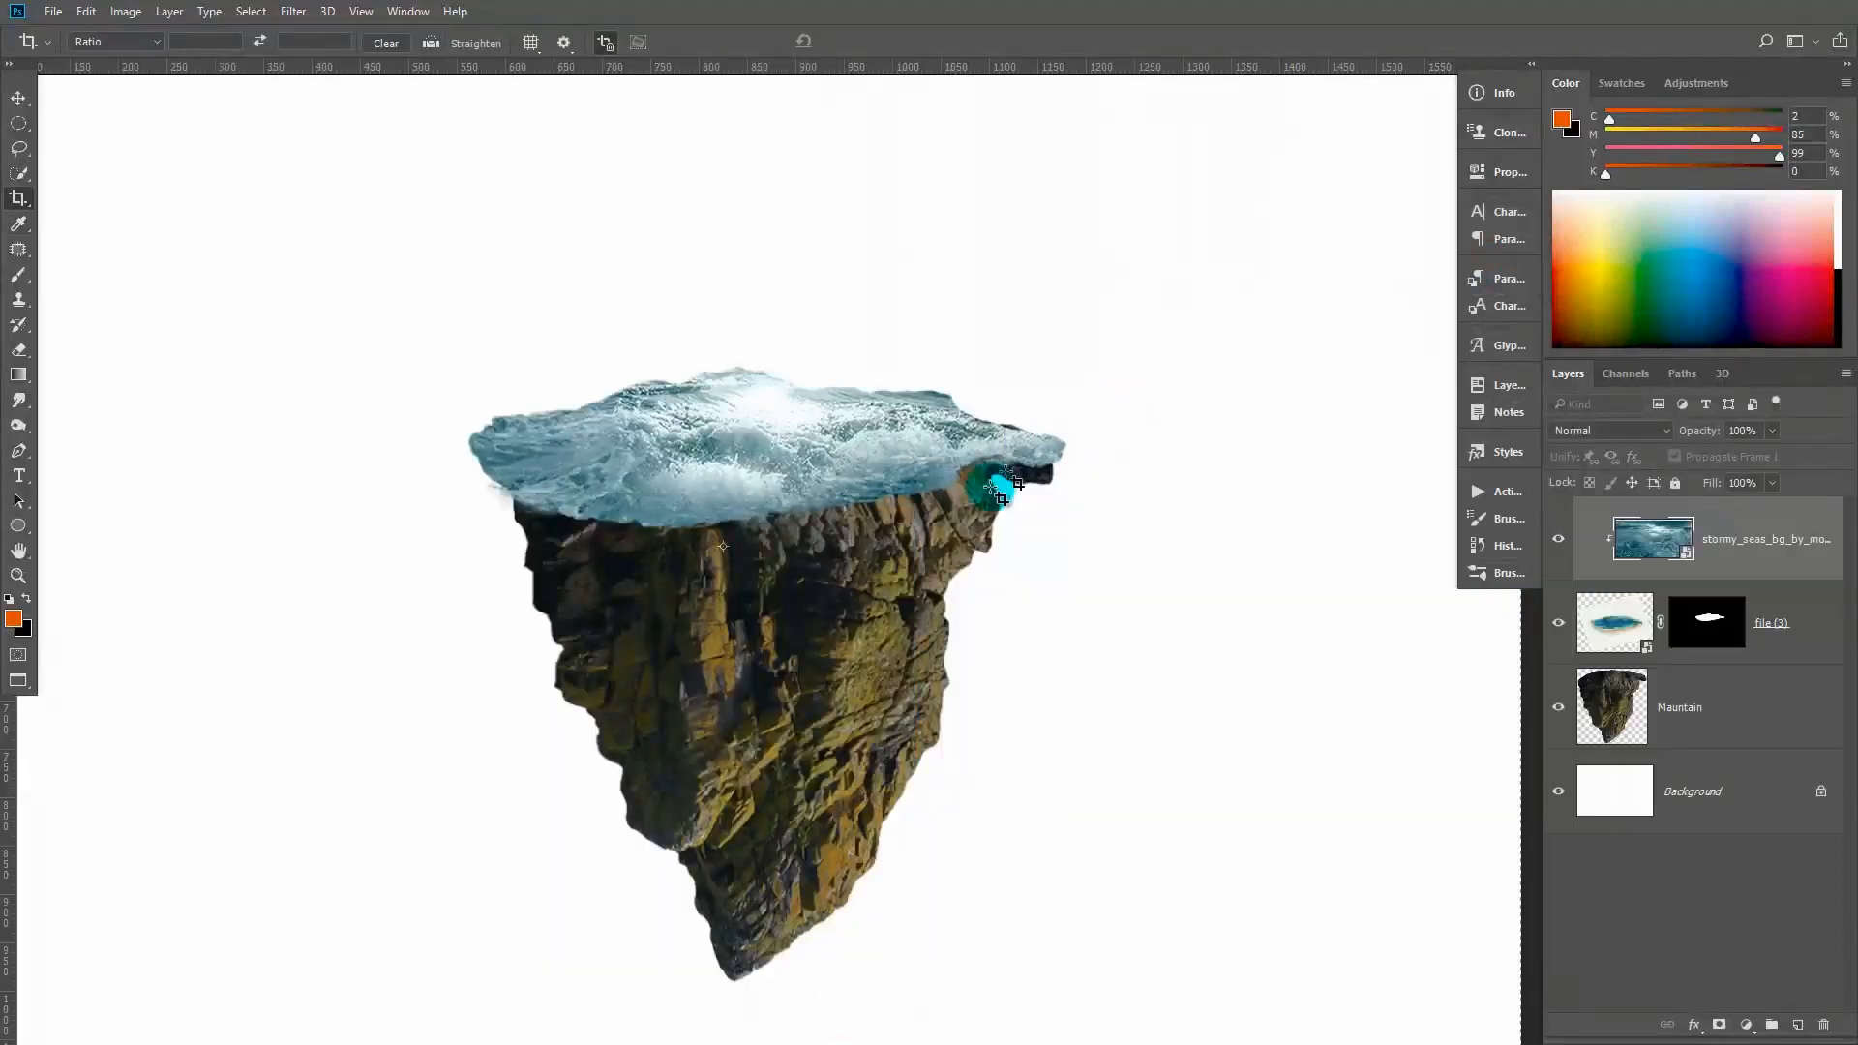
pyautogui.hotkey('ctrl', 't')
pyautogui.moveTo(1224, 784); pyautogui.dragTo(1029, 688)
pyautogui.moveTo(880, 631); pyautogui.dragTo(901, 496)
pyautogui.moveTo(1062, 248); pyautogui.dragTo(1083, 357)
pyautogui.moveTo(914, 444)
pyautogui.mouseDown()
pyautogui.moveTo(924, 481)
pyautogui.moveTo(937, 464)
pyautogui.moveTo(917, 464)
pyautogui.mouseUp()
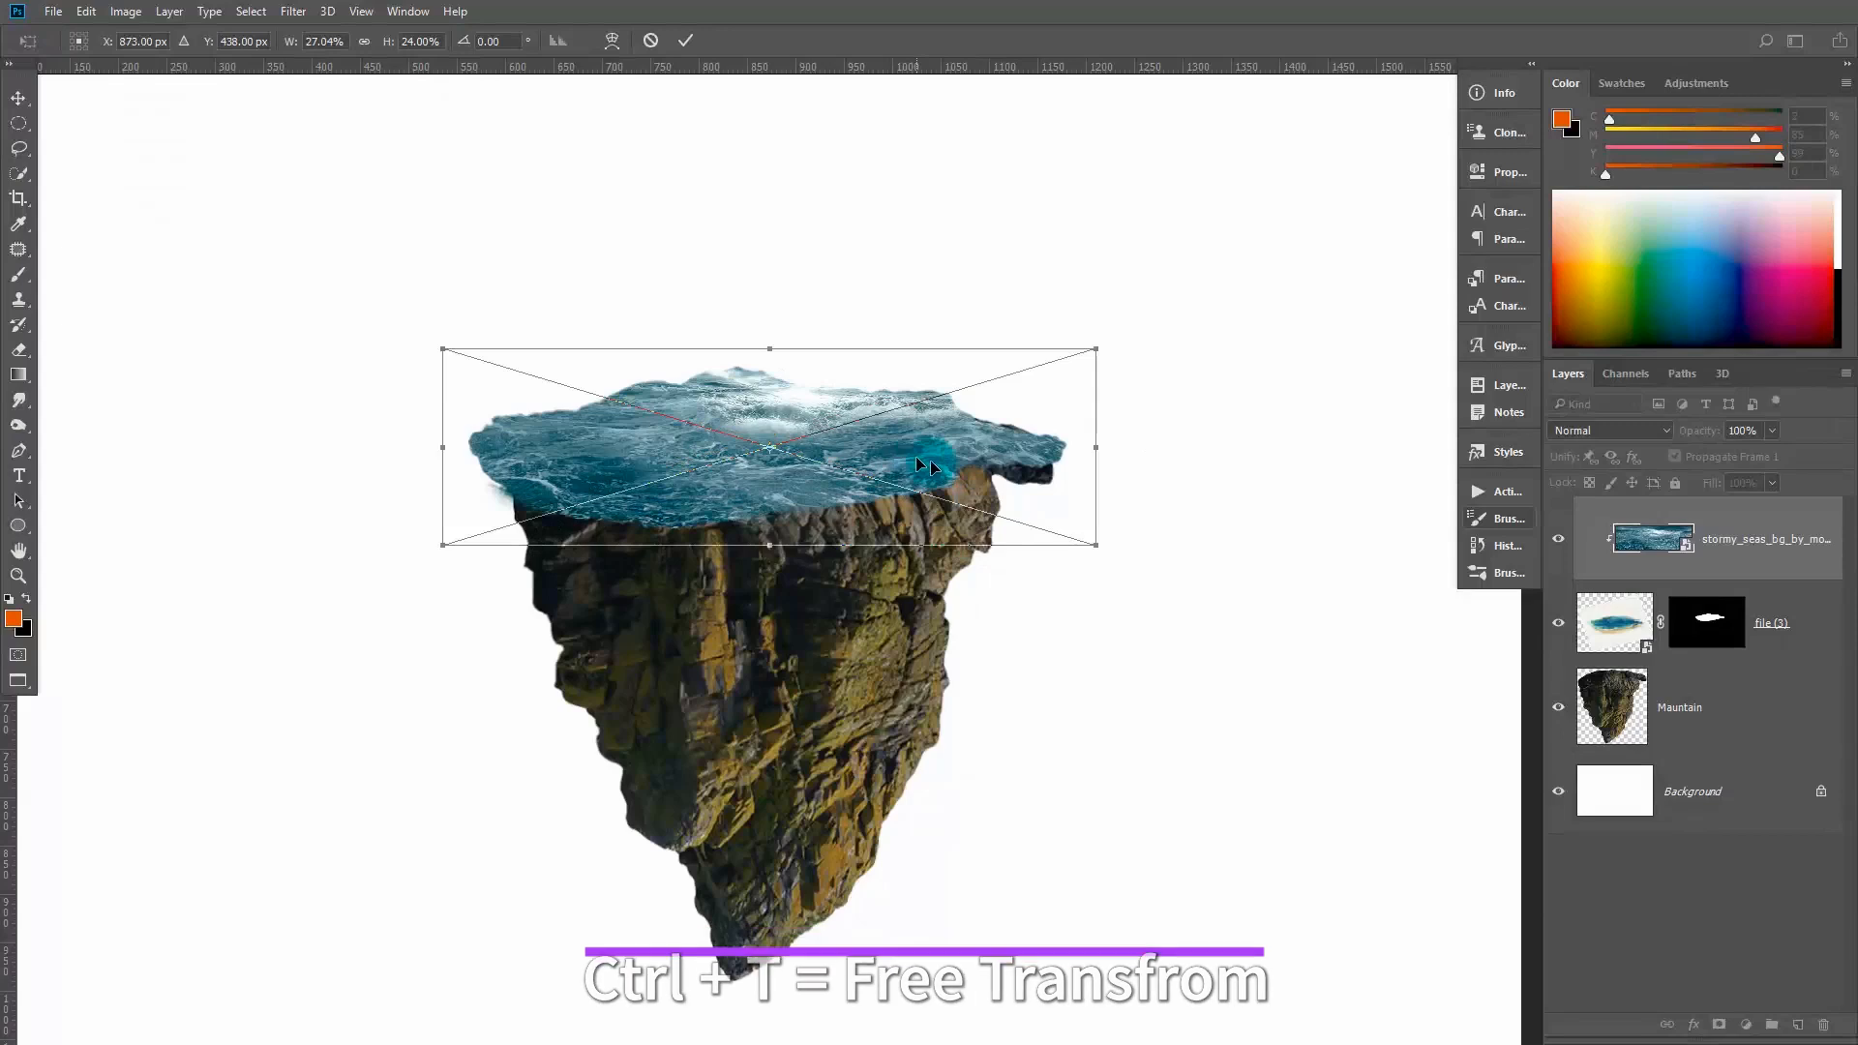
pyautogui.click(689, 47)
pyautogui.press('c')
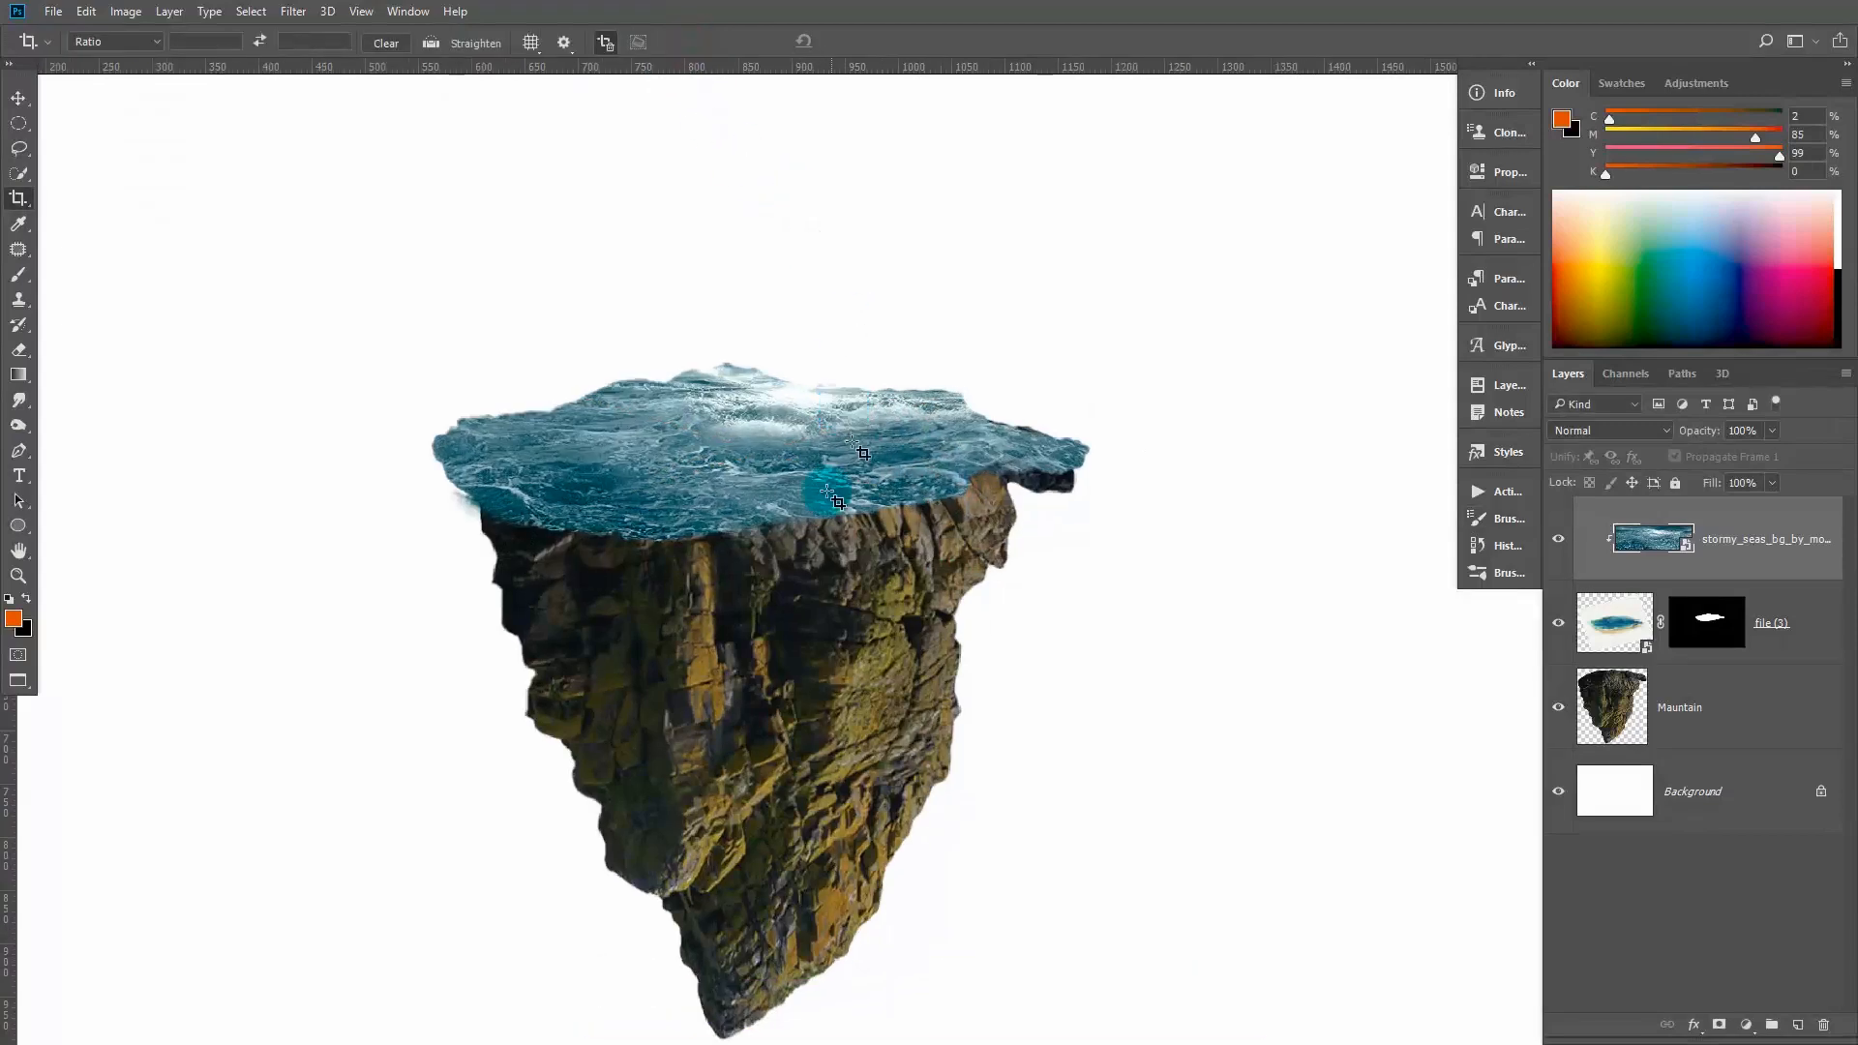
pyautogui.scroll(1, 557, 579)
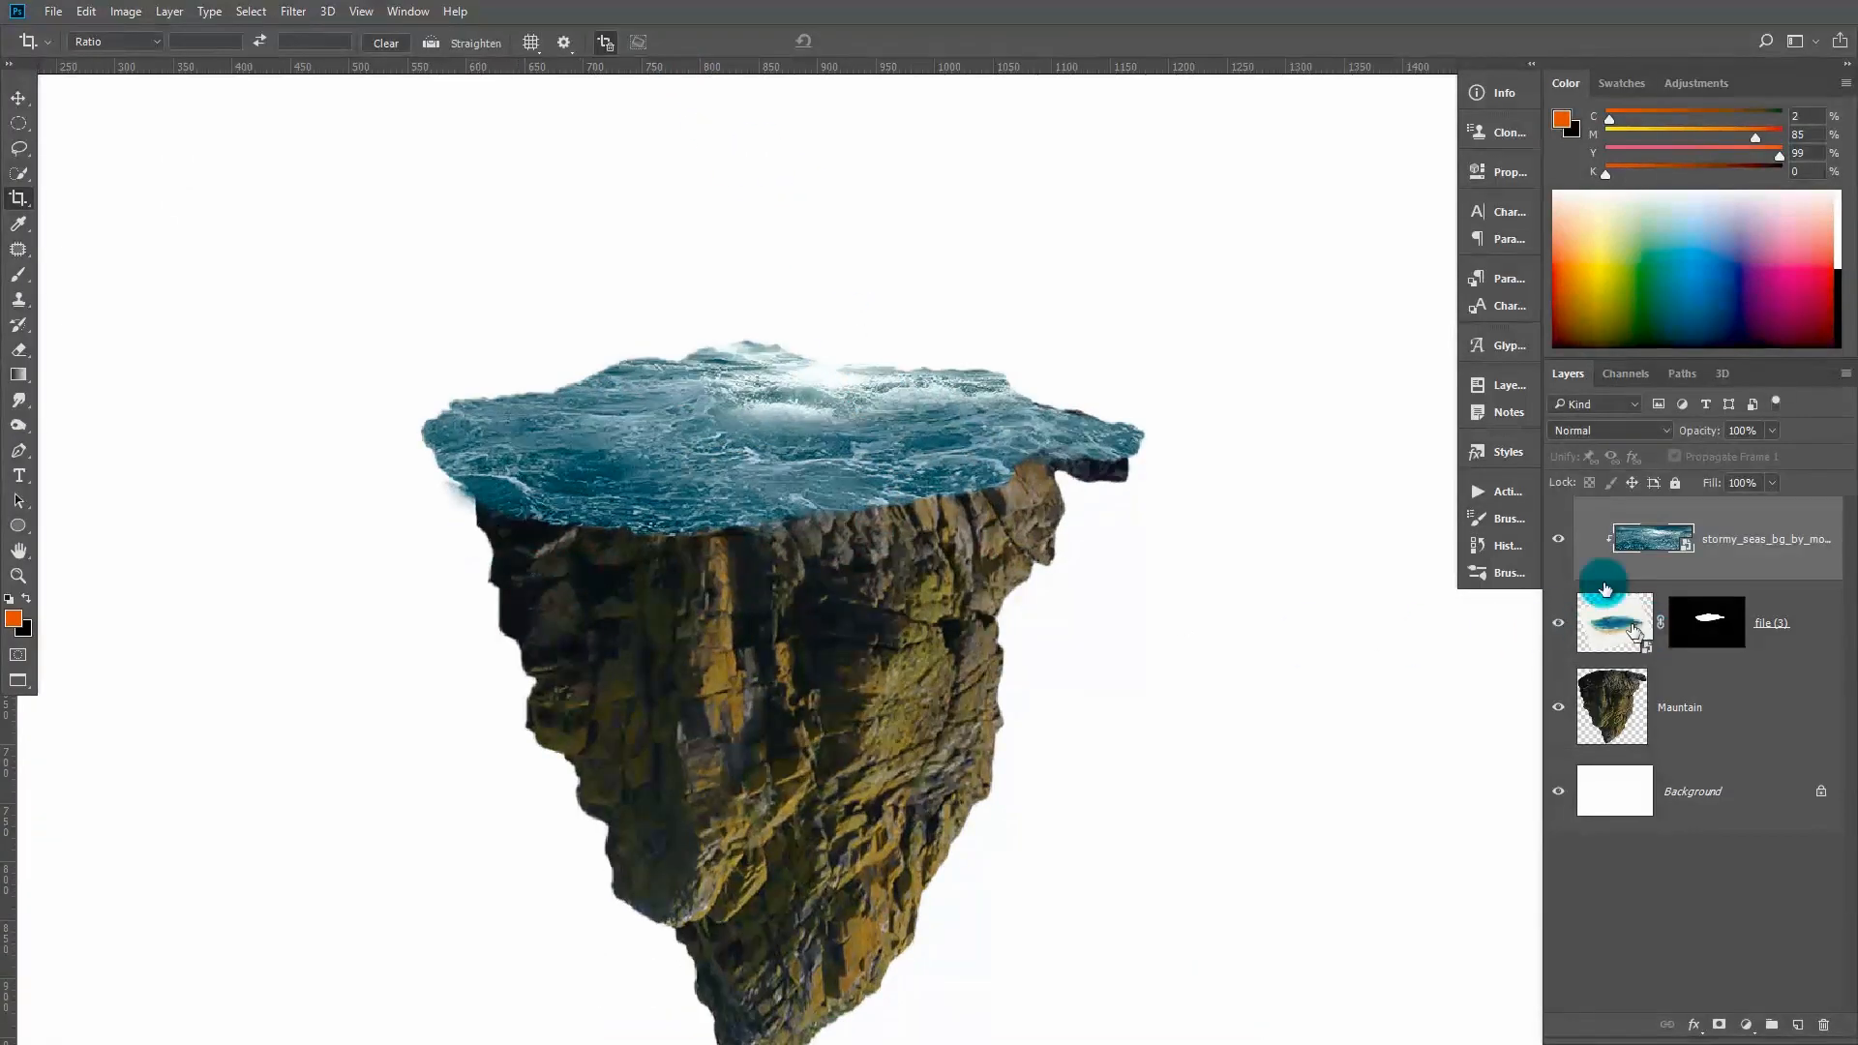
# Target the file (3) layer mask with the Brush tool and shrink the brush to a very small tip
pyautogui.click(1557, 543)
pyautogui.click(1558, 542)
pyautogui.click(1707, 628)
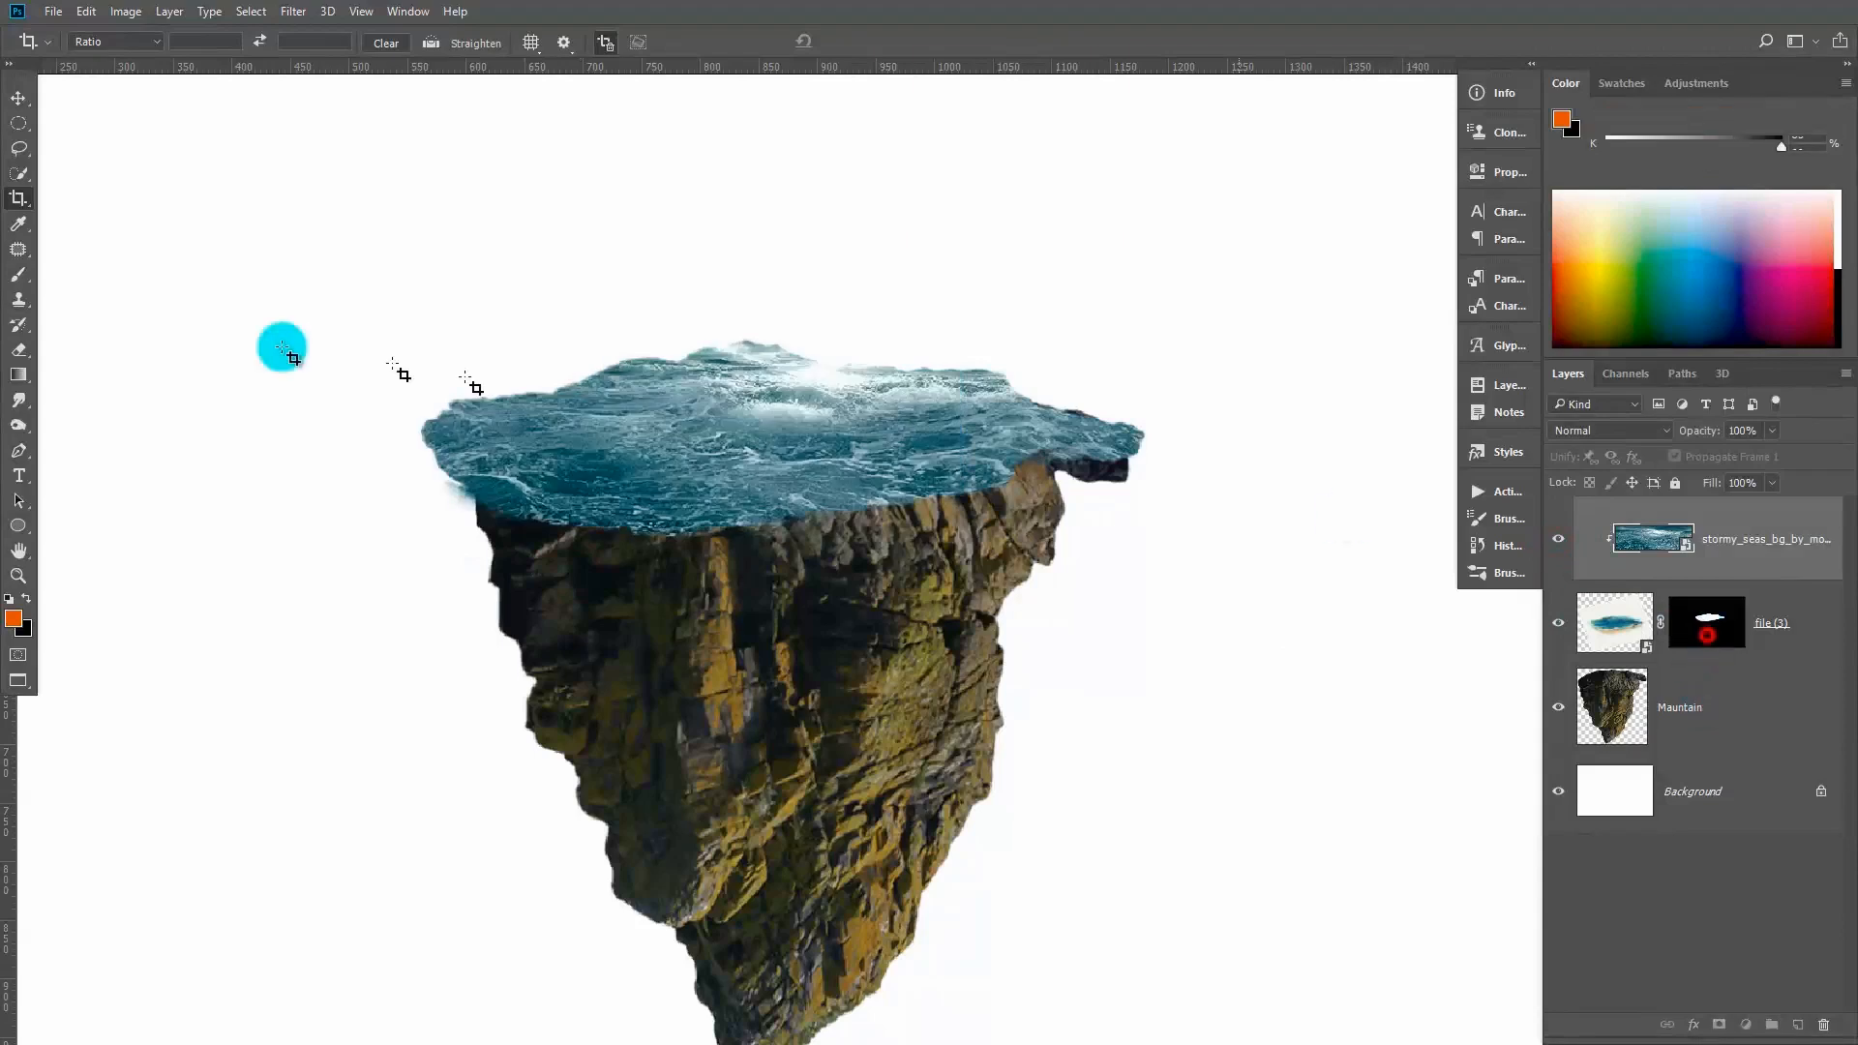
pyautogui.click(18, 275)
pyautogui.press('[')
pyautogui.press('[')
pyautogui.press('[')
pyautogui.press('[')
pyautogui.press('[')
pyautogui.press('[')
pyautogui.press('[')
pyautogui.press('[')
pyautogui.press('[')
pyautogui.press('[')
pyautogui.press('[')
pyautogui.press('[')
pyautogui.press('[')
pyautogui.press('[')
pyautogui.press('[')
pyautogui.press('[')
pyautogui.press('[')
pyautogui.press('[')
pyautogui.press('[')
pyautogui.press('[')
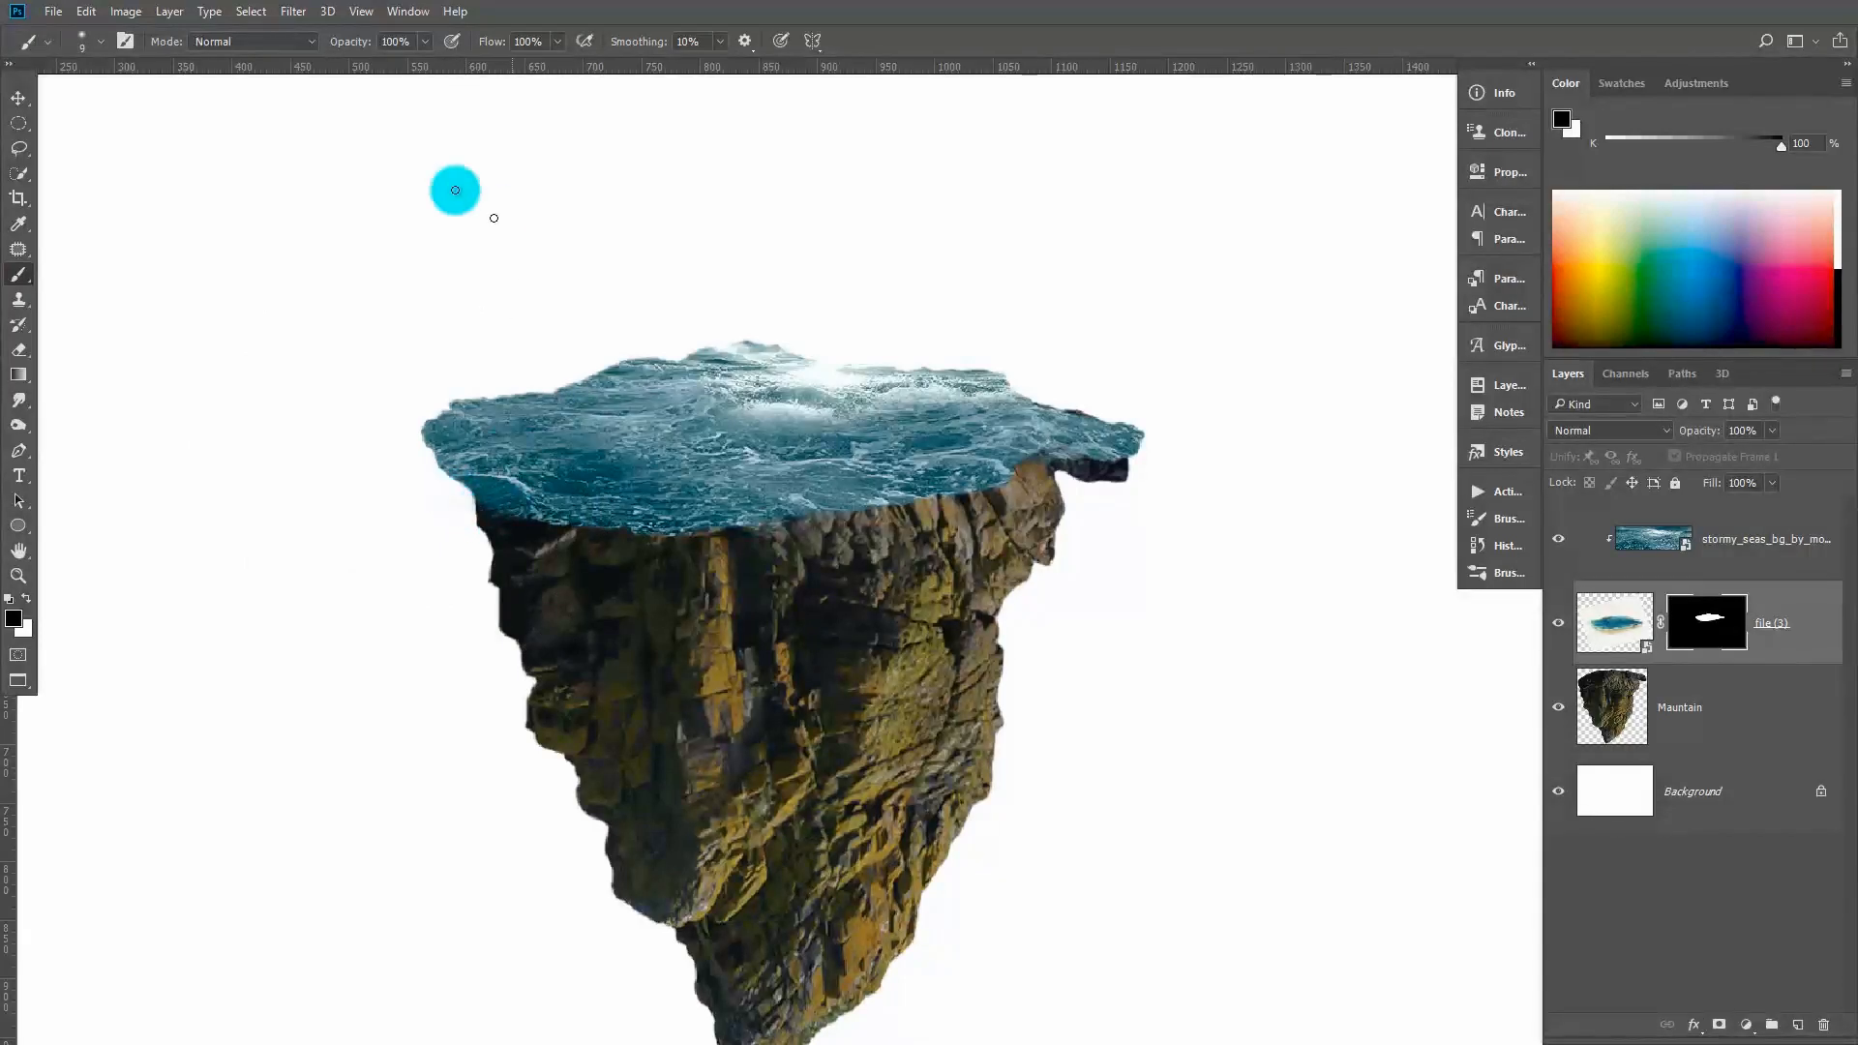
pyautogui.click(87, 11)
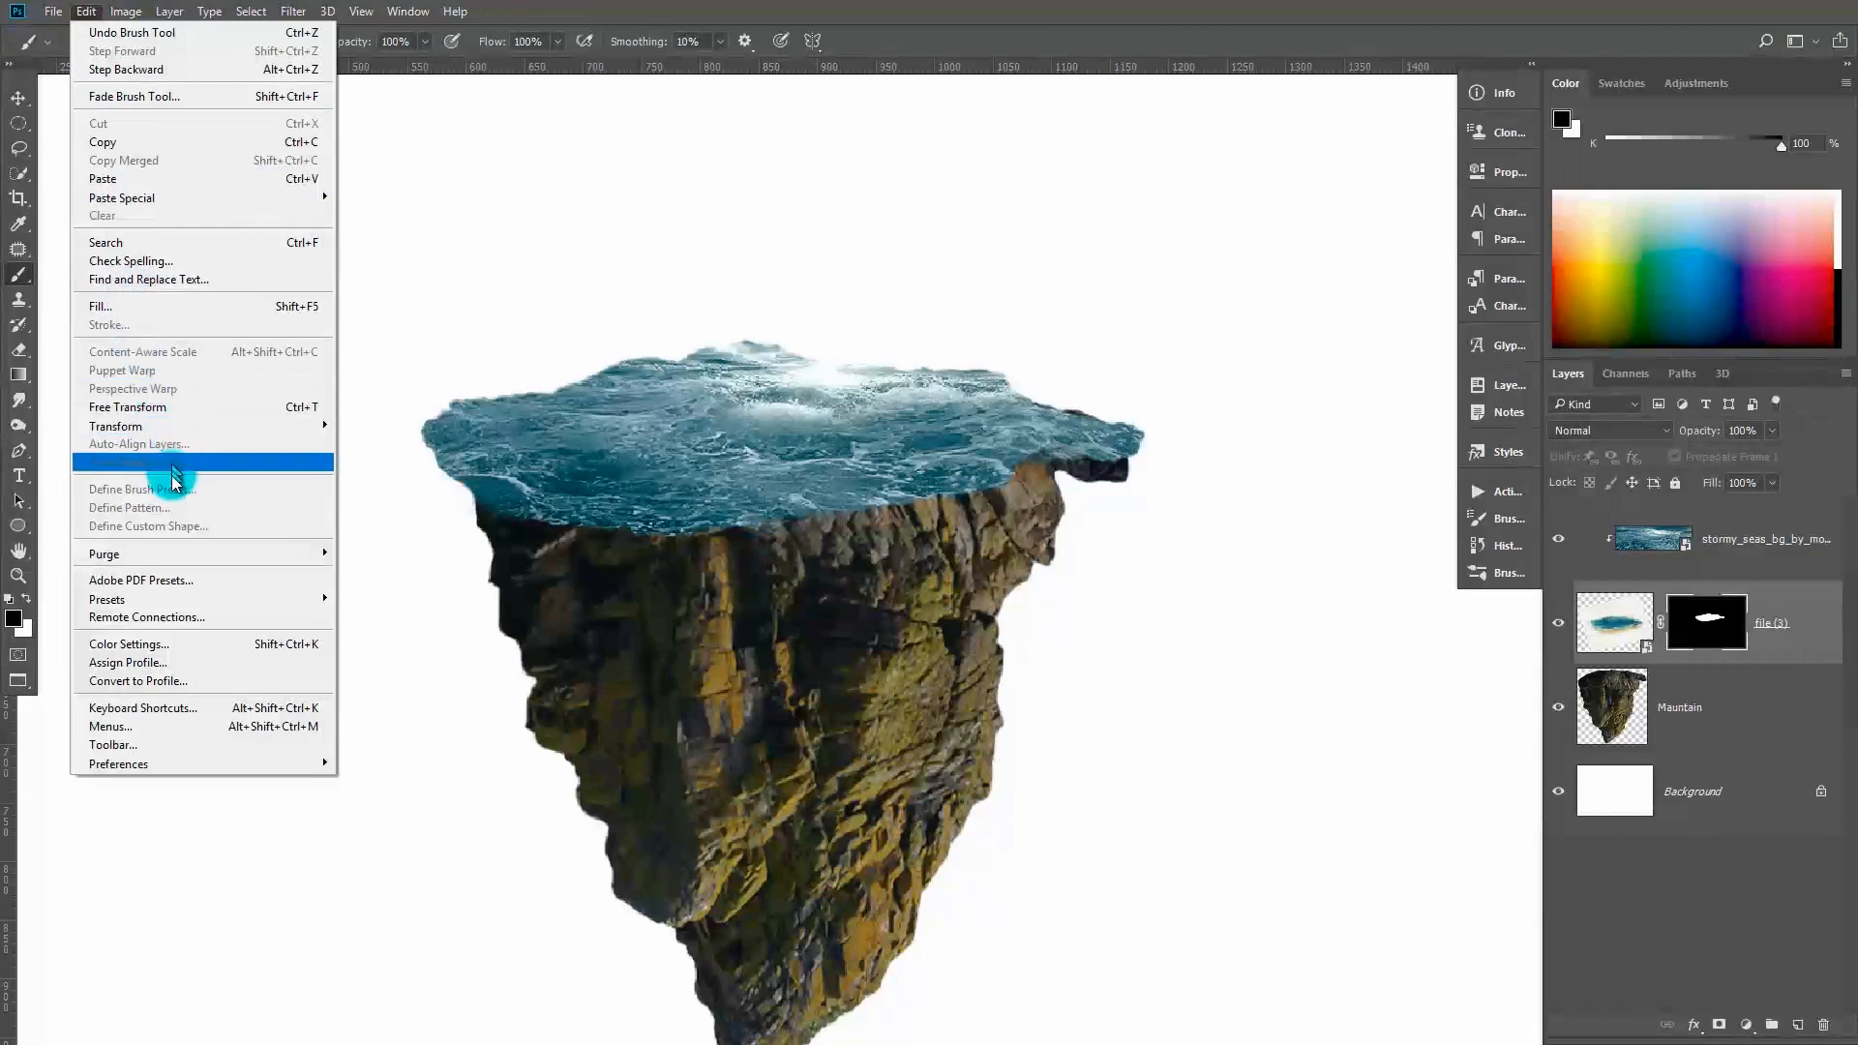
pyautogui.click(561, 8)
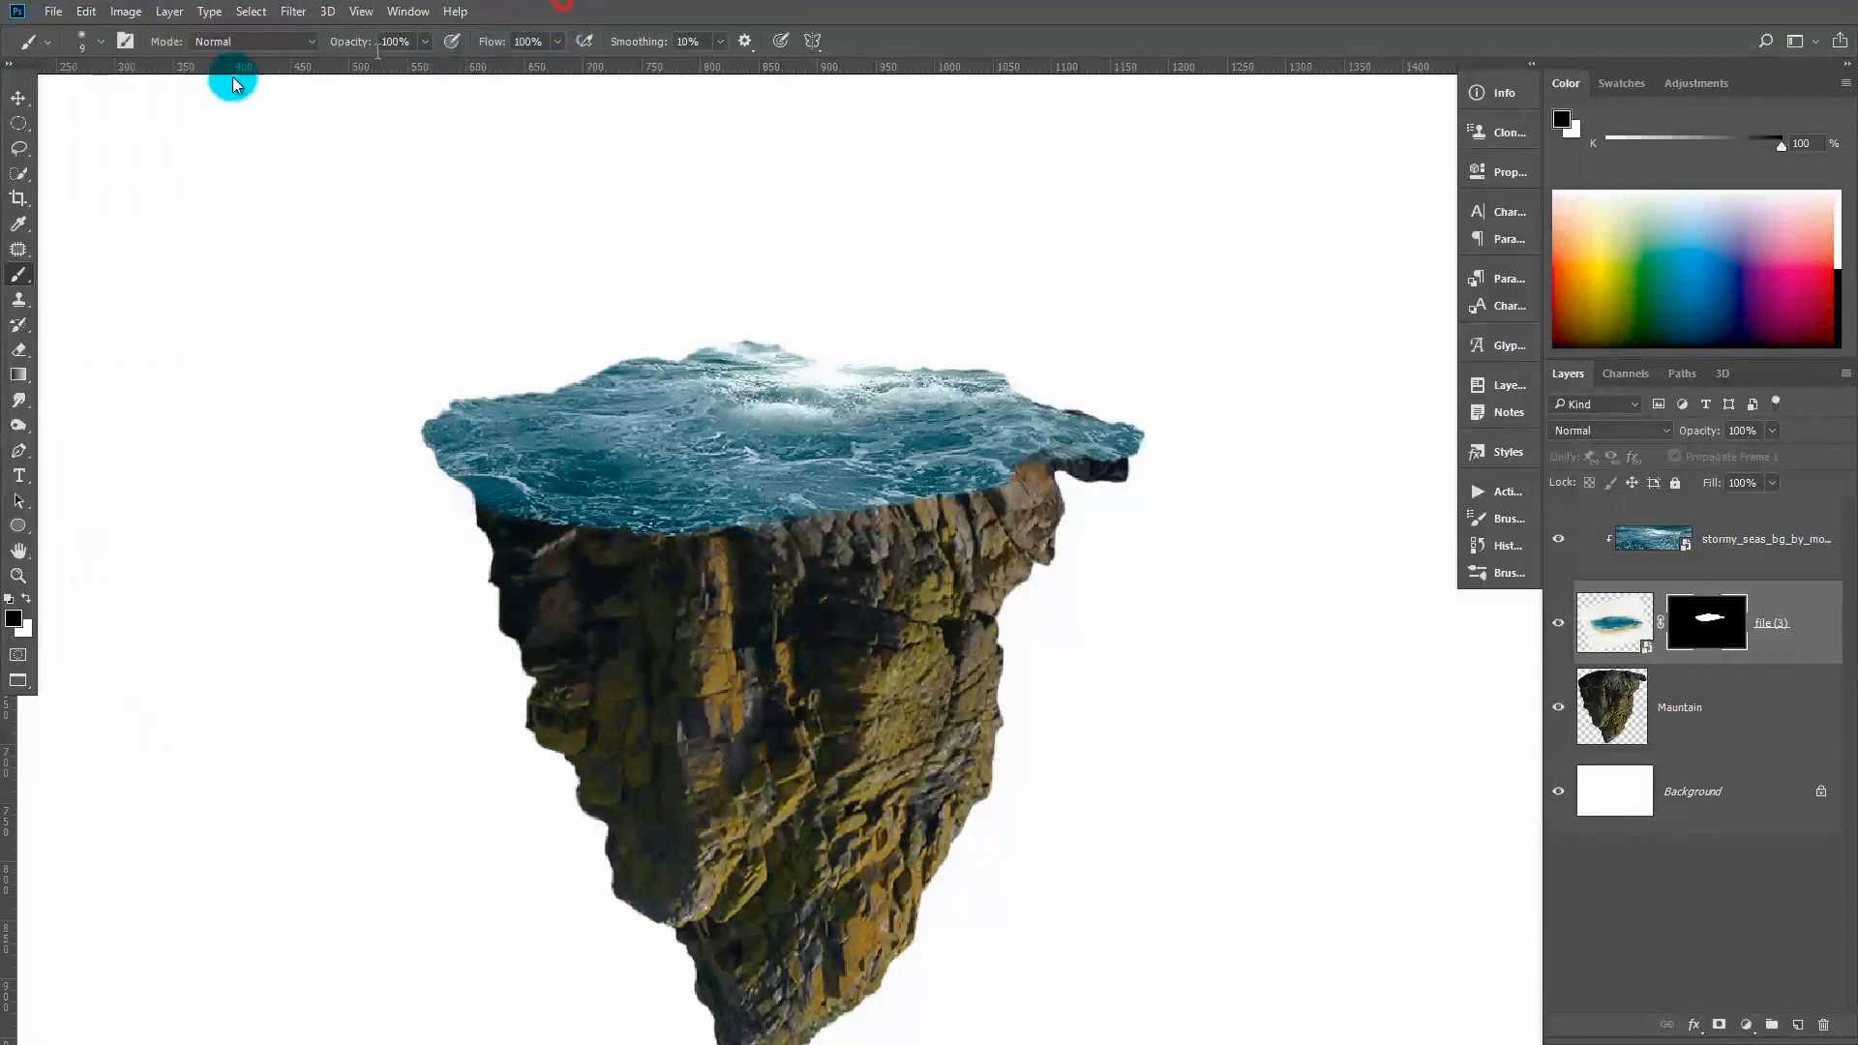
pyautogui.scroll(-2, 848, 342)
# Place the embedded Nature Islands Stone rock in the sea photo in the composition
pyautogui.click(54, 11)
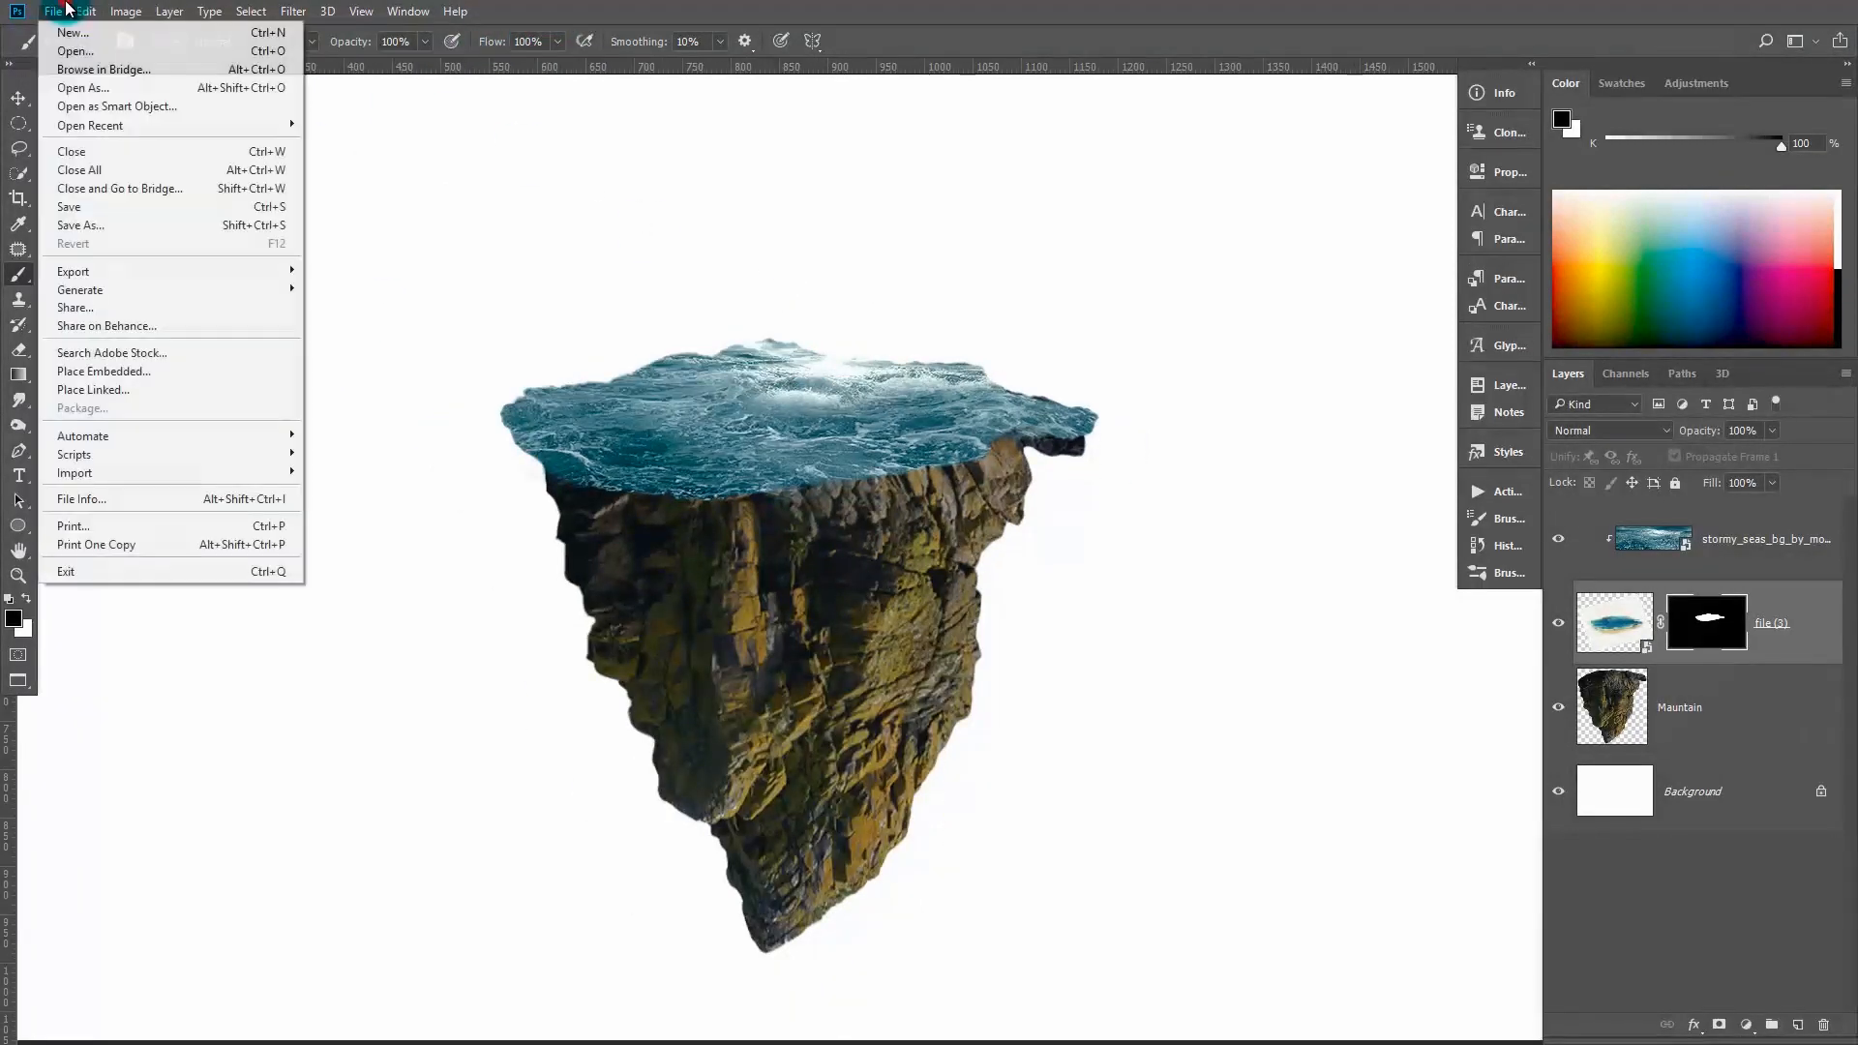
pyautogui.click(106, 371)
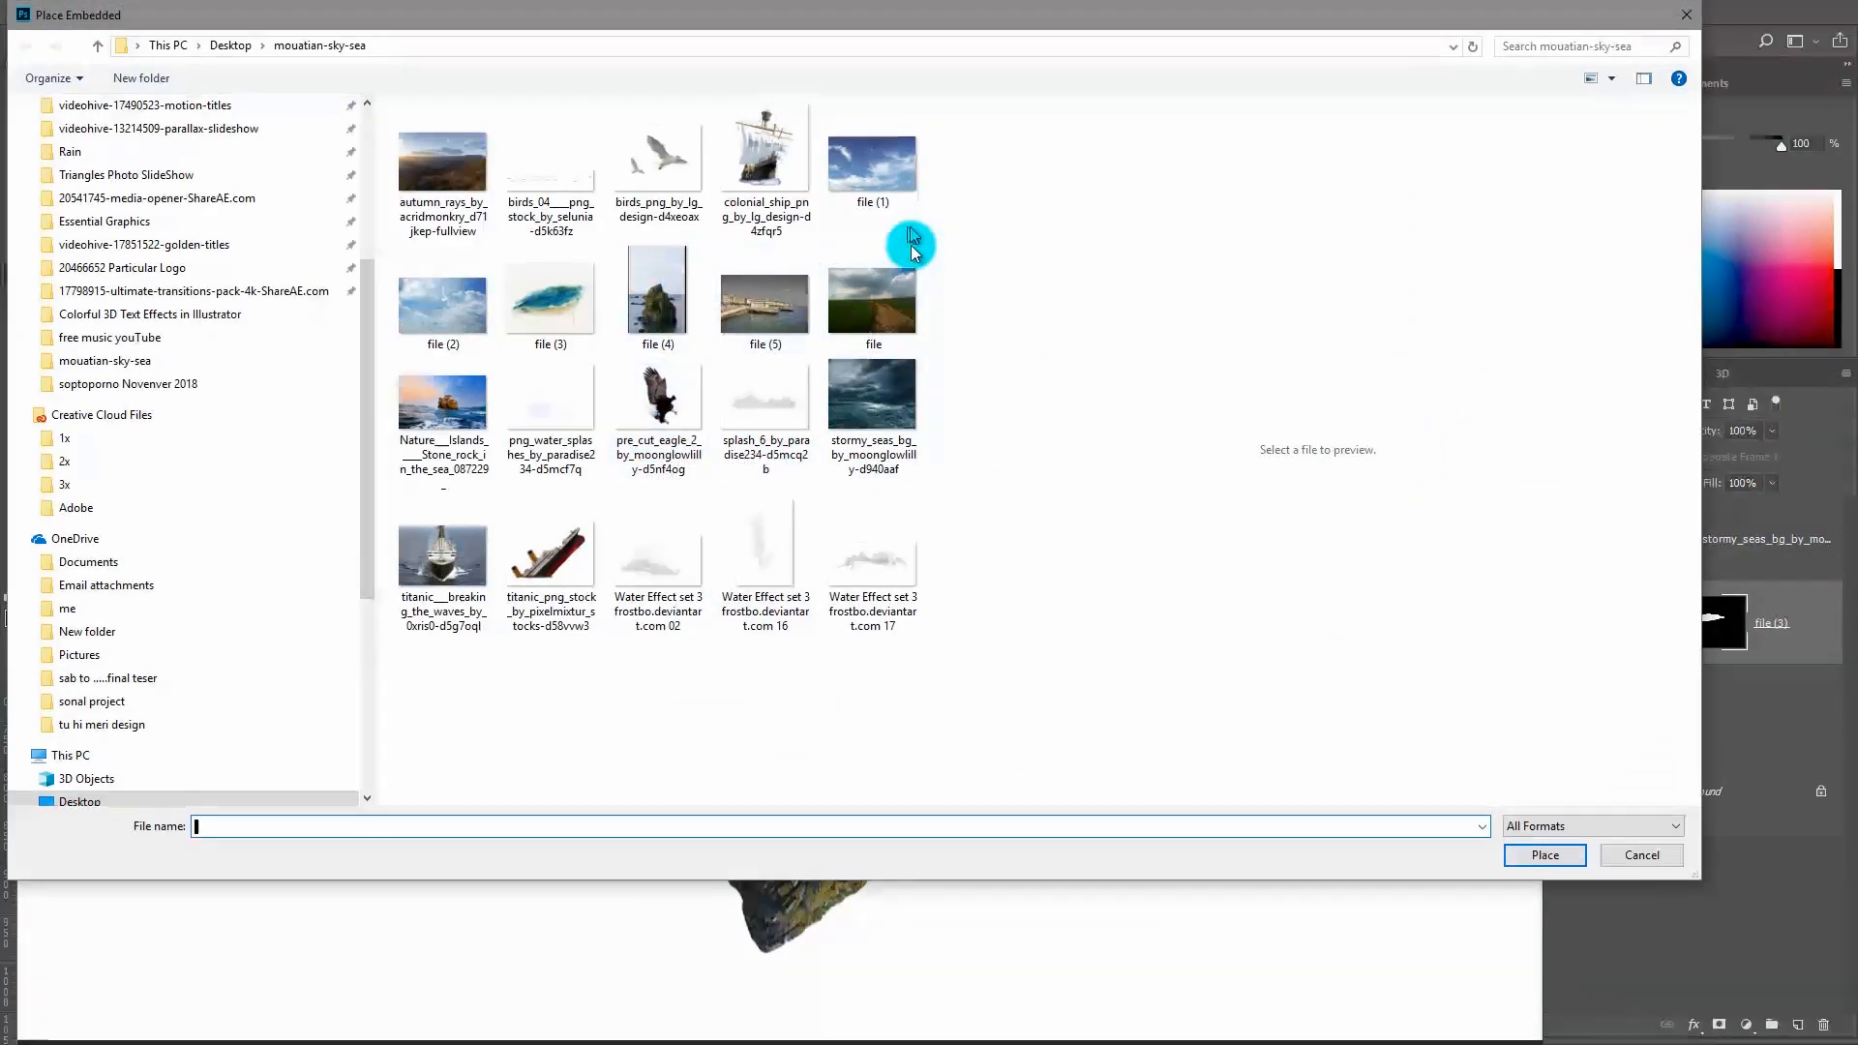
pyautogui.click(442, 402)
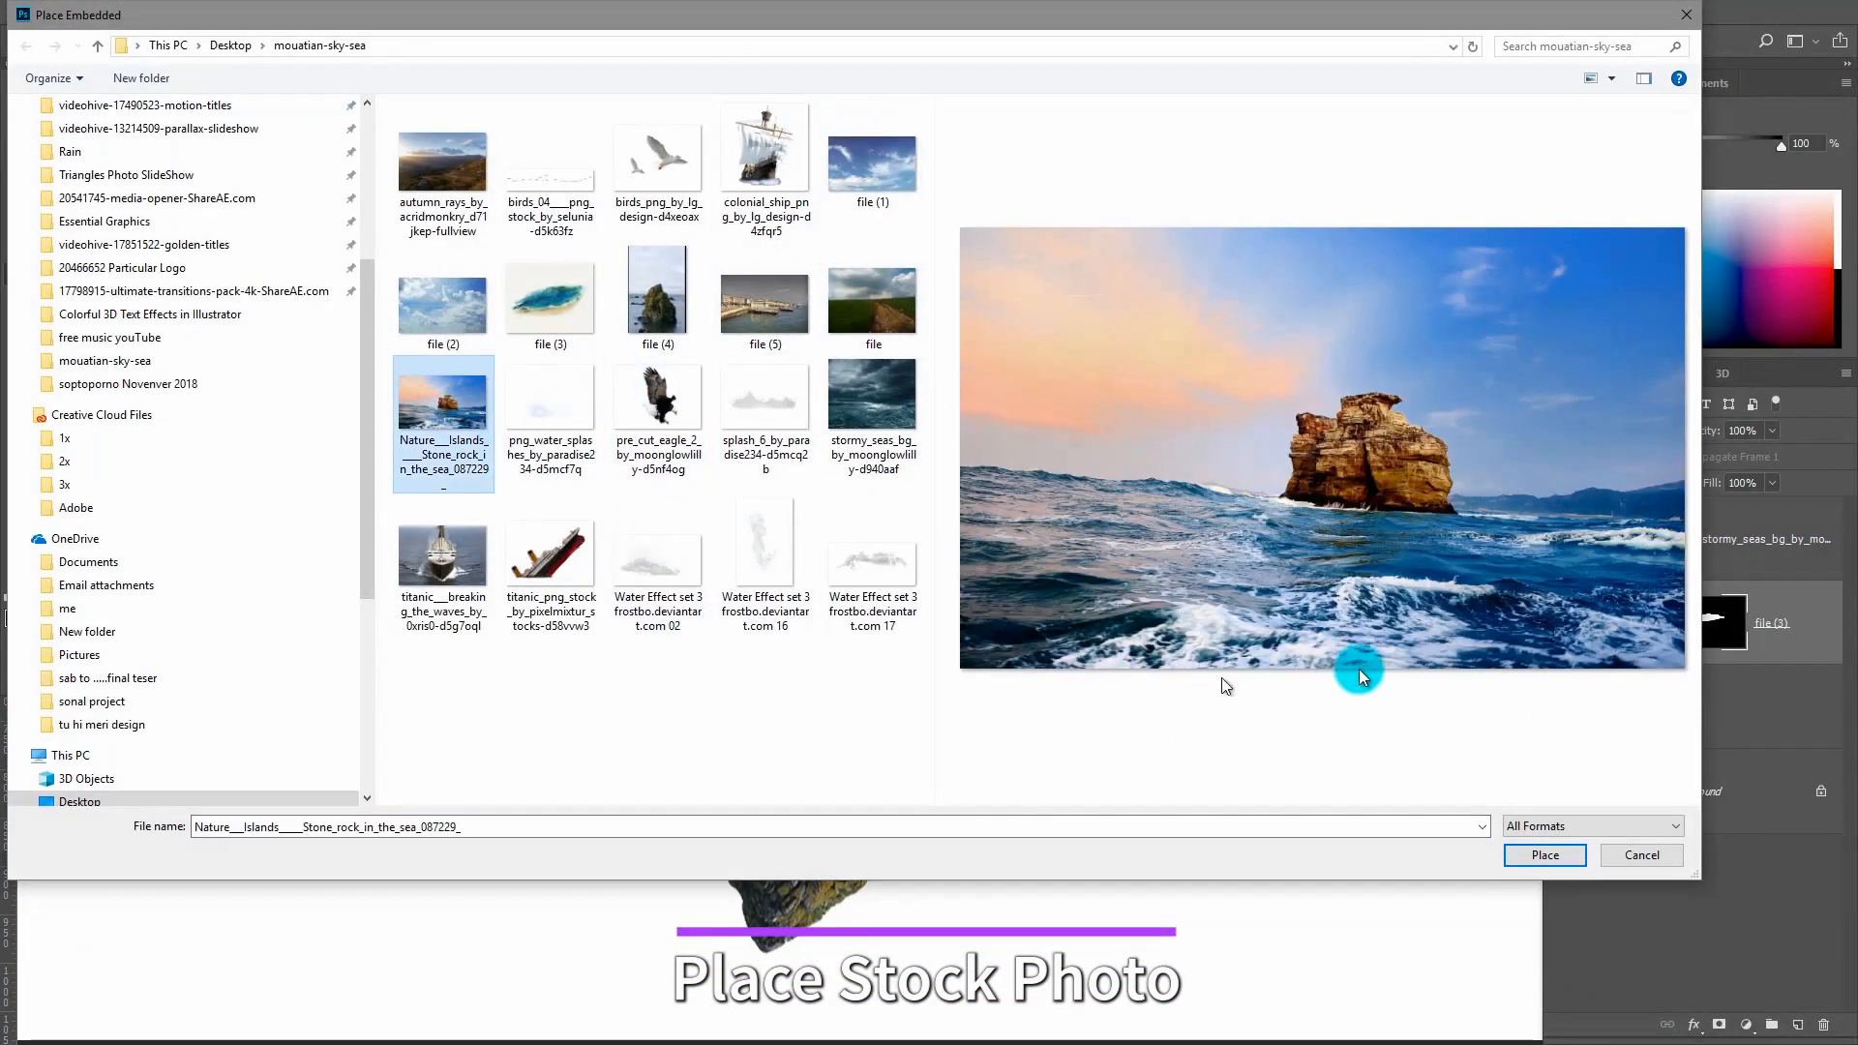
pyautogui.click(1546, 855)
pyautogui.click(683, 41)
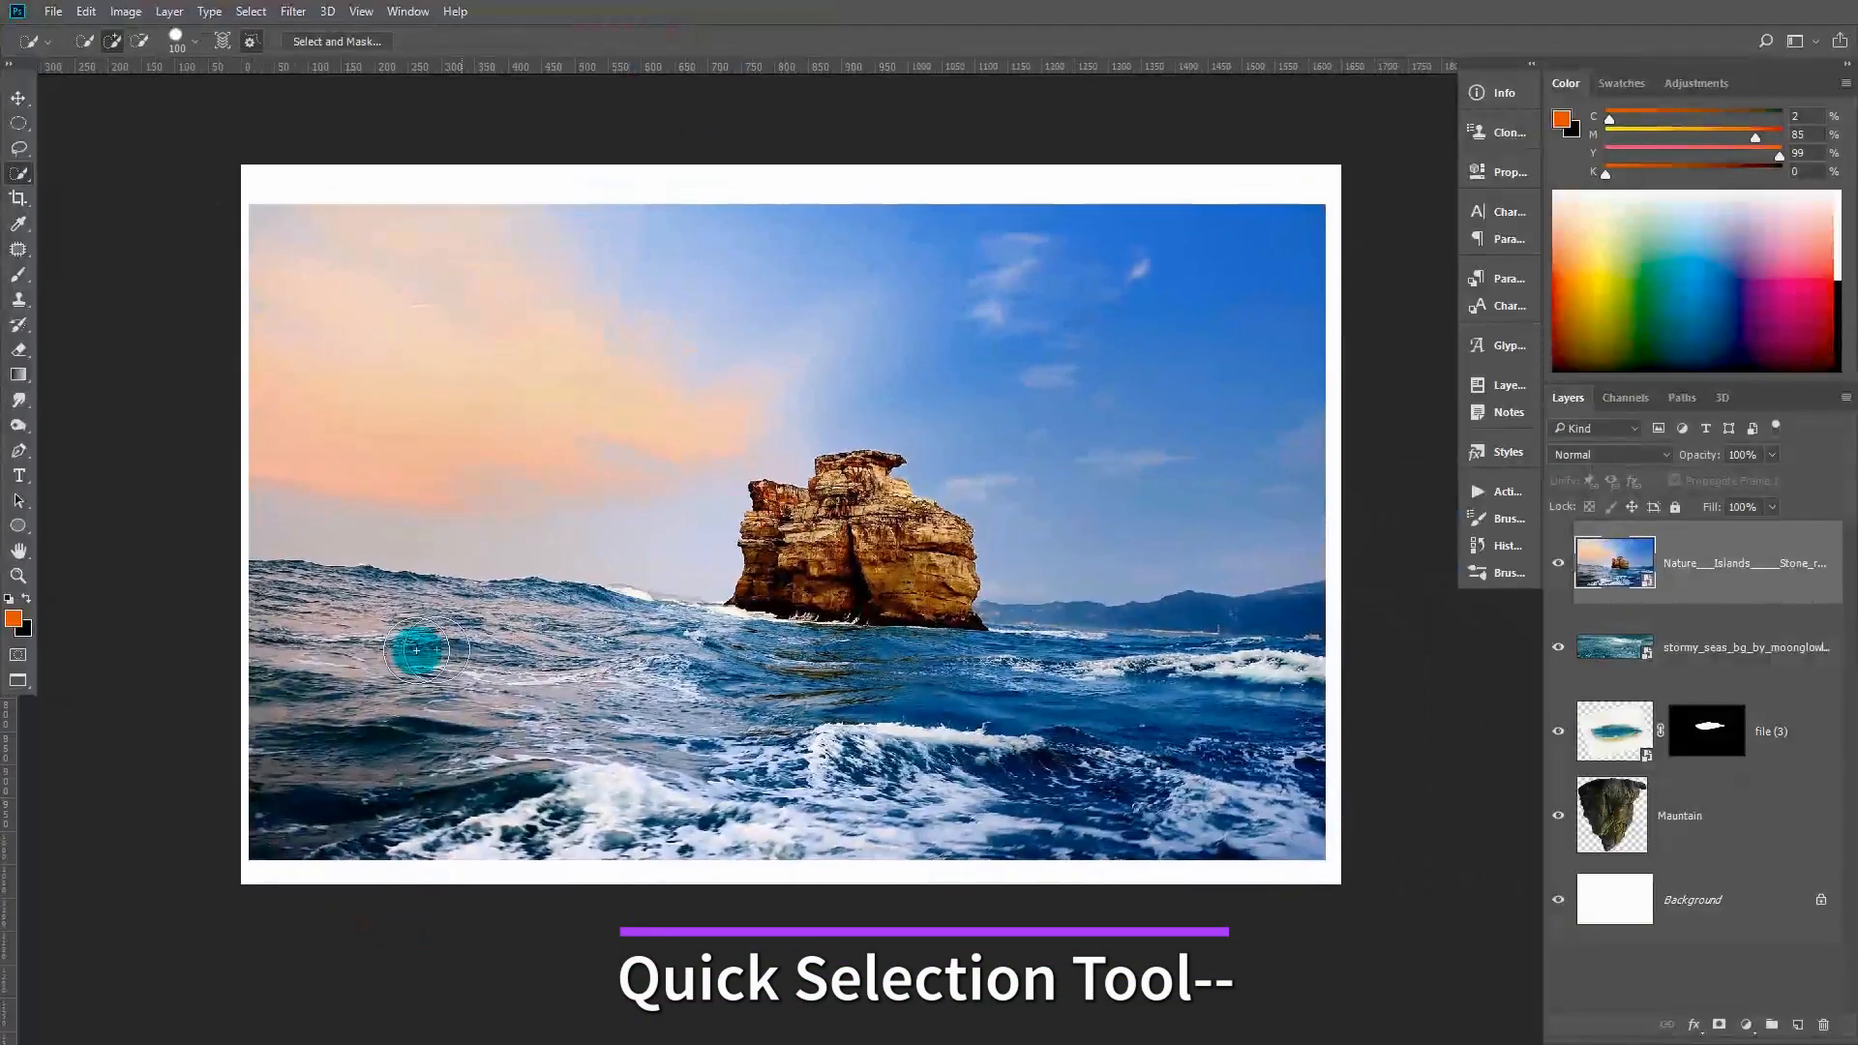
# Select the sea in the rock photo with Quick Selection and exclude the distant hills in Select and Mask
pyautogui.moveTo(1028, 689)
pyautogui.mouseDown()
pyautogui.moveTo(1196, 706)
pyautogui.moveTo(1289, 672)
pyautogui.moveTo(838, 667)
pyautogui.moveTo(574, 610)
pyautogui.moveTo(336, 714)
pyautogui.moveTo(322, 788)
pyautogui.moveTo(674, 818)
pyautogui.moveTo(1281, 826)
pyautogui.moveTo(1265, 788)
pyautogui.mouseUp()
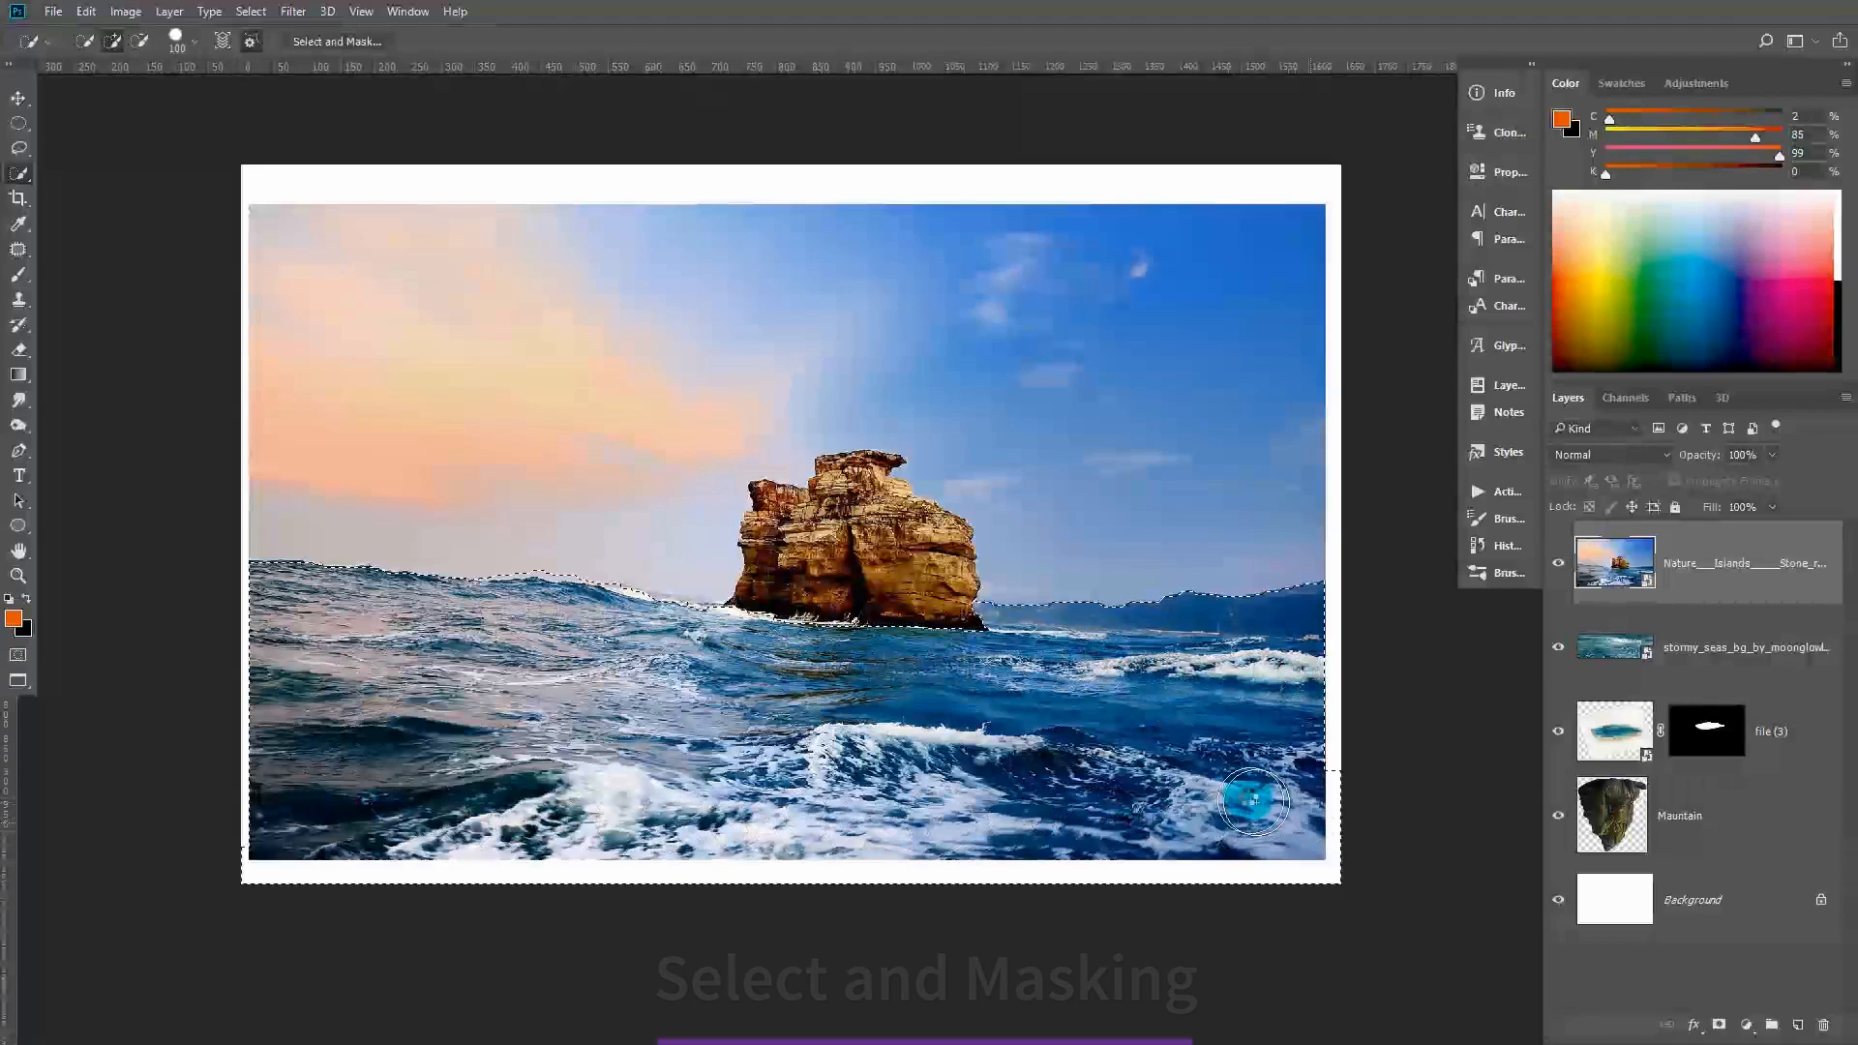
pyautogui.click(329, 42)
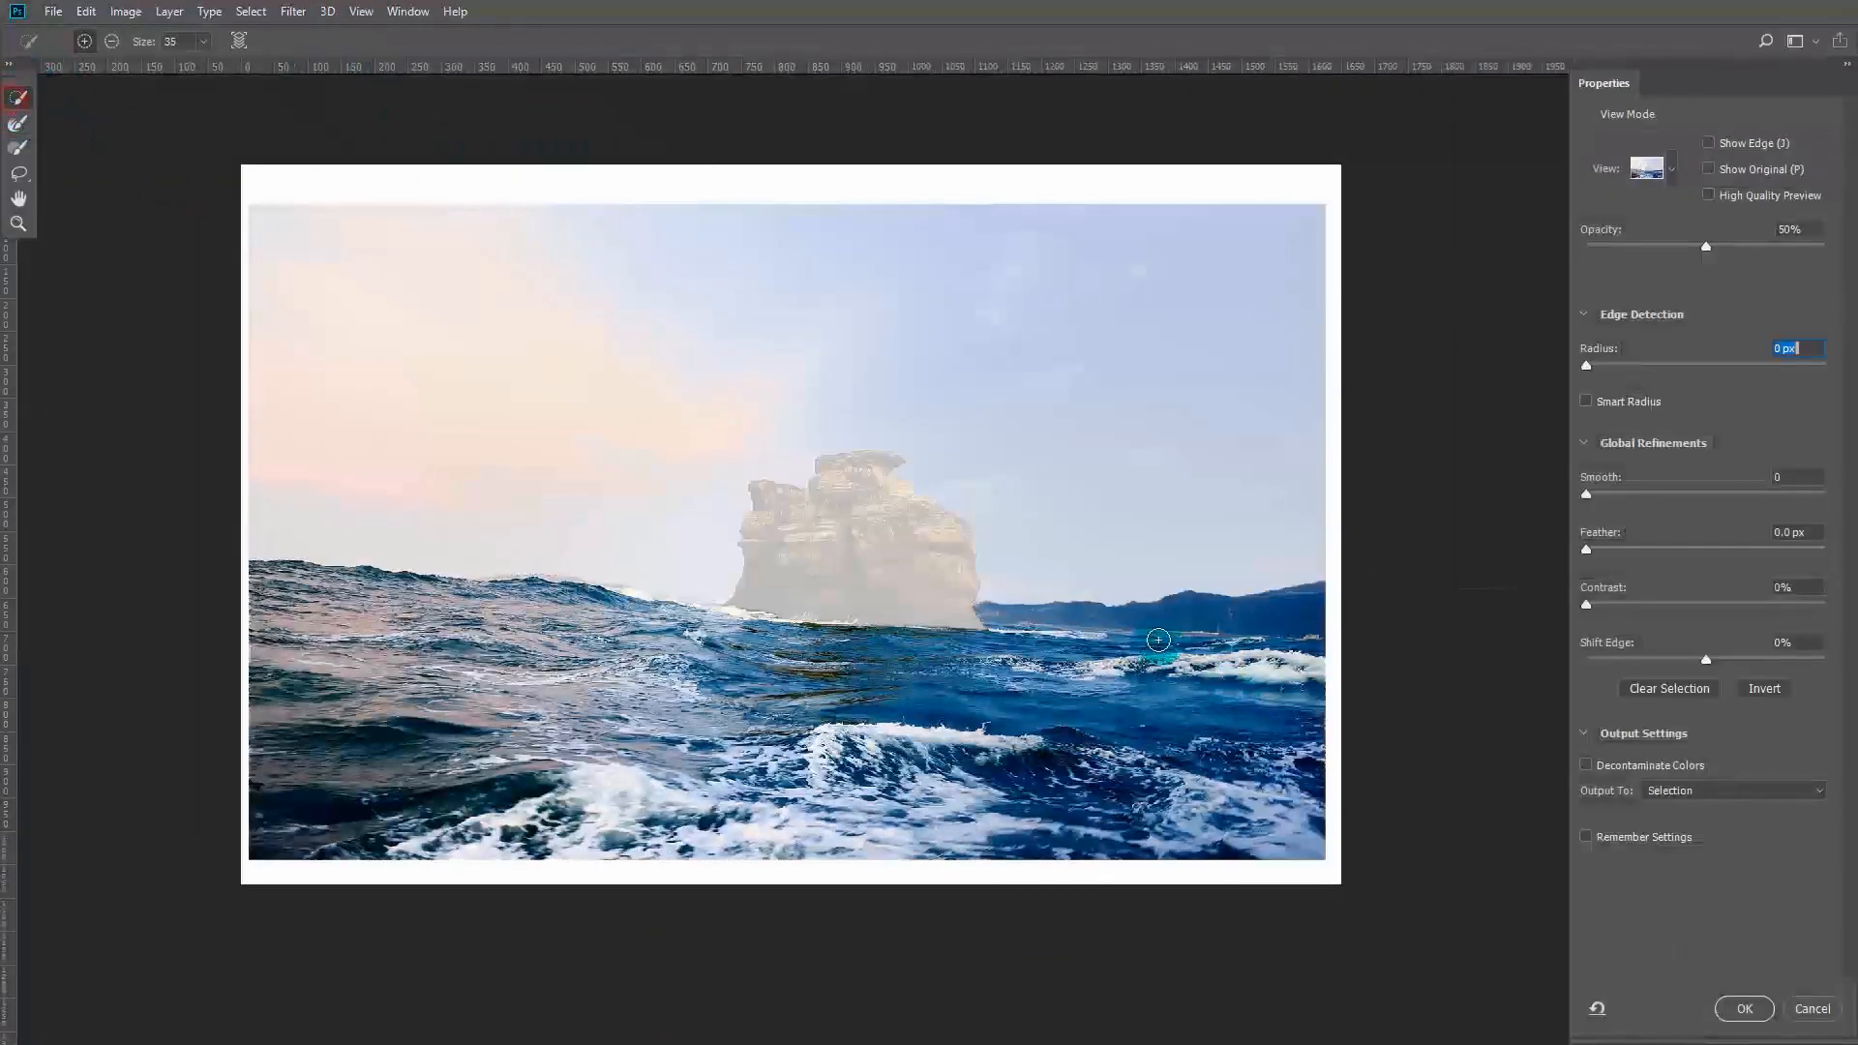
pyautogui.moveTo(995, 603); pyautogui.dragTo(1314, 605)
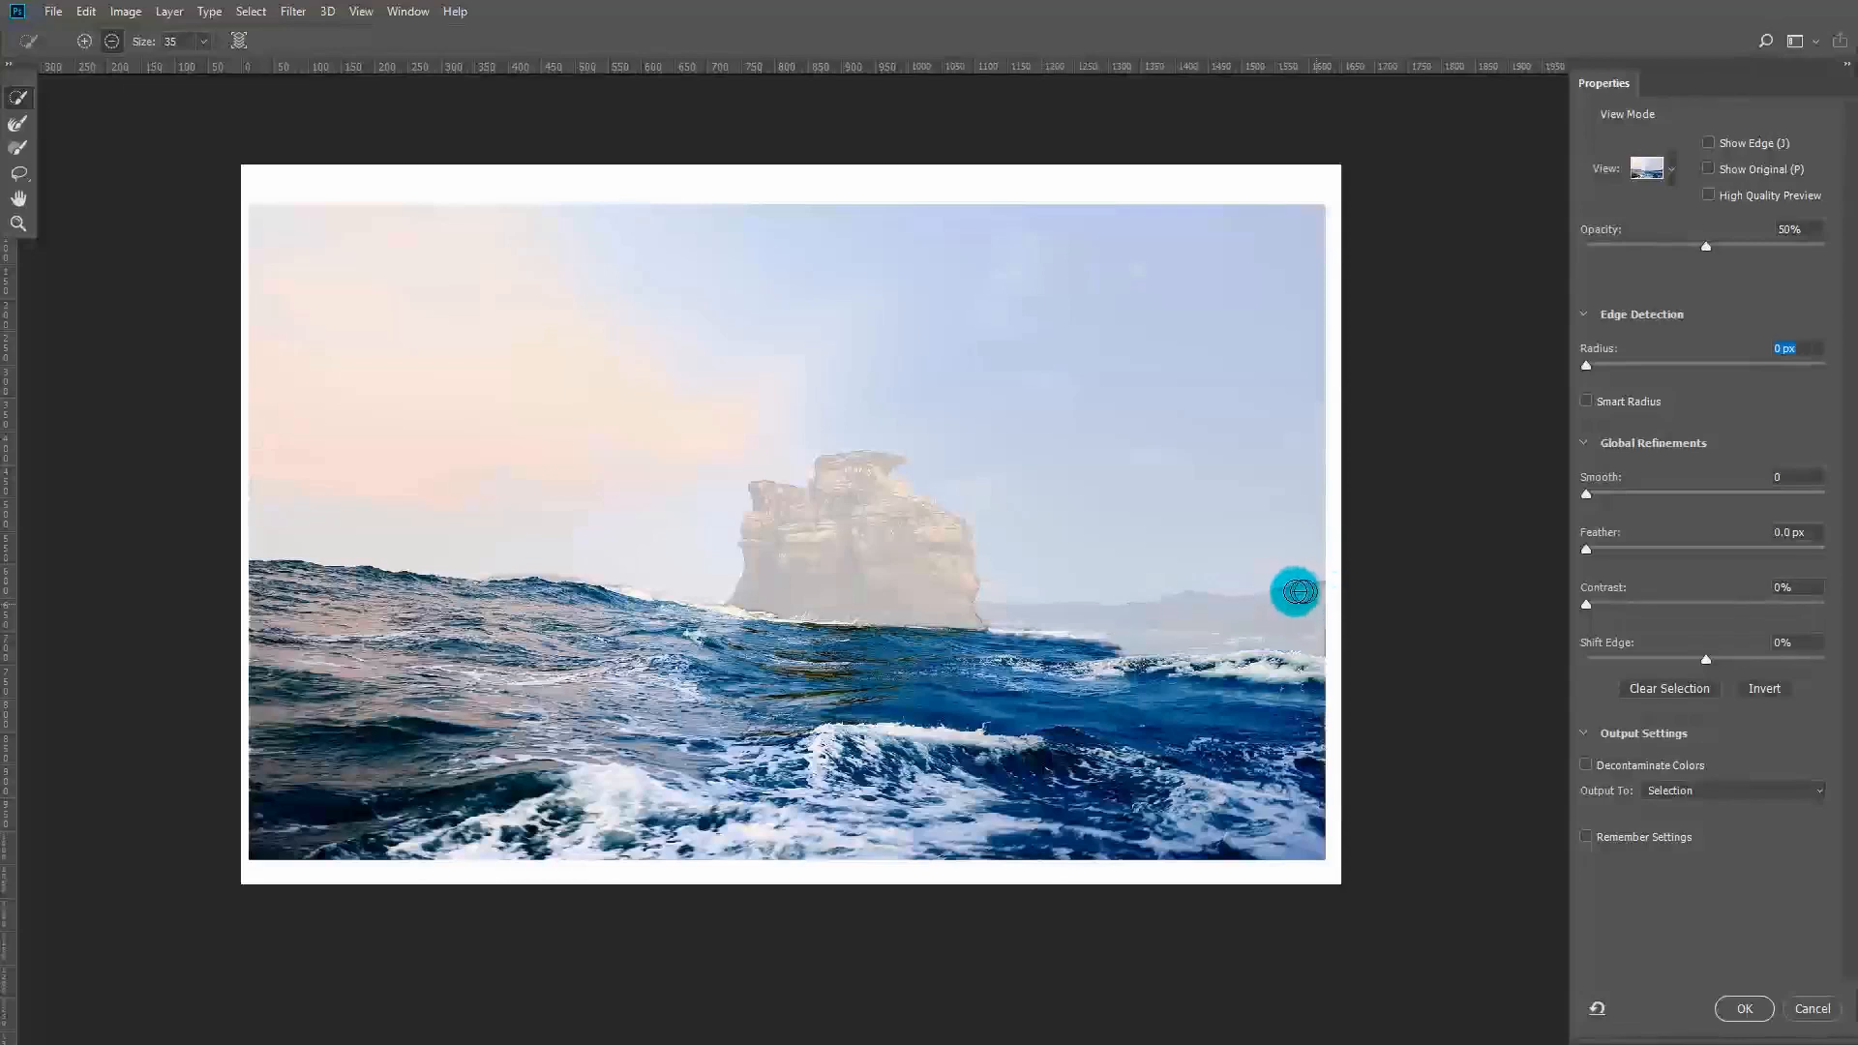
pyautogui.moveTo(646, 575); pyautogui.dragTo(611, 573)
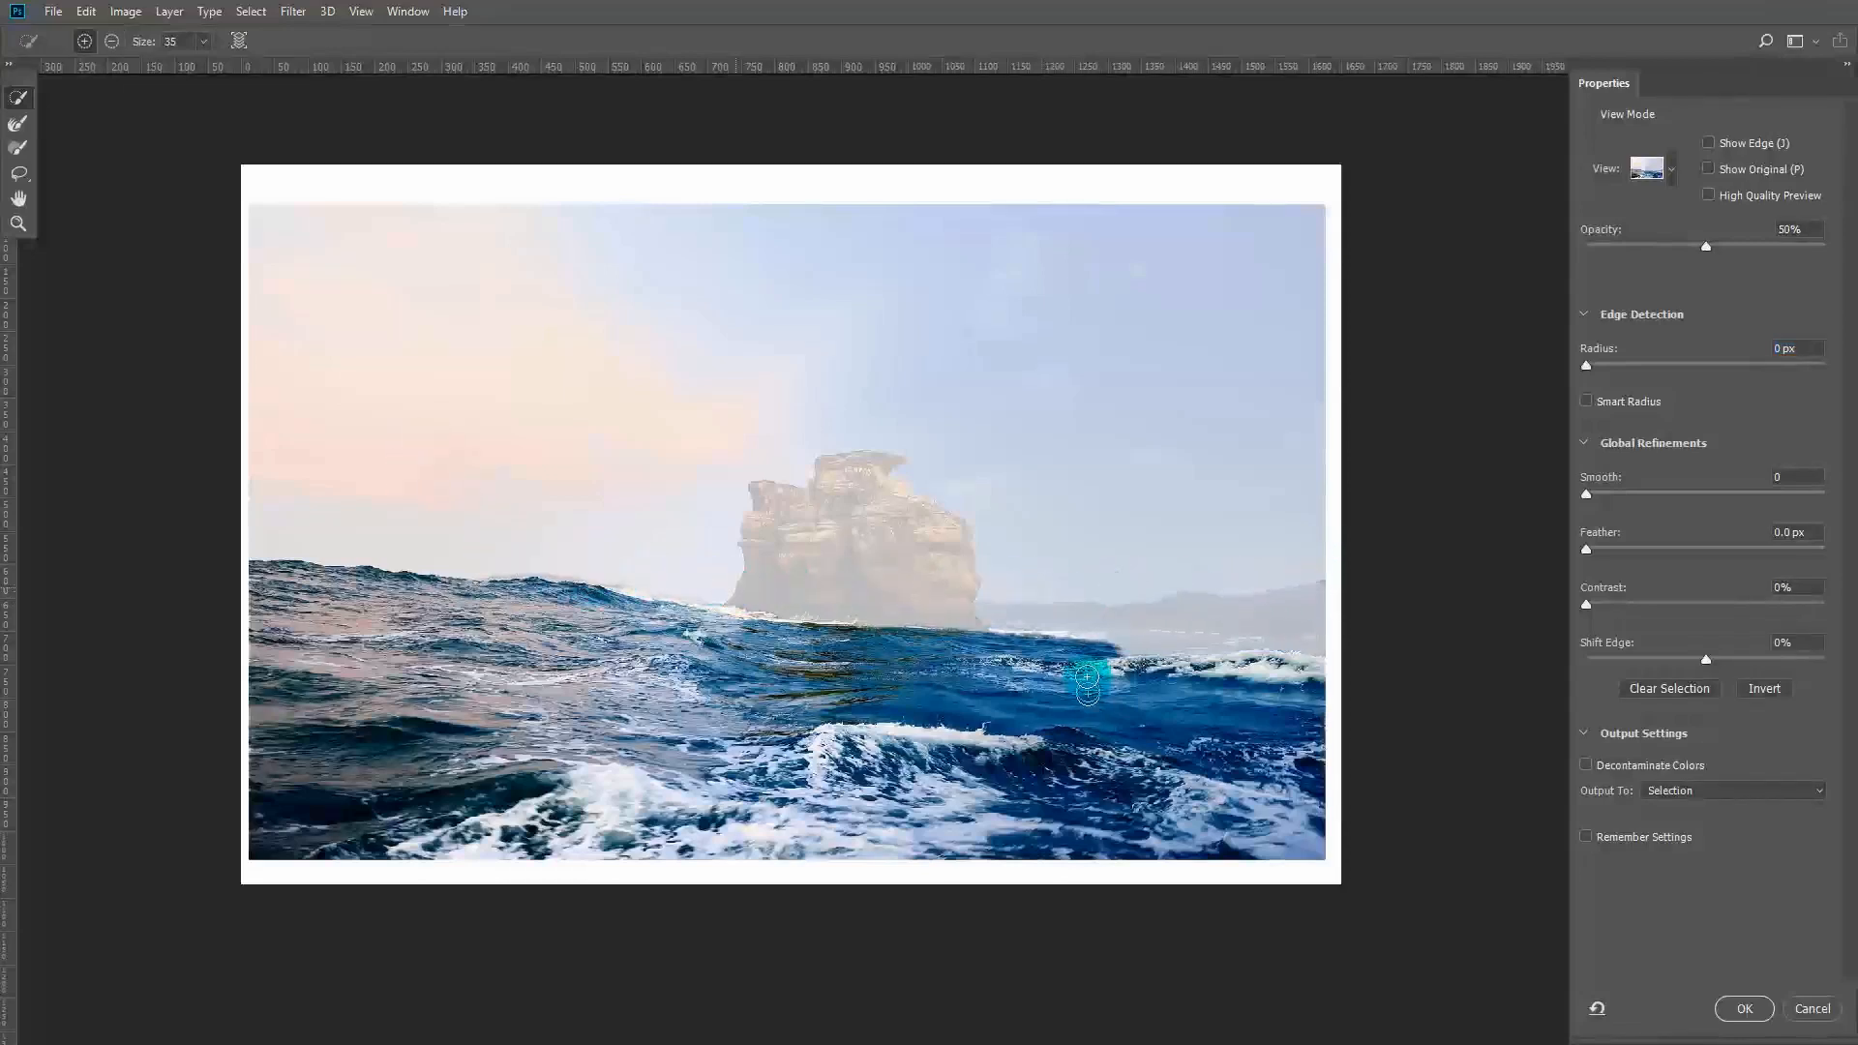
pyautogui.moveTo(1173, 658); pyautogui.dragTo(1319, 660)
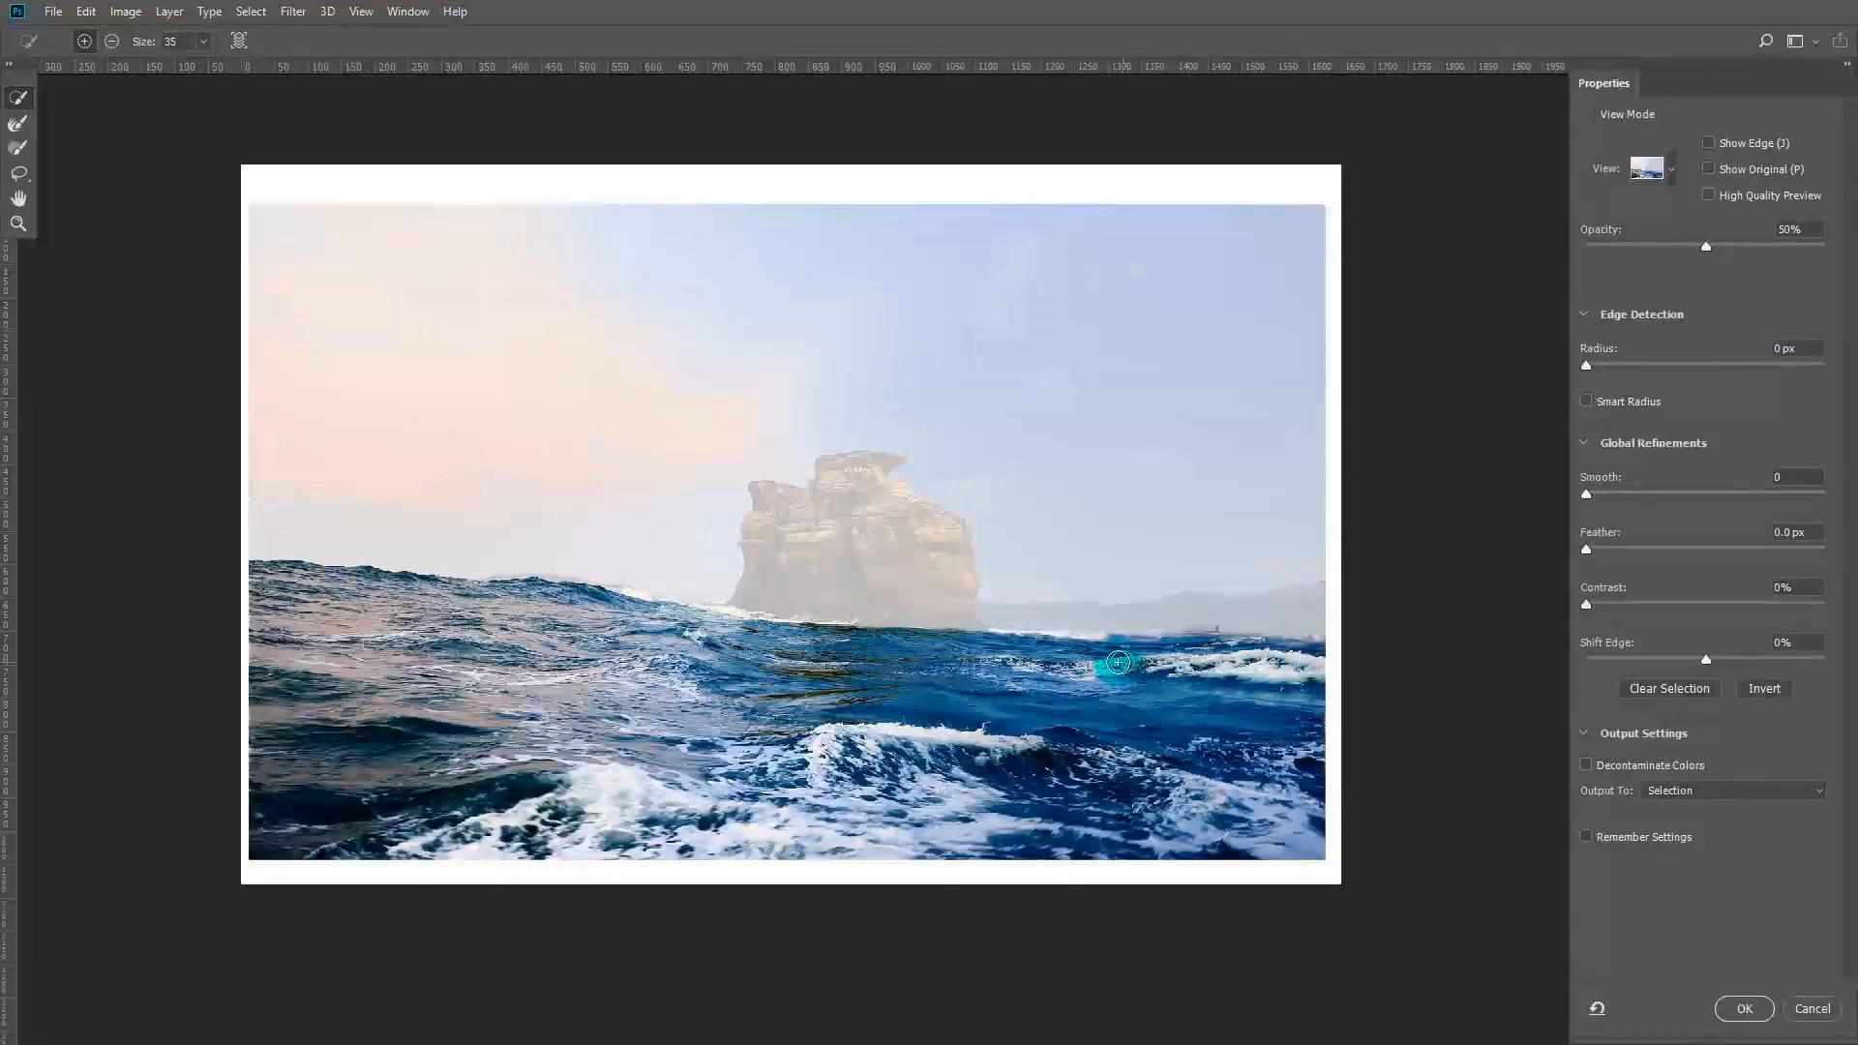
# Refine the sea selection with a 2 px Smart Radius, Smooth 3 and Feather 0.7 px, and output it as a layer mask
pyautogui.click(1728, 789)
pyautogui.click(1717, 820)
pyautogui.click(1614, 365)
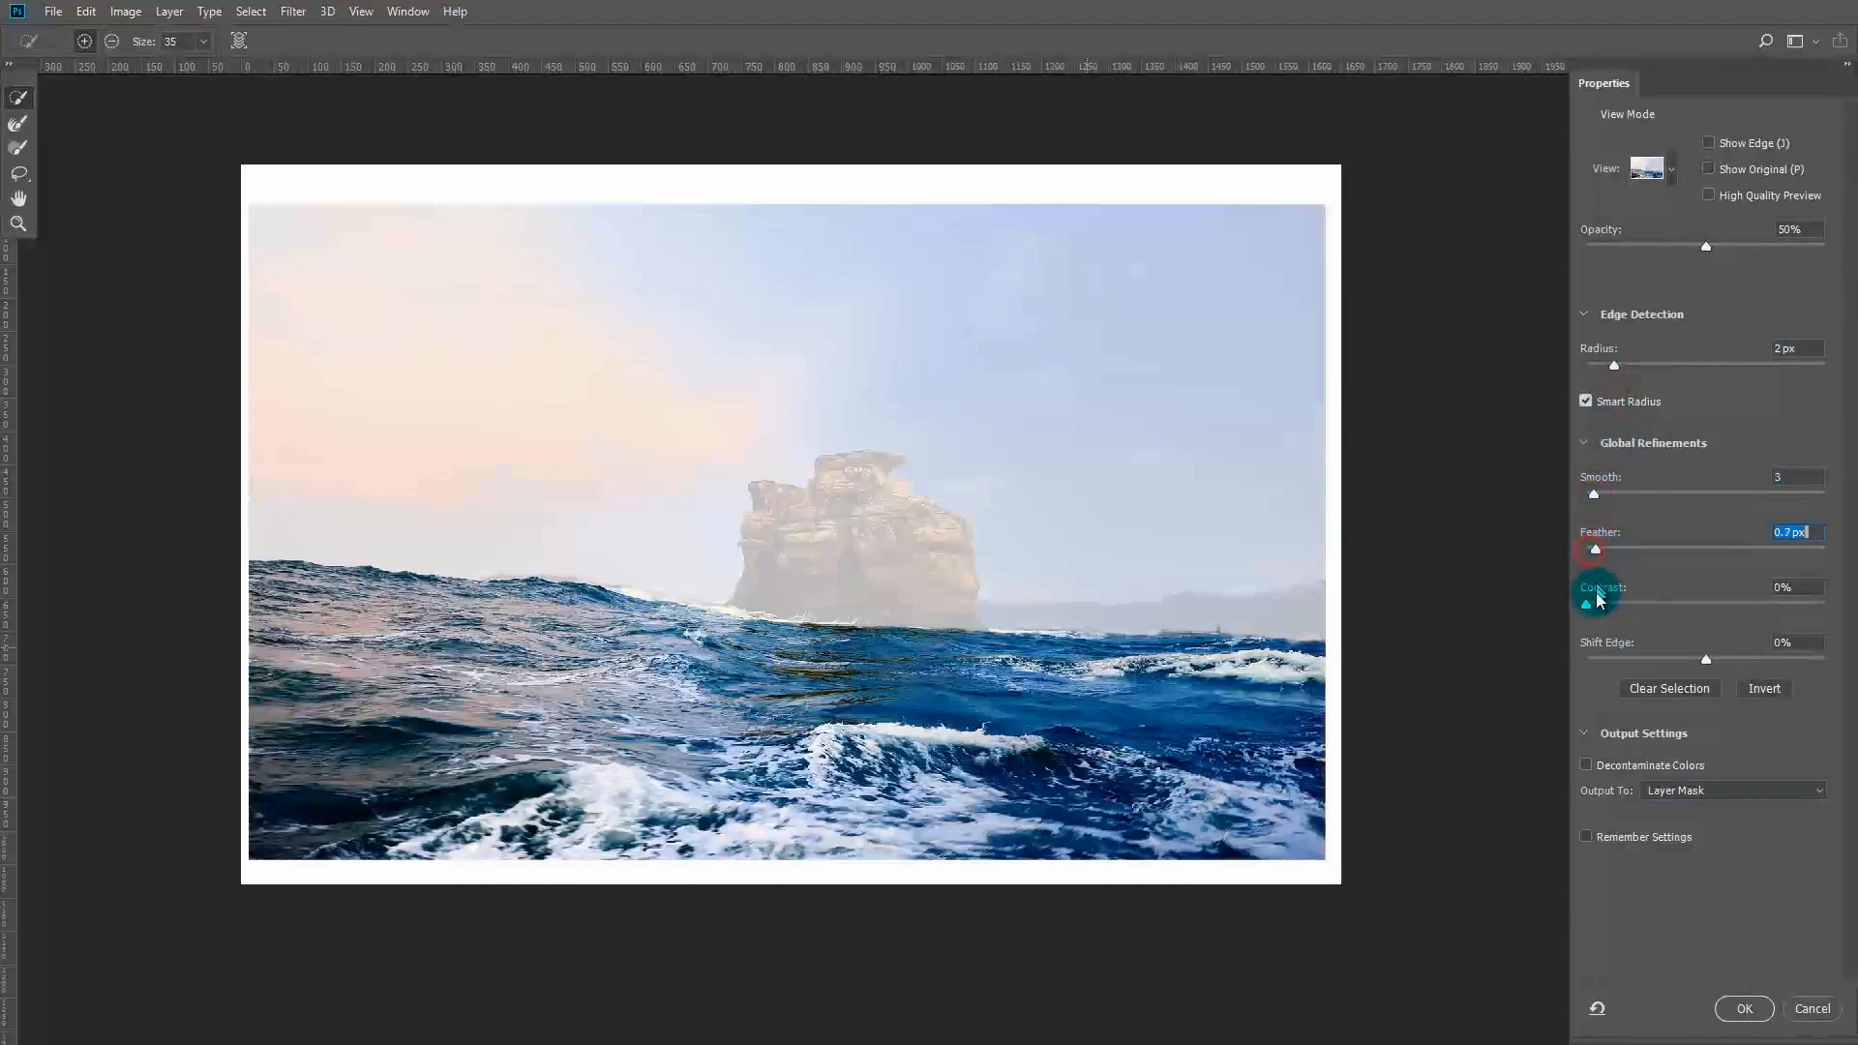
pyautogui.click(1740, 1009)
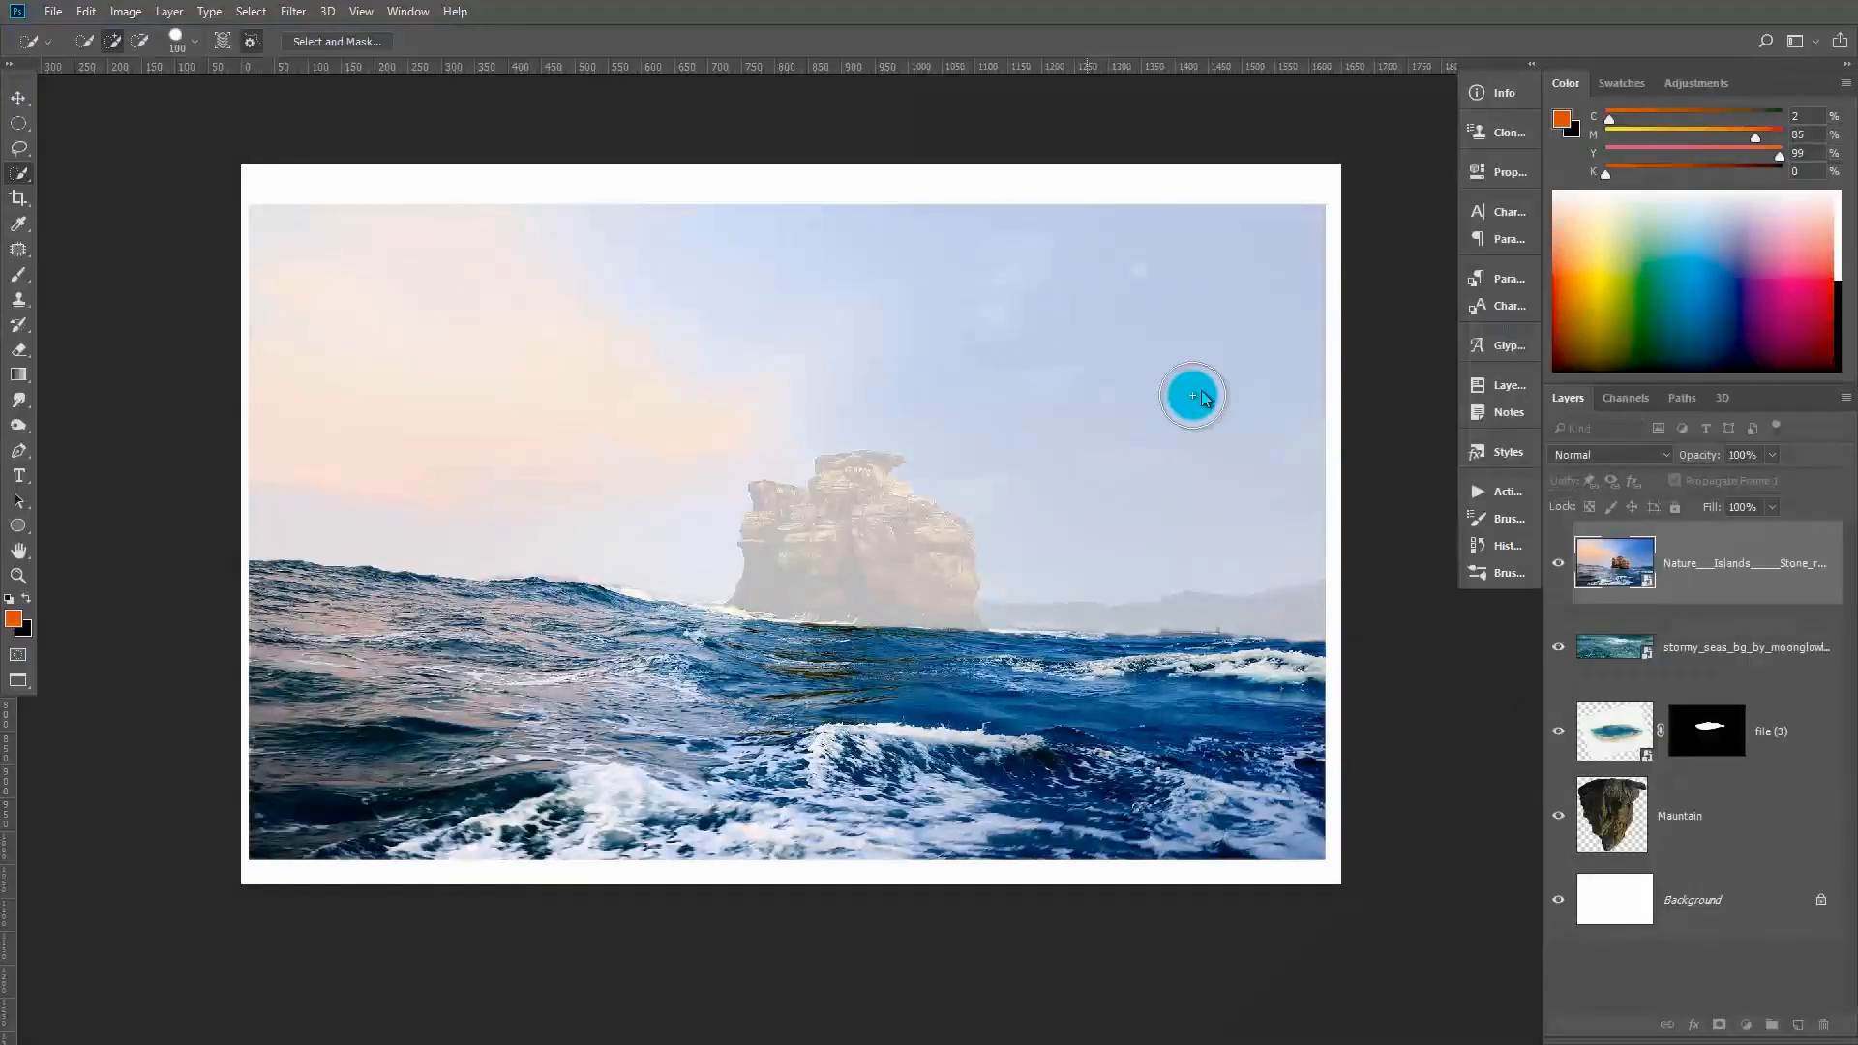
# Scale down the masked sea photo, rotate it slightly counterclockwise and position it across the island's top
pyautogui.press('v')
pyautogui.moveTo(955, 474); pyautogui.dragTo(660, 621)
pyautogui.rightClick(921, 438)
pyautogui.click(944, 451)
pyautogui.keyDown('ctrl'); pyautogui.click(788, 656); pyautogui.keyUp('ctrl')
pyautogui.hotkey('ctrl', 't')
pyautogui.moveTo(1327, 757); pyautogui.dragTo(1087, 613)
pyautogui.moveTo(1136, 684); pyautogui.dragTo(1182, 650)
pyautogui.click(842, 40)
pyautogui.moveTo(827, 555); pyautogui.dragTo(812, 531)
# Enlarge the Mountain and file (3) layers together to about 108% and shift them slightly left
pyautogui.click(1747, 806)
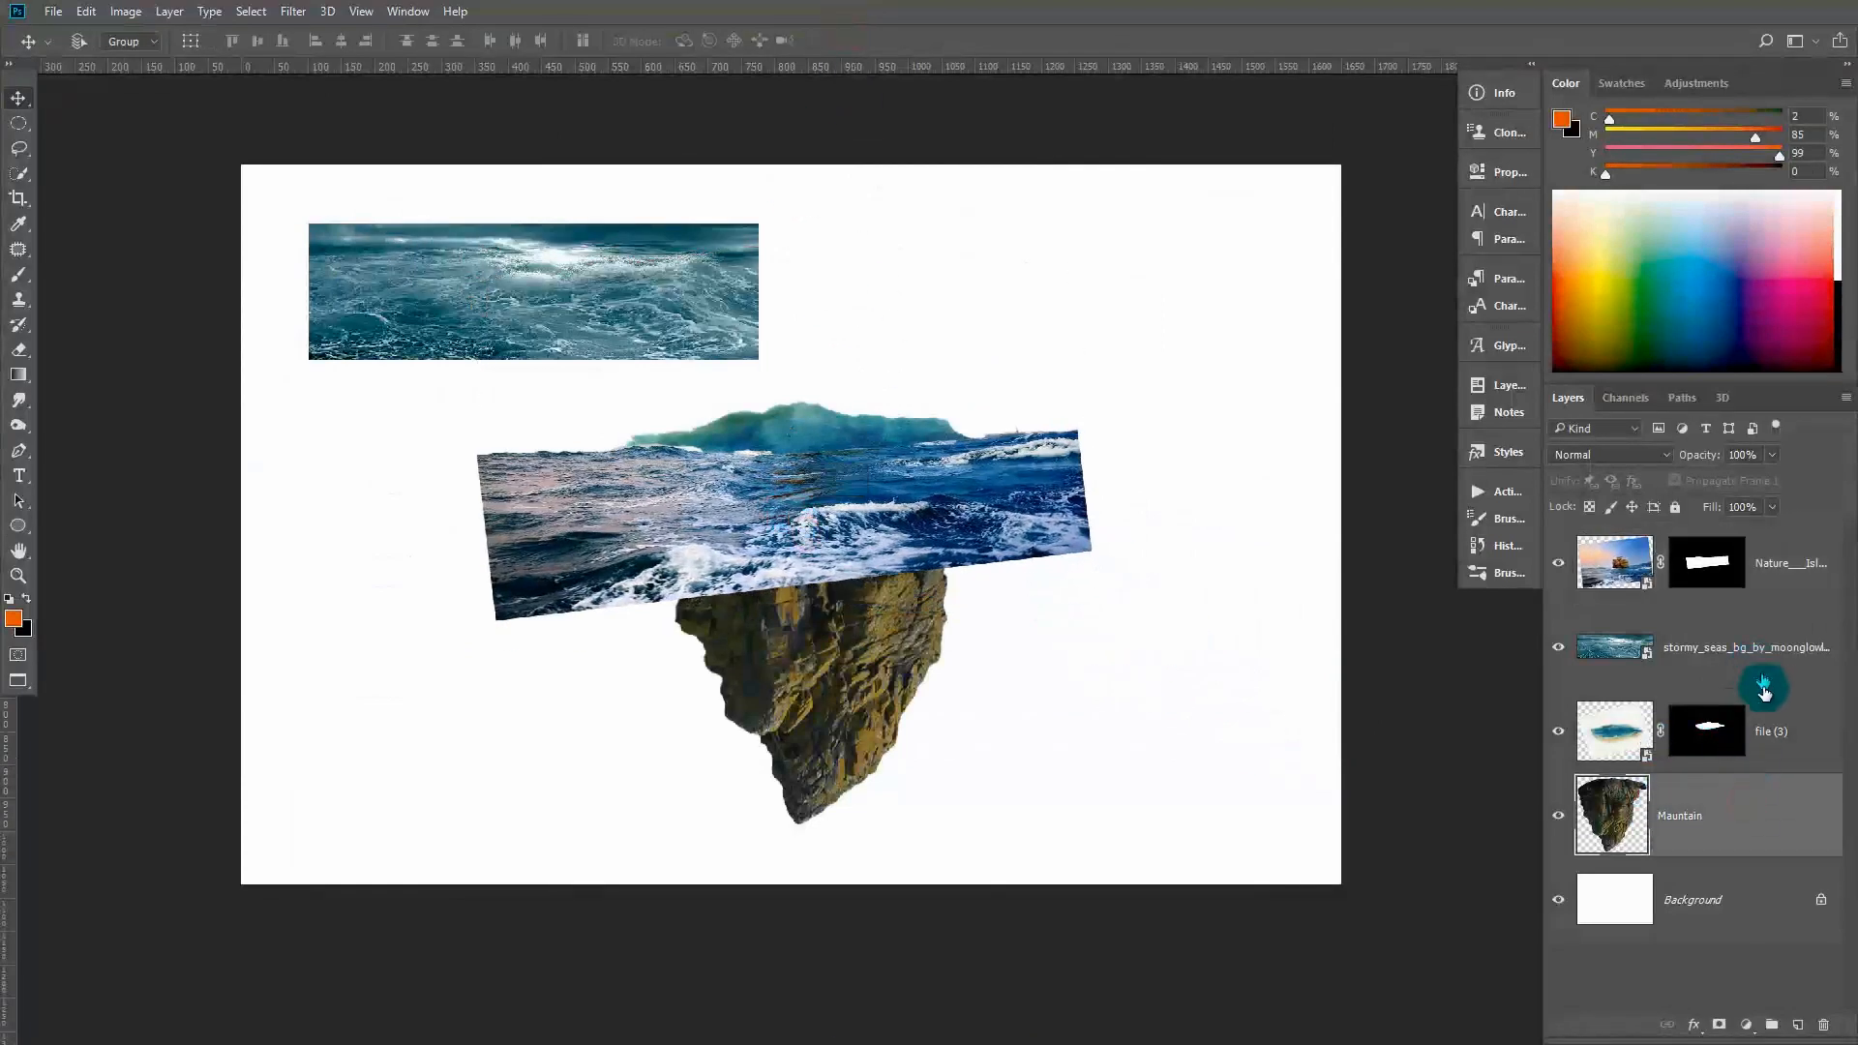
pyautogui.keyDown('ctrl'); pyautogui.click(1764, 728); pyautogui.keyUp('ctrl')
pyautogui.hotkey('ctrl', 't')
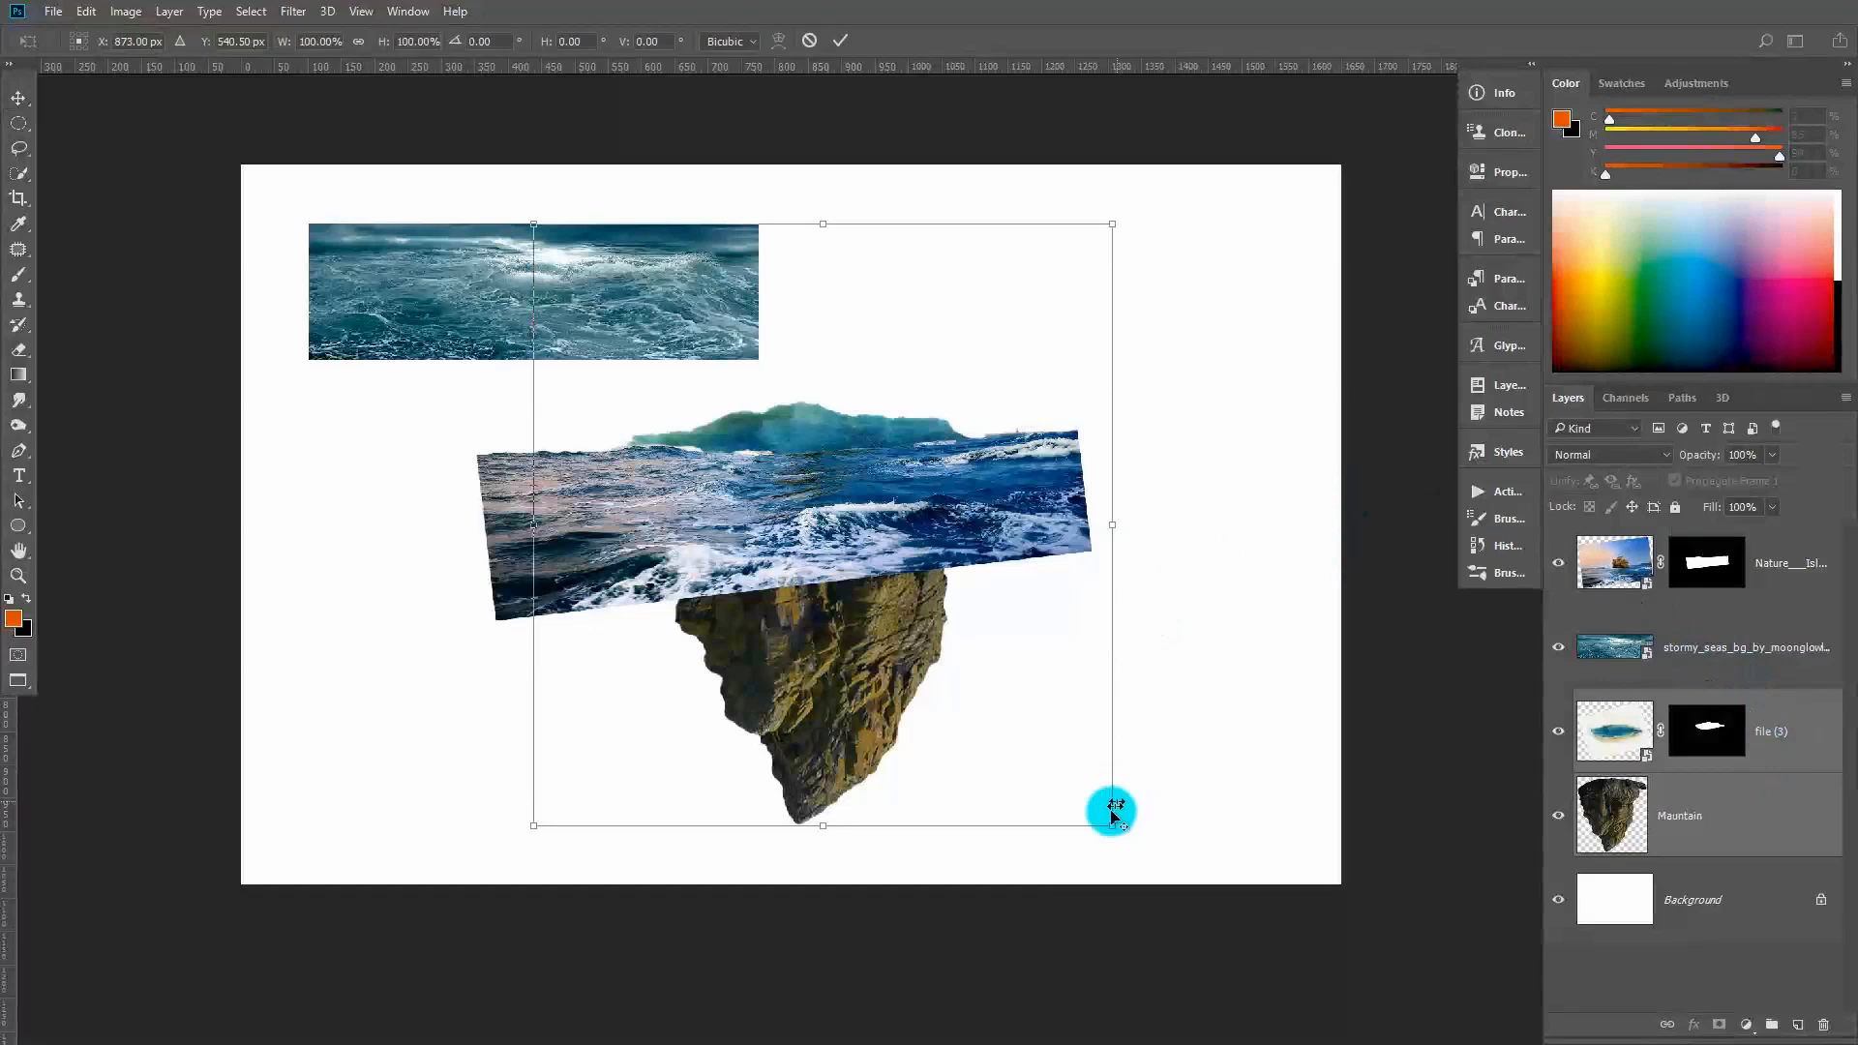
pyautogui.moveTo(1109, 828); pyautogui.dragTo(1130, 853)
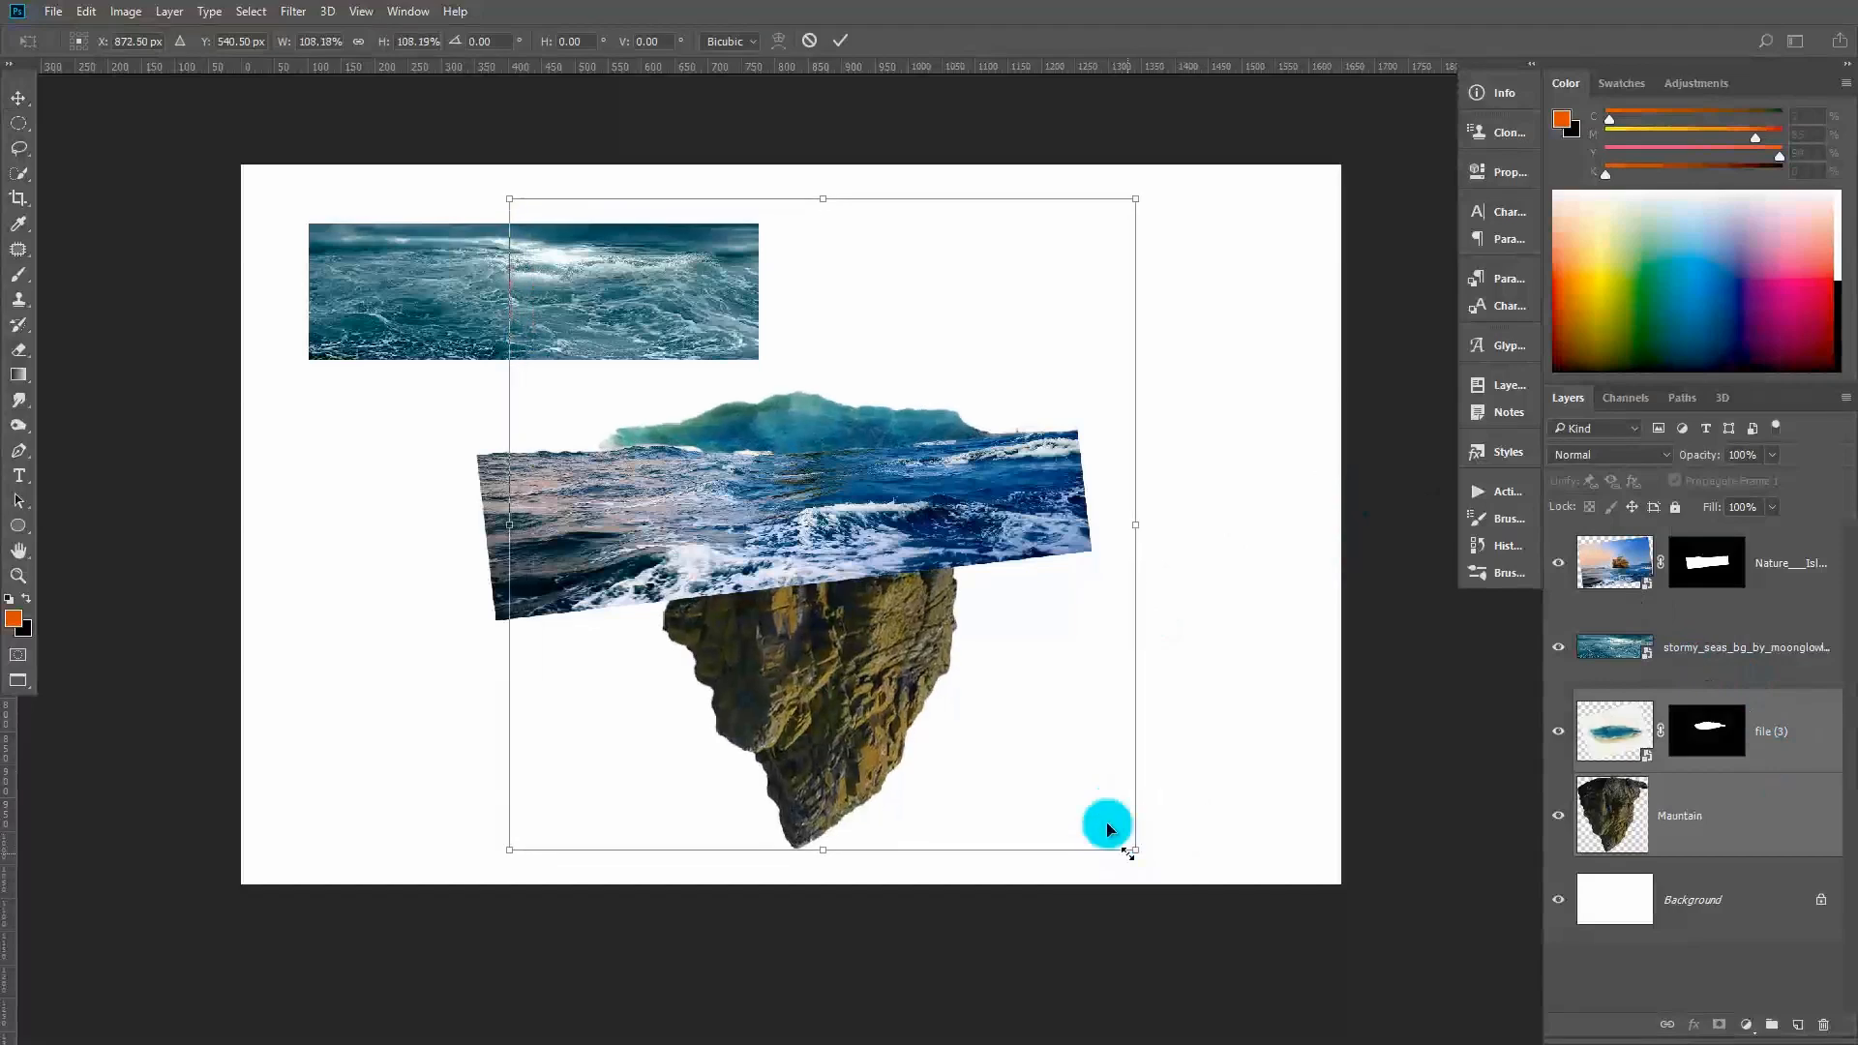
pyautogui.moveTo(849, 721); pyautogui.dragTo(845, 724)
pyautogui.press('Return')
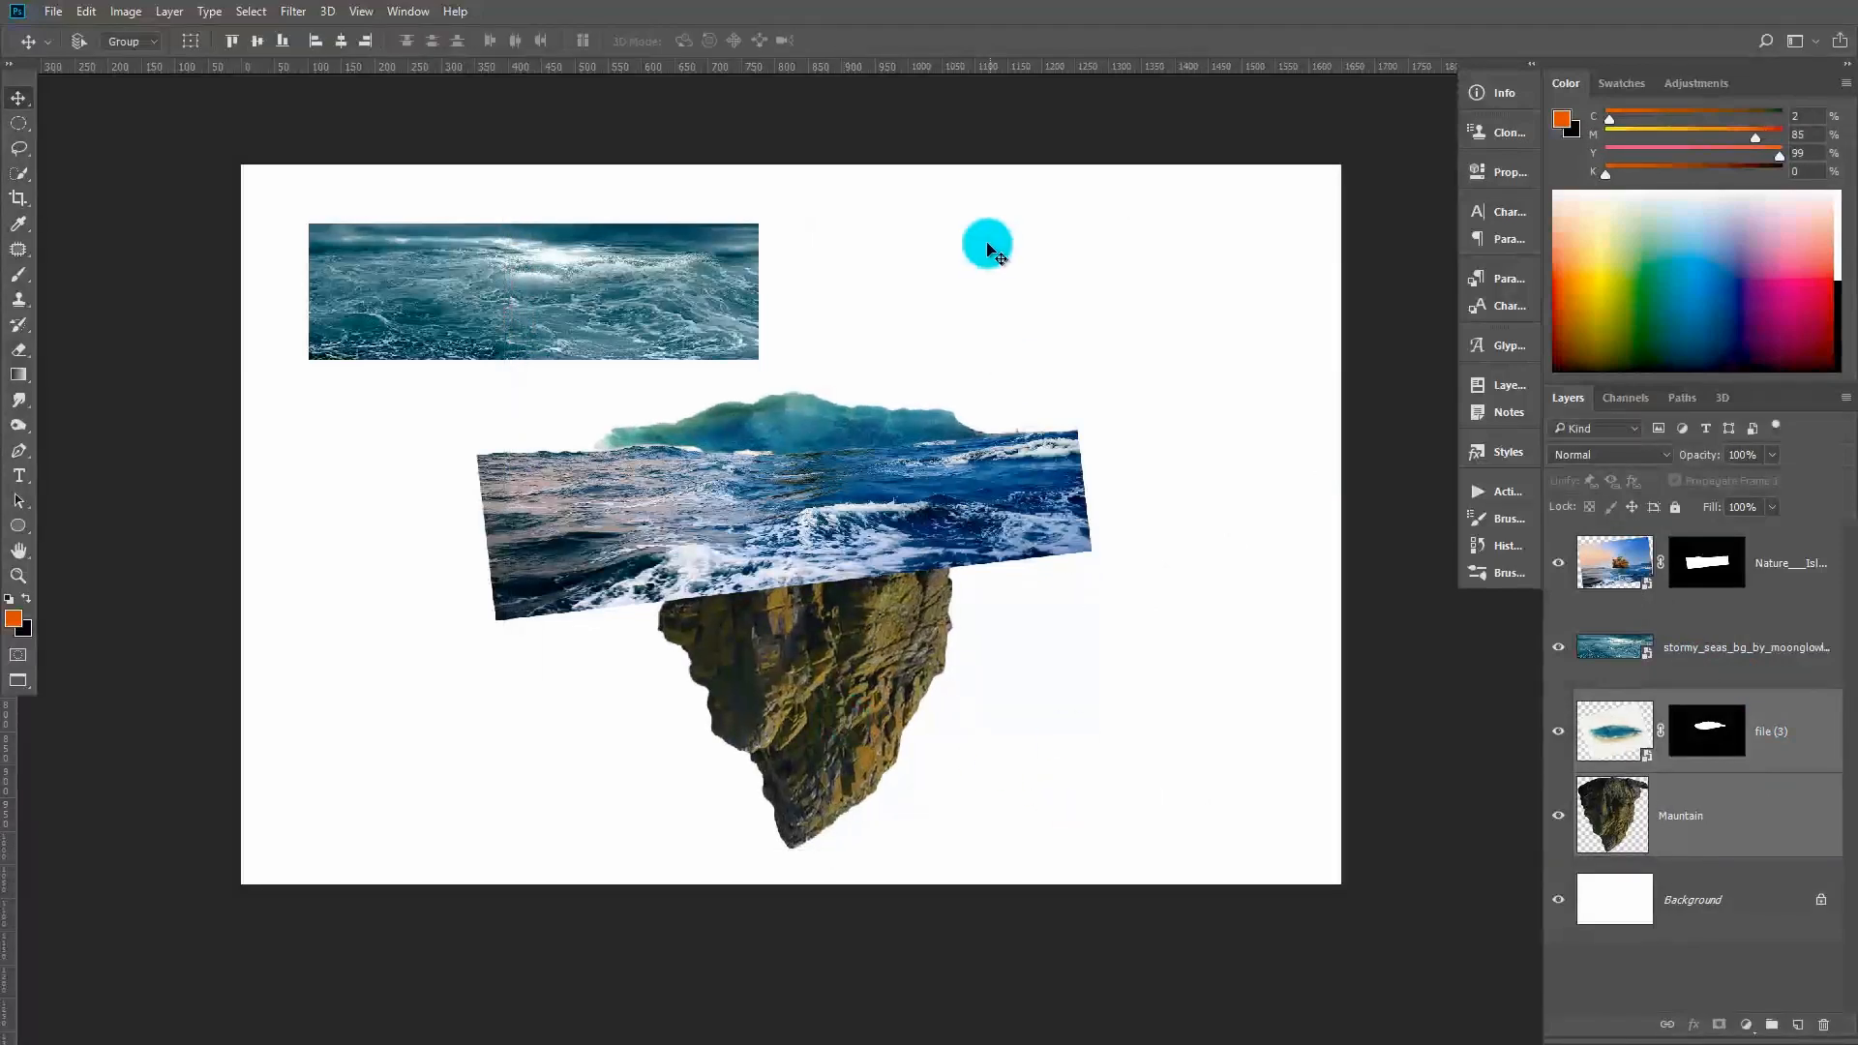
pyautogui.moveTo(873, 531)
pyautogui.mouseDown()
pyautogui.moveTo(857, 503)
pyautogui.moveTo(845, 532)
pyautogui.mouseUp()
# Scale the masked sea photo to about 84%, rotate it 2.86° and position it over the island's top
pyautogui.rightClick(820, 533)
pyautogui.click(850, 546)
pyautogui.hotkey('ctrl', 't')
pyautogui.moveTo(1089, 194); pyautogui.dragTo(1043, 224)
pyautogui.moveTo(1061, 675); pyautogui.dragTo(1047, 688)
pyautogui.moveTo(765, 503); pyautogui.dragTo(772, 483)
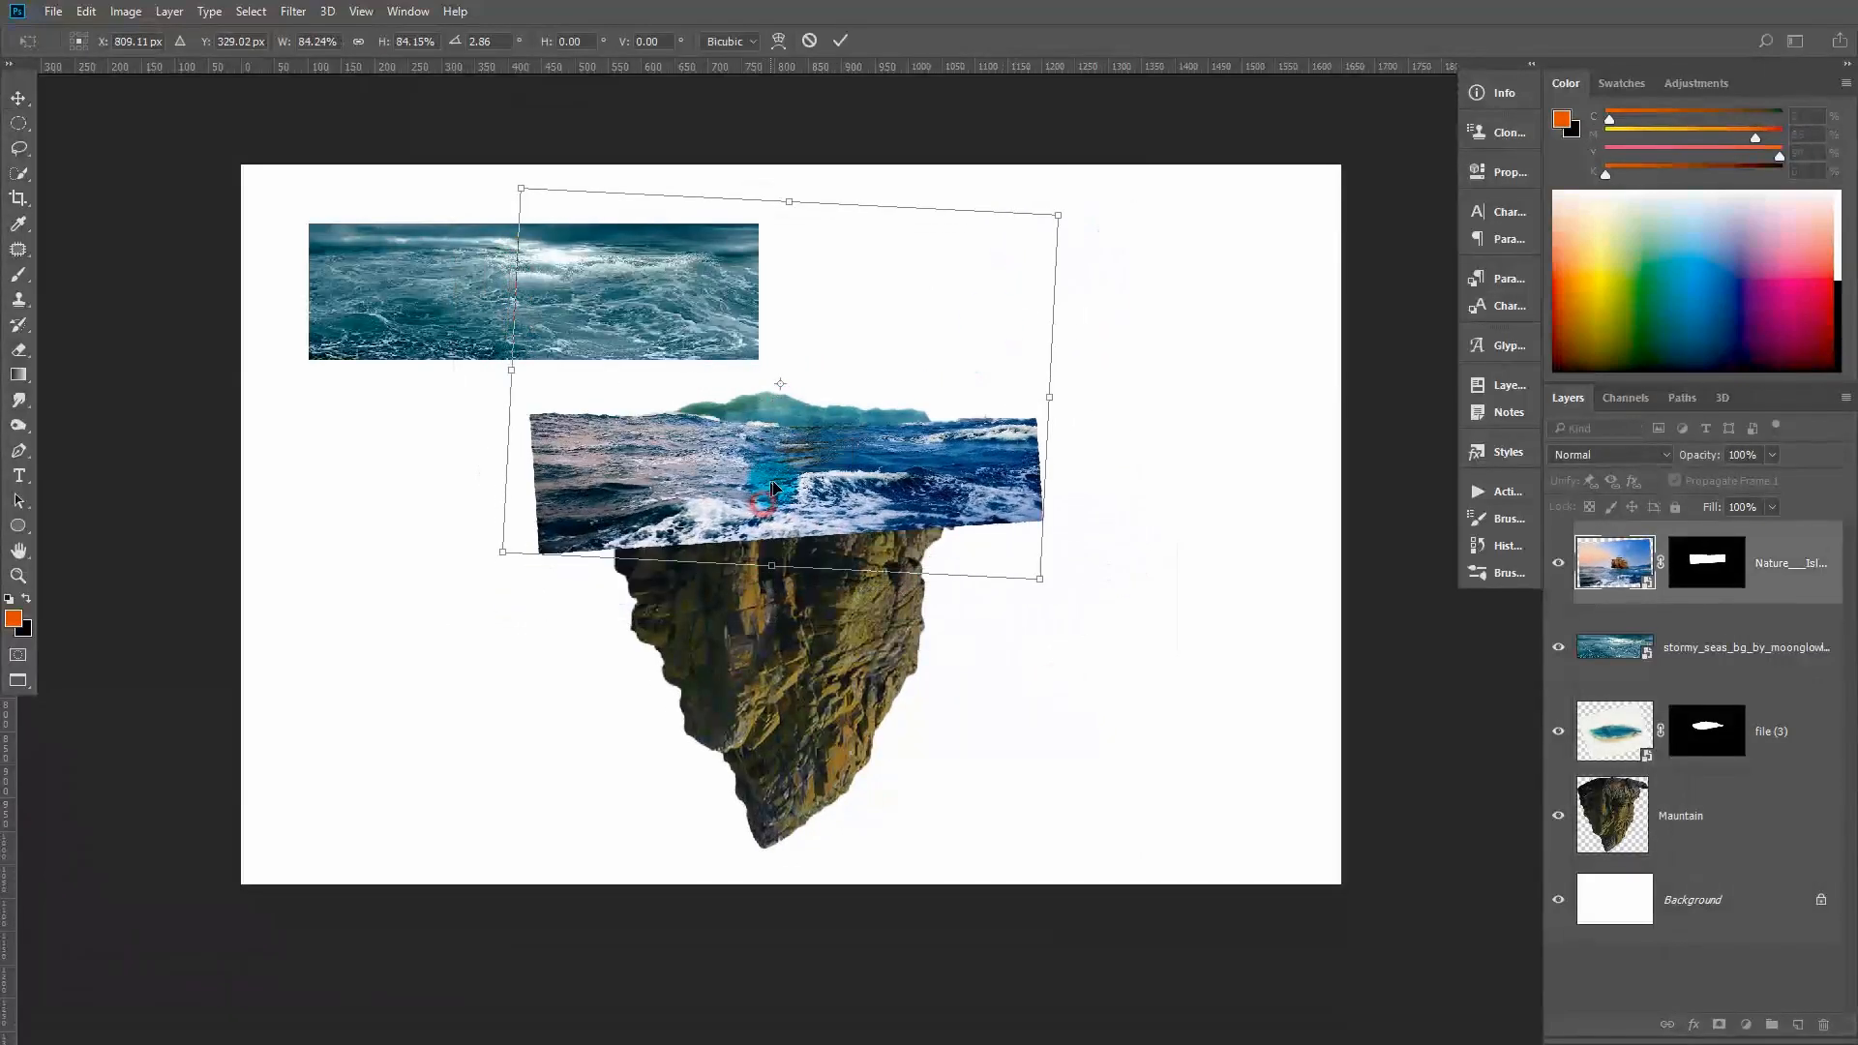
pyautogui.press('Return')
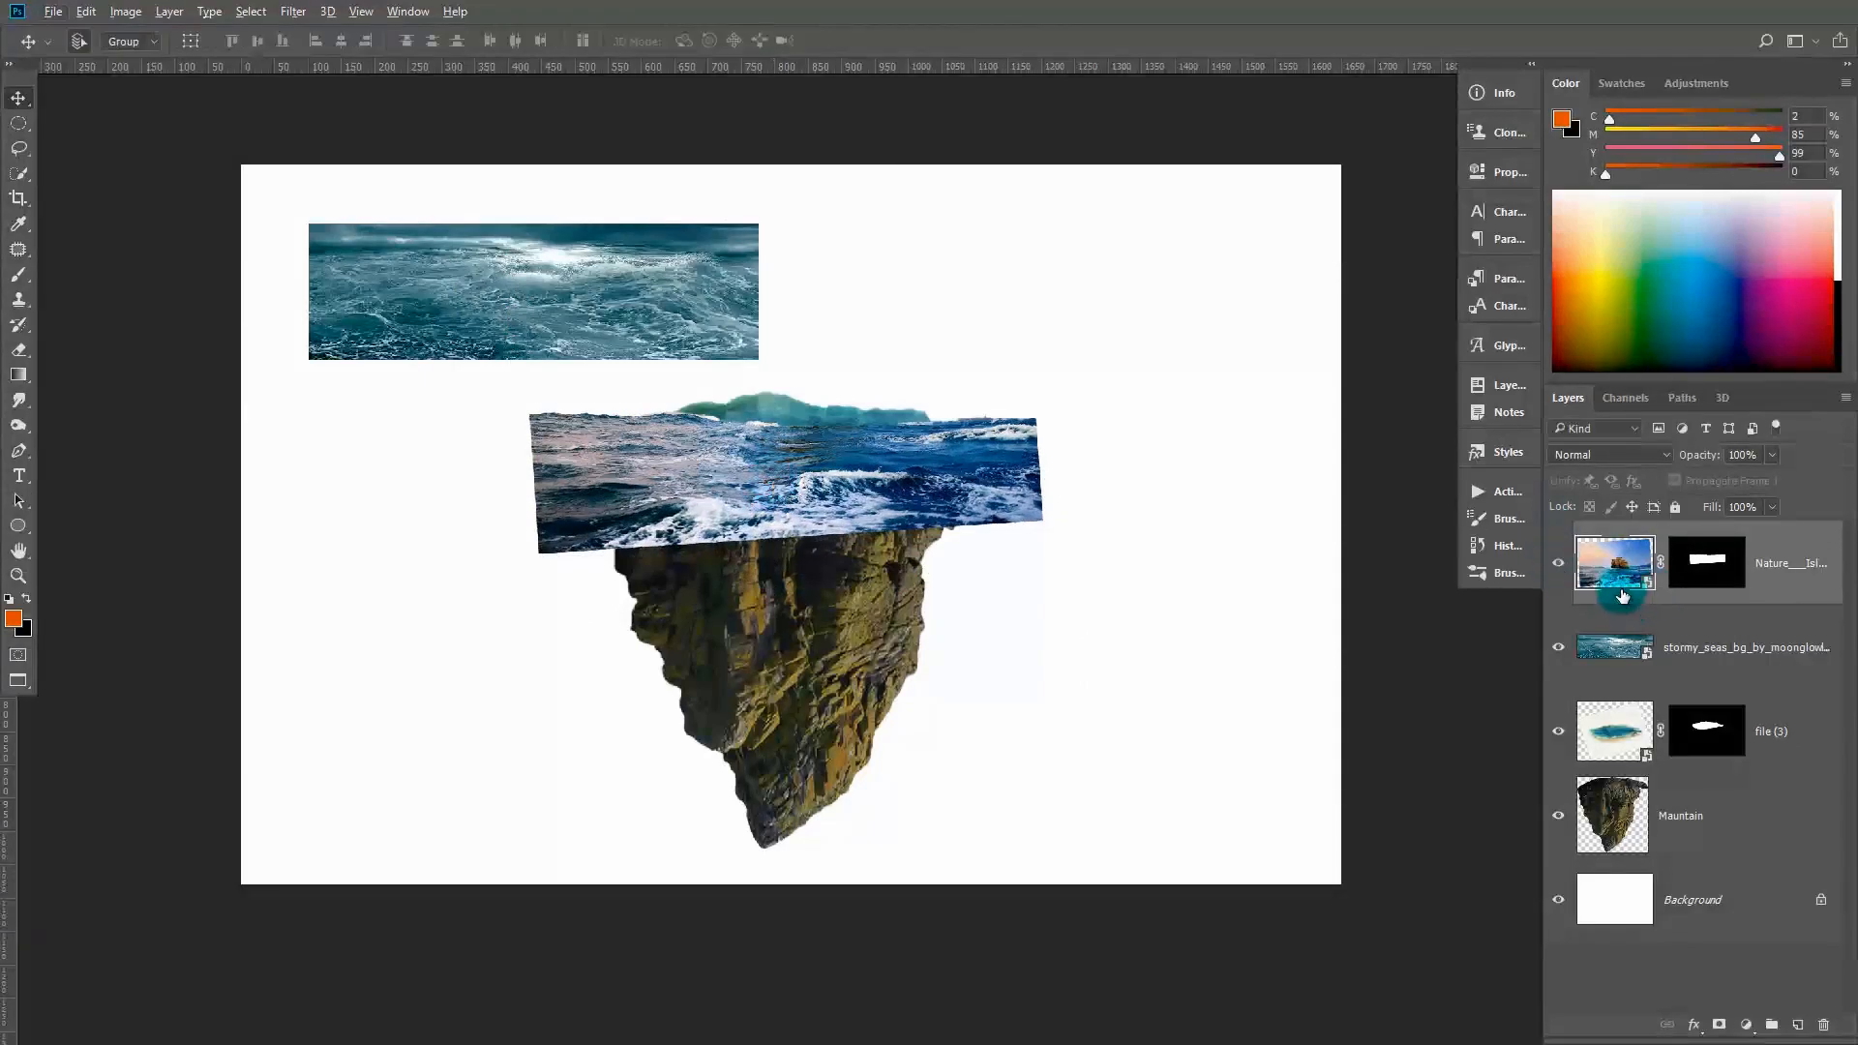
# Move the masked sea photo below the stormy seas layer, clip it to file (3) and adjust its position
pyautogui.hotkey('ctrl', '[')
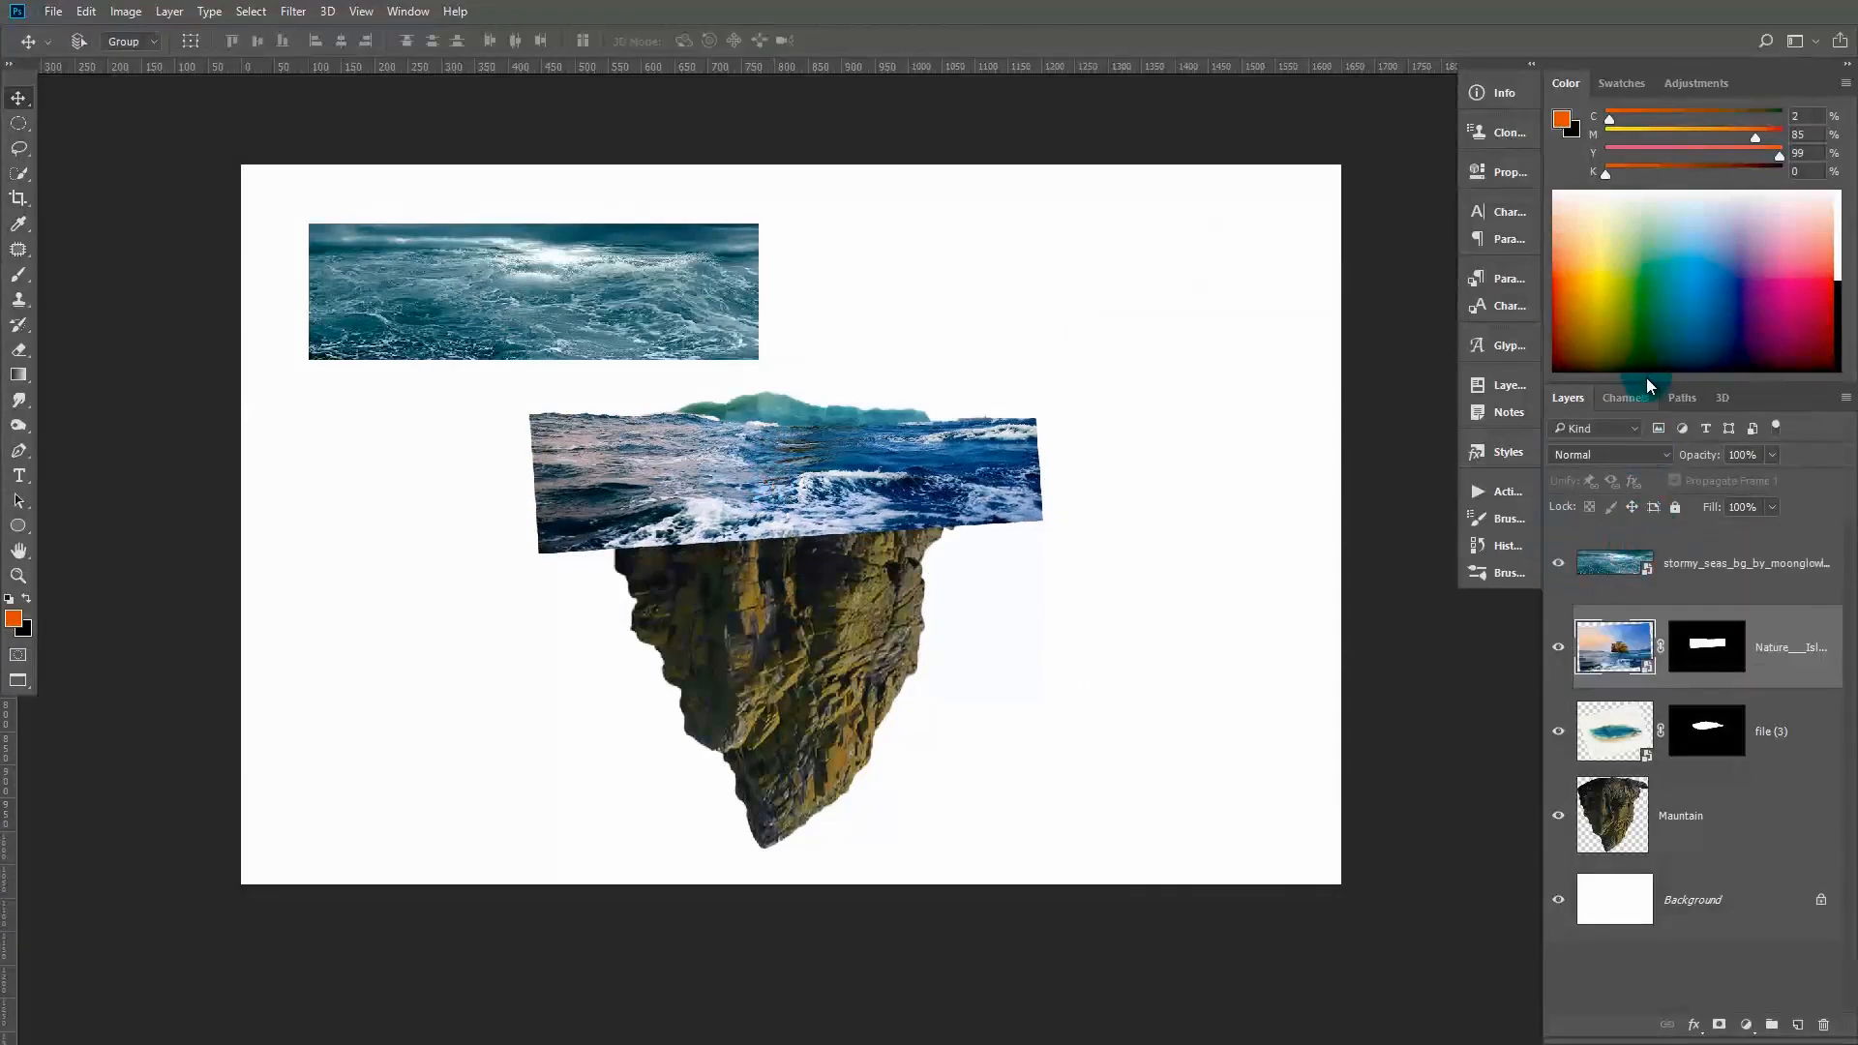
pyautogui.moveTo(1639, 368); pyautogui.dragTo(1639, 225)
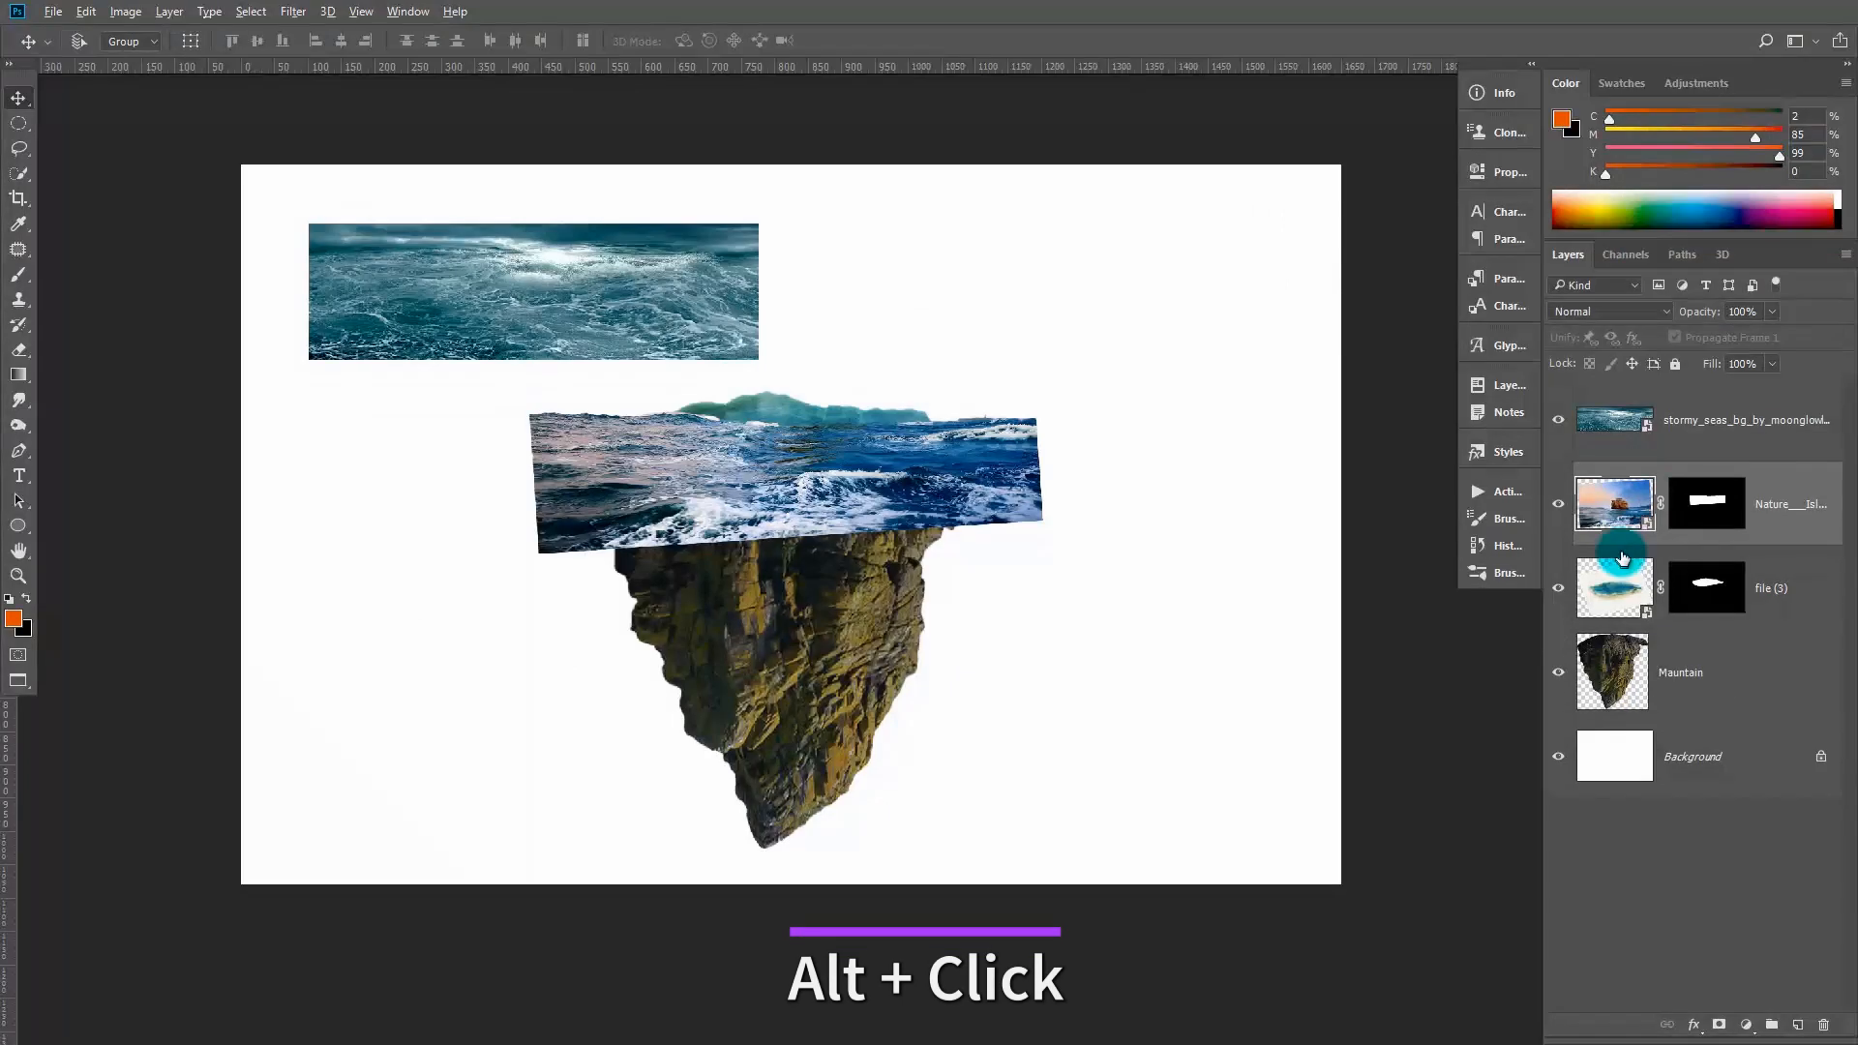
pyautogui.keyDown('alt'); pyautogui.click(1627, 543); pyautogui.keyUp('alt')
pyautogui.moveTo(789, 465)
pyautogui.mouseDown()
pyautogui.moveTo(807, 439)
pyautogui.moveTo(1025, 438)
pyautogui.moveTo(780, 445)
pyautogui.mouseUp()
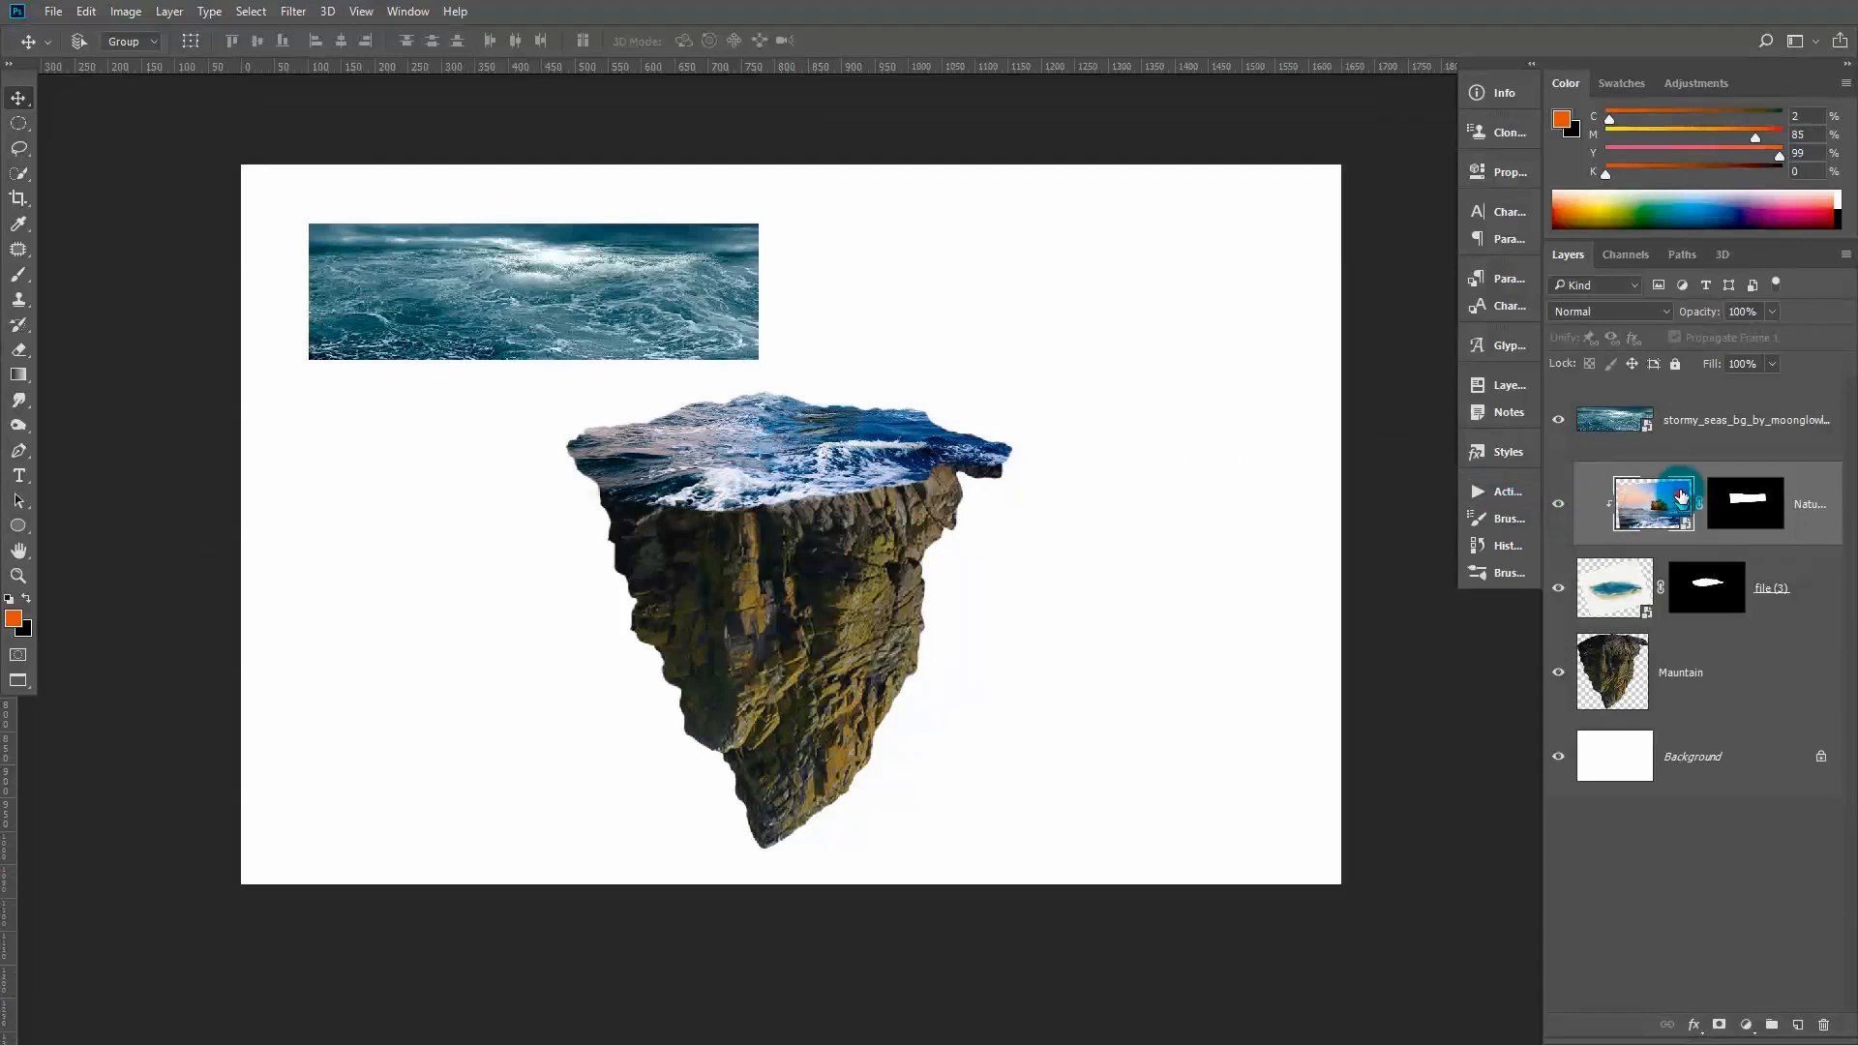
# Brighten the clipped sea photo with a Levels midtone value of 1.36
pyautogui.hotkey('ctrl', 'l')
pyautogui.moveTo(955, 286); pyautogui.dragTo(1291, 253)
pyautogui.moveTo(1151, 461); pyautogui.dragTo(1133, 462)
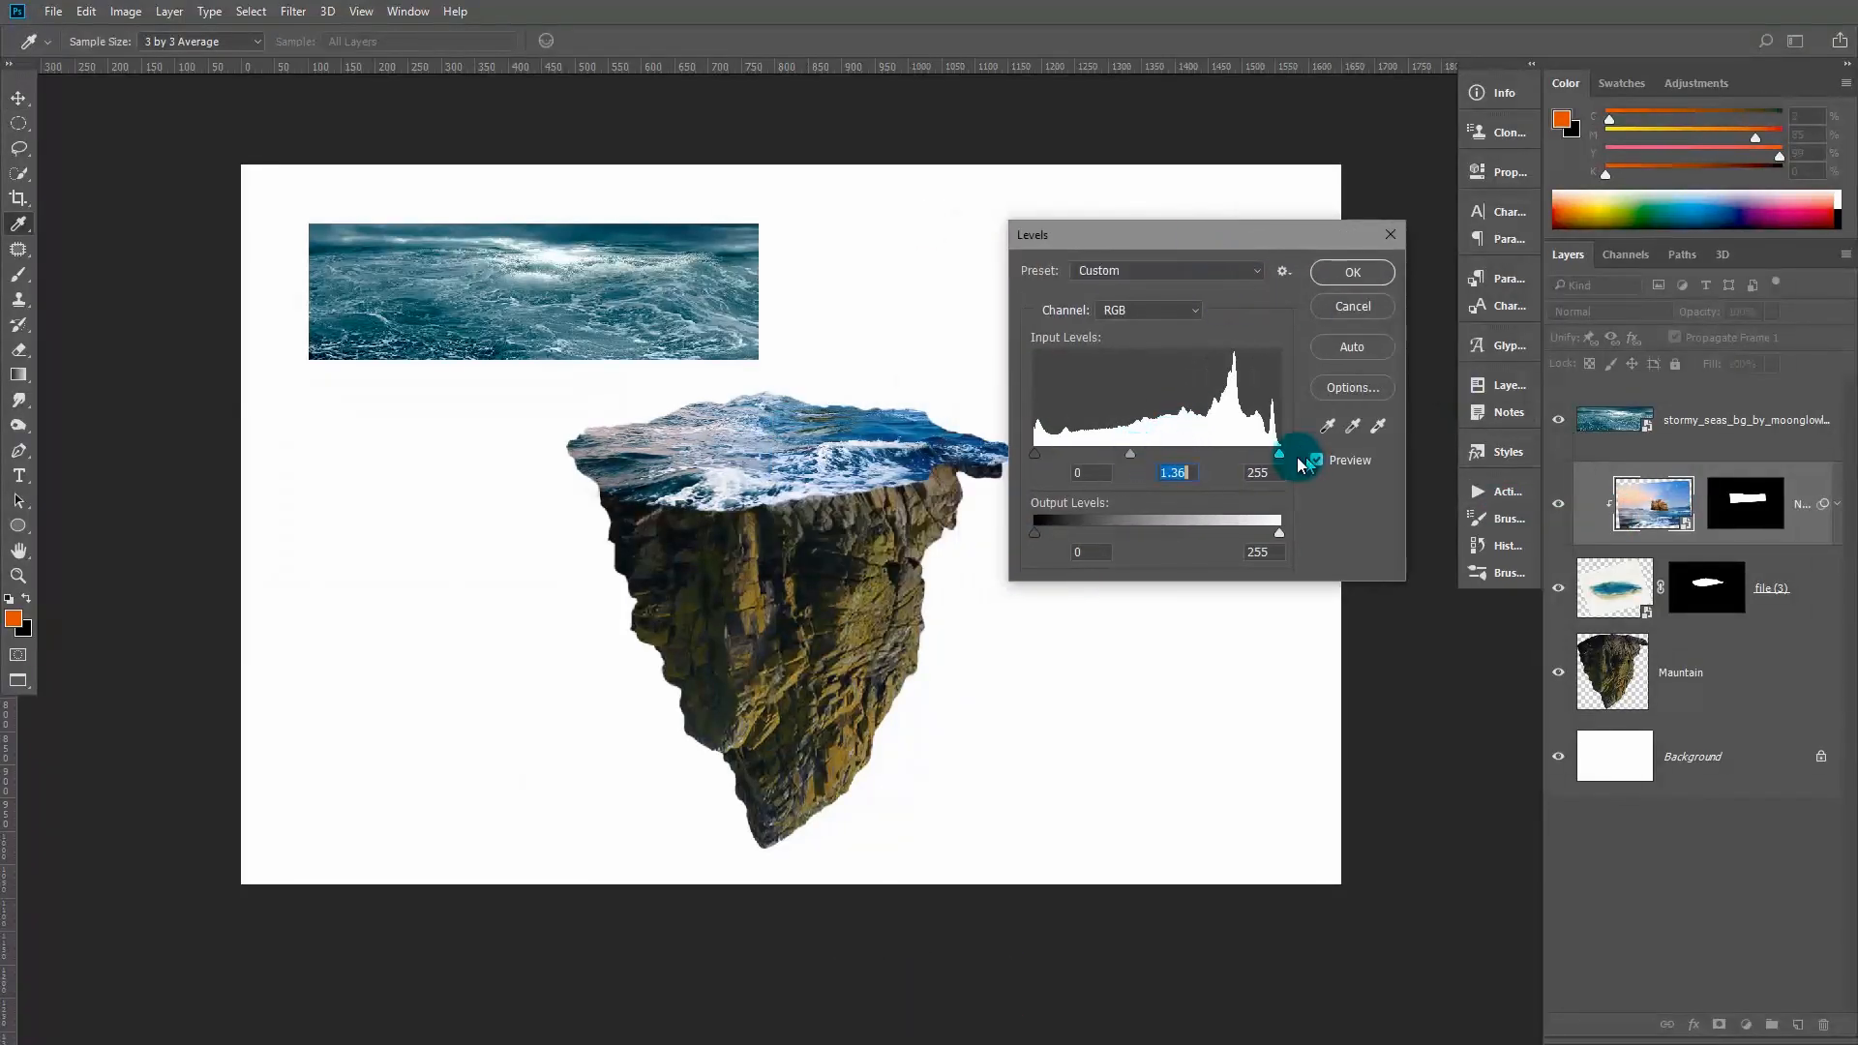
pyautogui.click(1348, 272)
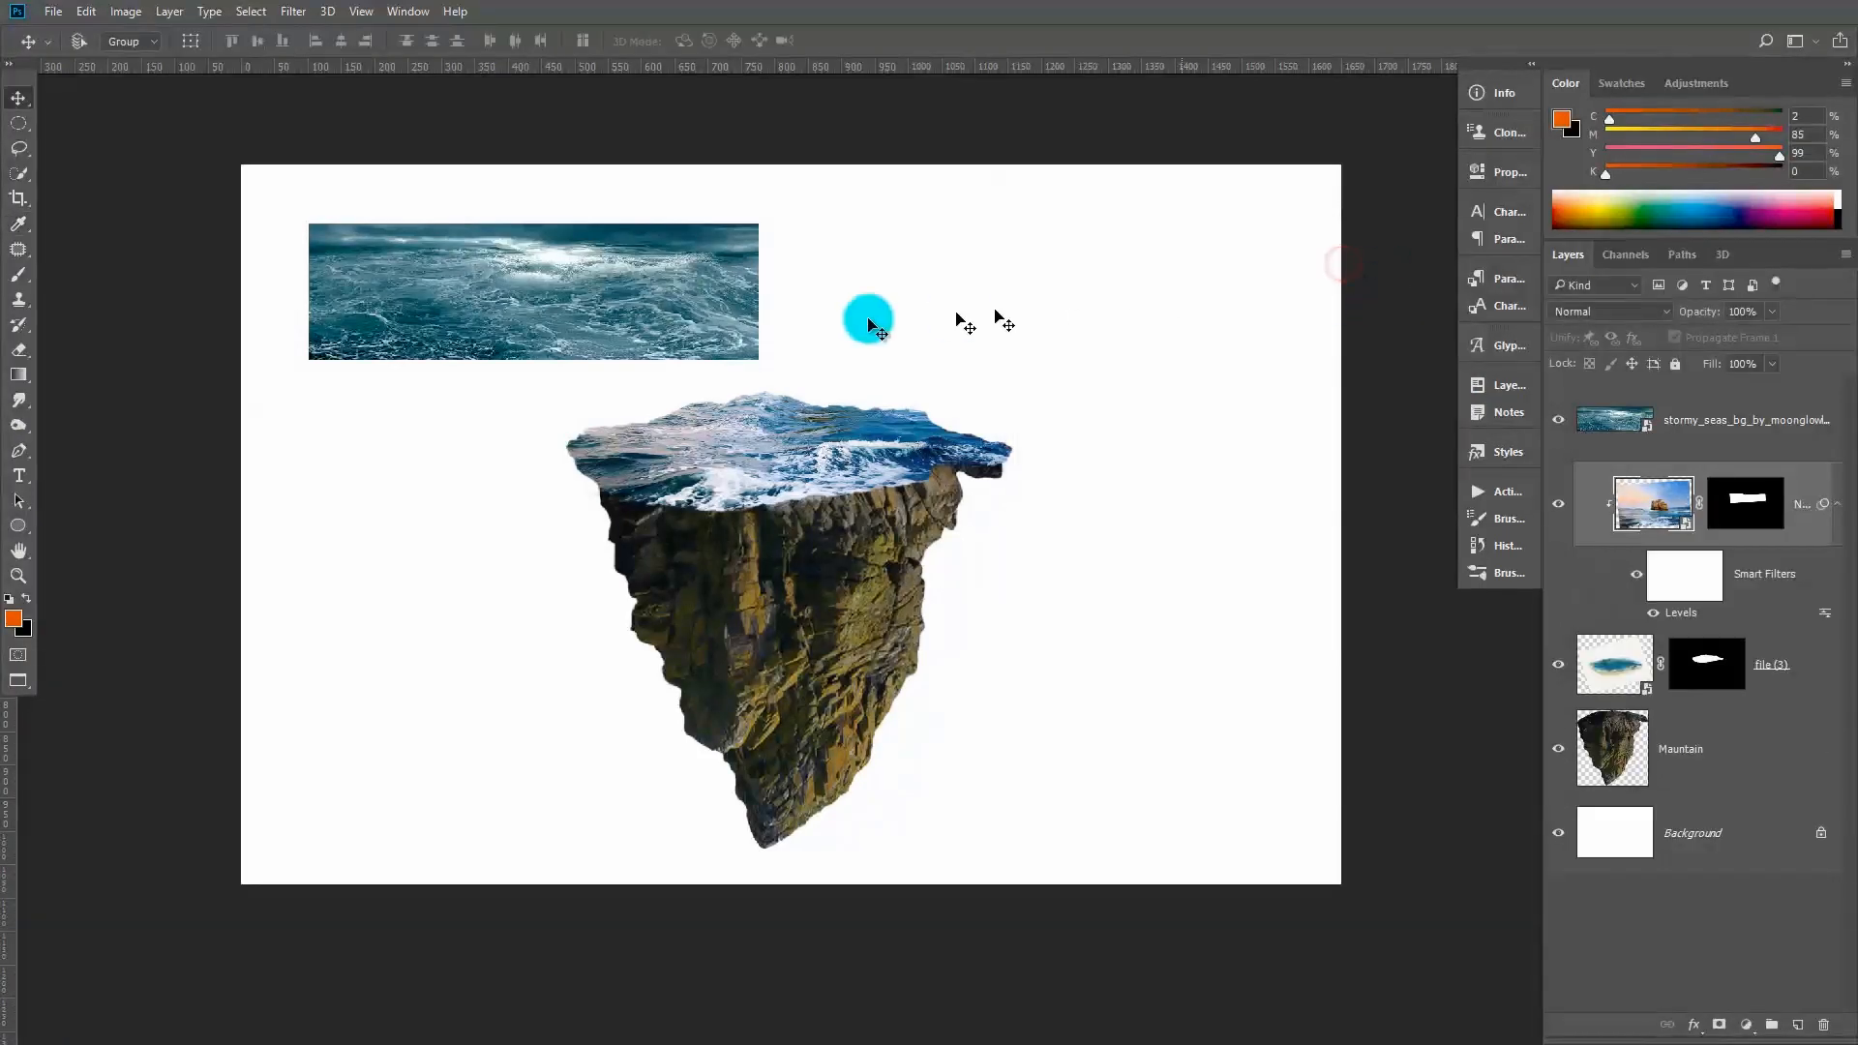
# Place the embedded titanic_png_stock image above the clipped sea photo and scale it down over the island
pyautogui.keyDown('ctrl'); pyautogui.click(838, 426); pyautogui.keyUp('ctrl')
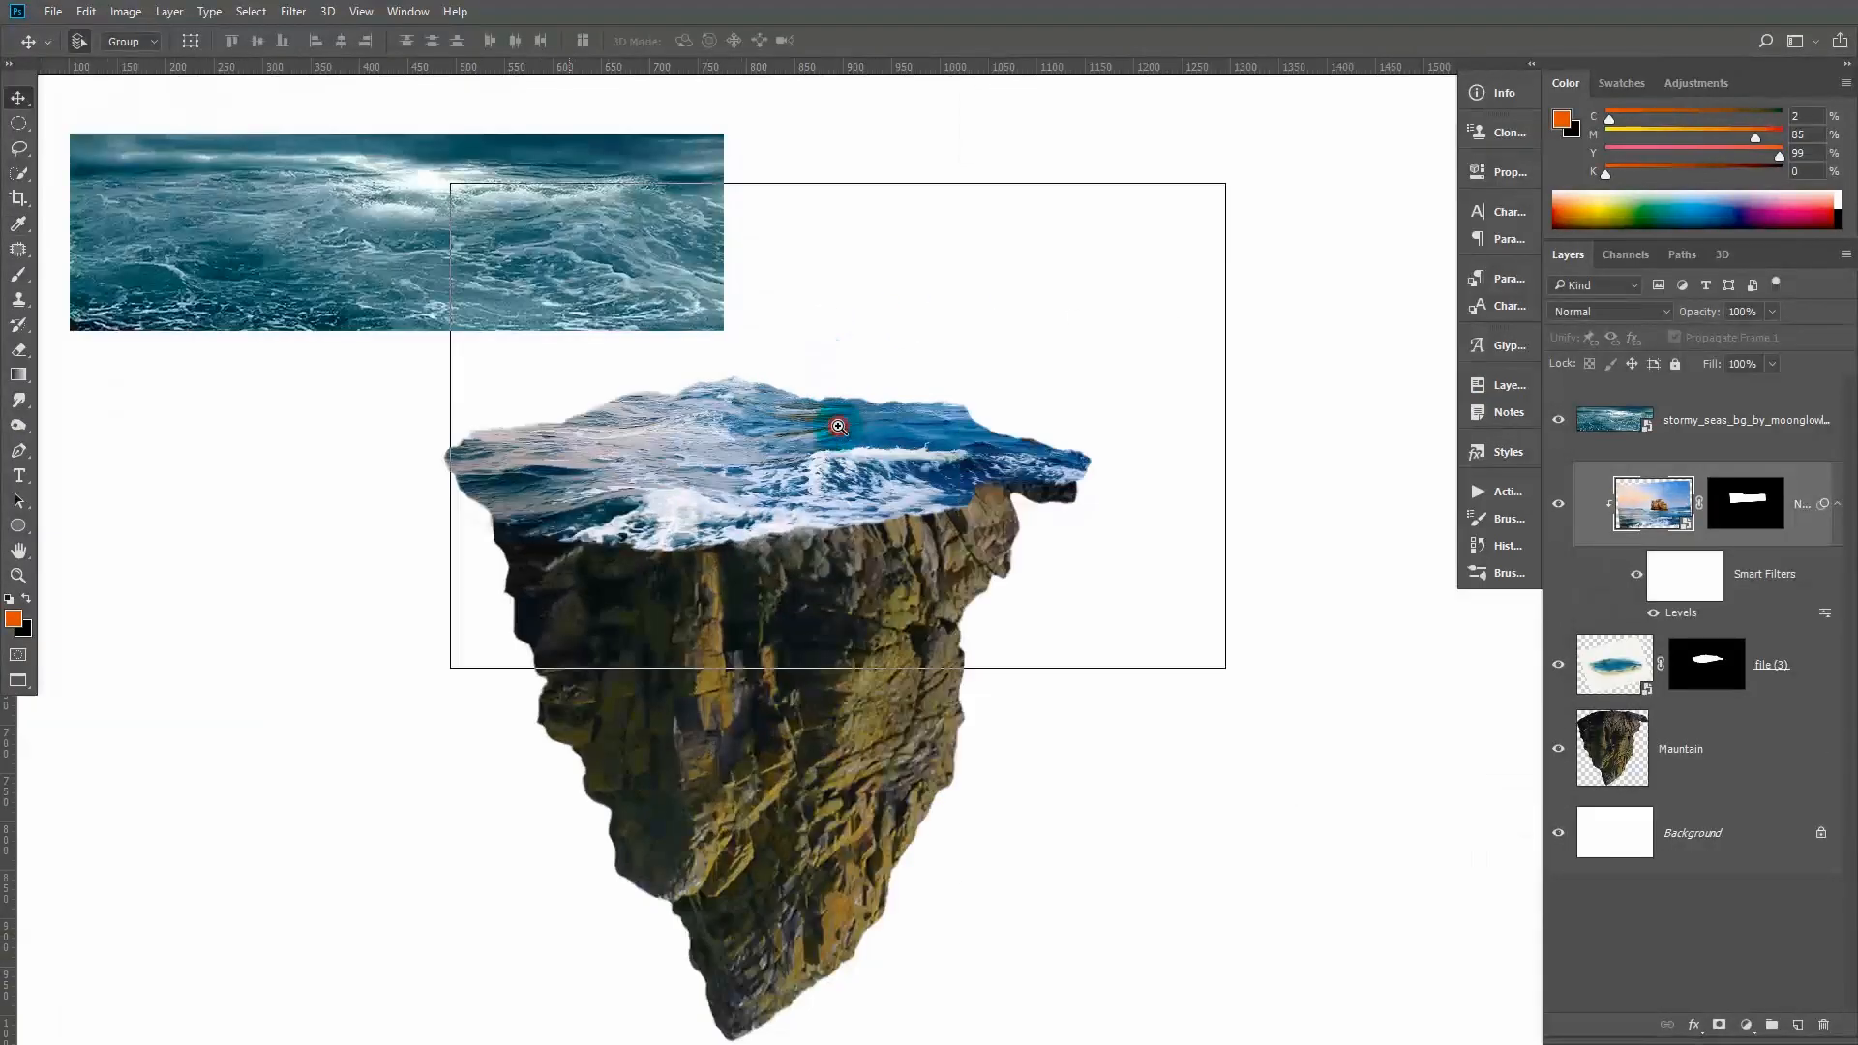
pyautogui.keyDown('ctrl'); pyautogui.click(838, 426); pyautogui.keyUp('ctrl')
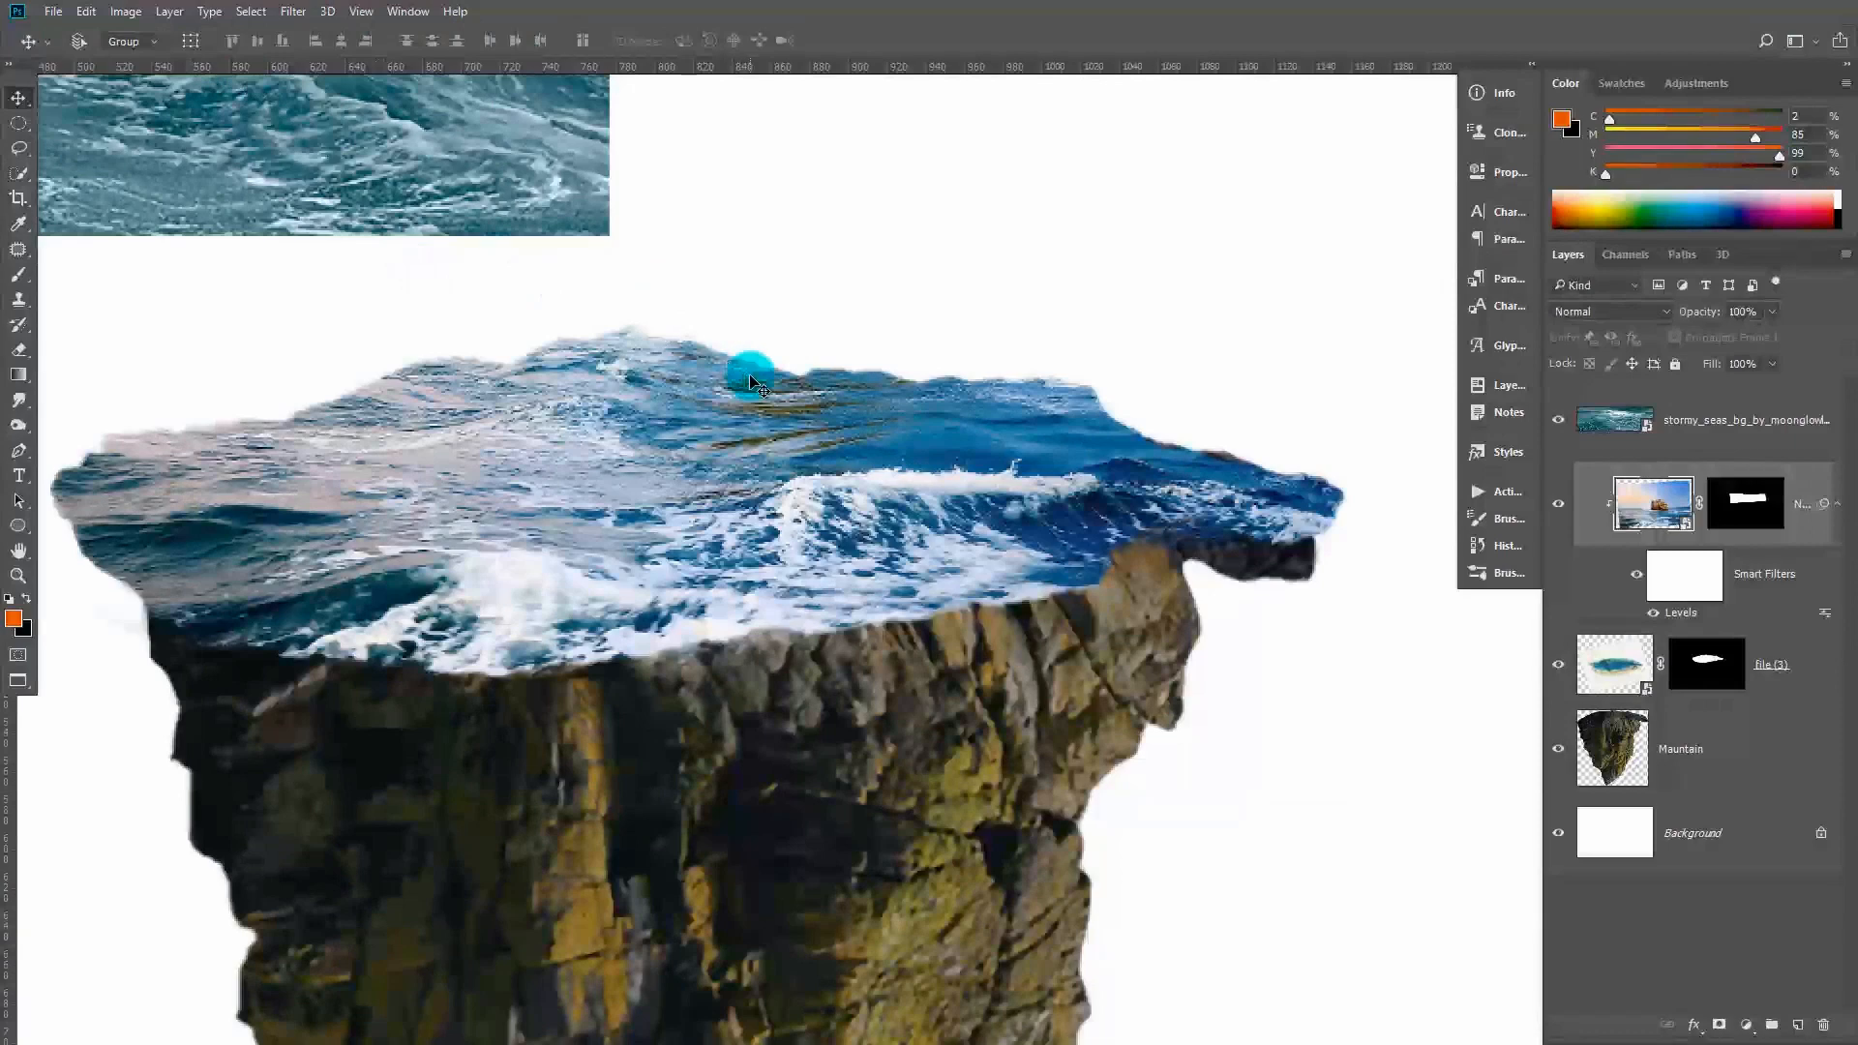
pyautogui.scroll(-3, 751, 374)
pyautogui.click(53, 12)
pyautogui.click(107, 371)
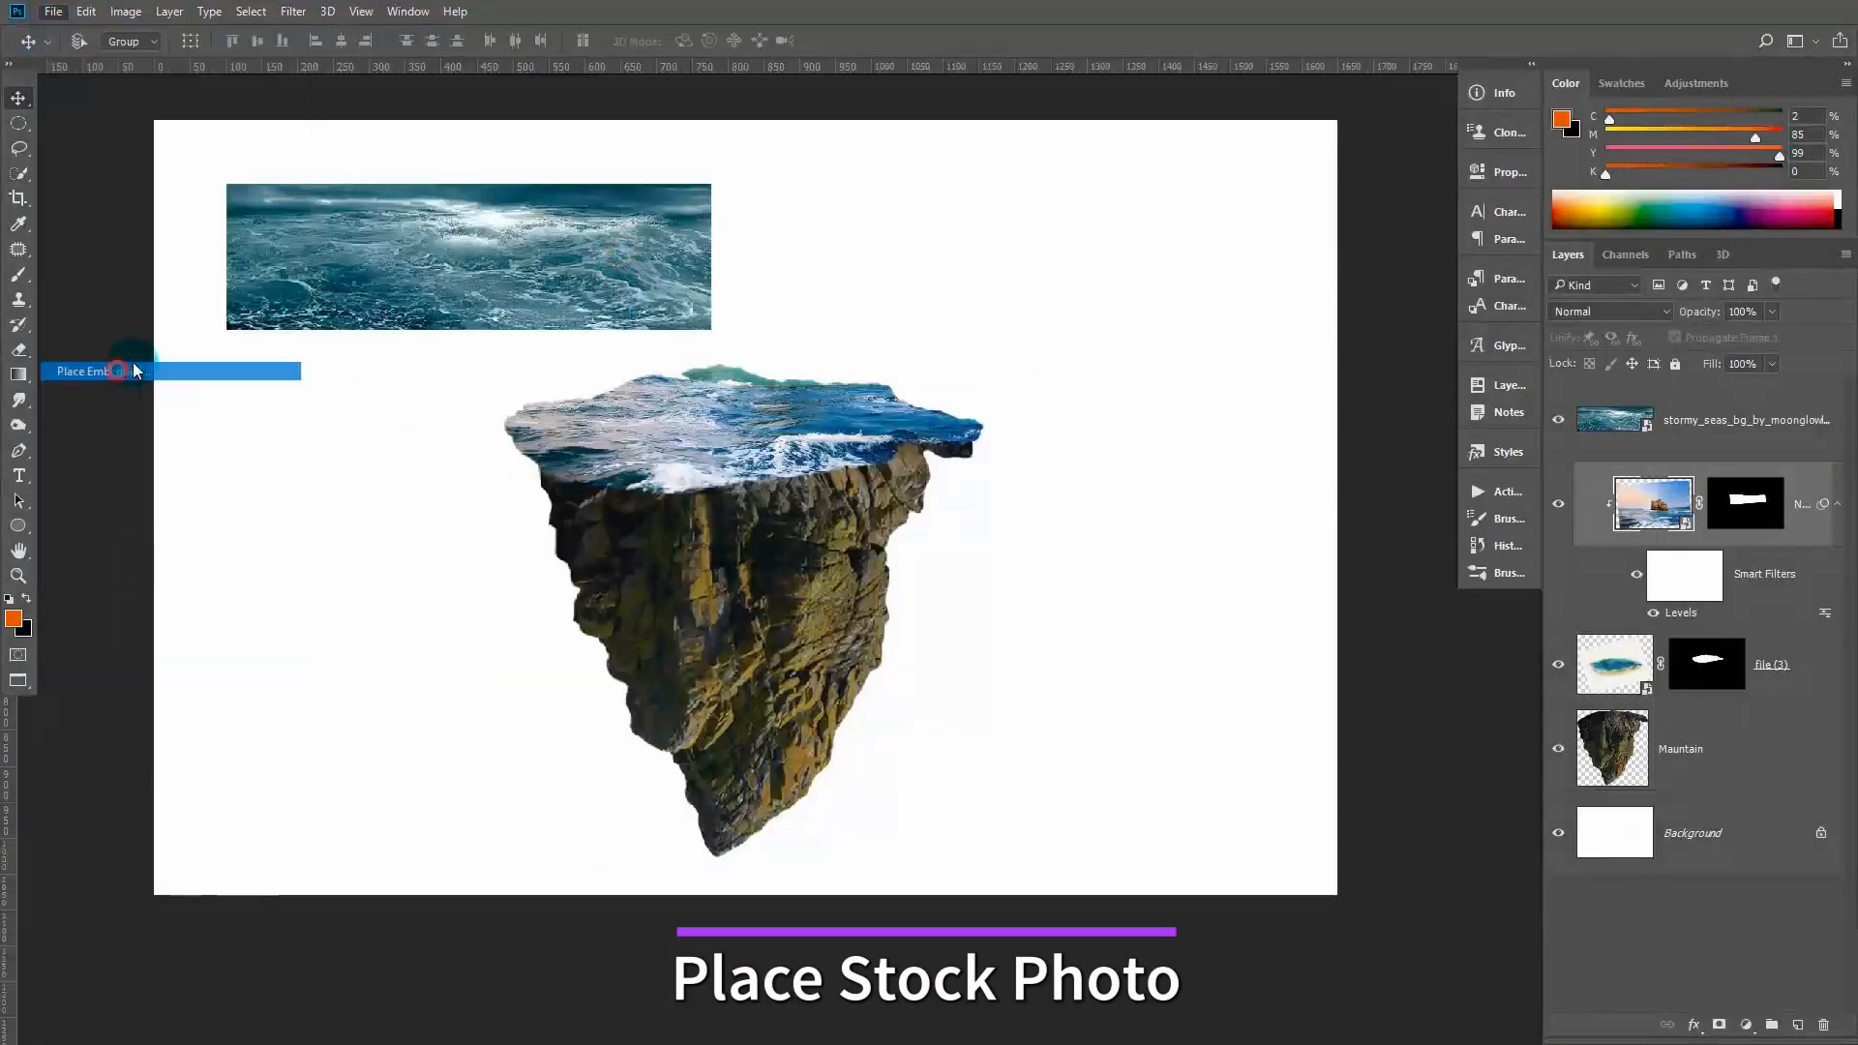
pyautogui.click(1522, 858)
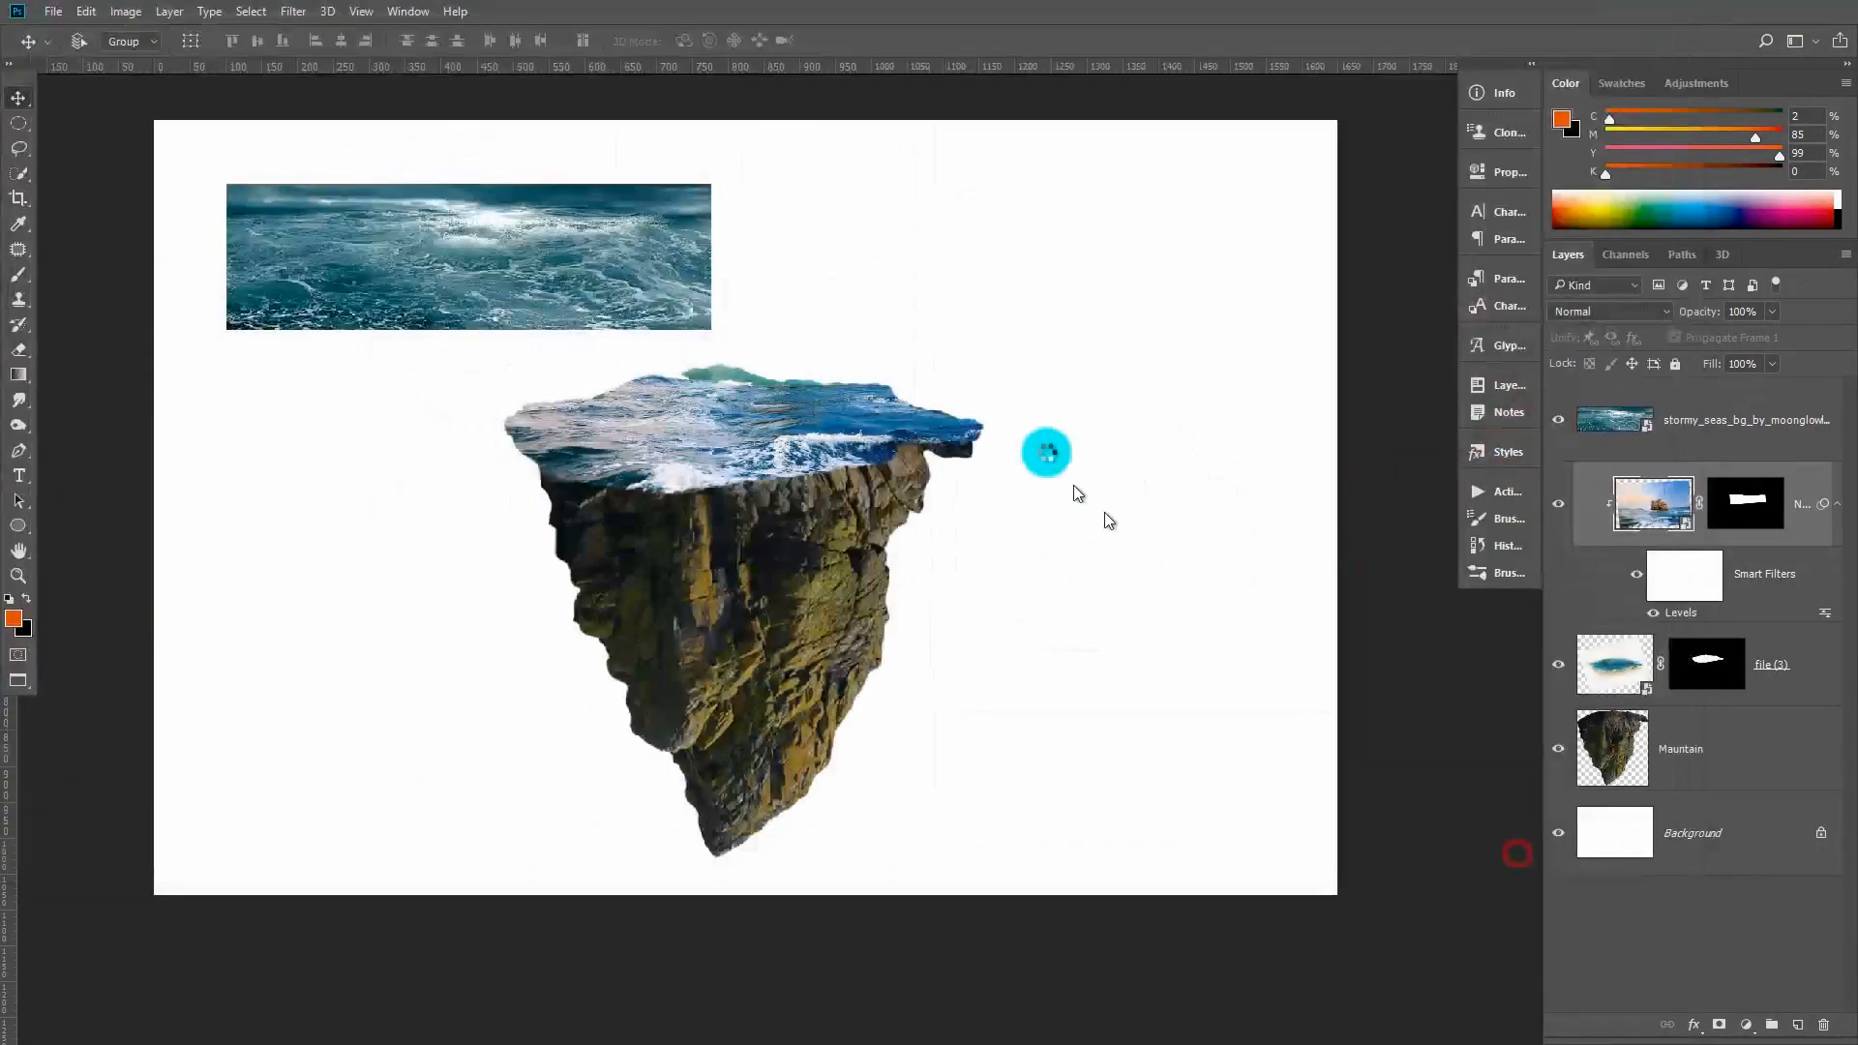
pyautogui.moveTo(1307, 863); pyautogui.dragTo(1084, 801)
pyautogui.press('Return')
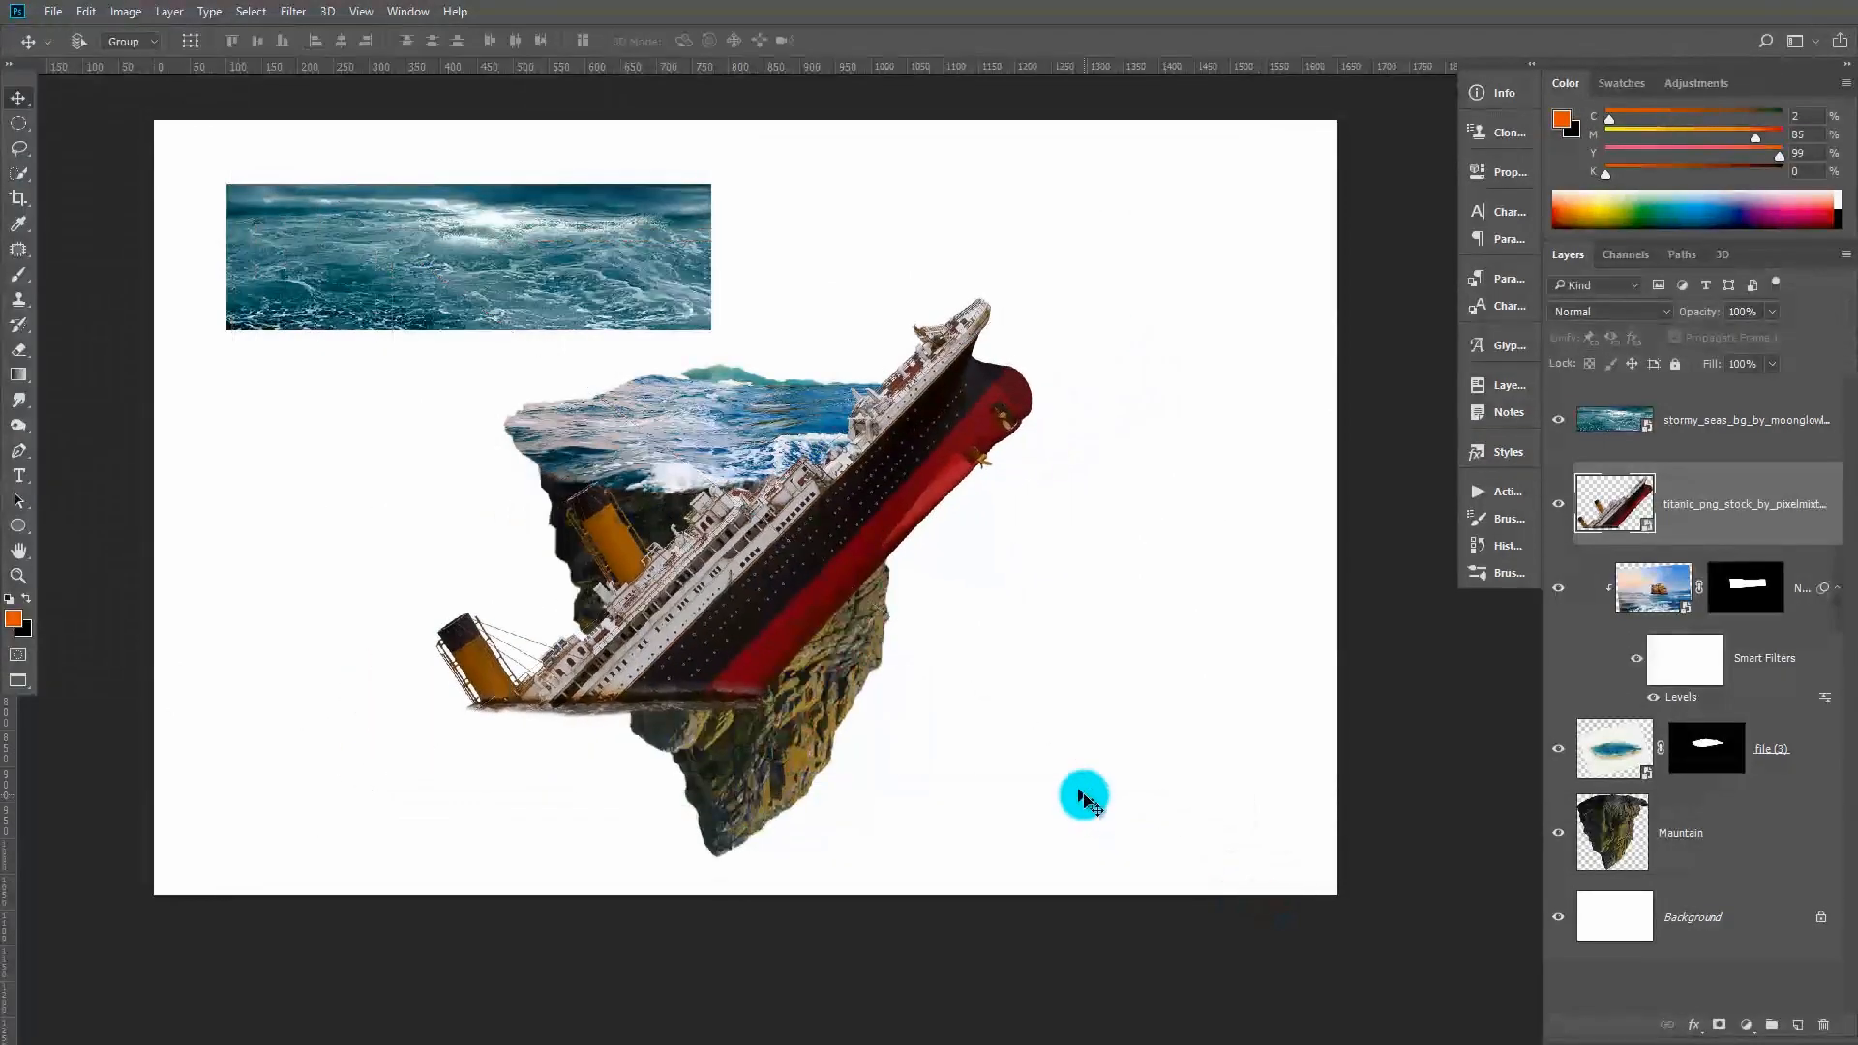
# Brighten the Titanic image with a Levels adjustment
pyautogui.hotkey('ctrl', 'l')
pyautogui.moveTo(1261, 462); pyautogui.dragTo(1235, 457)
pyautogui.click(1364, 272)
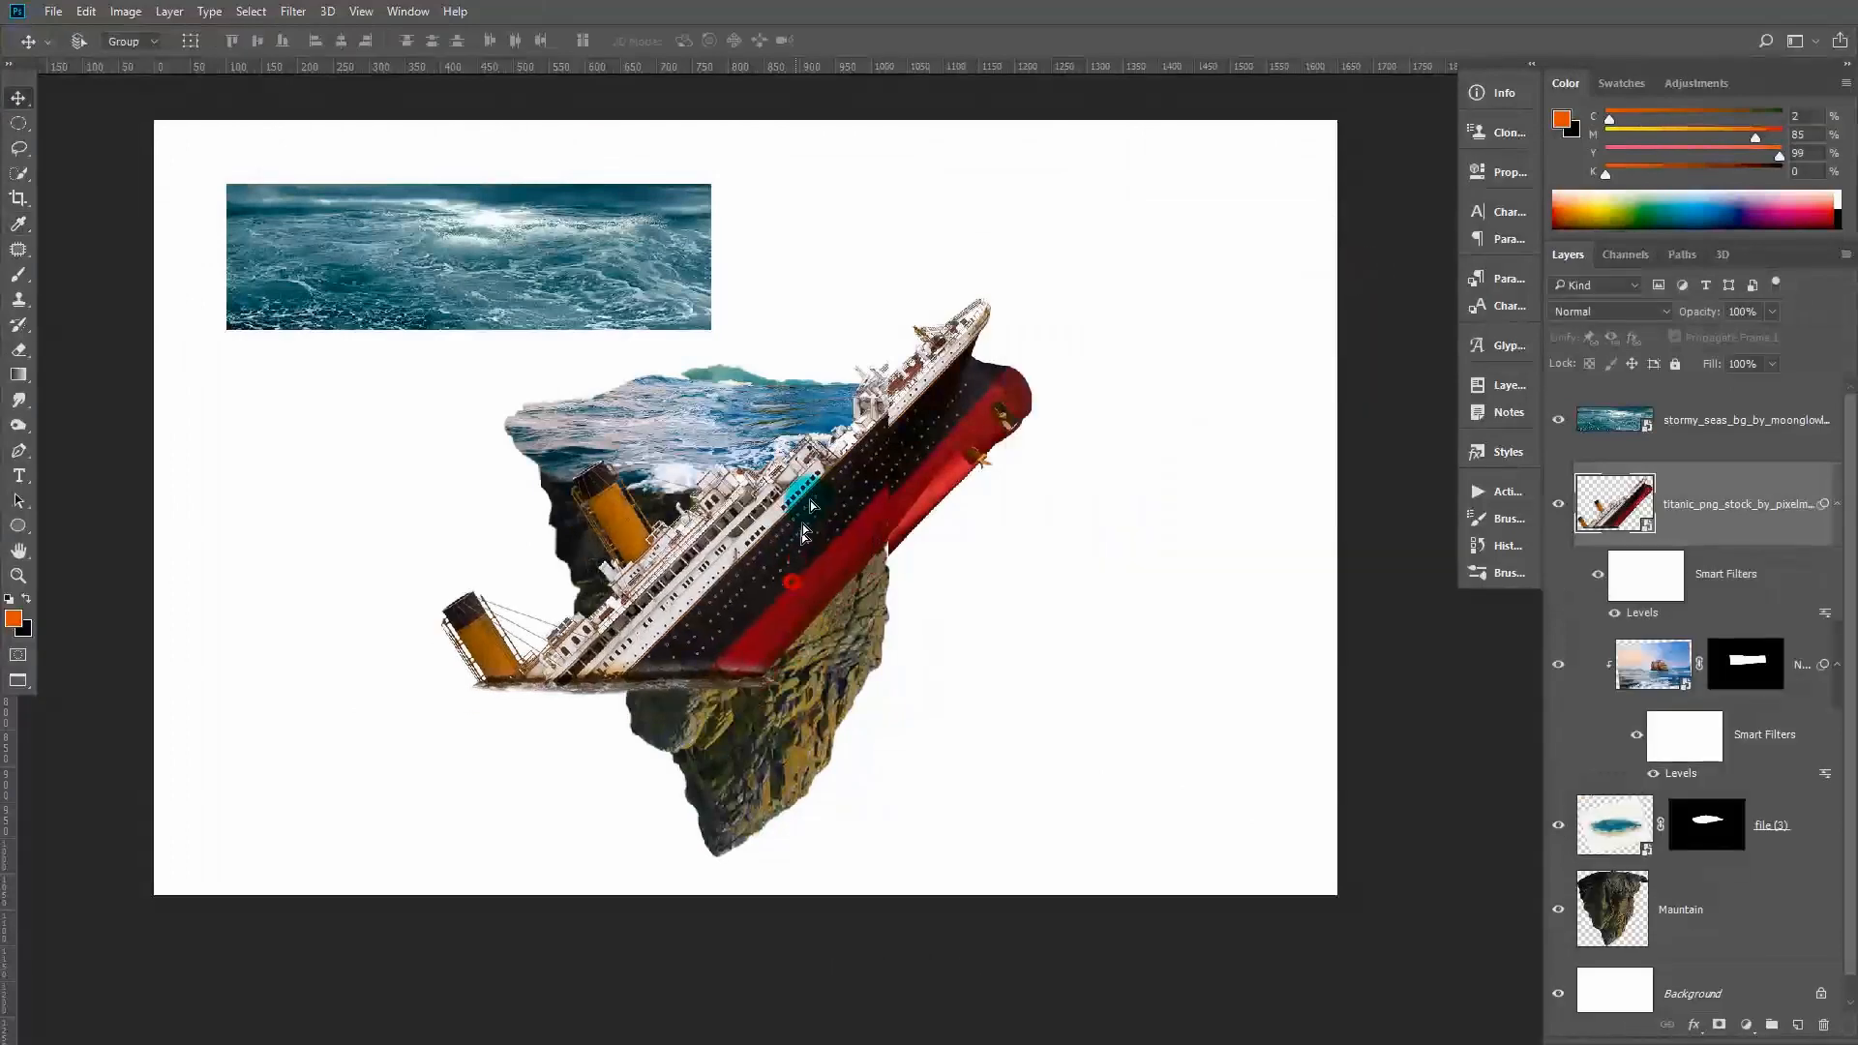
# Scale the Titanic down further and position its submerged end on the island's sea surface
pyautogui.moveTo(801, 573); pyautogui.dragTo(866, 324)
pyautogui.hotkey('ctrl', 't')
pyautogui.moveTo(1169, 520); pyautogui.dragTo(1040, 496)
pyautogui.moveTo(793, 263); pyautogui.dragTo(787, 299)
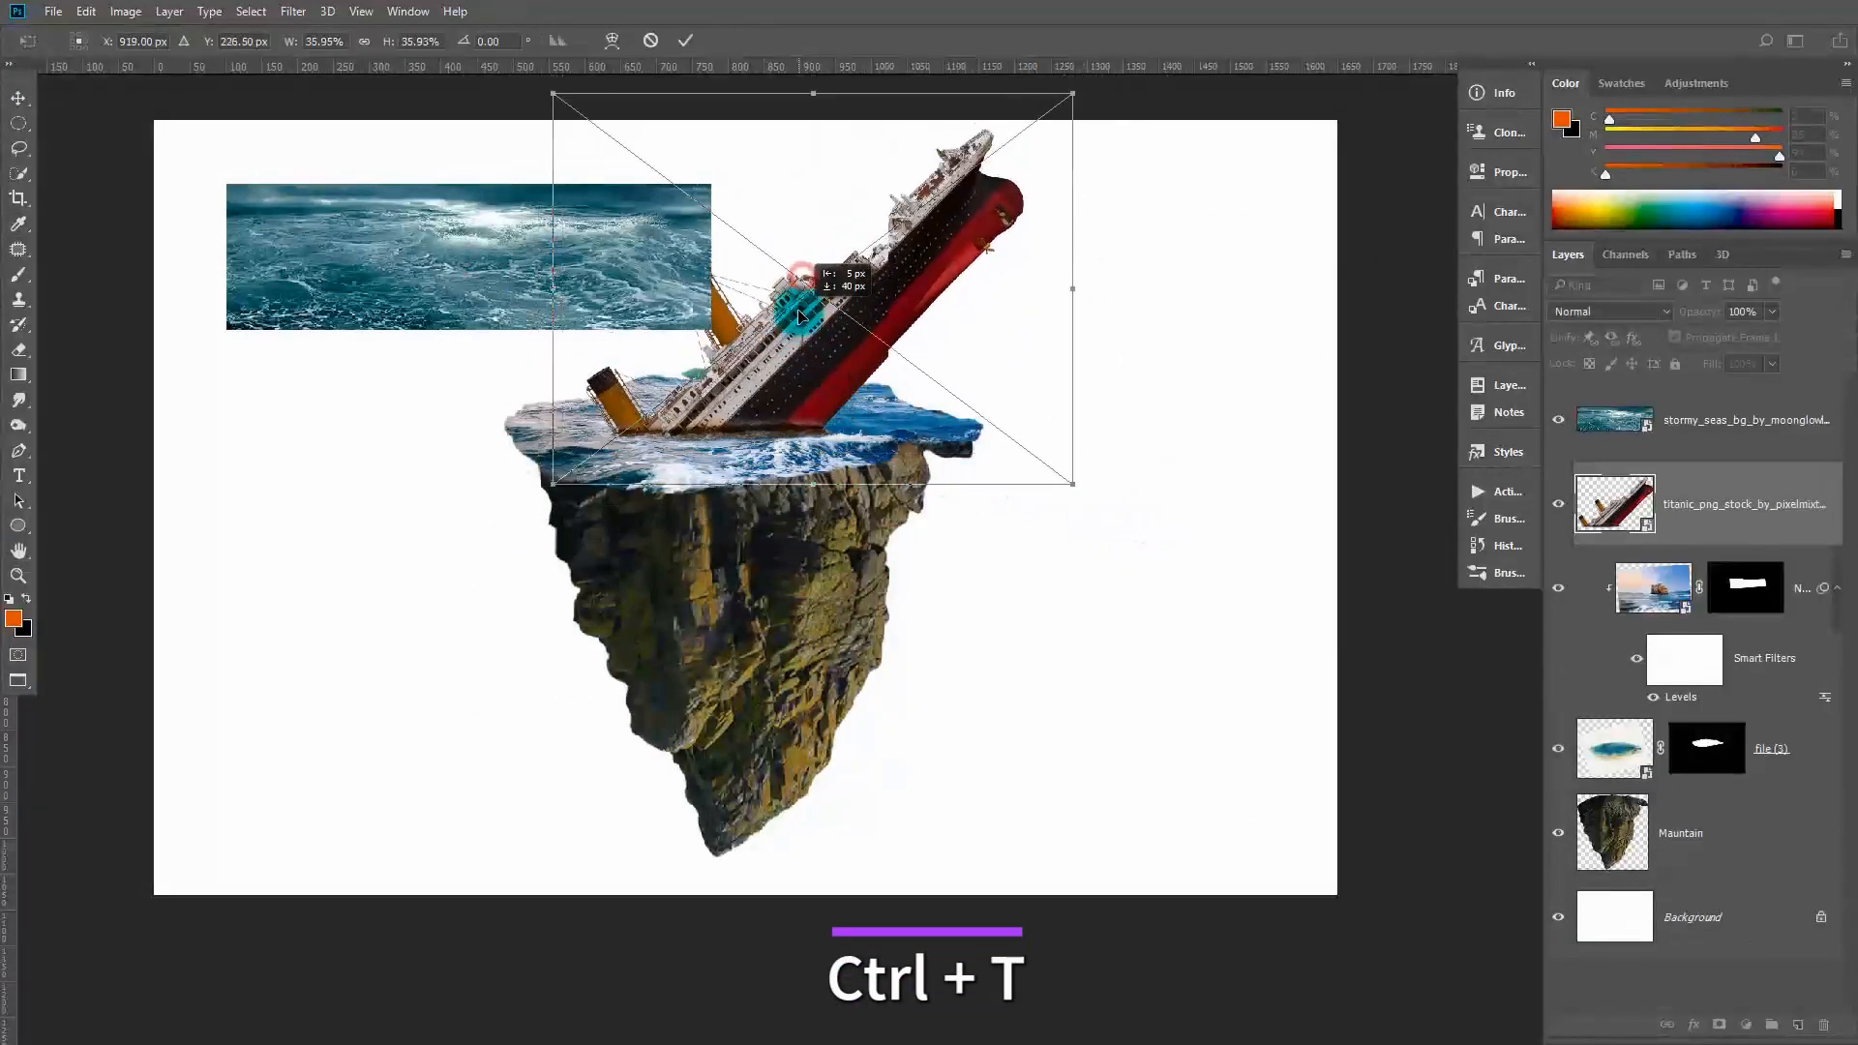
pyautogui.moveTo(1072, 94); pyautogui.dragTo(888, 358)
pyautogui.moveTo(834, 683); pyautogui.dragTo(863, 732)
pyautogui.scroll(1, 828, 711)
pyautogui.press('Return')
# Move the stormy seas image over the ship's waterline and set its blend mode to Screen
pyautogui.rightClick(535, 666)
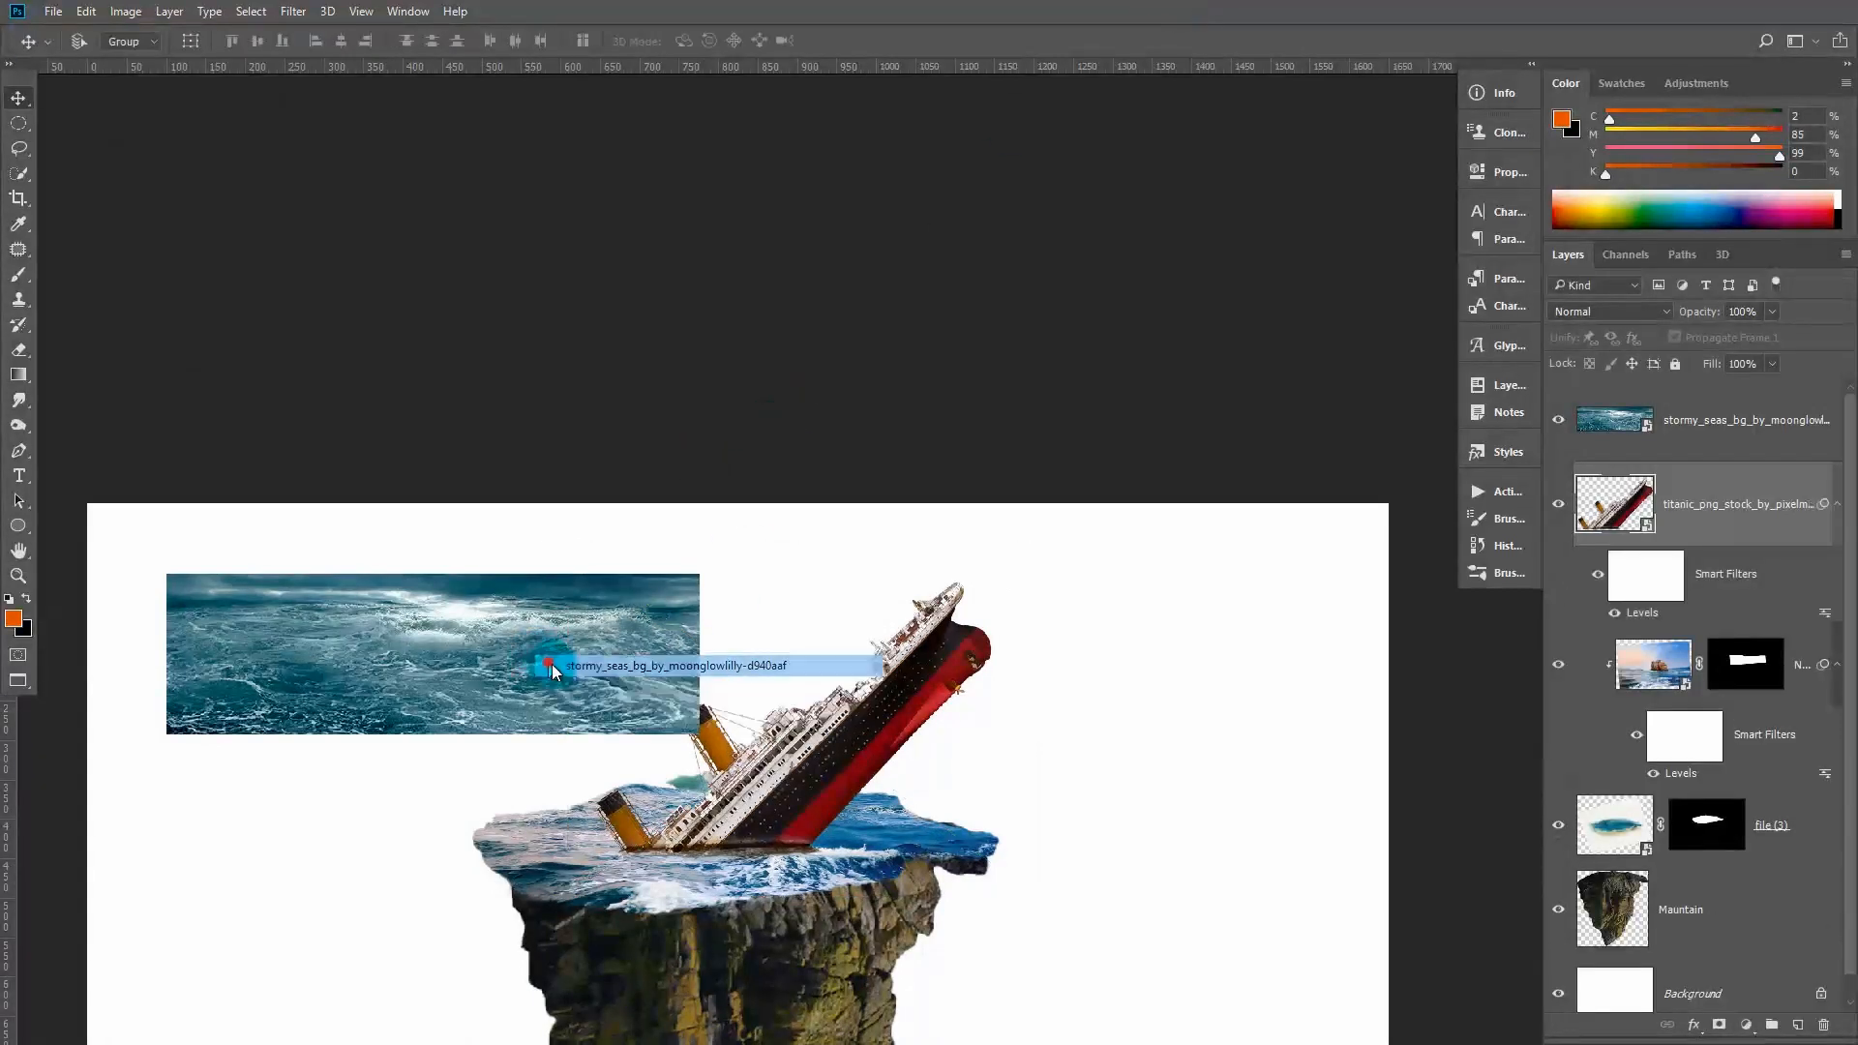
pyautogui.click(571, 658)
pyautogui.moveTo(571, 658); pyautogui.dragTo(803, 849)
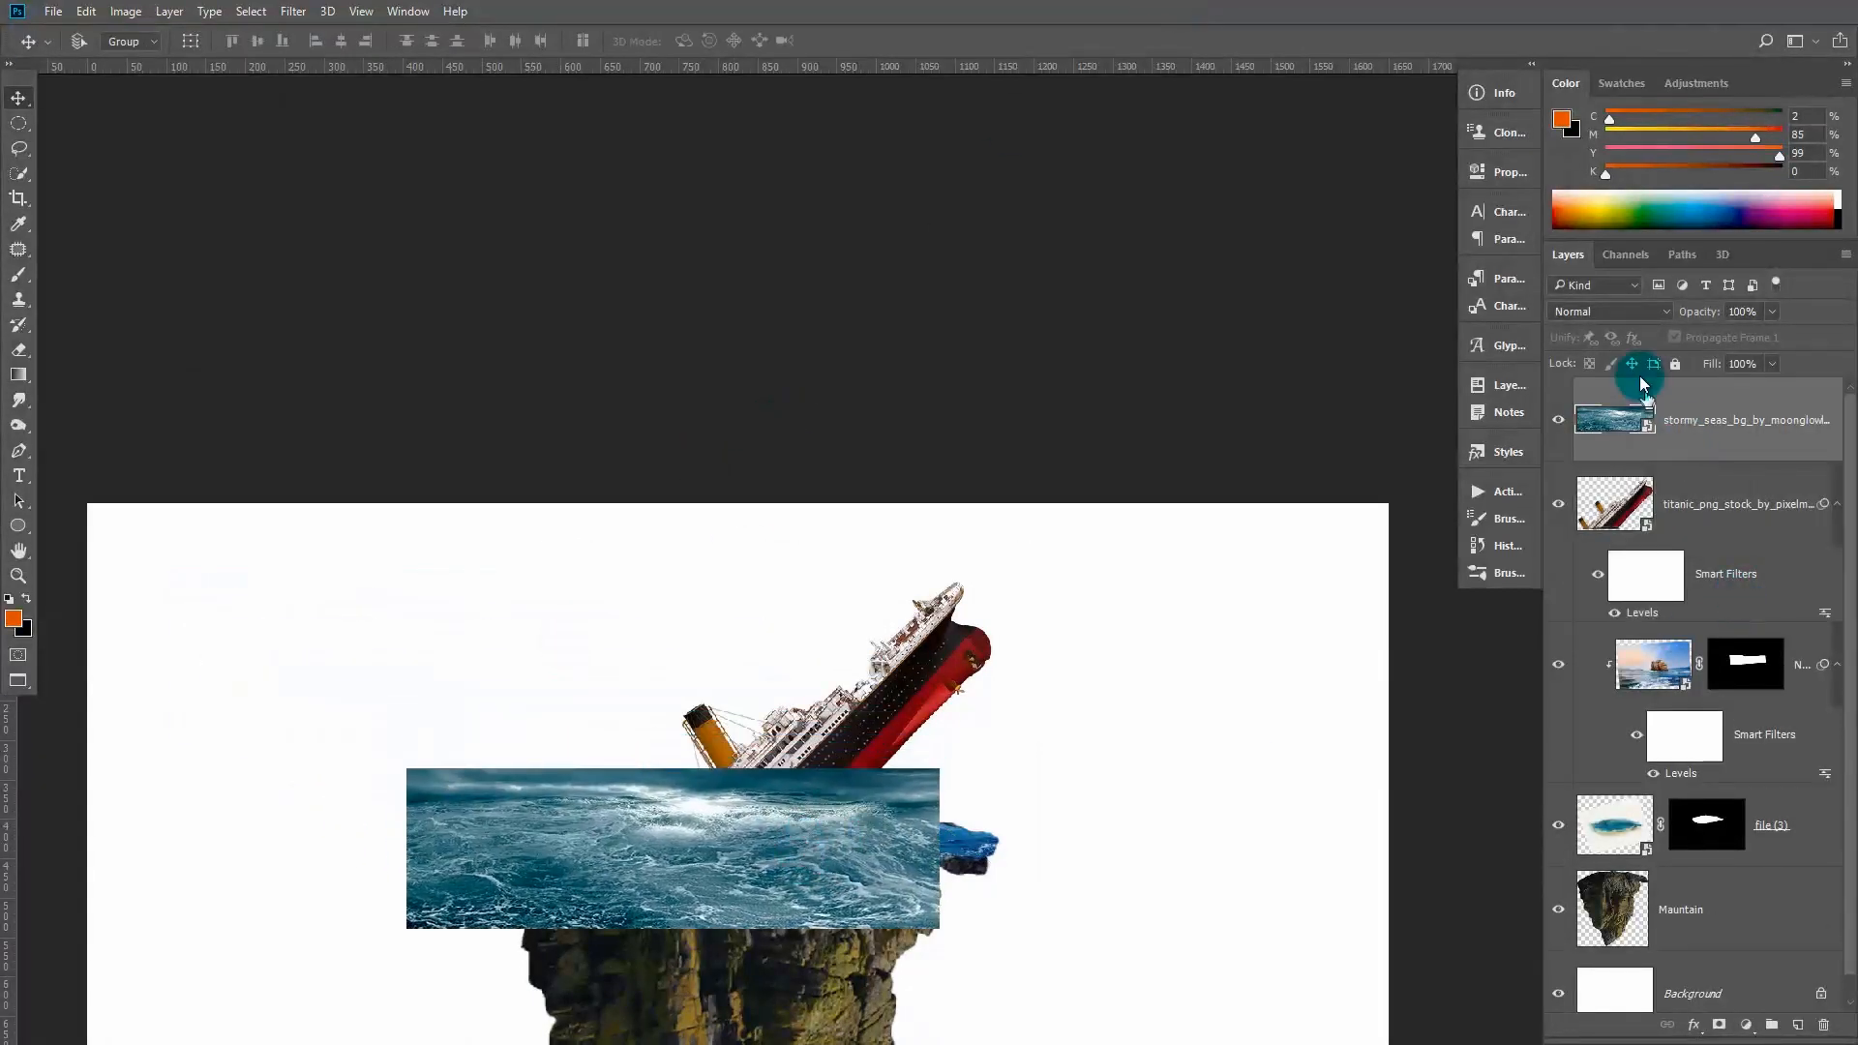
pyautogui.click(1612, 311)
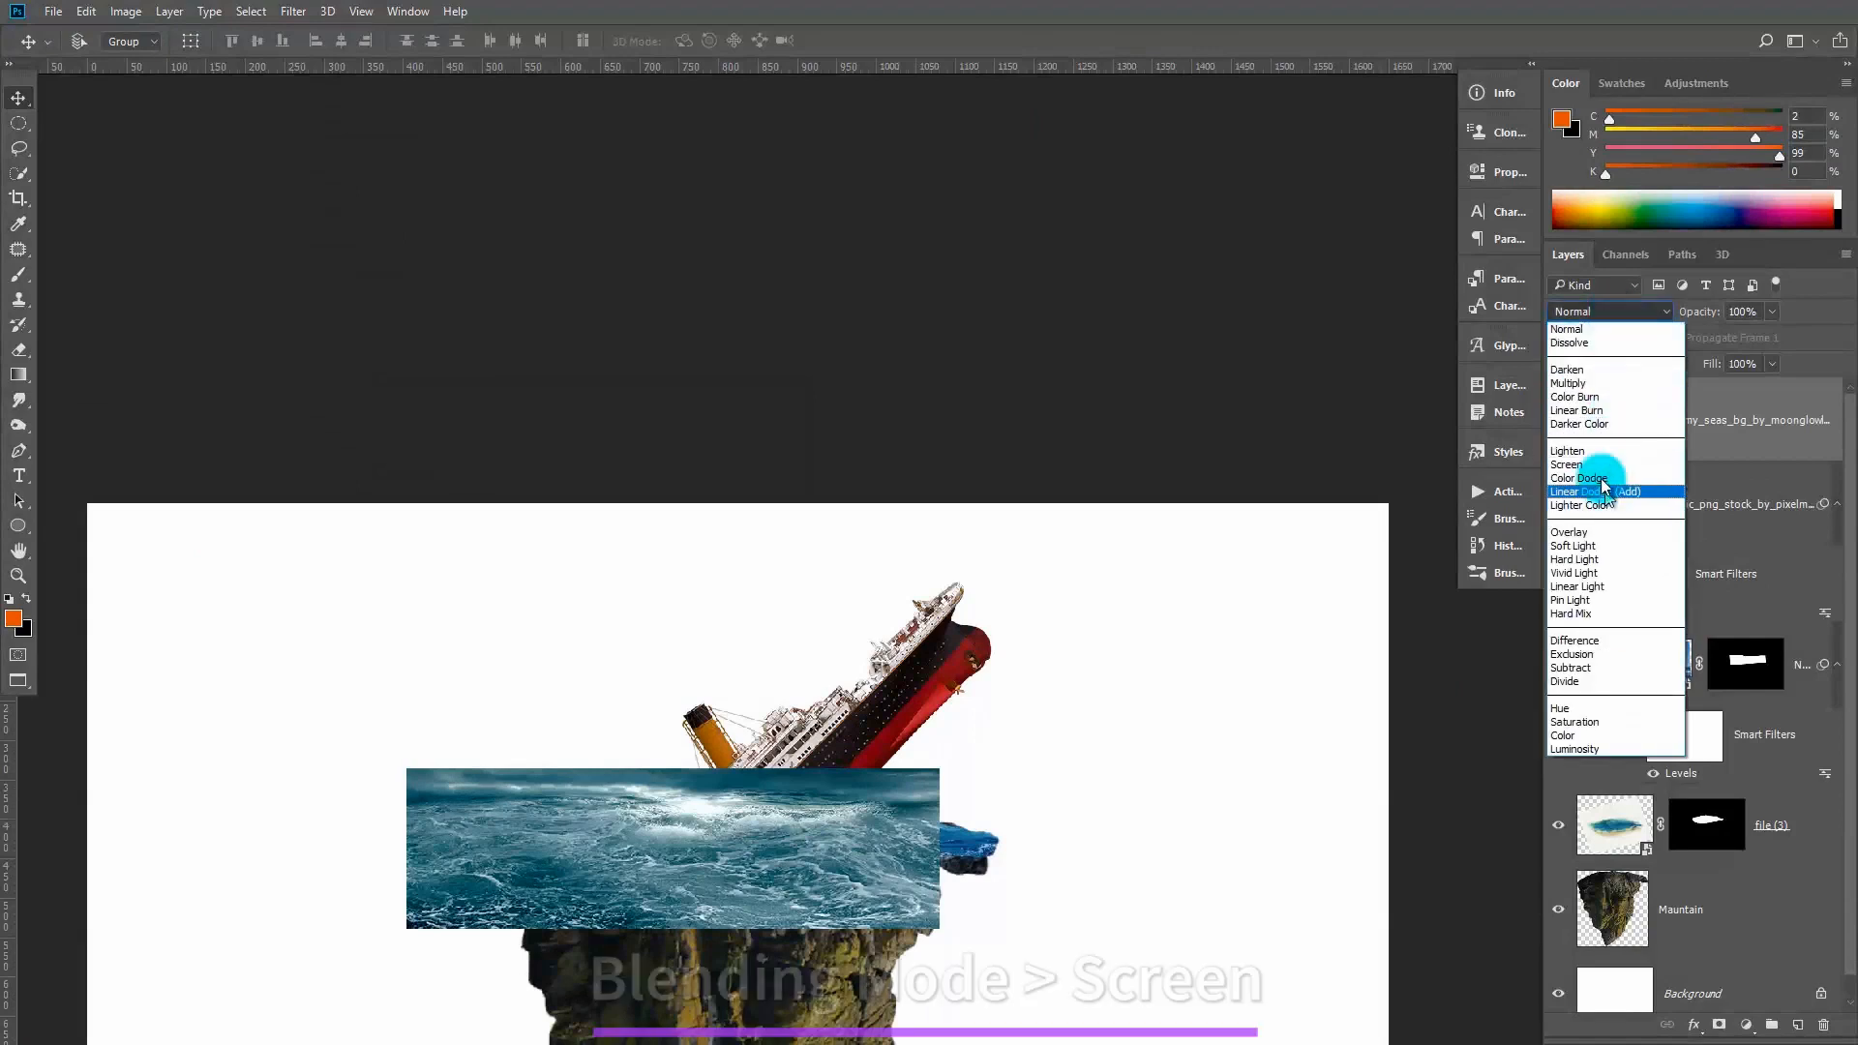
pyautogui.click(1593, 478)
pyautogui.click(1612, 316)
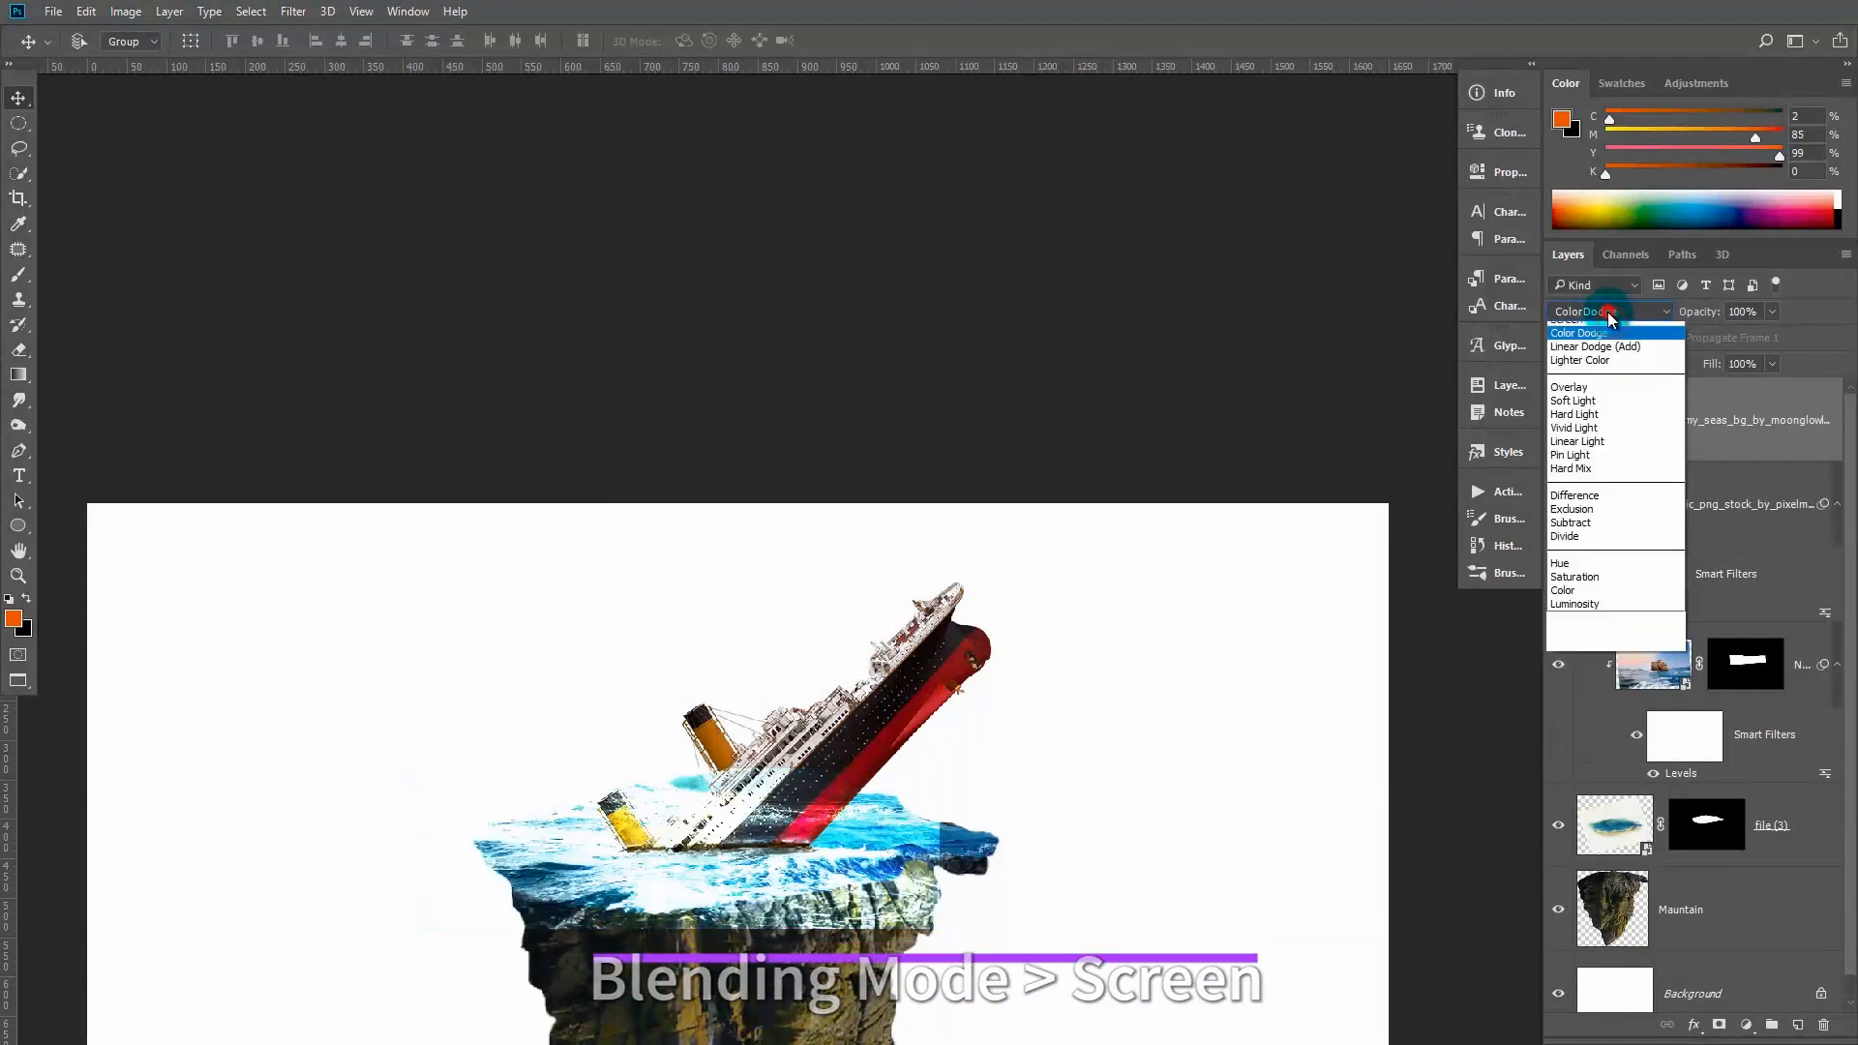
pyautogui.click(1586, 466)
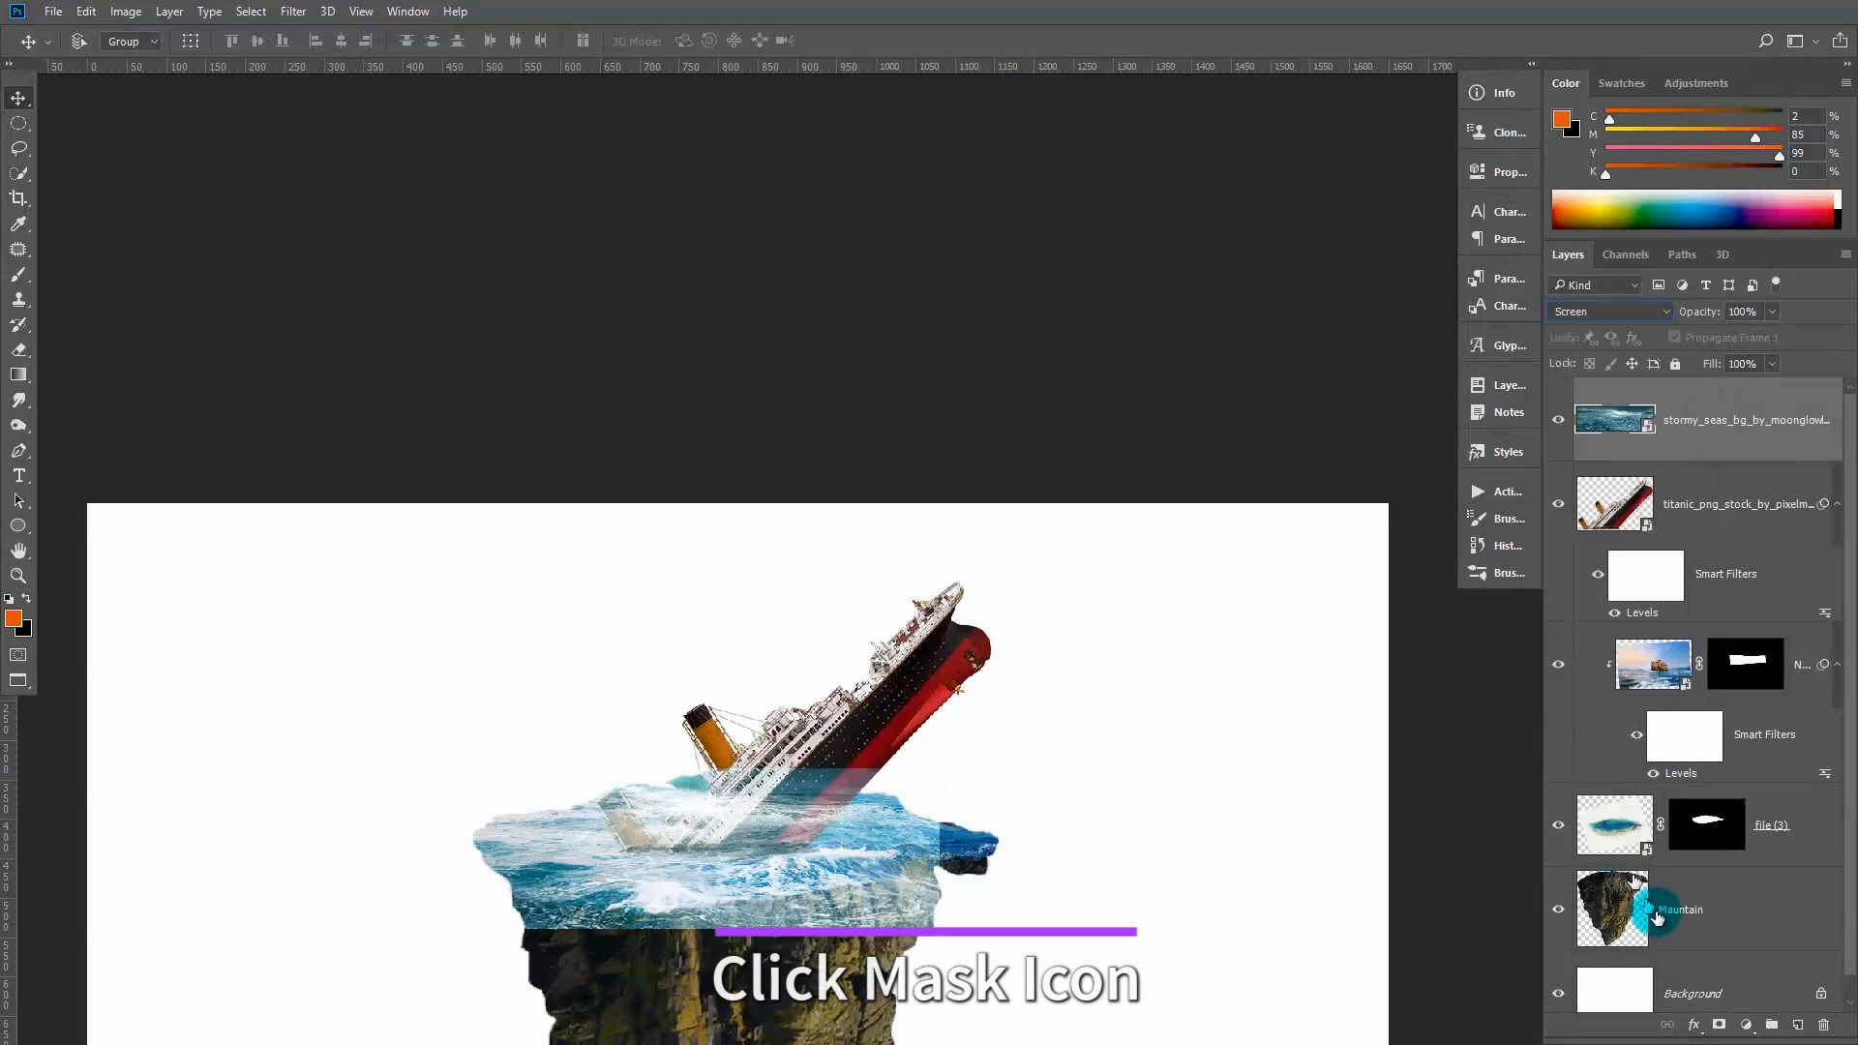
# Add a mask to the stormy seas layer and fade its upper and lower parts with black-to-transparent linear gradients
pyautogui.click(1719, 1024)
pyautogui.click(18, 374)
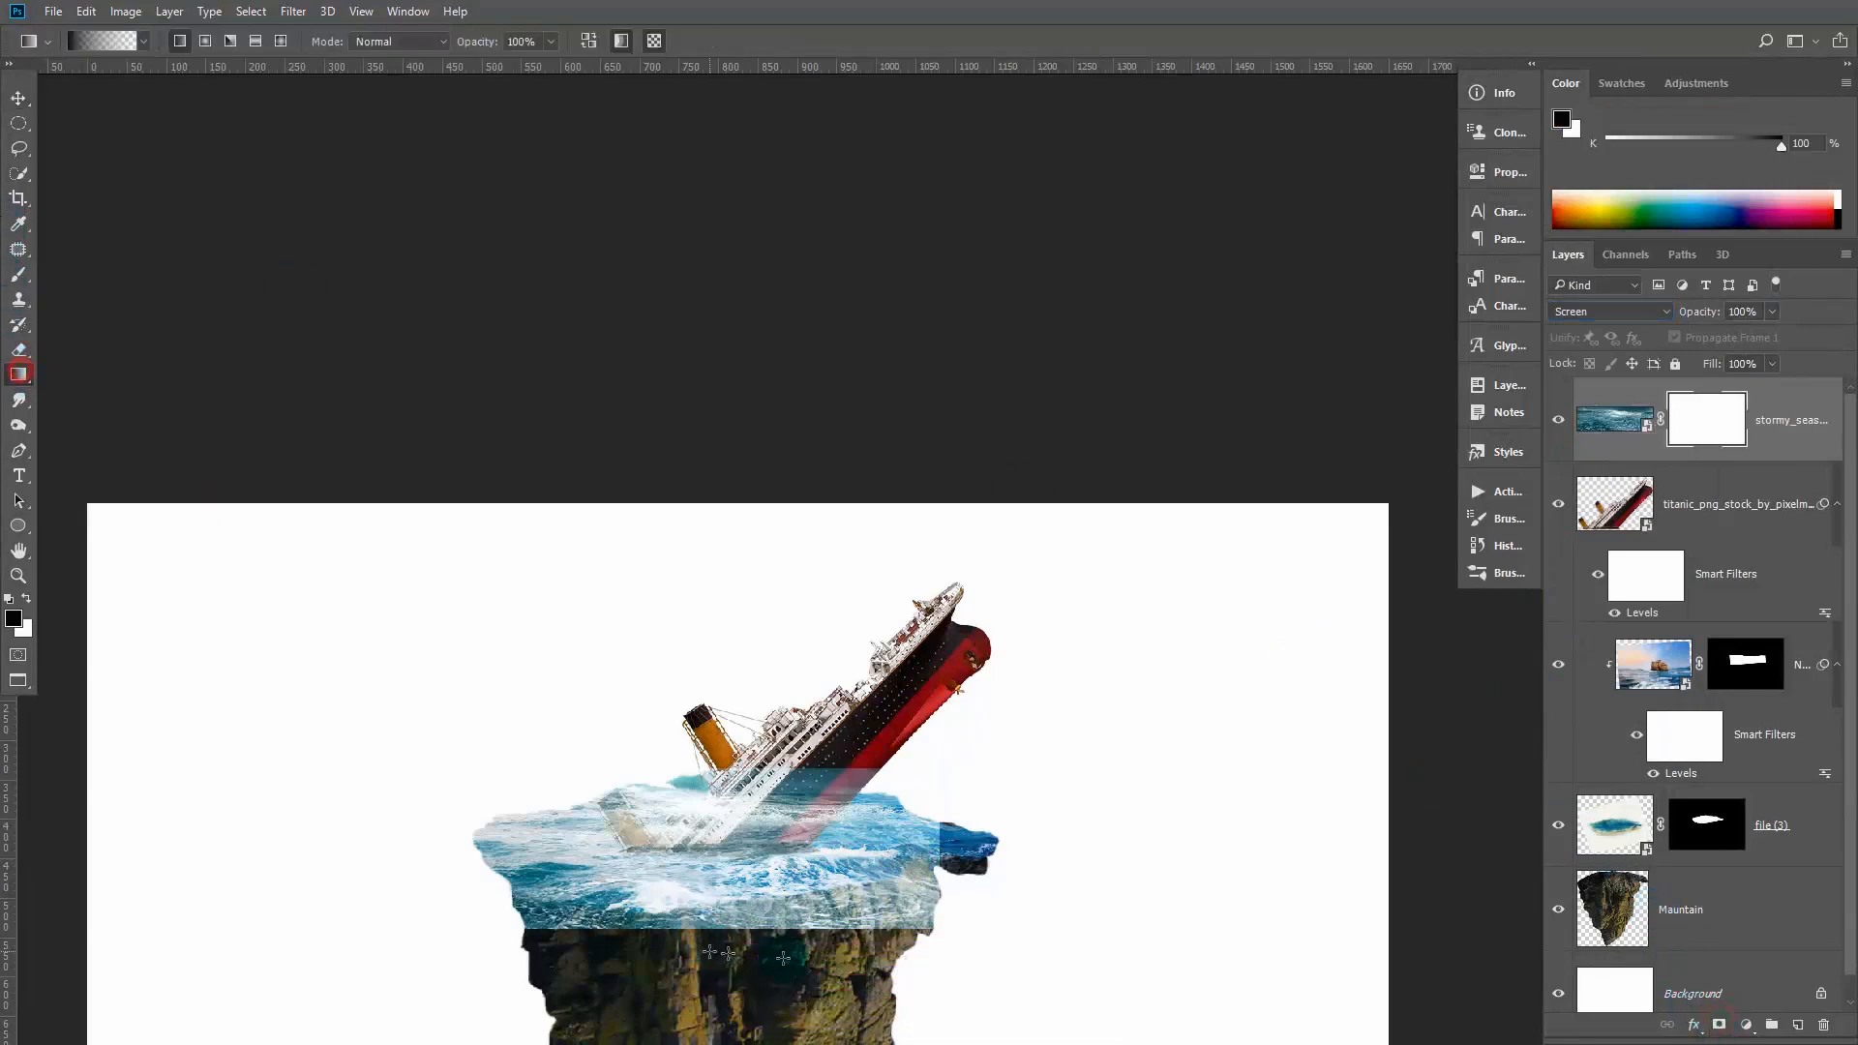
pyautogui.moveTo(745, 874); pyautogui.dragTo(743, 836)
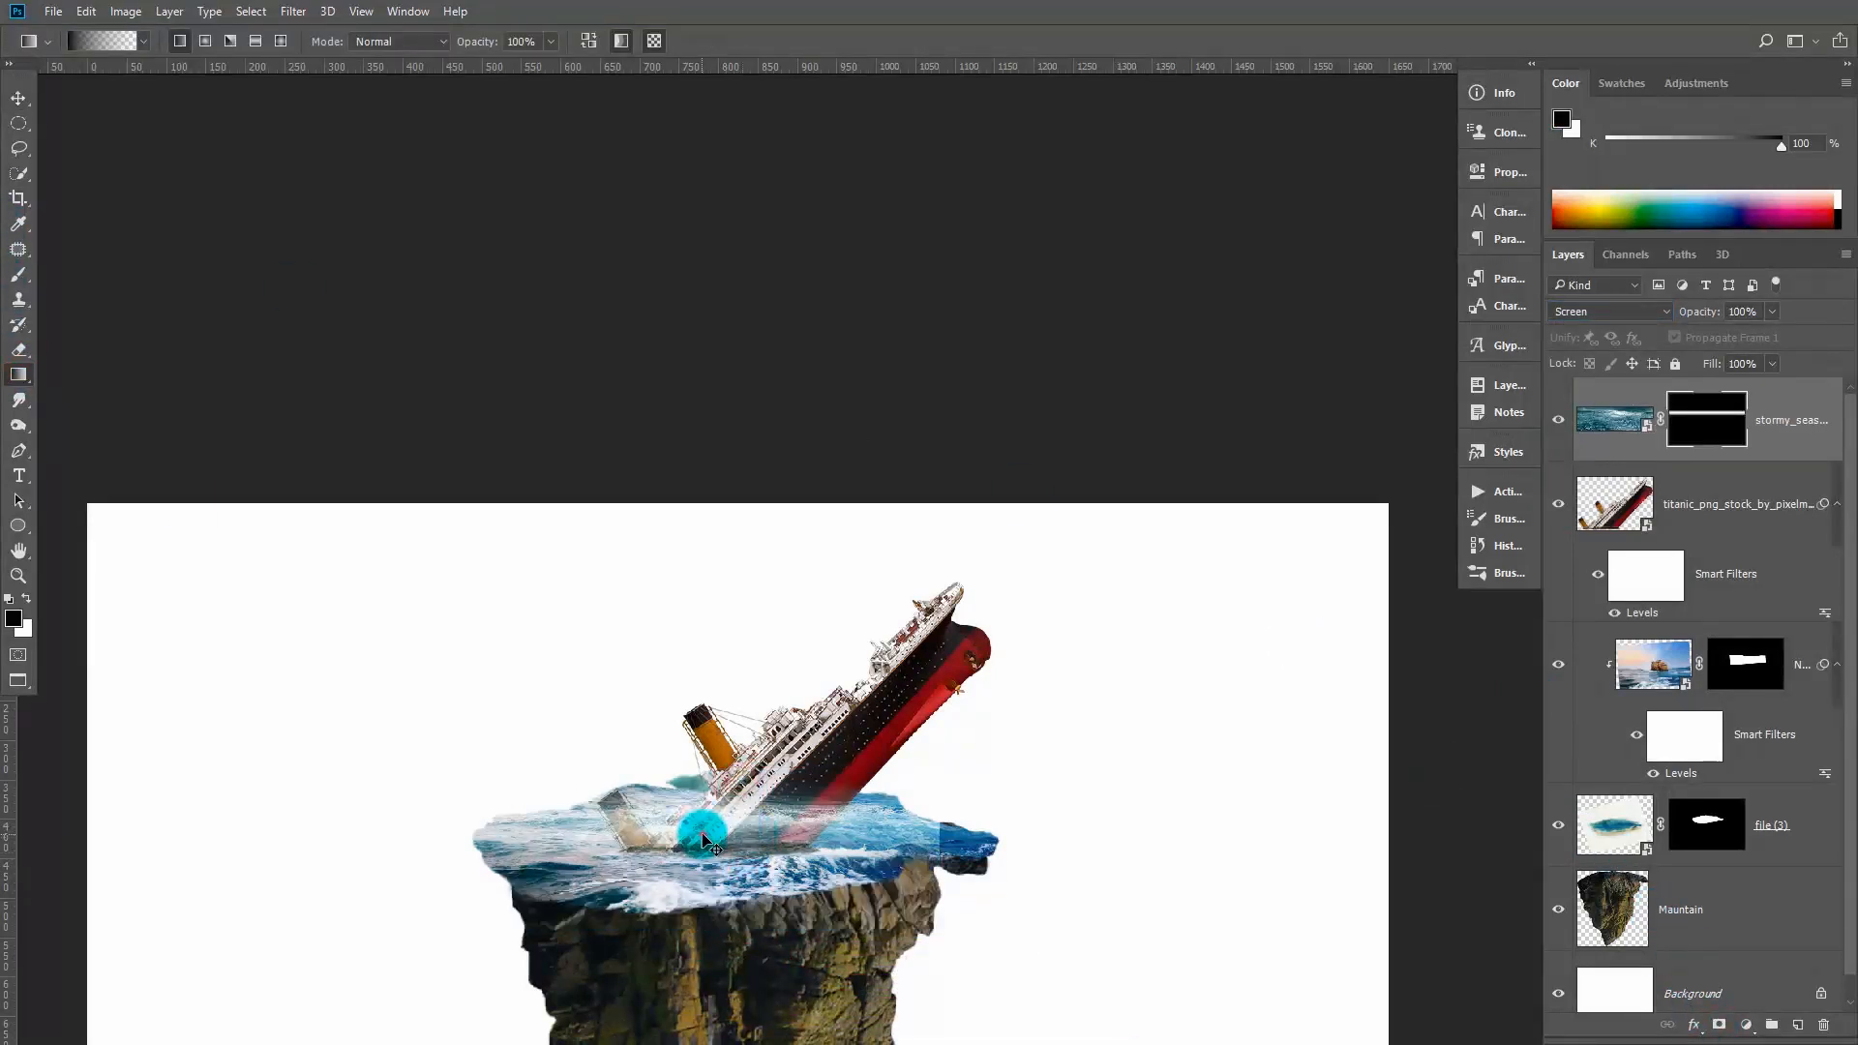
# Scale the masked stormy seas layer to about 56% and position it along the base of the hull
pyautogui.hotkey('ctrl', 't')
pyautogui.moveTo(945, 780); pyautogui.dragTo(780, 863)
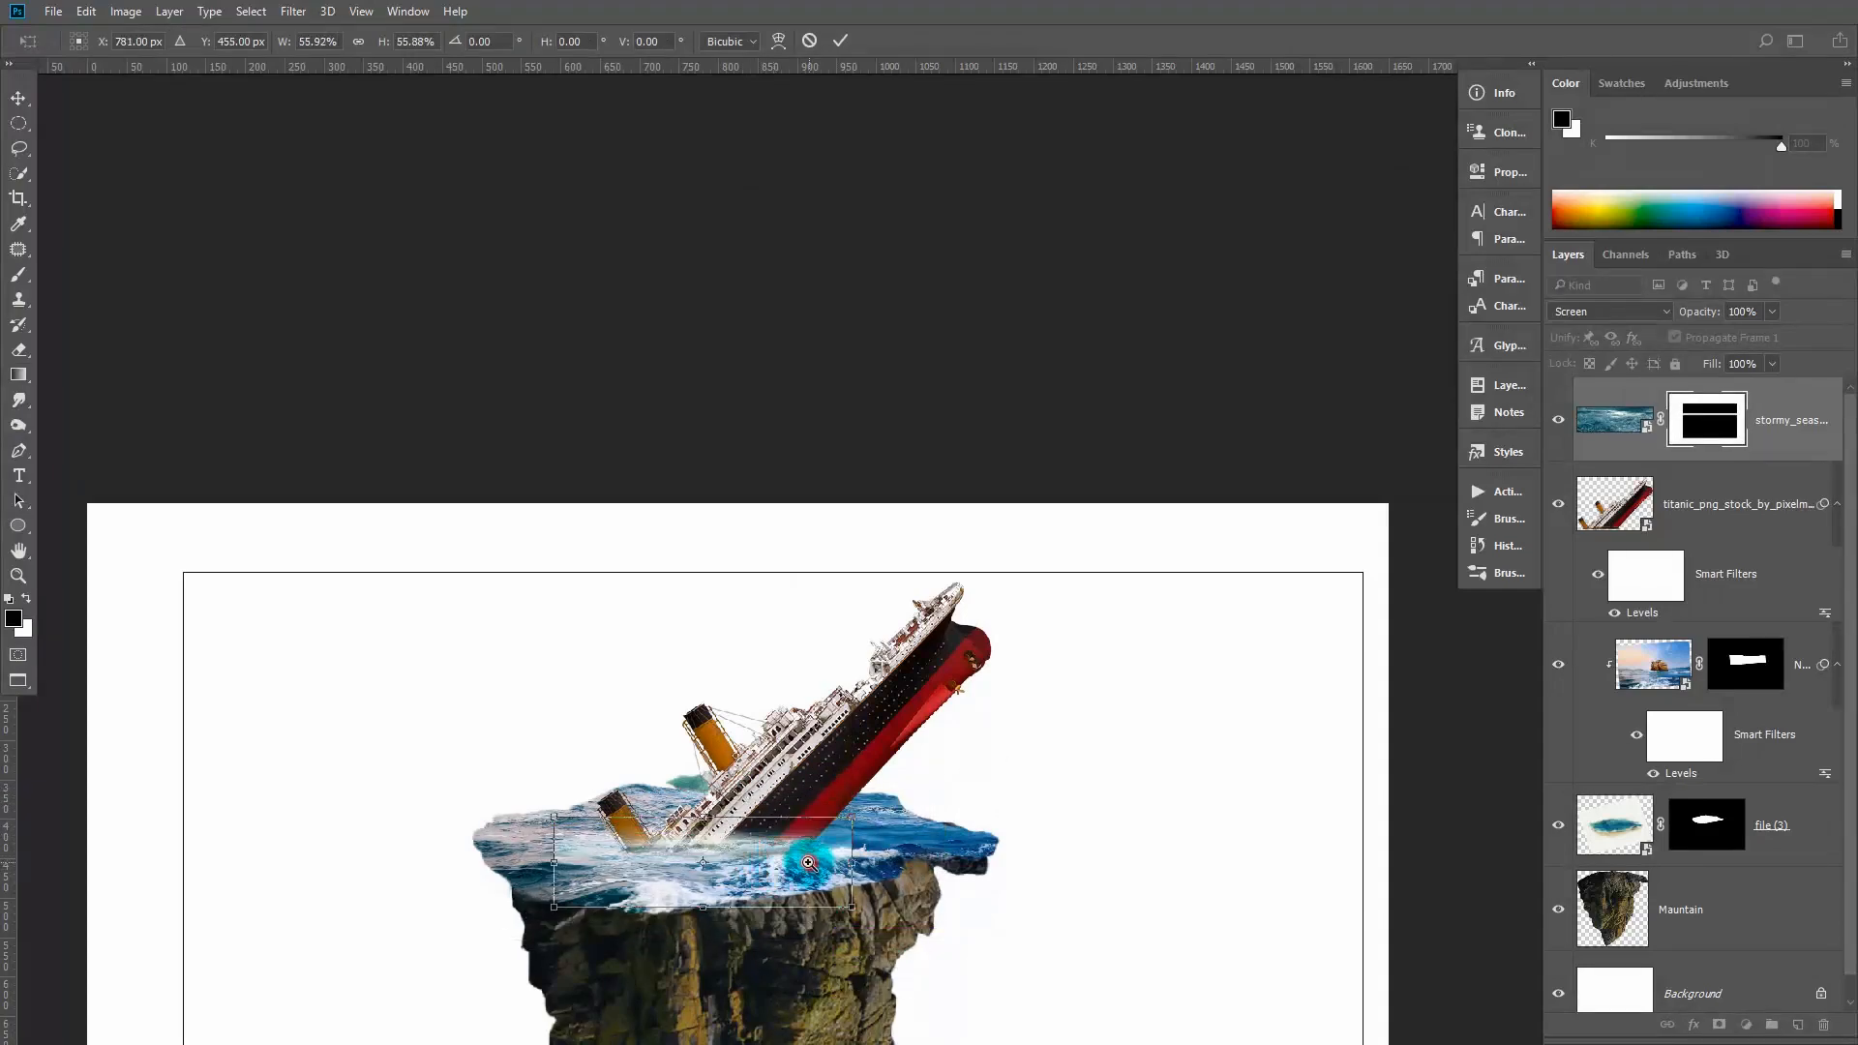
pyautogui.keyDown('ctrl'); pyautogui.click(809, 862); pyautogui.keyUp('ctrl')
pyautogui.keyDown('ctrl'); pyautogui.click(808, 862); pyautogui.keyUp('ctrl')
pyautogui.moveTo(722, 796); pyautogui.dragTo(713, 570)
pyautogui.press('Return')
# Fade both side edges of the stormy seas strip with gradients on its mask and nudge the strip along the waterline
pyautogui.press('g')
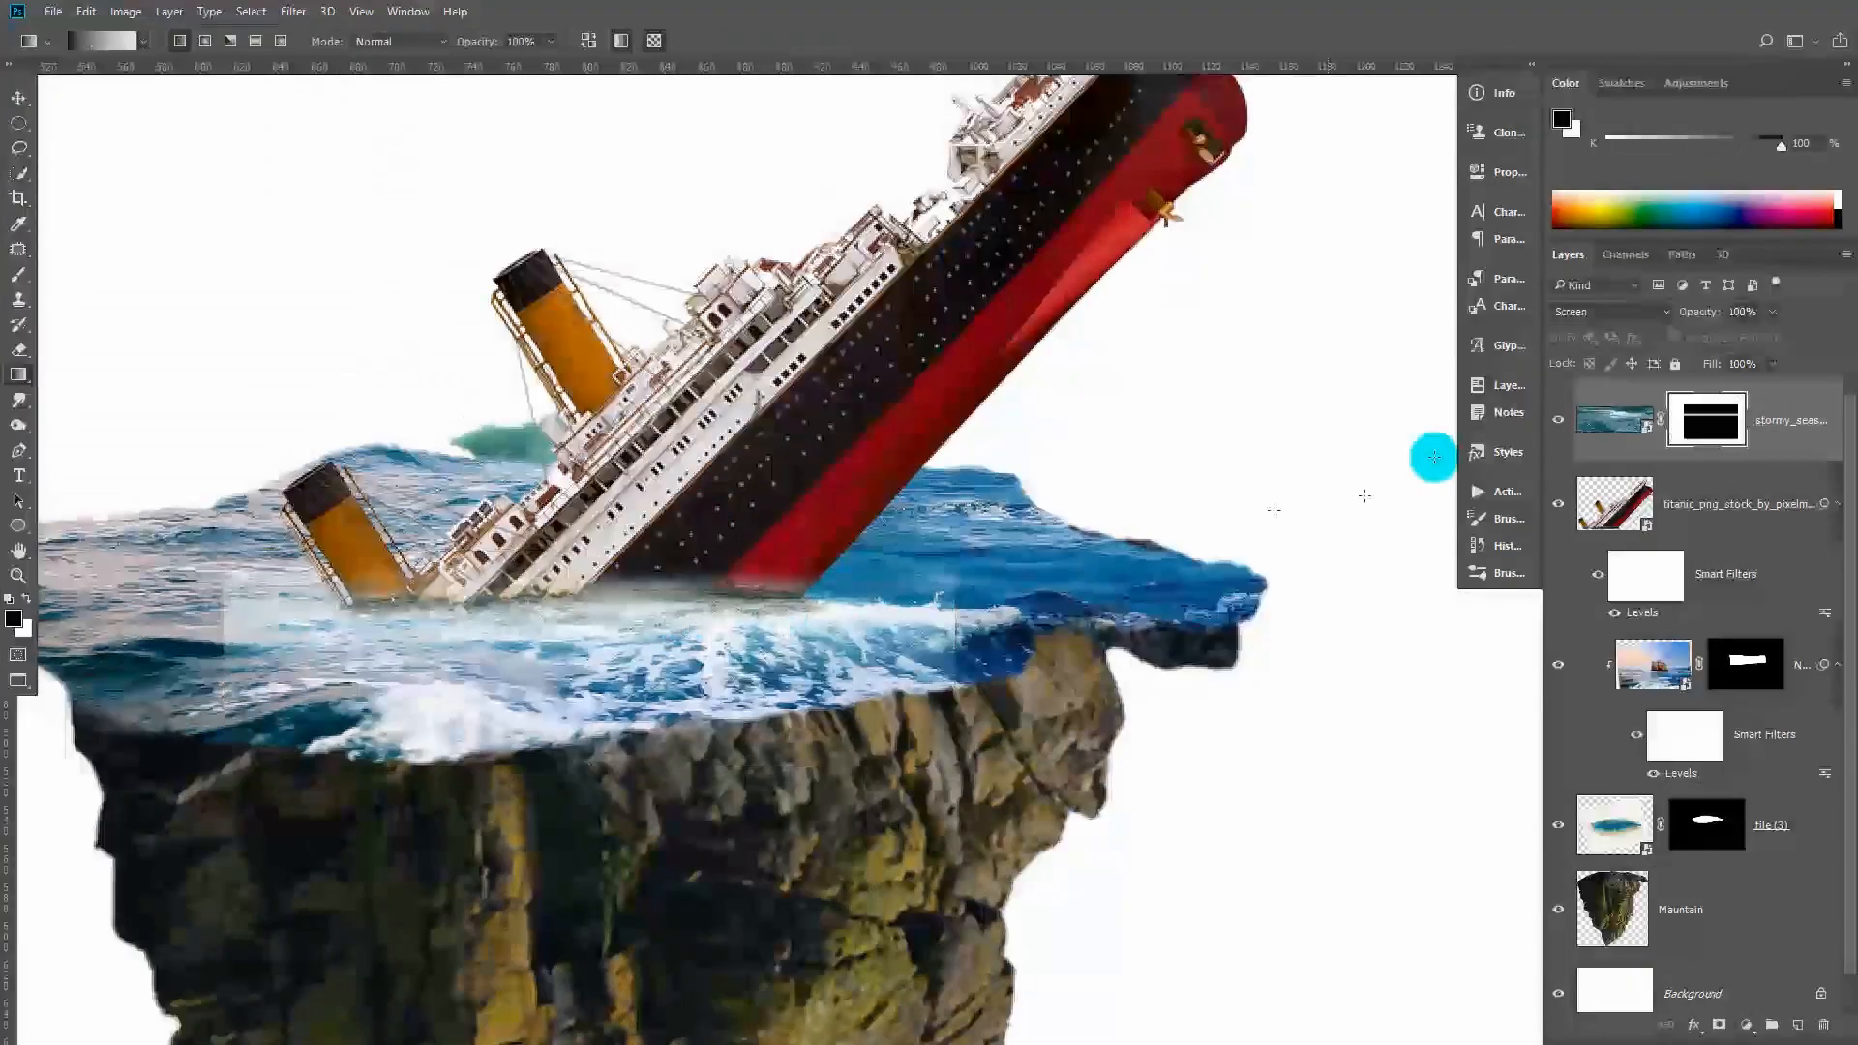
pyautogui.moveTo(394, 630); pyautogui.dragTo(955, 644)
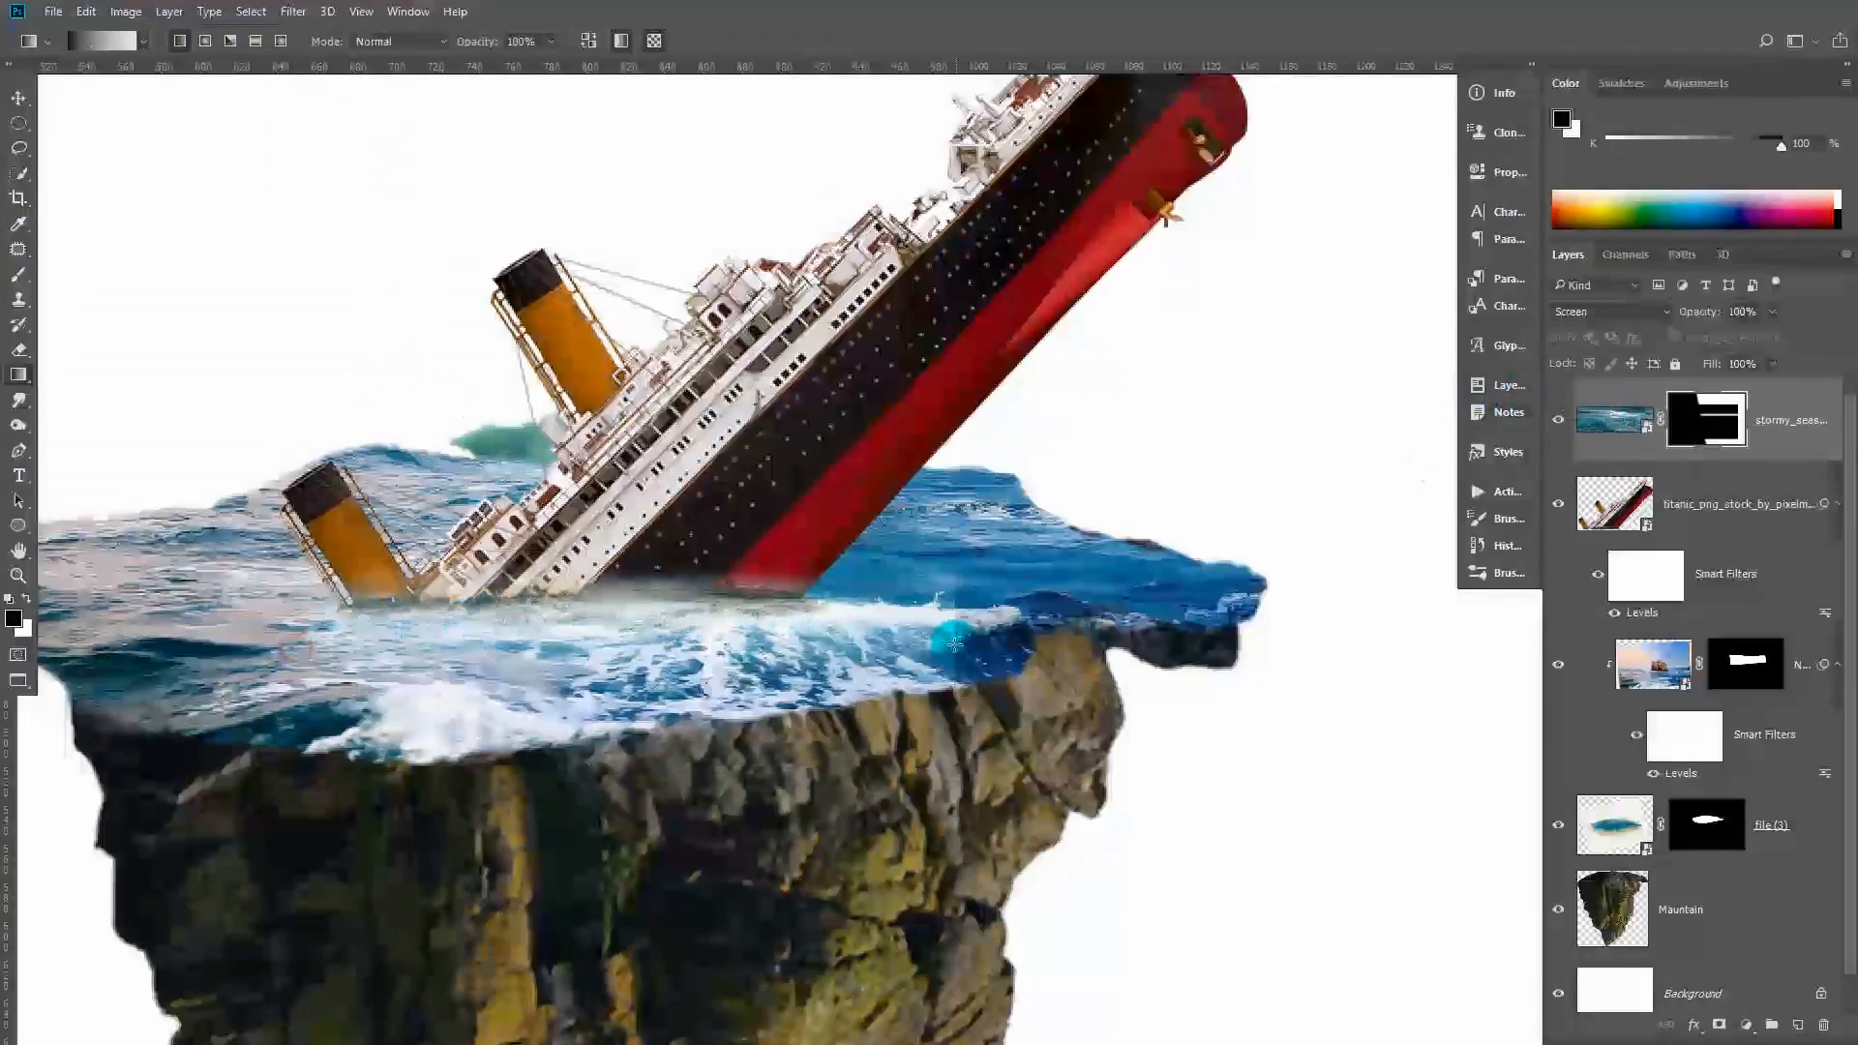
pyautogui.moveTo(770, 622); pyautogui.dragTo(713, 624)
pyautogui.moveTo(683, 606); pyautogui.dragTo(684, 615)
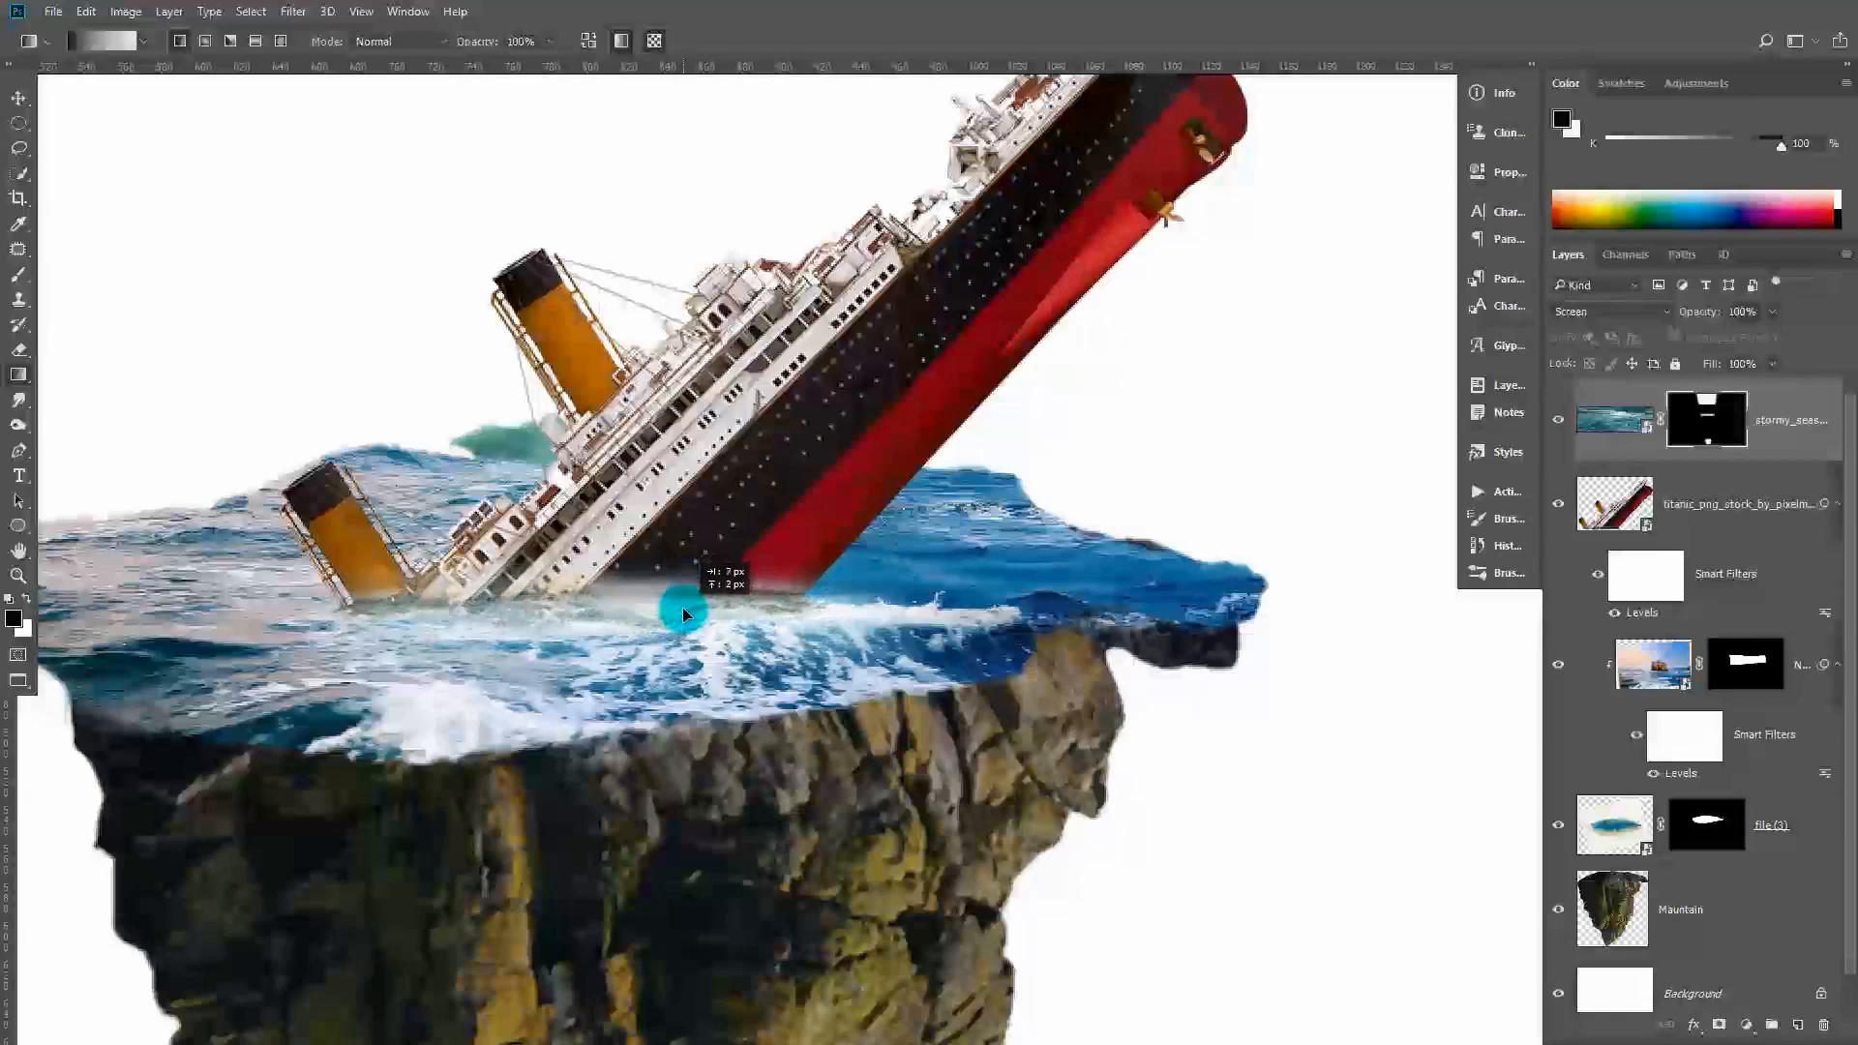
# Free-transform the stormy seas strip to fit its foam against the hull's waterline
pyautogui.hotkey('ctrl', 't')
pyautogui.moveTo(602, 761); pyautogui.dragTo(669, 665)
pyautogui.press('Return')
pyautogui.press('g')
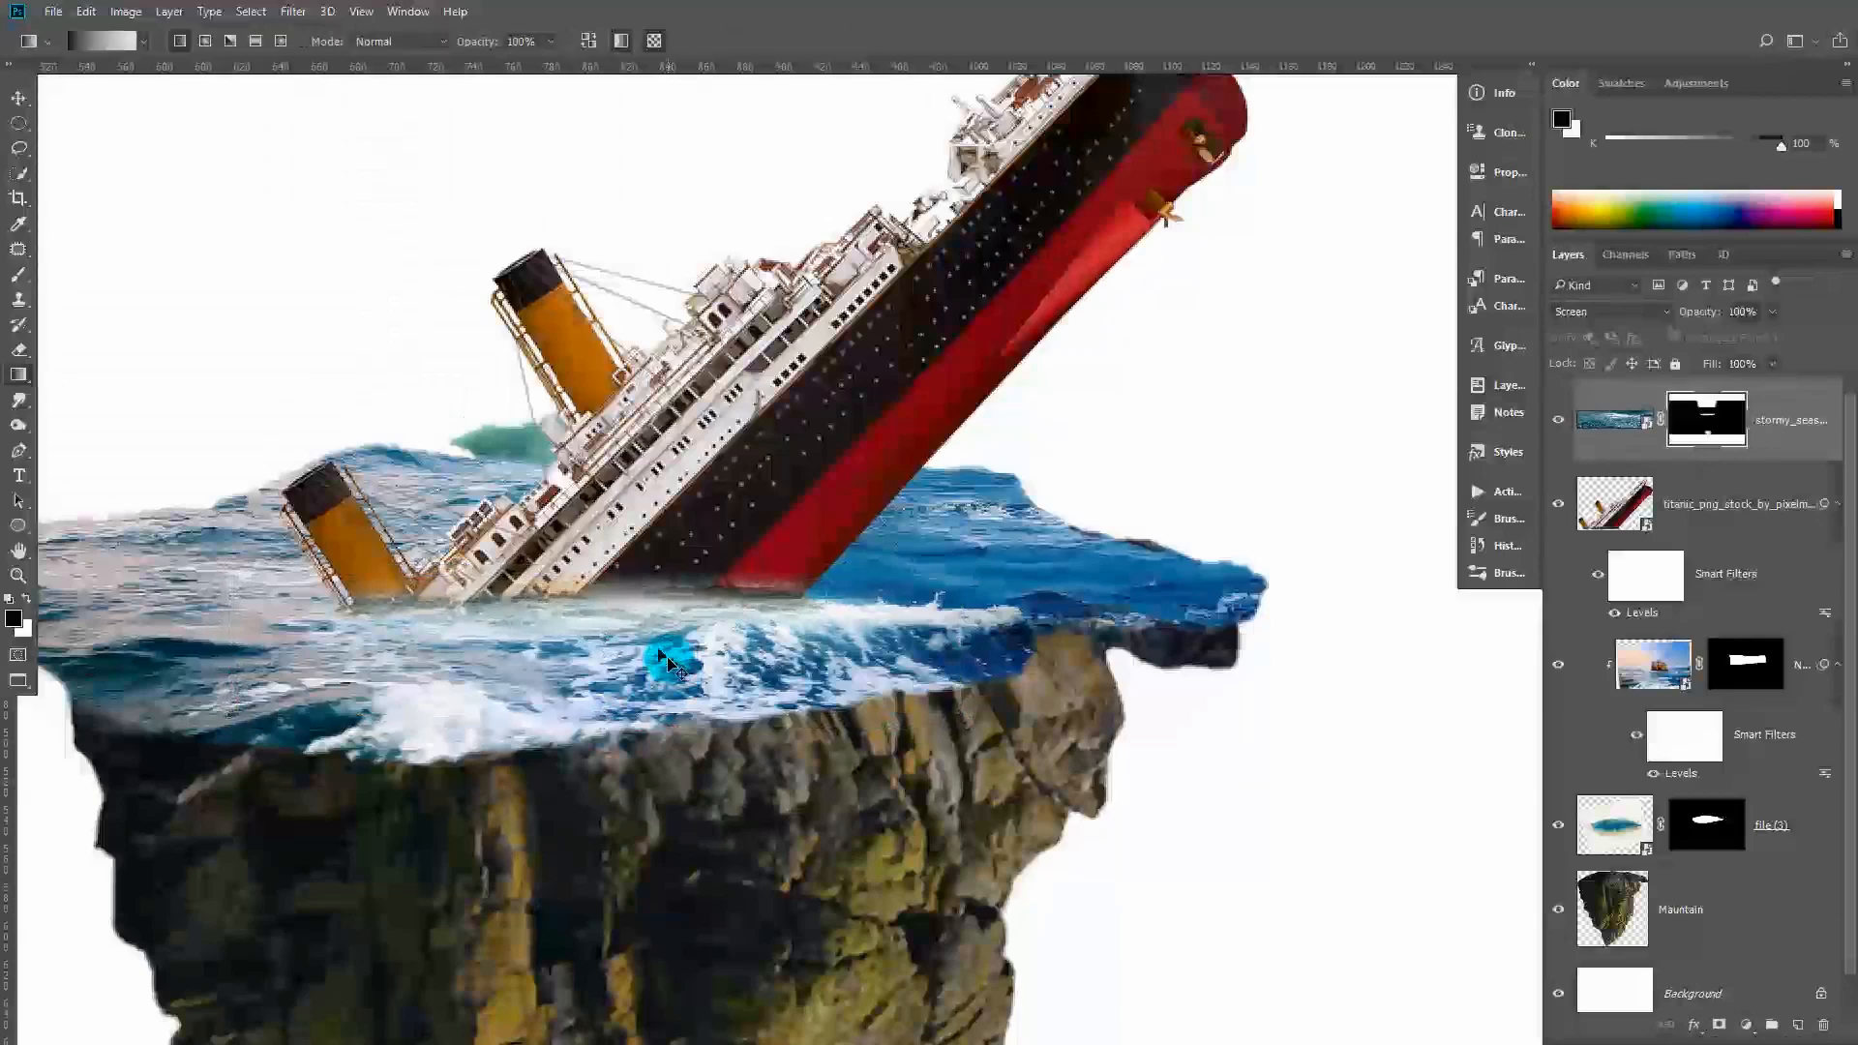
# Place the file (1) sky photo as the topmost layer and stretch it to cover the whole canvas, about 54.8% by 57.1%
pyautogui.hotkey('ctrl', '-')
pyautogui.moveTo(838, 357); pyautogui.dragTo(792, 432)
pyautogui.press('v')
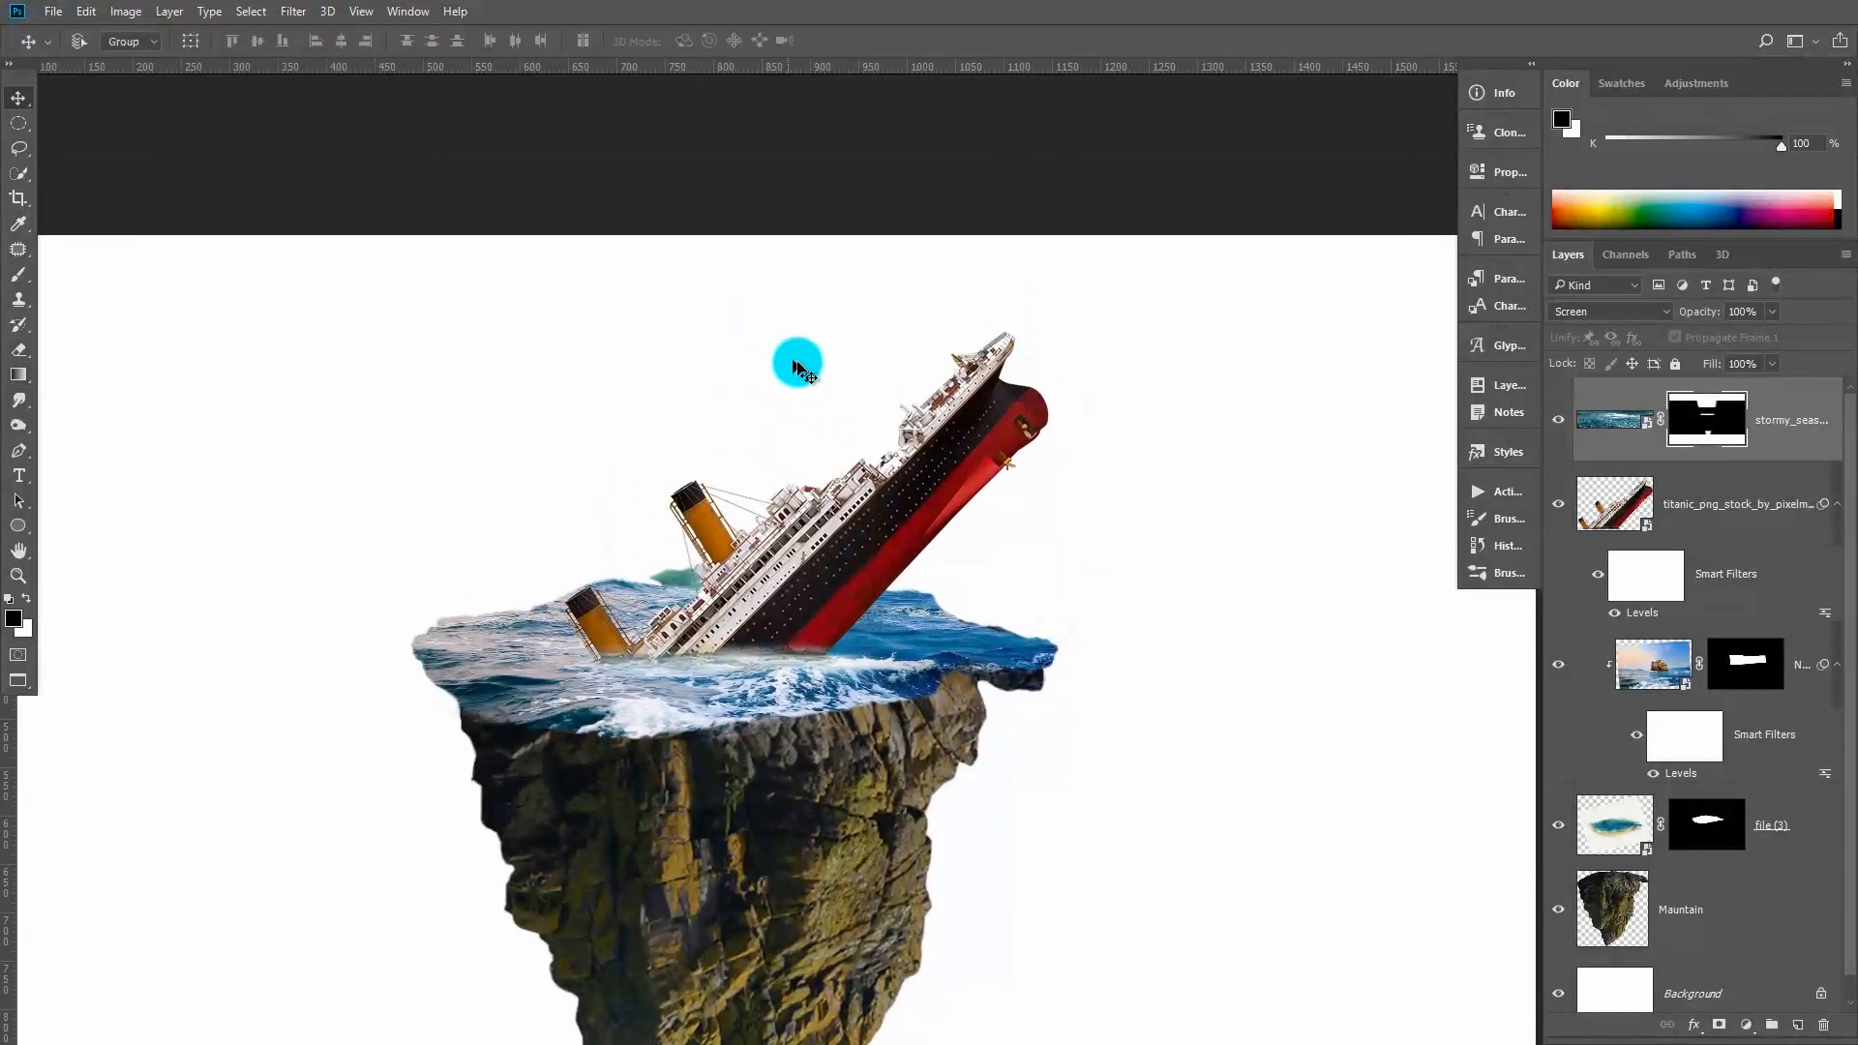
pyautogui.scroll(-2, 807, 408)
pyautogui.moveTo(745, 550); pyautogui.dragTo(738, 439)
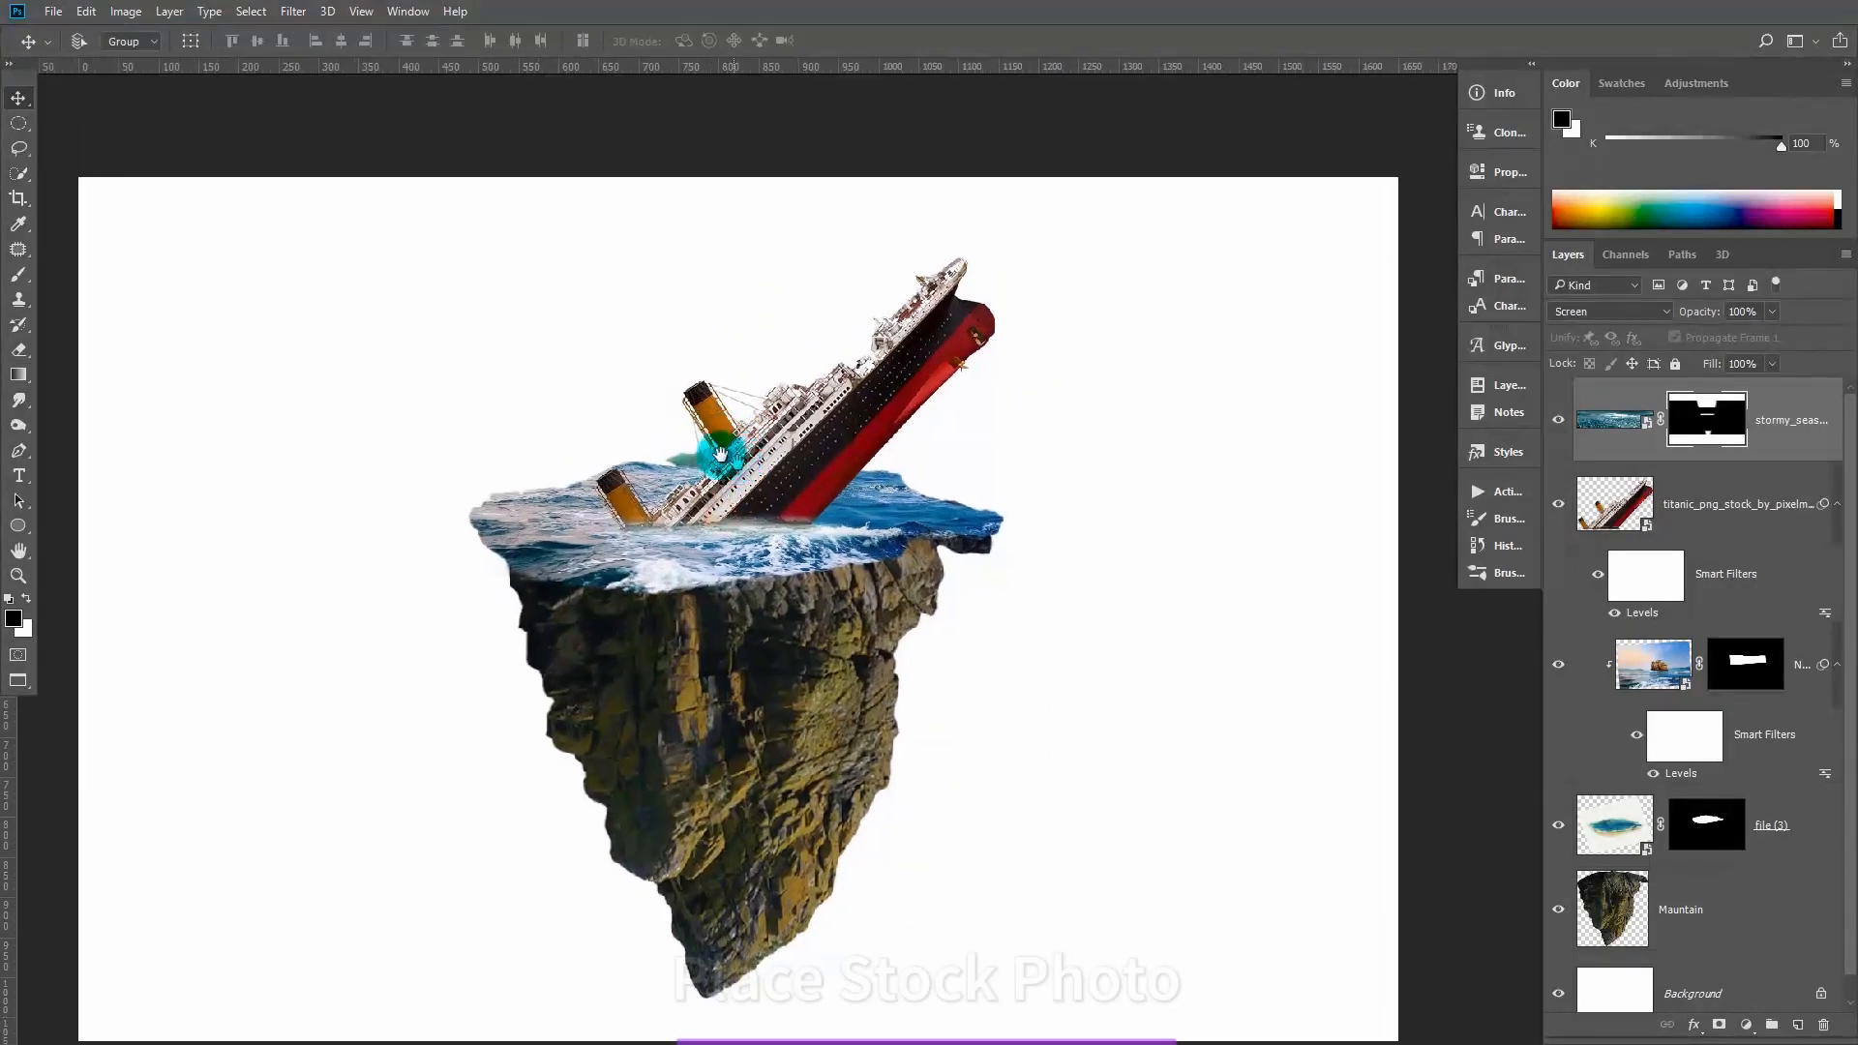
pyautogui.click(53, 11)
pyautogui.click(249, 363)
pyautogui.moveTo(1307, 308); pyautogui.dragTo(1345, 290)
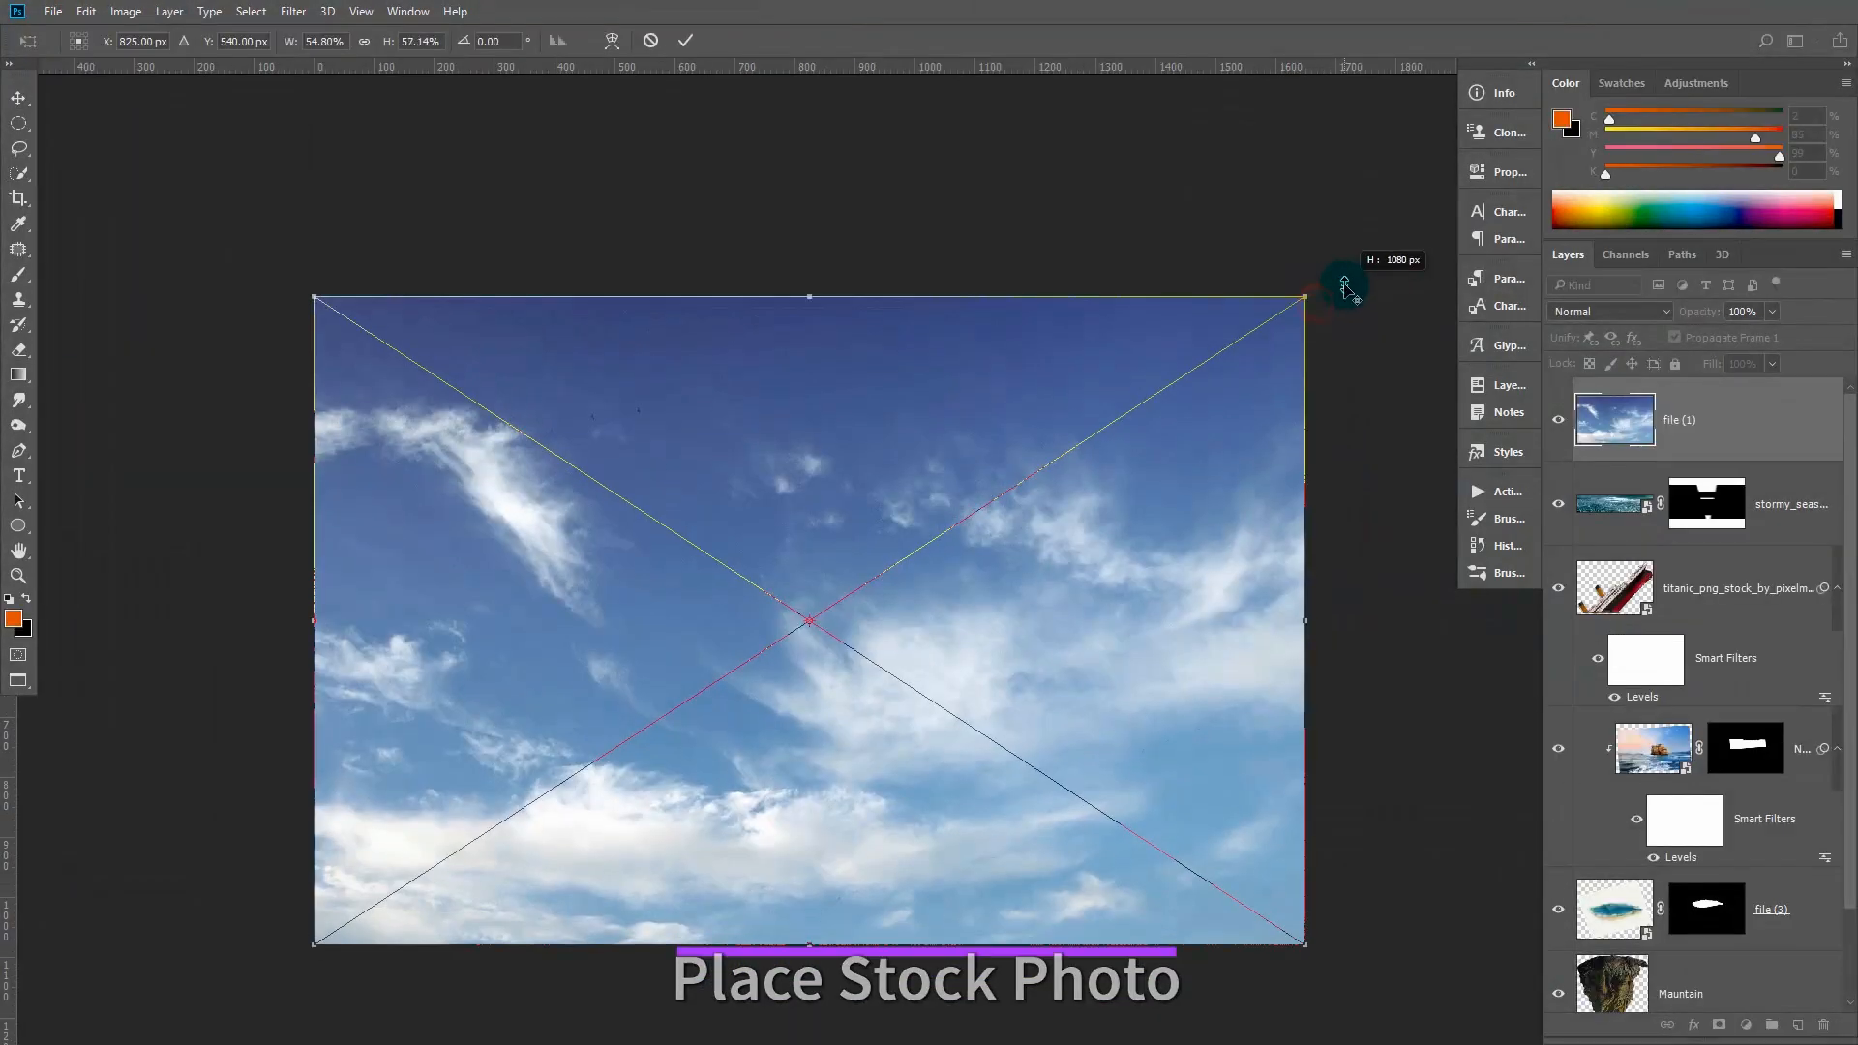
pyautogui.press('Return')
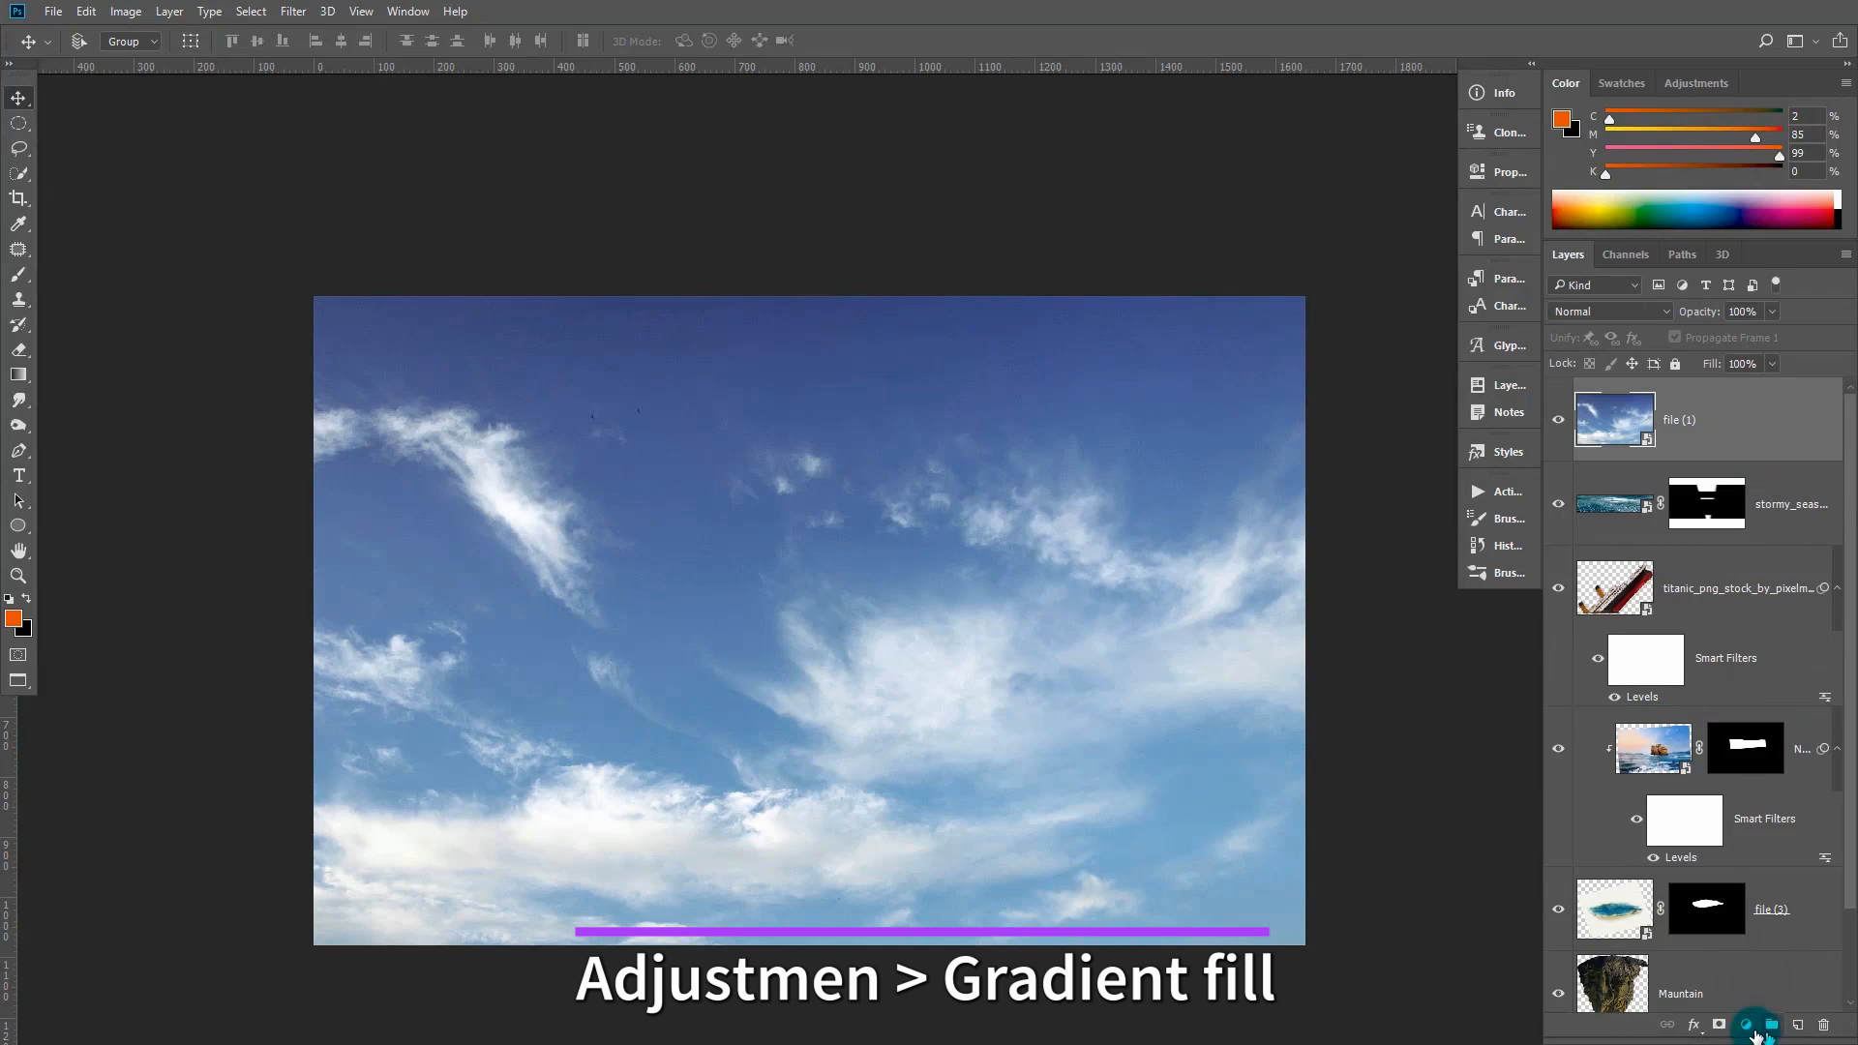
# Add a Gradient Fill layer above the sky photo and choose the Black, White preset for its gradient
pyautogui.click(1747, 1025)
pyautogui.click(1640, 627)
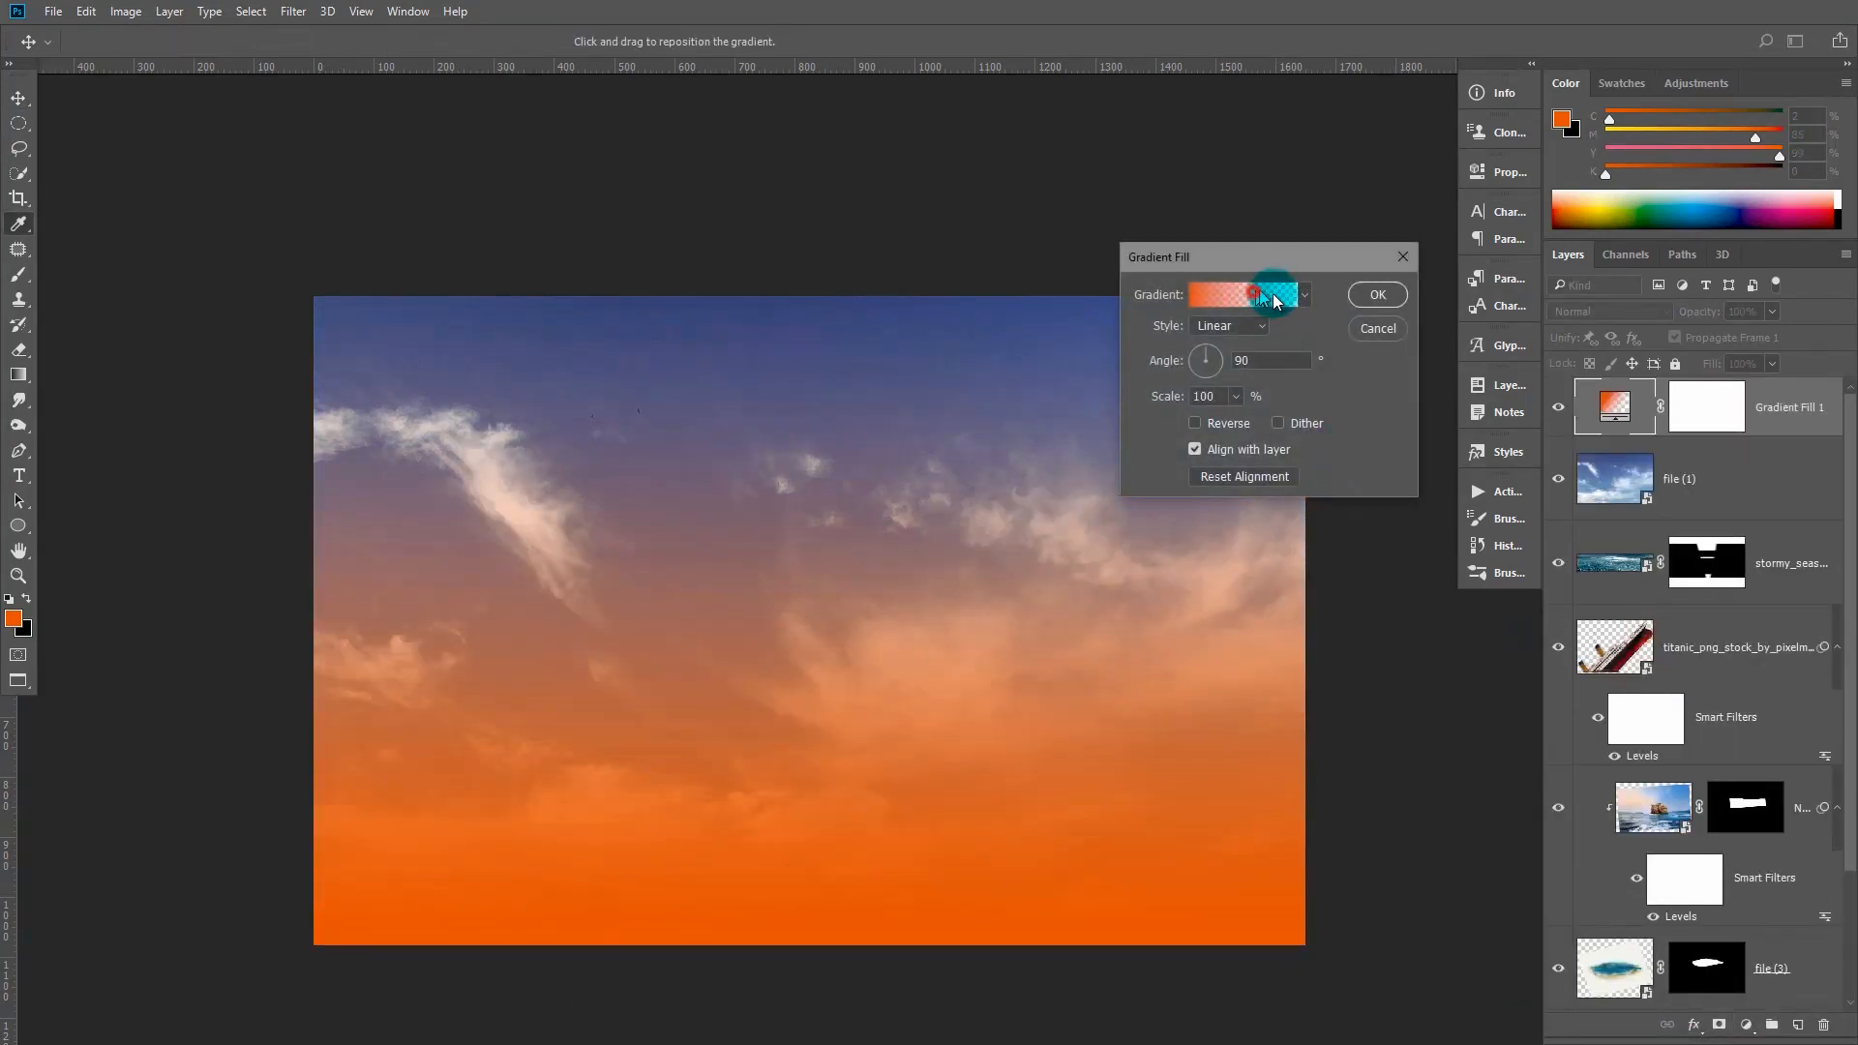
pyautogui.click(1270, 294)
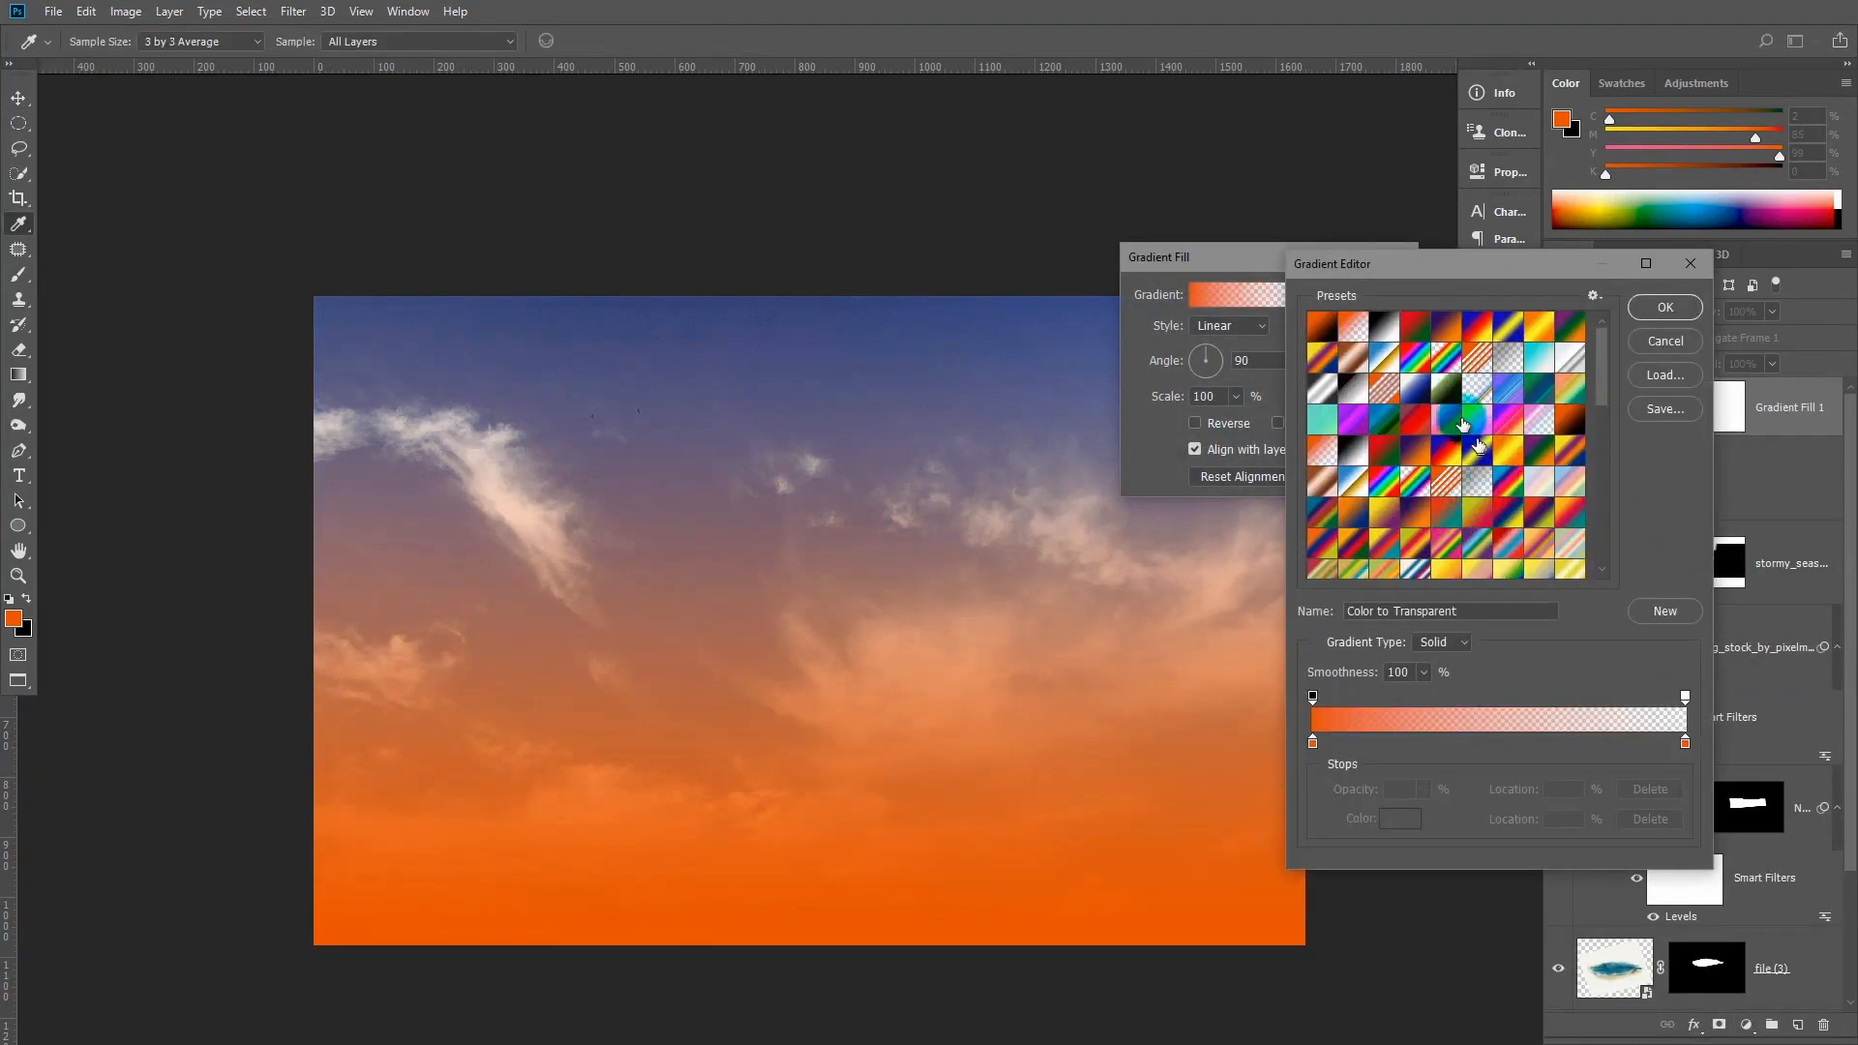
pyautogui.click(1394, 326)
# Set the gradient's black colour stop to a dark blue with cyan 100% and magenta 75%
pyautogui.click(1313, 745)
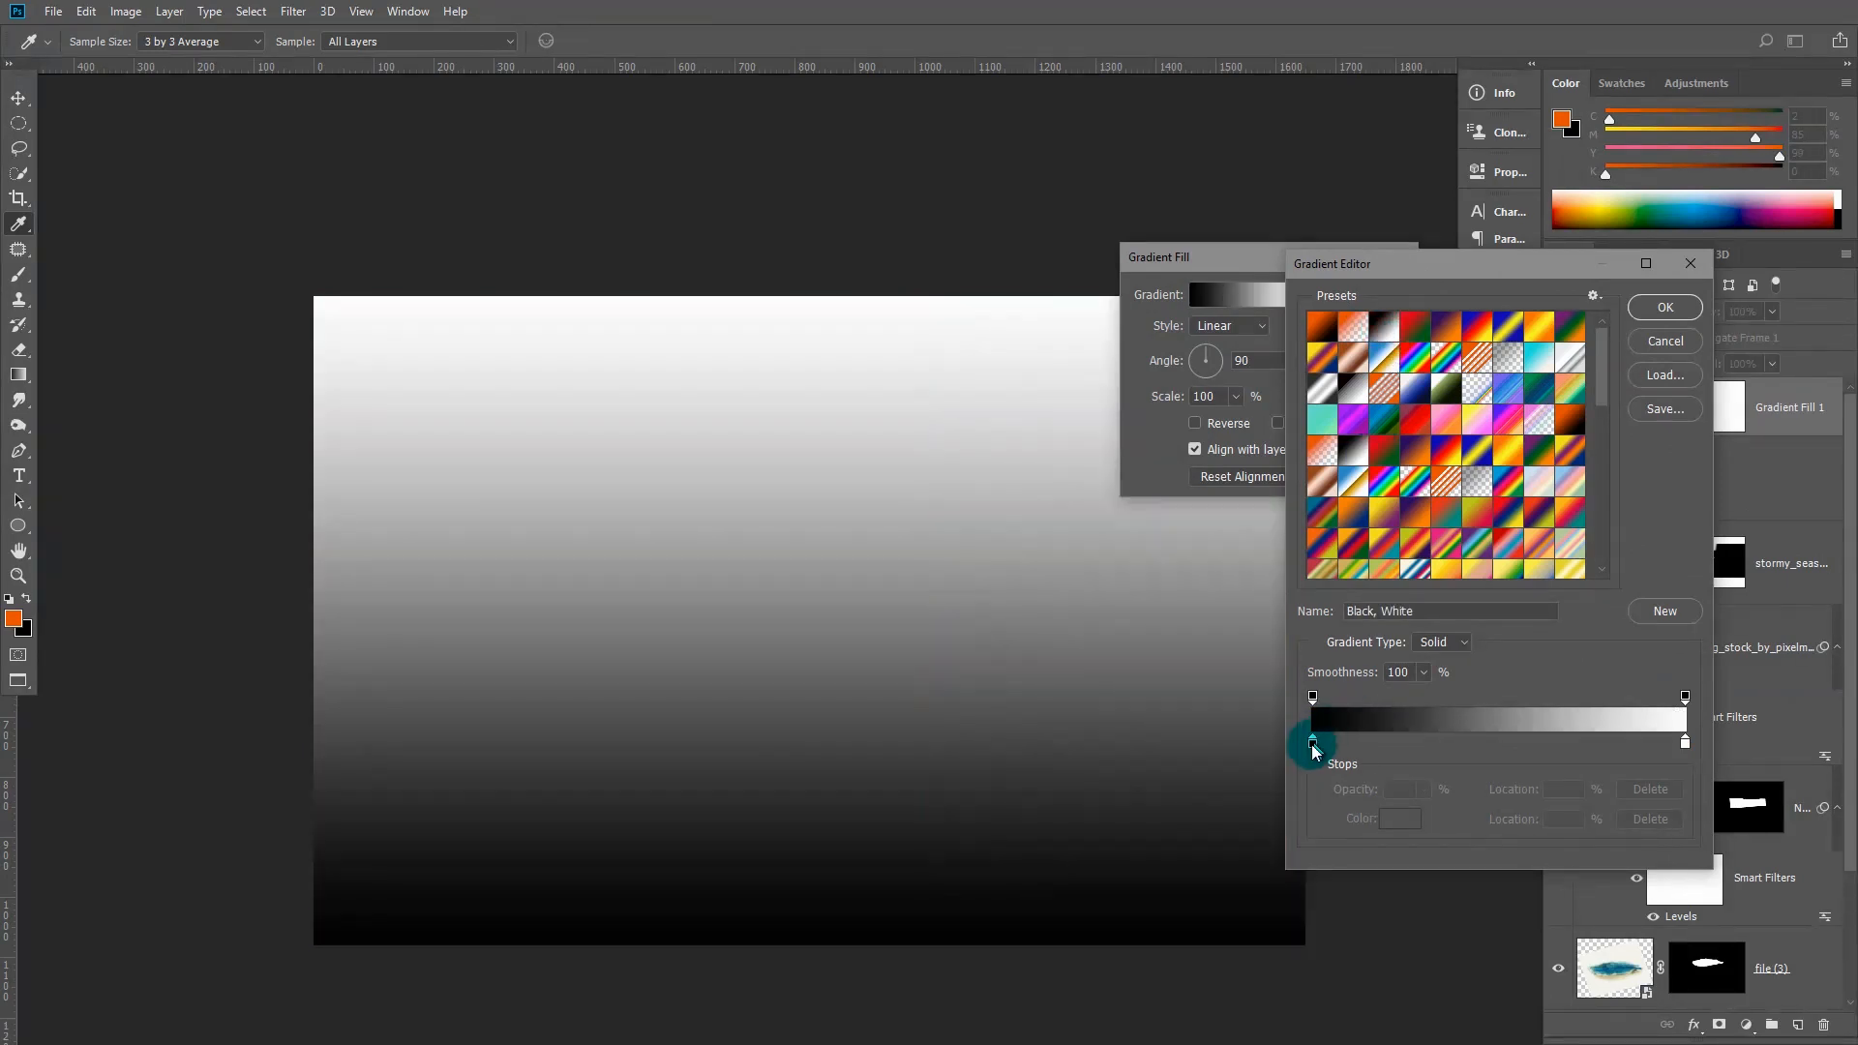
pyautogui.click(1395, 832)
pyautogui.click(1081, 344)
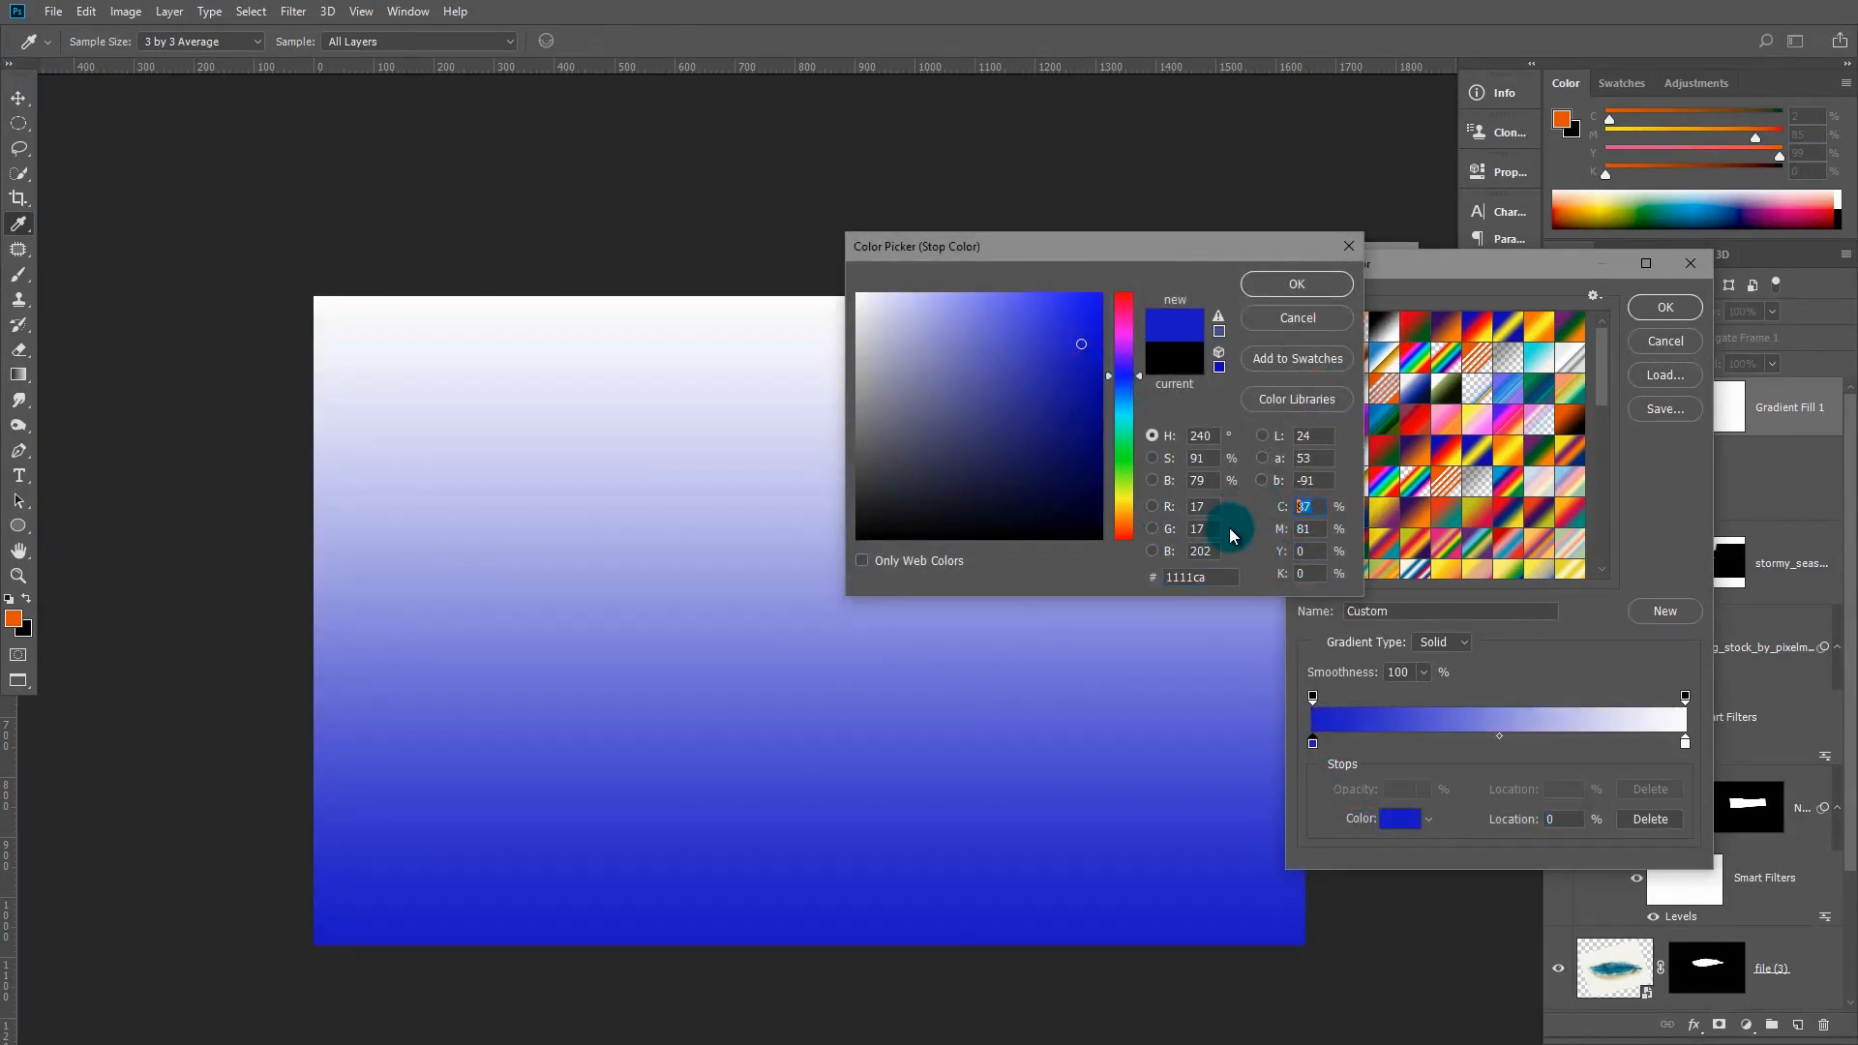
pyautogui.write('100')
pyautogui.press('Tab')
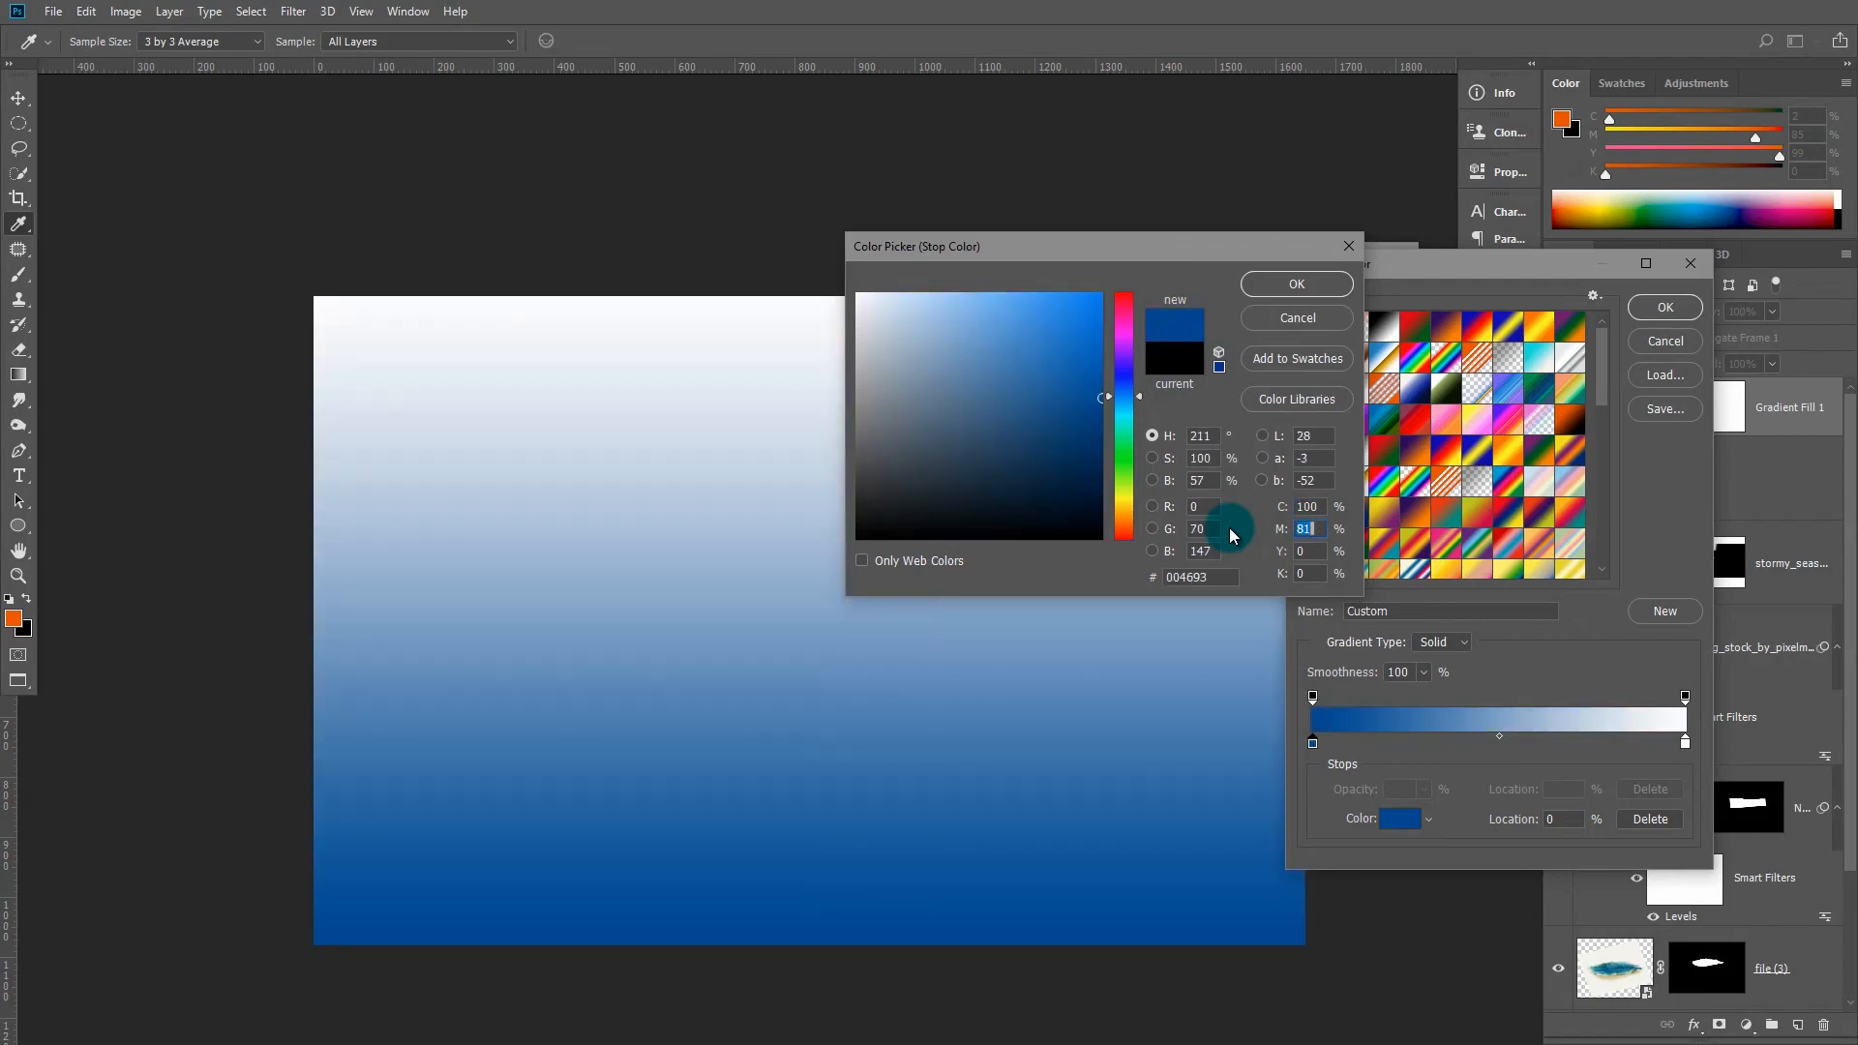
pyautogui.write('75')
pyautogui.click(1271, 285)
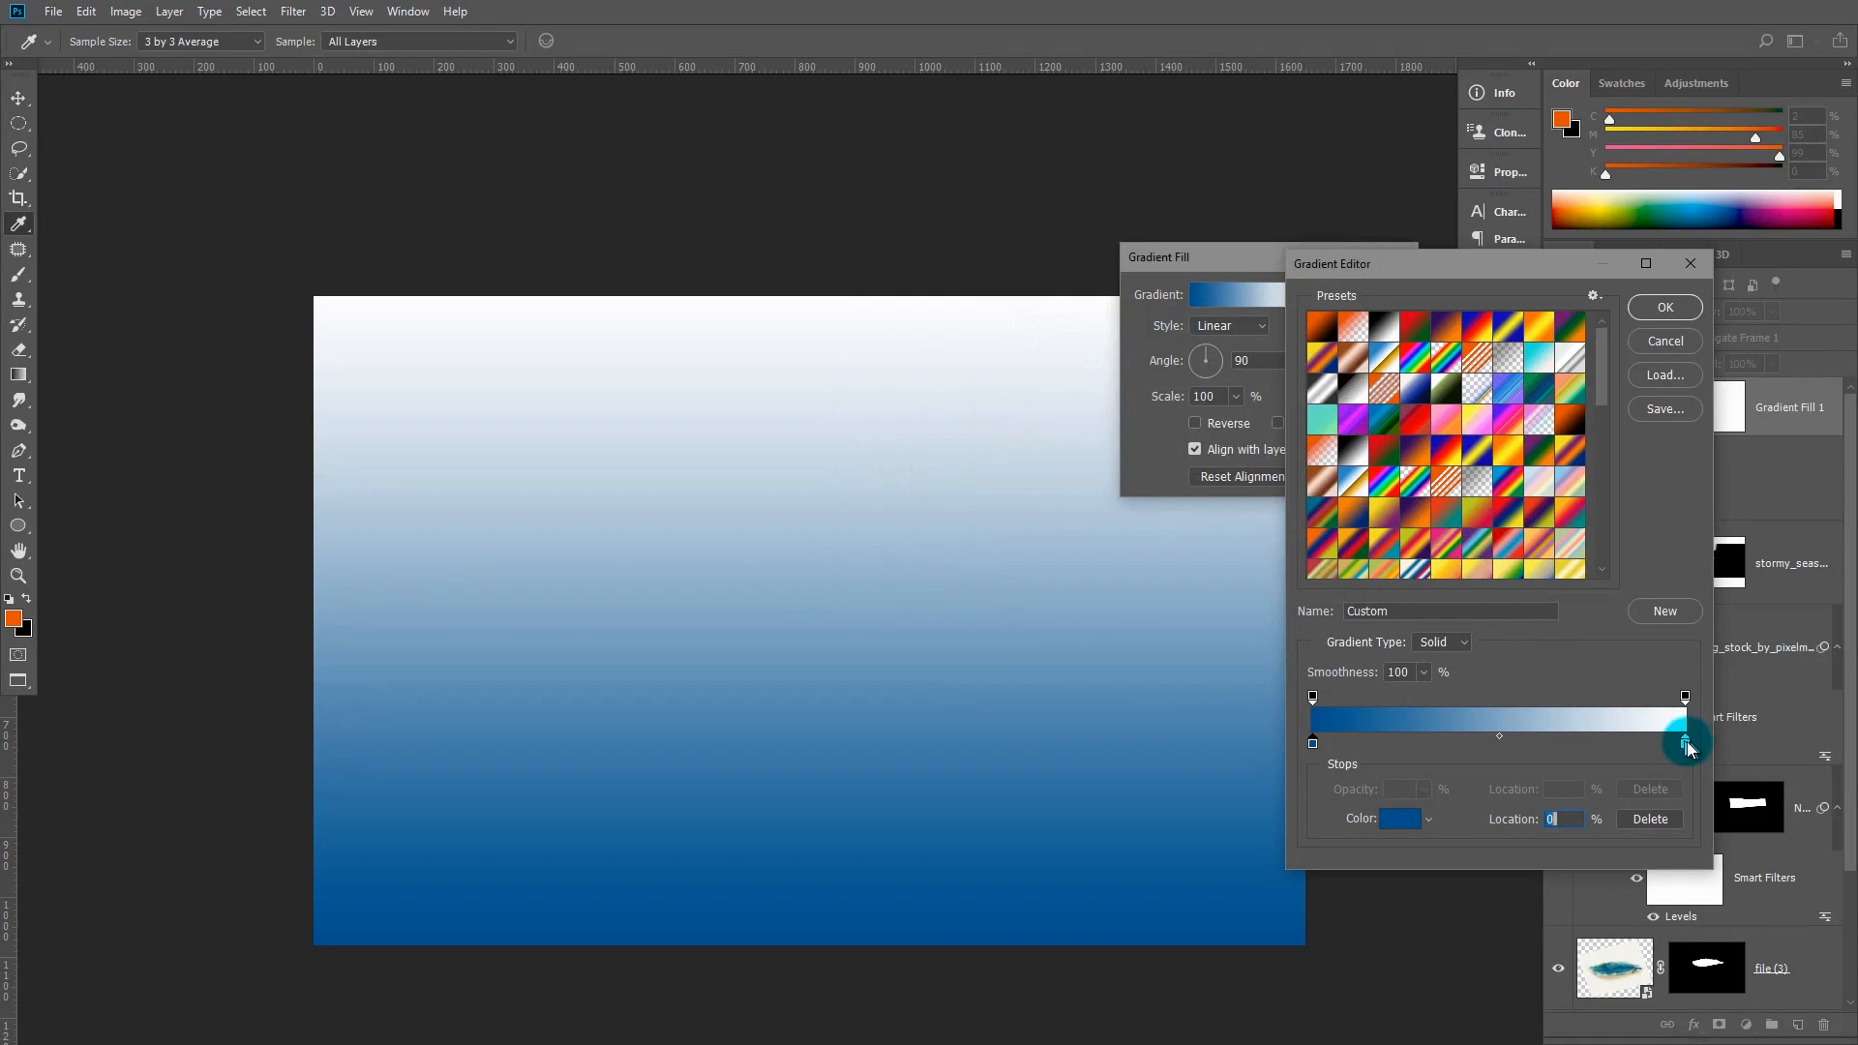
# Set the gradient's white colour stop to light blue #3ebdff and apply the gradient fill
pyautogui.doubleClick(1687, 742)
pyautogui.click(1120, 404)
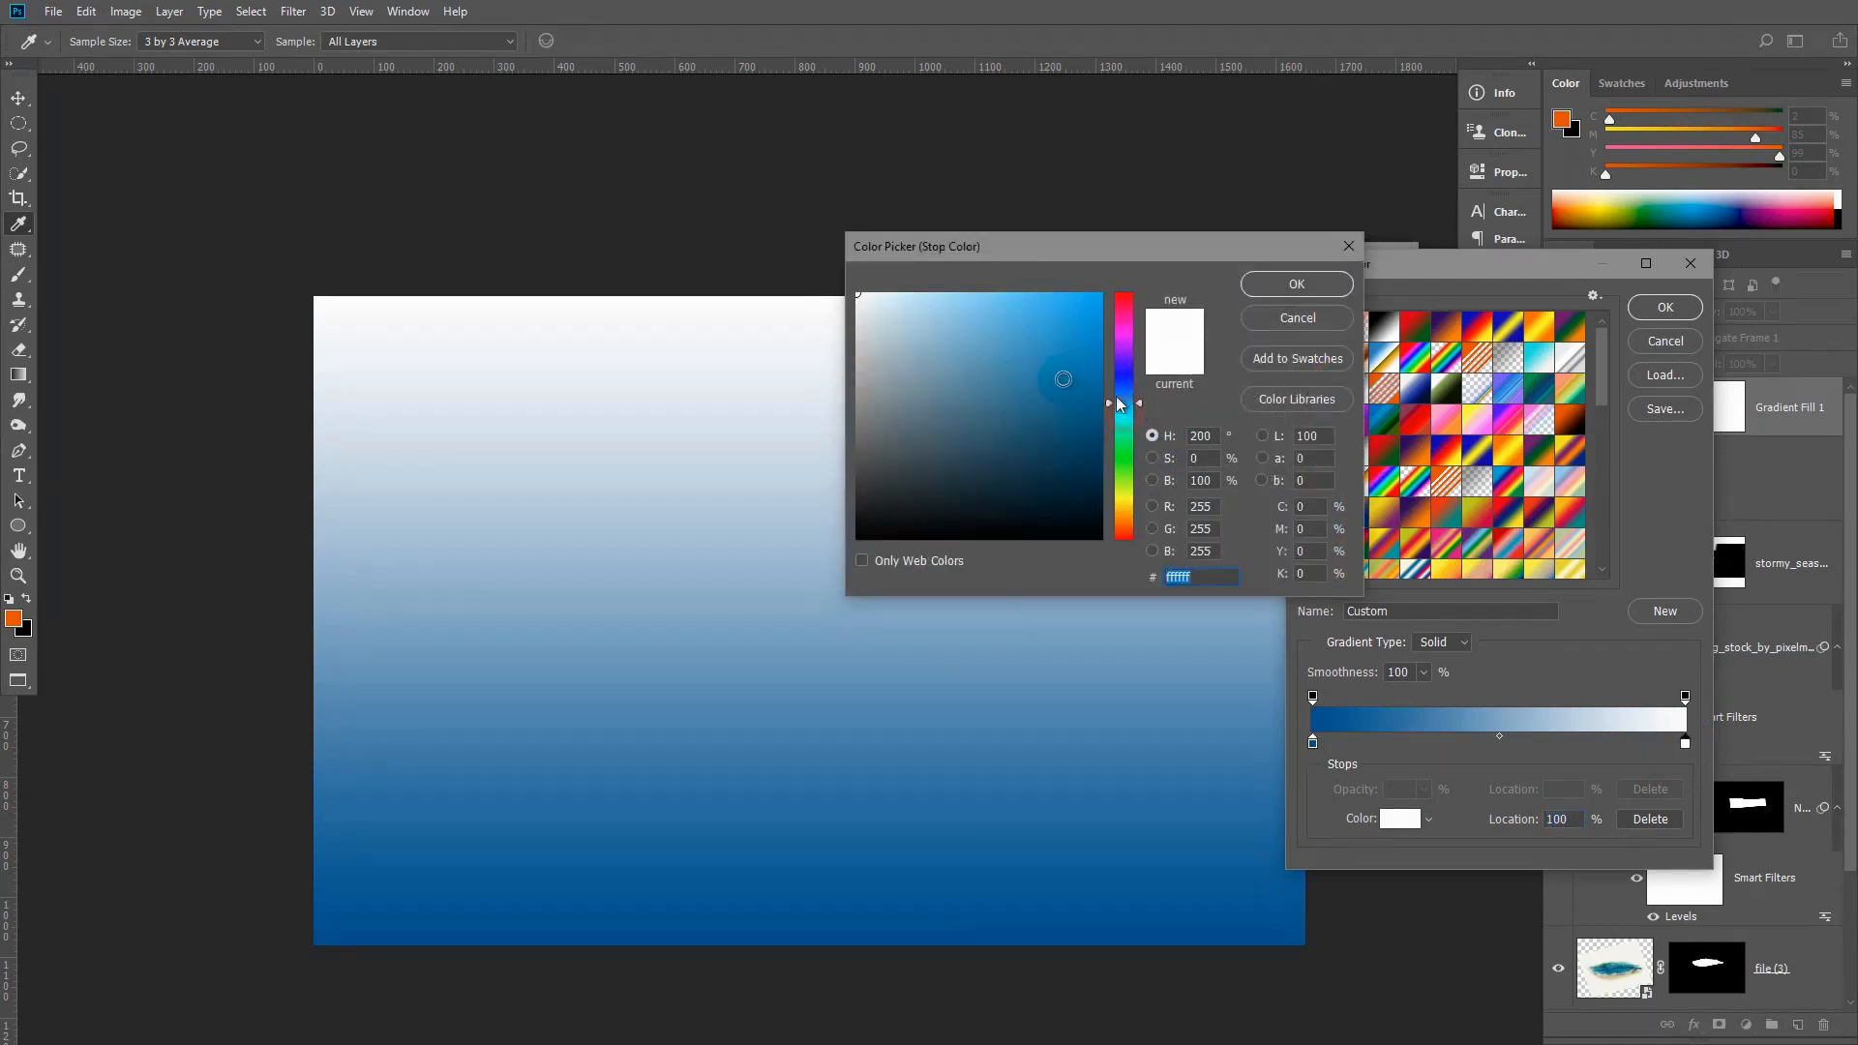
pyautogui.moveTo(1050, 341); pyautogui.dragTo(1044, 301)
pyautogui.click(1298, 286)
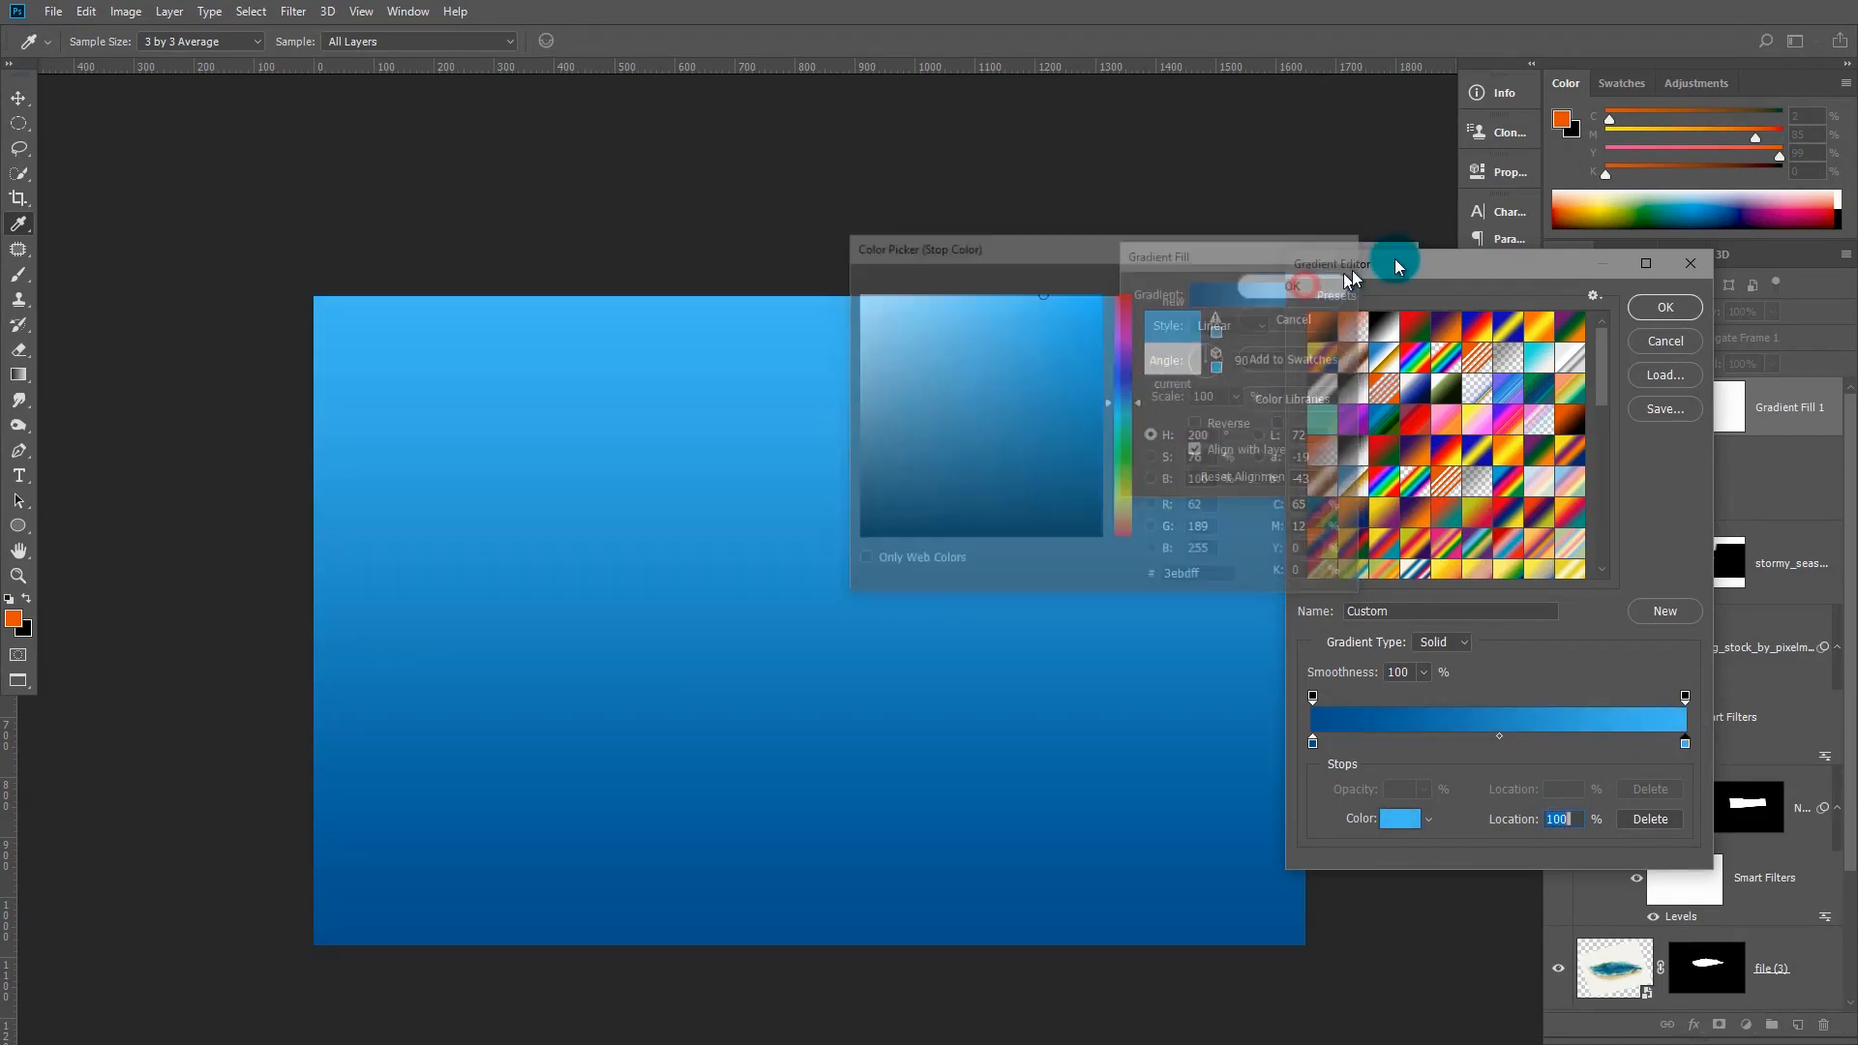
pyautogui.click(1666, 308)
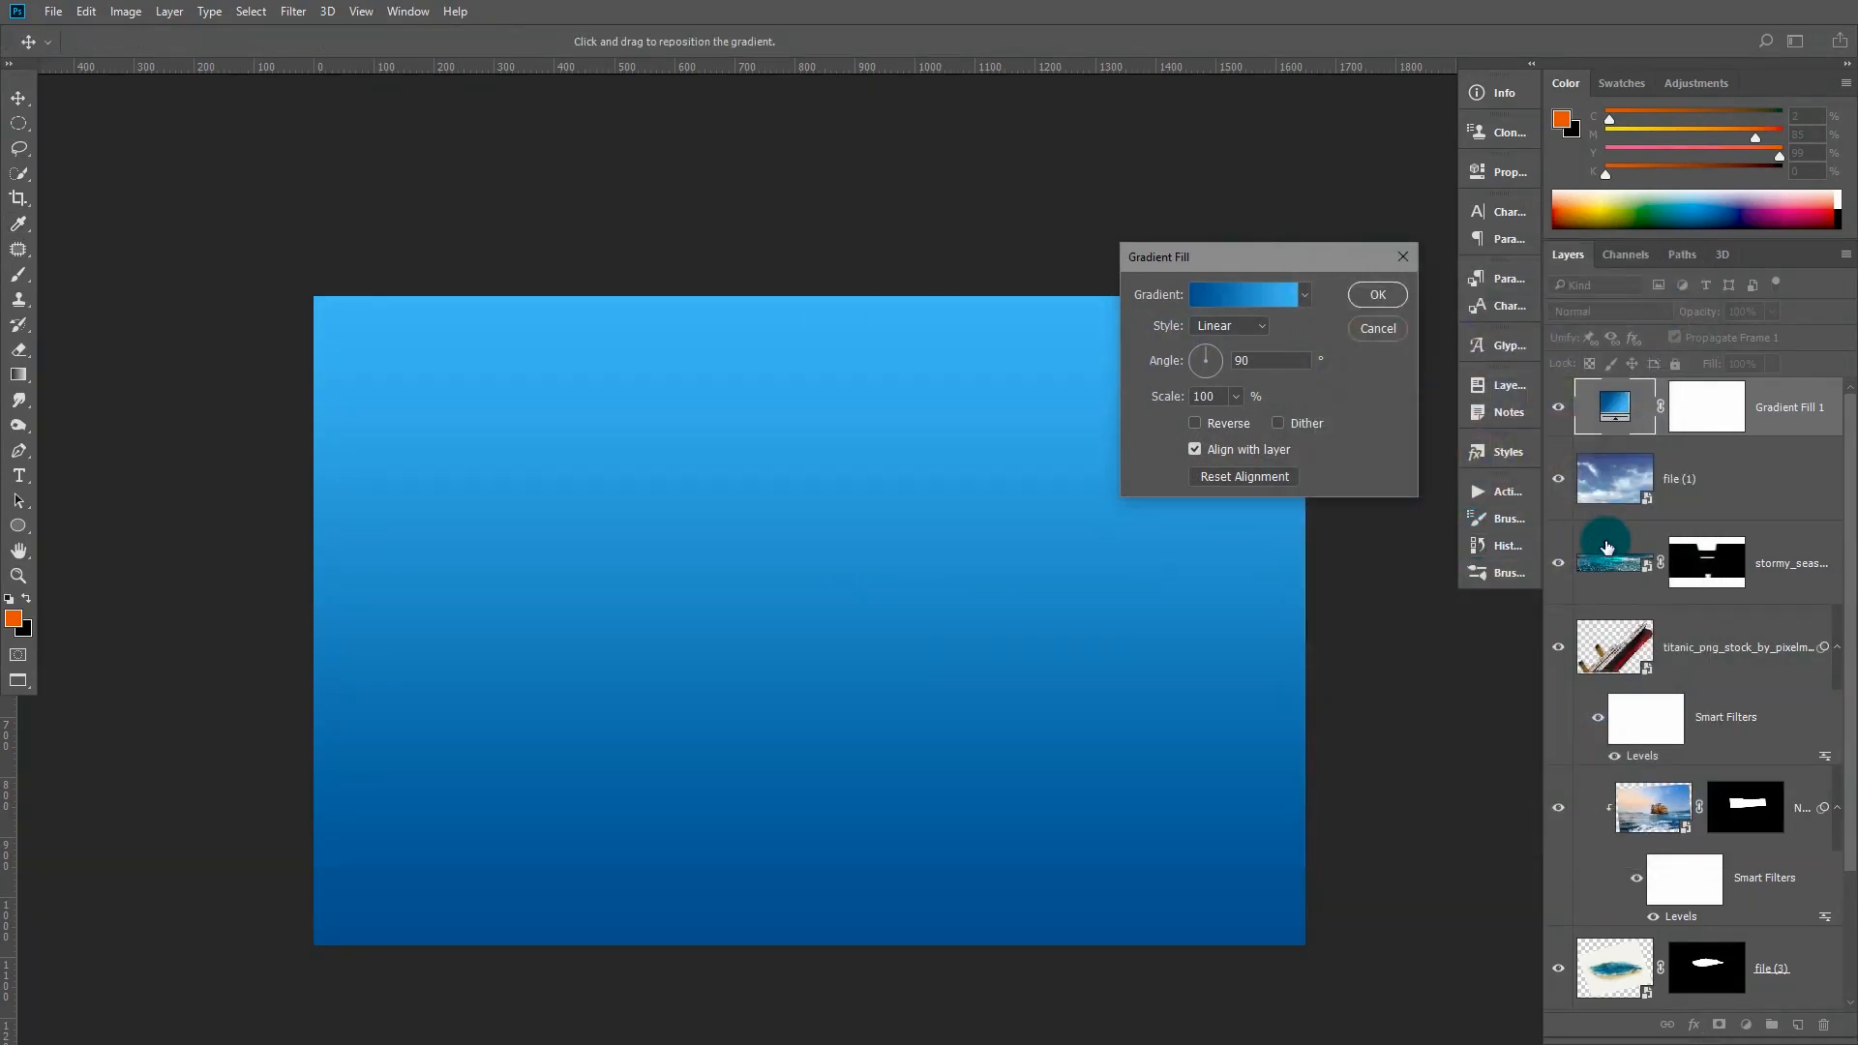
pyautogui.click(1392, 297)
# Move the file (1) sky photo above Gradient Fill 1 and add a layer mask to it
pyautogui.moveTo(1630, 480); pyautogui.dragTo(1708, 419)
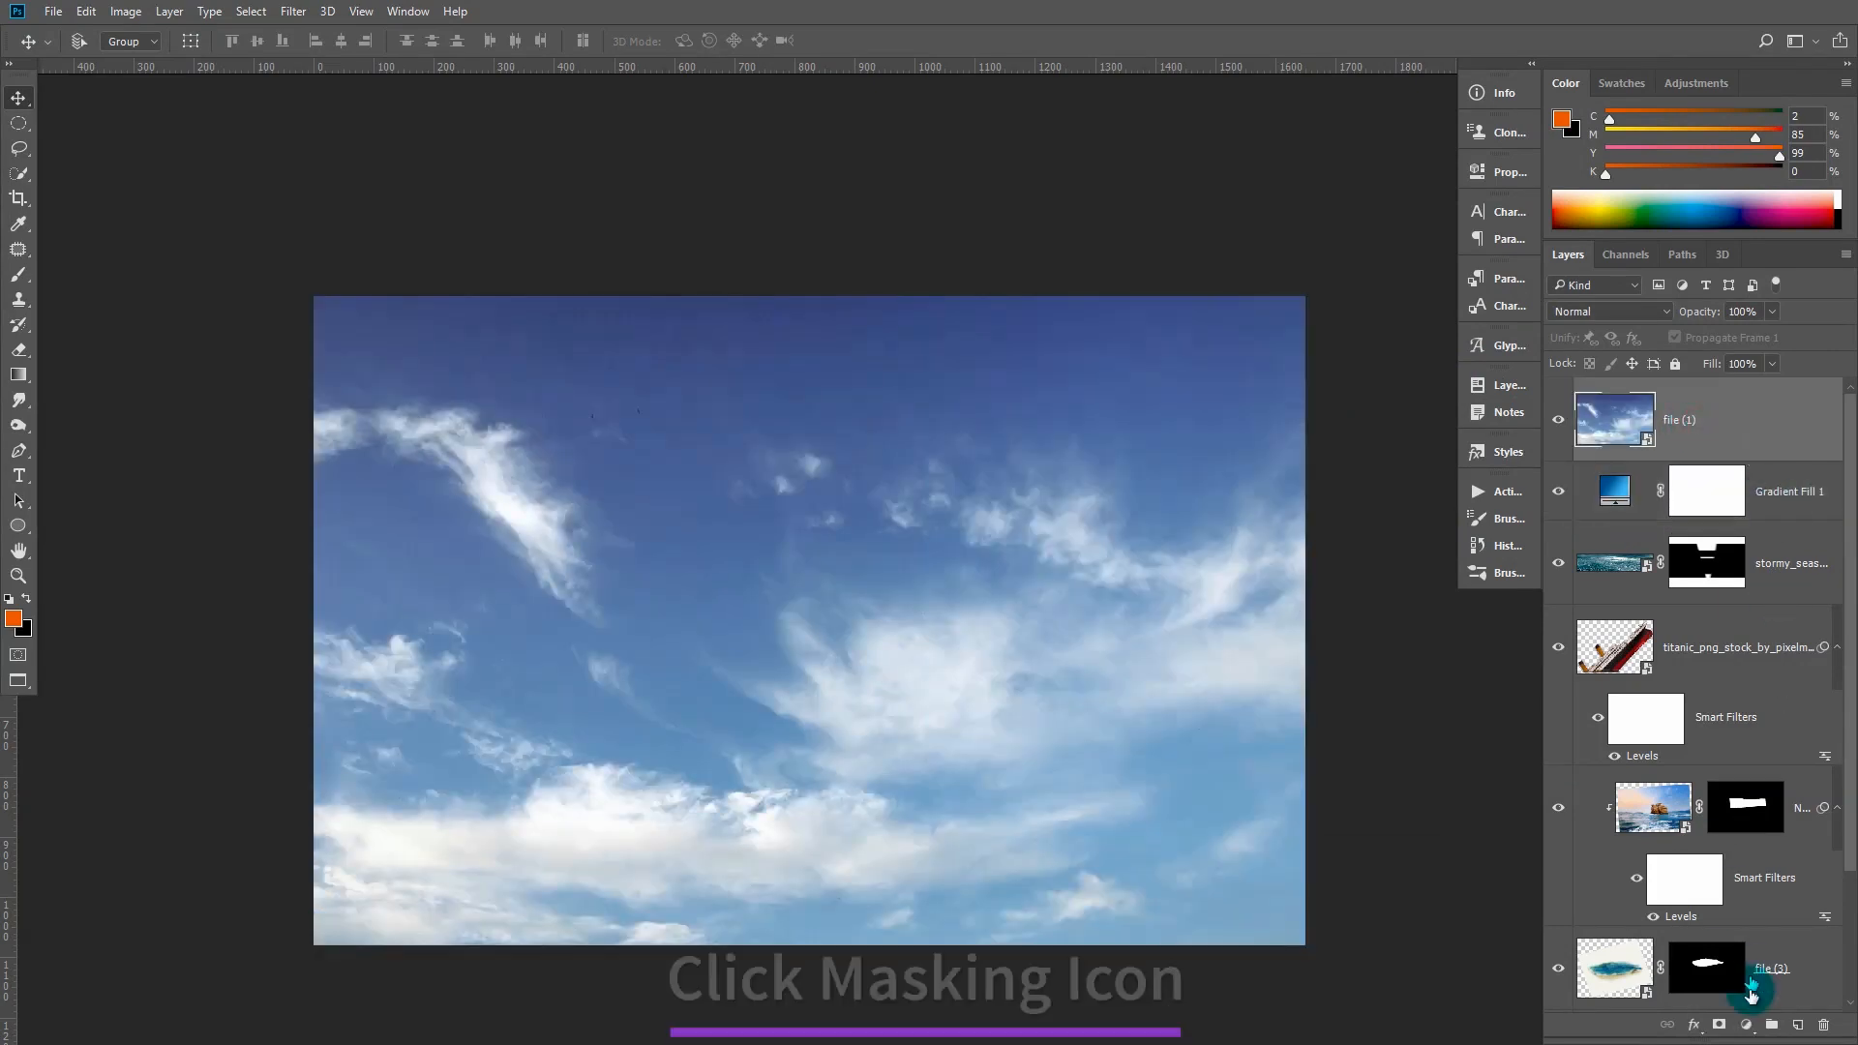
pyautogui.click(1720, 1025)
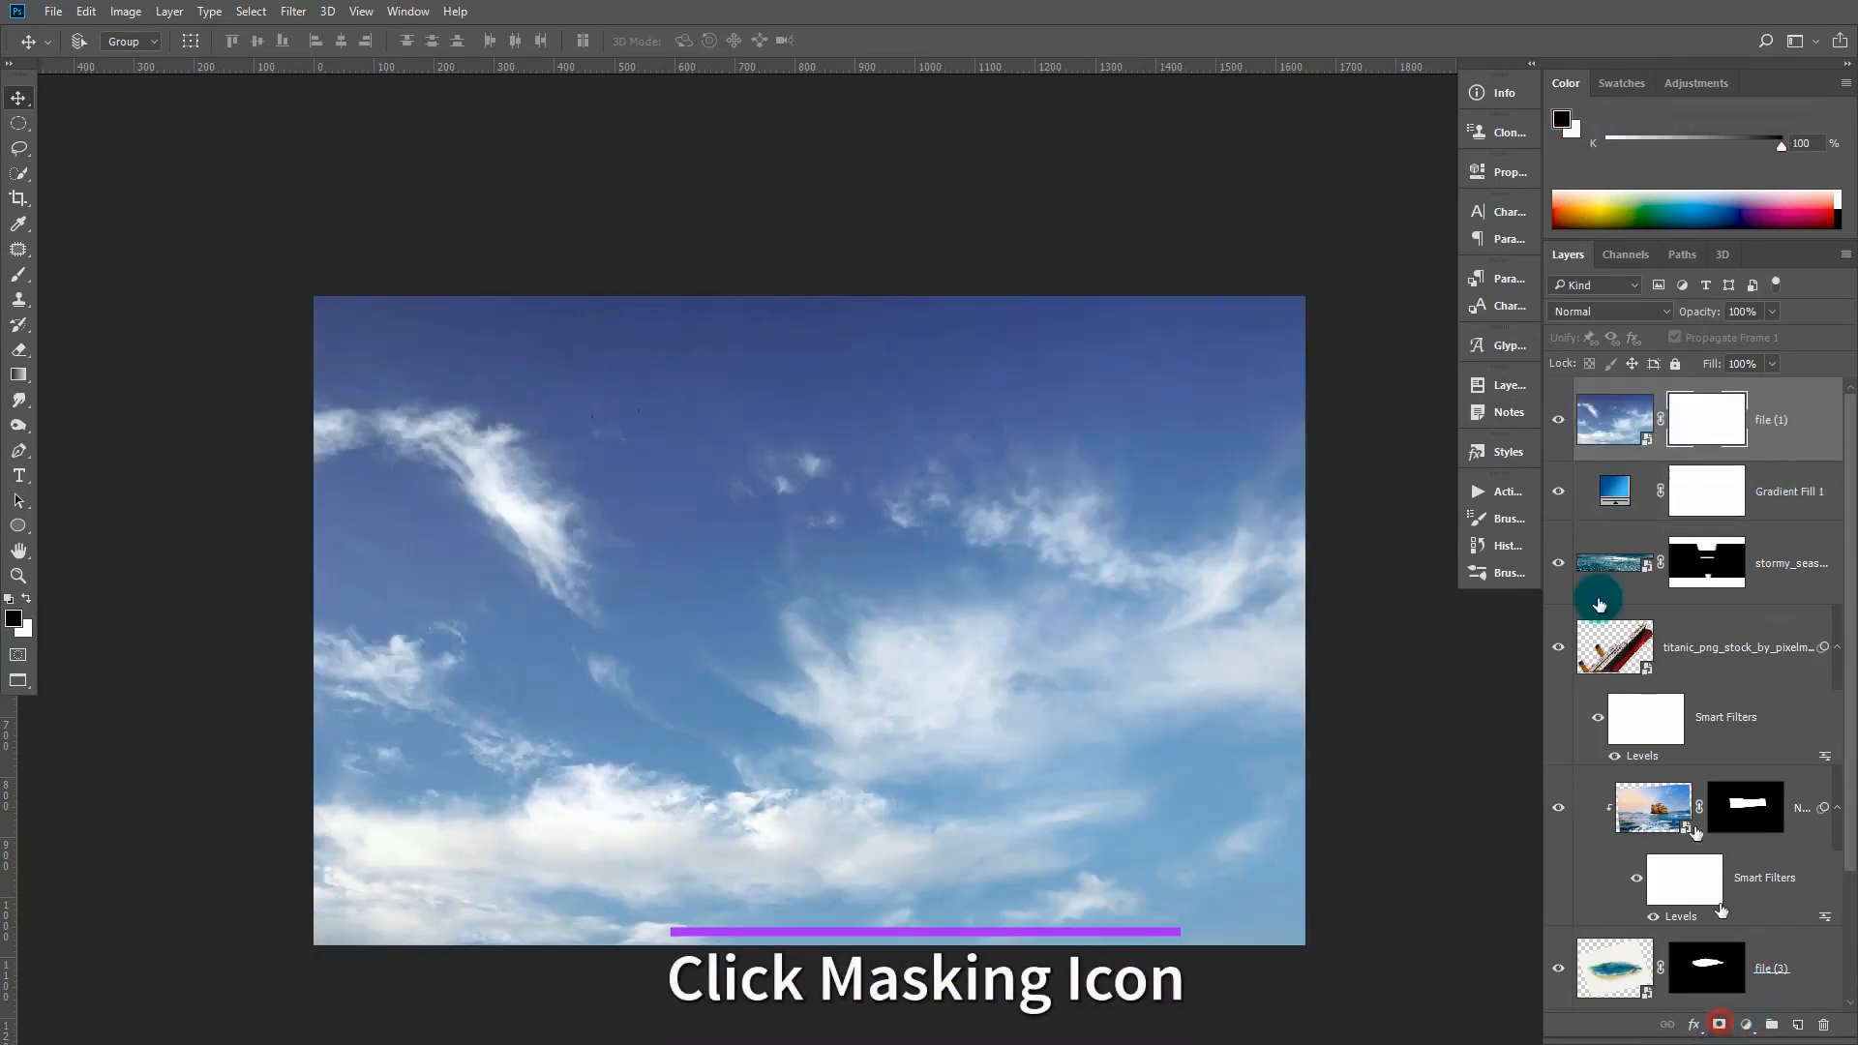
# Try to fade the upper part of the file (1) sky photo with gradients on its mask
pyautogui.click(20, 375)
pyautogui.click(644, 281)
pyautogui.moveTo(665, 584); pyautogui.dragTo(673, 616)
pyautogui.hotkey('ctrl', 'z')
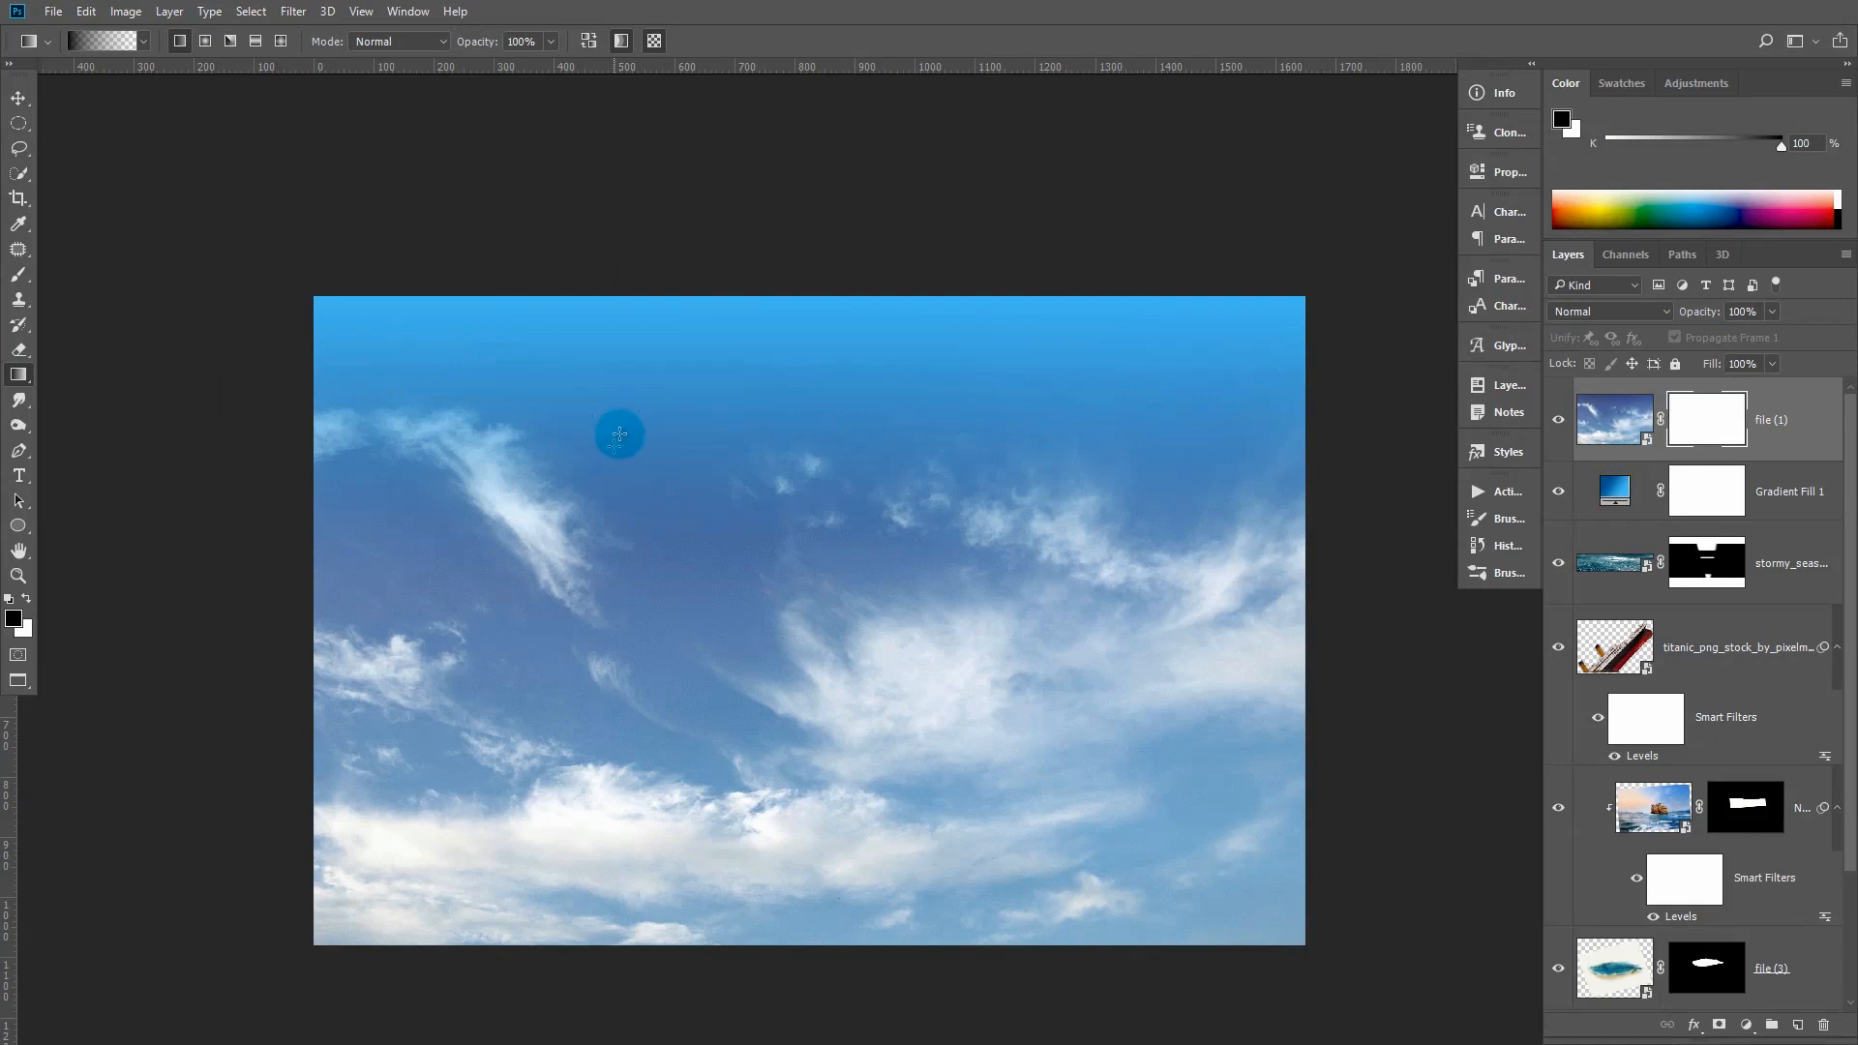
# Set the blend mode of the file (1) sky photo to Soft Light
pyautogui.click(1590, 414)
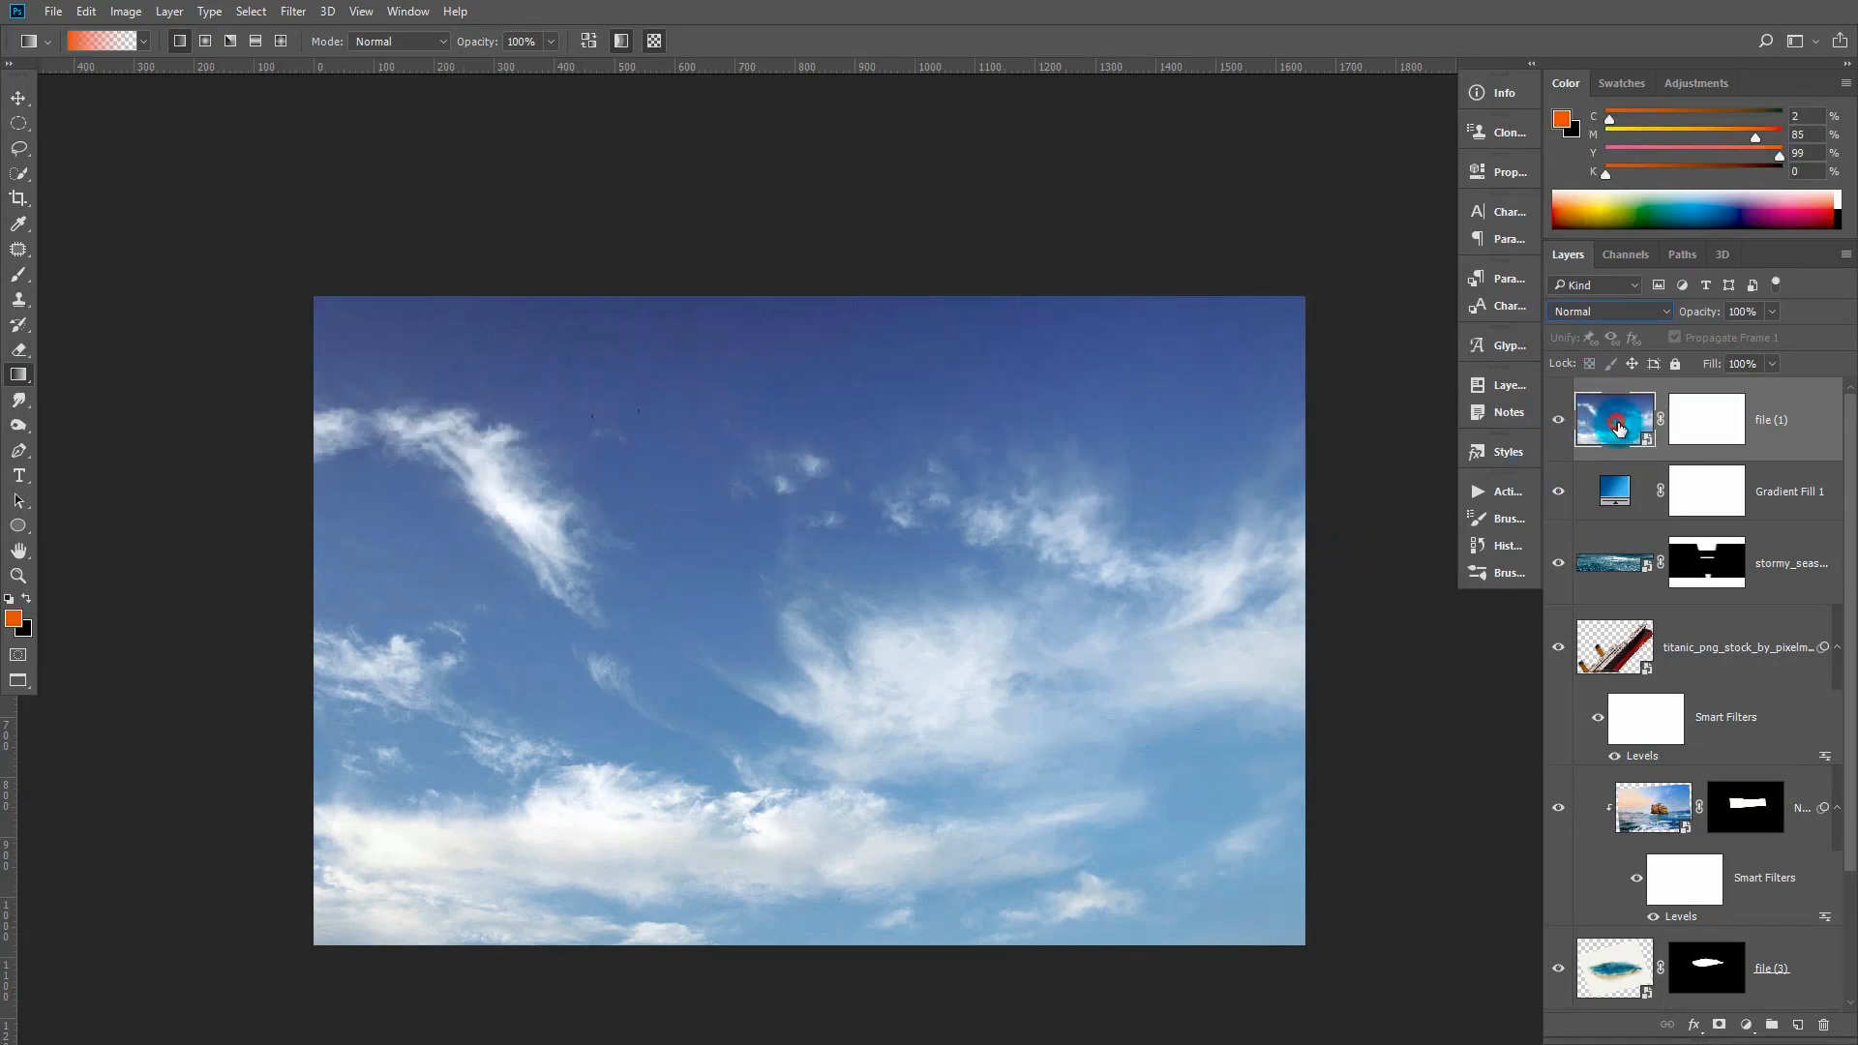
pyautogui.click(1612, 312)
pyautogui.click(1574, 546)
# Send the file (1) sky photo and Gradient Fill 1 together to the bottom of the layer stack, behind the island
pyautogui.moveTo(1617, 421); pyautogui.dragTo(1800, 1018)
pyautogui.keyDown('shift'); pyautogui.click(1810, 482); pyautogui.keyUp('shift')
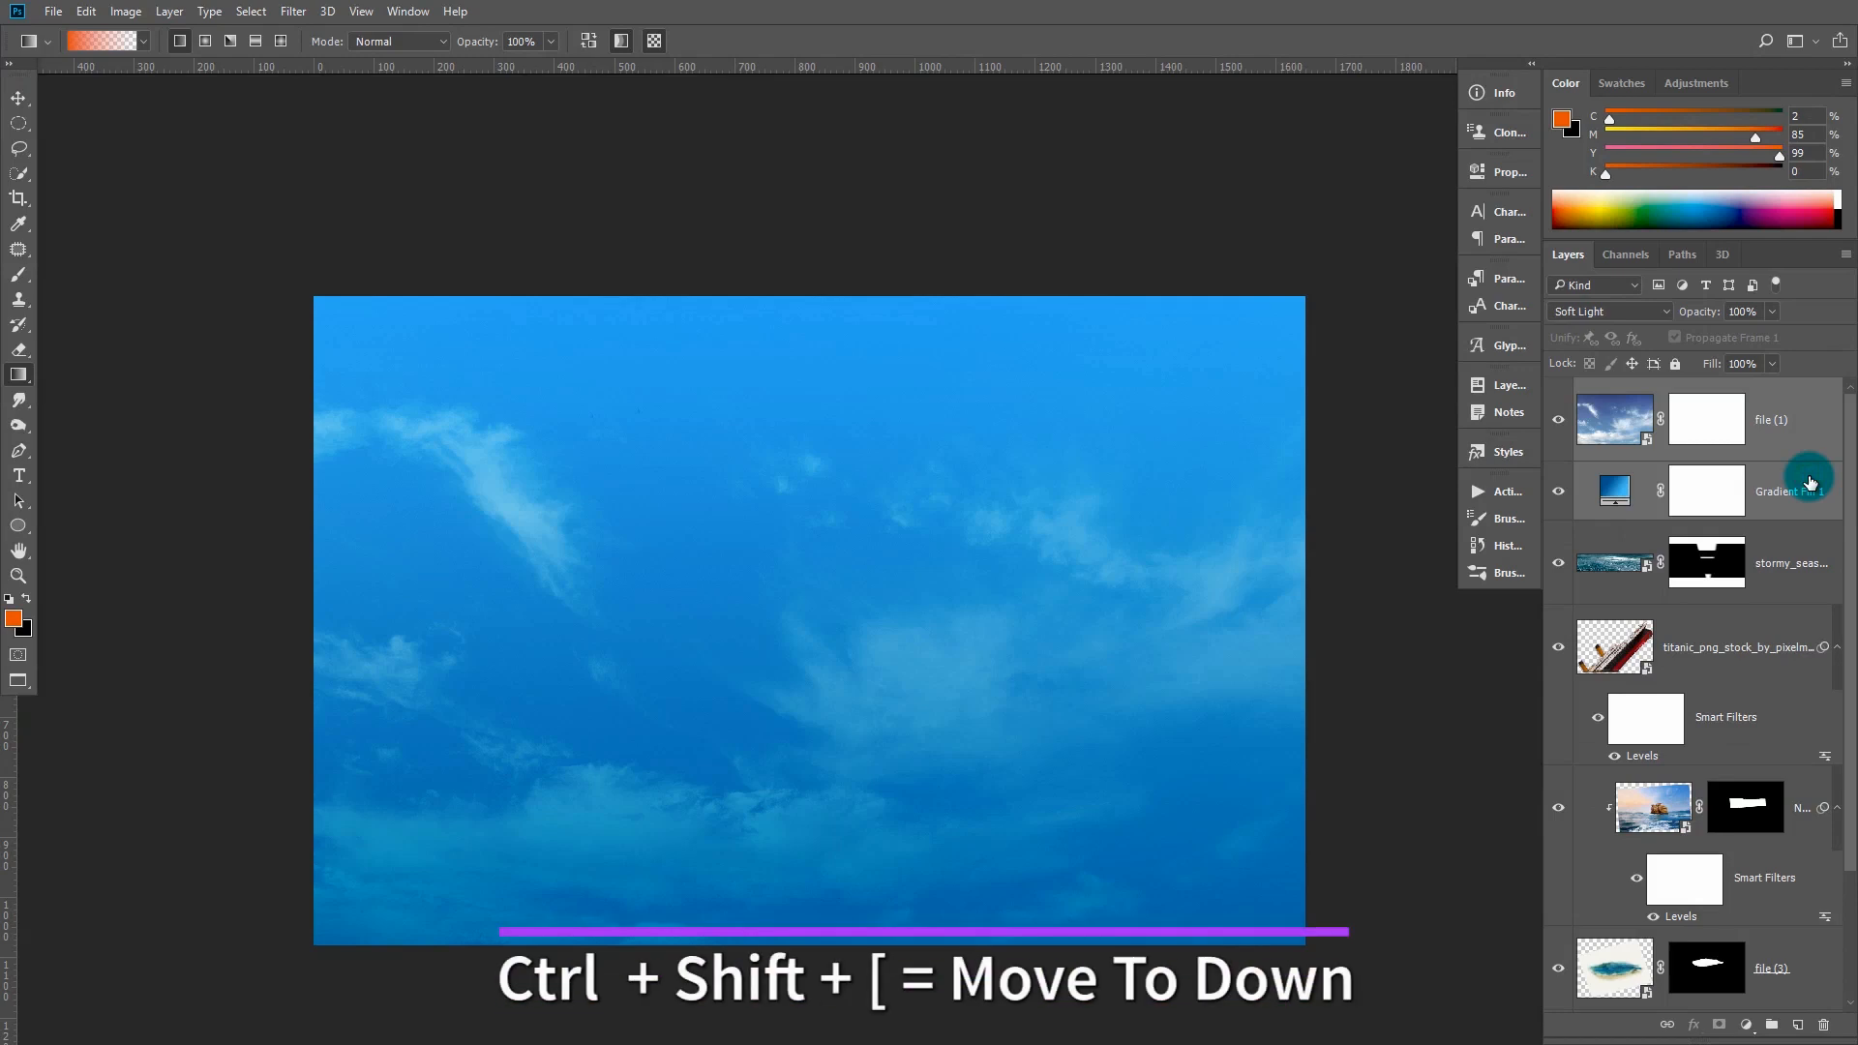
pyautogui.hotkey('ctrl', 'shift', '[')
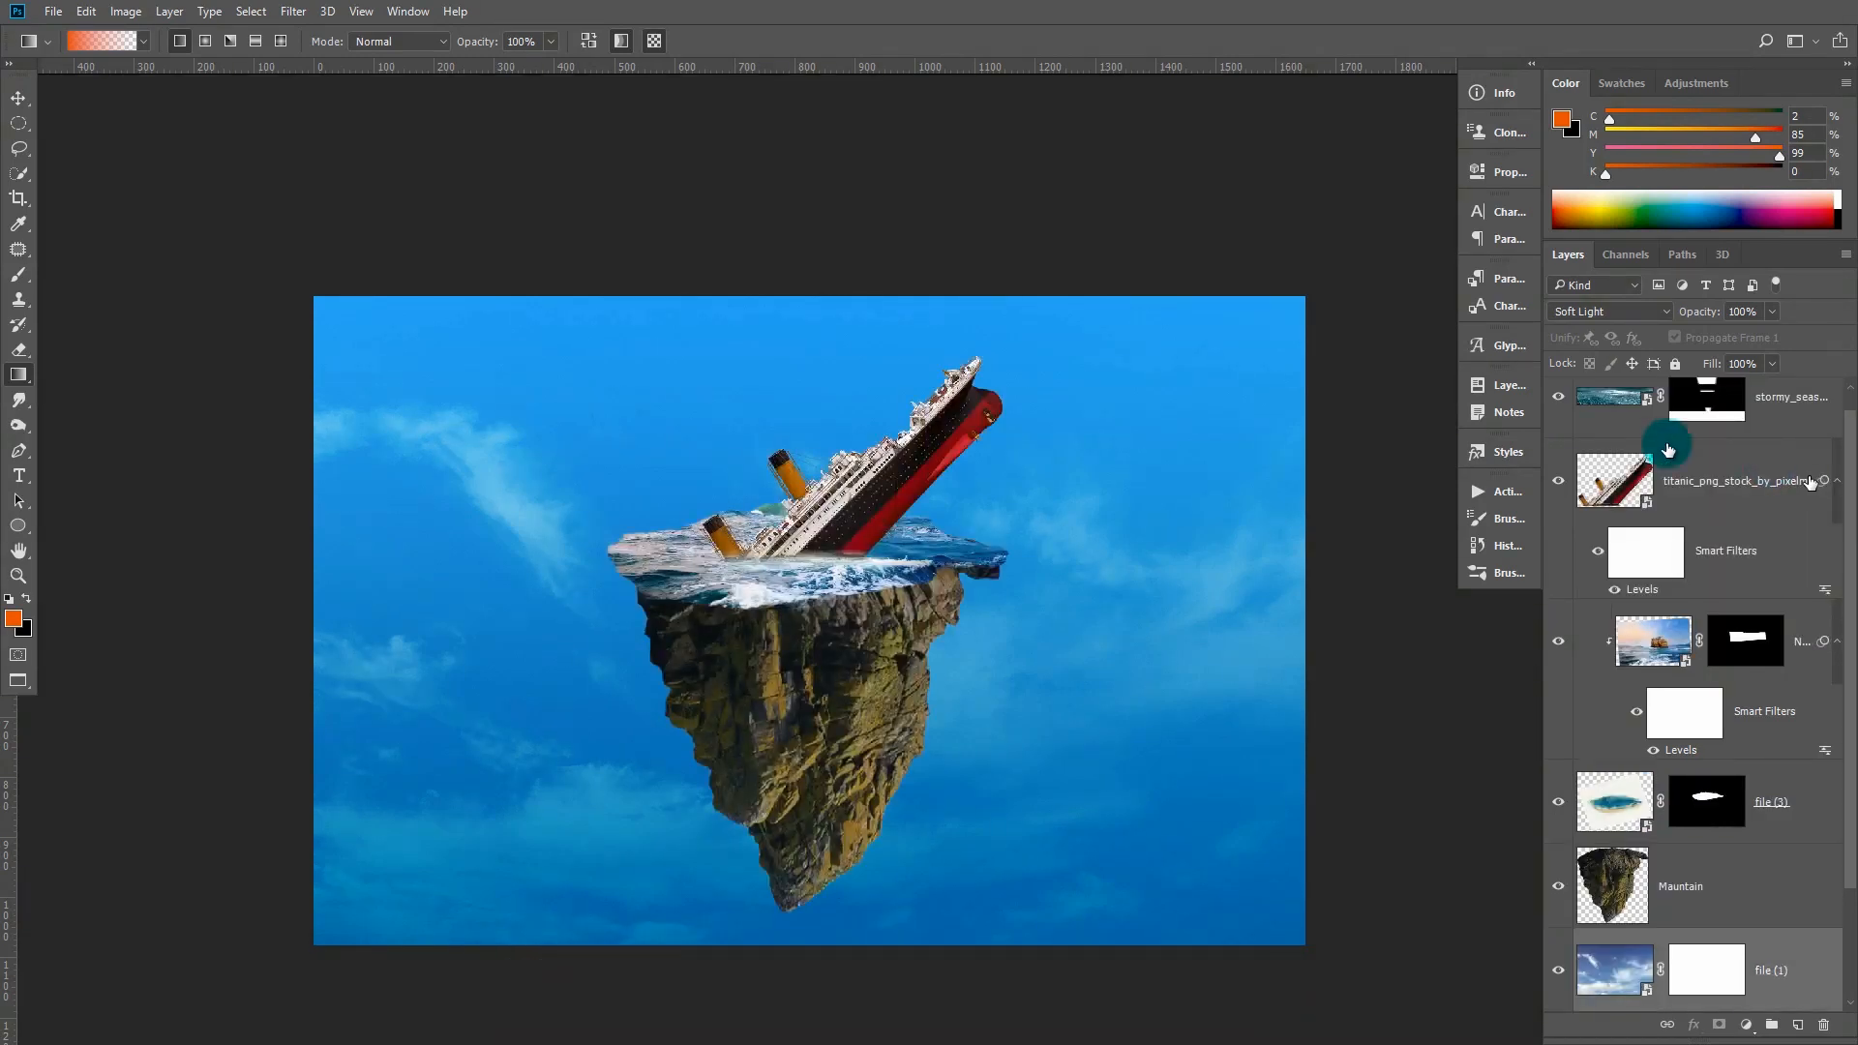
# Place the embedded landscape photo file above the file (1) layer, scale it to about 21.6%, and shift it slightly down and left
pyautogui.scroll(-1, 1067, 365)
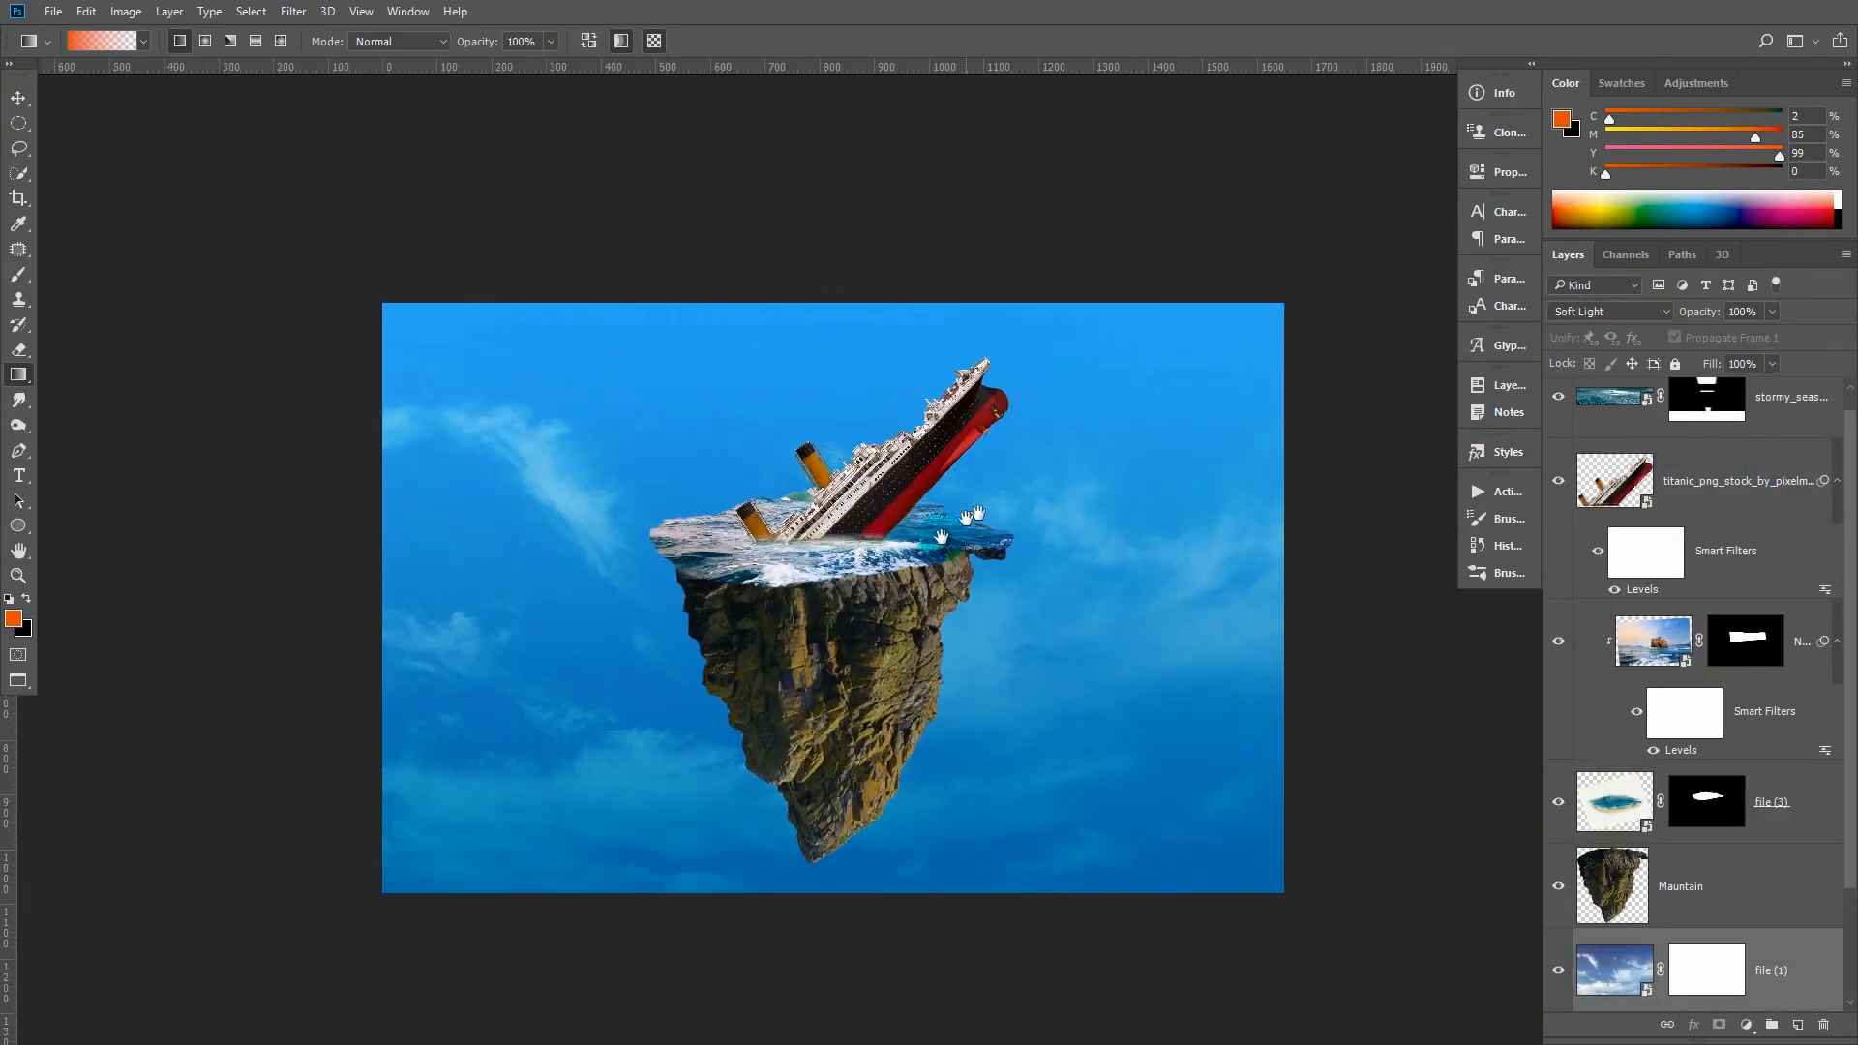
pyautogui.click(55, 18)
pyautogui.click(112, 353)
pyautogui.click(1563, 856)
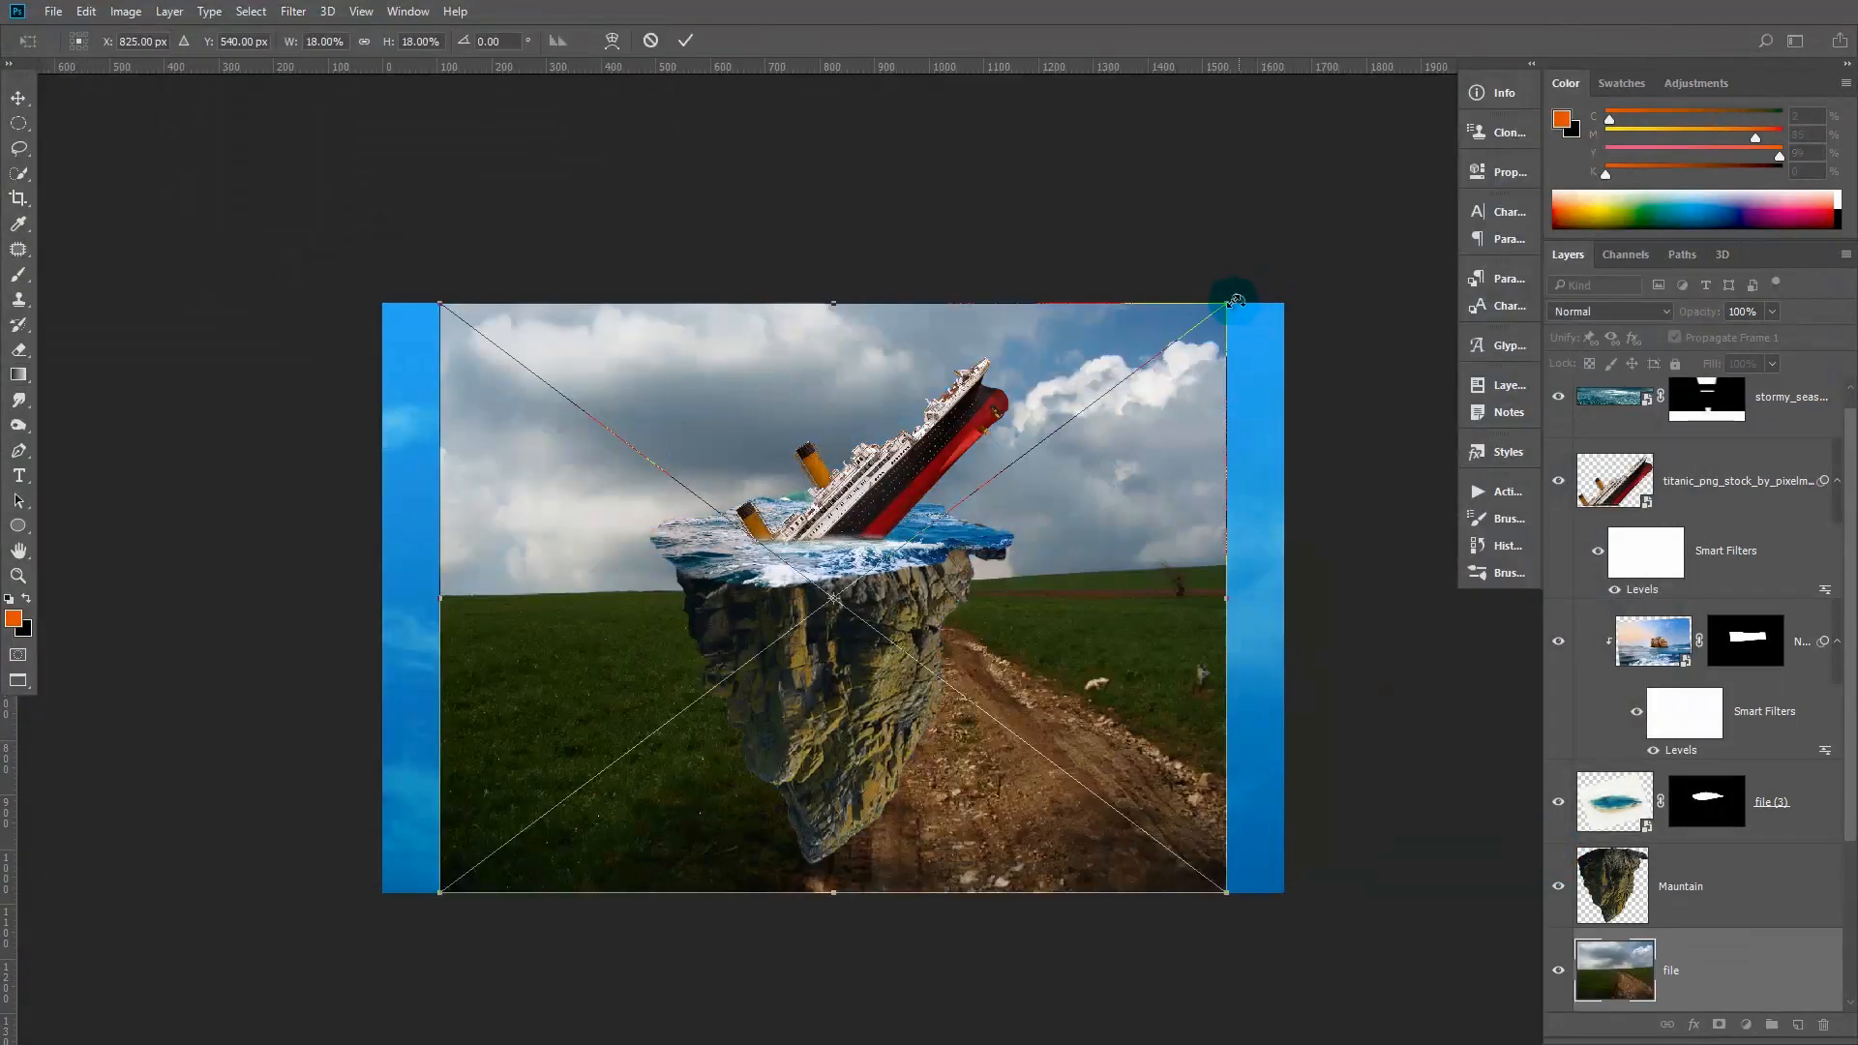
pyautogui.moveTo(1226, 303); pyautogui.dragTo(1321, 271)
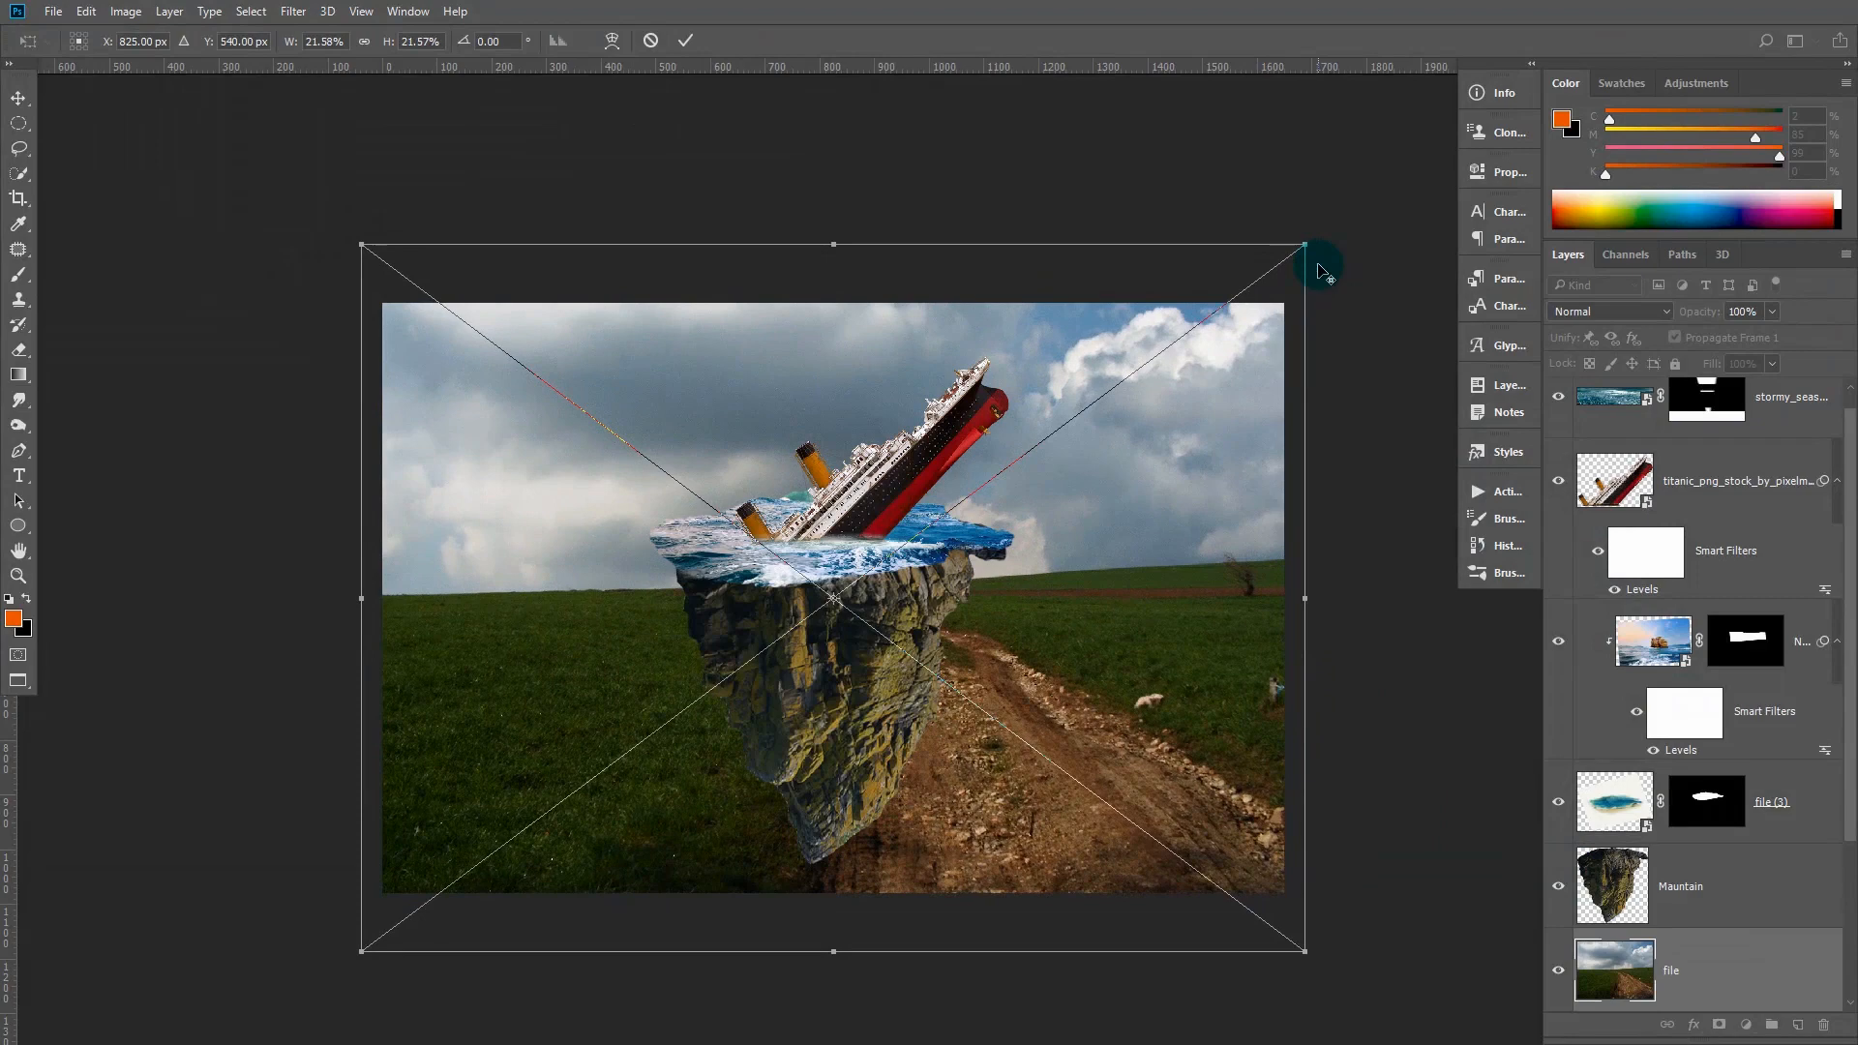
pyautogui.press('Return')
pyautogui.moveTo(1207, 452); pyautogui.dragTo(1158, 494)
# Brighten the landscape photo with Levels, setting the white input level to 211
pyautogui.hotkey('ctrl', 'l')
pyautogui.moveTo(1278, 531)
pyautogui.mouseDown()
pyautogui.moveTo(1254, 530)
pyautogui.moveTo(1282, 531)
pyautogui.mouseUp()
pyautogui.moveTo(1278, 453); pyautogui.dragTo(1238, 455)
pyautogui.moveTo(1214, 234); pyautogui.dragTo(1417, 253)
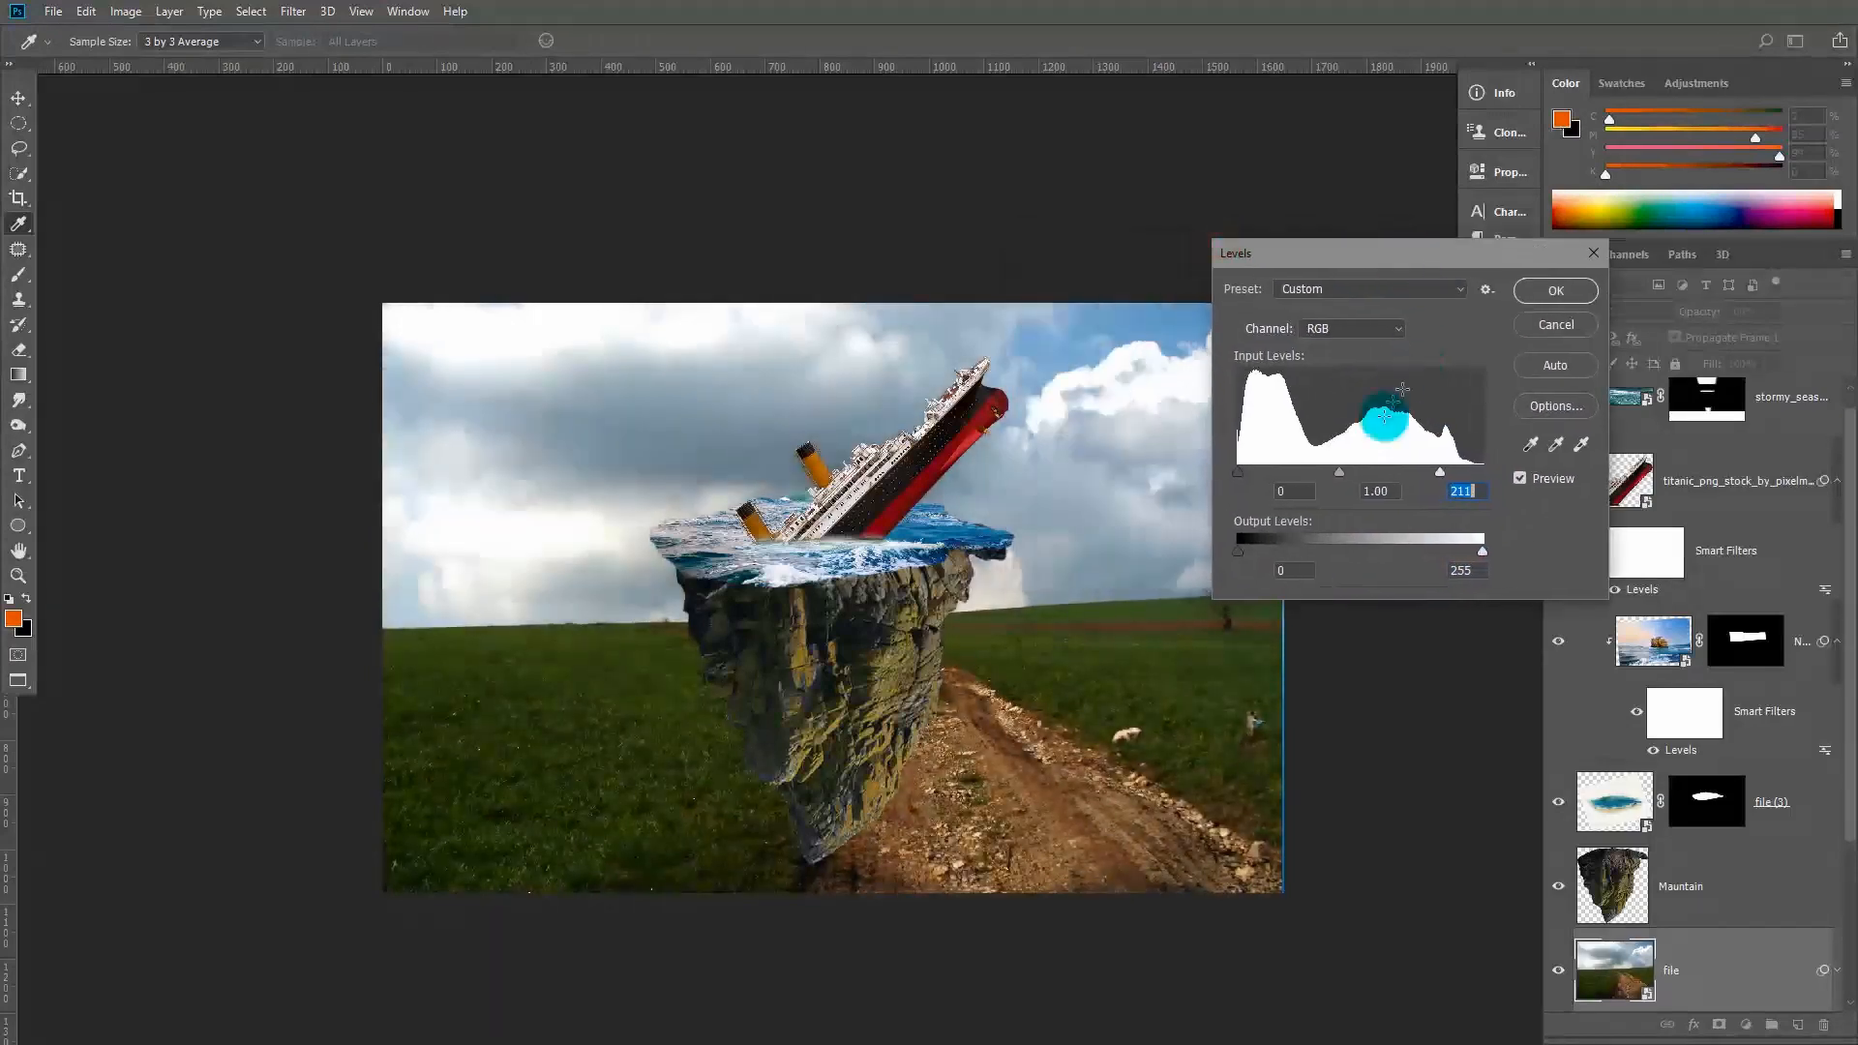
pyautogui.click(1547, 283)
# Add a layer mask to the landscape photo and activate the Gradient tool
pyautogui.press('g')
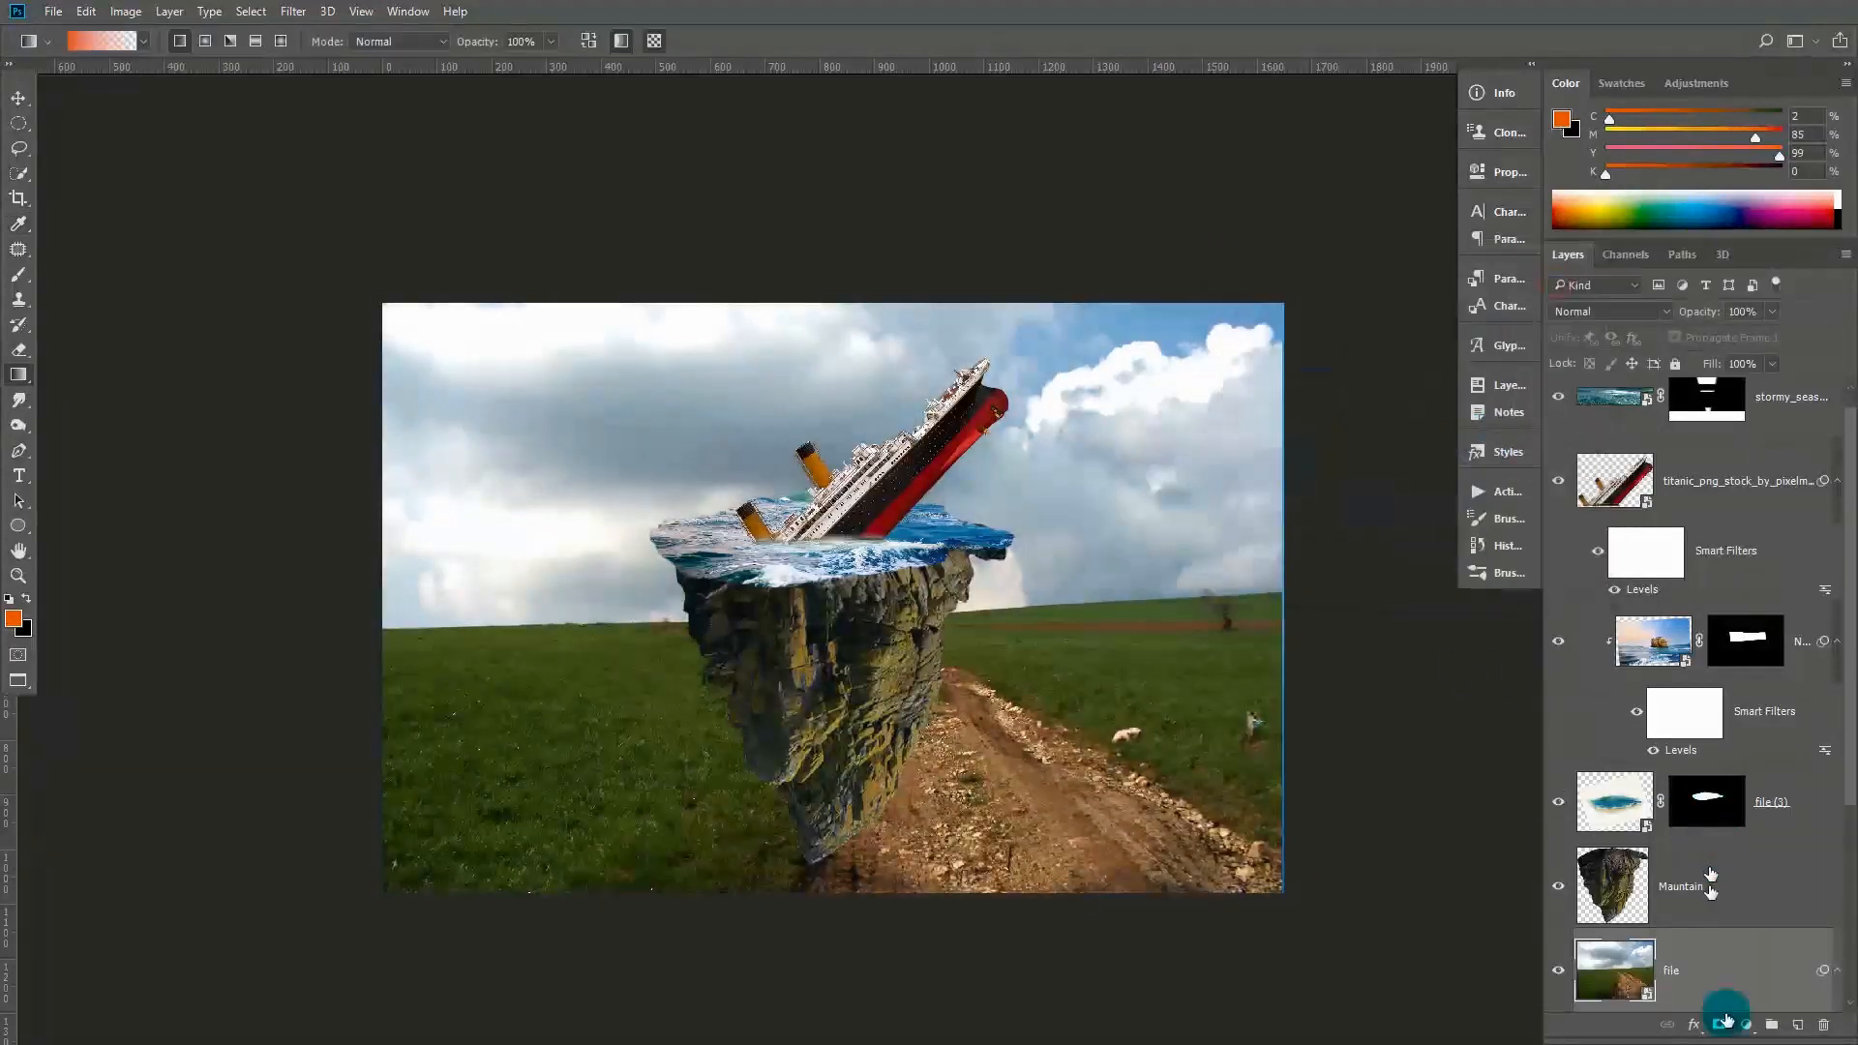
pyautogui.click(1716, 1024)
pyautogui.click(19, 351)
pyautogui.rightClick(14, 357)
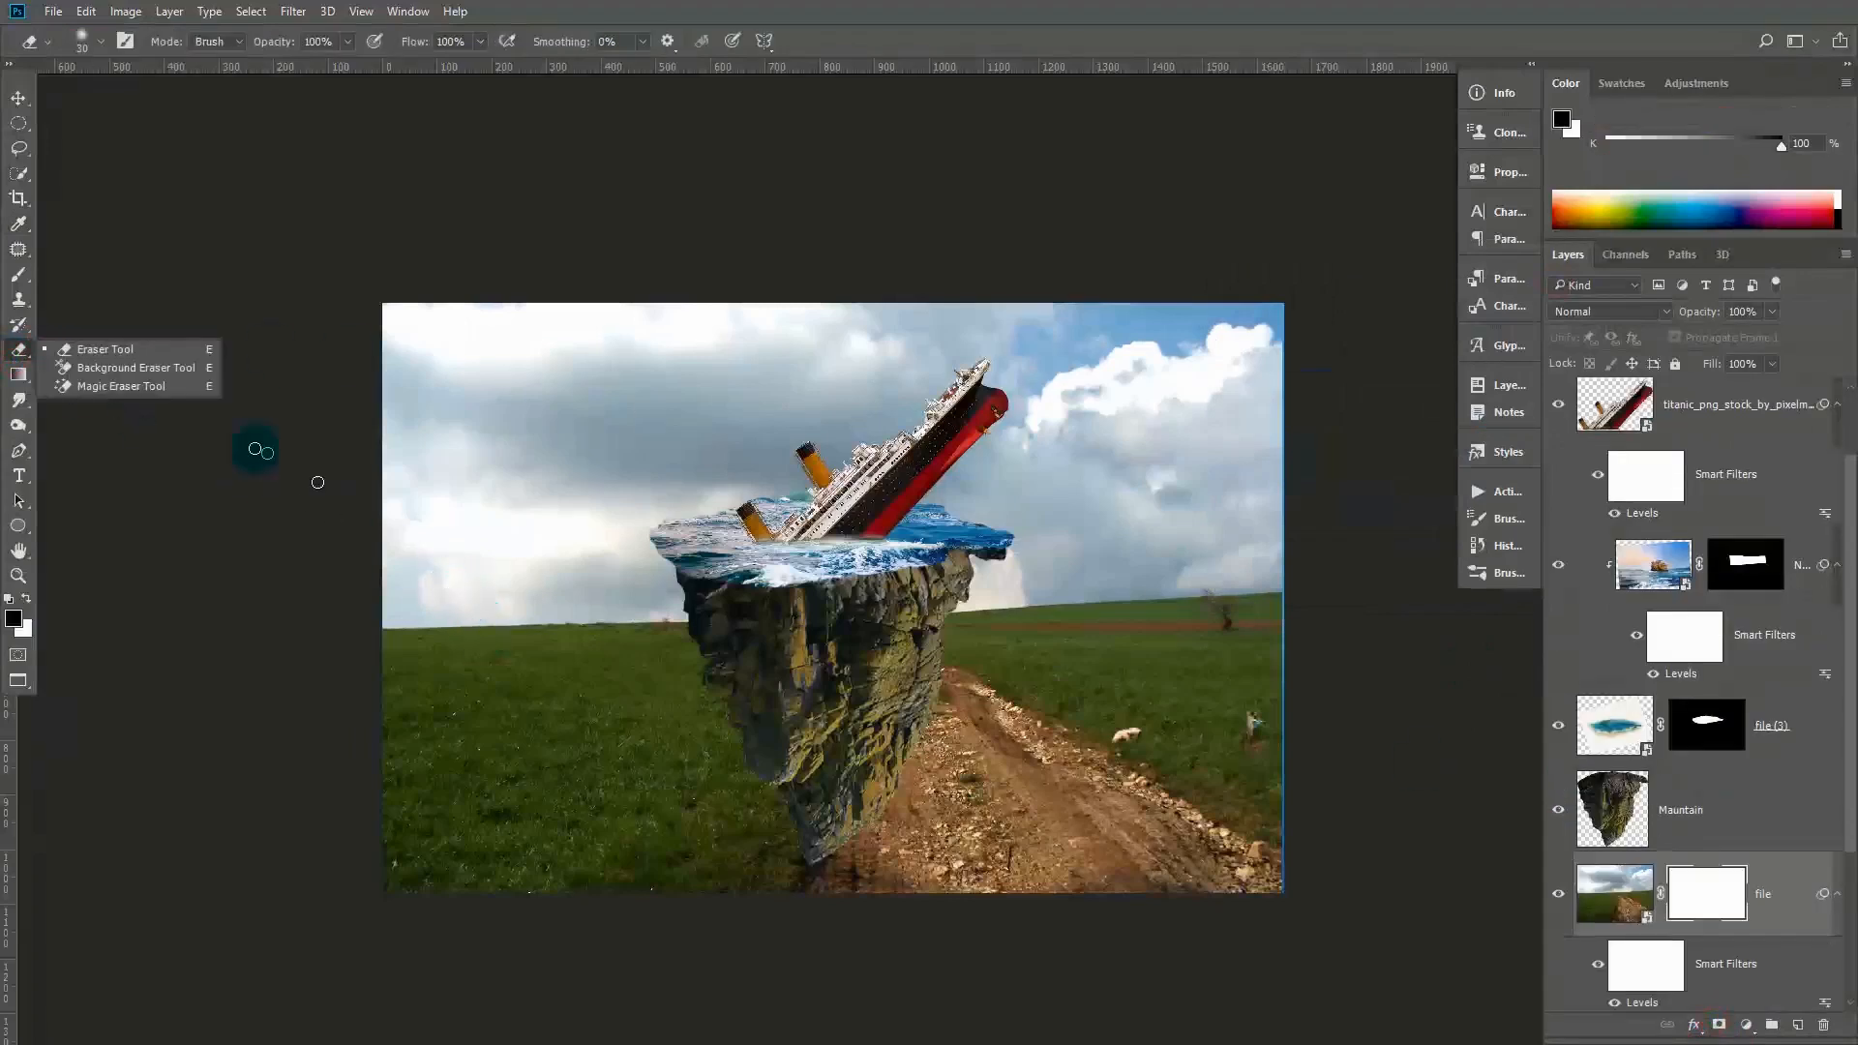
pyautogui.click(20, 373)
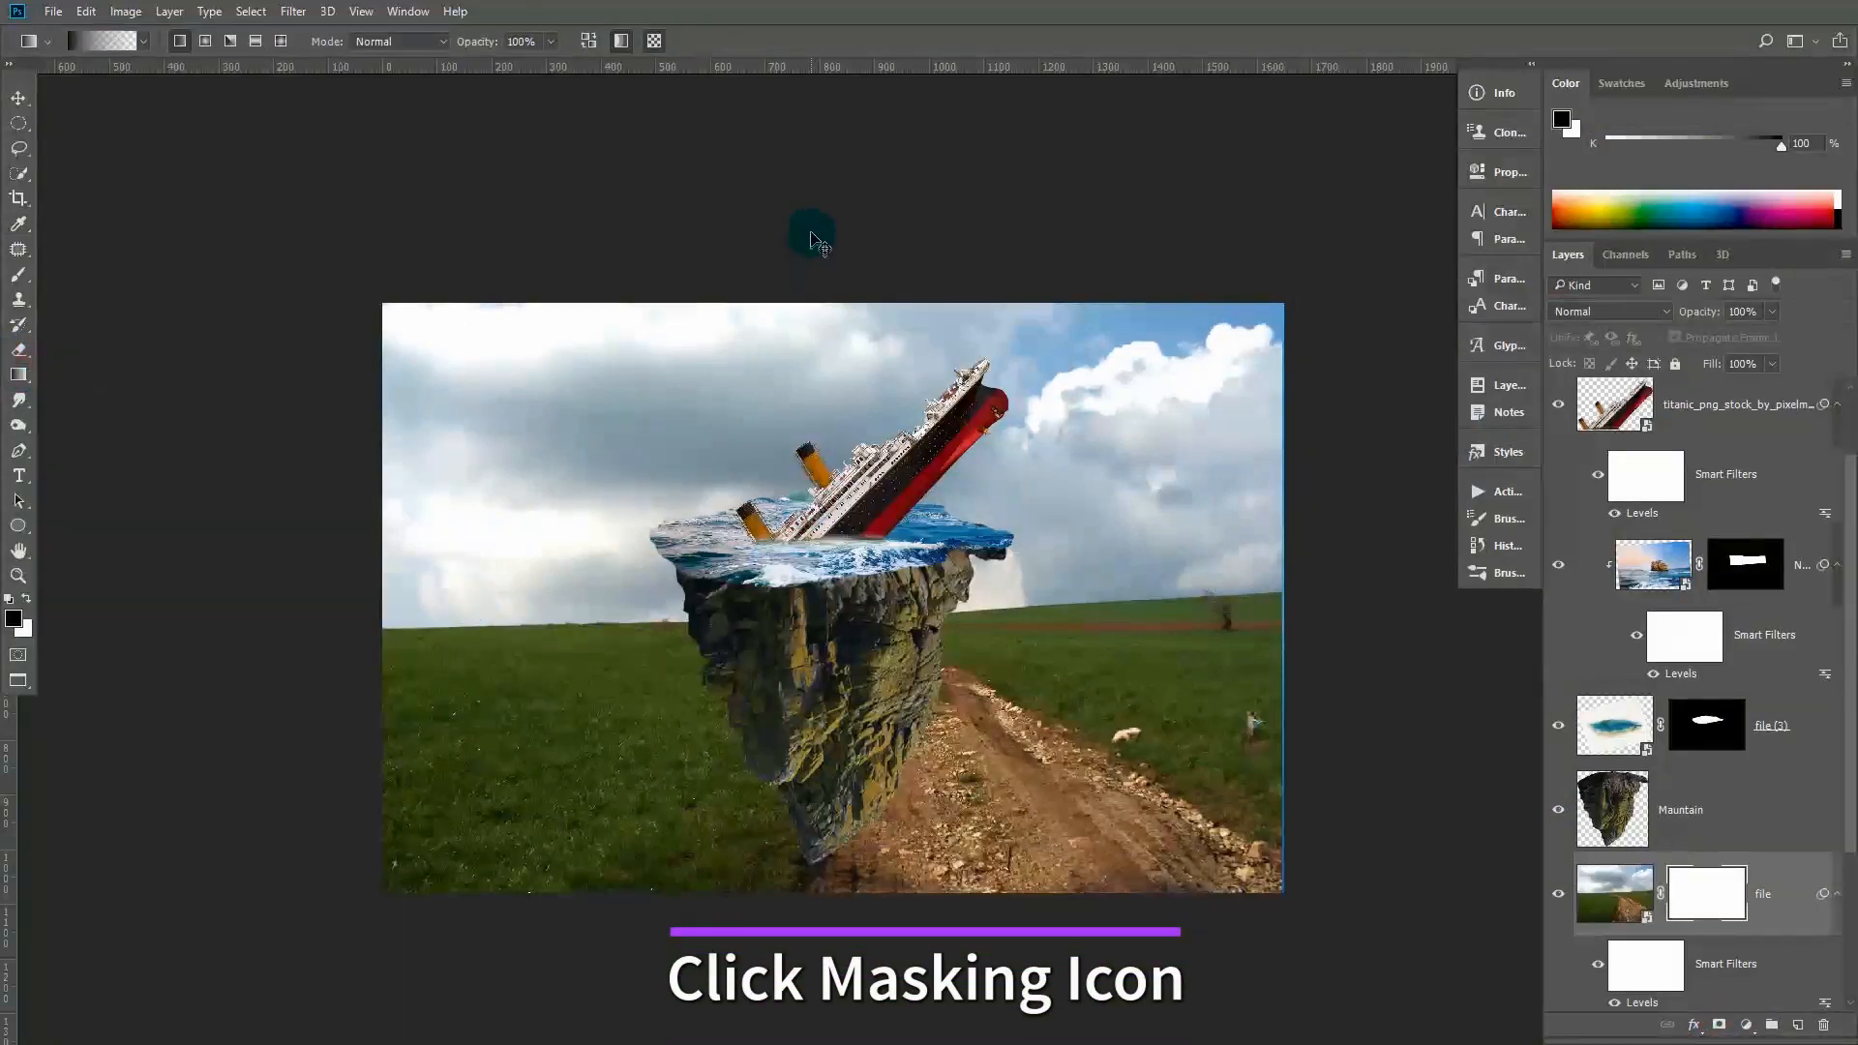
# Rotate the landscape photo about 1.9° clockwise to level its horizon and enlarge it slightly to cover the canvas
pyautogui.hotkey('ctrl', 't')
pyautogui.moveTo(768, 165); pyautogui.dragTo(829, 199)
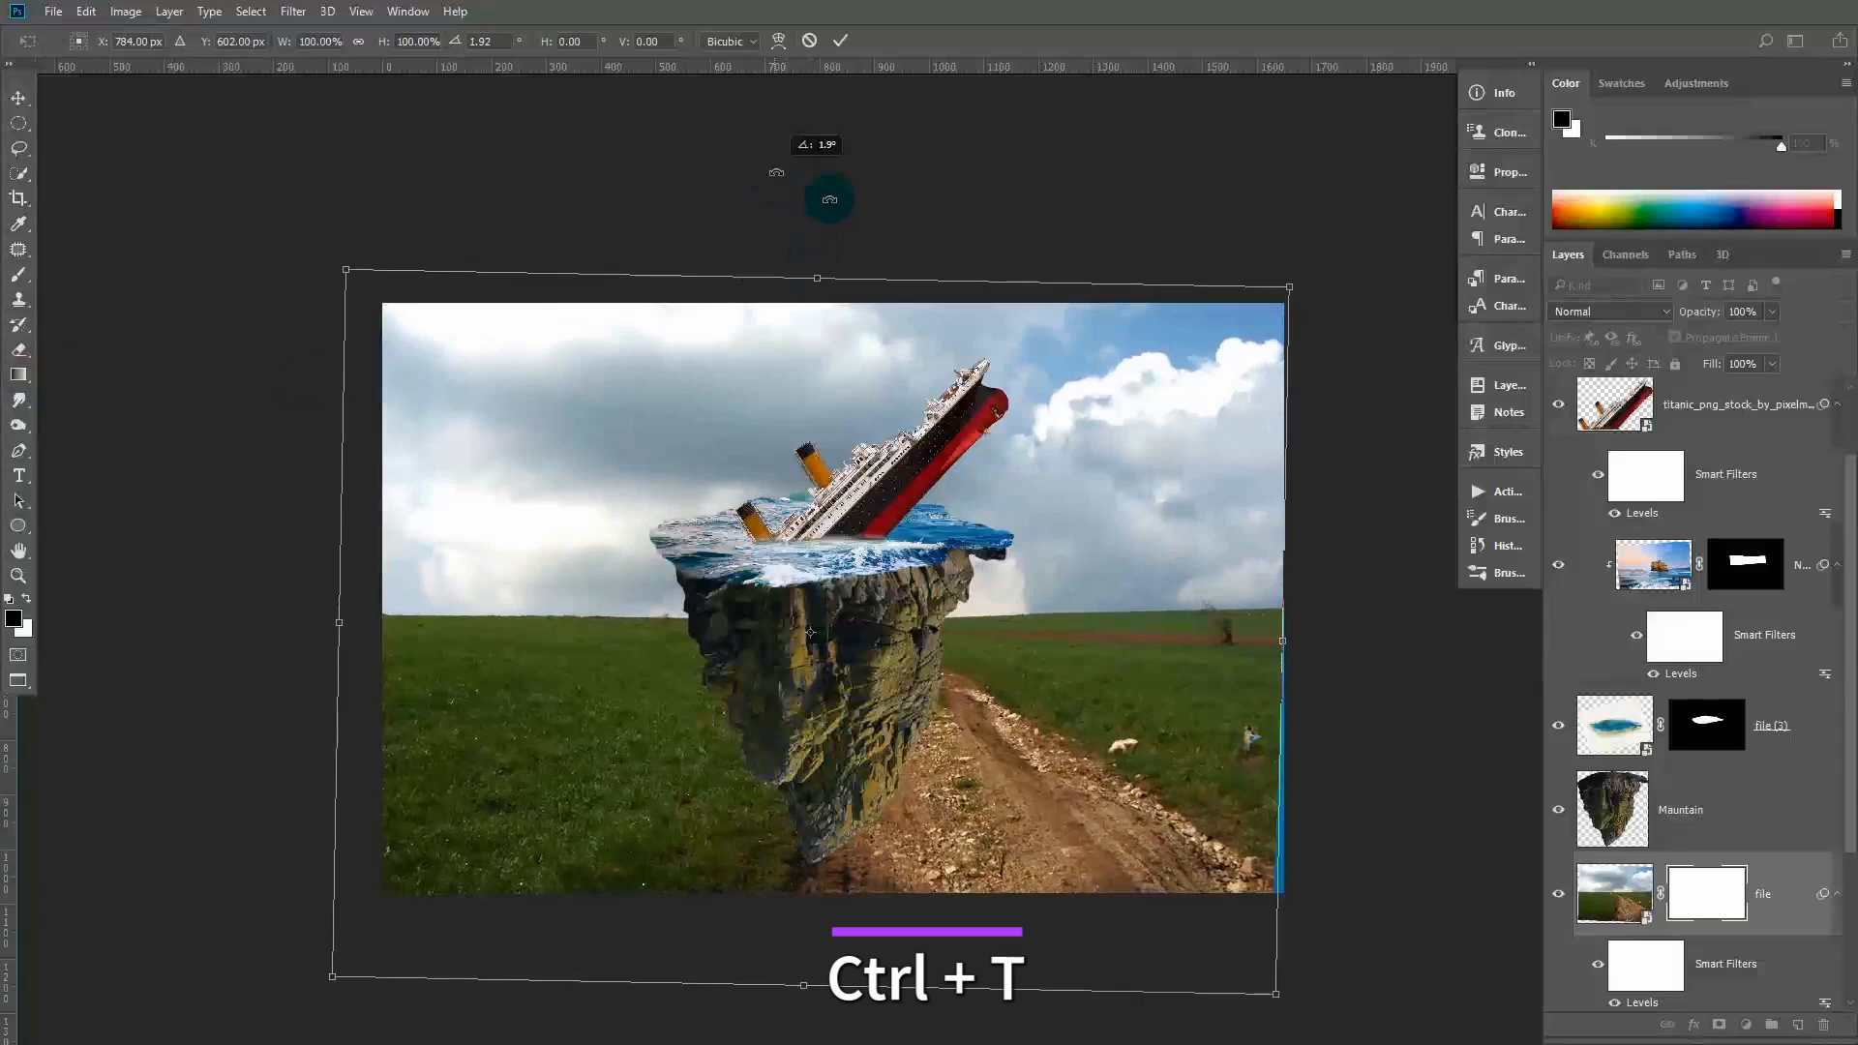
pyautogui.moveTo(1295, 282); pyautogui.dragTo(1322, 263)
pyautogui.click(841, 48)
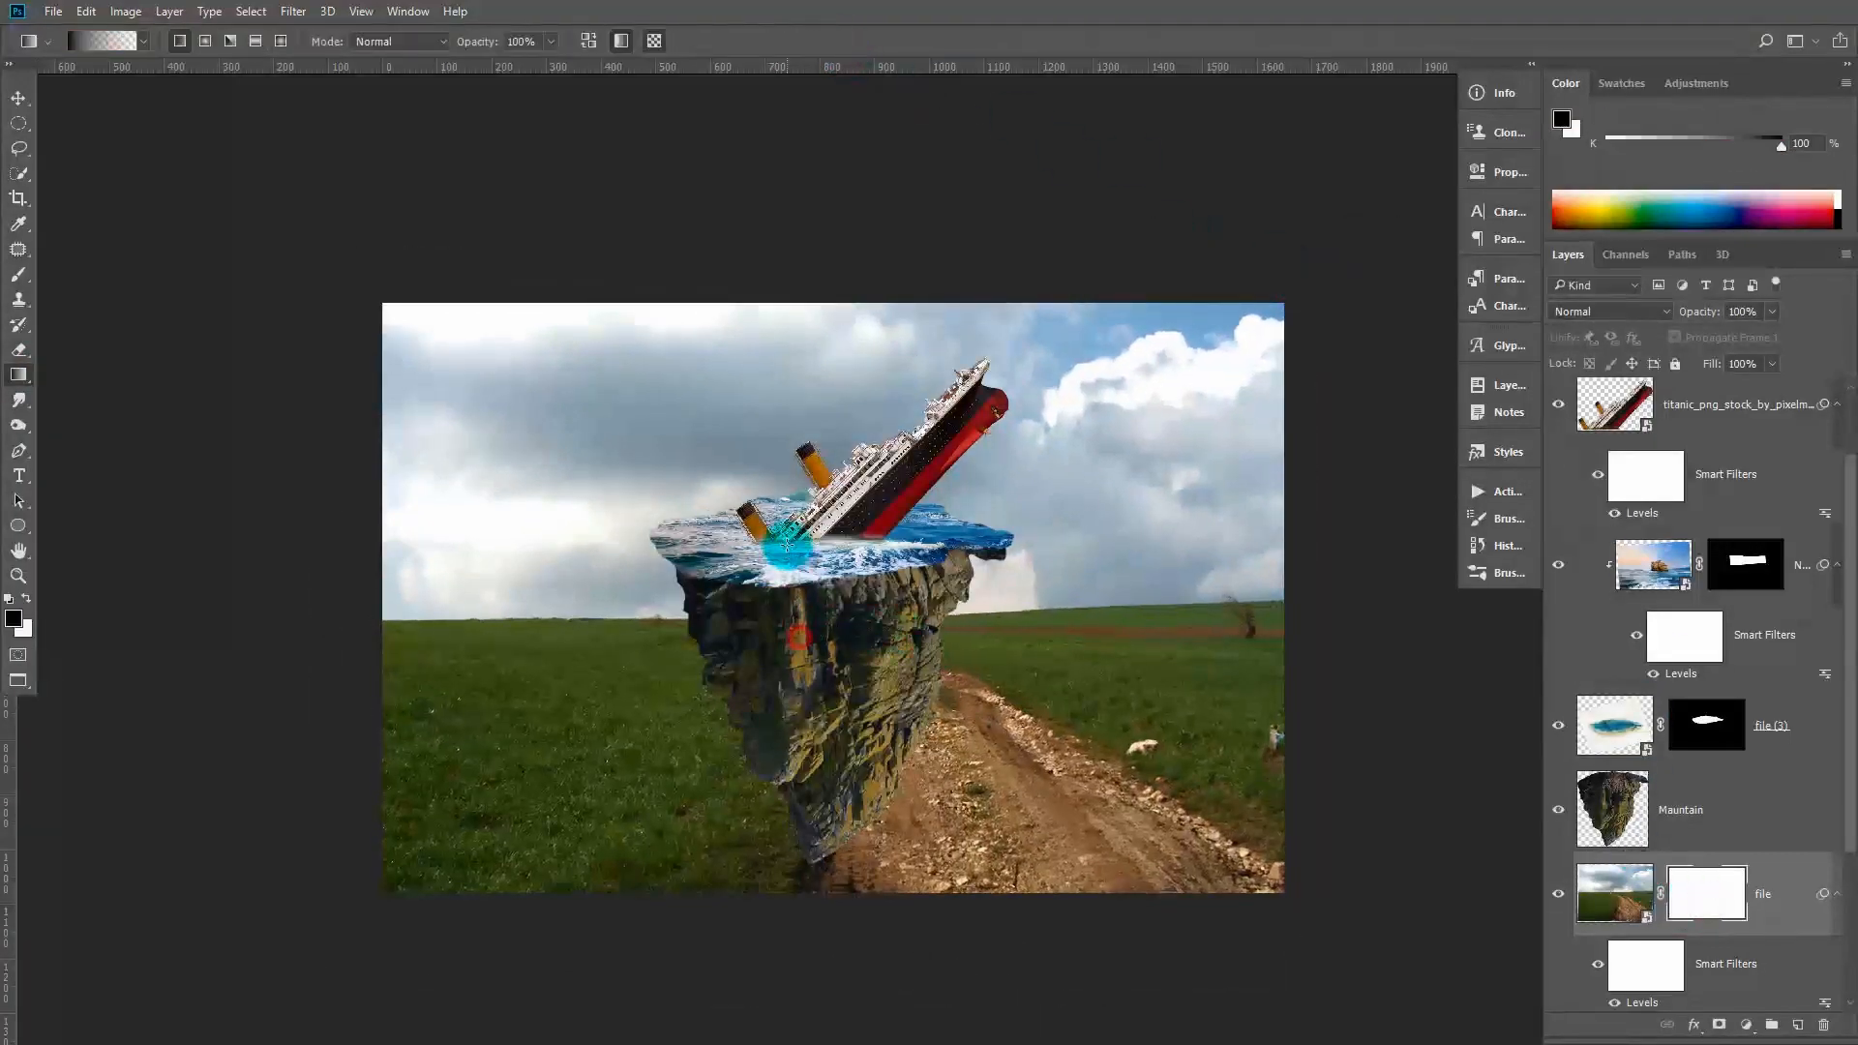
# Fade out the field and lower clouds of the landscape photo with black-to-transparent gradients on its mask
pyautogui.moveTo(787, 545); pyautogui.dragTo(759, 563)
pyautogui.moveTo(665, 662); pyautogui.dragTo(744, 335)
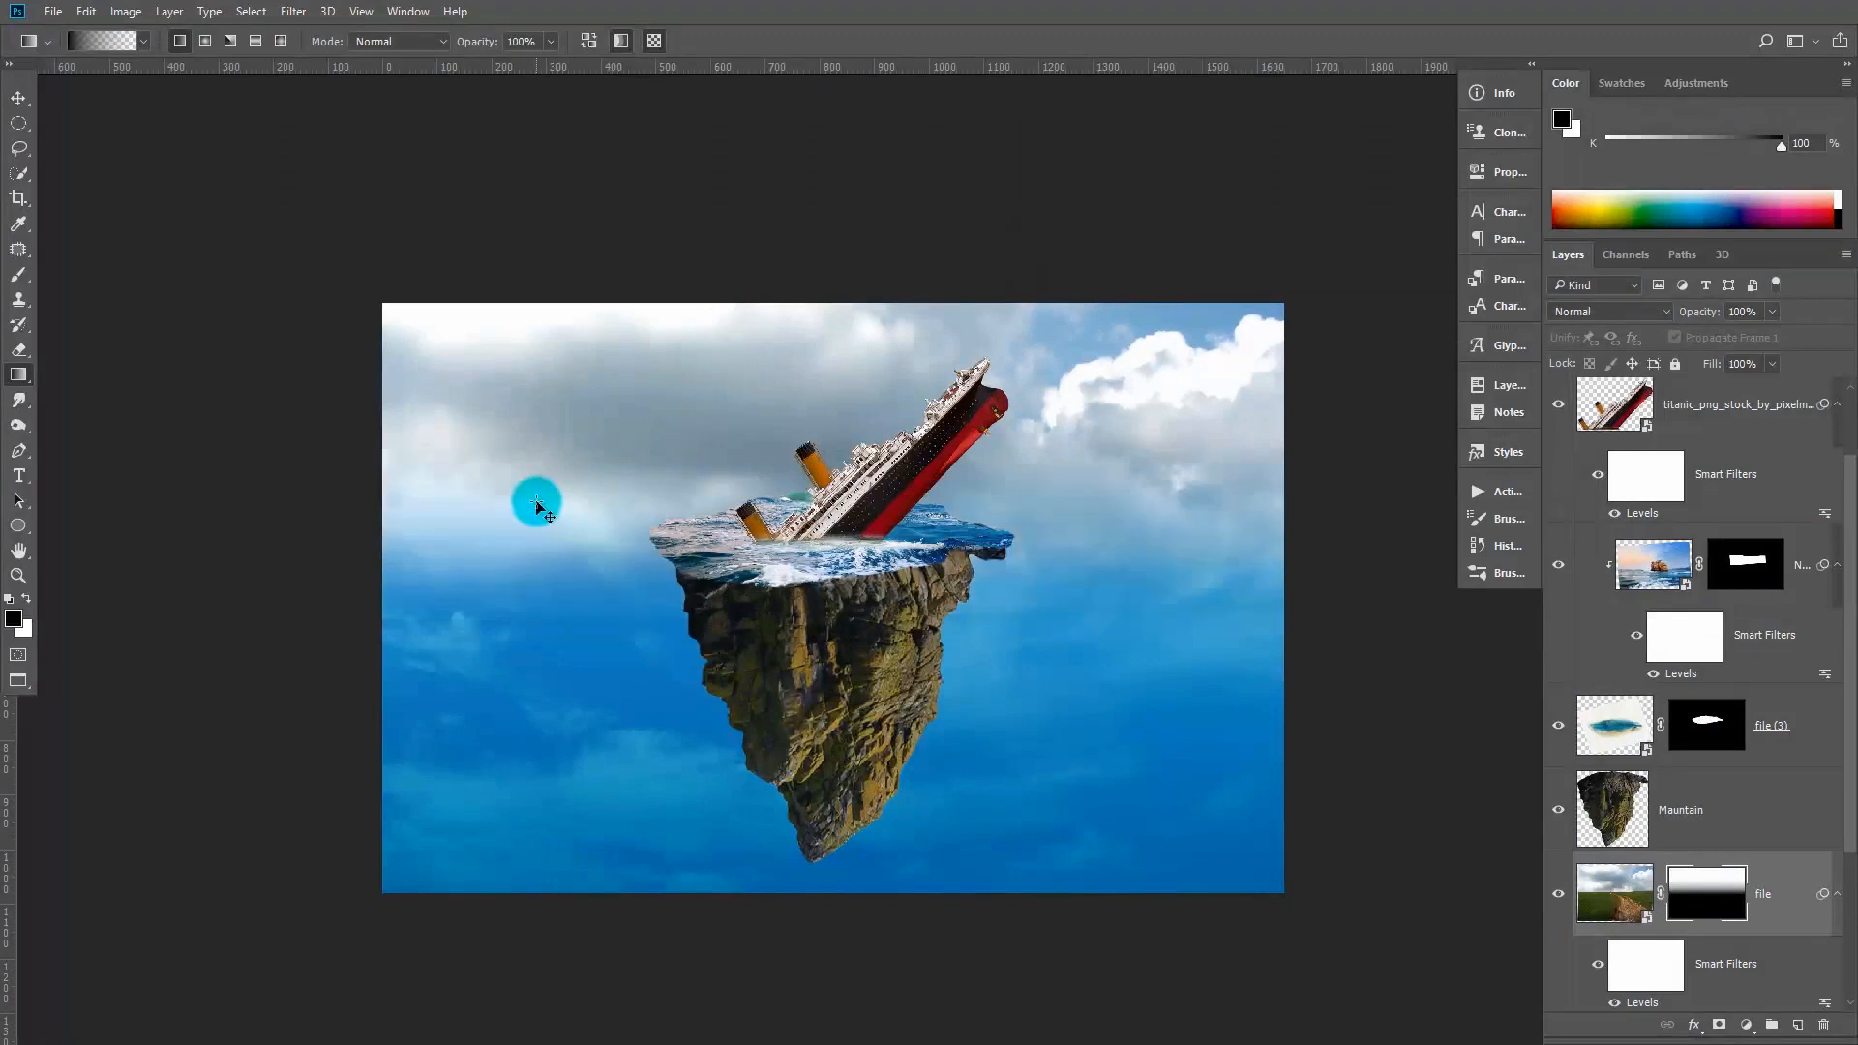
pyautogui.moveTo(538, 504); pyautogui.dragTo(545, 516)
pyautogui.moveTo(705, 421); pyautogui.dragTo(707, 418)
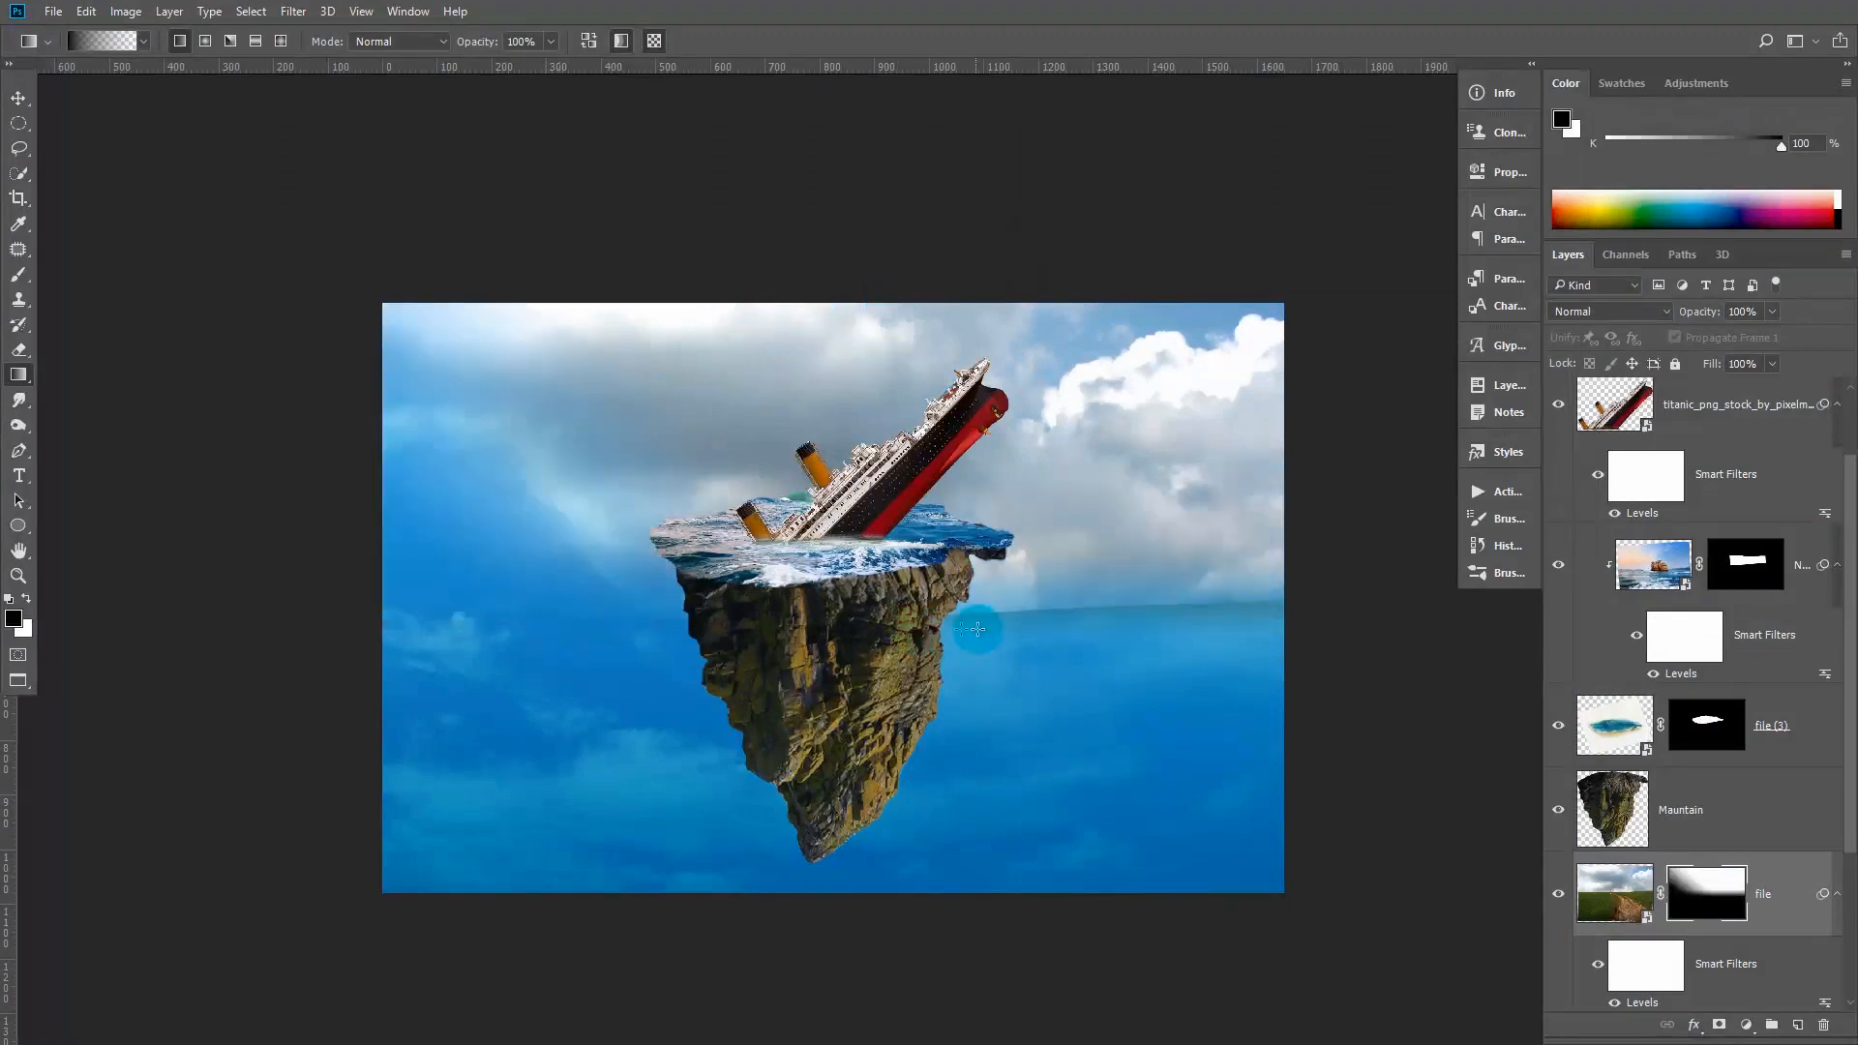
pyautogui.moveTo(978, 629); pyautogui.dragTo(1072, 375)
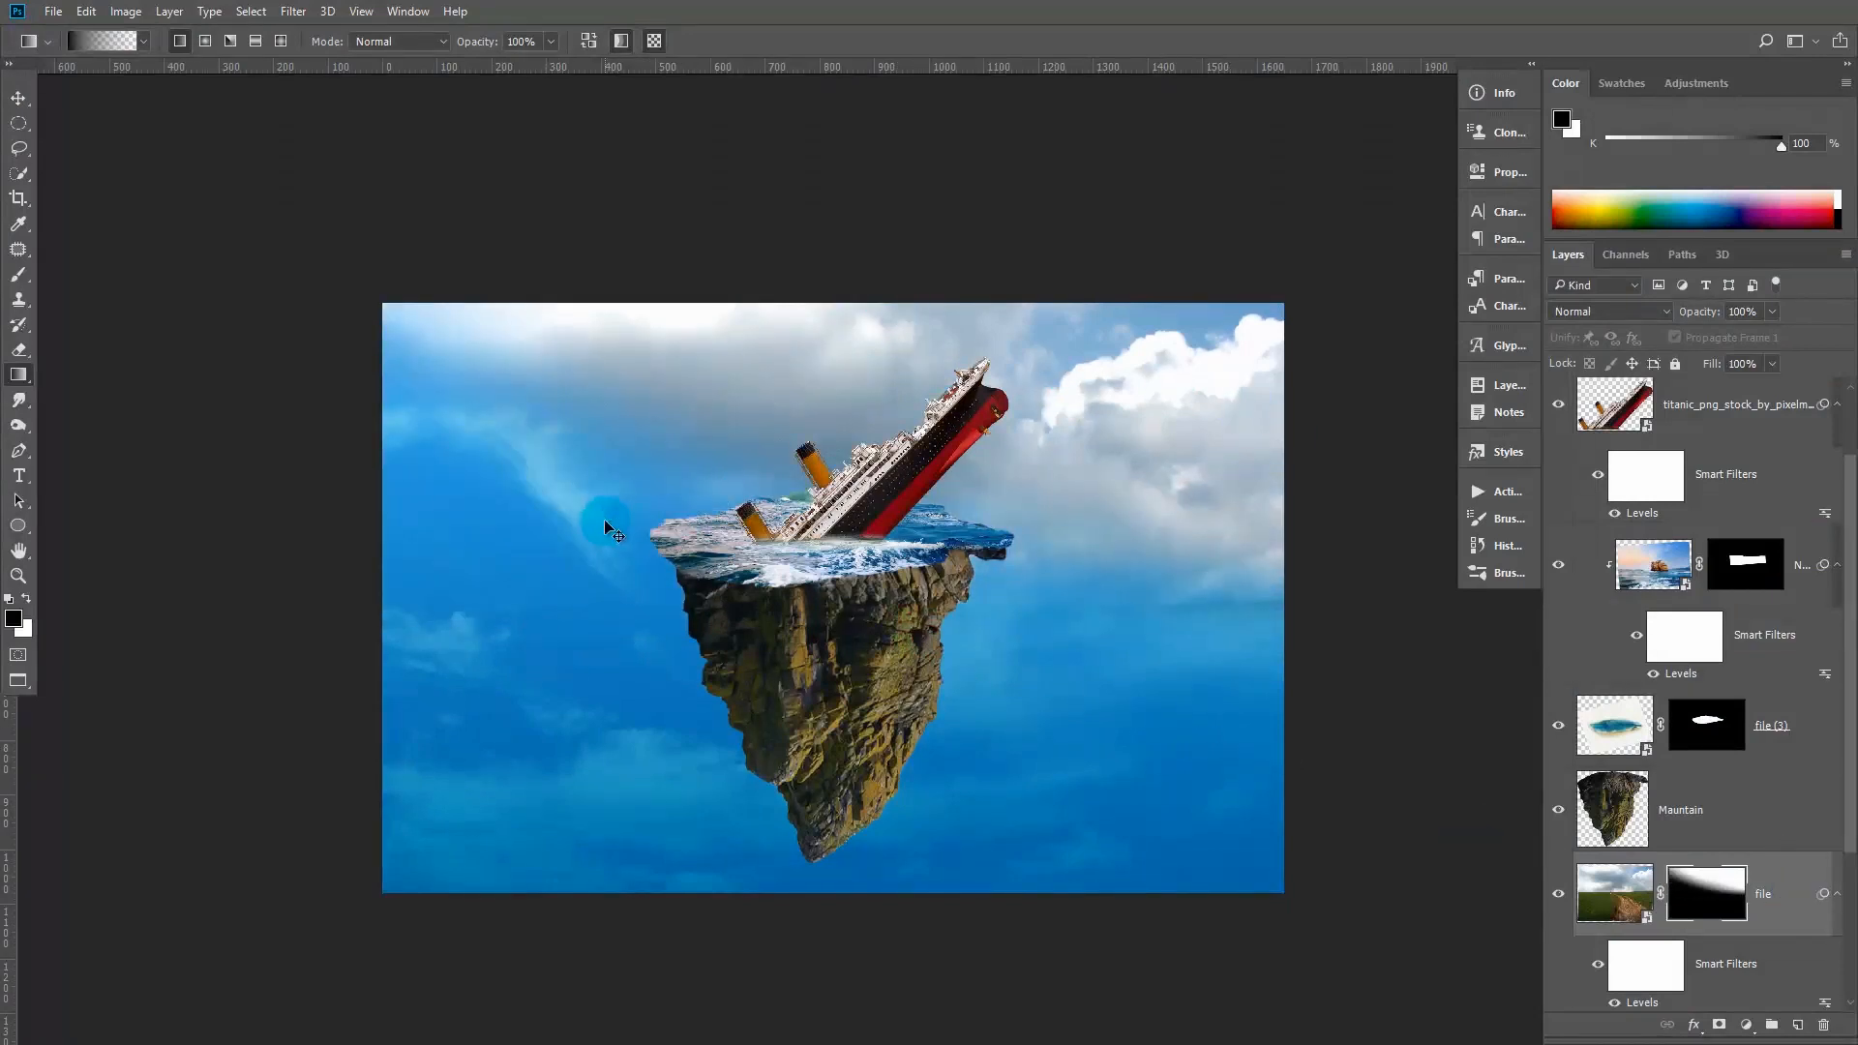
pyautogui.moveTo(605, 527); pyautogui.dragTo(599, 528)
pyautogui.moveTo(1146, 650); pyautogui.dragTo(1055, 335)
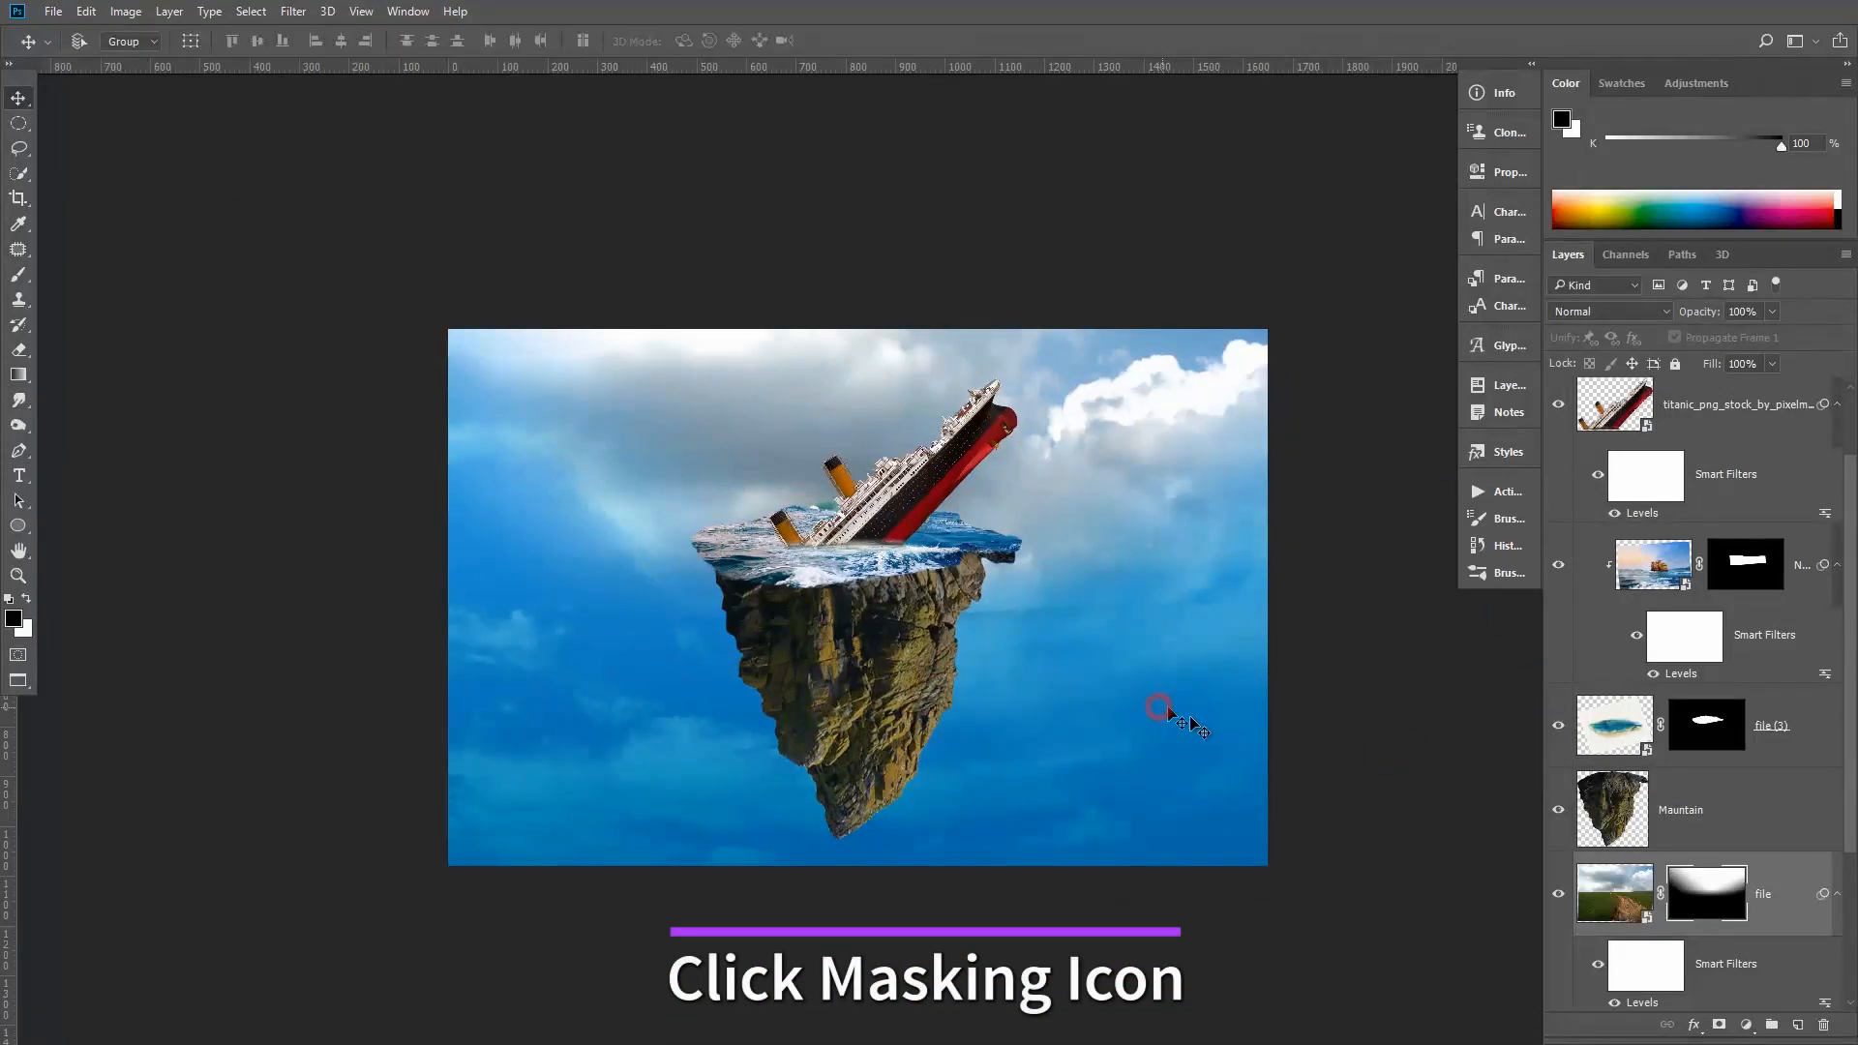
# Fade the lower part of the file (1) sky photo with an upward black-to-transparent gradient on its mask
pyautogui.rightClick(1210, 724)
pyautogui.click(1241, 730)
pyautogui.click(1707, 970)
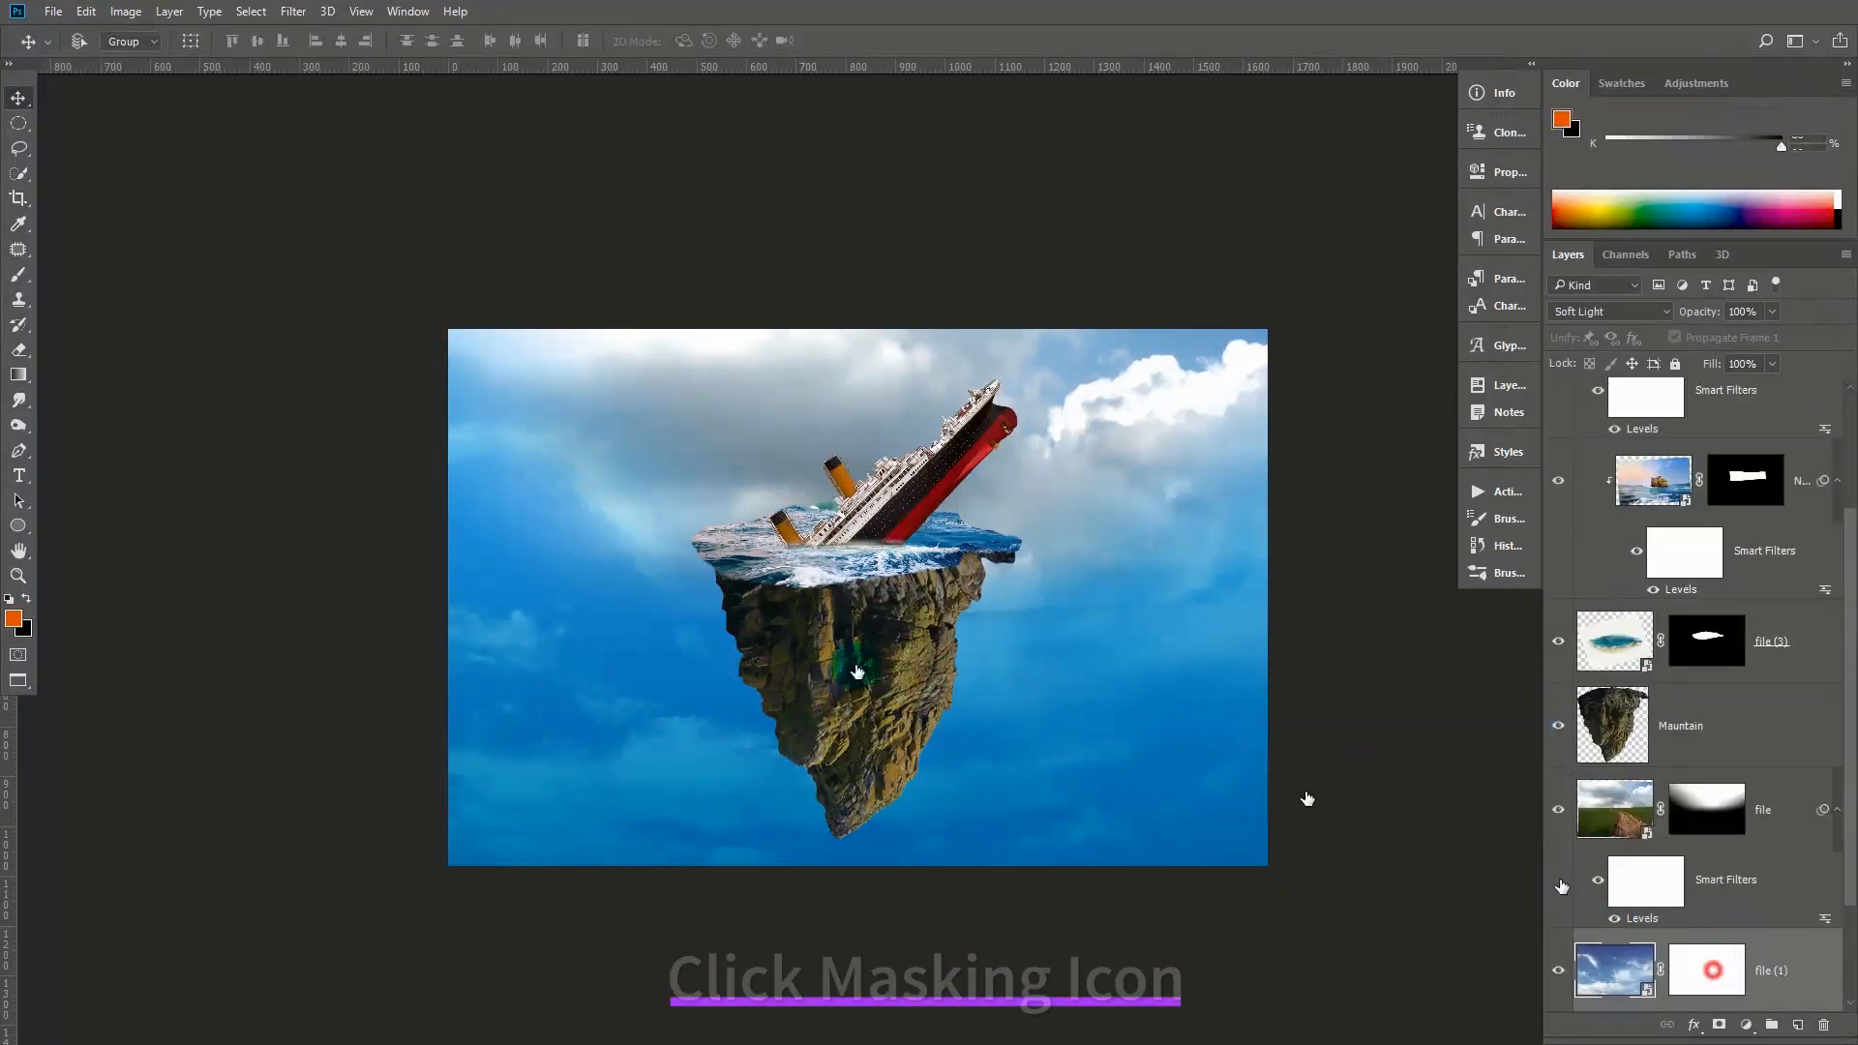
pyautogui.click(18, 374)
pyautogui.moveTo(674, 811); pyautogui.dragTo(677, 657)
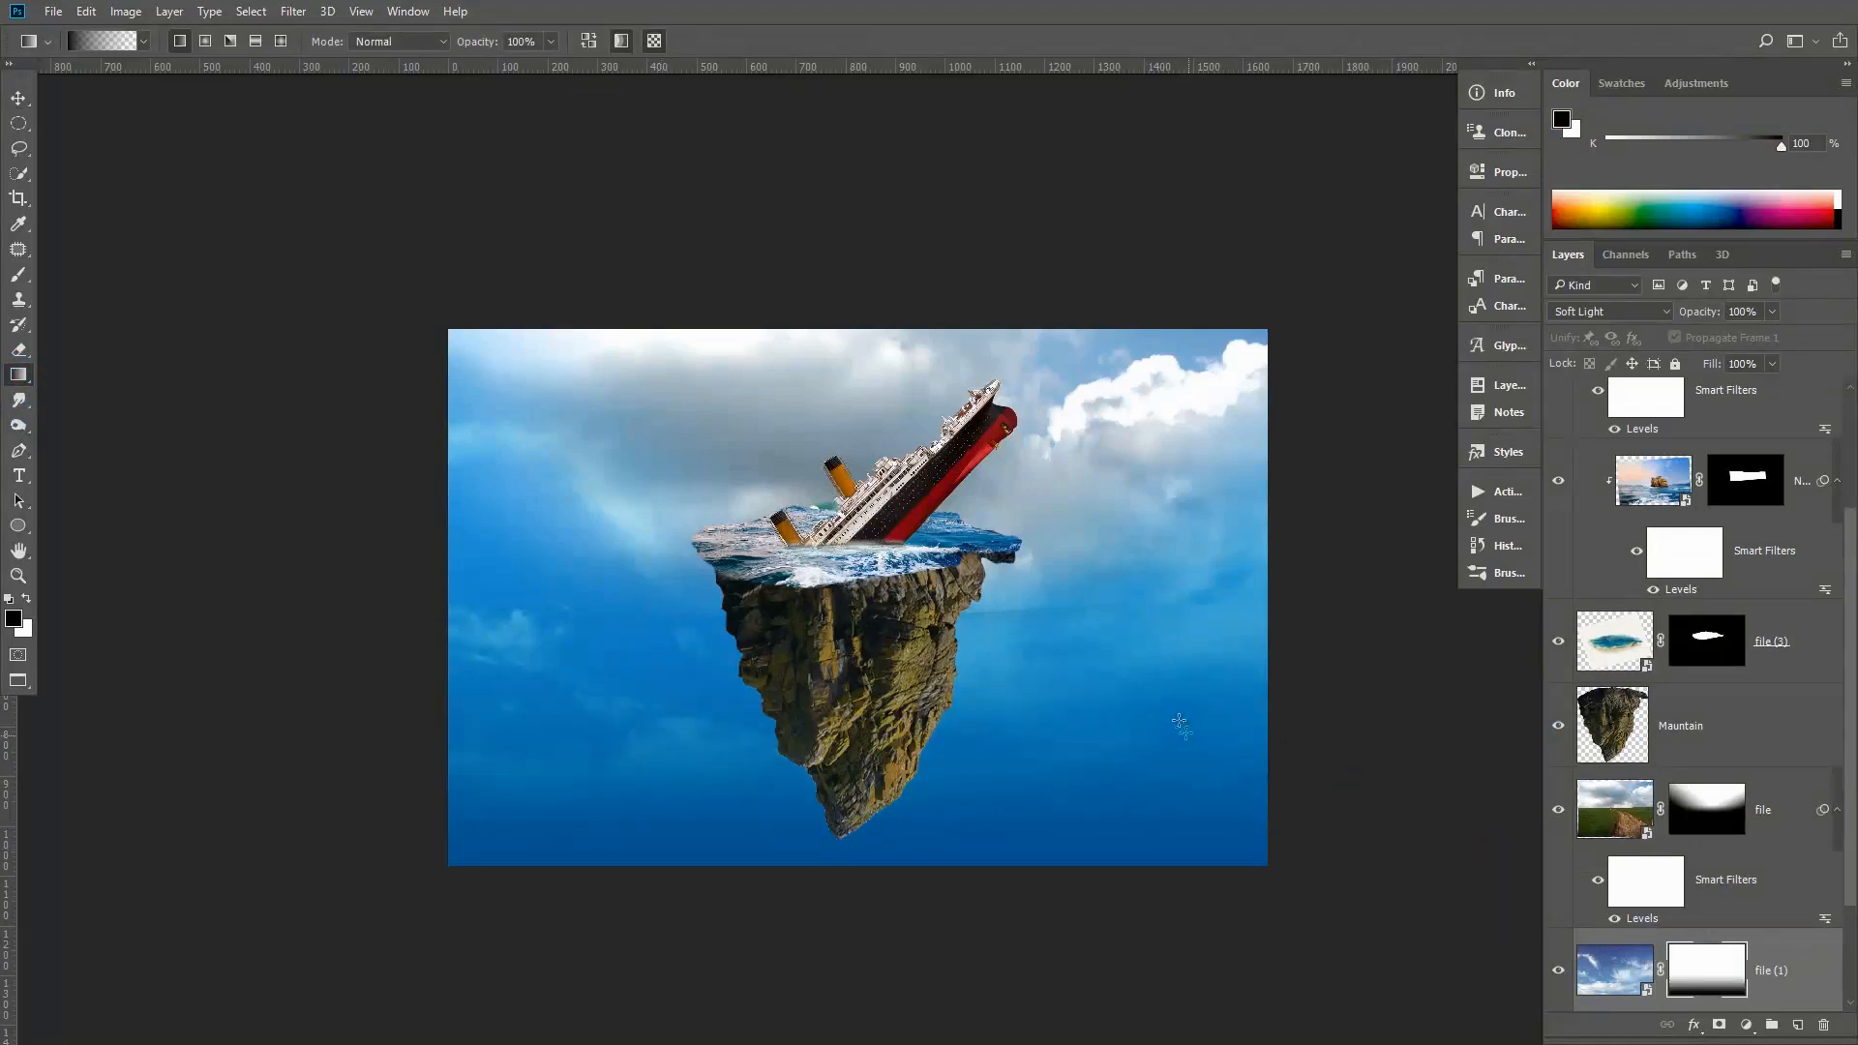
# Place the embedded image Water Effect set 3 frostbo.deviantart.com 17 and bring it to the top of the layer stack
pyautogui.click(53, 11)
pyautogui.click(83, 366)
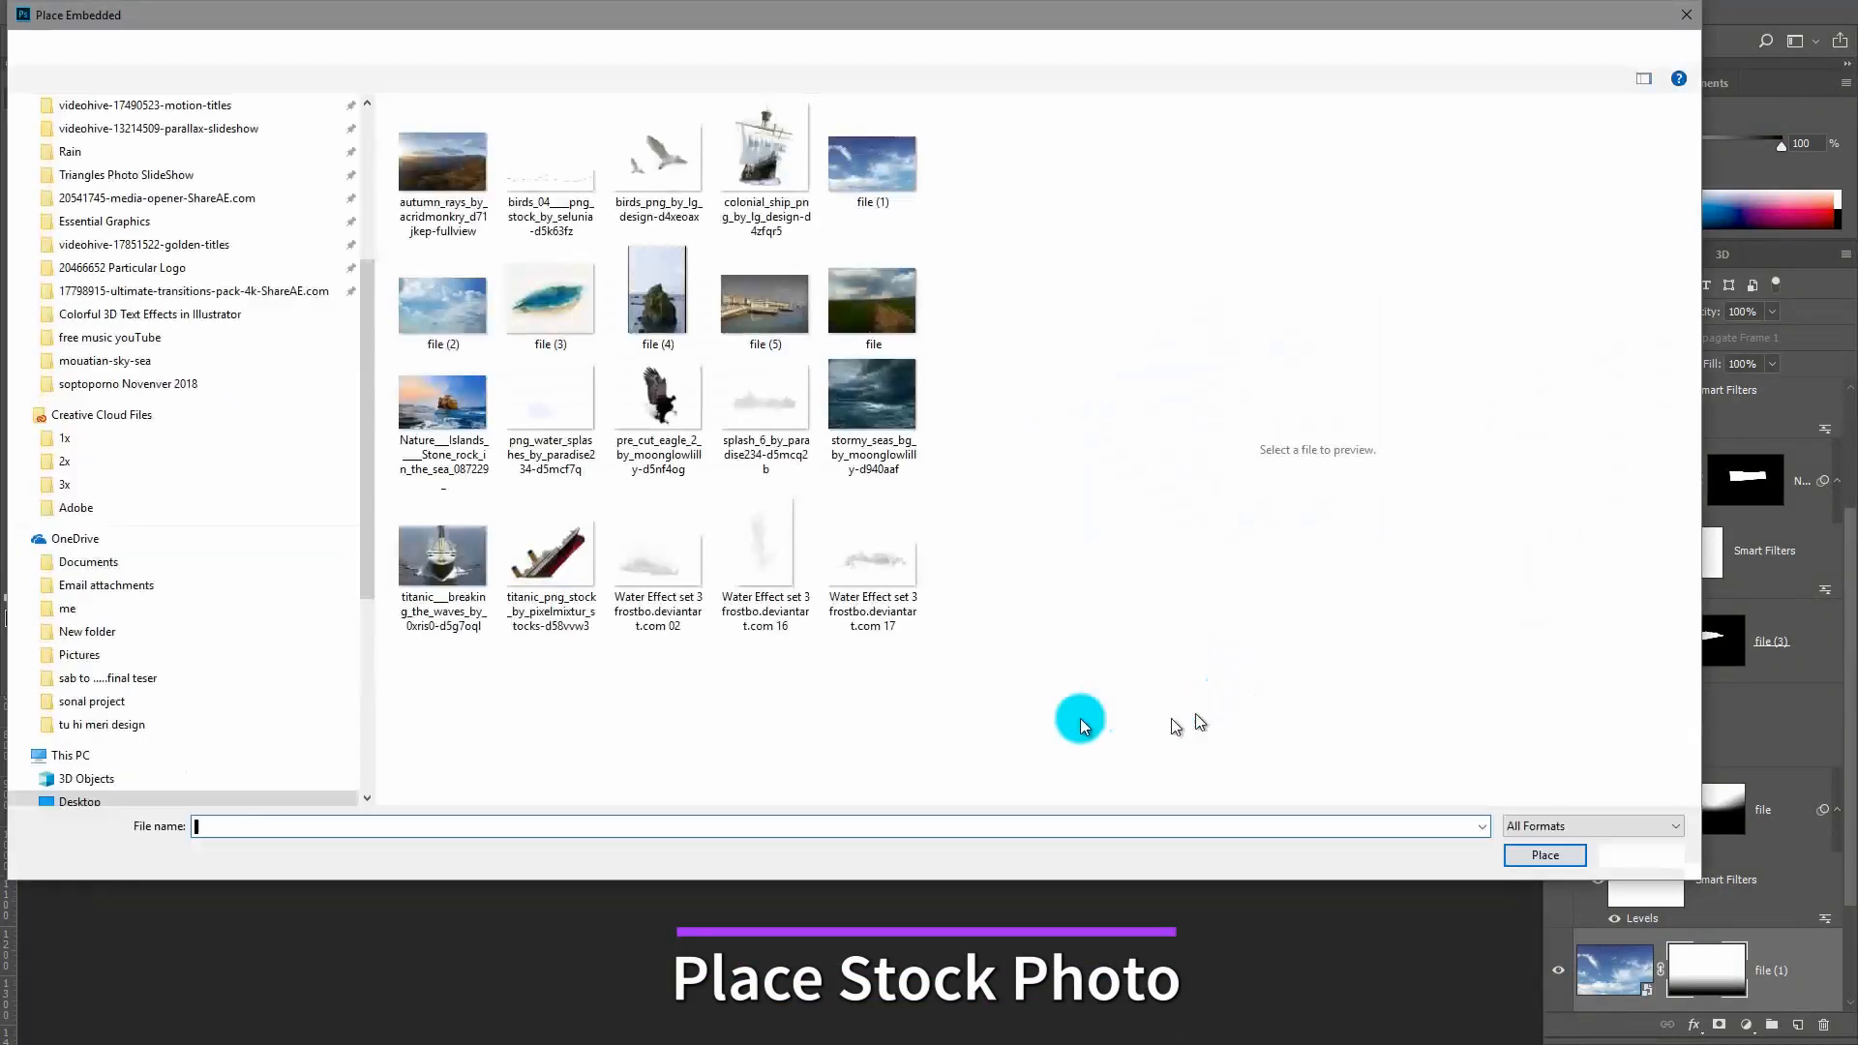
pyautogui.click(868, 548)
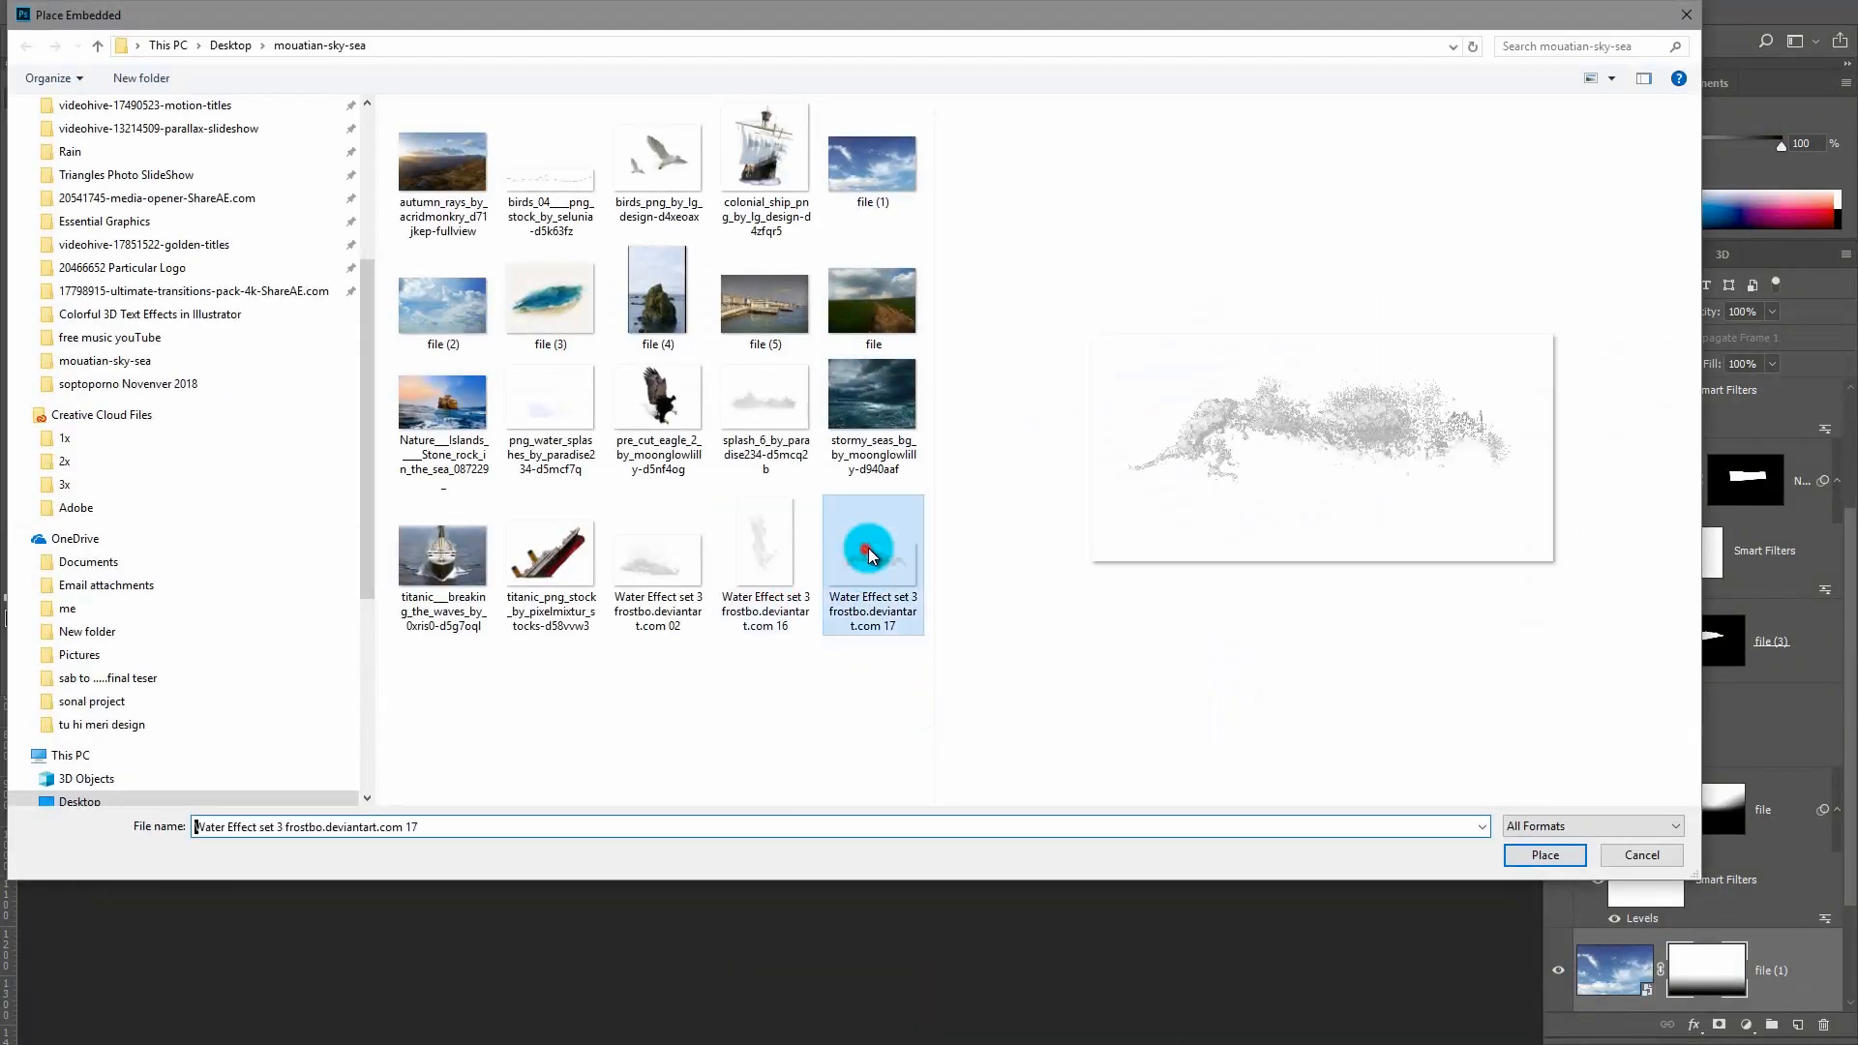
pyautogui.click(1545, 856)
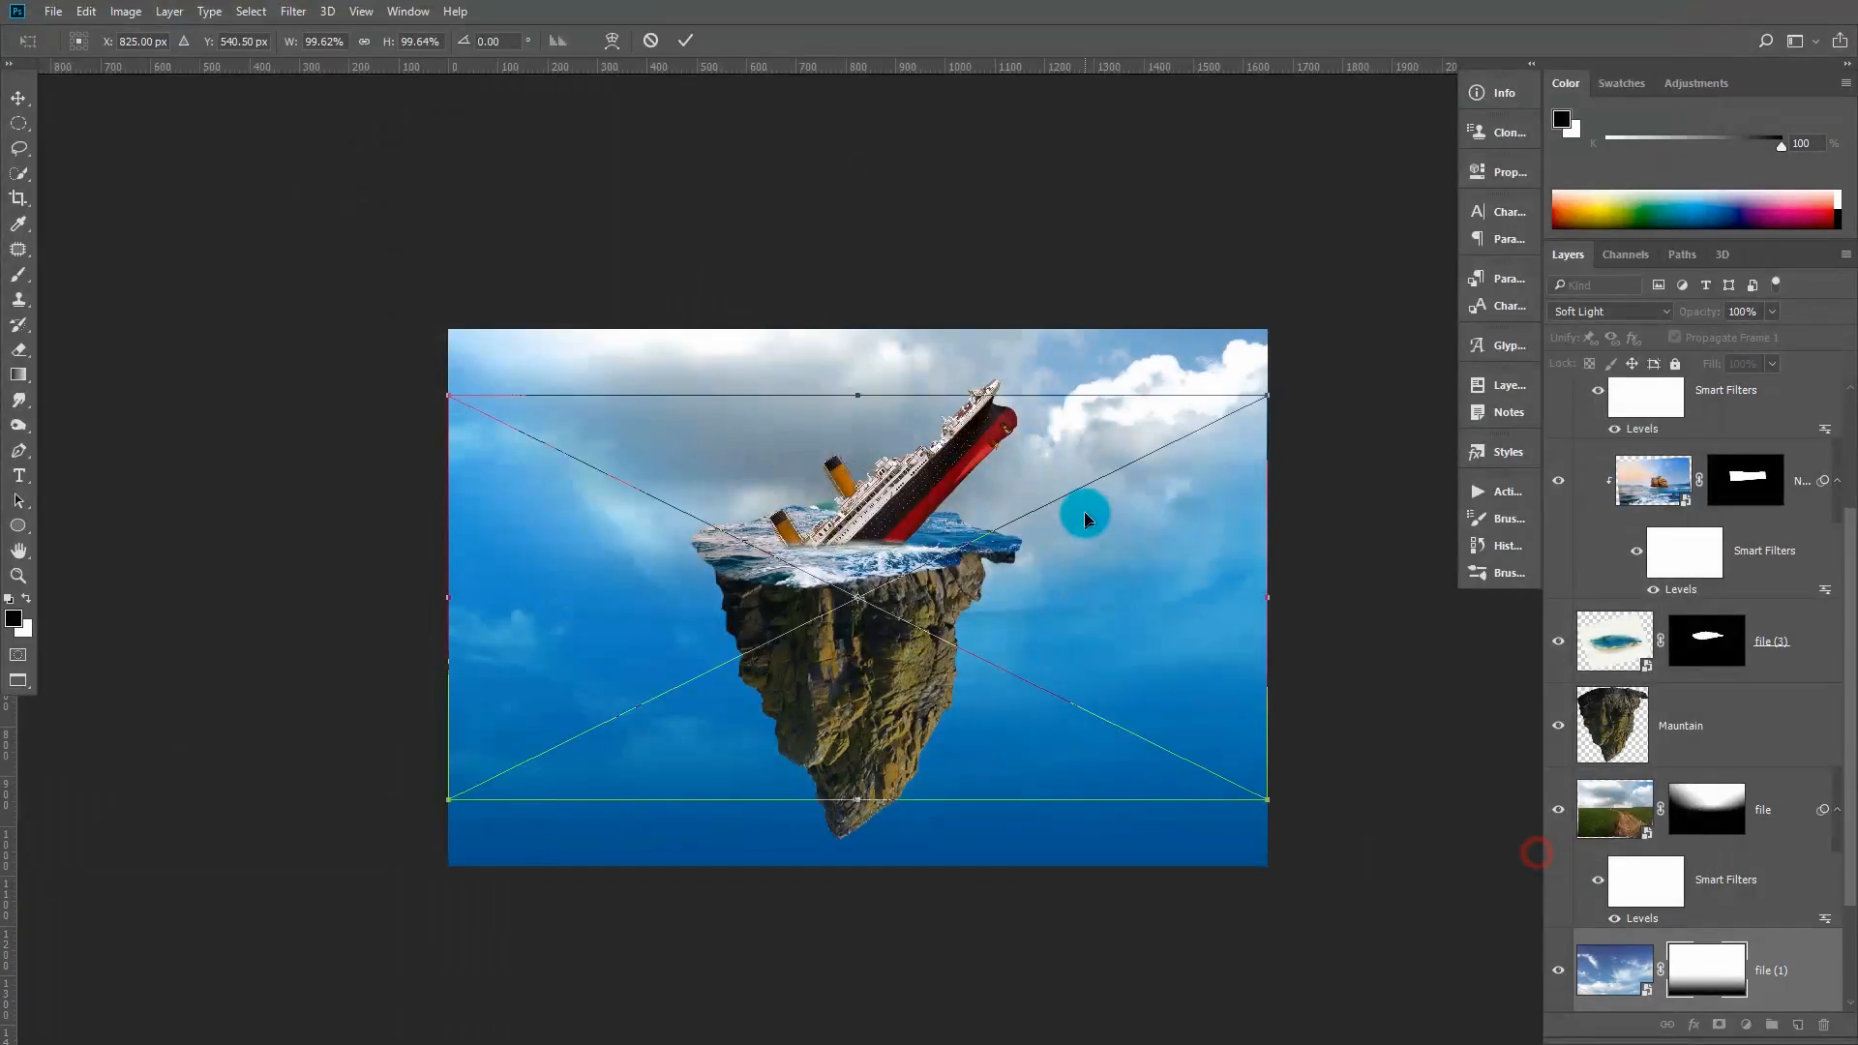
pyautogui.click(683, 45)
pyautogui.hotkey('ctrl', 'shift', ']')
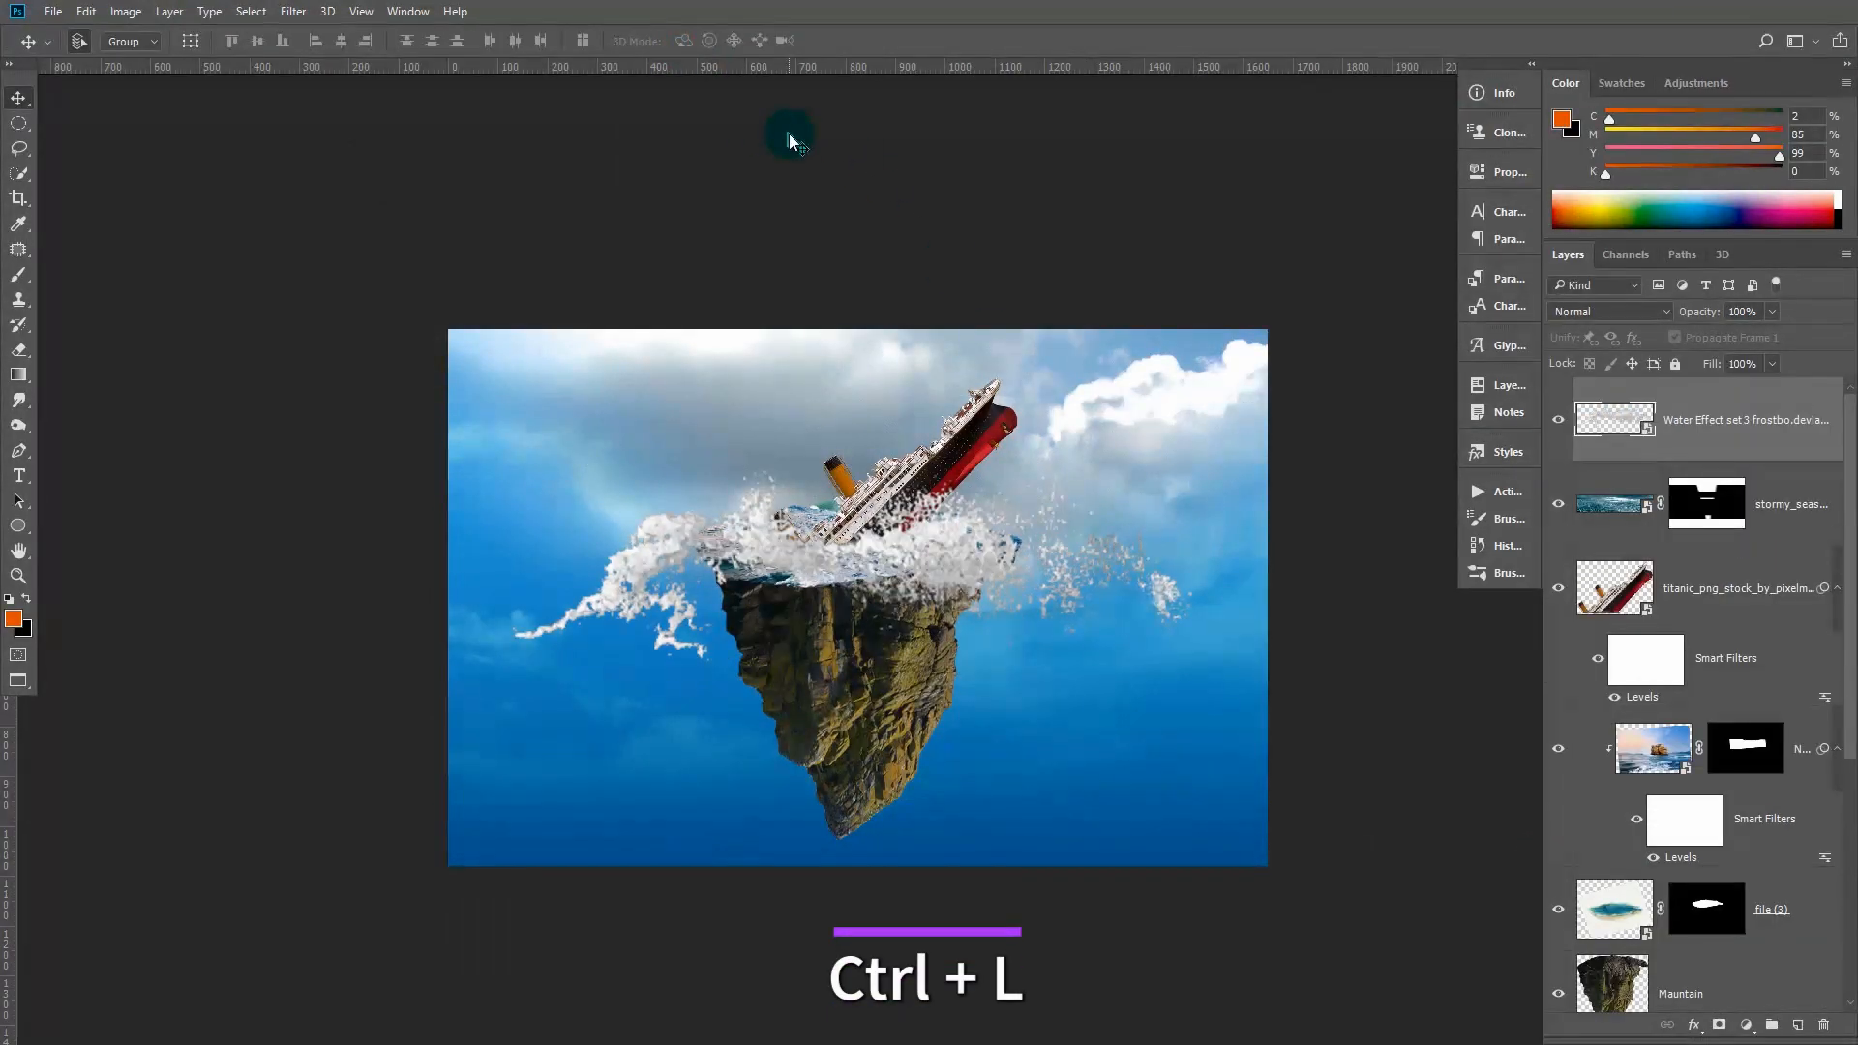
# Brighten the water splash with Levels, setting the midtone input to 1.22 and the white input to 234
pyautogui.hotkey('ctrl', 'l')
pyautogui.moveTo(1482, 472); pyautogui.dragTo(1465, 477)
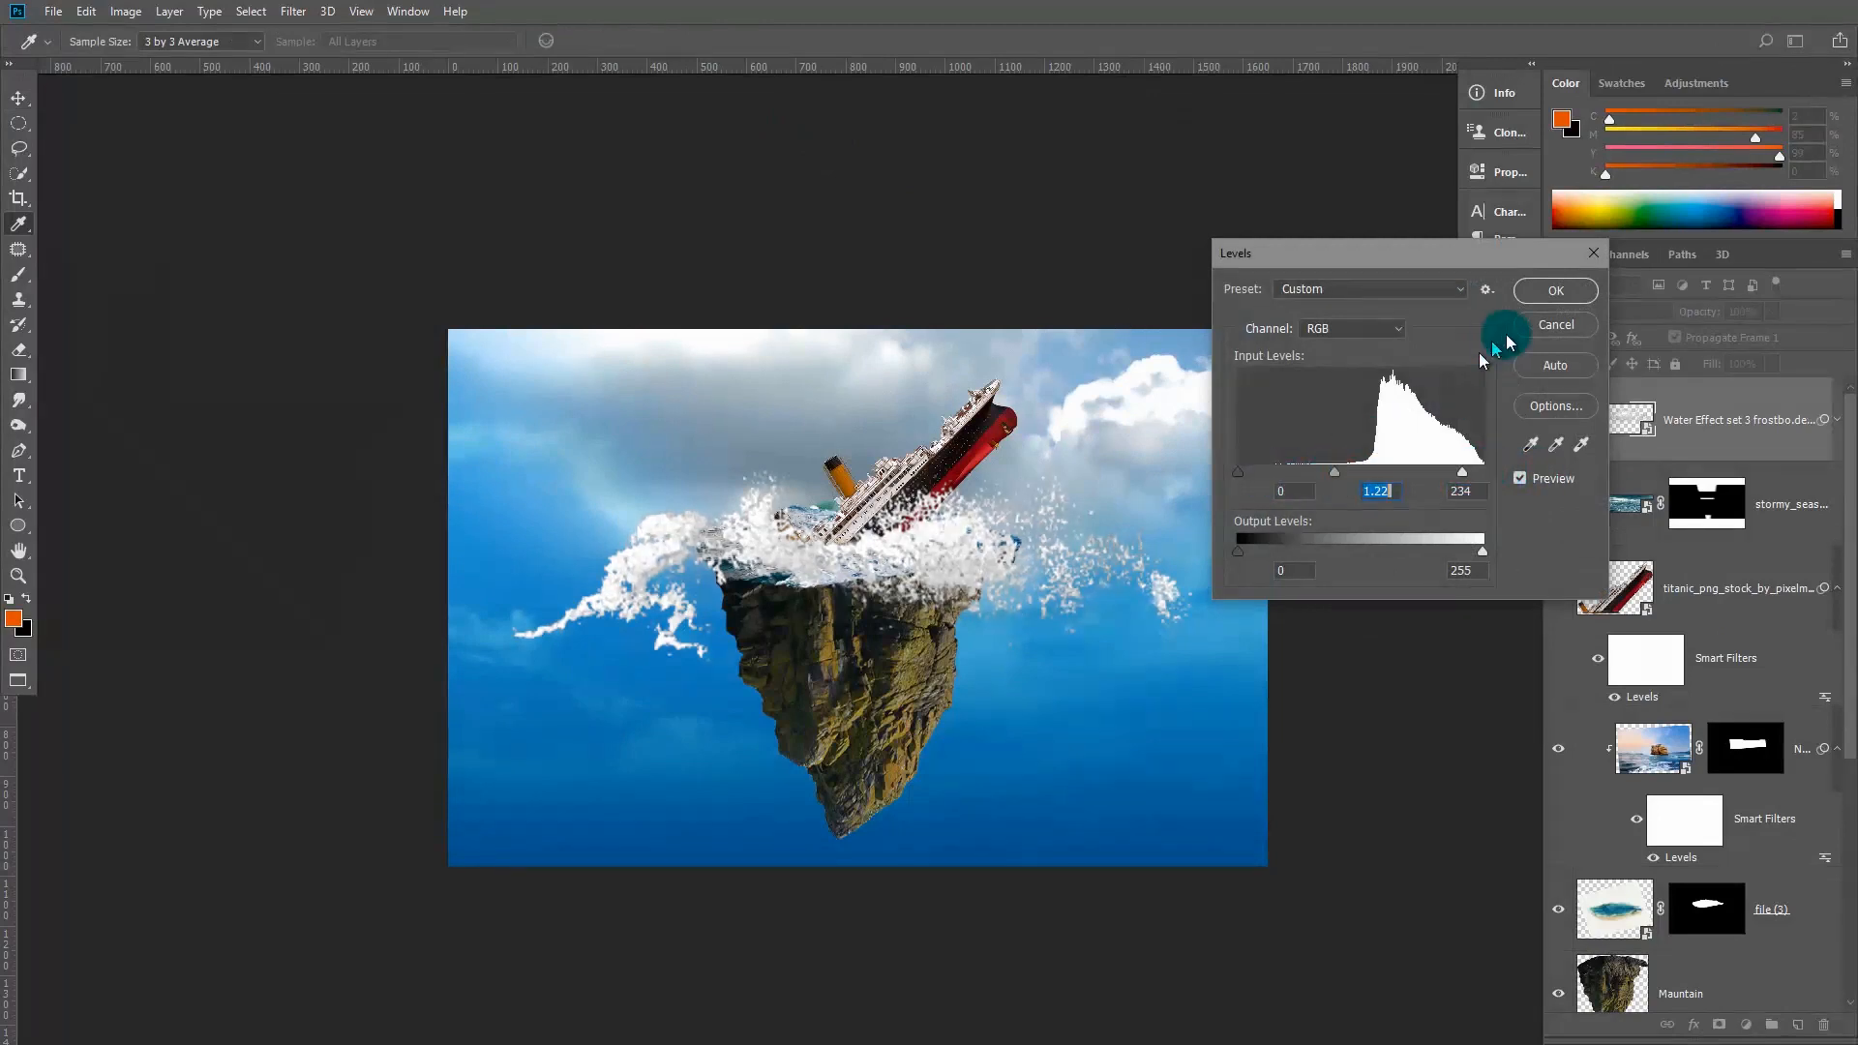
pyautogui.press('Return')
# Scale the water splash to about 26%, rotate it about 4° counterclockwise, and position it along the island's back-left sea edge
pyautogui.hotkey('ctrl', 't')
pyautogui.click(973, 405)
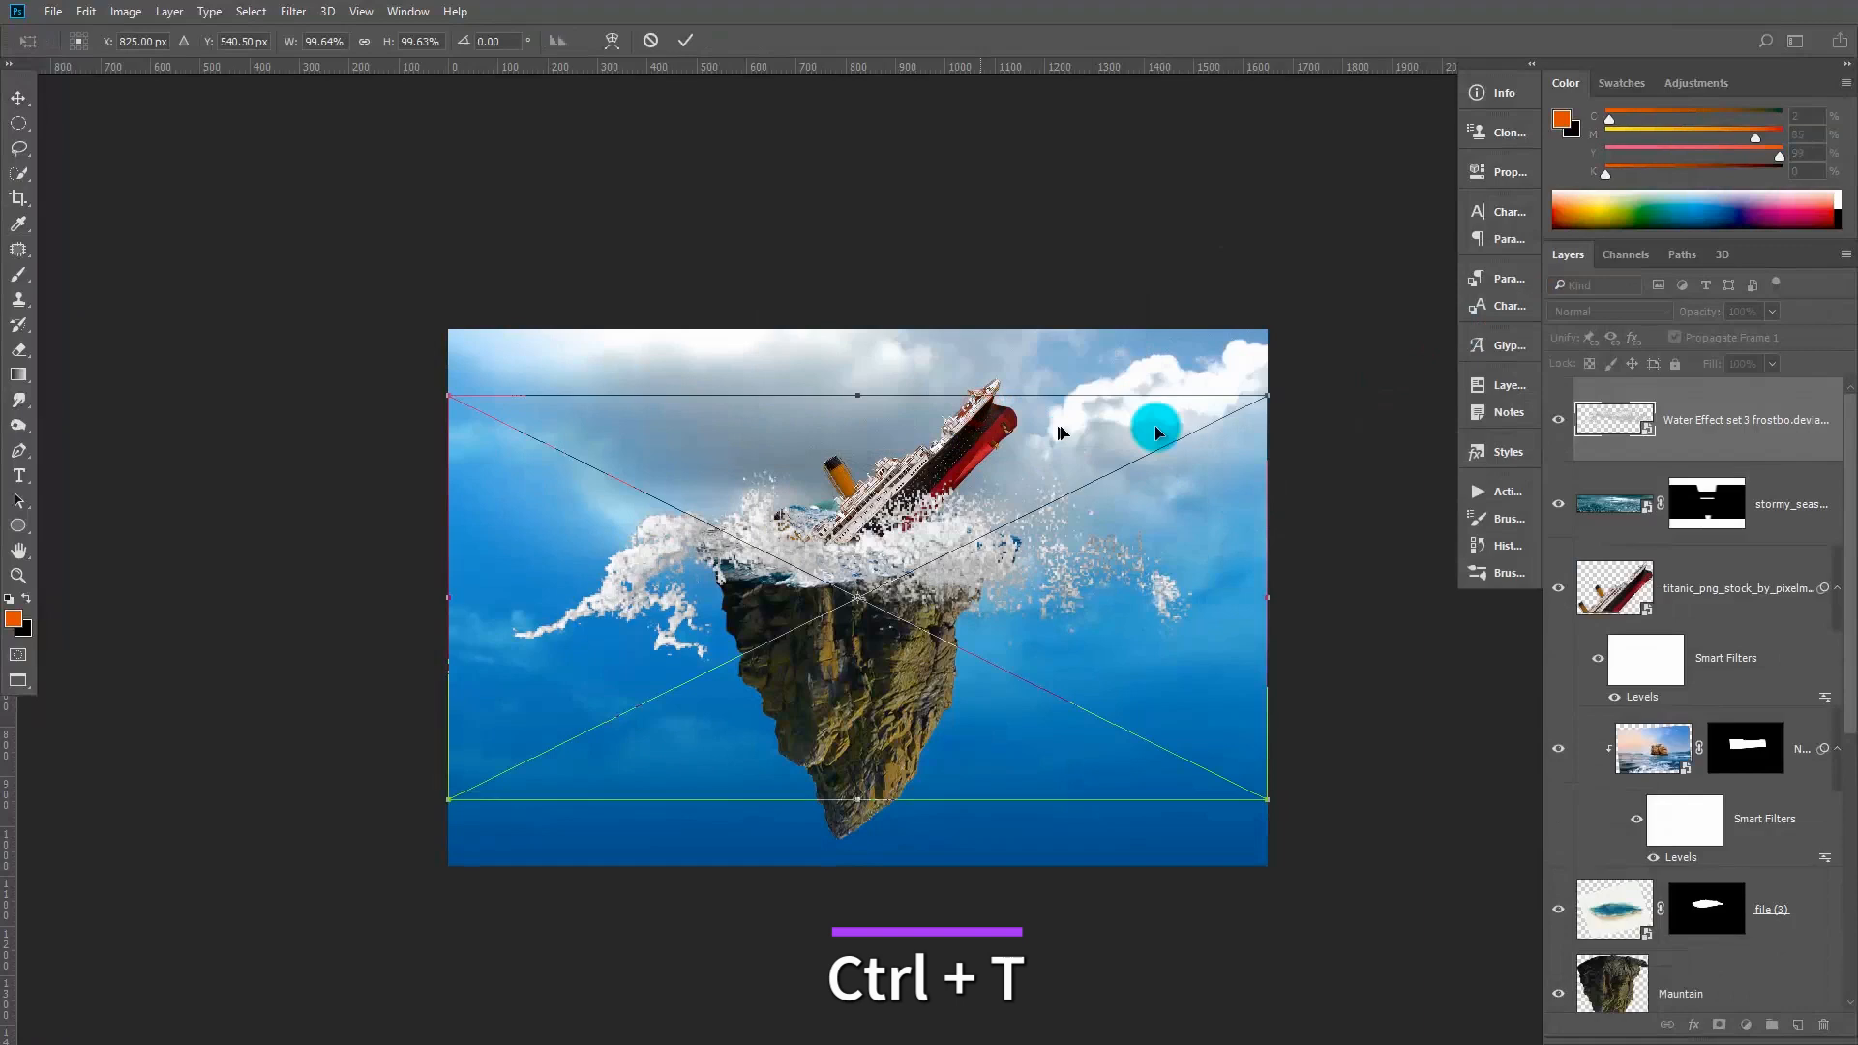
pyautogui.moveTo(1268, 395); pyautogui.dragTo(1029, 506)
pyautogui.moveTo(883, 610); pyautogui.dragTo(853, 552)
pyautogui.moveTo(1016, 627); pyautogui.dragTo(814, 540)
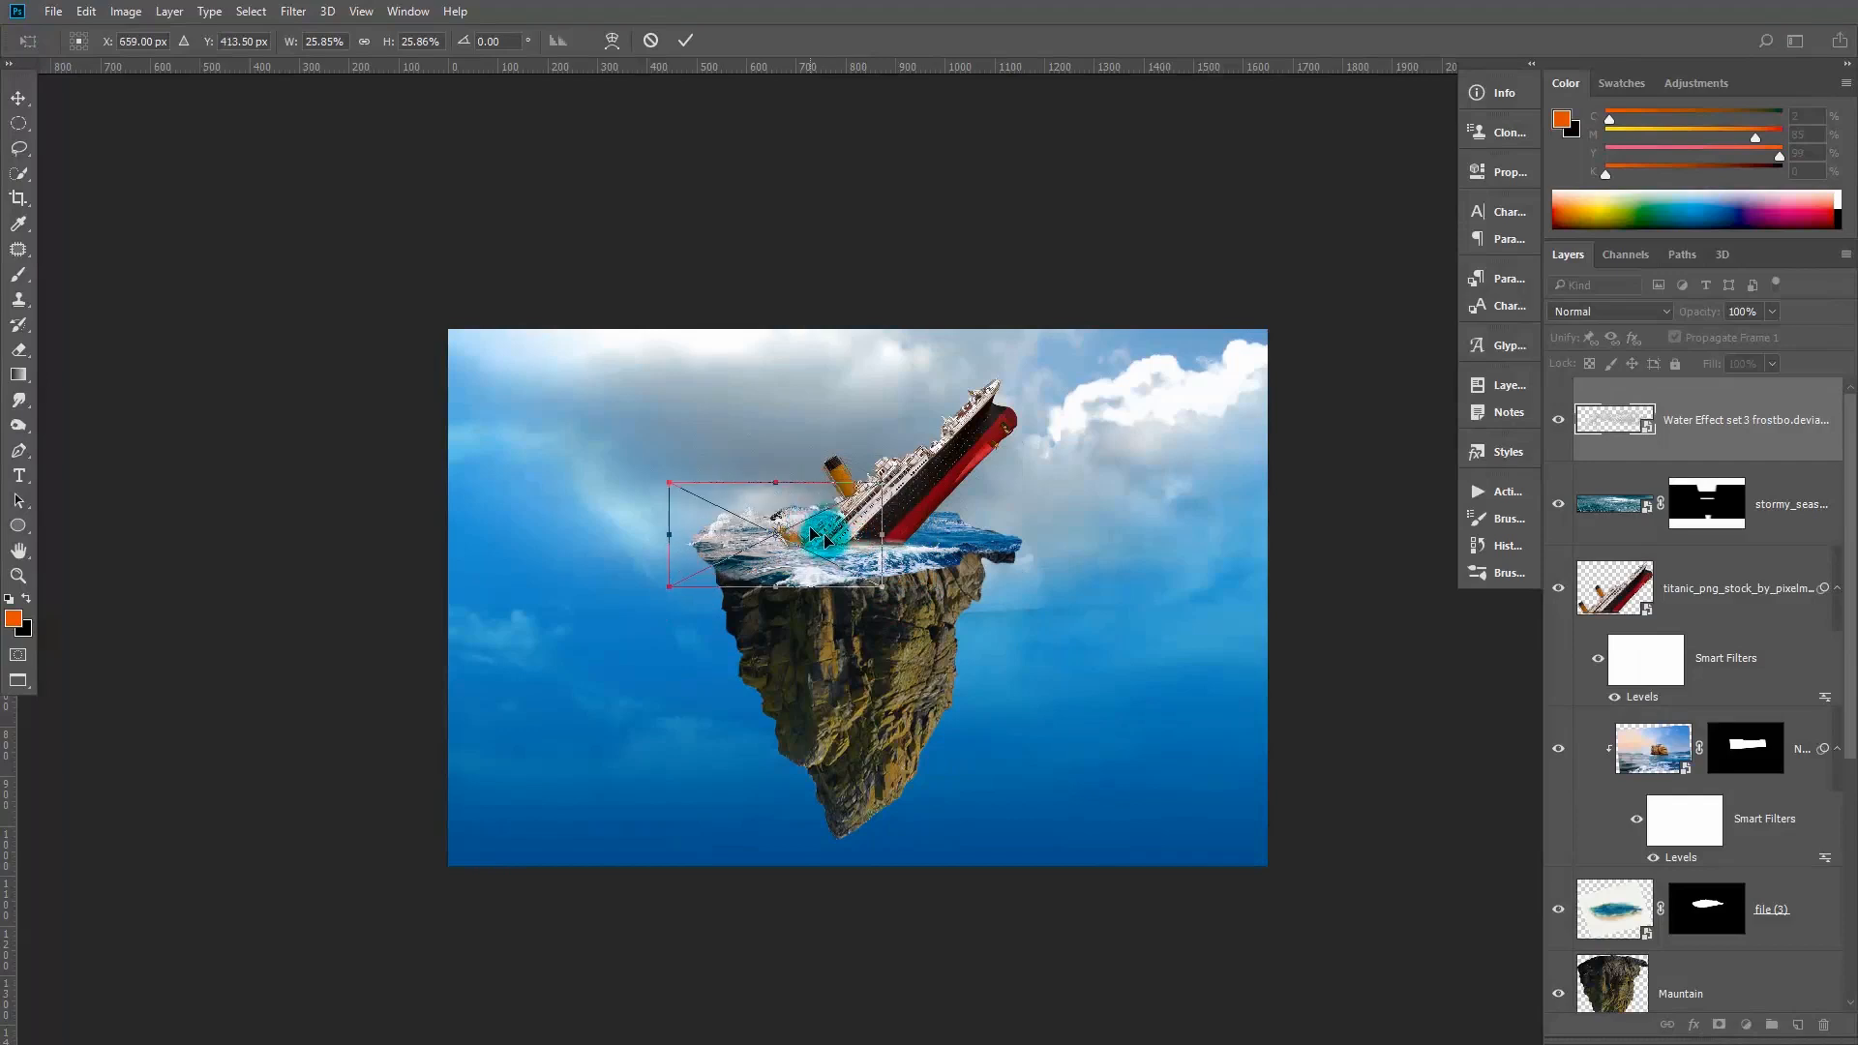
pyautogui.moveTo(984, 571); pyautogui.dragTo(987, 559)
pyautogui.moveTo(811, 529); pyautogui.dragTo(794, 530)
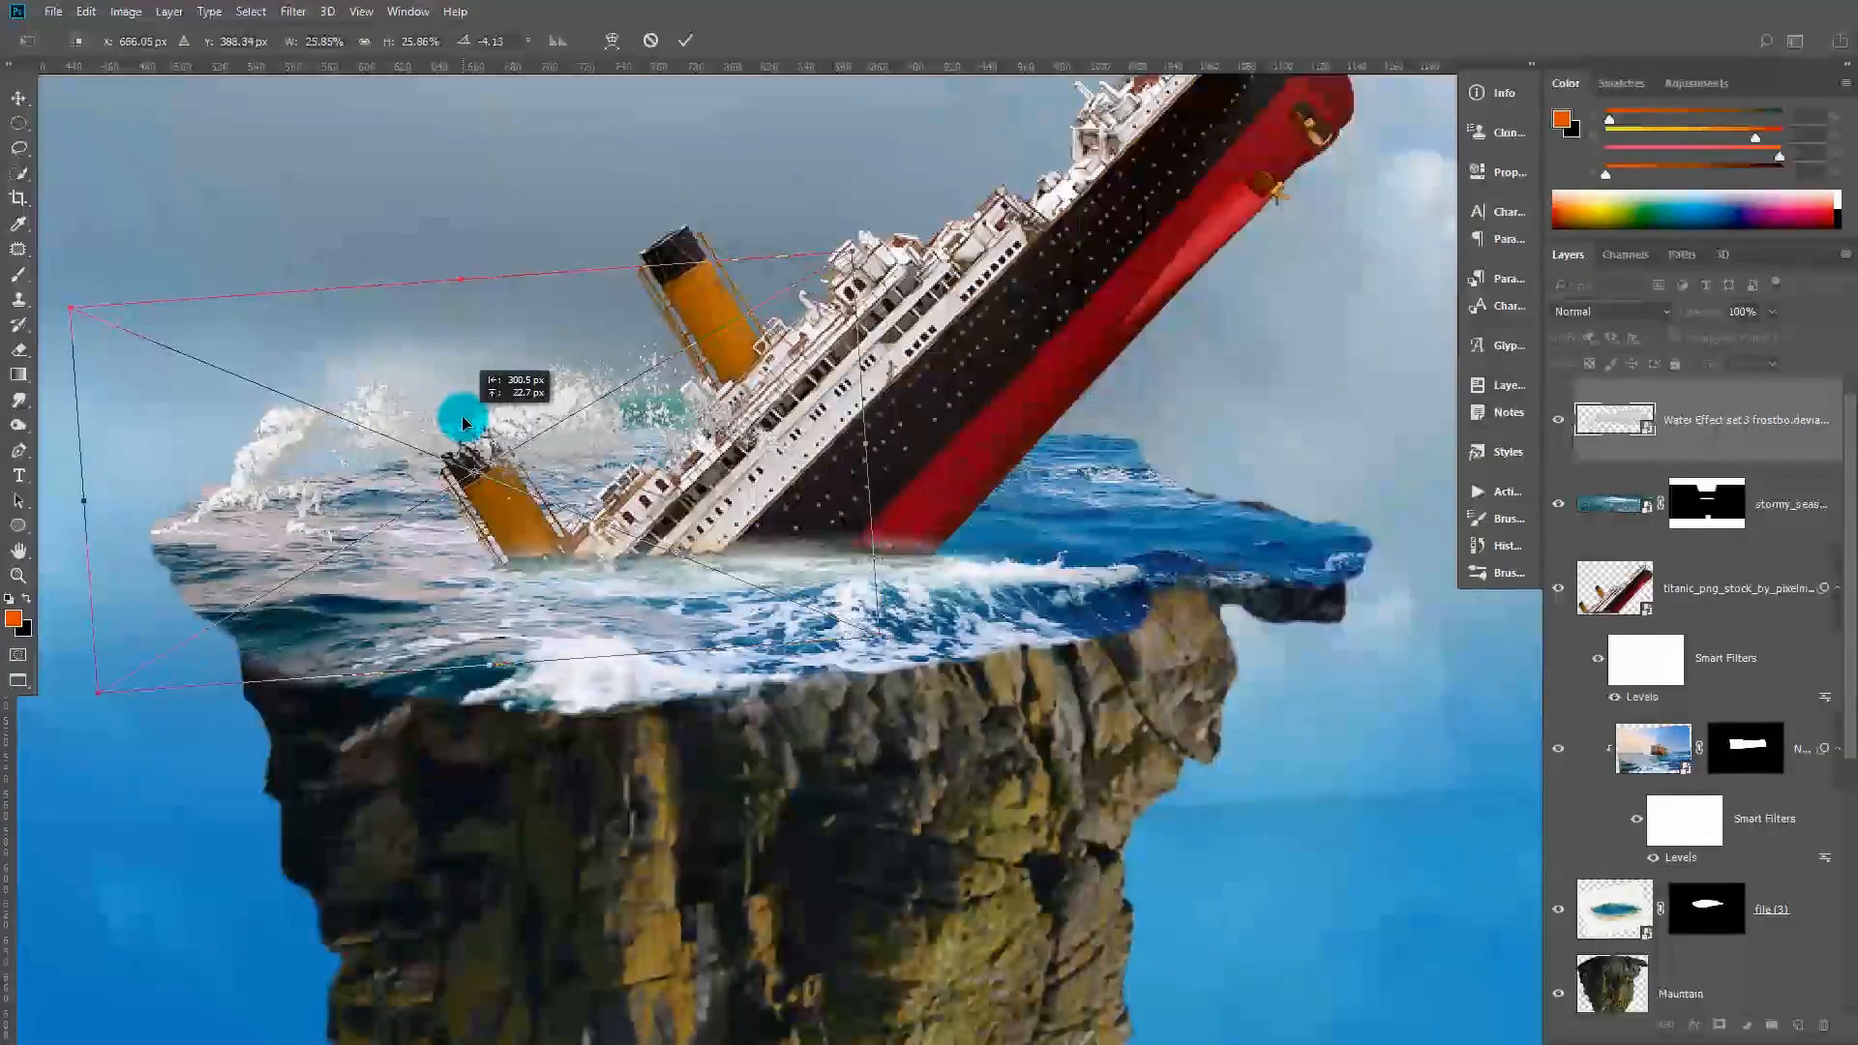
# Warp the water splash to follow the curved back-left edge of the island's sea surface
pyautogui.click(612, 40)
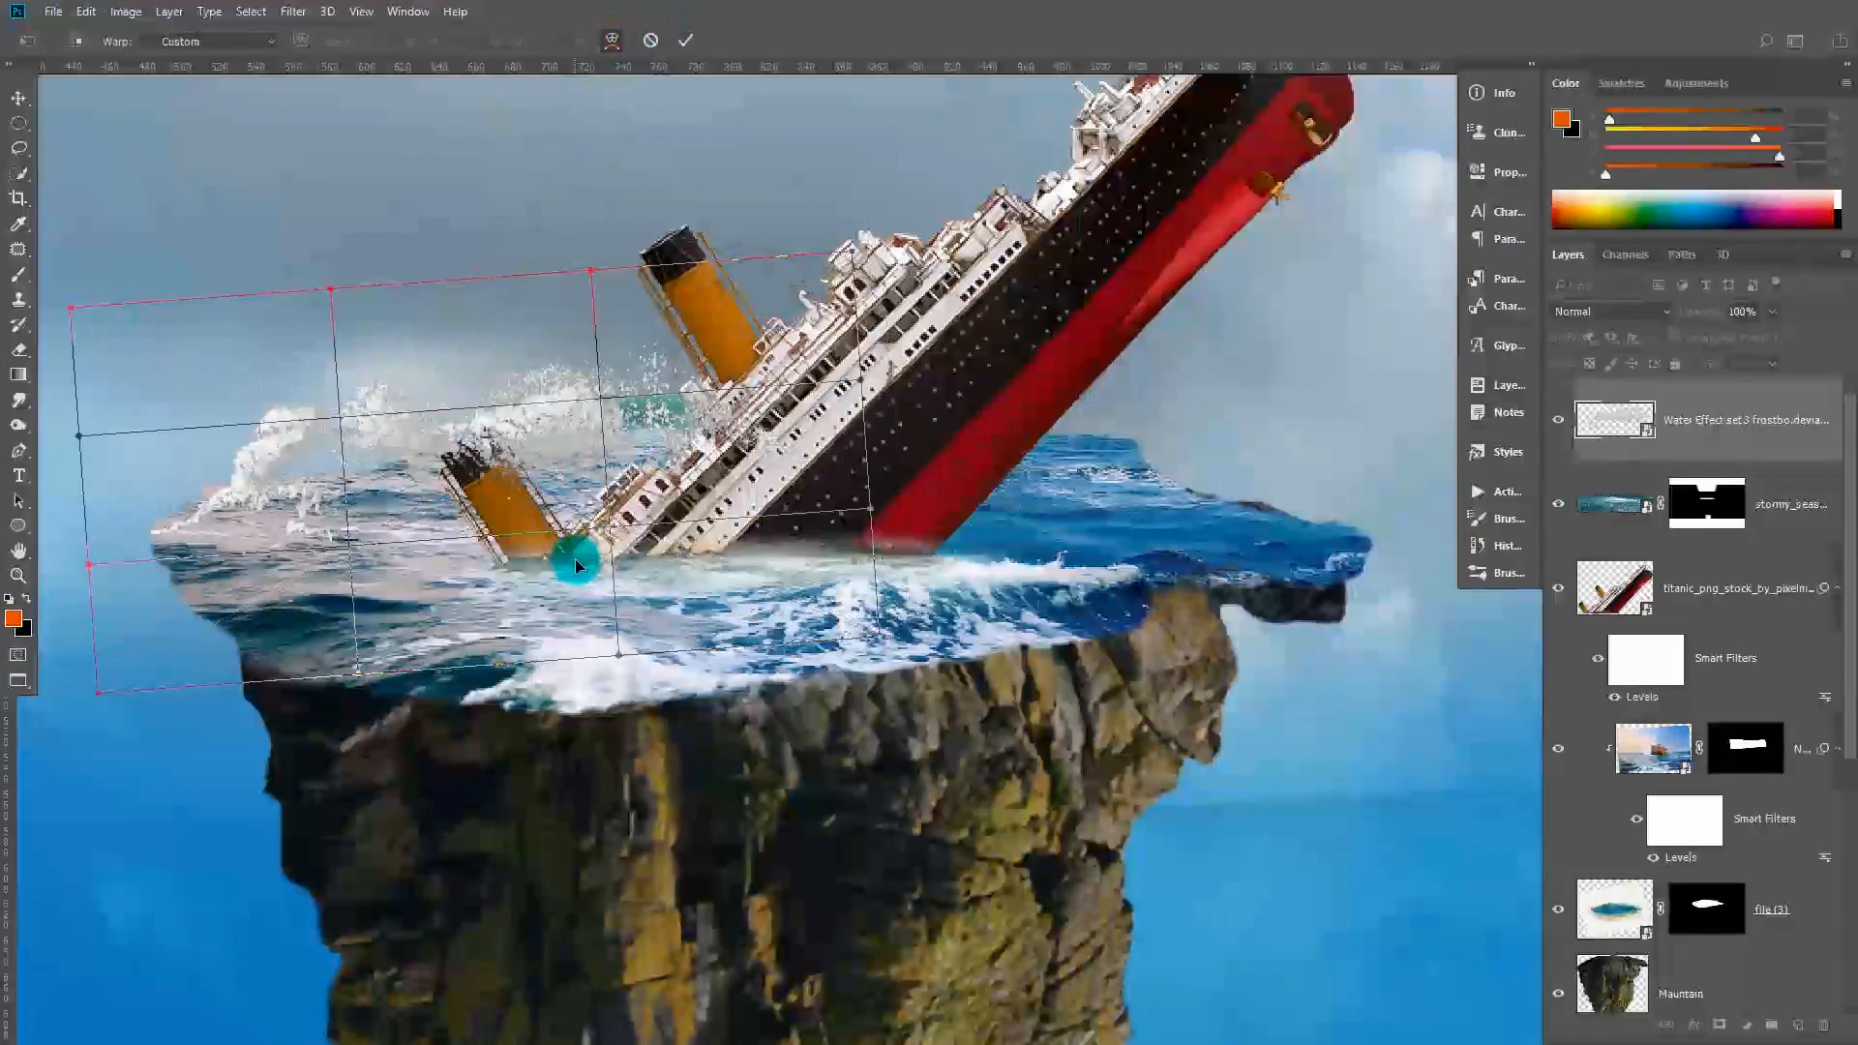
pyautogui.moveTo(326, 415); pyautogui.dragTo(734, 407)
pyautogui.moveTo(266, 504); pyautogui.dragTo(215, 531)
pyautogui.click(677, 43)
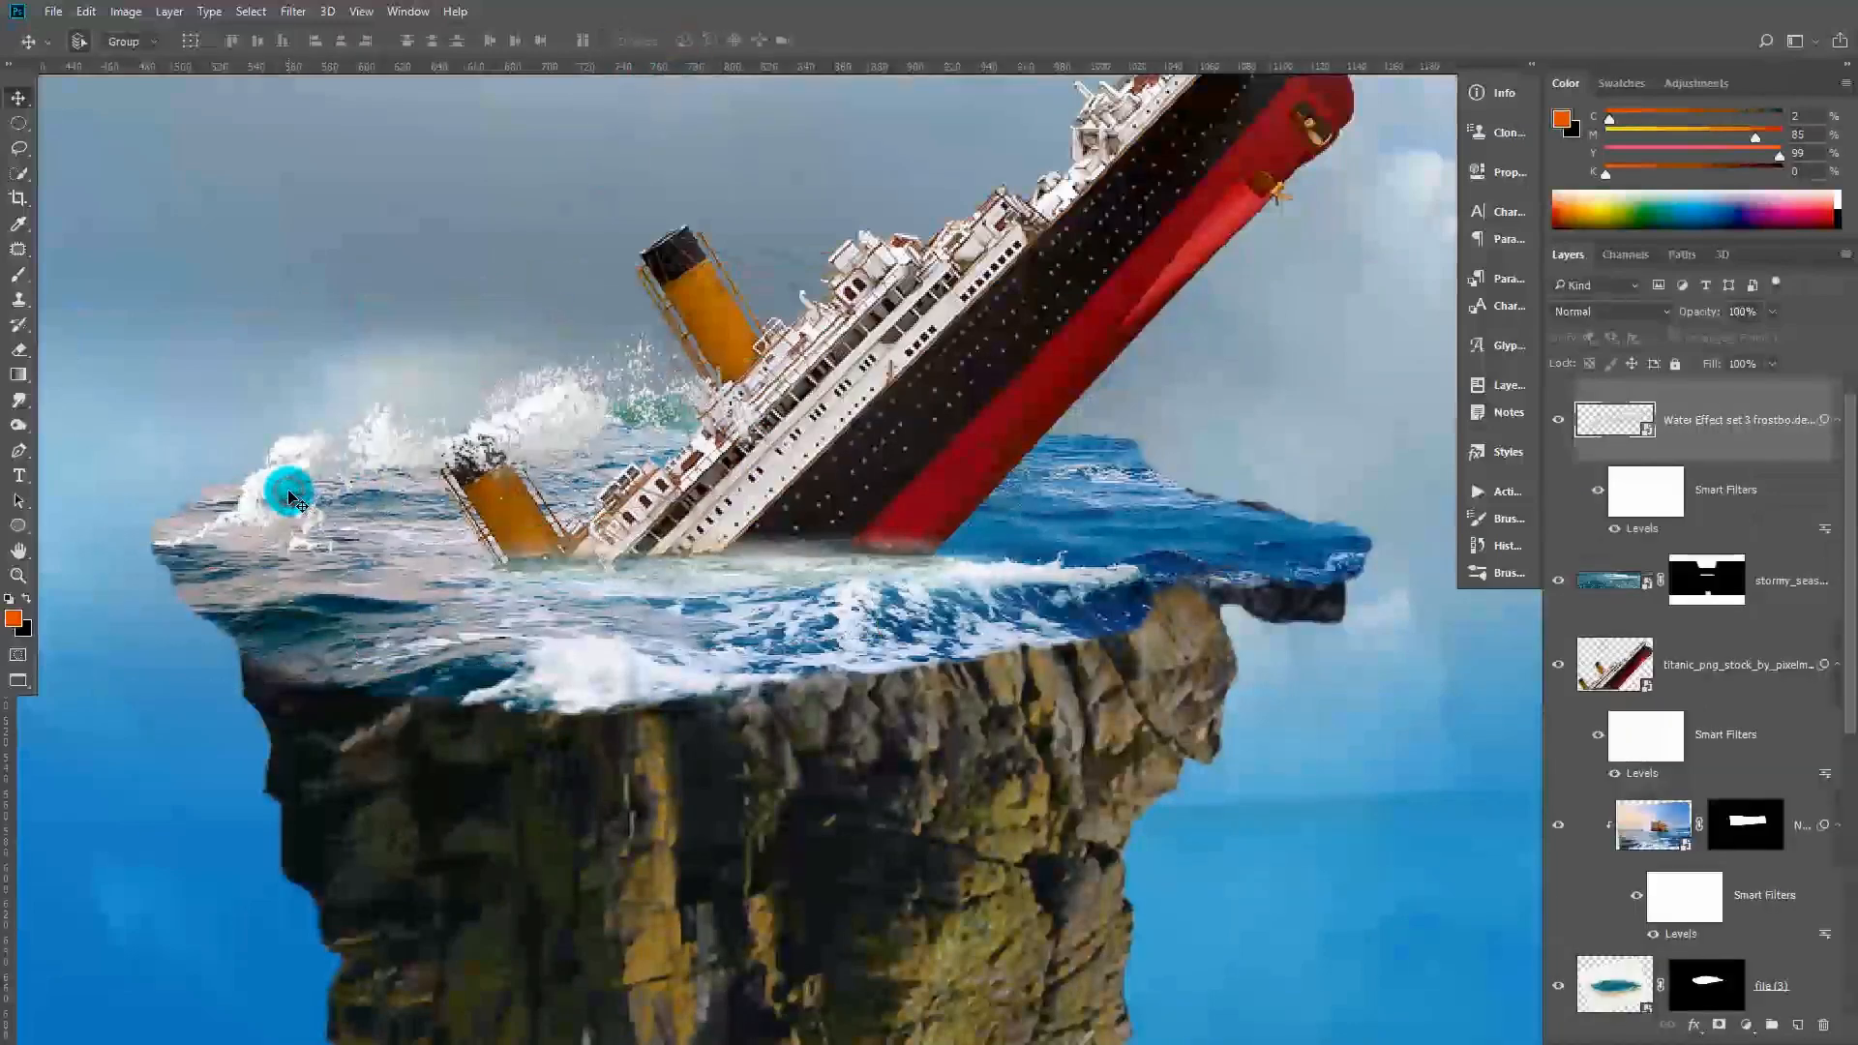
# Stretch the water splash outward until its tail extends past the island's left edge
pyautogui.hotkey('ctrl', 't')
pyautogui.click(947, 406)
pyautogui.moveTo(108, 701); pyautogui.dragTo(42, 701)
pyautogui.press('Return')
pyautogui.moveTo(273, 476); pyautogui.dragTo(252, 490)
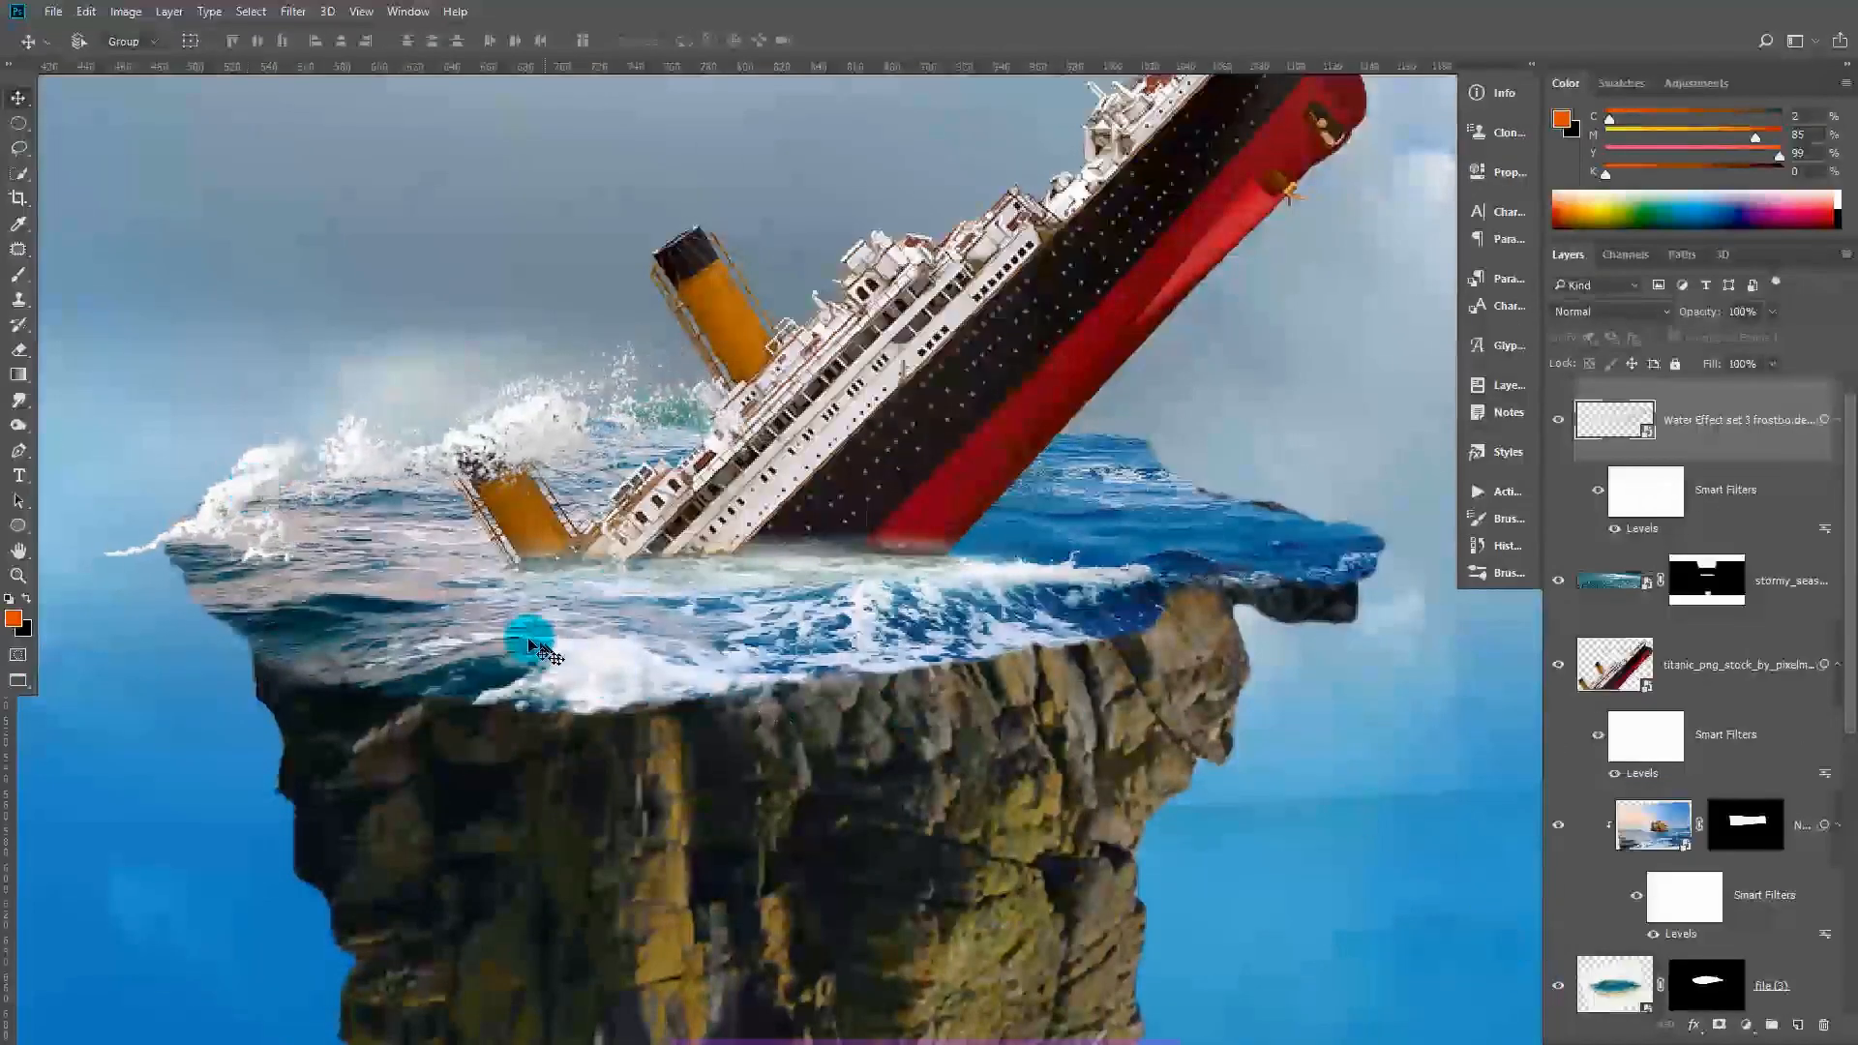
# Add a layer mask to the water splash and brush away the parts overlapping the ship's funnels
pyautogui.click(1709, 1025)
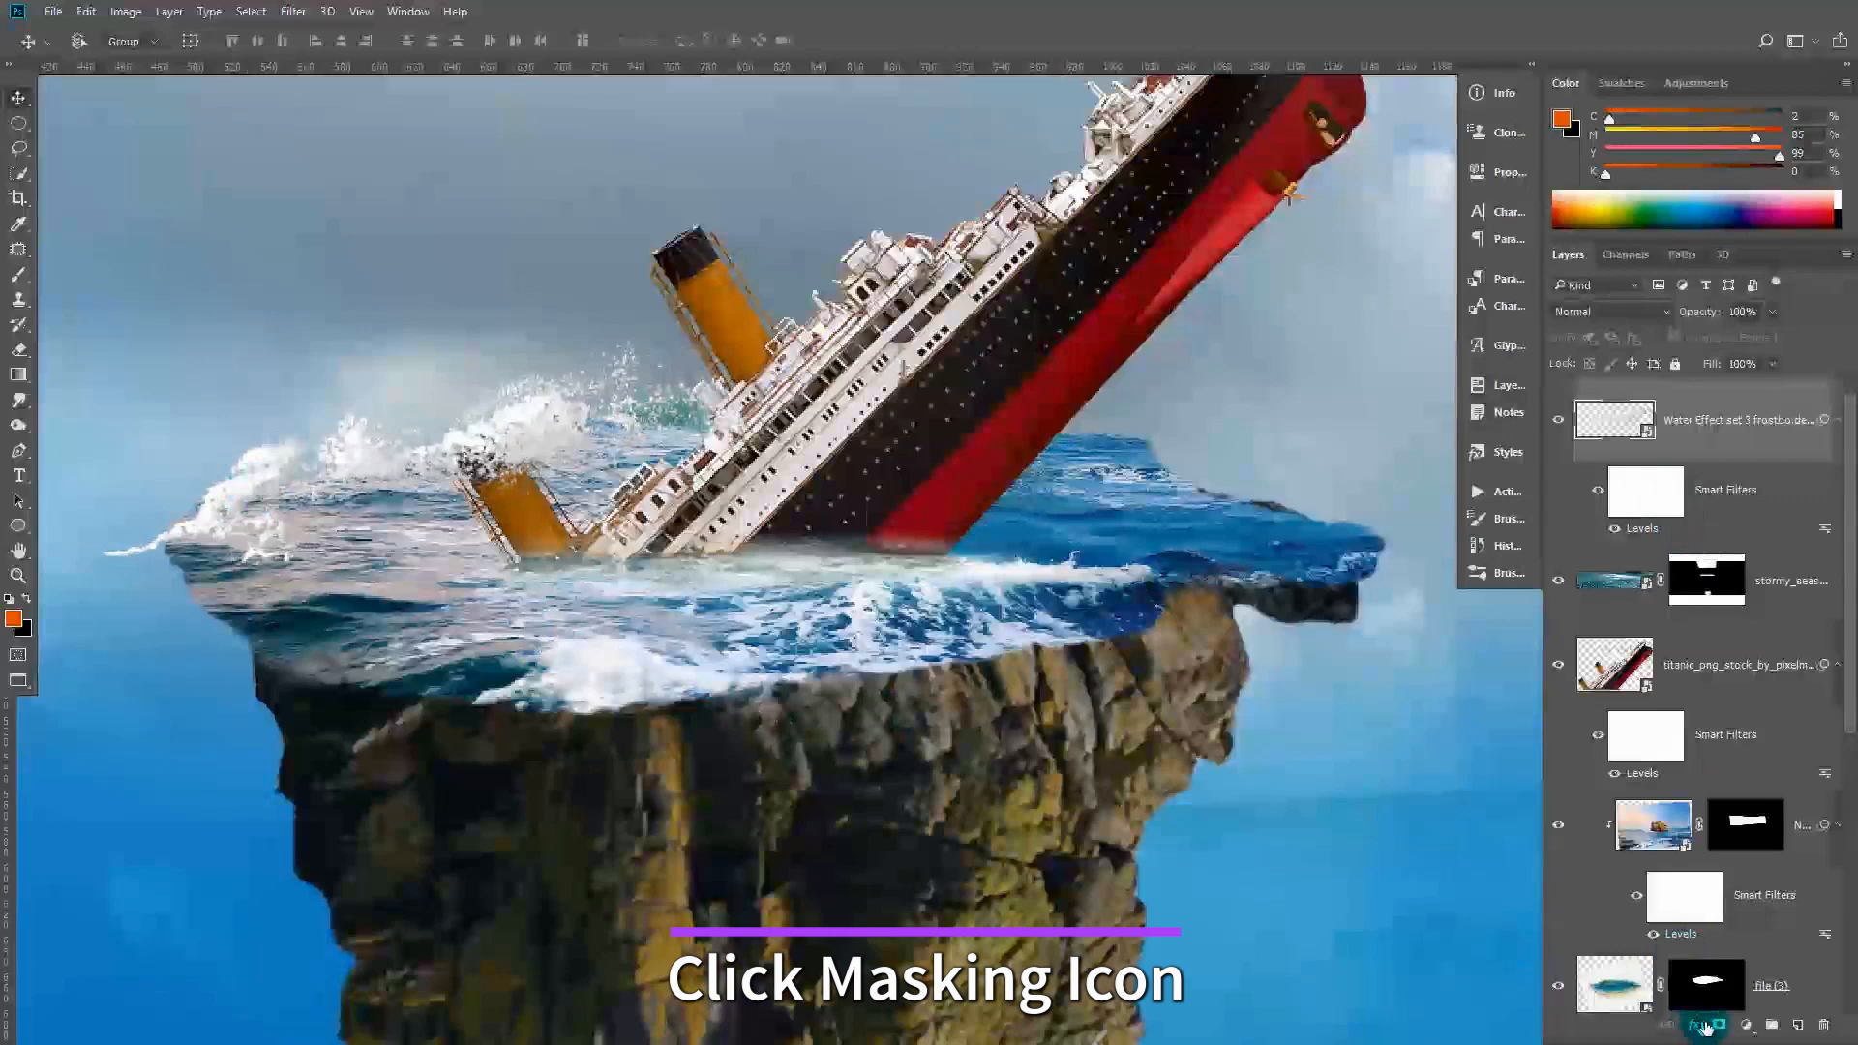
pyautogui.click(19, 274)
pyautogui.moveTo(270, 517)
pyautogui.mouseDown()
pyautogui.moveTo(220, 526)
pyautogui.moveTo(284, 543)
pyautogui.moveTo(273, 494)
pyautogui.moveTo(160, 556)
pyautogui.moveTo(515, 468)
pyautogui.moveTo(457, 450)
pyautogui.moveTo(619, 431)
pyautogui.moveTo(560, 464)
pyautogui.moveTo(592, 465)
pyautogui.moveTo(475, 438)
pyautogui.moveTo(533, 416)
pyautogui.moveTo(819, 395)
pyautogui.moveTo(796, 271)
pyautogui.mouseUp()
# Rotate a copy of the water splash clockwise and move it over the island's back-right sea edge
pyautogui.hotkey('ctrl', 't')
pyautogui.click(919, 418)
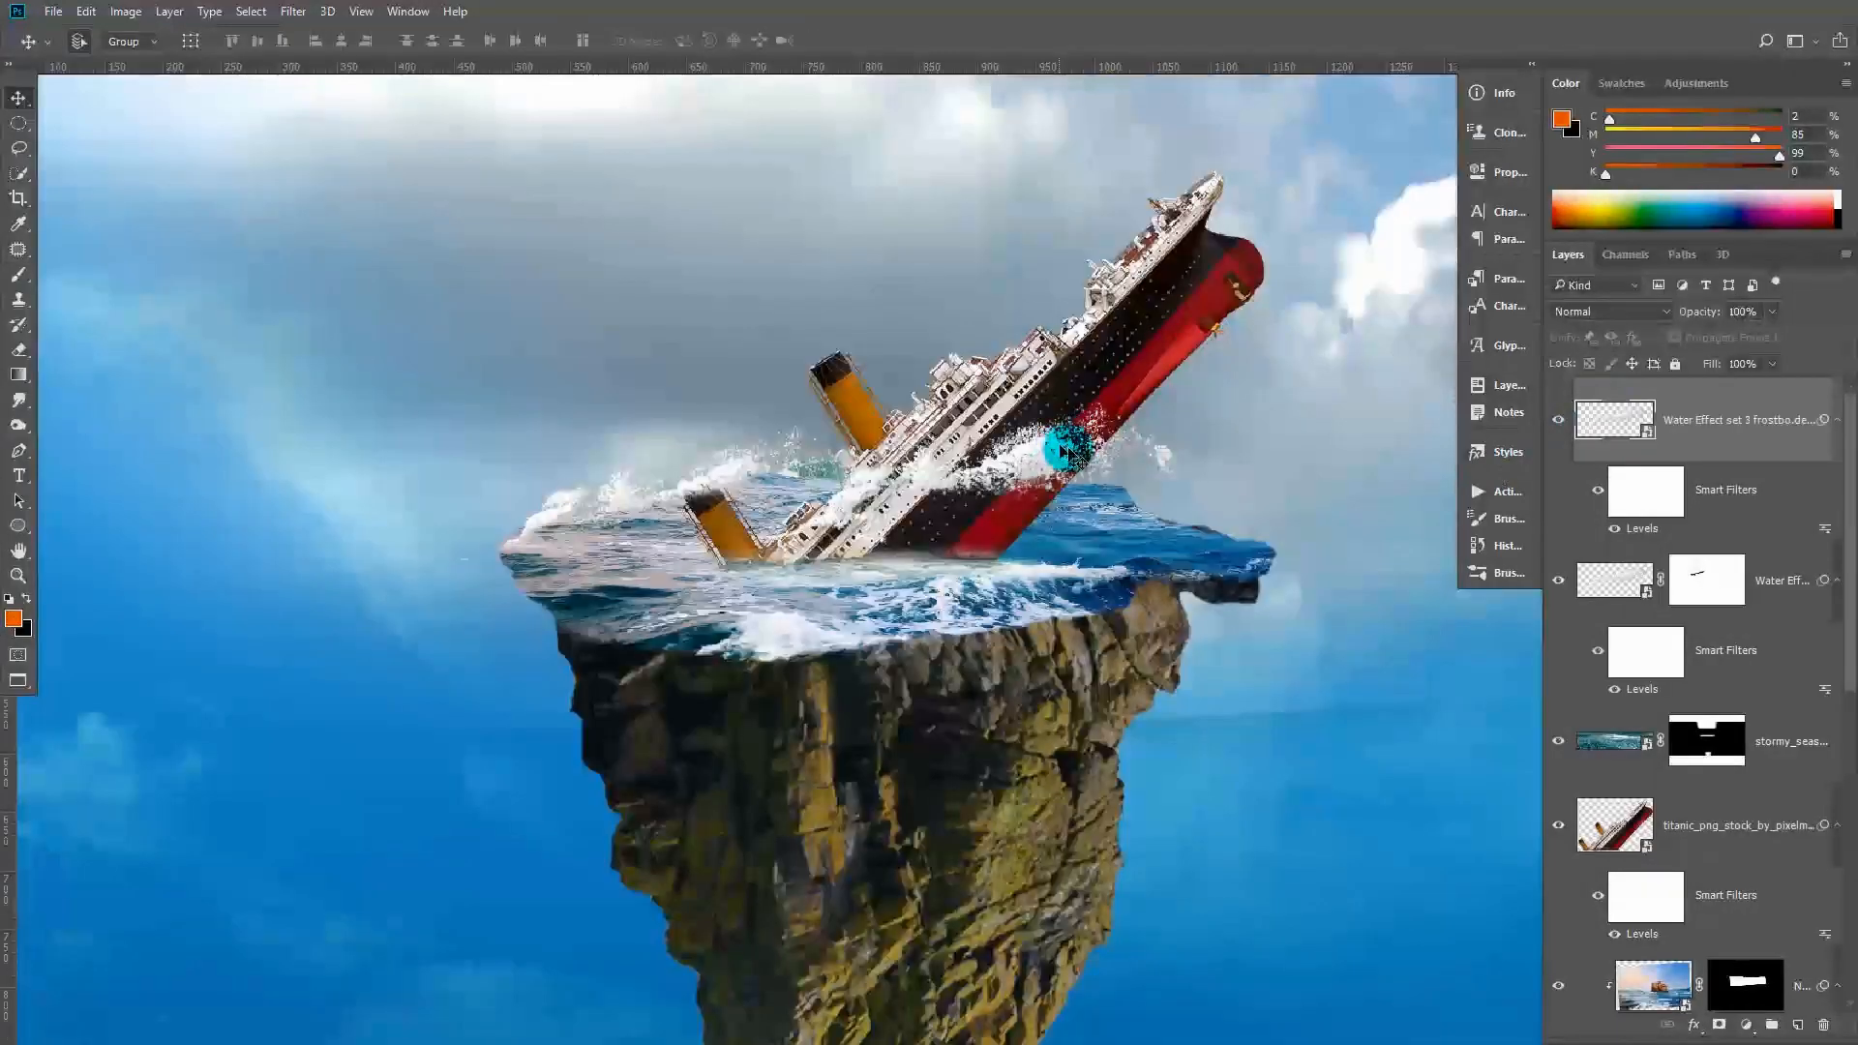
pyautogui.hotkey('ctrl', 't')
pyautogui.click(956, 404)
pyautogui.moveTo(1308, 453); pyautogui.dragTo(1246, 597)
pyautogui.moveTo(1058, 516); pyautogui.dragTo(1156, 557)
# Warp the copied water splash so it slopes down along the back-right edge of the sea surface
pyautogui.click(612, 39)
pyautogui.moveTo(1012, 523); pyautogui.dragTo(1004, 488)
pyautogui.moveTo(856, 487); pyautogui.dragTo(837, 448)
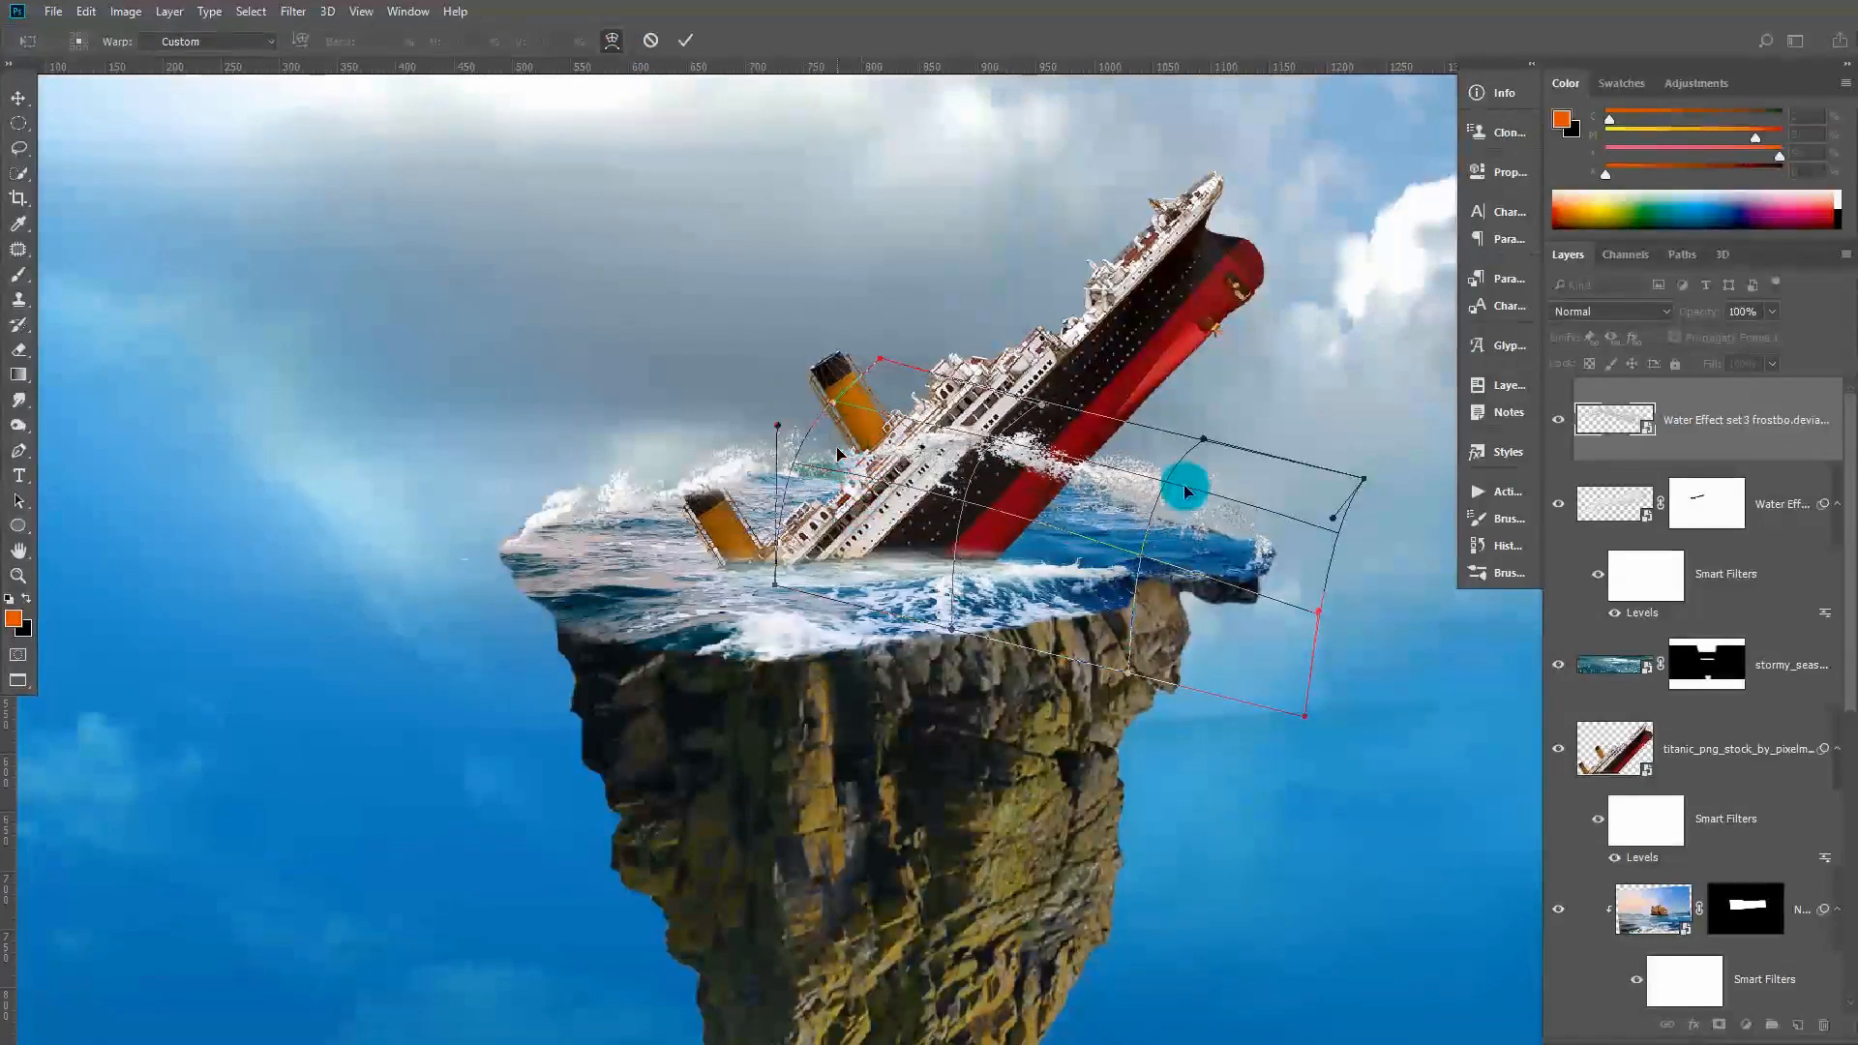
pyautogui.moveTo(1171, 594); pyautogui.dragTo(1323, 554)
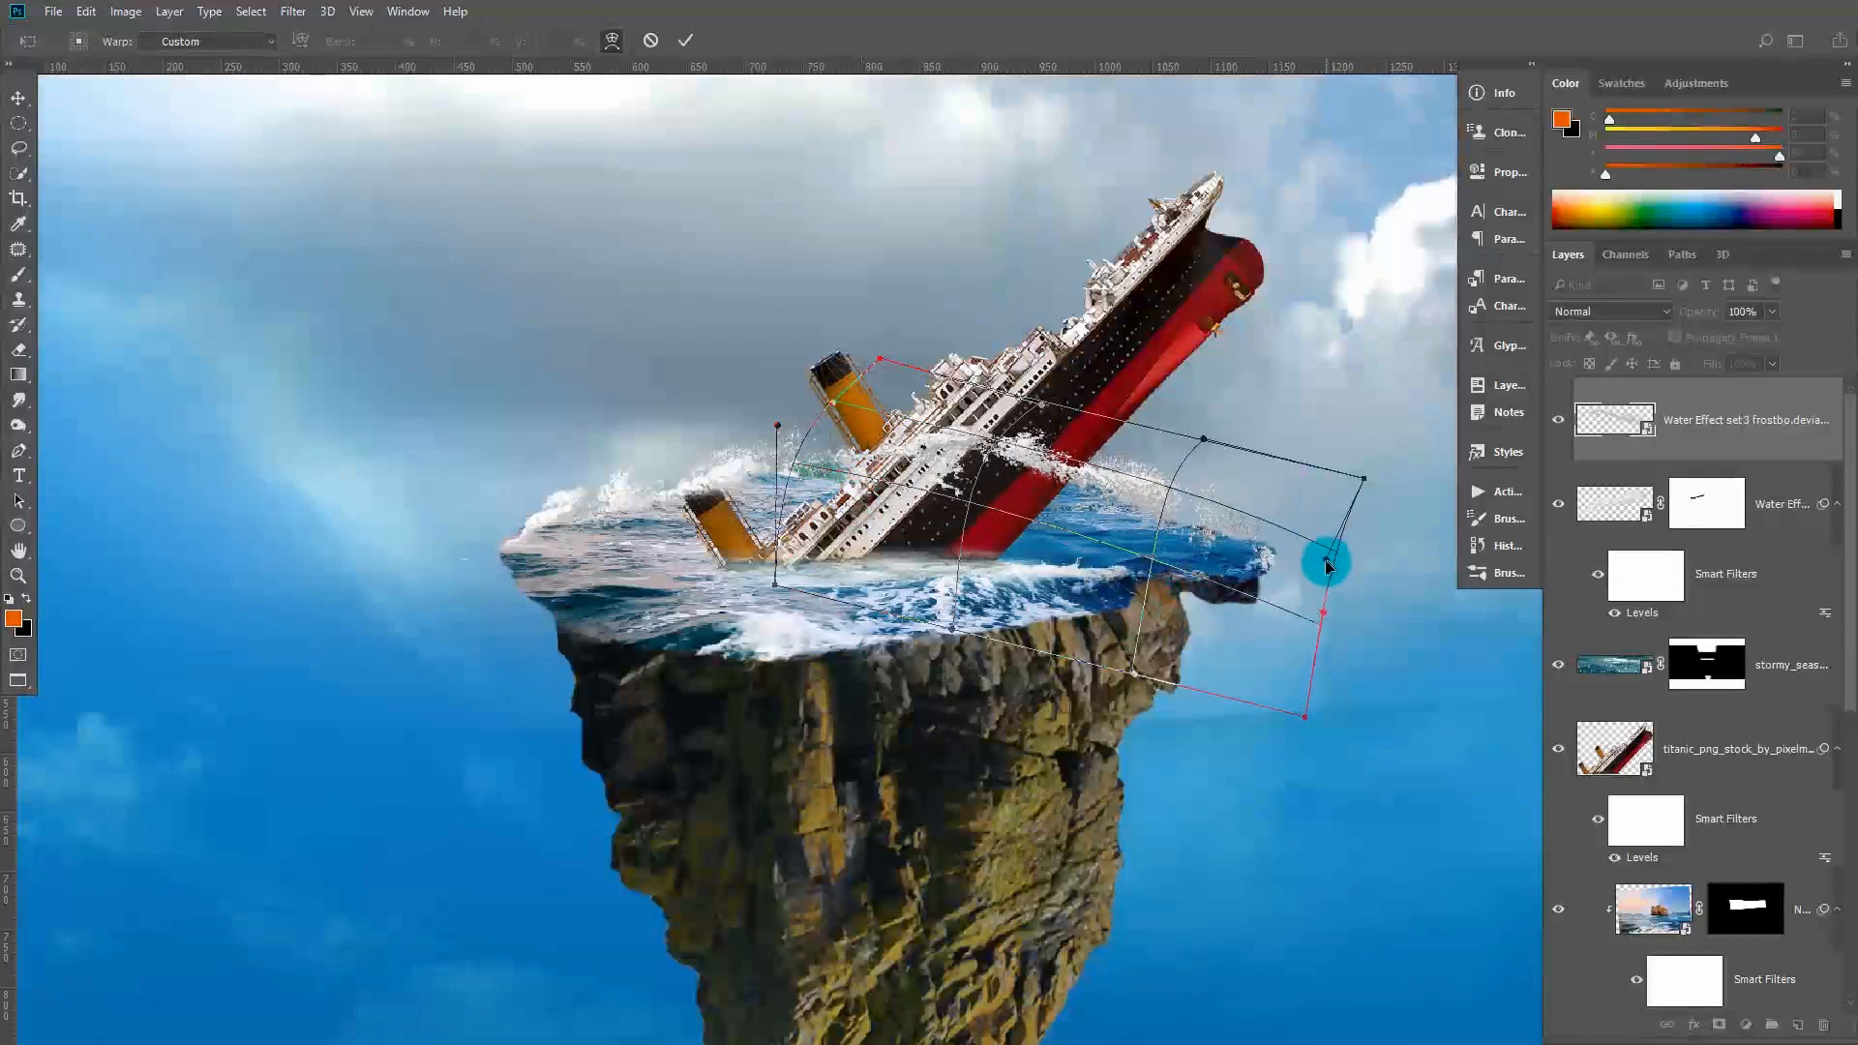
pyautogui.moveTo(1204, 442); pyautogui.dragTo(1208, 538)
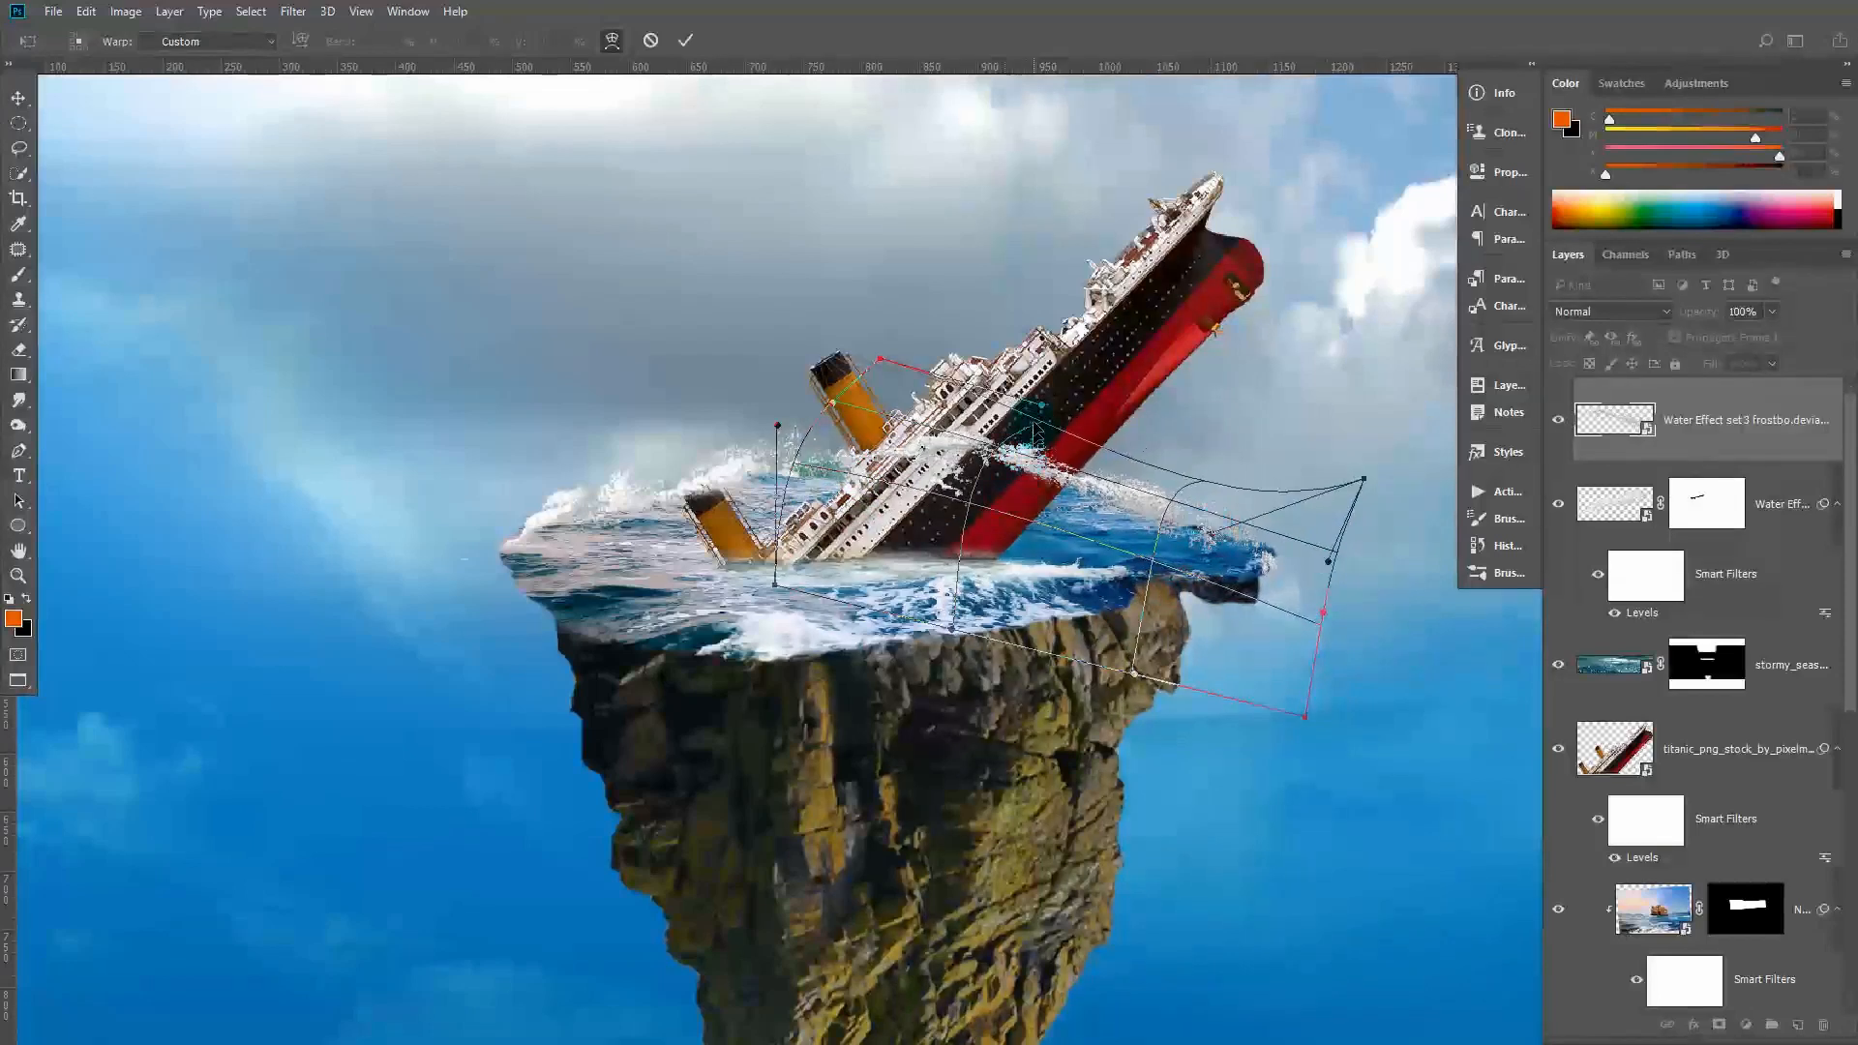
pyautogui.moveTo(1052, 408); pyautogui.dragTo(1070, 375)
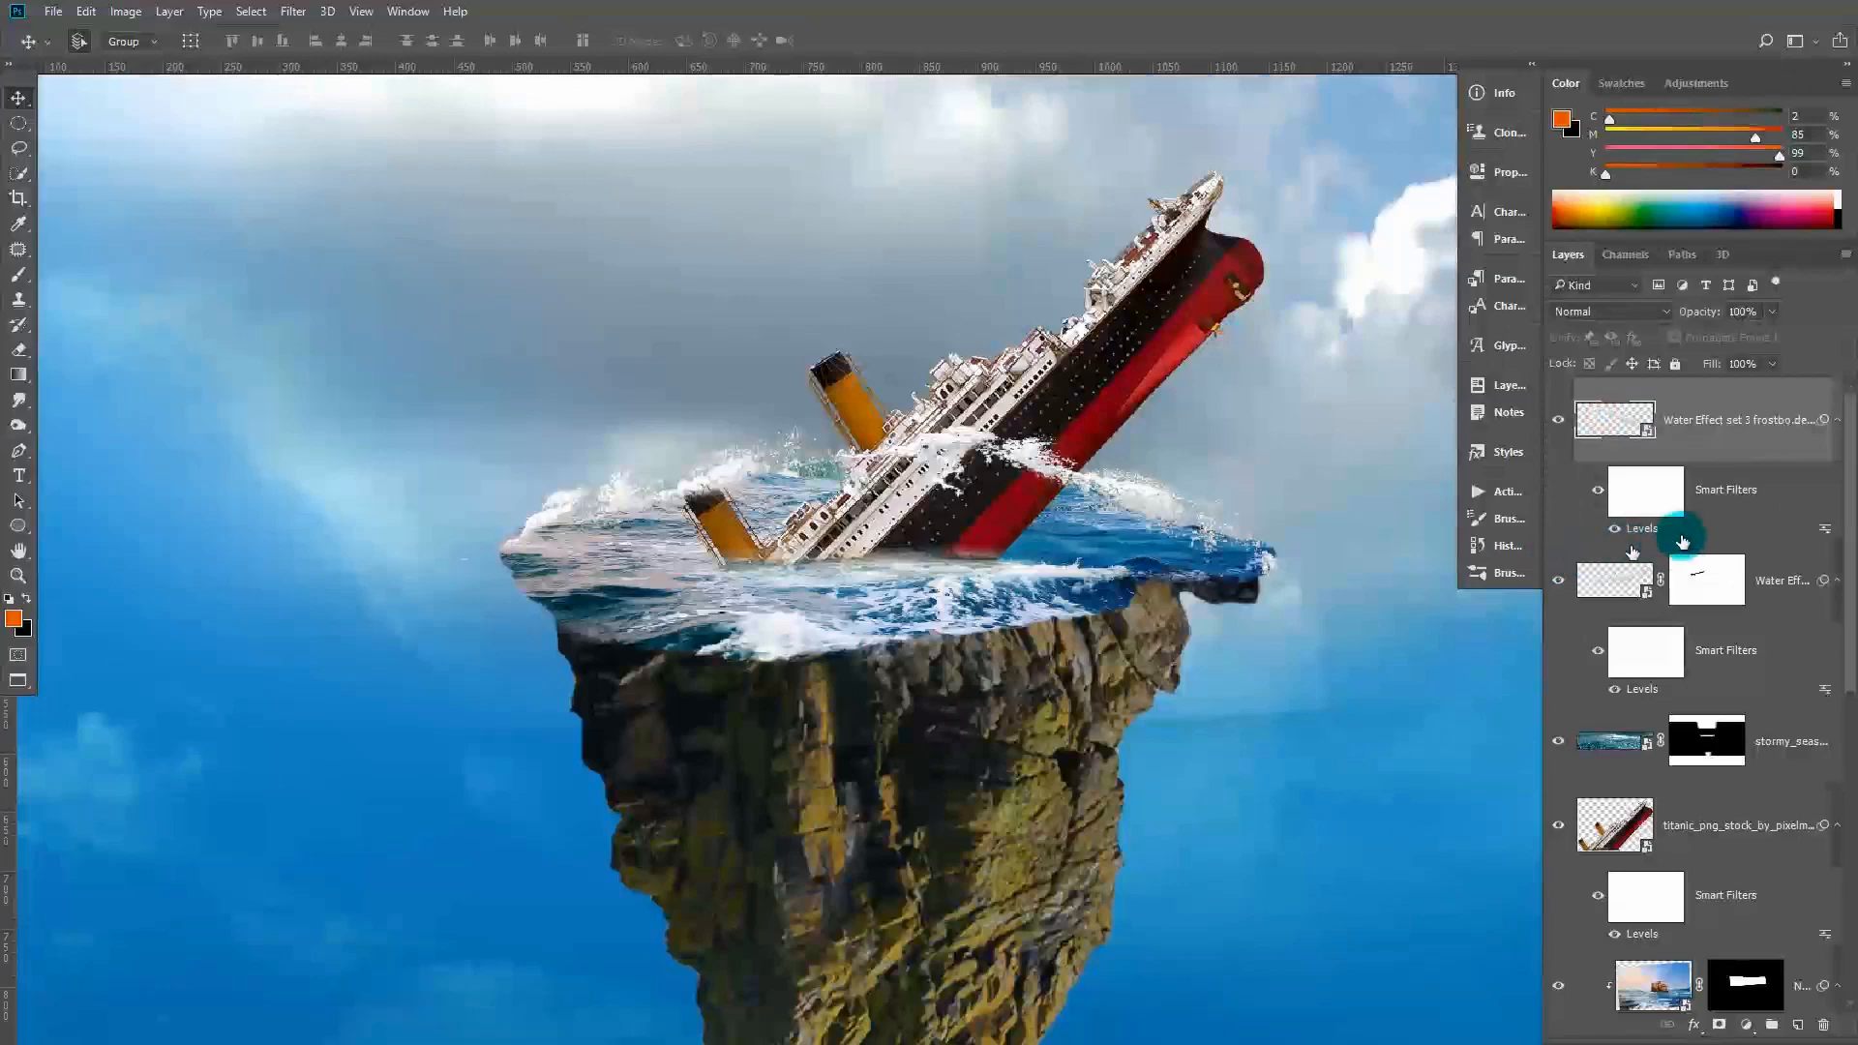
# Send both water splash layers behind the Titanic layer and merge them into one layer
pyautogui.keyDown('shift'); pyautogui.click(1773, 588); pyautogui.keyUp('shift')
pyautogui.hotkey('ctrl', '[')
pyautogui.hotkey('ctrl', '[')
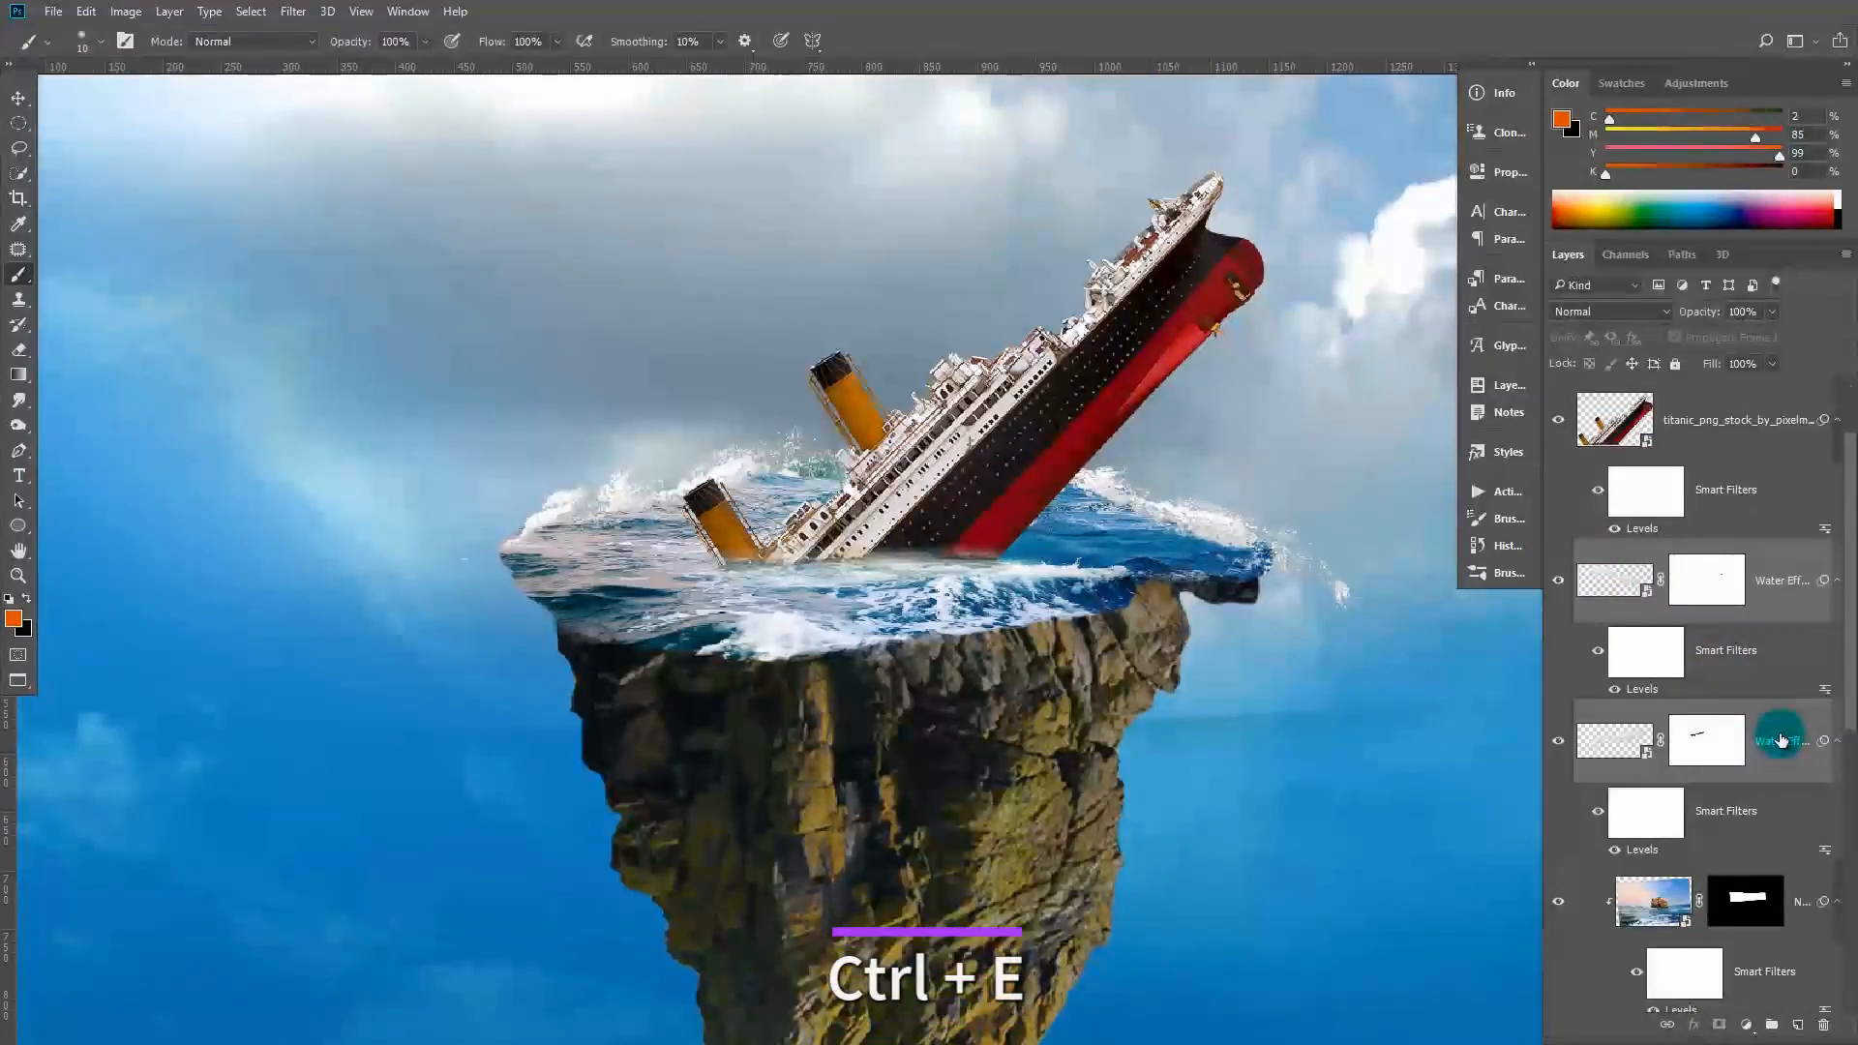
pyautogui.hotkey('ctrl', 'e')
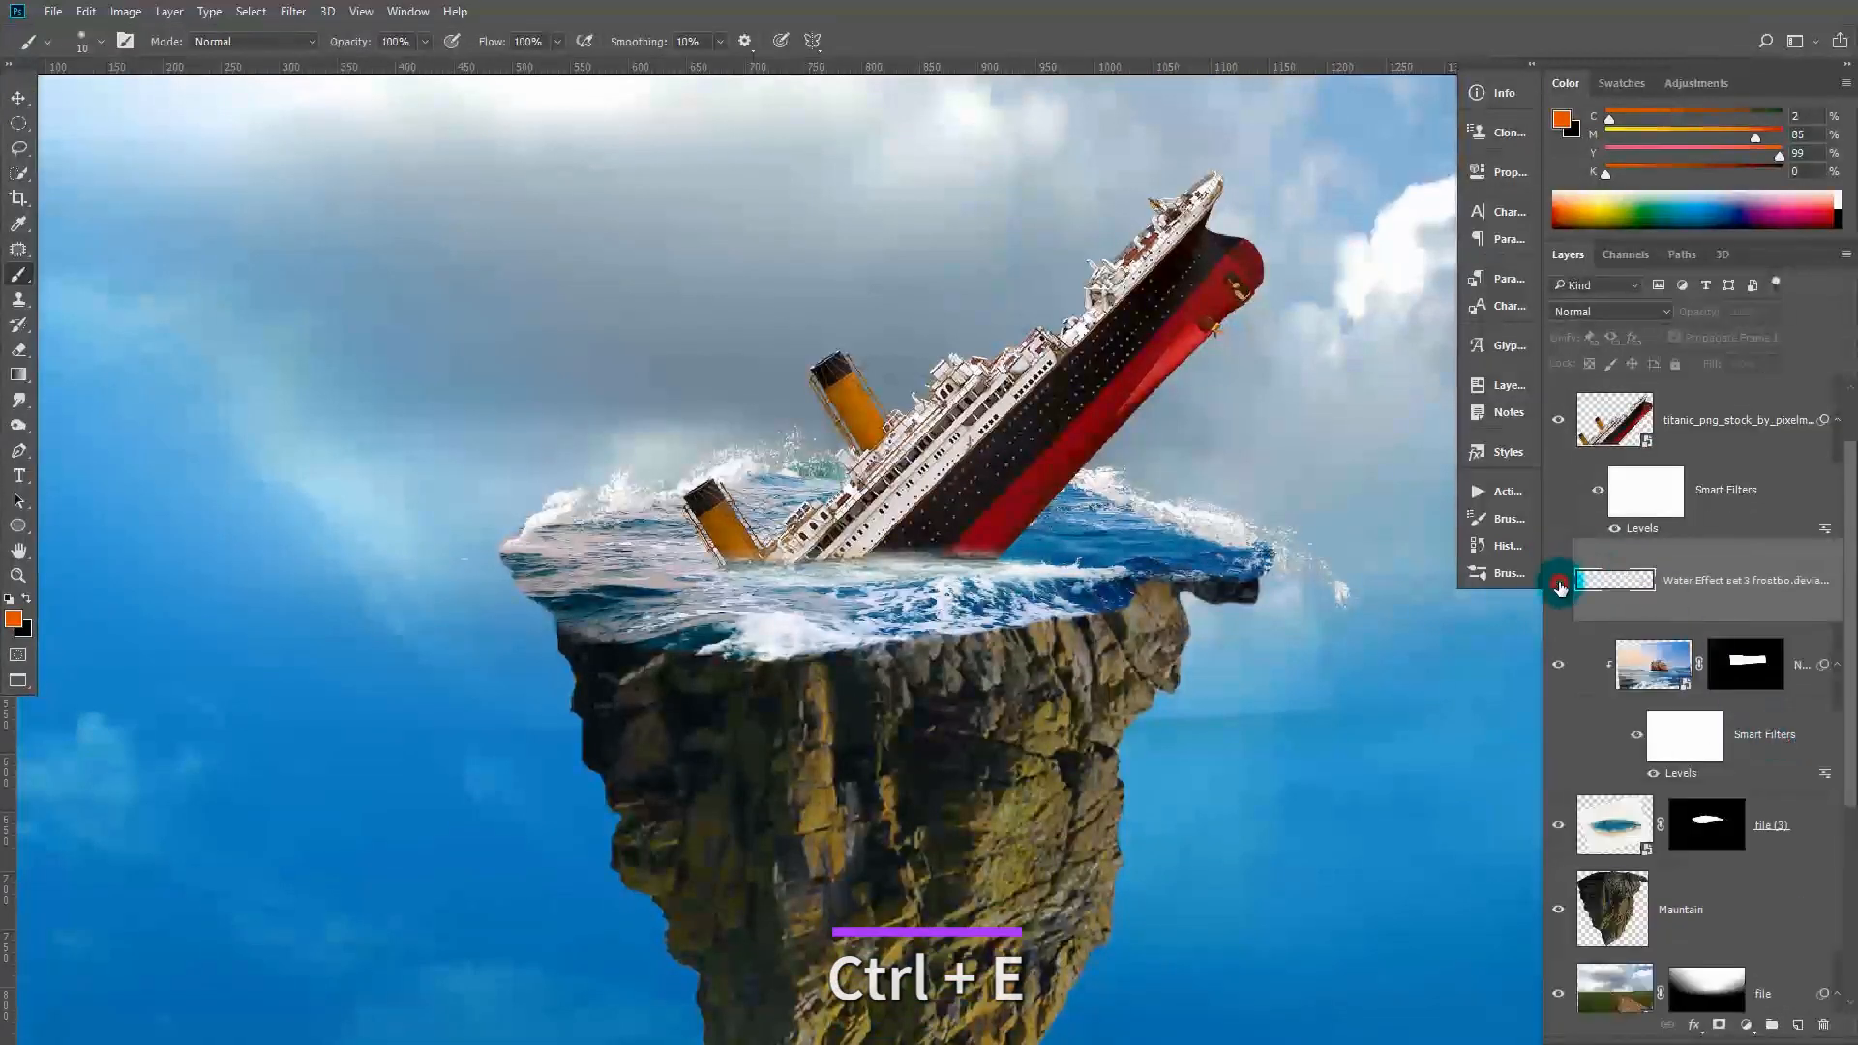
# Distort the merged water splash slightly inward at its lower-right corner and nudge it along the back edge of the sea
pyautogui.click(1559, 585)
pyautogui.hotkey('ctrl', 't')
pyautogui.moveTo(1369, 616)
pyautogui.mouseDown()
pyautogui.moveTo(1348, 631)
pyautogui.moveTo(1320, 615)
pyautogui.moveTo(1378, 624)
pyautogui.mouseUp()
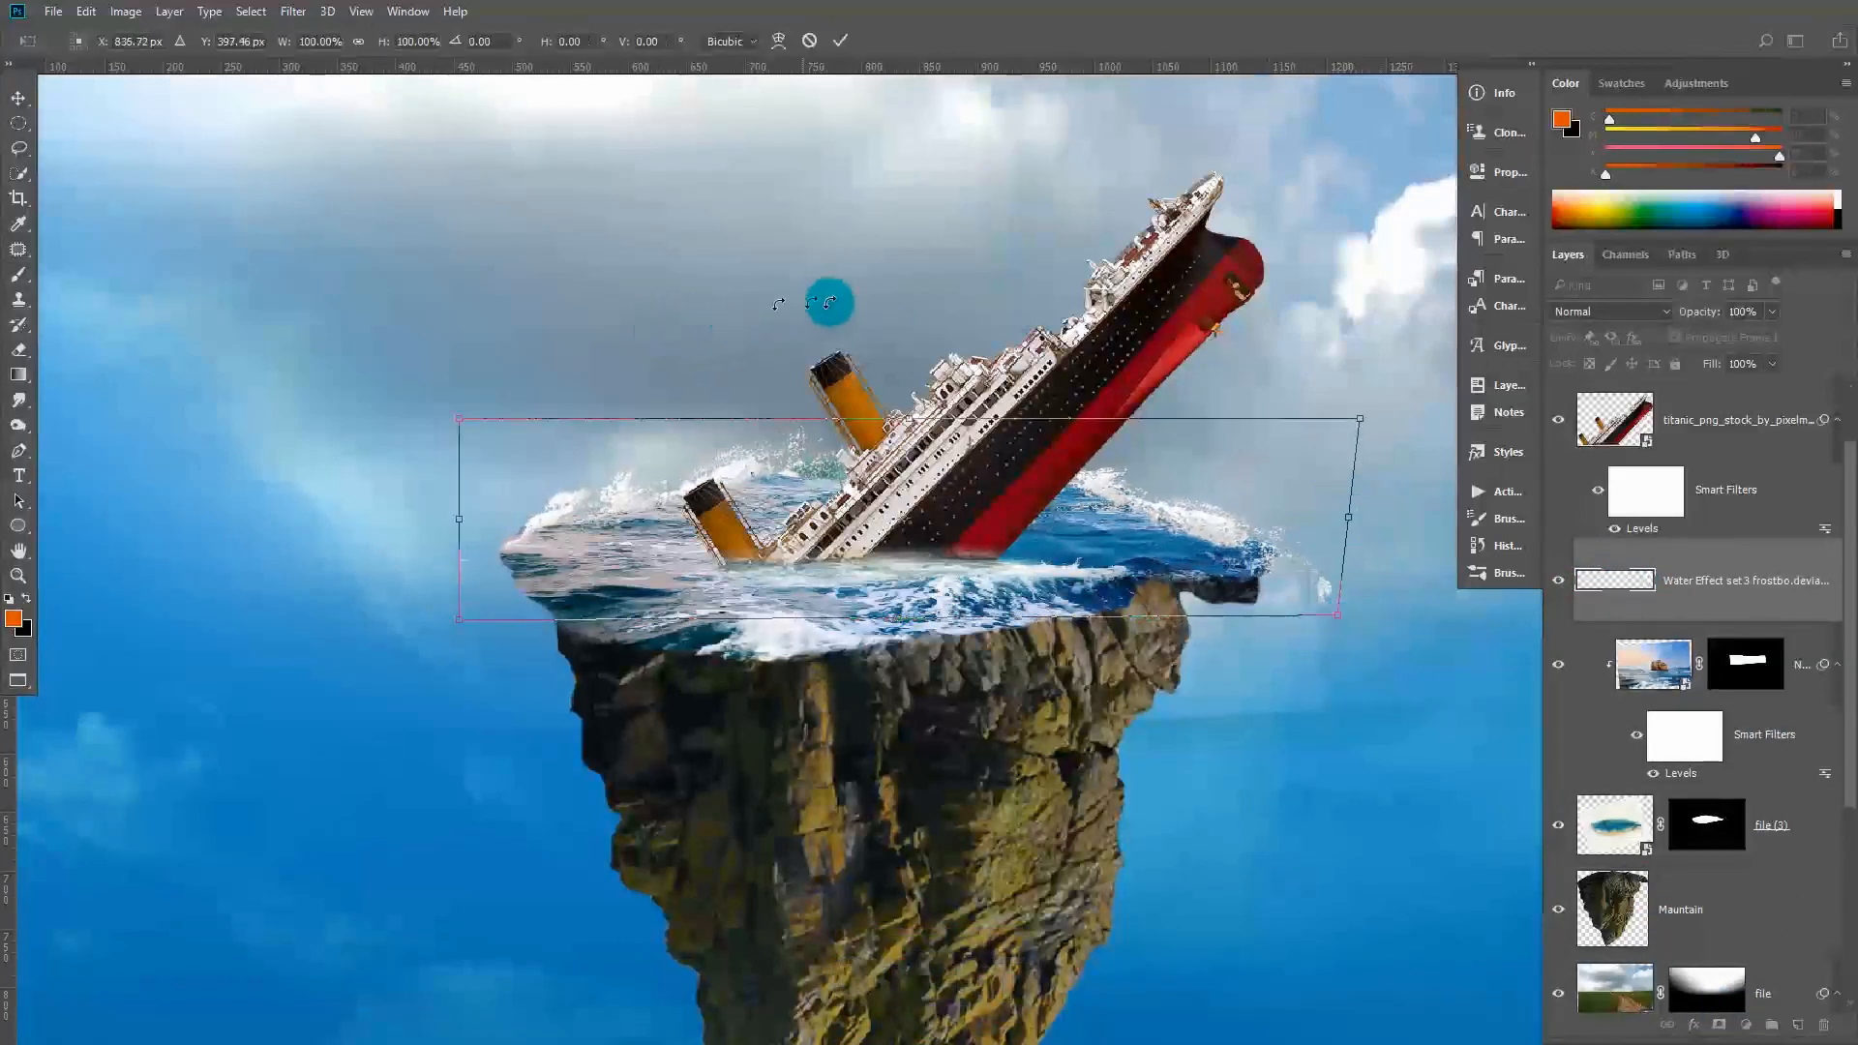
pyautogui.click(840, 41)
pyautogui.press('b')
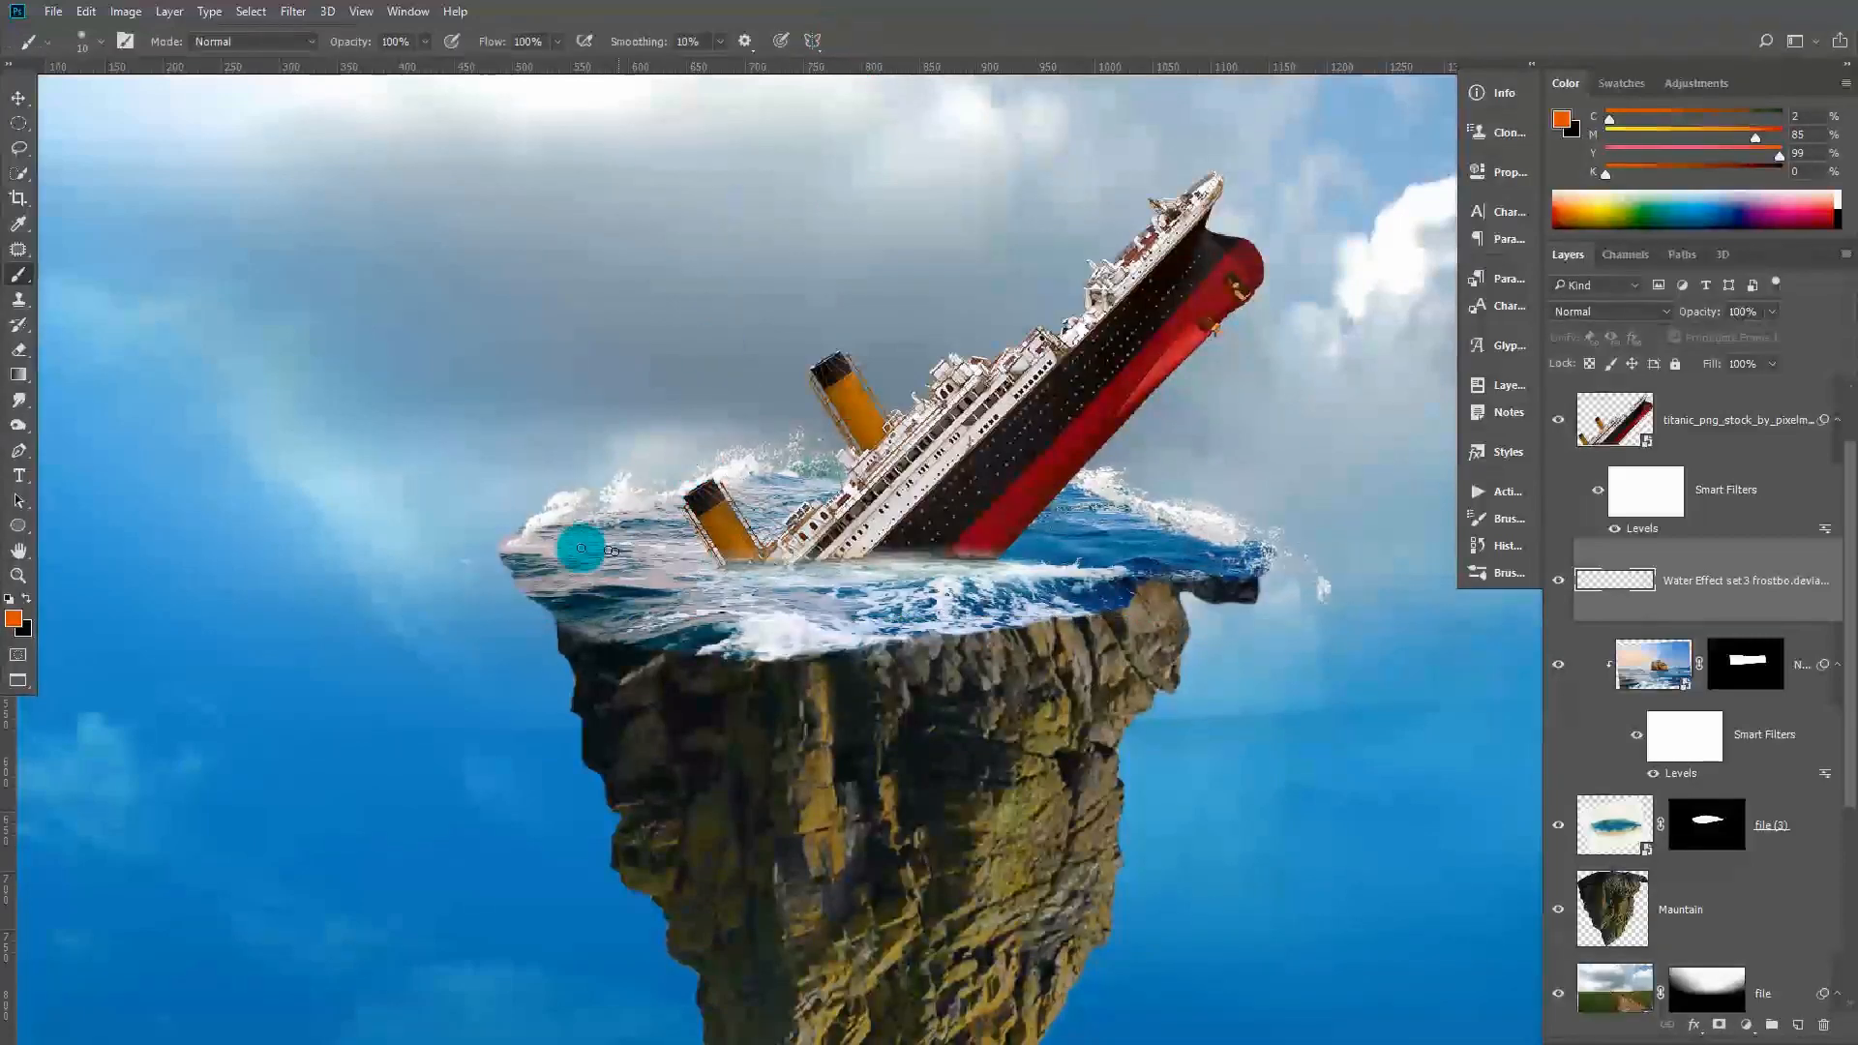
pyautogui.moveTo(542, 514); pyautogui.dragTo(533, 518)
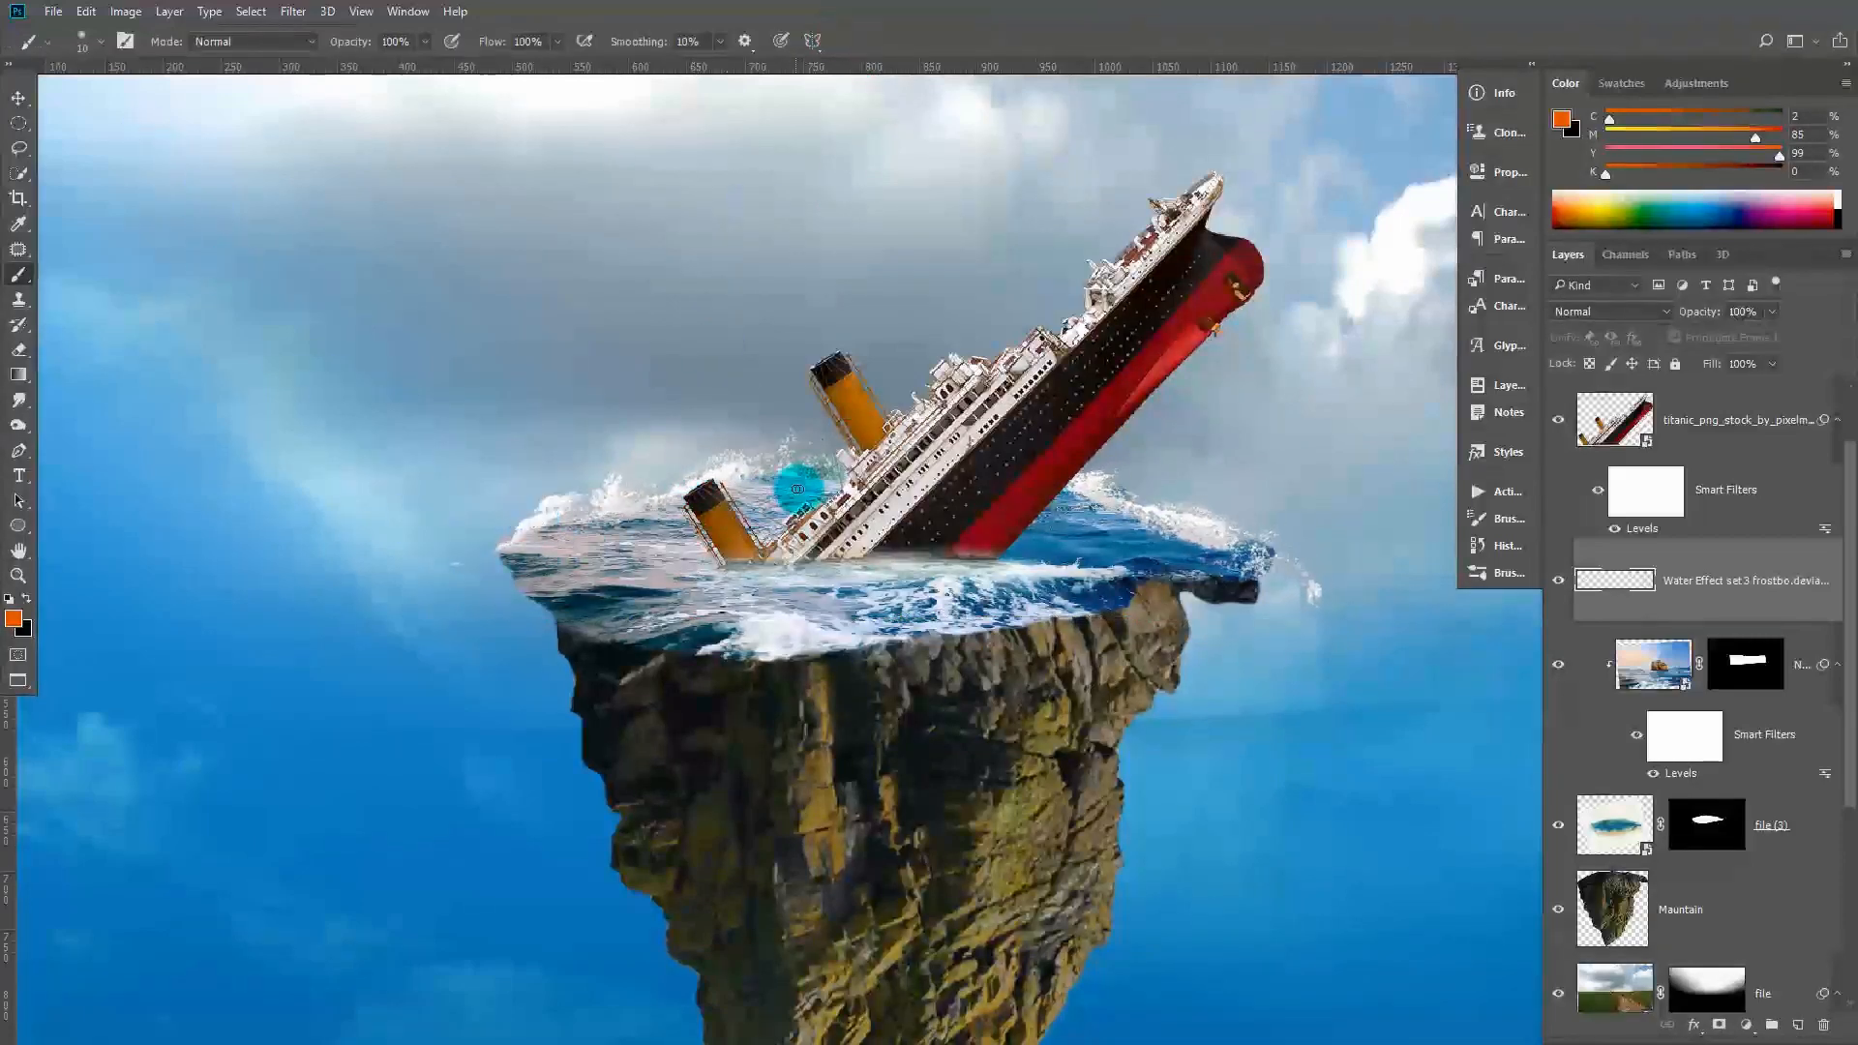
pyautogui.click(1762, 811)
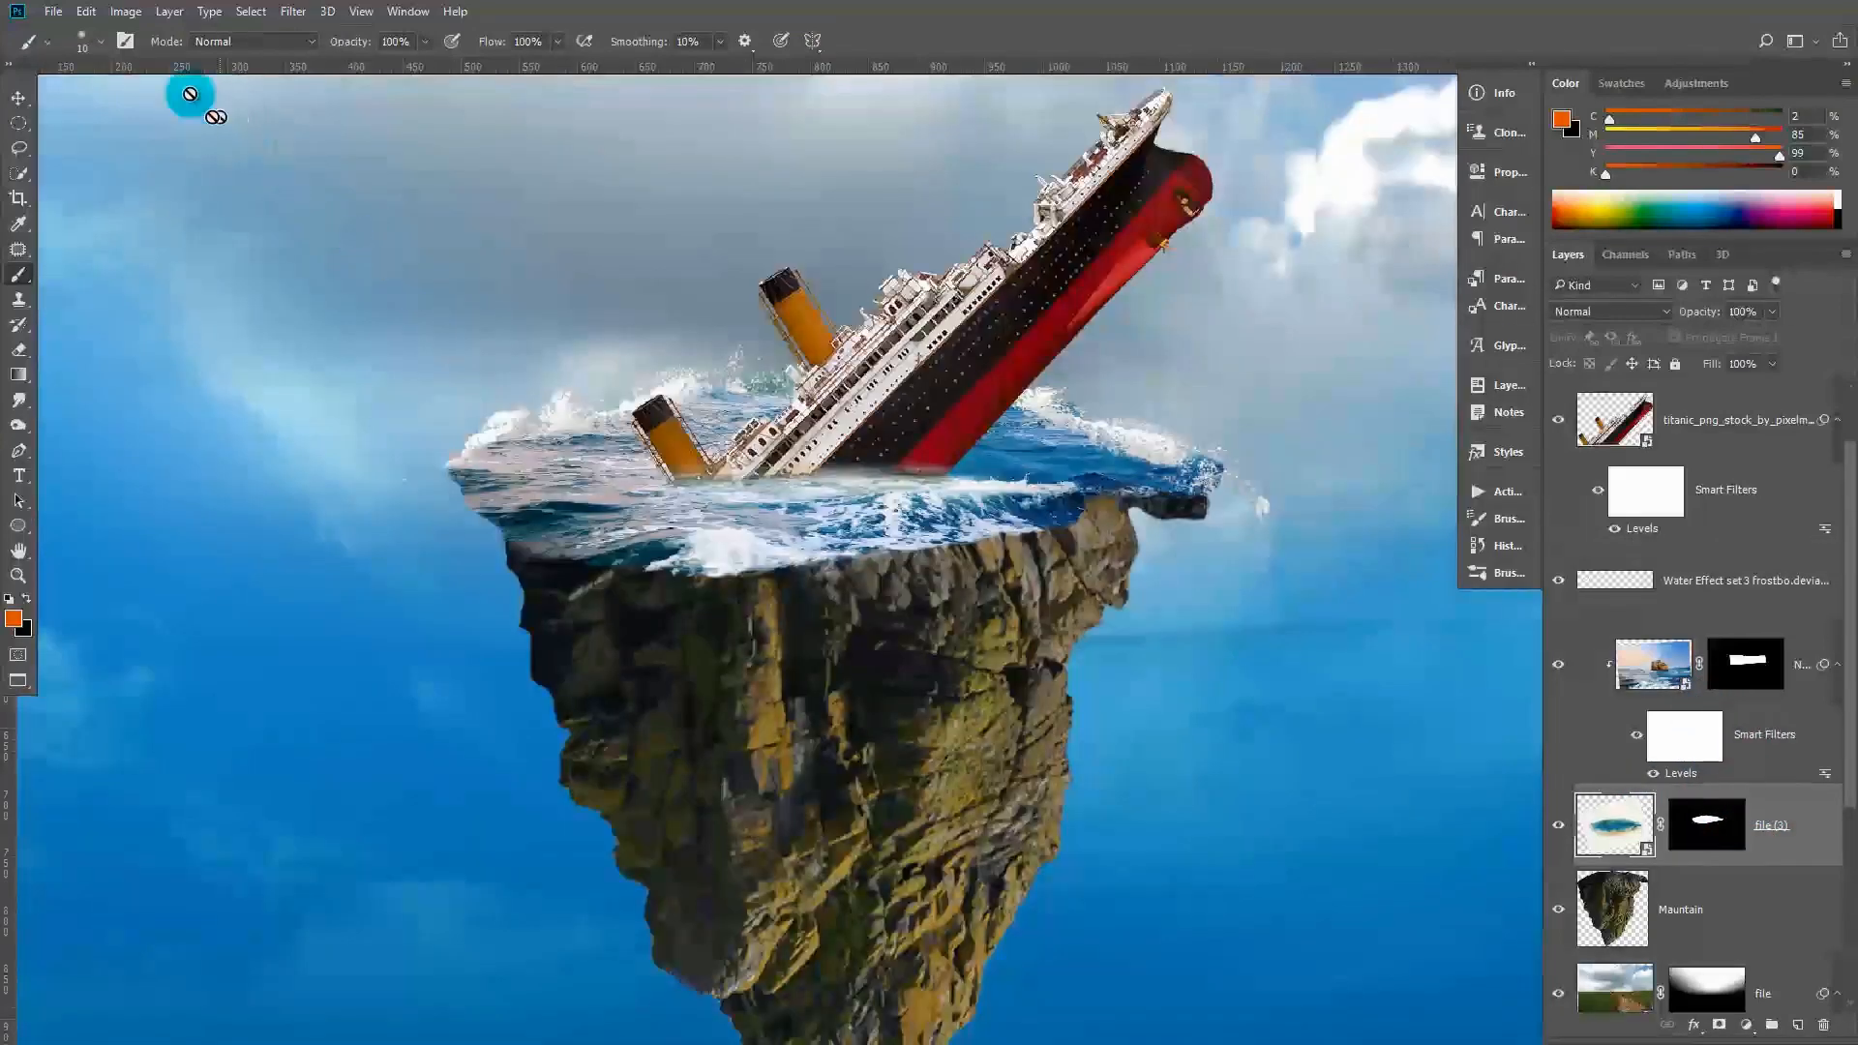
pyautogui.click(53, 12)
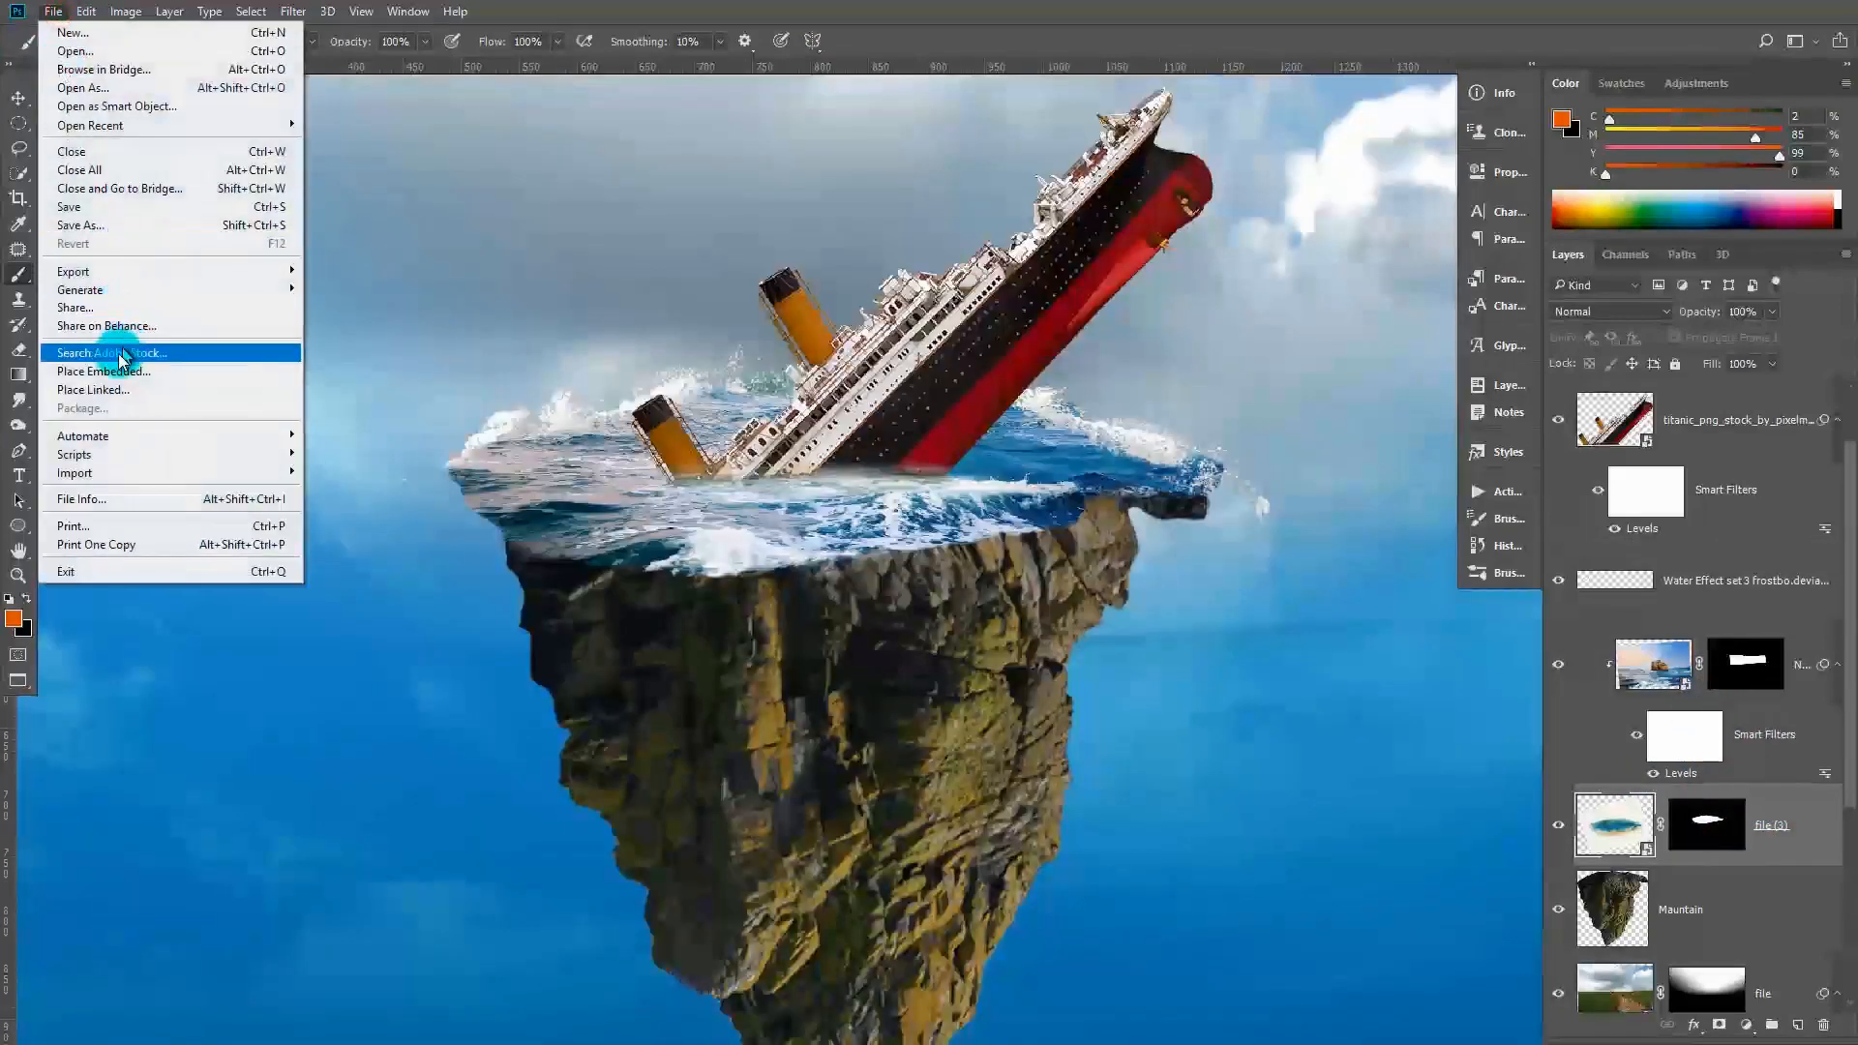
pyautogui.click(109, 382)
# On a new layer beneath the Titanic, stamp white water over the cliff's upper-left edge with the 424 px splash brush tip reduced to 200 px
pyautogui.click(125, 41)
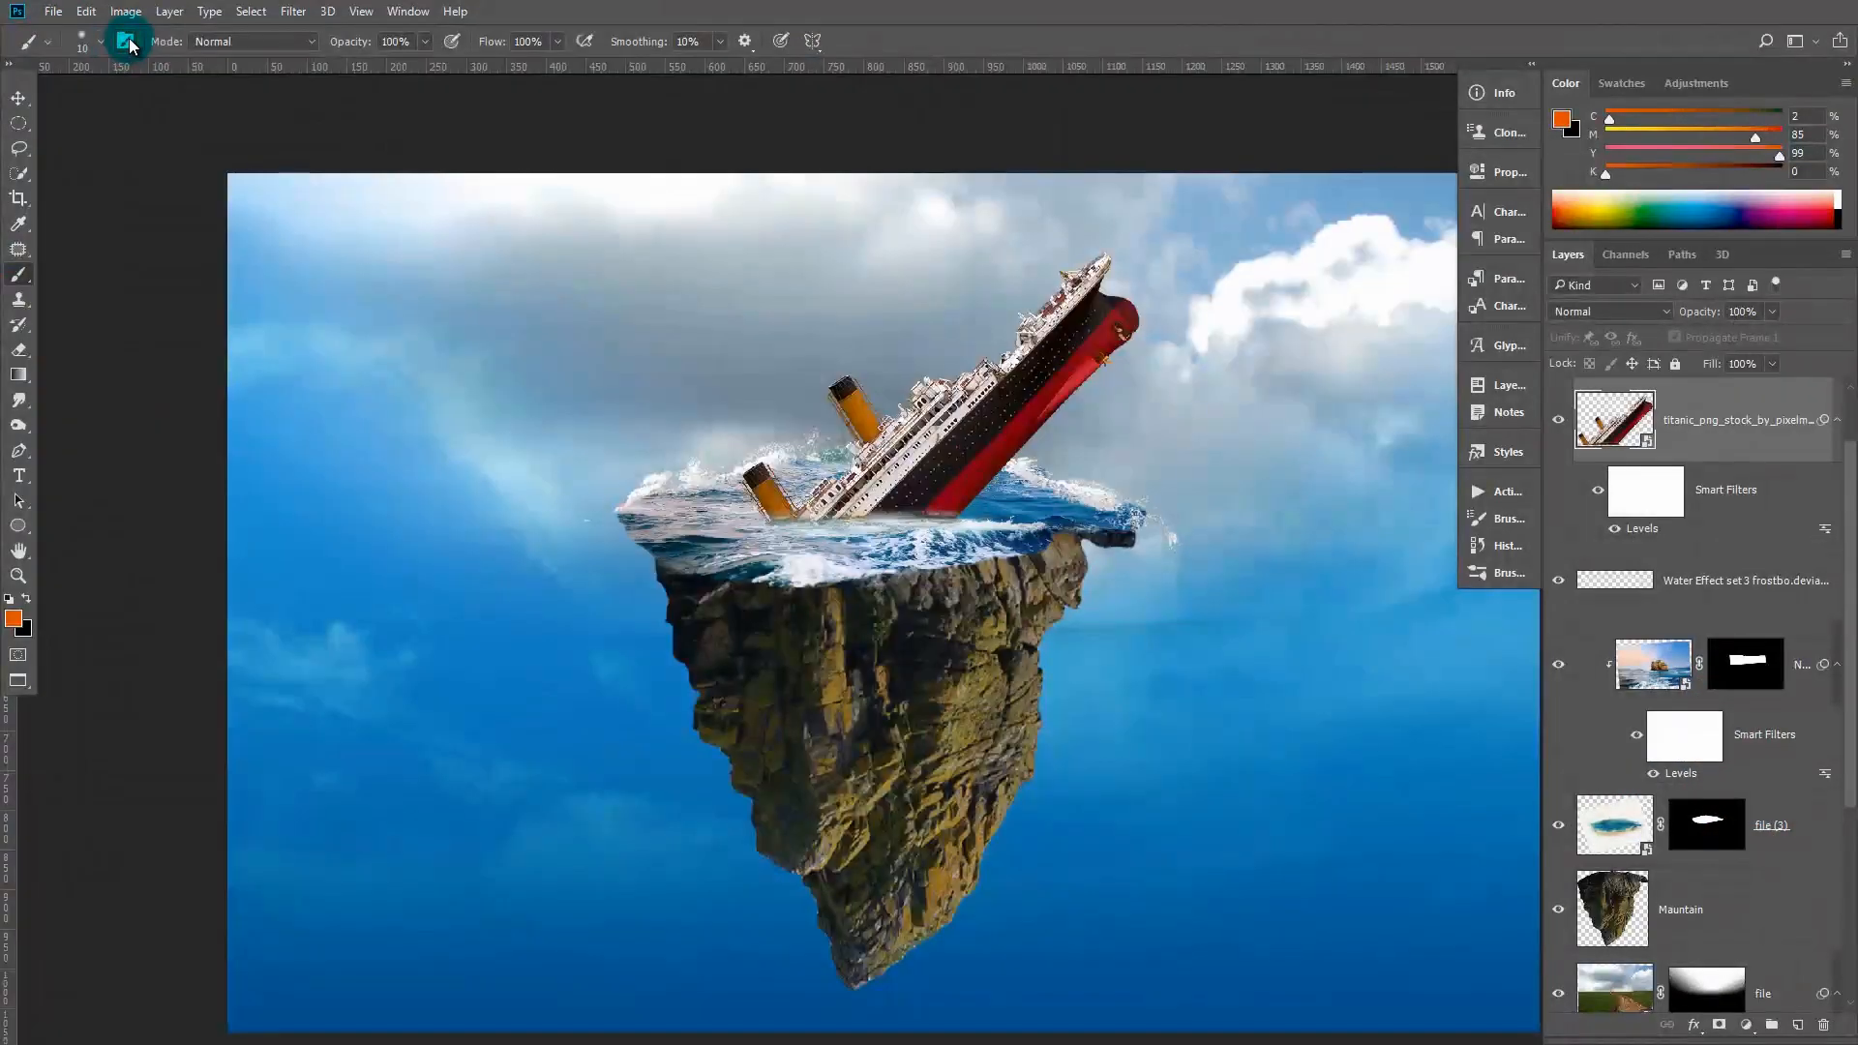
pyautogui.click(1340, 421)
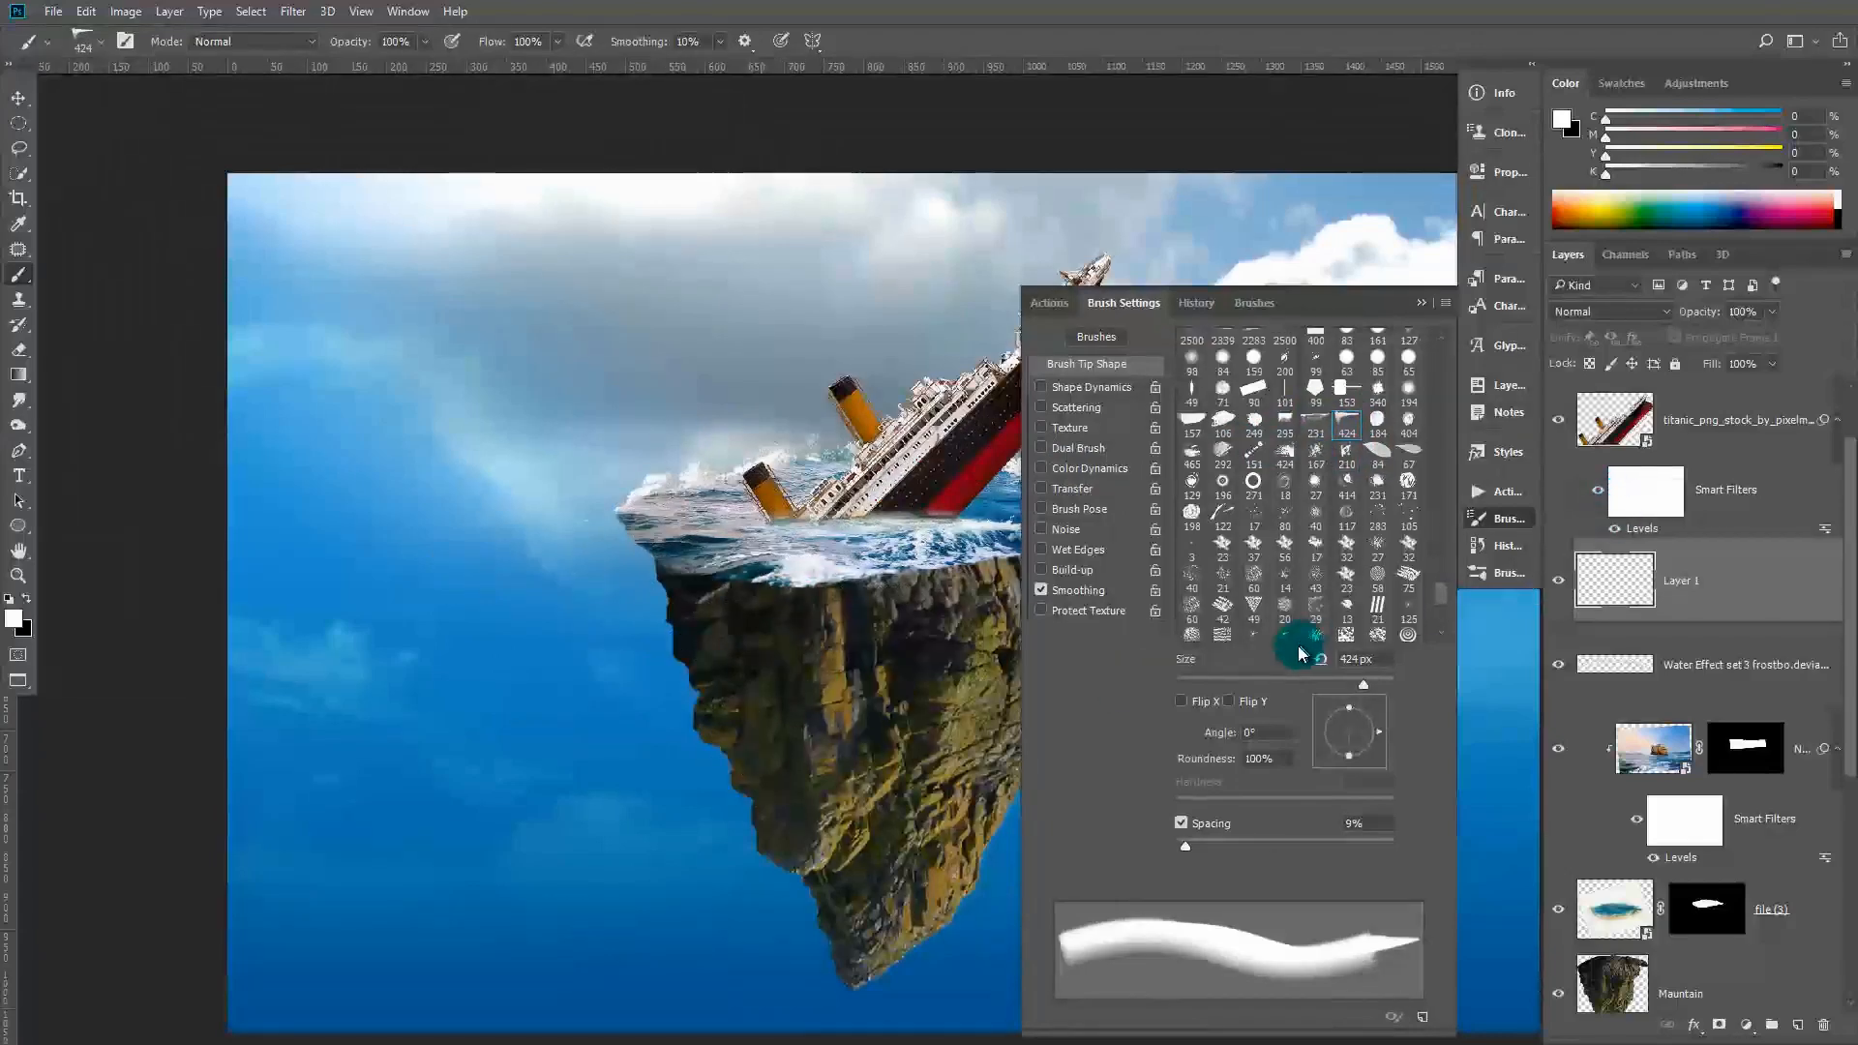
pyautogui.press('[')
pyautogui.press('[')
pyautogui.press('[')
pyautogui.press('[')
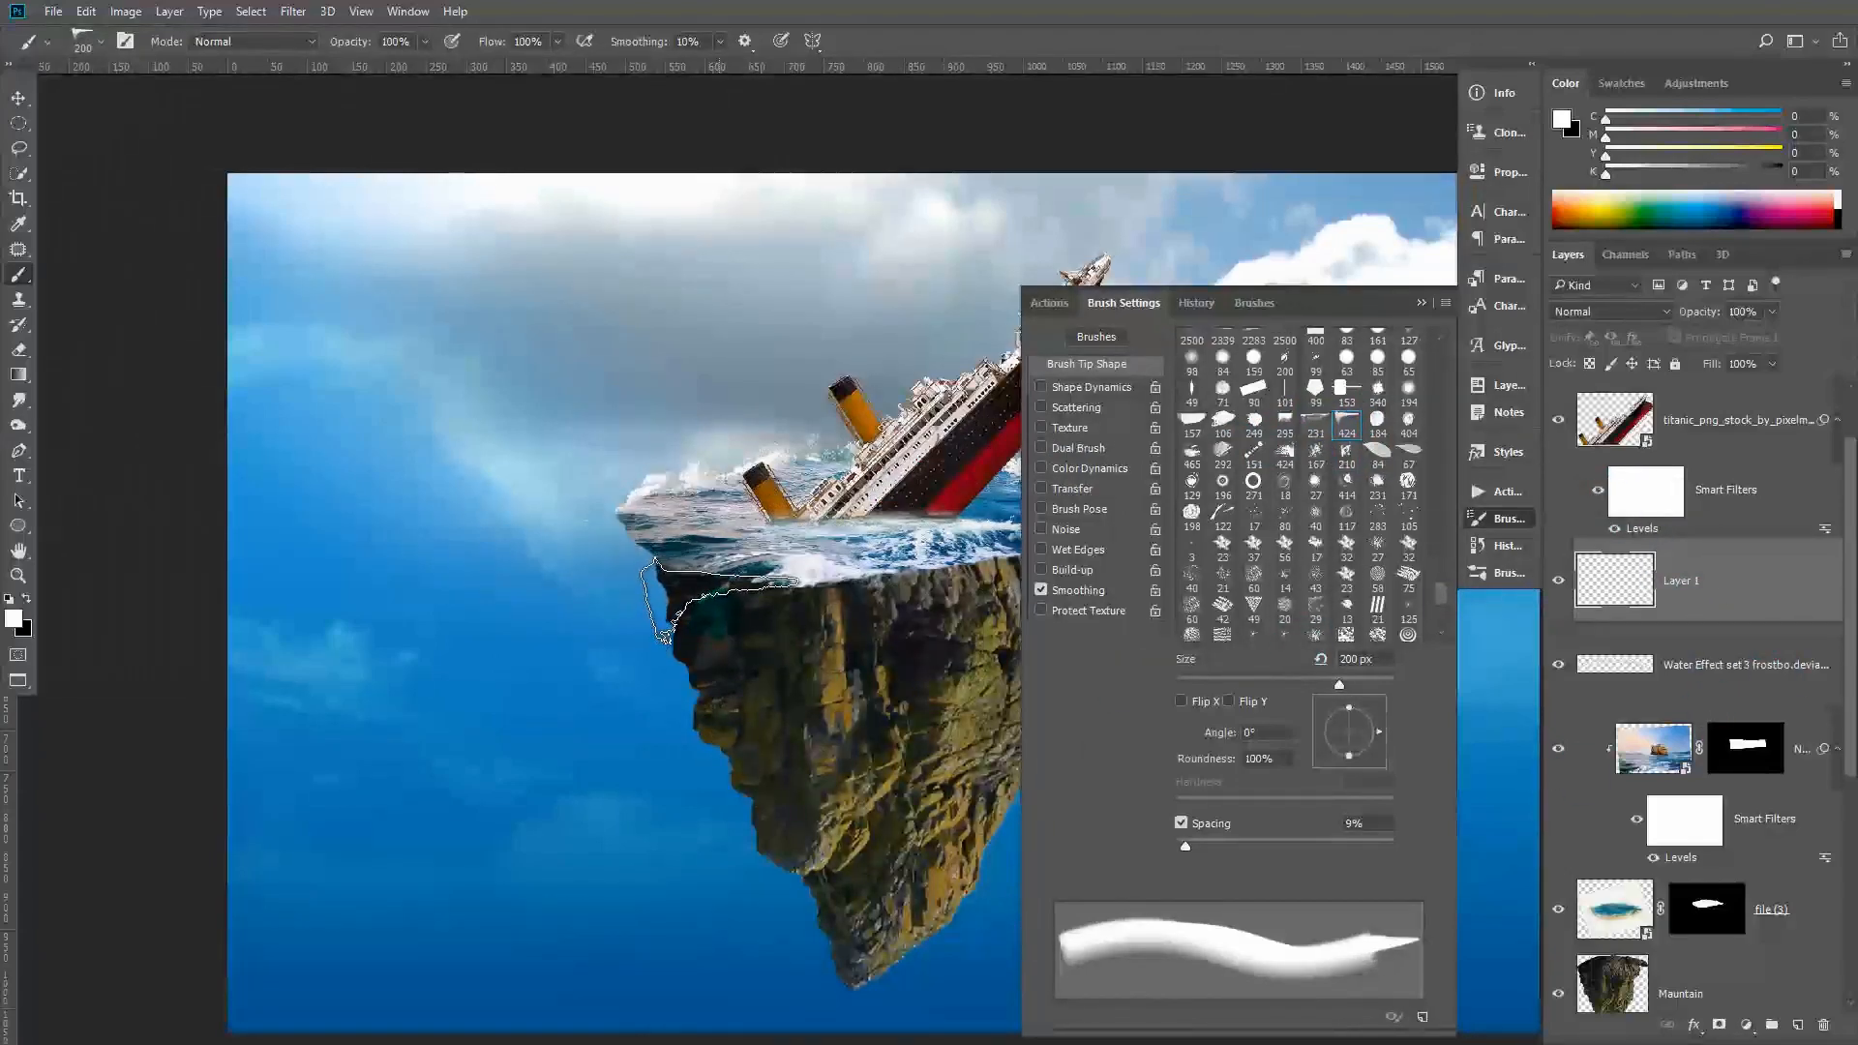
pyautogui.click(719, 600)
# Skew and slightly stretch the stamped white water so it follows the cliff's upper-left edge
pyautogui.hotkey('ctrl', 't')
pyautogui.moveTo(641, 556); pyautogui.dragTo(654, 554)
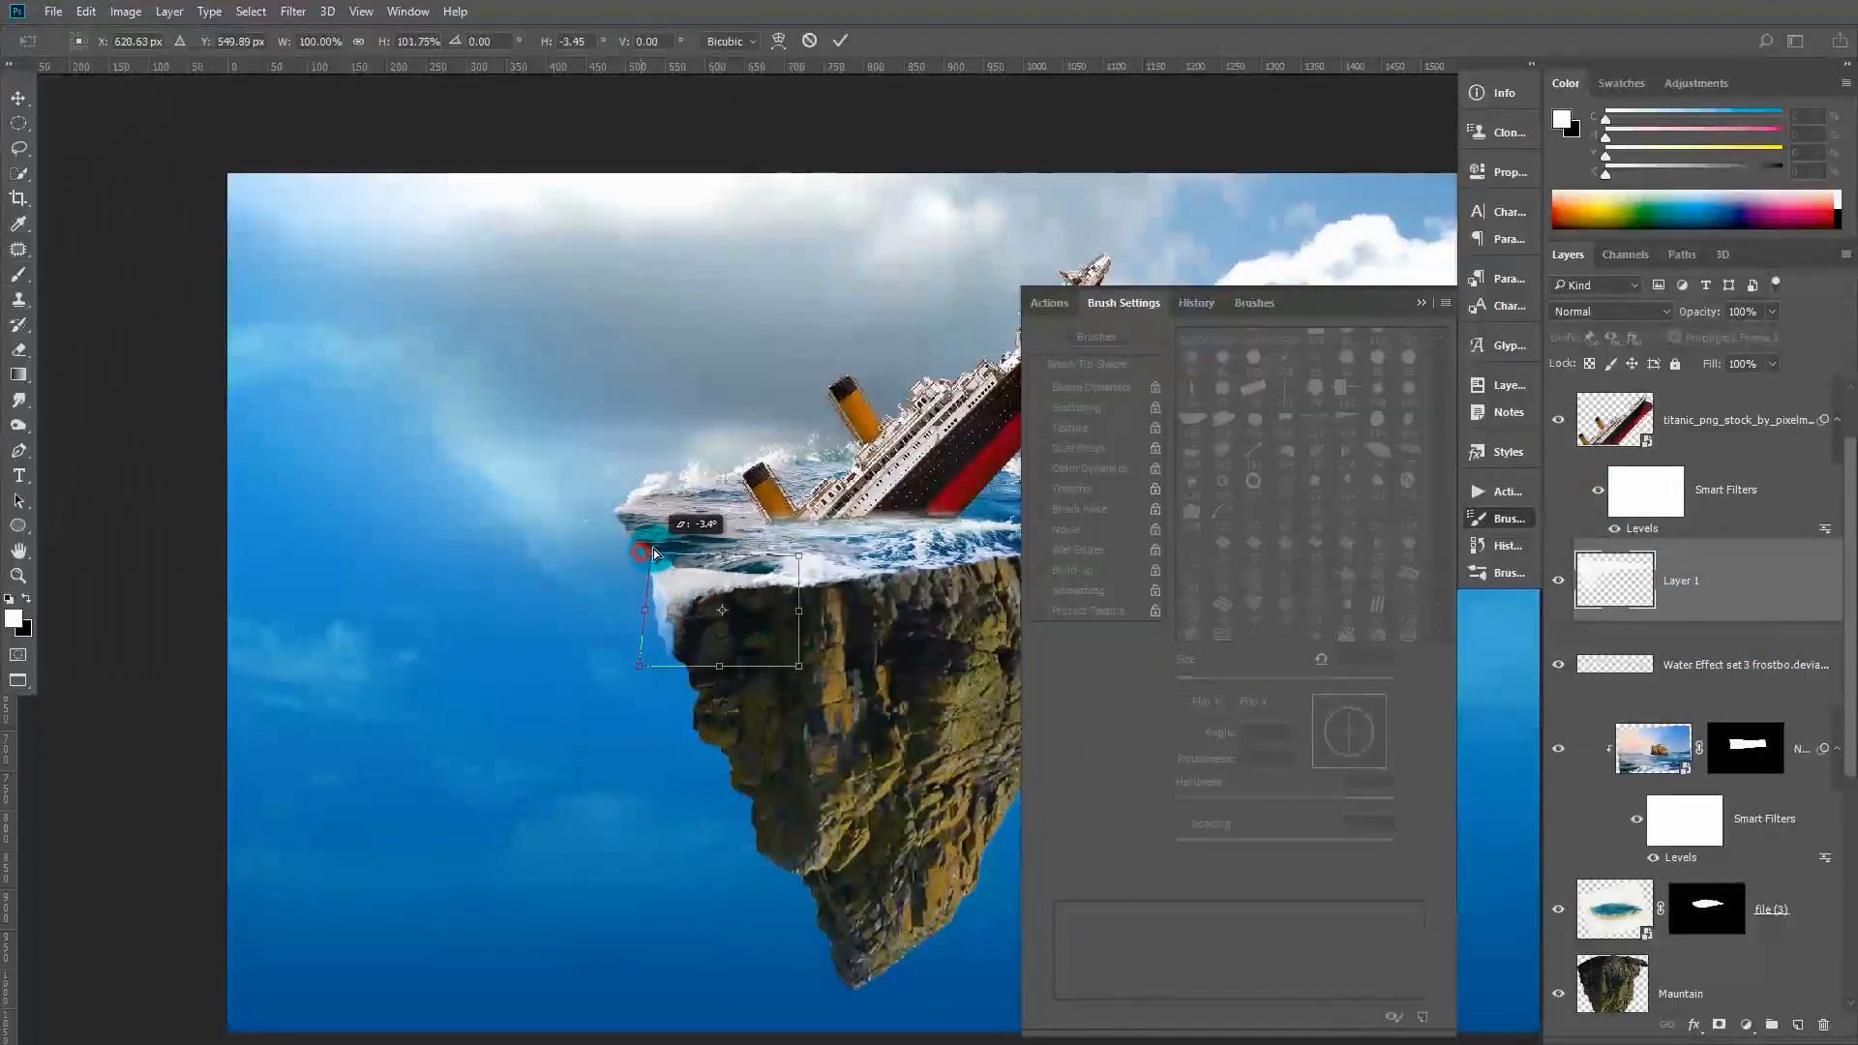
pyautogui.press('Return')
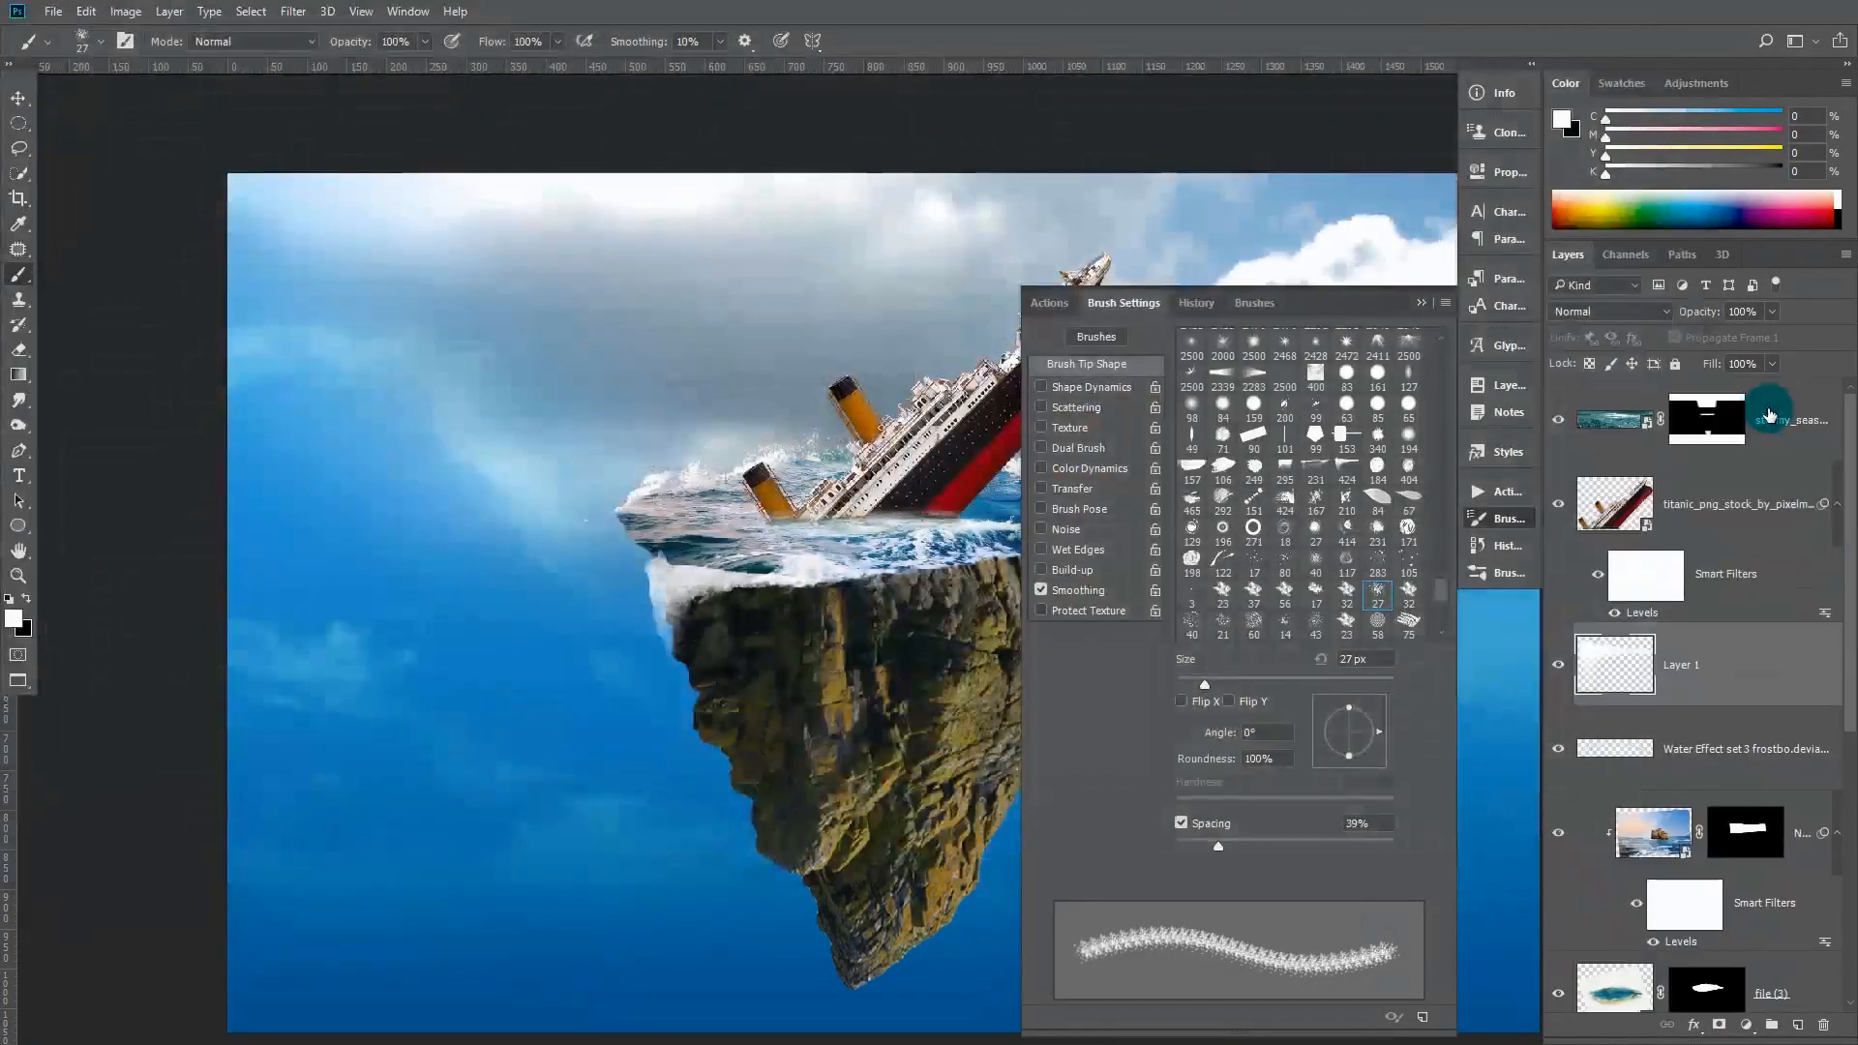
# Place the png_water_splashes image as an embedded layer above the stormy sea layer and move it up toward the sea's front edge
pyautogui.click(53, 11)
pyautogui.click(83, 368)
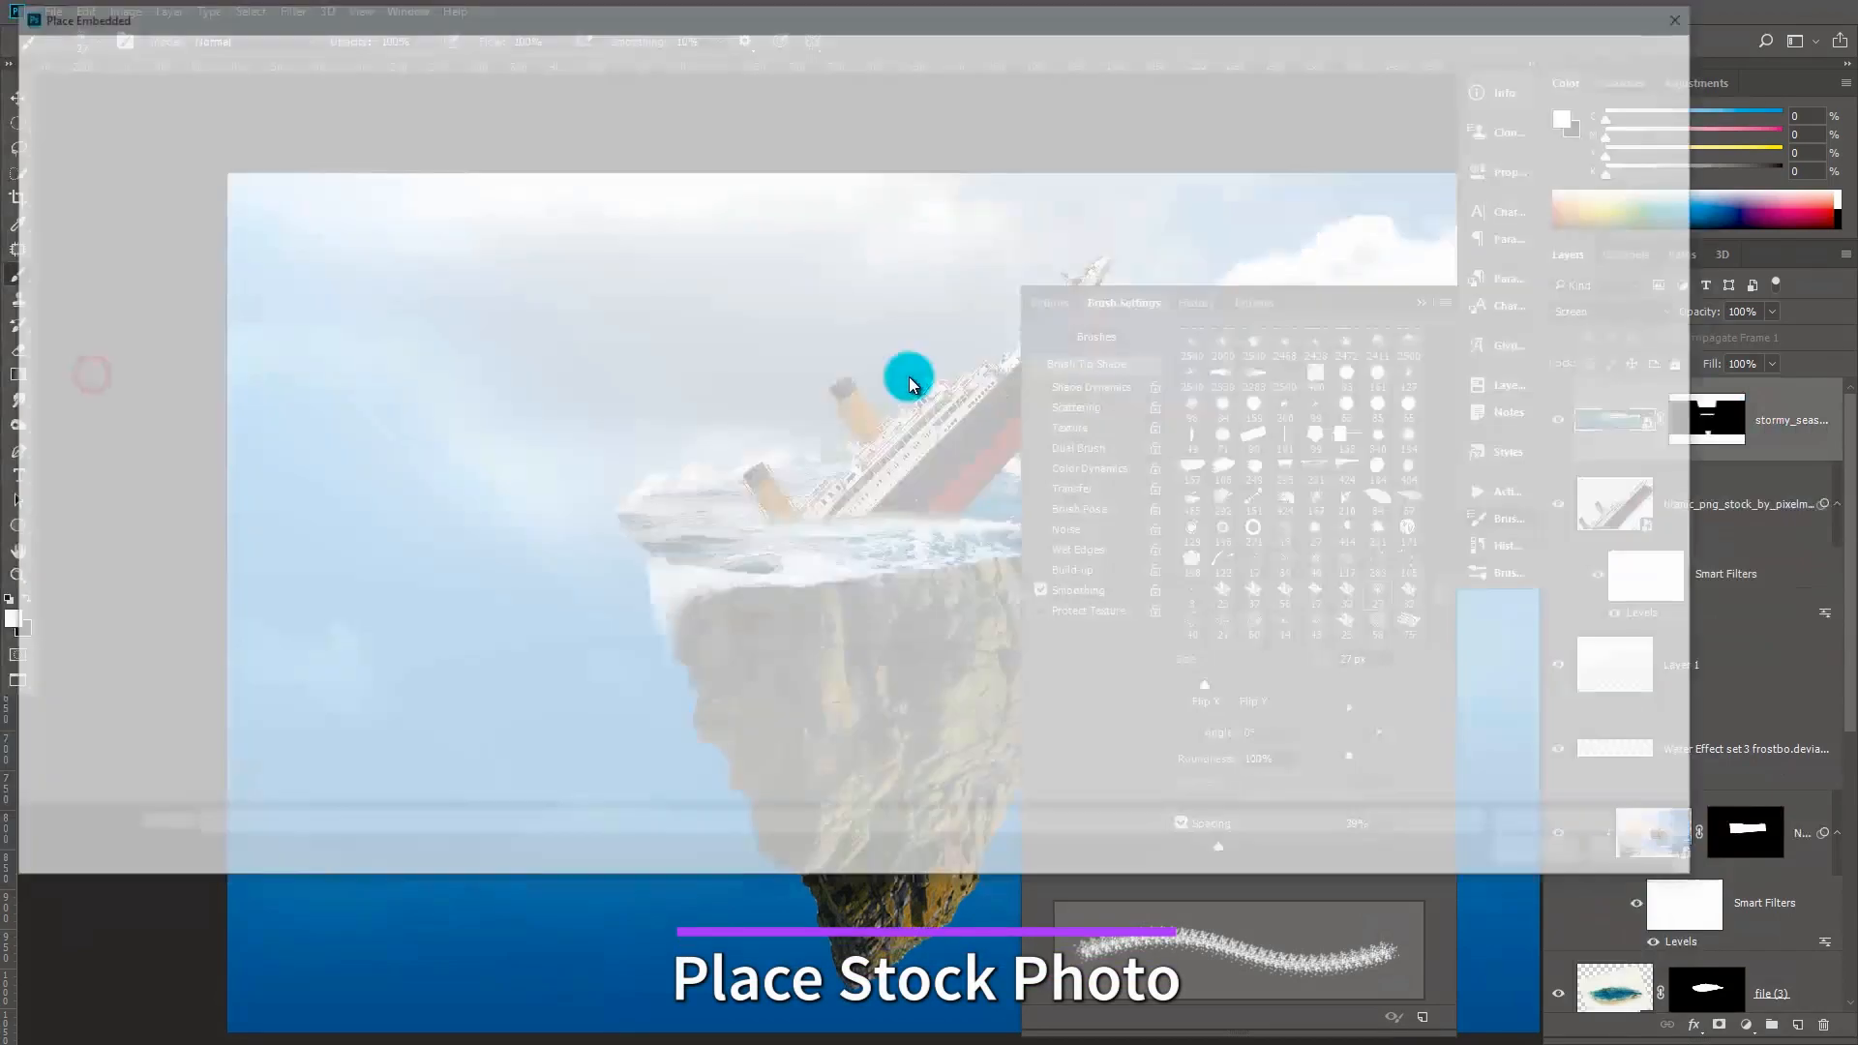
pyautogui.doubleClick(884, 579)
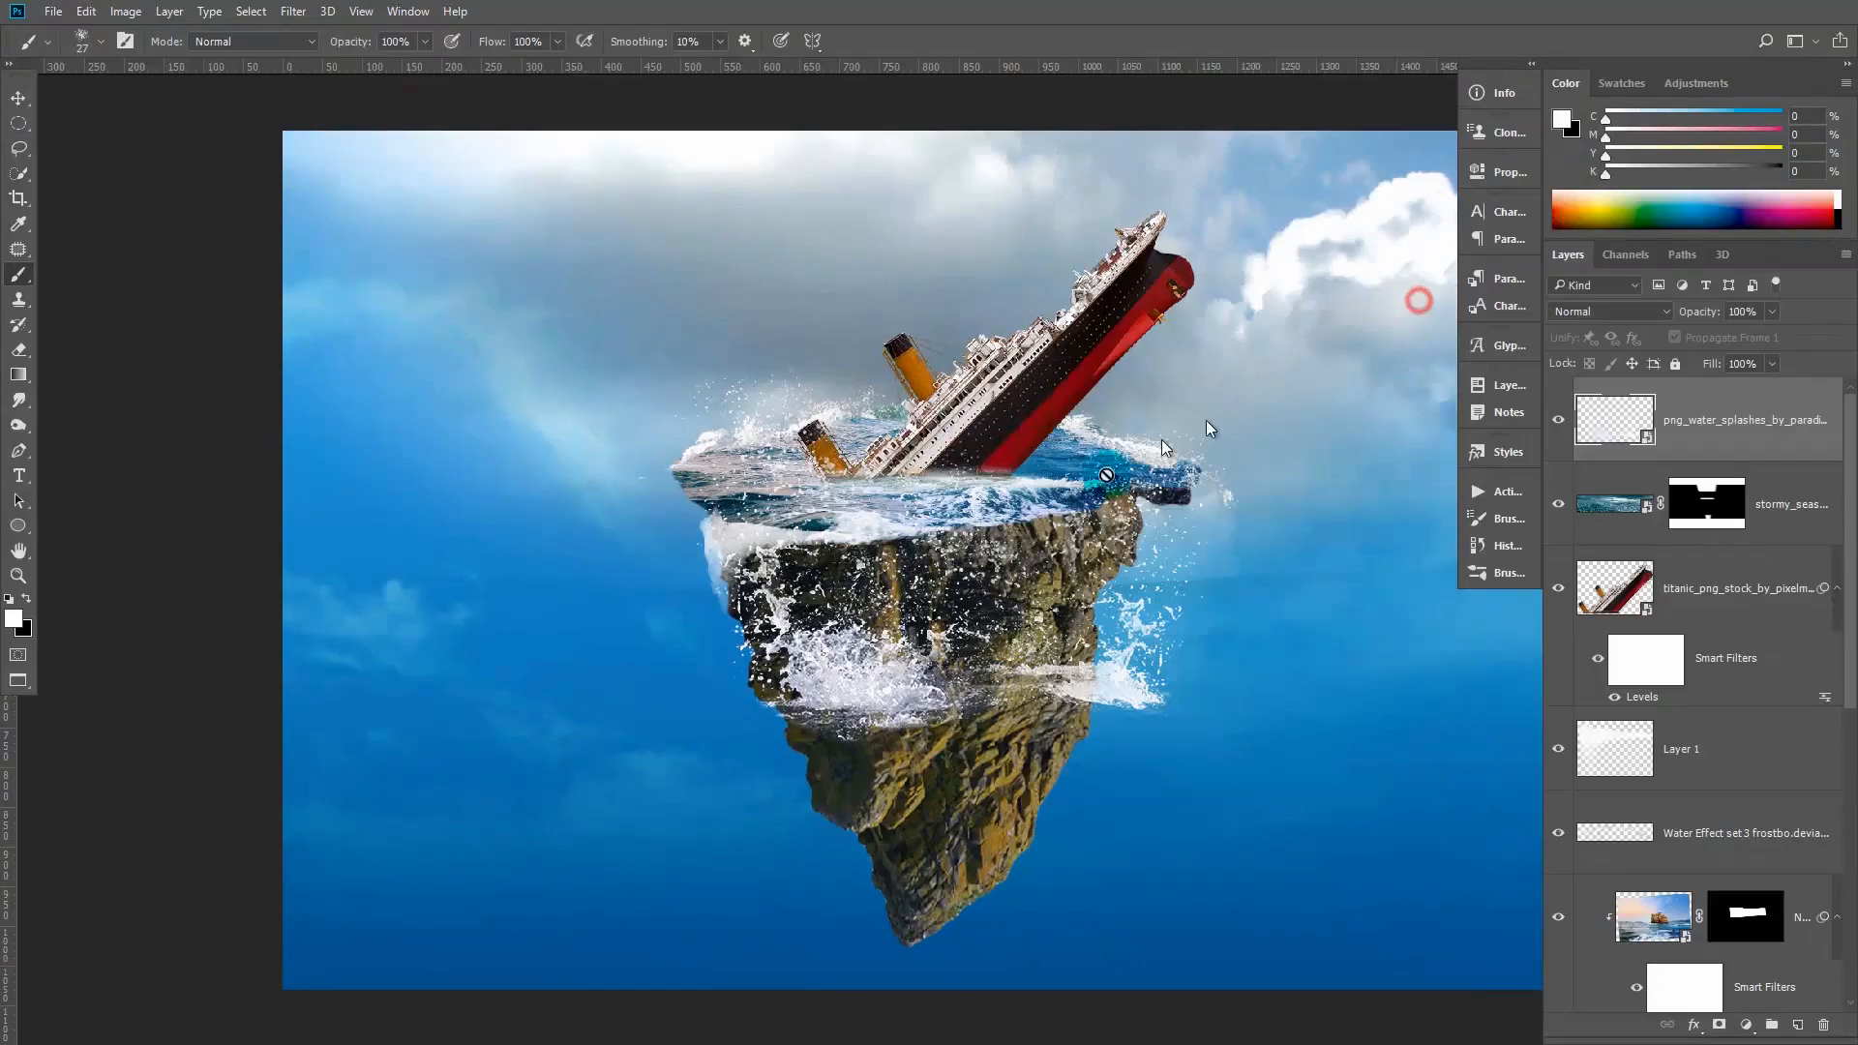
pyautogui.moveTo(900, 676); pyautogui.dragTo(896, 531)
# Scale the placed water splashes down and position them over the front edge of the sea below the ship's hull
pyautogui.hotkey('ctrl', 't')
pyautogui.moveTo(1296, 129); pyautogui.dragTo(1094, 286)
pyautogui.moveTo(940, 454); pyautogui.dragTo(856, 537)
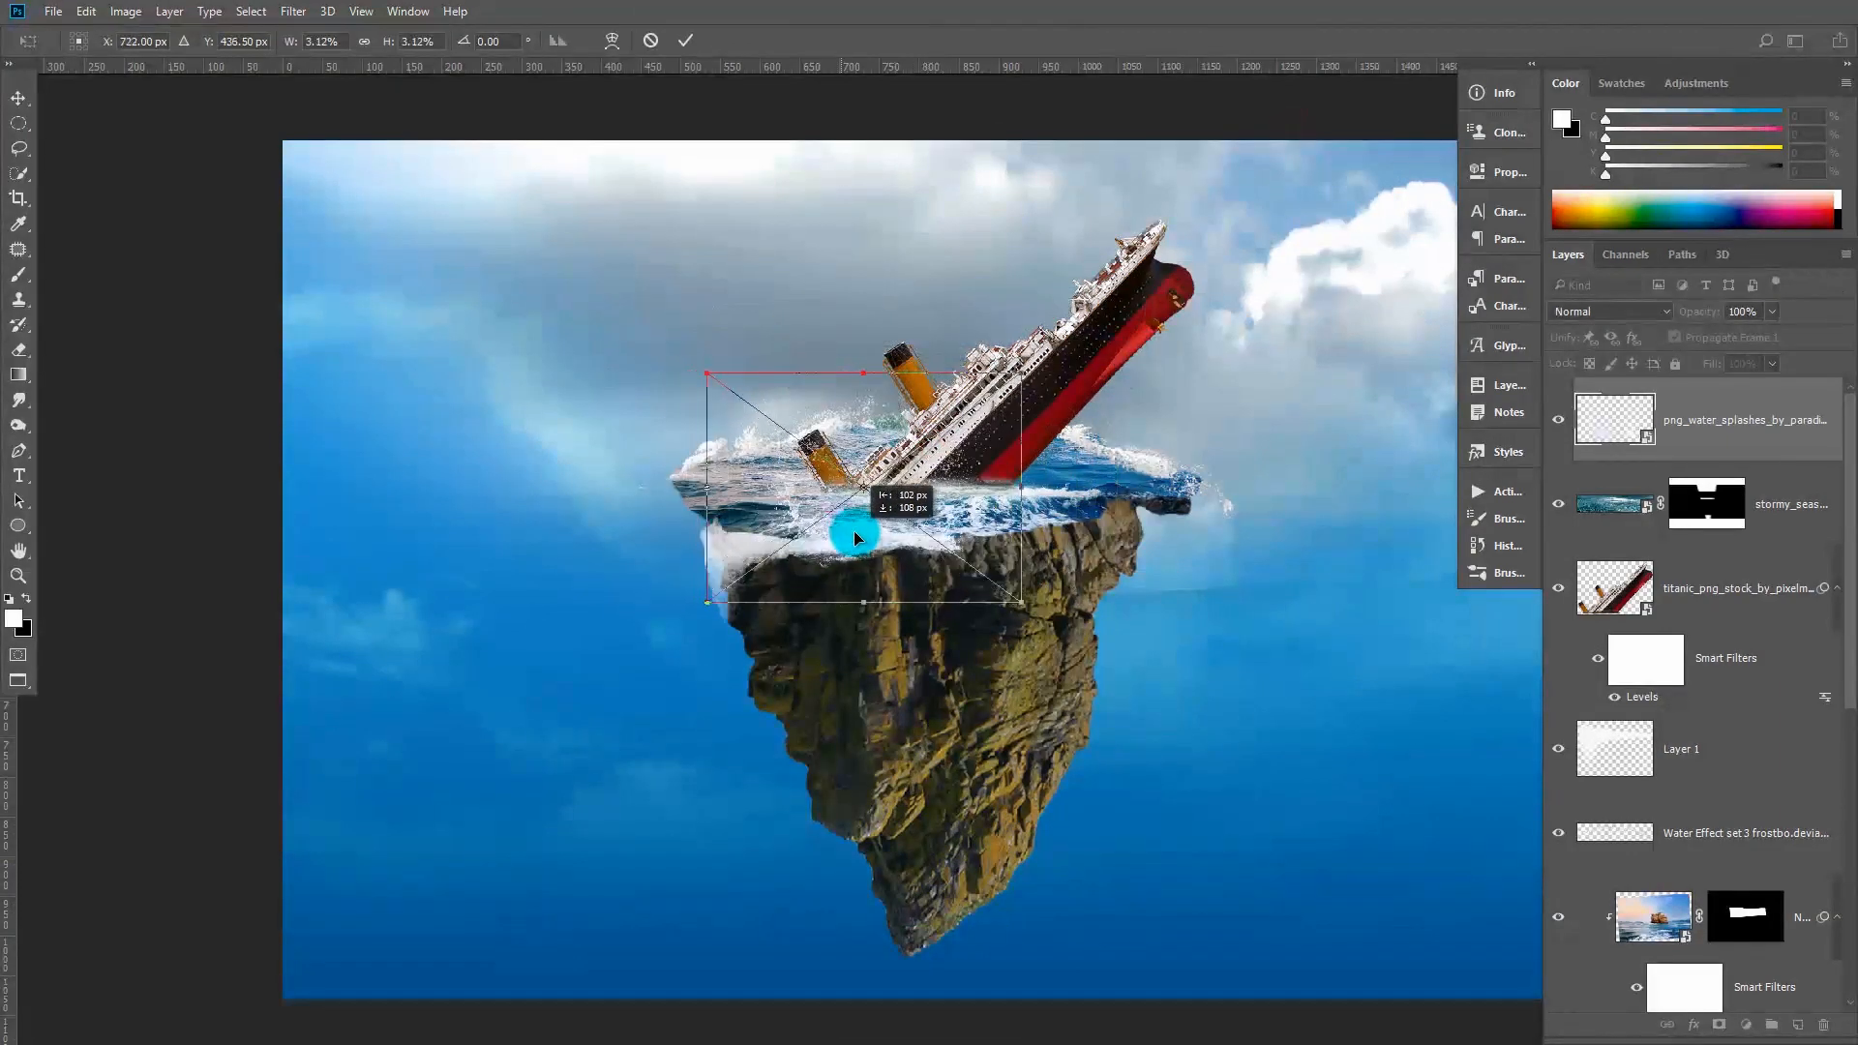
pyautogui.scroll(5, 982, 576)
pyautogui.moveTo(677, 395); pyautogui.dragTo(1297, 682)
pyautogui.press('Return')
# Scale, rotate and distort the copied water splash, and move it along the front-left edge of the sea
pyautogui.hotkey('ctrl', '-')
pyautogui.hotkey('ctrl', '-')
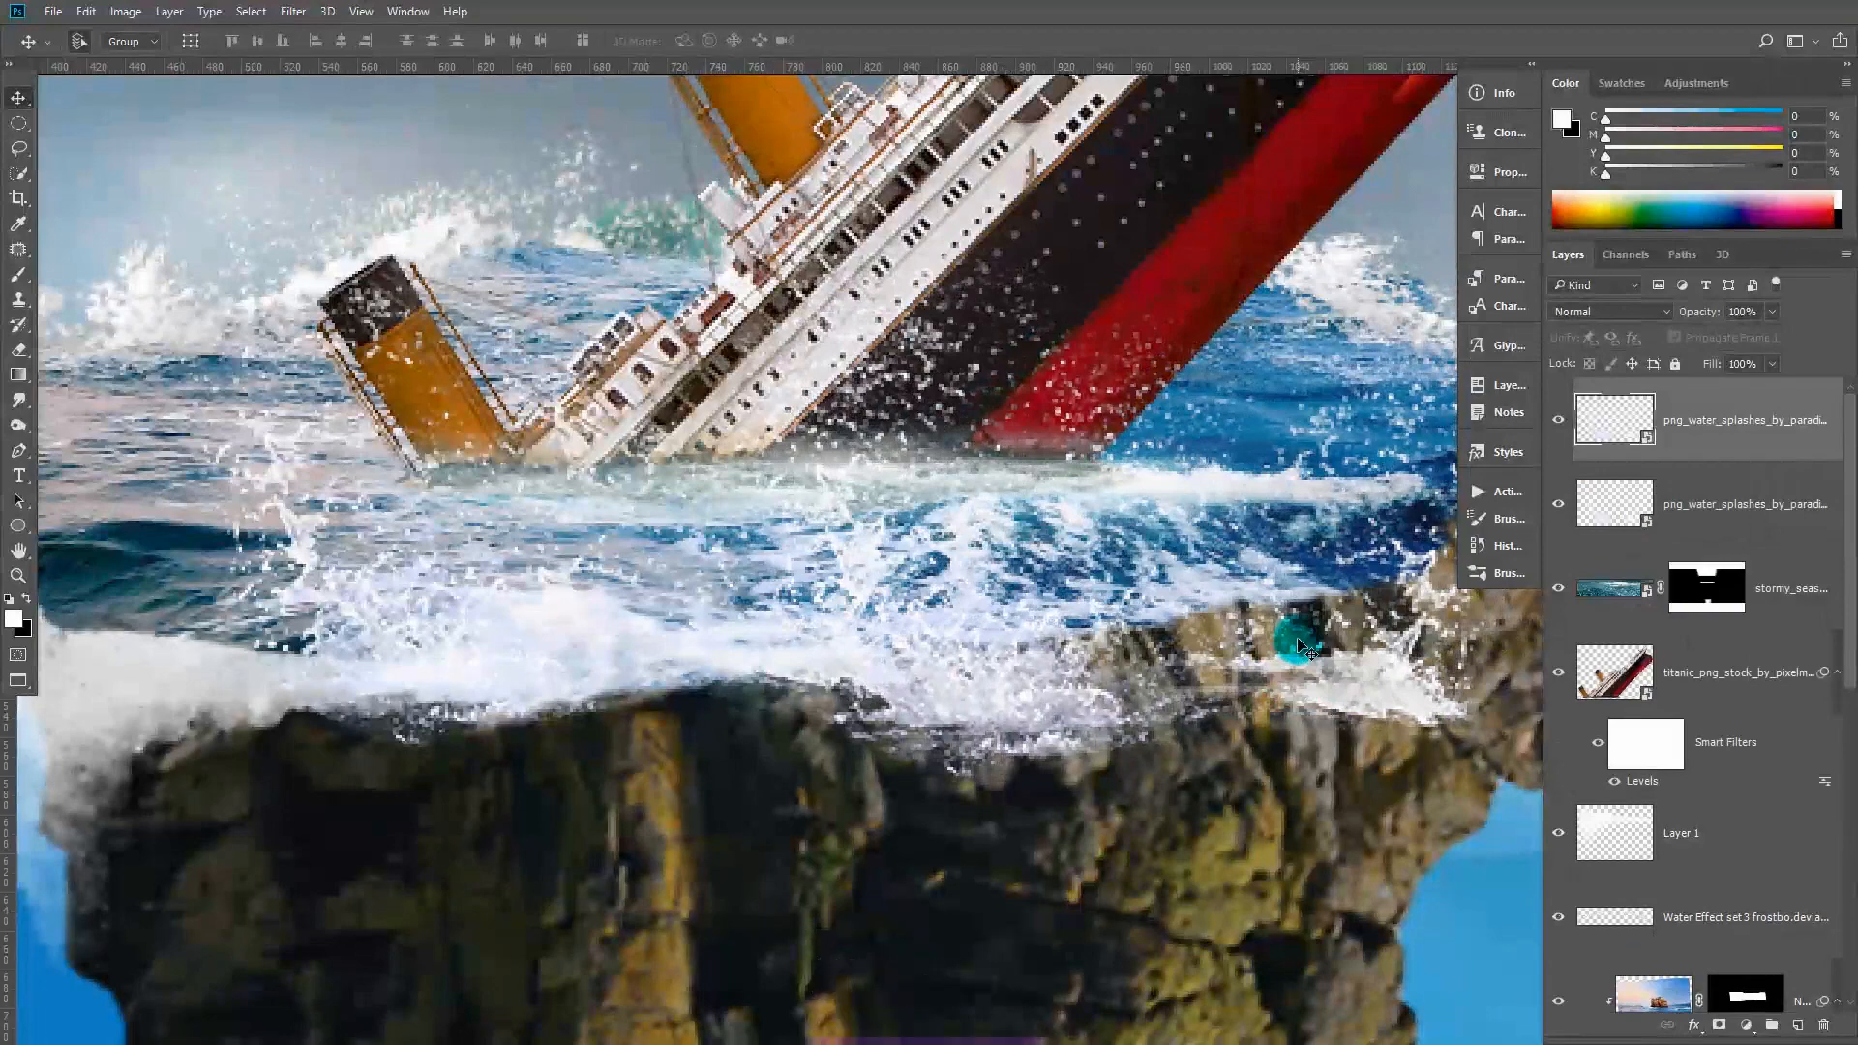
pyautogui.hotkey('ctrl', '-')
pyautogui.hotkey('ctrl', 't')
pyautogui.moveTo(655, 222); pyautogui.dragTo(850, 446)
pyautogui.moveTo(1049, 601); pyautogui.dragTo(1288, 560)
pyautogui.moveTo(1266, 474); pyautogui.dragTo(1018, 601)
pyautogui.moveTo(1146, 662); pyautogui.dragTo(1154, 650)
pyautogui.moveTo(1299, 809); pyautogui.dragTo(1337, 776)
pyautogui.moveTo(1040, 673); pyautogui.dragTo(877, 682)
pyautogui.press('Return')
pyautogui.moveTo(710, 631); pyautogui.dragTo(759, 605)
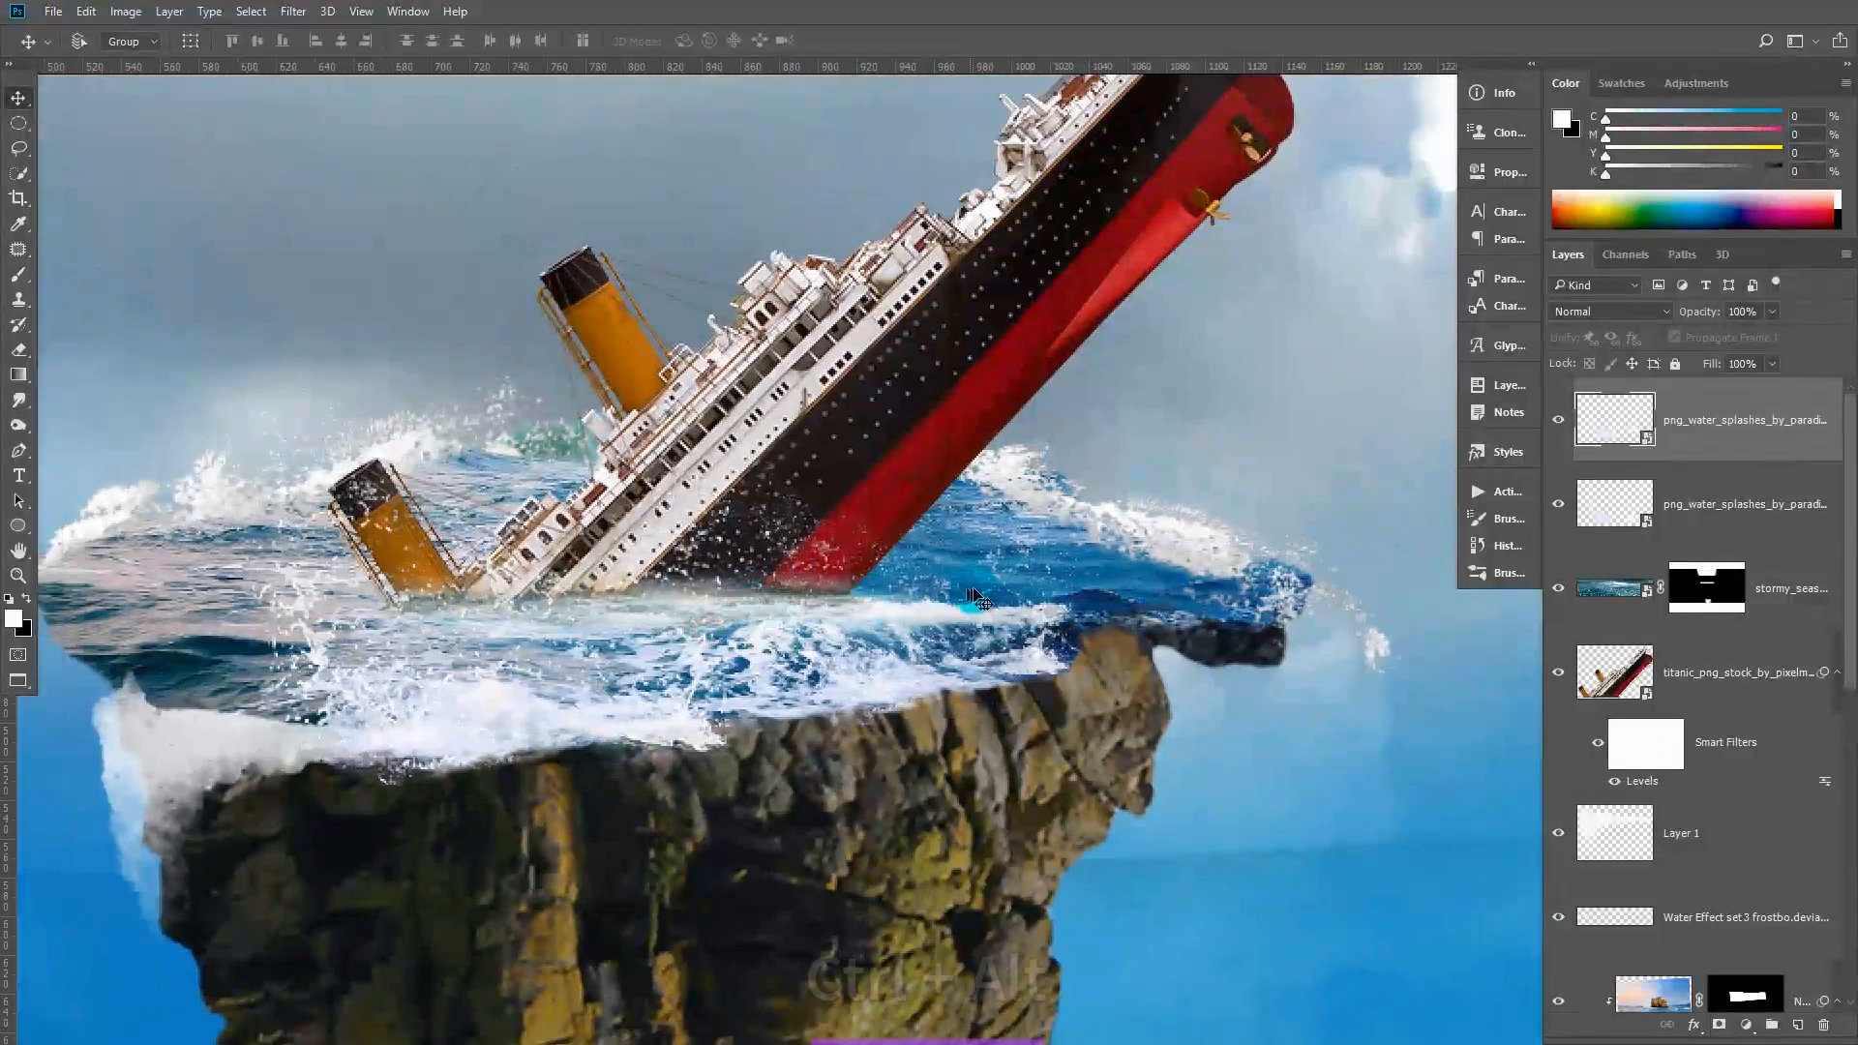
# Turn a copy of the Water Effect splash upside down, fit it along the sea's front edge and narrow it to about 85% width
pyautogui.moveTo(1049, 497); pyautogui.dragTo(1066, 553)
pyautogui.hotkey('ctrl', 't')
pyautogui.moveTo(767, 207); pyautogui.dragTo(640, 812)
pyautogui.moveTo(1205, 625); pyautogui.dragTo(1081, 634)
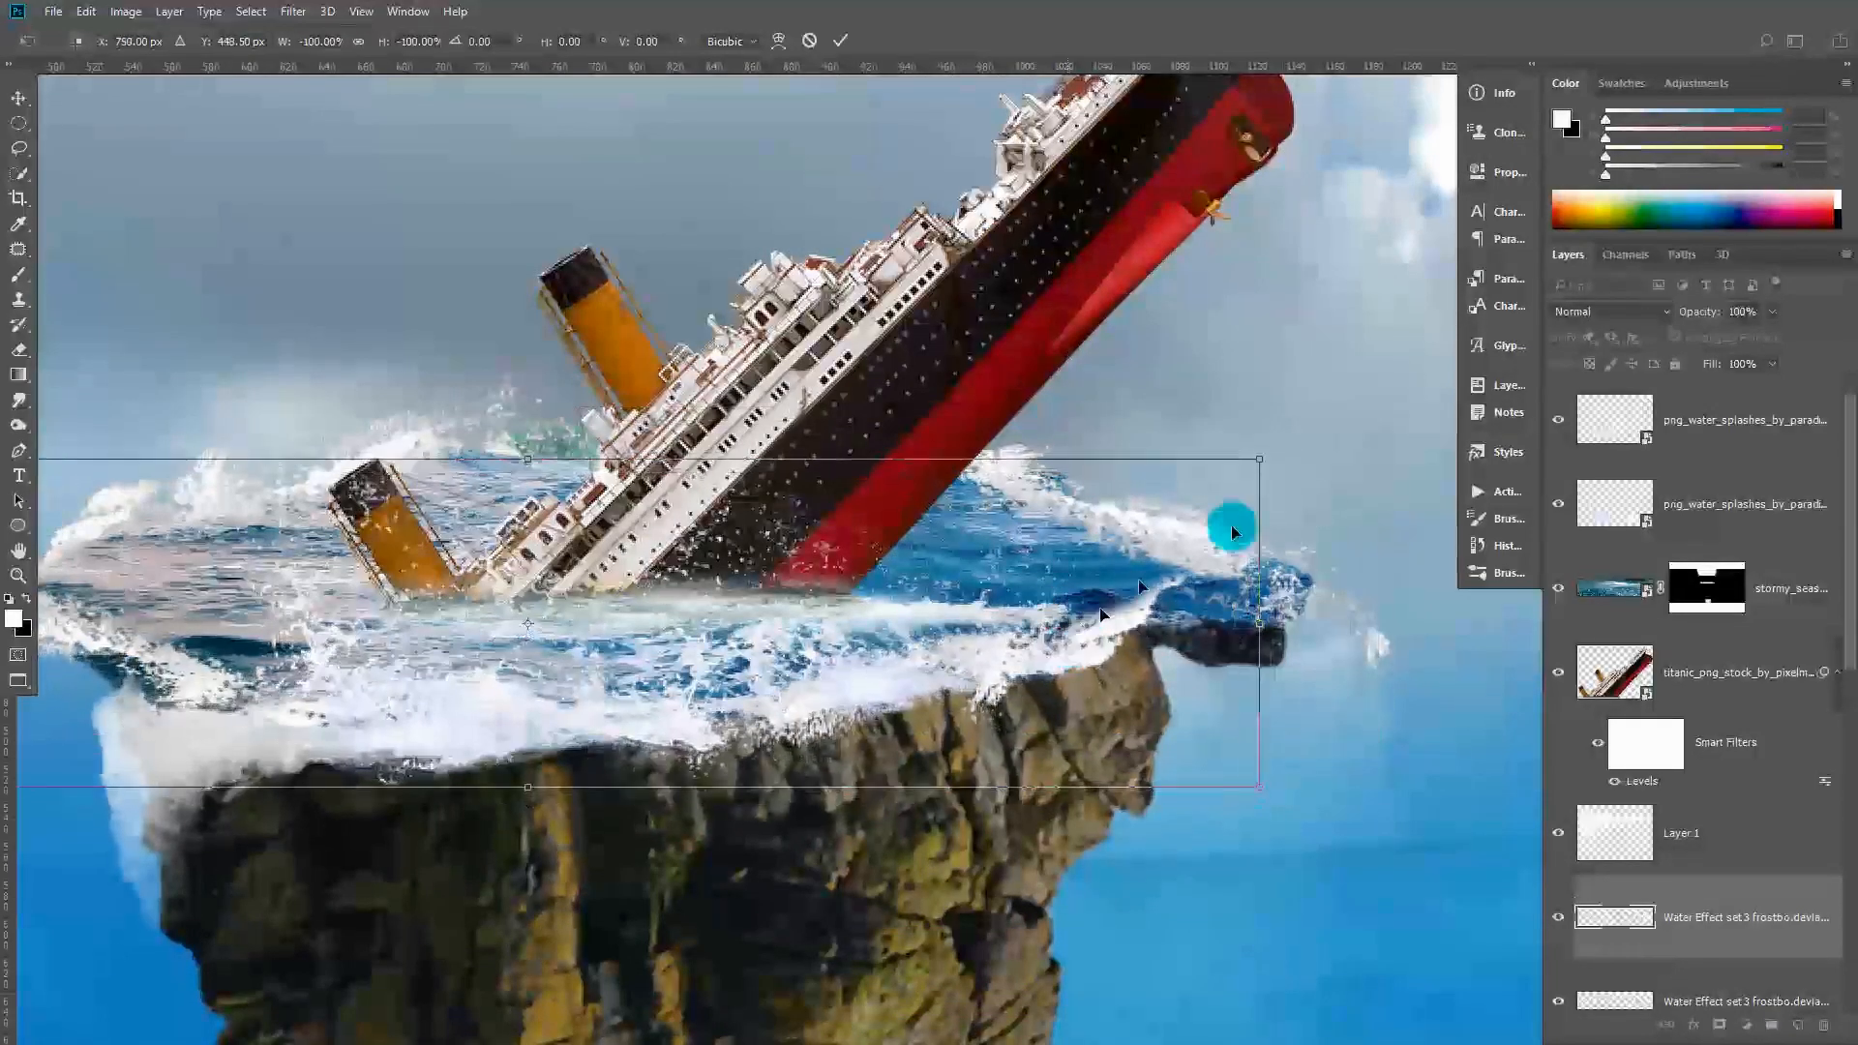
pyautogui.moveTo(305, 647); pyautogui.dragTo(588, 635)
pyautogui.moveTo(77, 465); pyautogui.dragTo(294, 551)
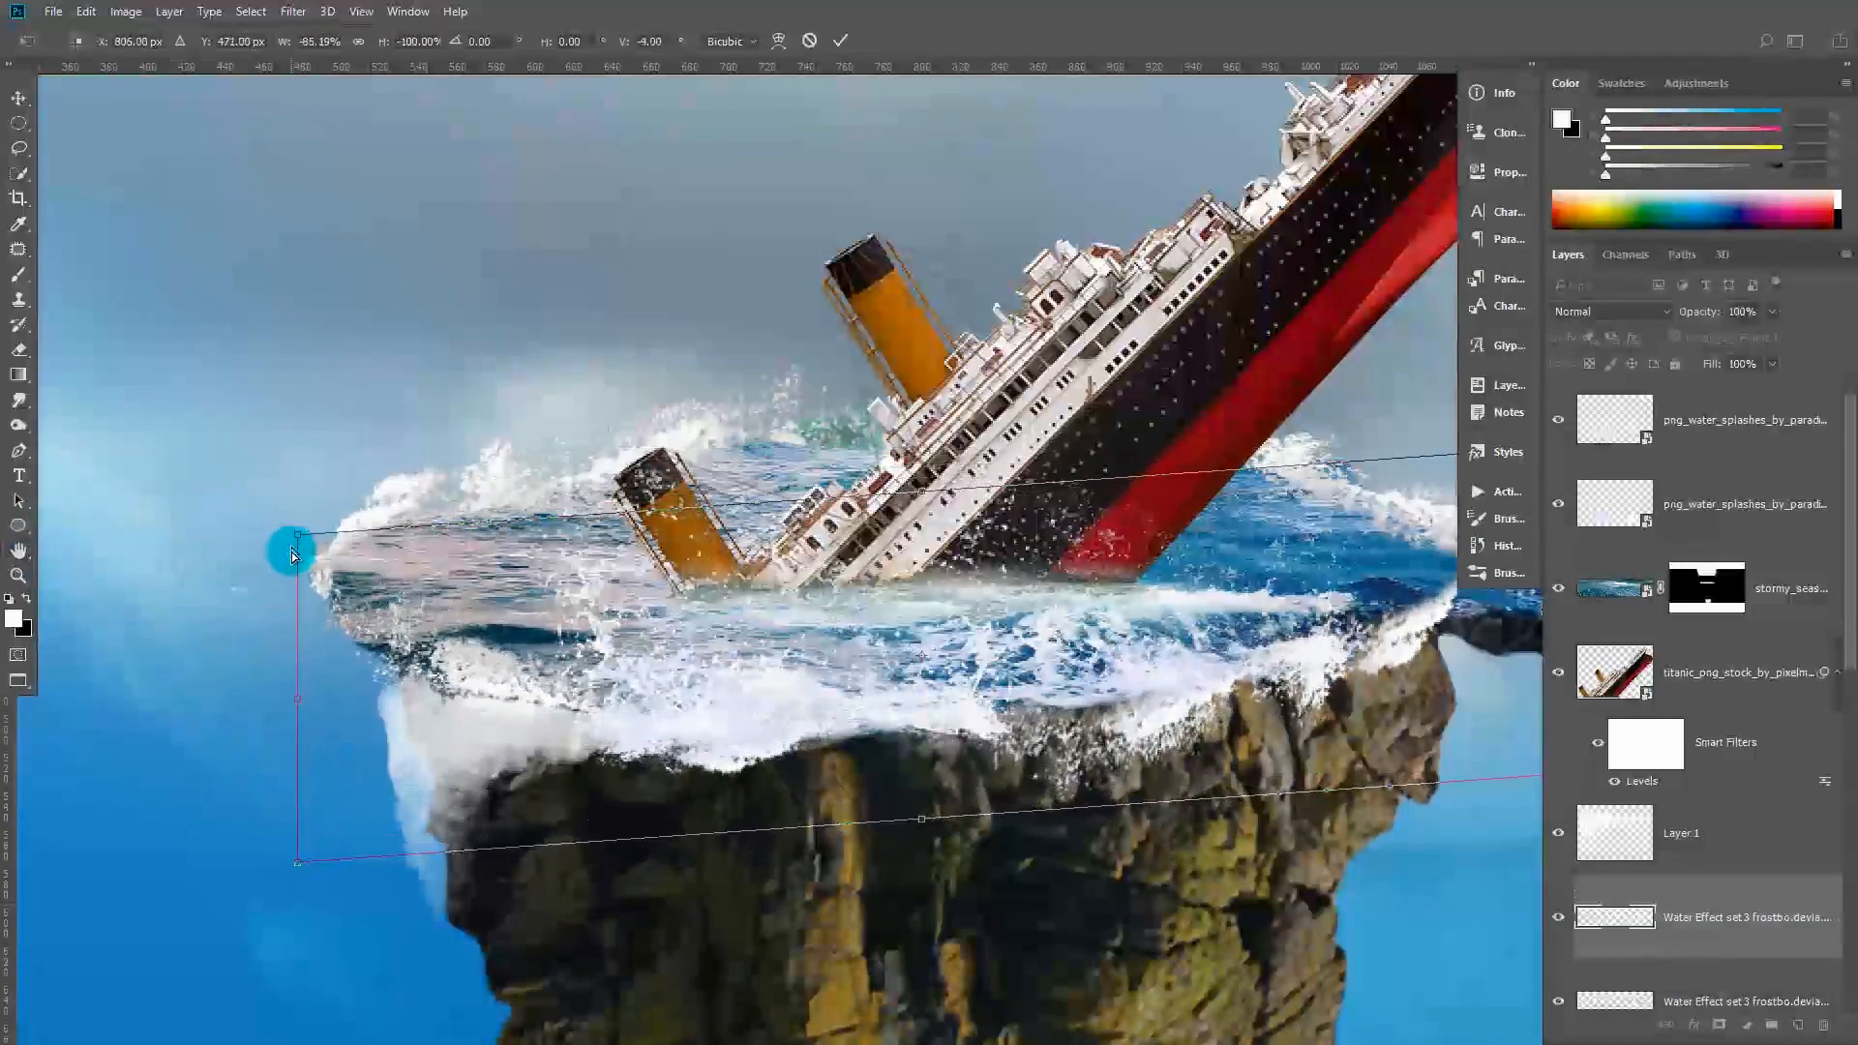
# Distort the corners of the flipped water splash so it hugs the cliff's front rim from end to end
pyautogui.scroll(-1, 1055, 770)
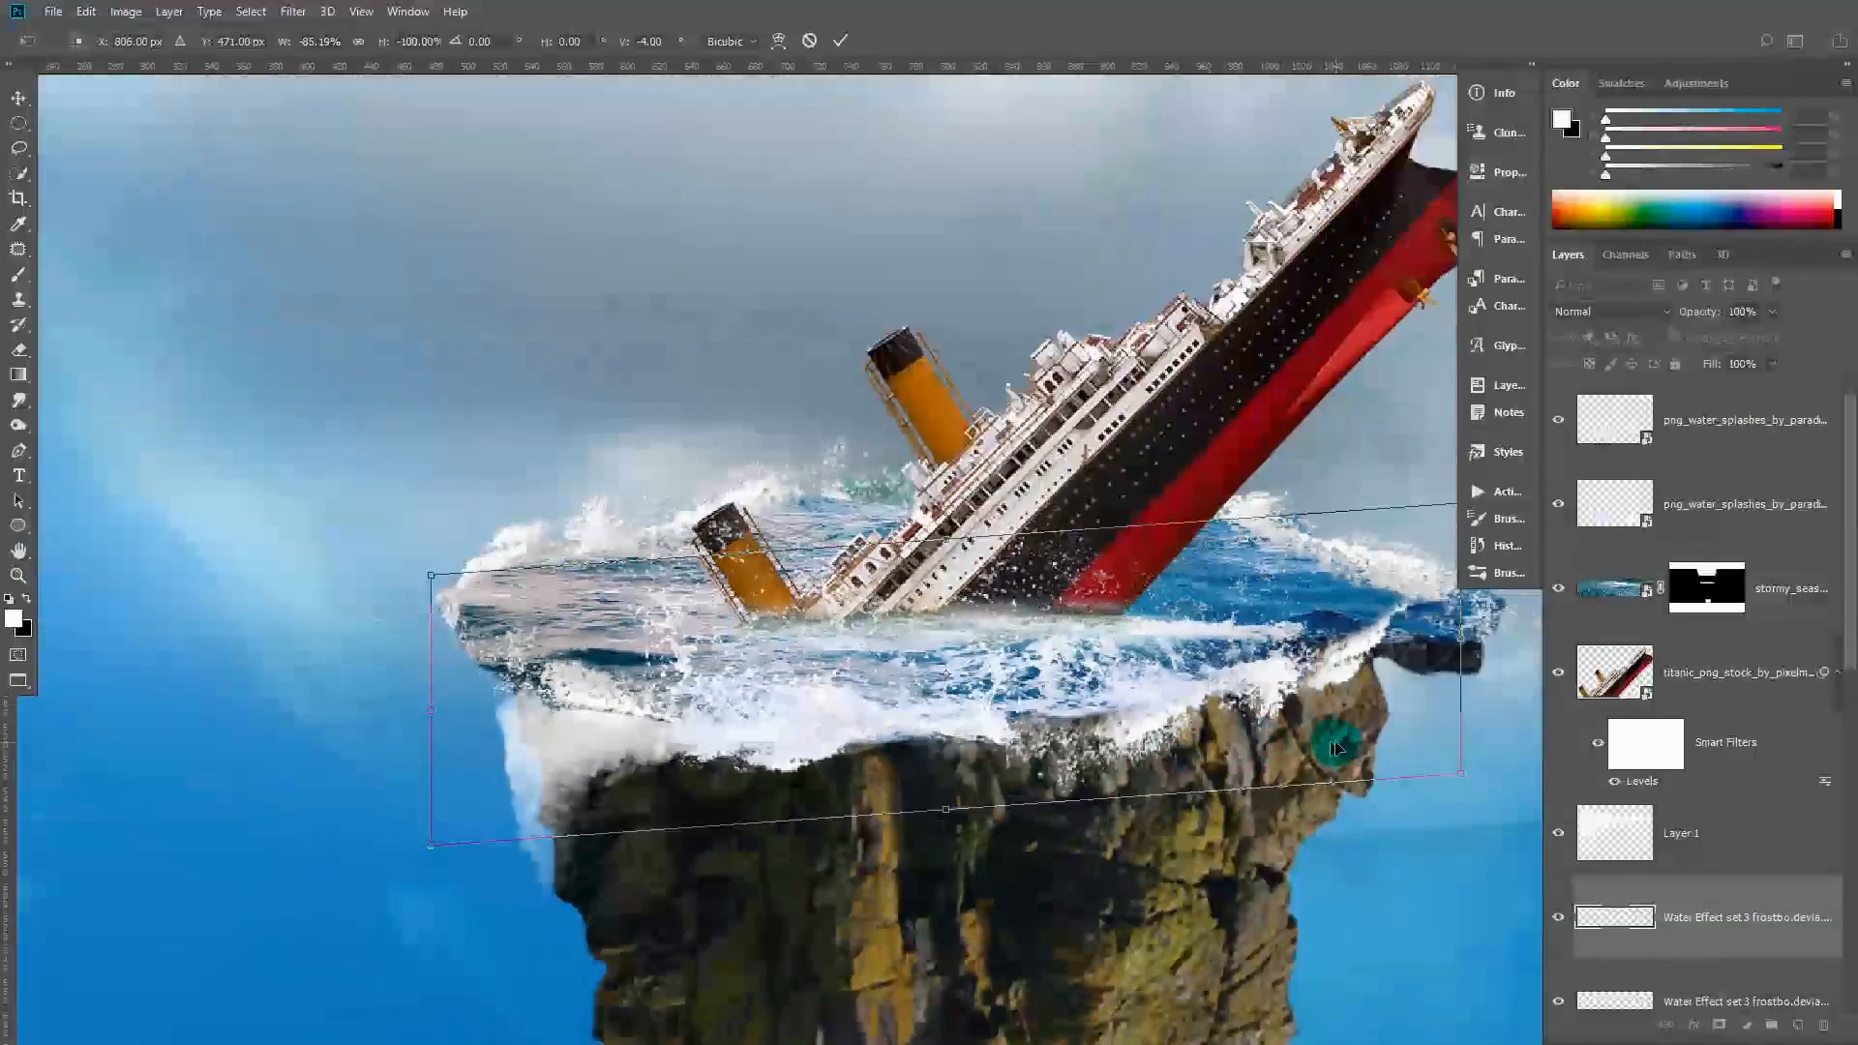
pyautogui.moveTo(1358, 663); pyautogui.dragTo(1340, 654)
pyautogui.moveTo(1435, 527); pyautogui.dragTo(1384, 553)
pyautogui.click(810, 41)
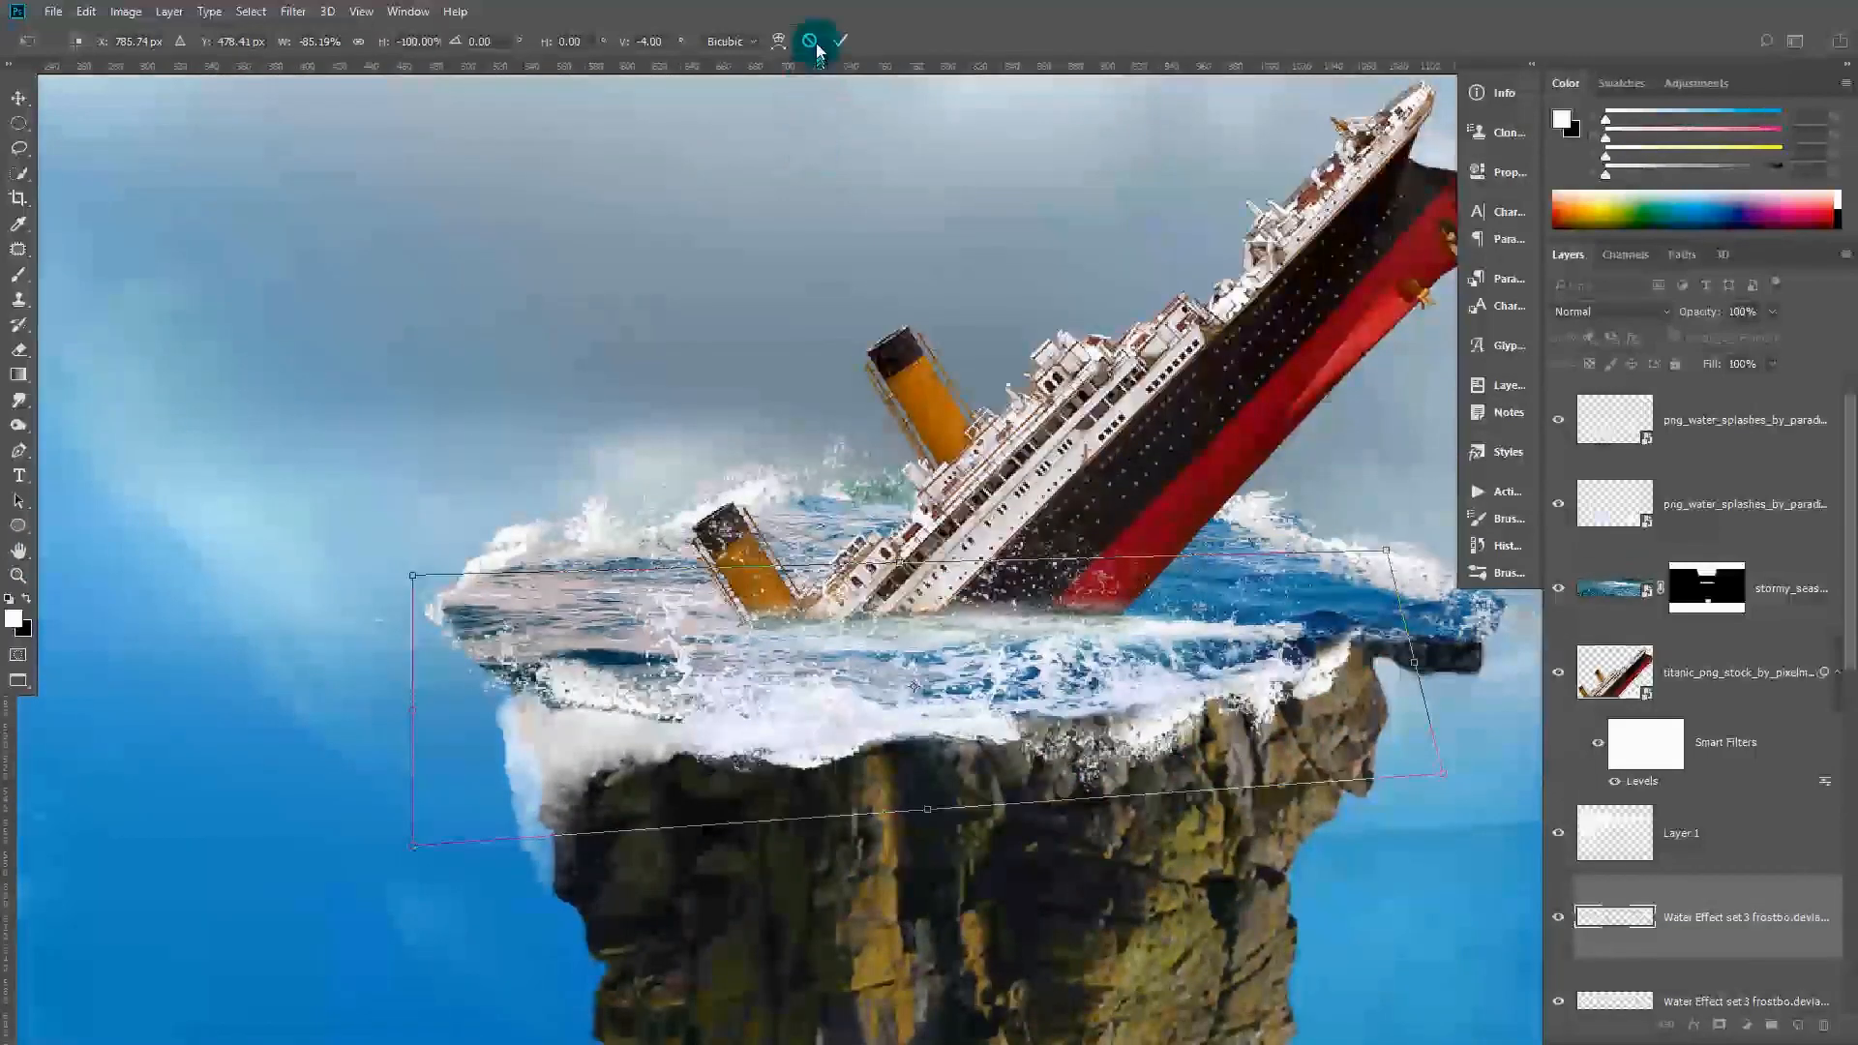
pyautogui.moveTo(938, 824); pyautogui.dragTo(916, 777)
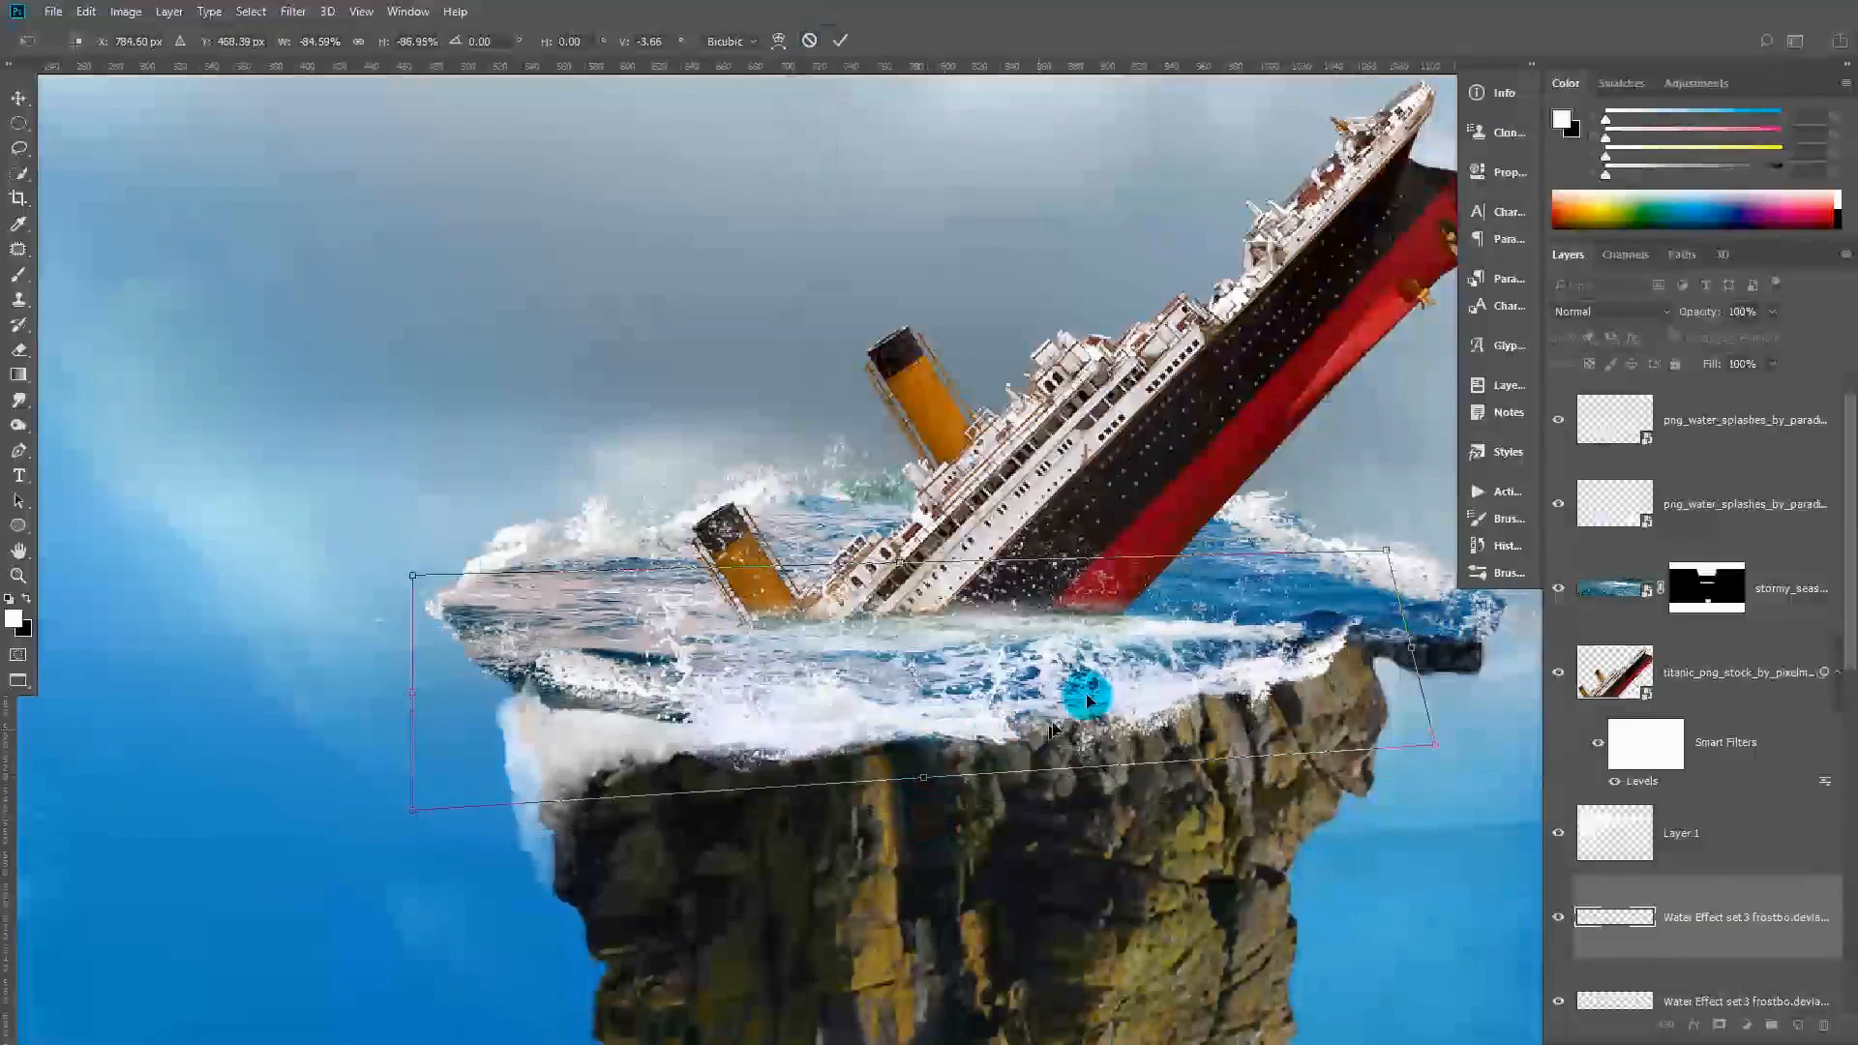
pyautogui.moveTo(414, 809); pyautogui.dragTo(314, 892)
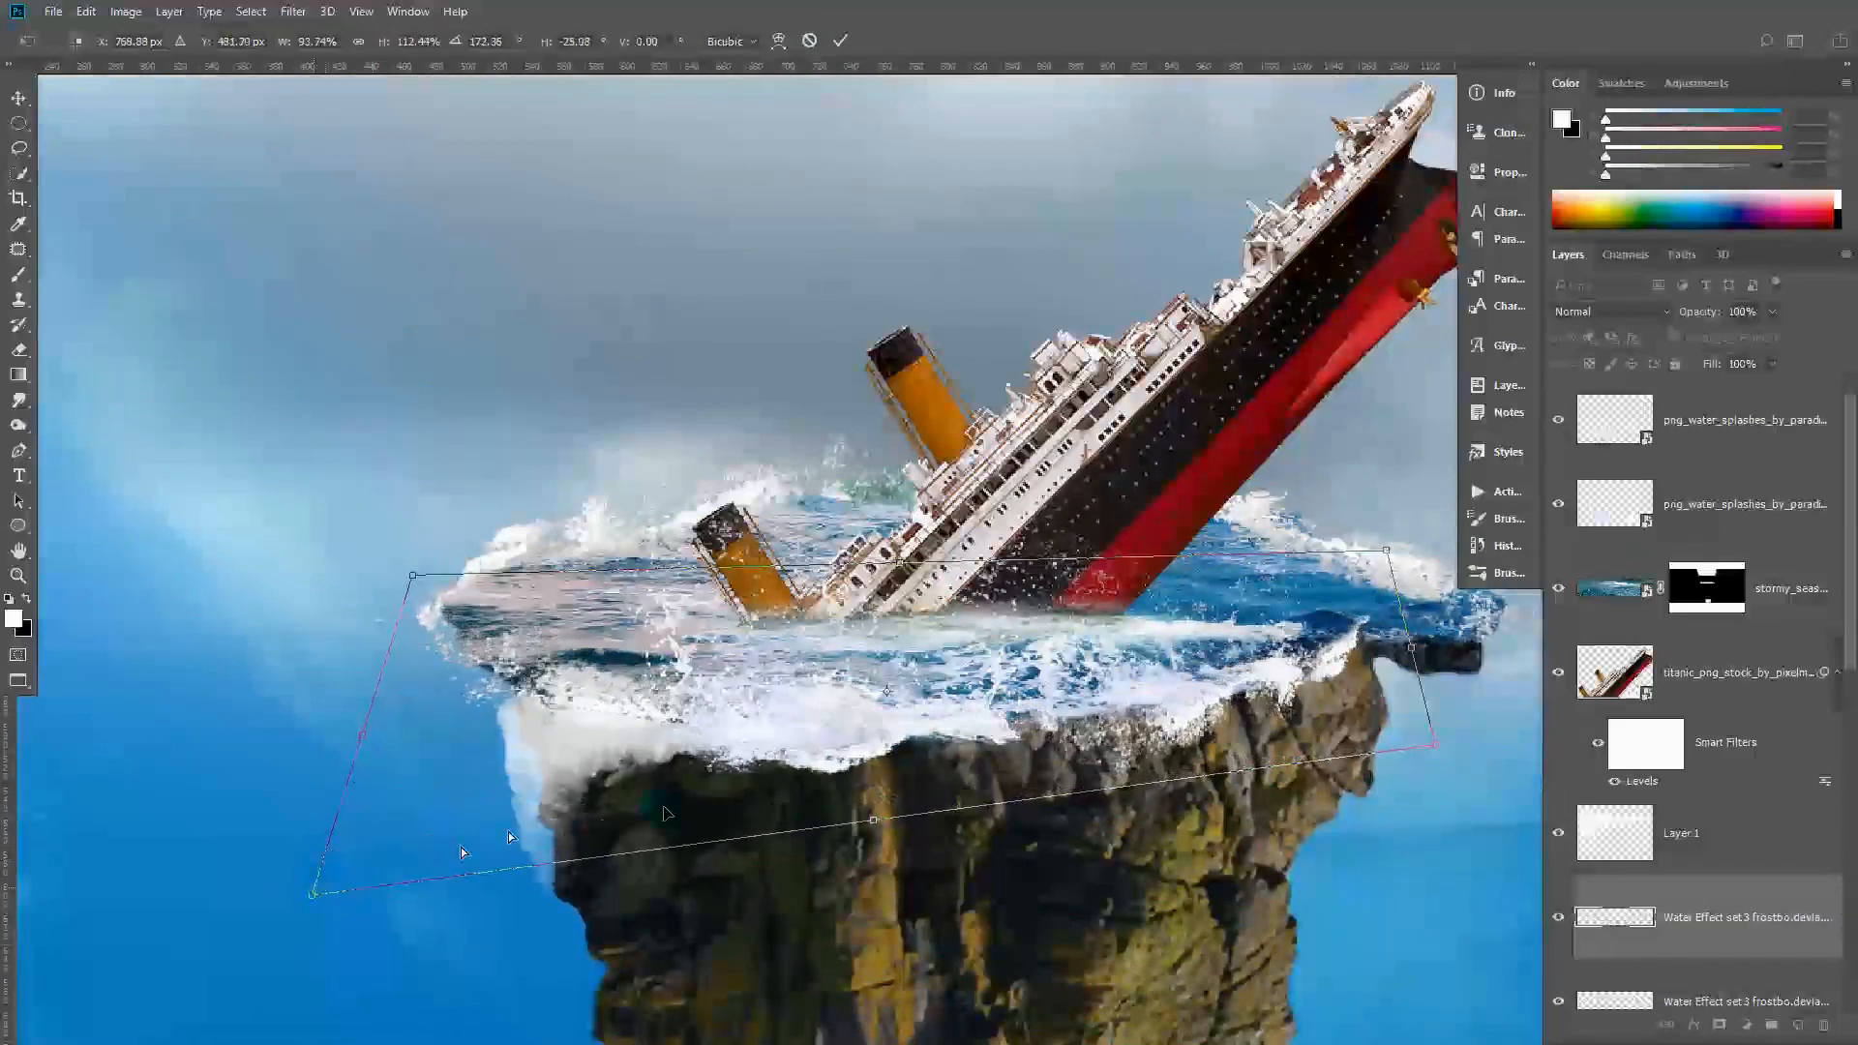
pyautogui.moveTo(429, 581); pyautogui.dragTo(441, 586)
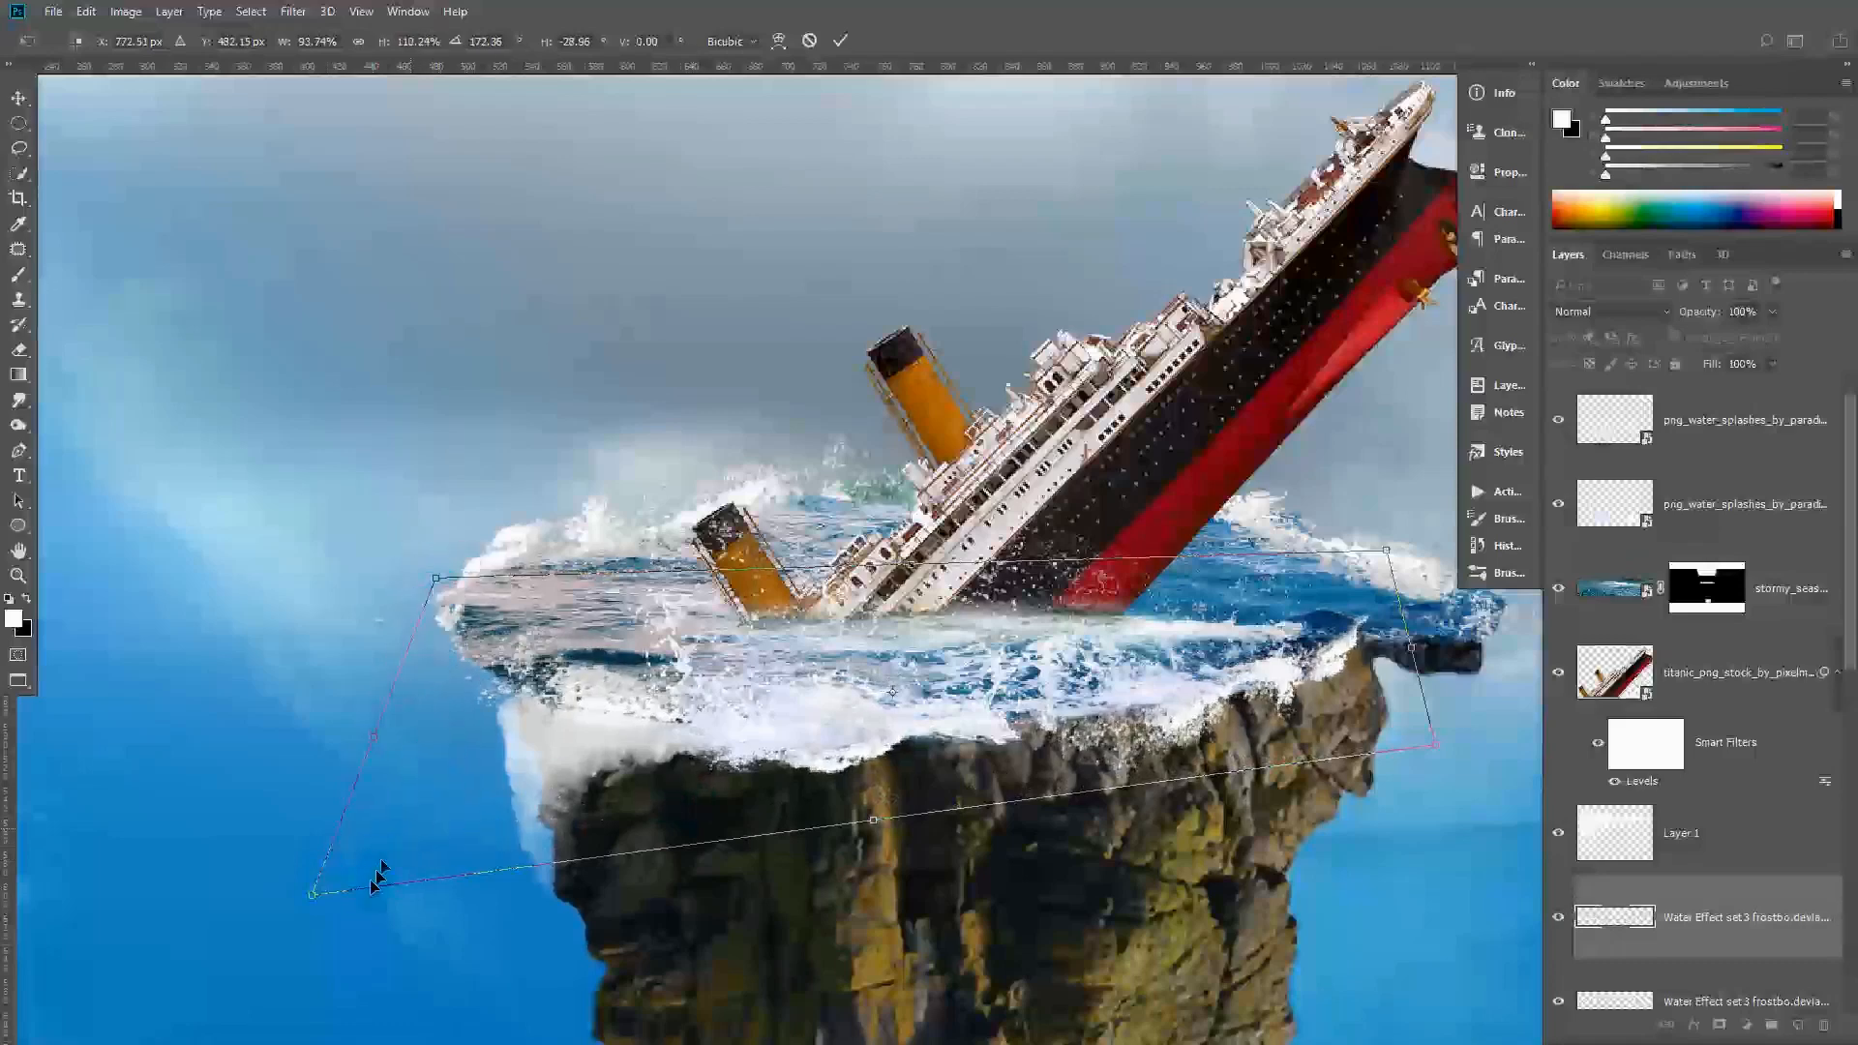
pyautogui.press('Return')
# Copy the stamped white water to the cliff's upper-right edge, flip the copy horizontally and fit it against the rim
pyautogui.moveTo(539, 774); pyautogui.dragTo(923, 675)
pyautogui.hotkey('ctrl', 'alt')
pyautogui.click(84, 13)
pyautogui.moveTo(142, 423)
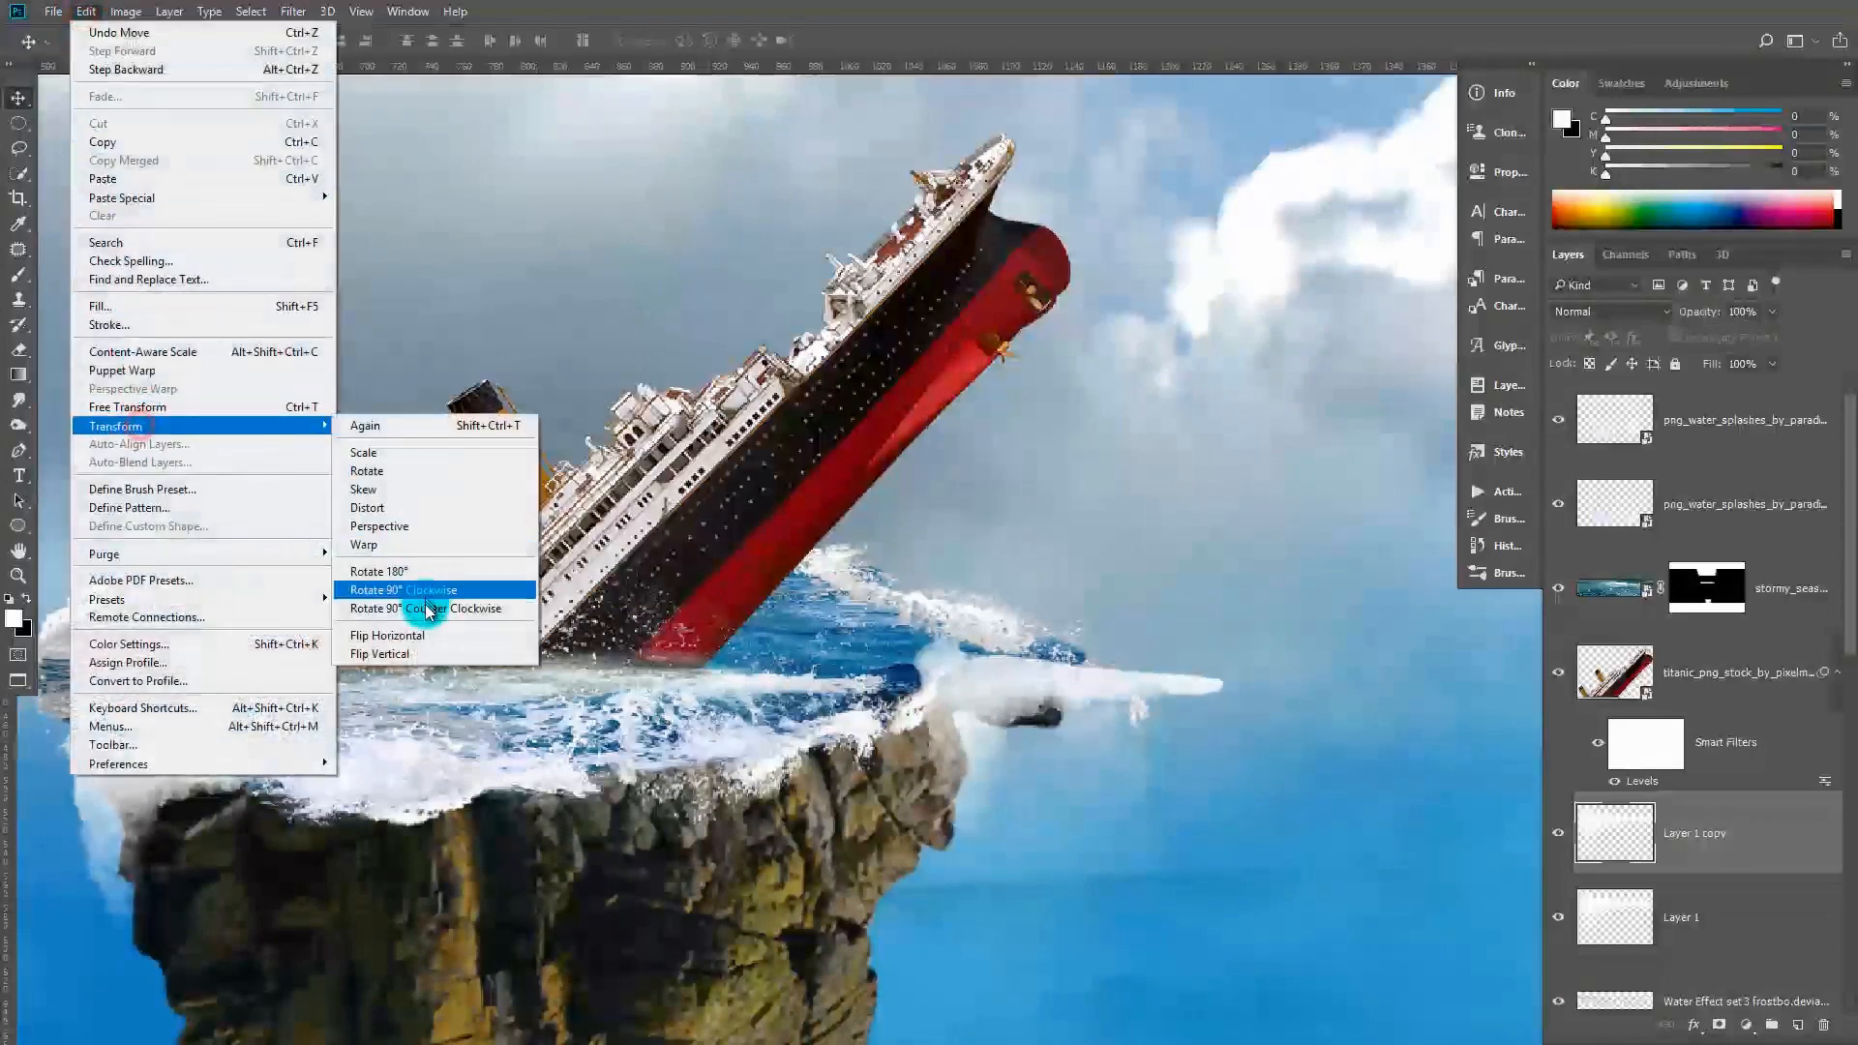
pyautogui.click(416, 636)
pyautogui.moveTo(1062, 686); pyautogui.dragTo(1020, 693)
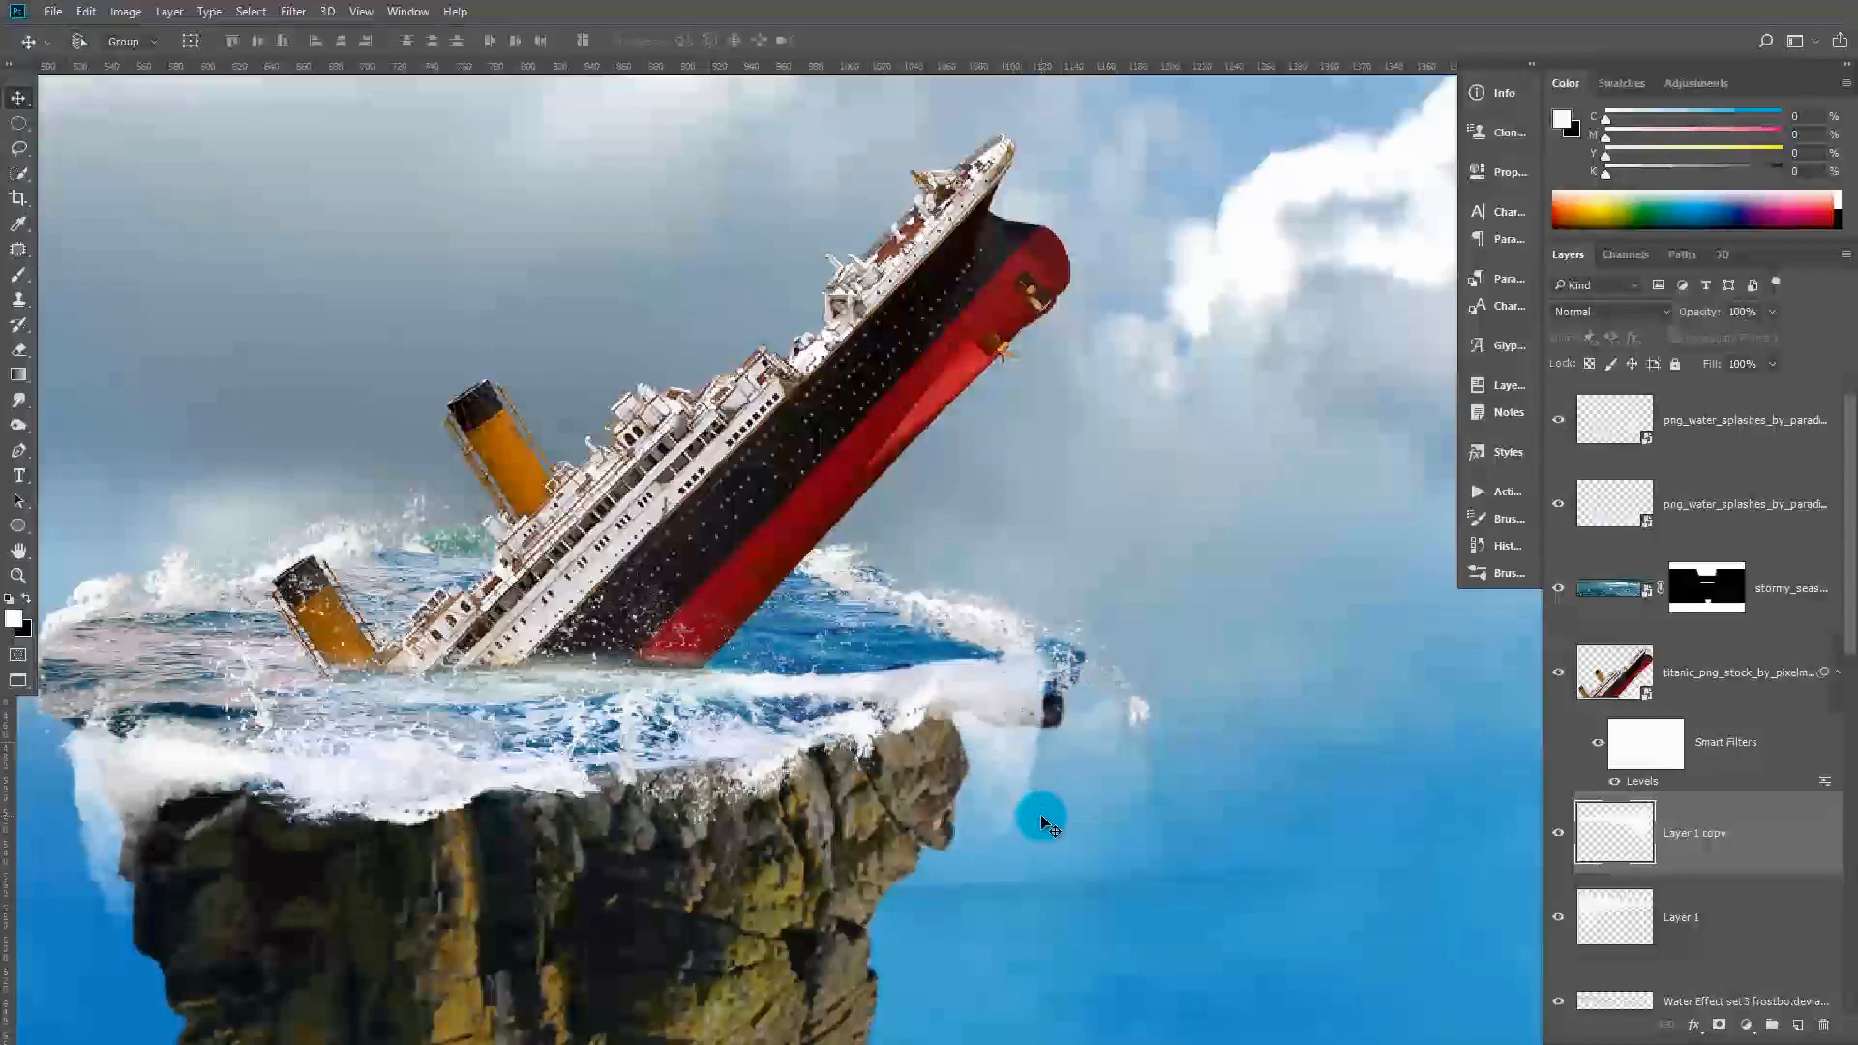
# Place "Water Effect set 3 frostbo.deviantart.com 16" as a linked image and move it beside the cliff's left edge
pyautogui.scroll(-3, 1041, 815)
pyautogui.moveTo(443, 418); pyautogui.dragTo(361, 270)
pyautogui.scroll(-2, 571, 475)
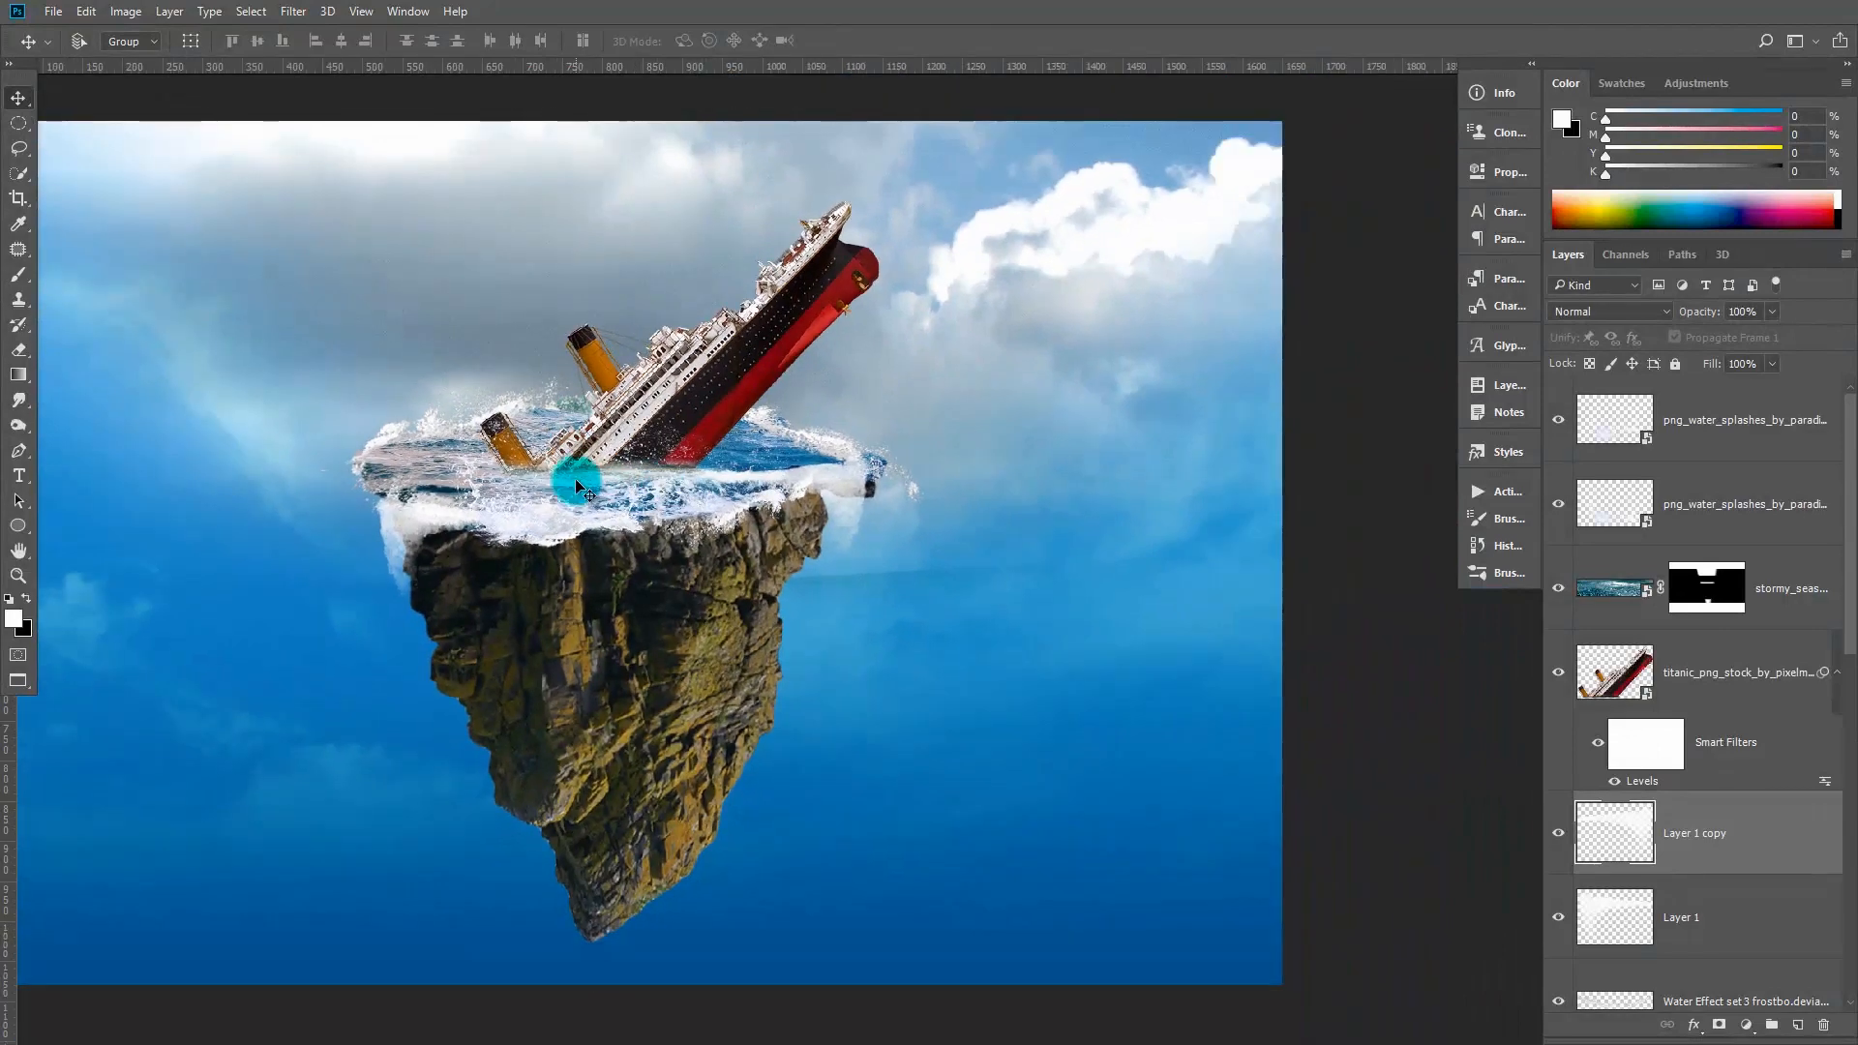
pyautogui.moveTo(548, 505); pyautogui.dragTo(561, 544)
pyautogui.click(53, 11)
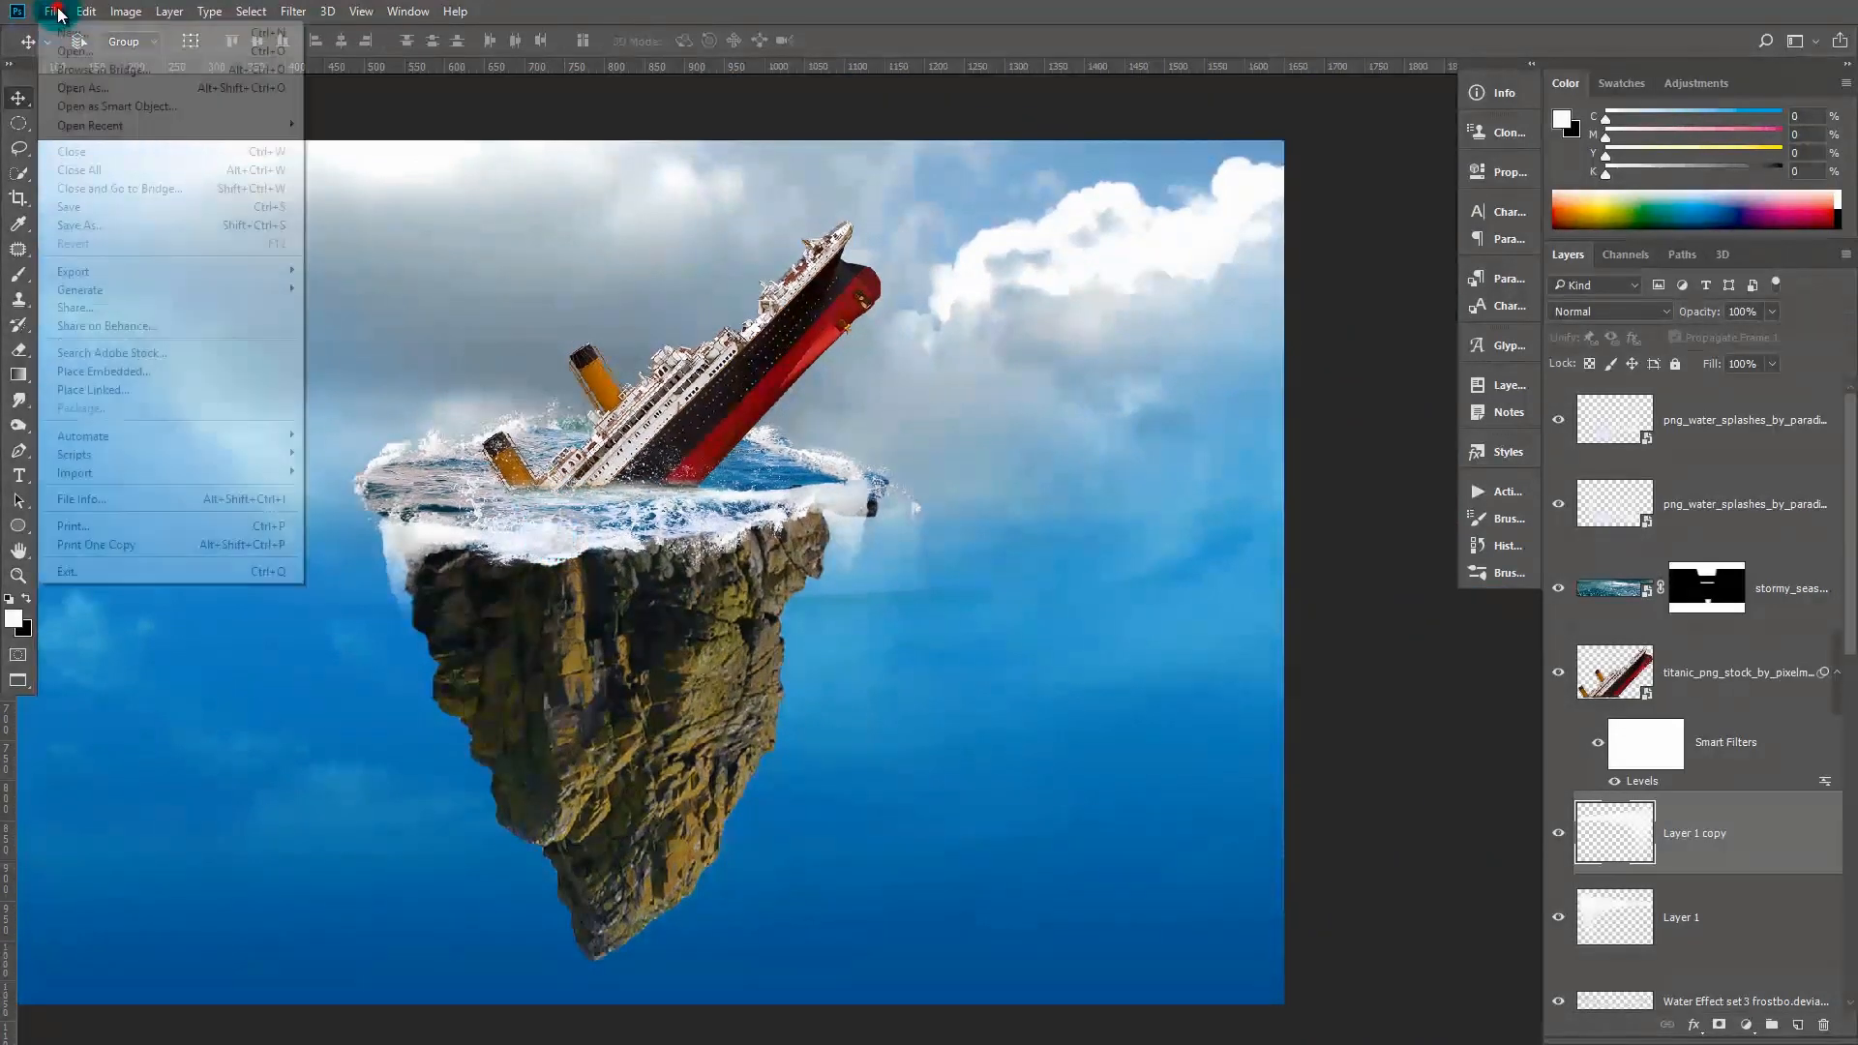
pyautogui.click(145, 410)
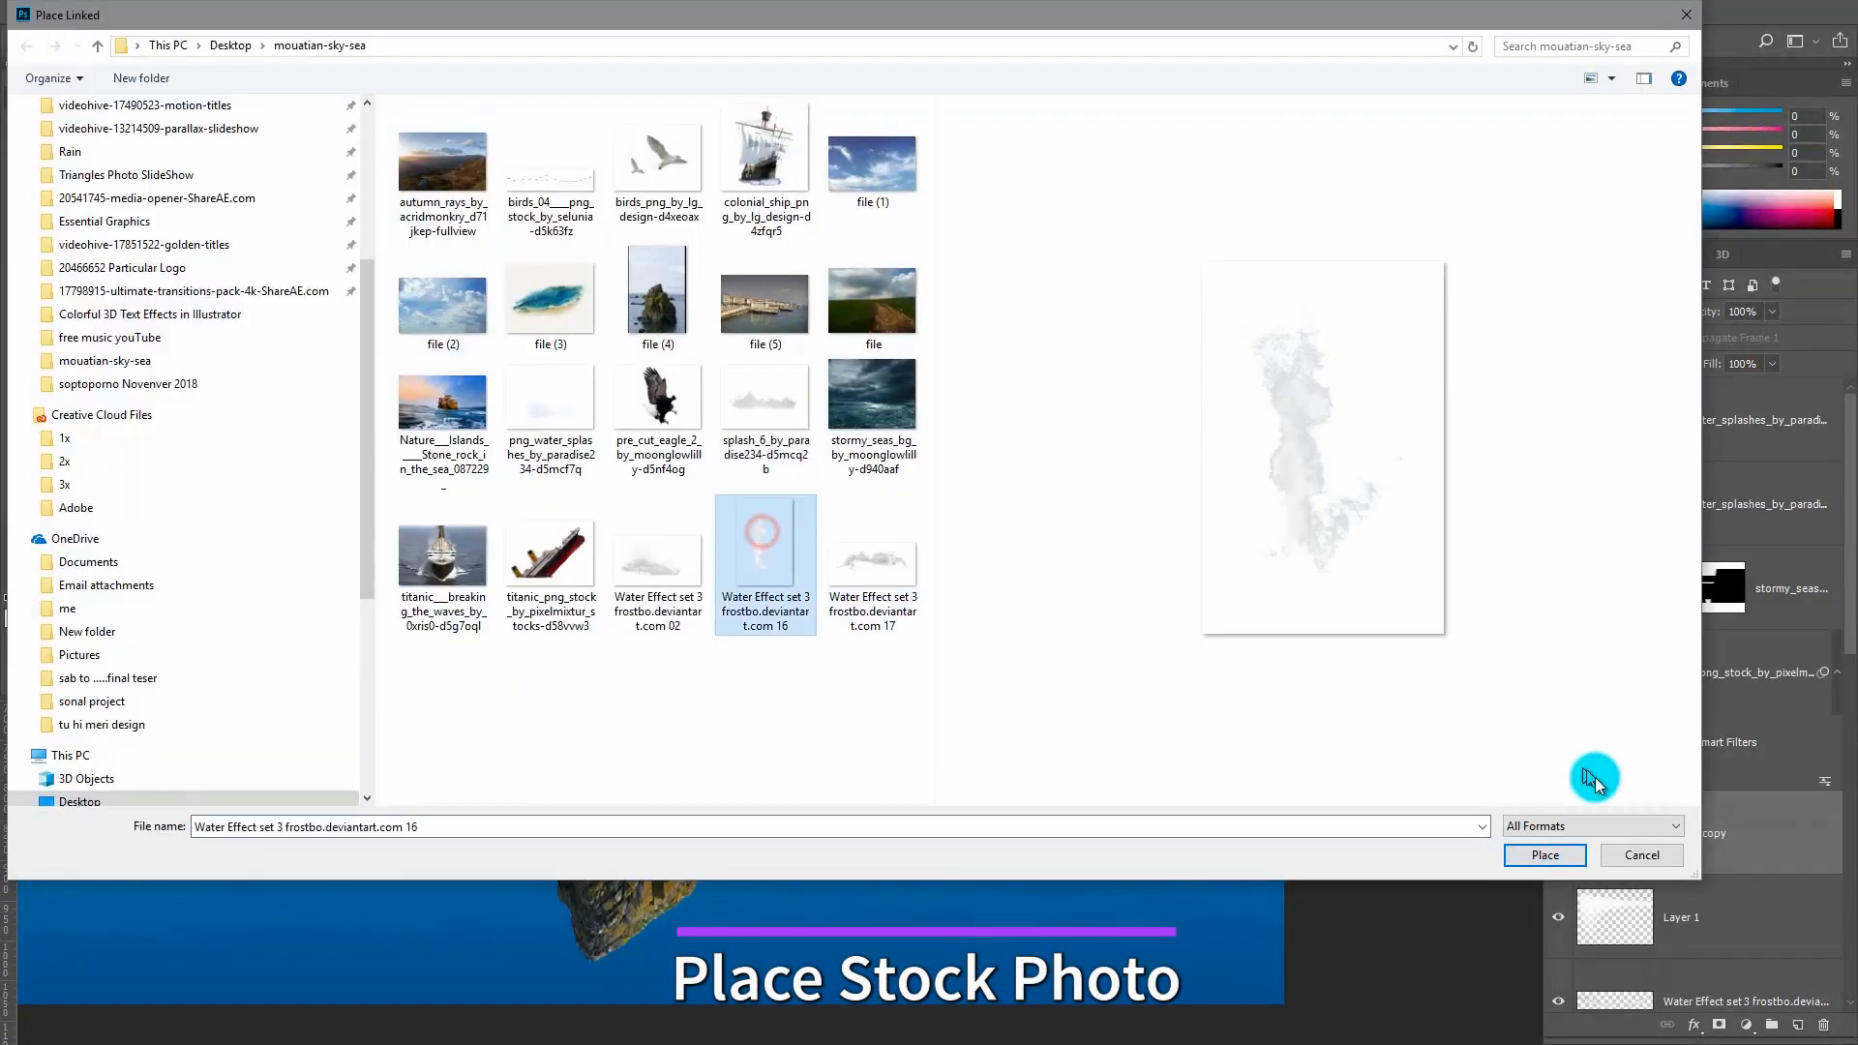
pyautogui.click(1540, 825)
pyautogui.moveTo(611, 597); pyautogui.dragTo(445, 773)
# Apply a Motion Blur to the placed water with an angle of 90° and a distance of 148 pixels
pyautogui.click(294, 12)
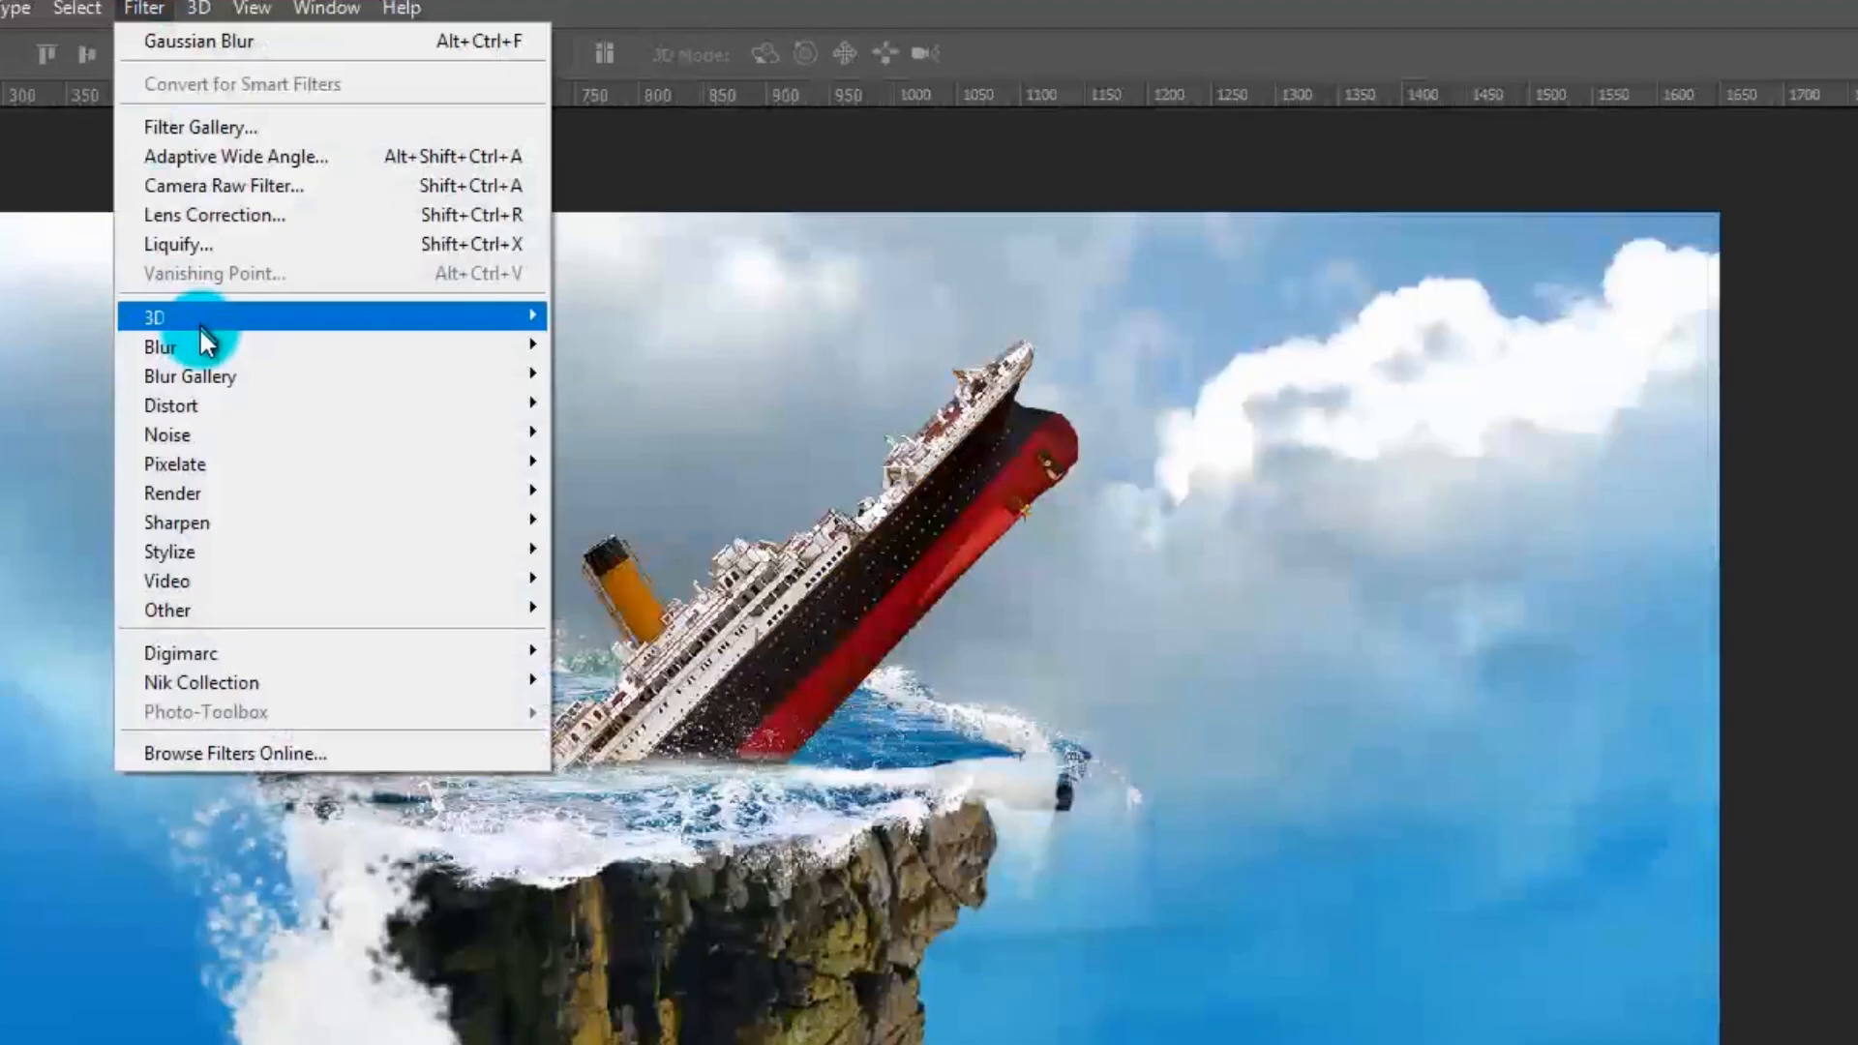
pyautogui.click(193, 351)
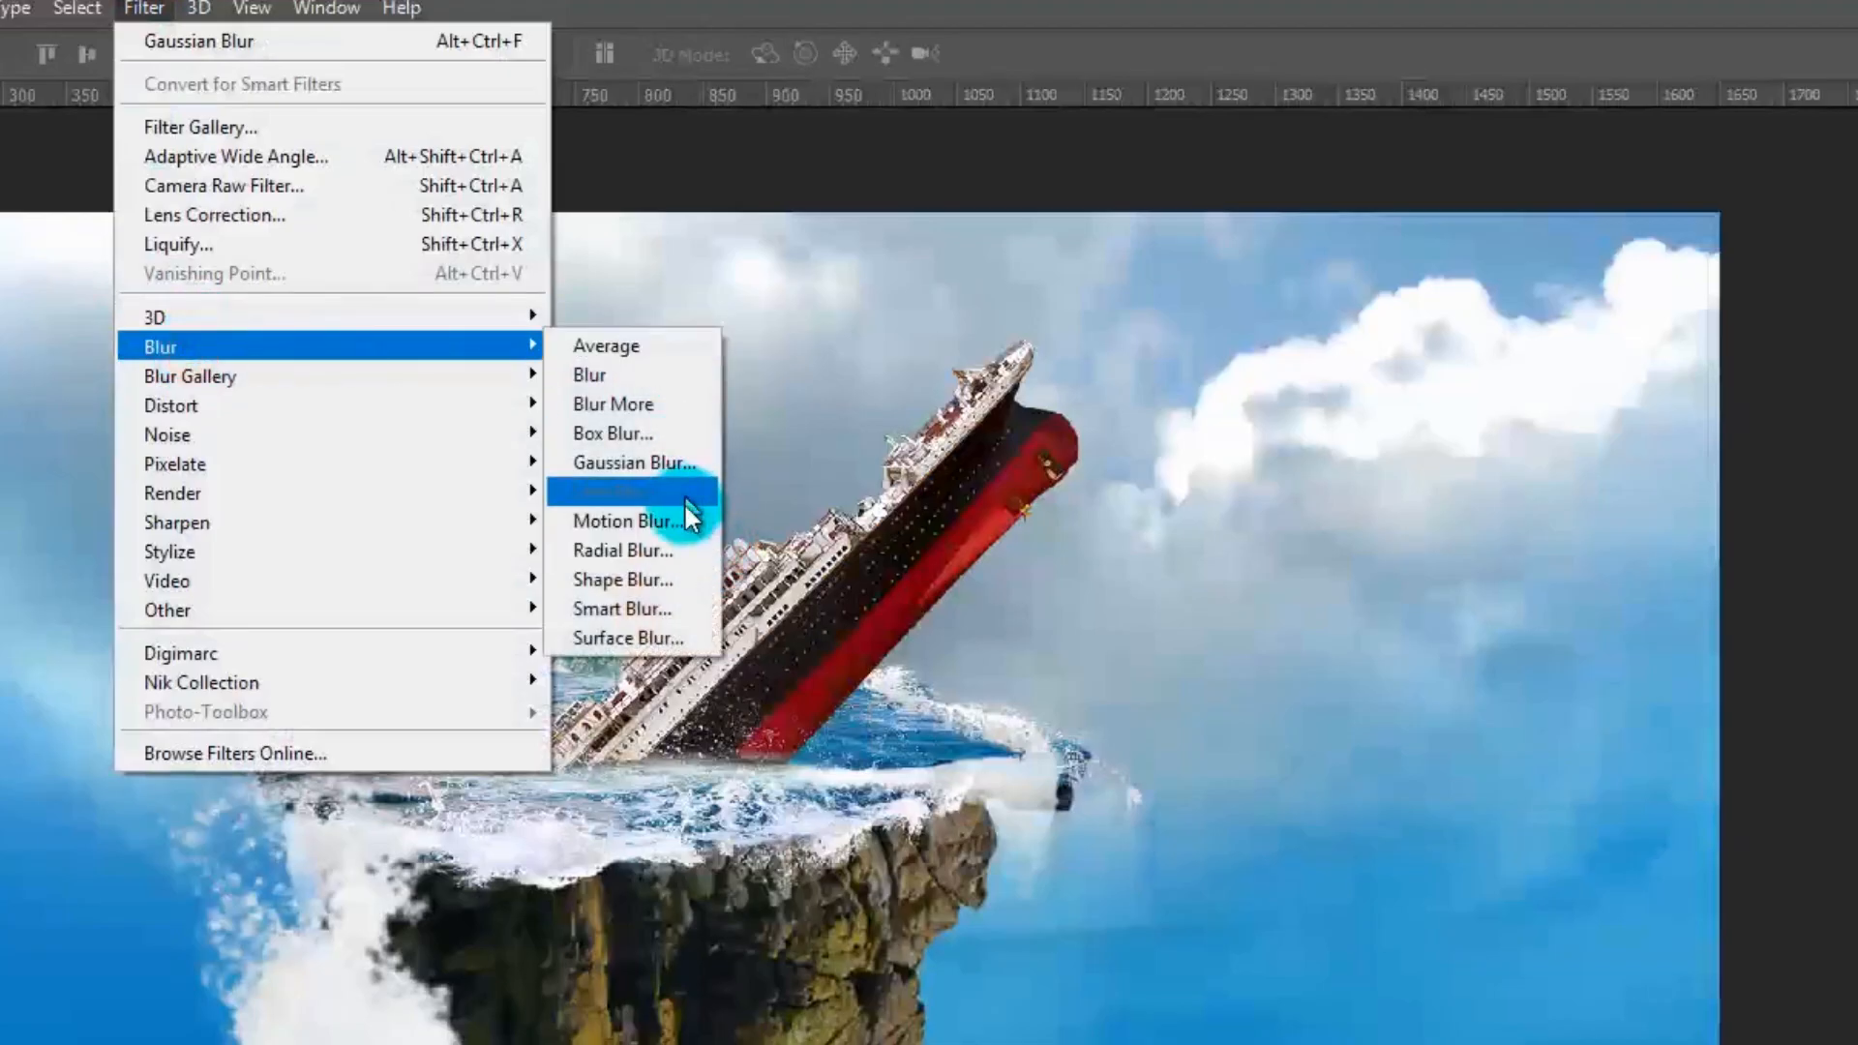
pyautogui.click(629, 521)
pyautogui.write('90')
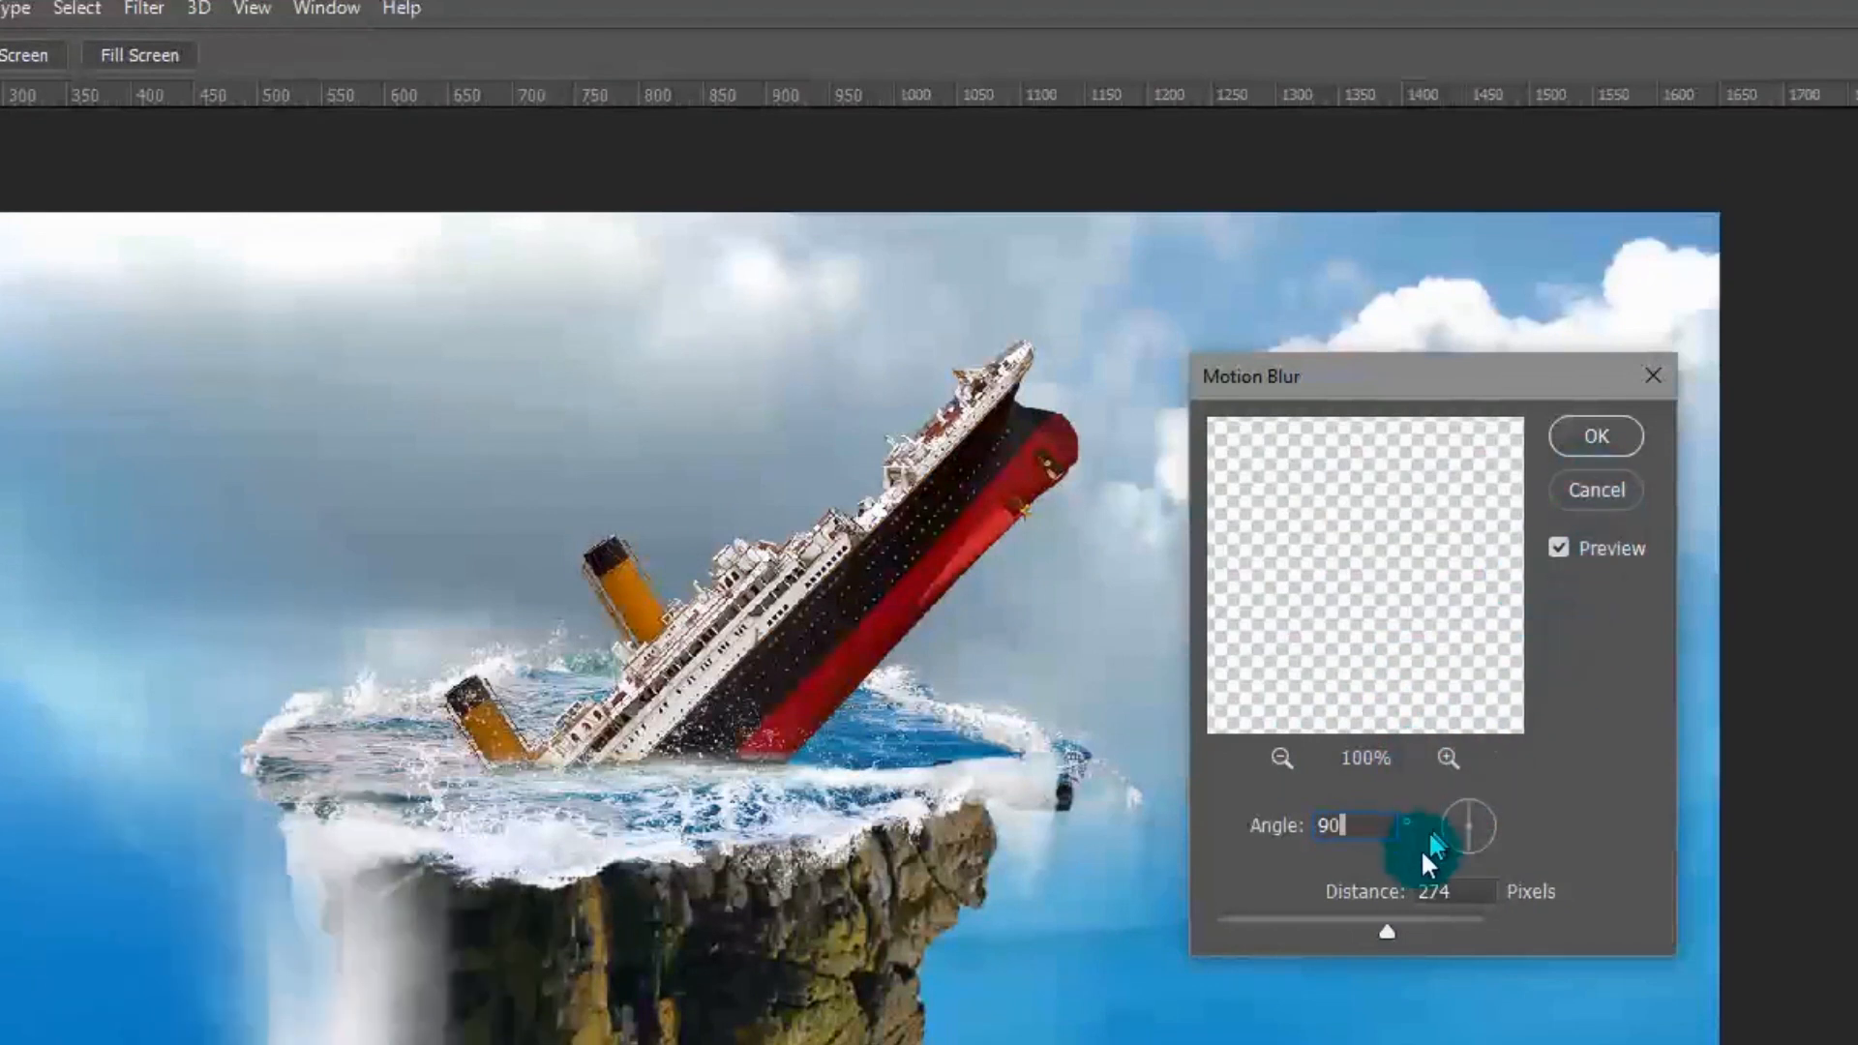
pyautogui.moveTo(1350, 925); pyautogui.dragTo(1332, 929)
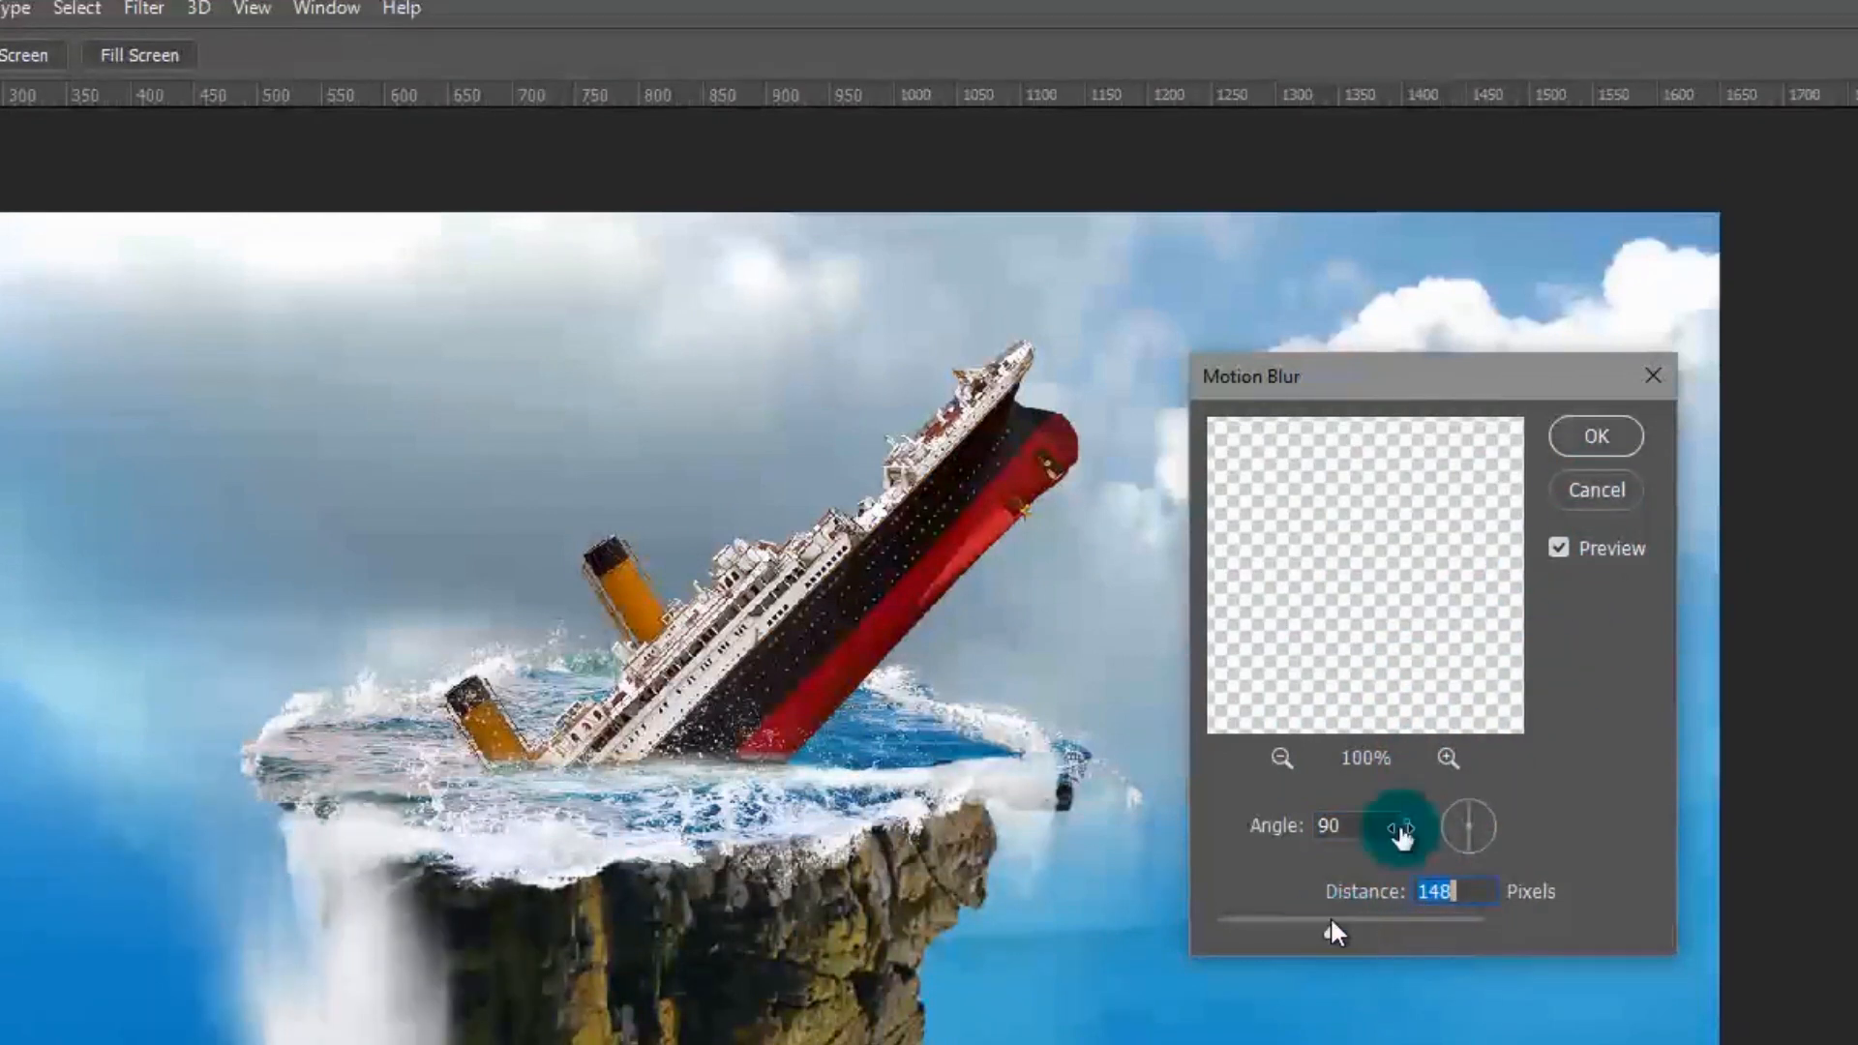
pyautogui.click(1591, 436)
# Rasterize the placed water layer and taper it into a waterfall that is narrower at its upper end beside the cliff's left edge
pyautogui.rightClick(1676, 834)
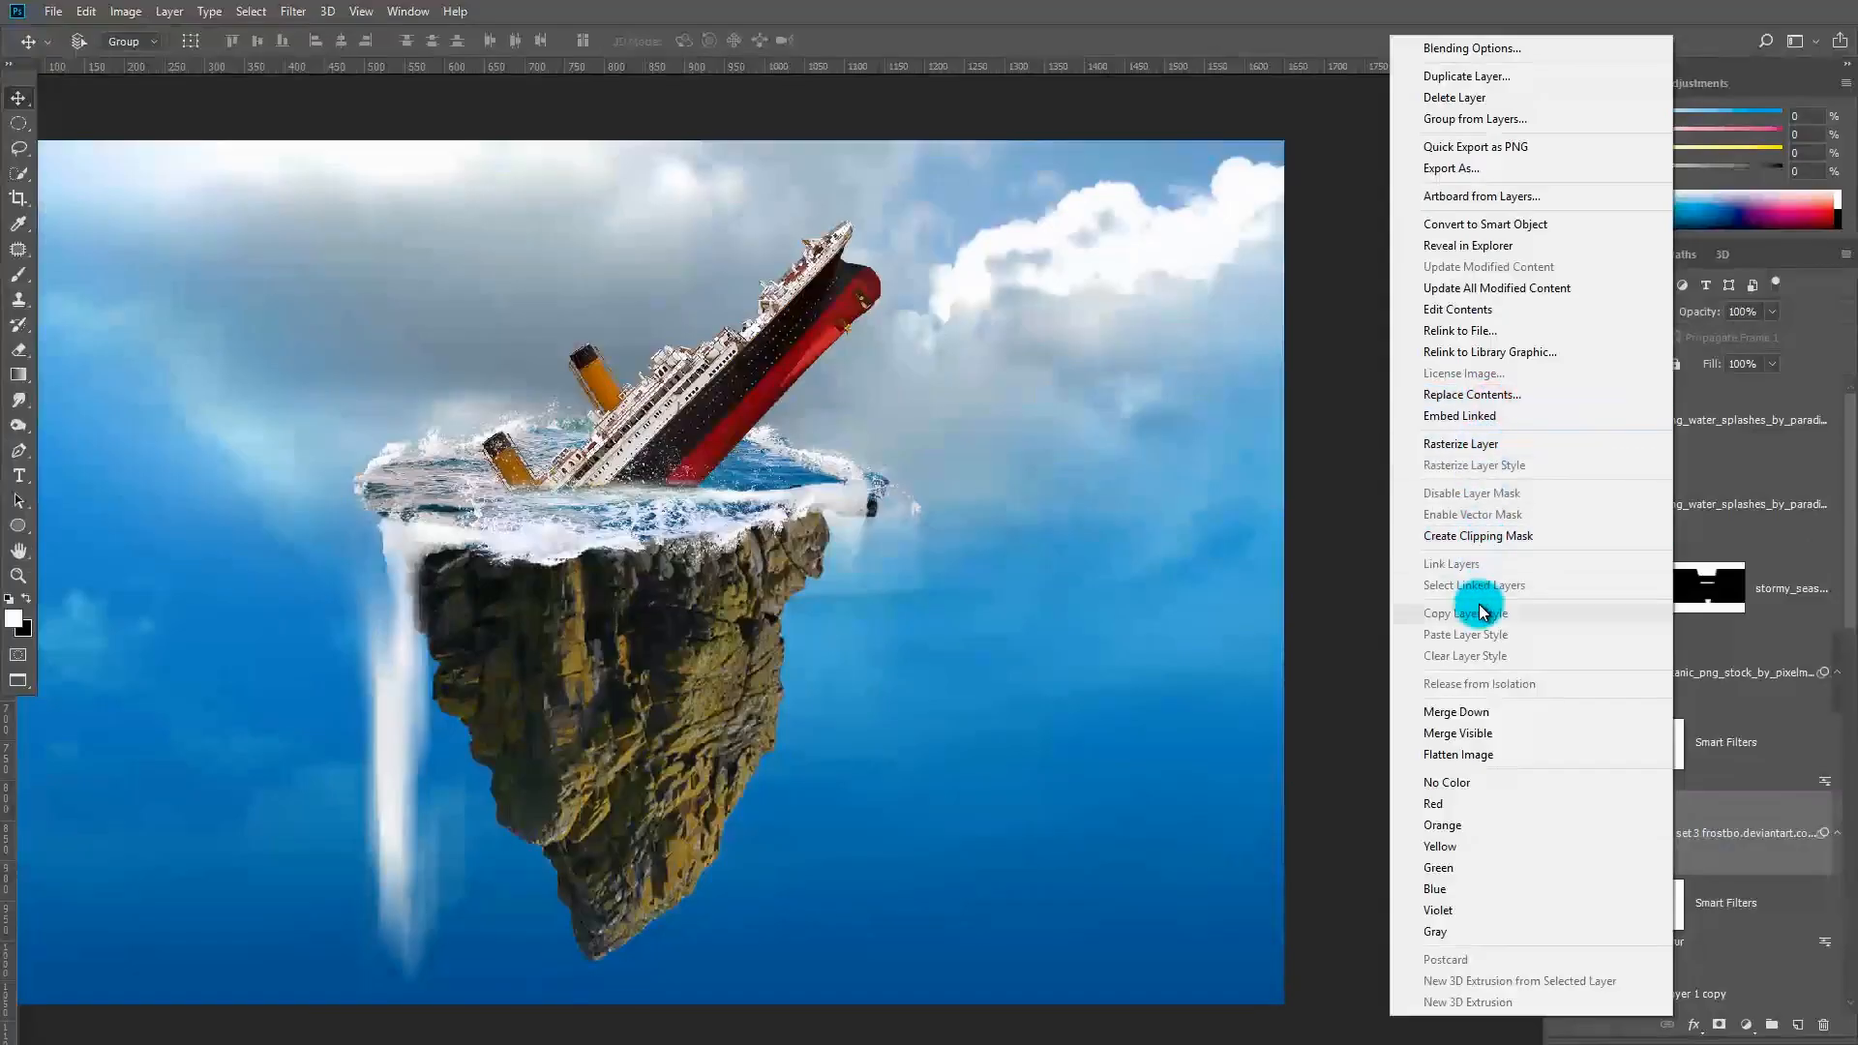
pyautogui.click(1454, 448)
pyautogui.hotkey('ctrl', 't')
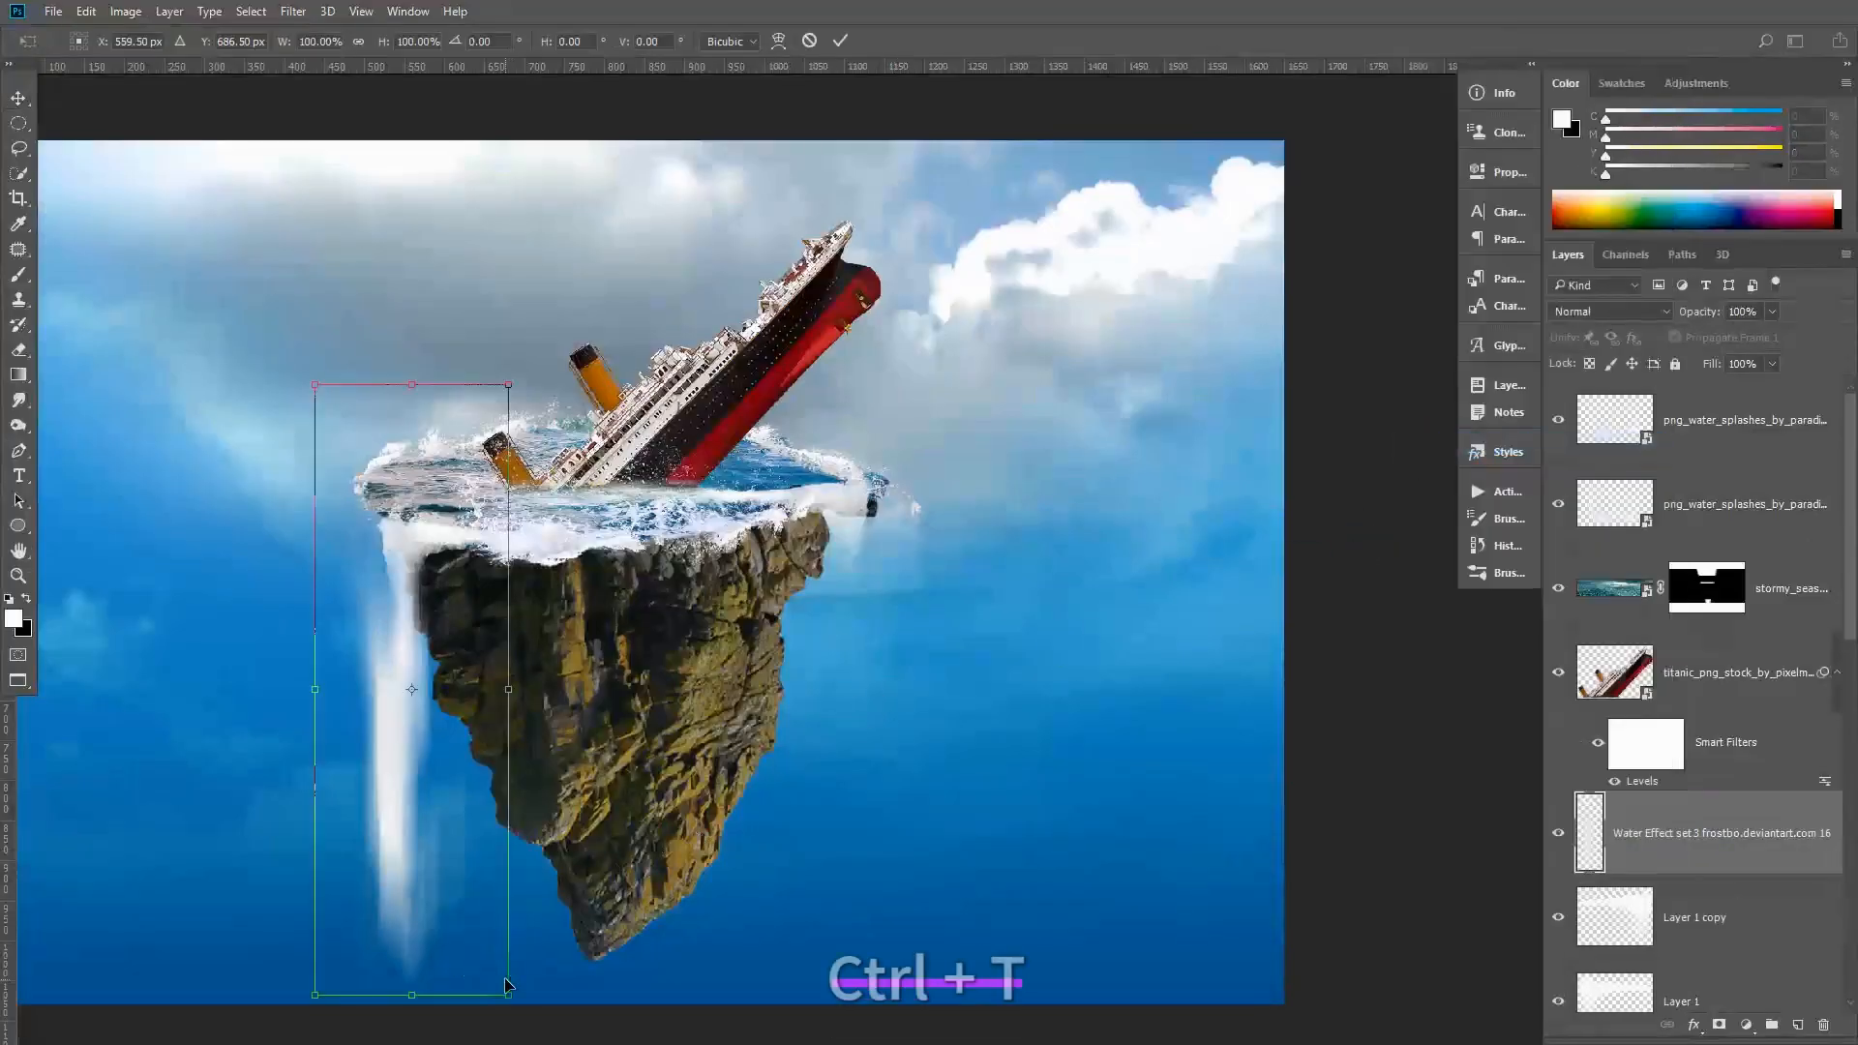
pyautogui.scroll(-3, 502, 1002)
pyautogui.moveTo(513, 795); pyautogui.dragTo(423, 247)
pyautogui.moveTo(425, 363); pyautogui.dragTo(397, 497)
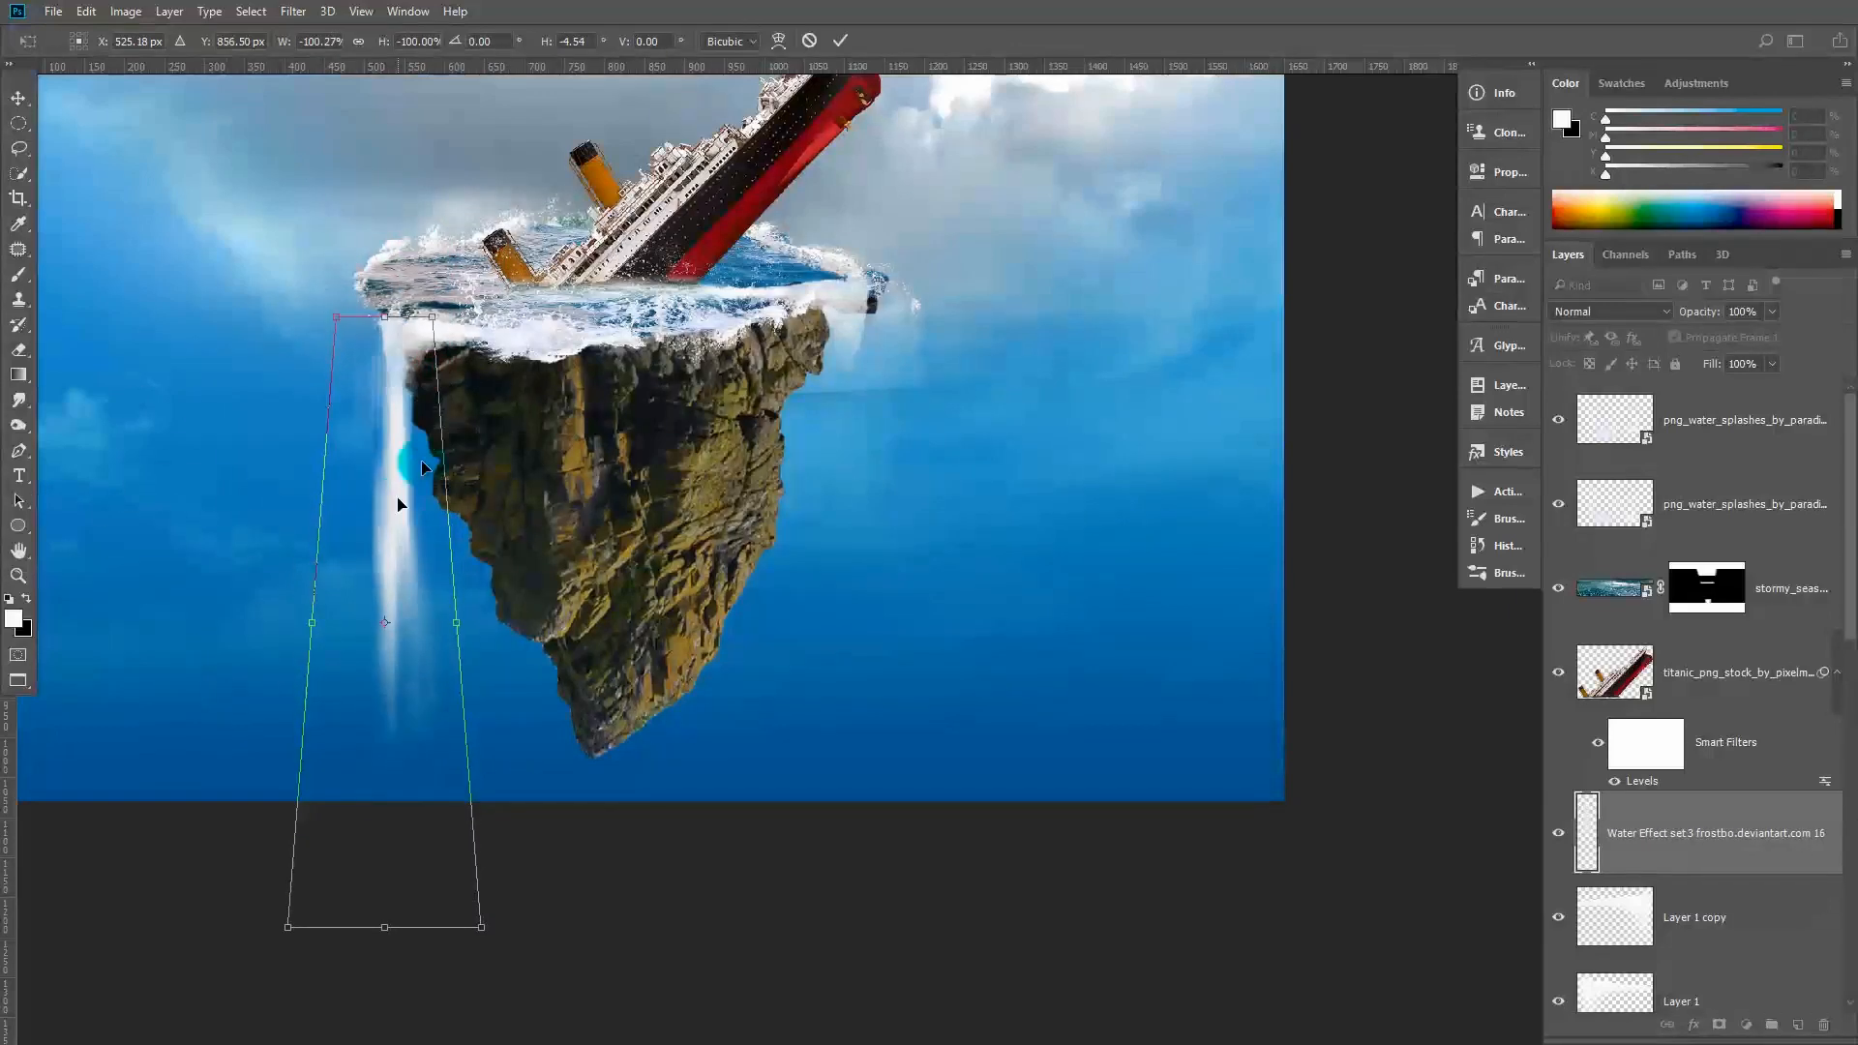
# Rotate the waterfall slightly, narrow it a little and nudge it up under the cliff's left rim
pyautogui.moveTo(472, 244); pyautogui.dragTo(477, 255)
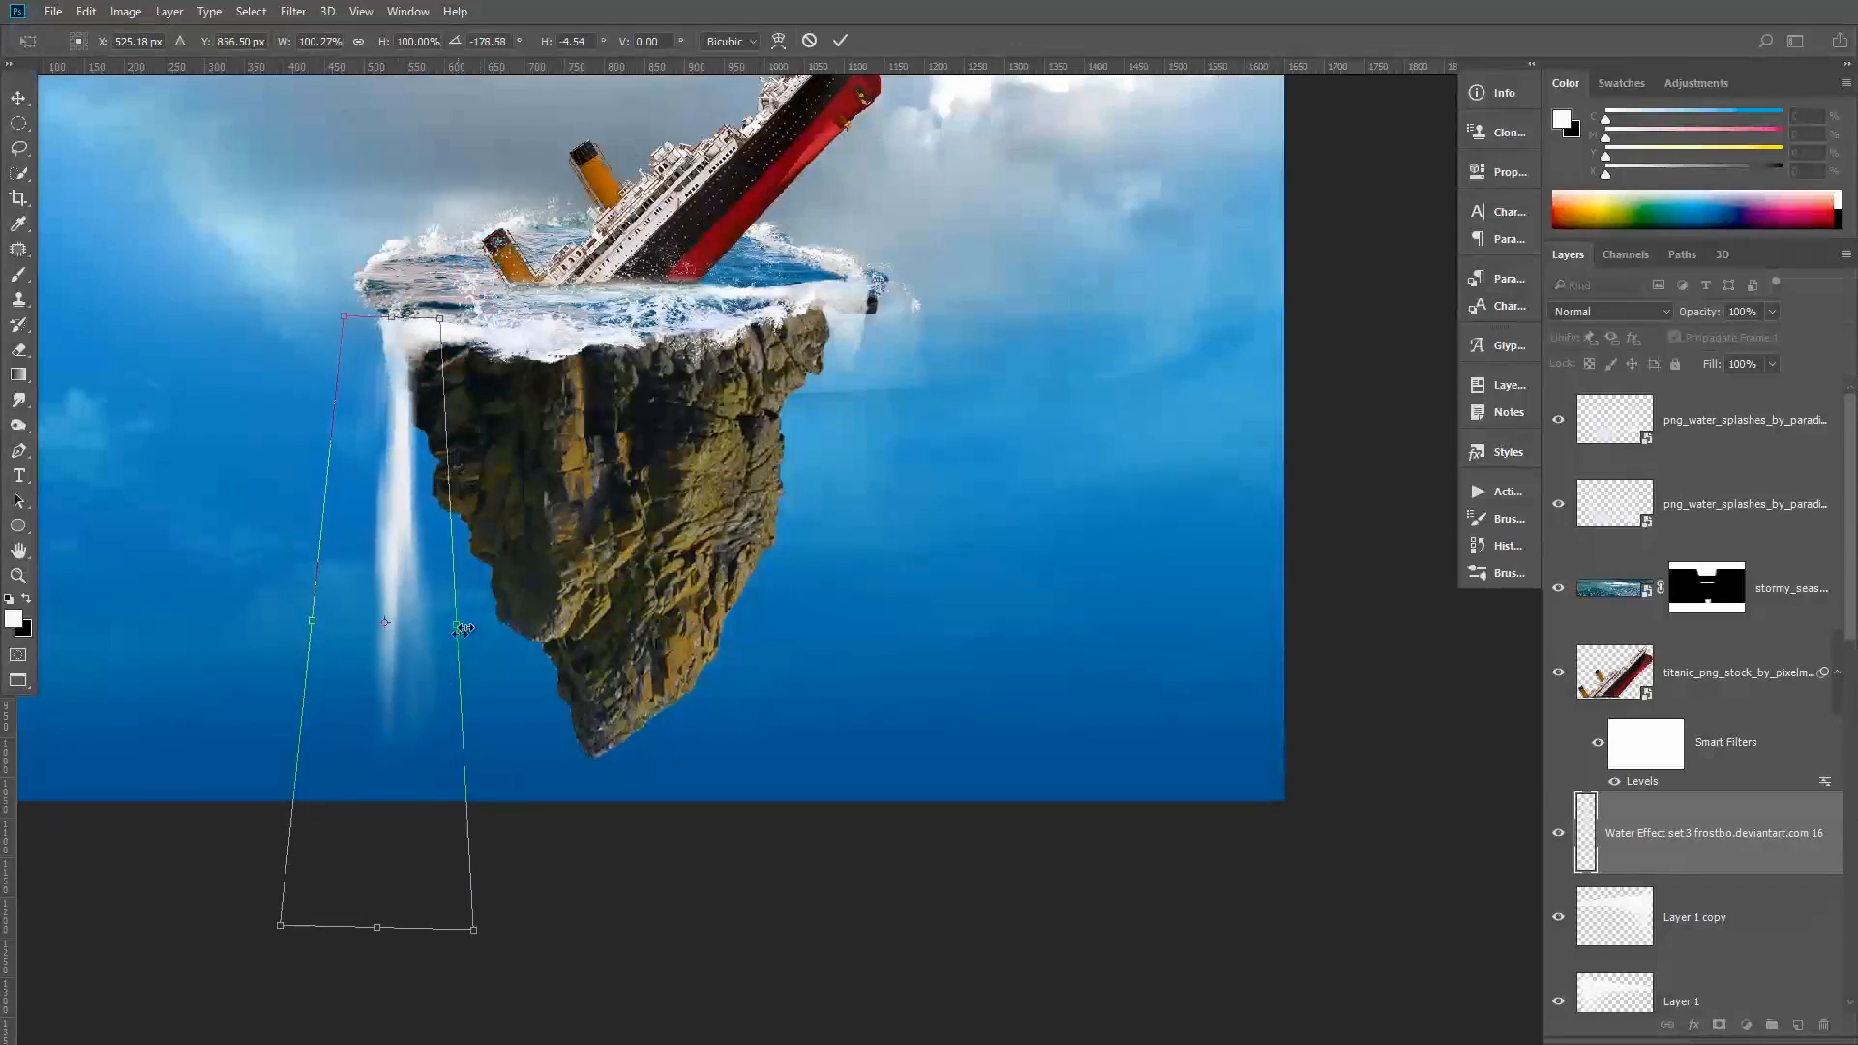
pyautogui.moveTo(468, 629); pyautogui.dragTo(474, 630)
pyautogui.press('Return')
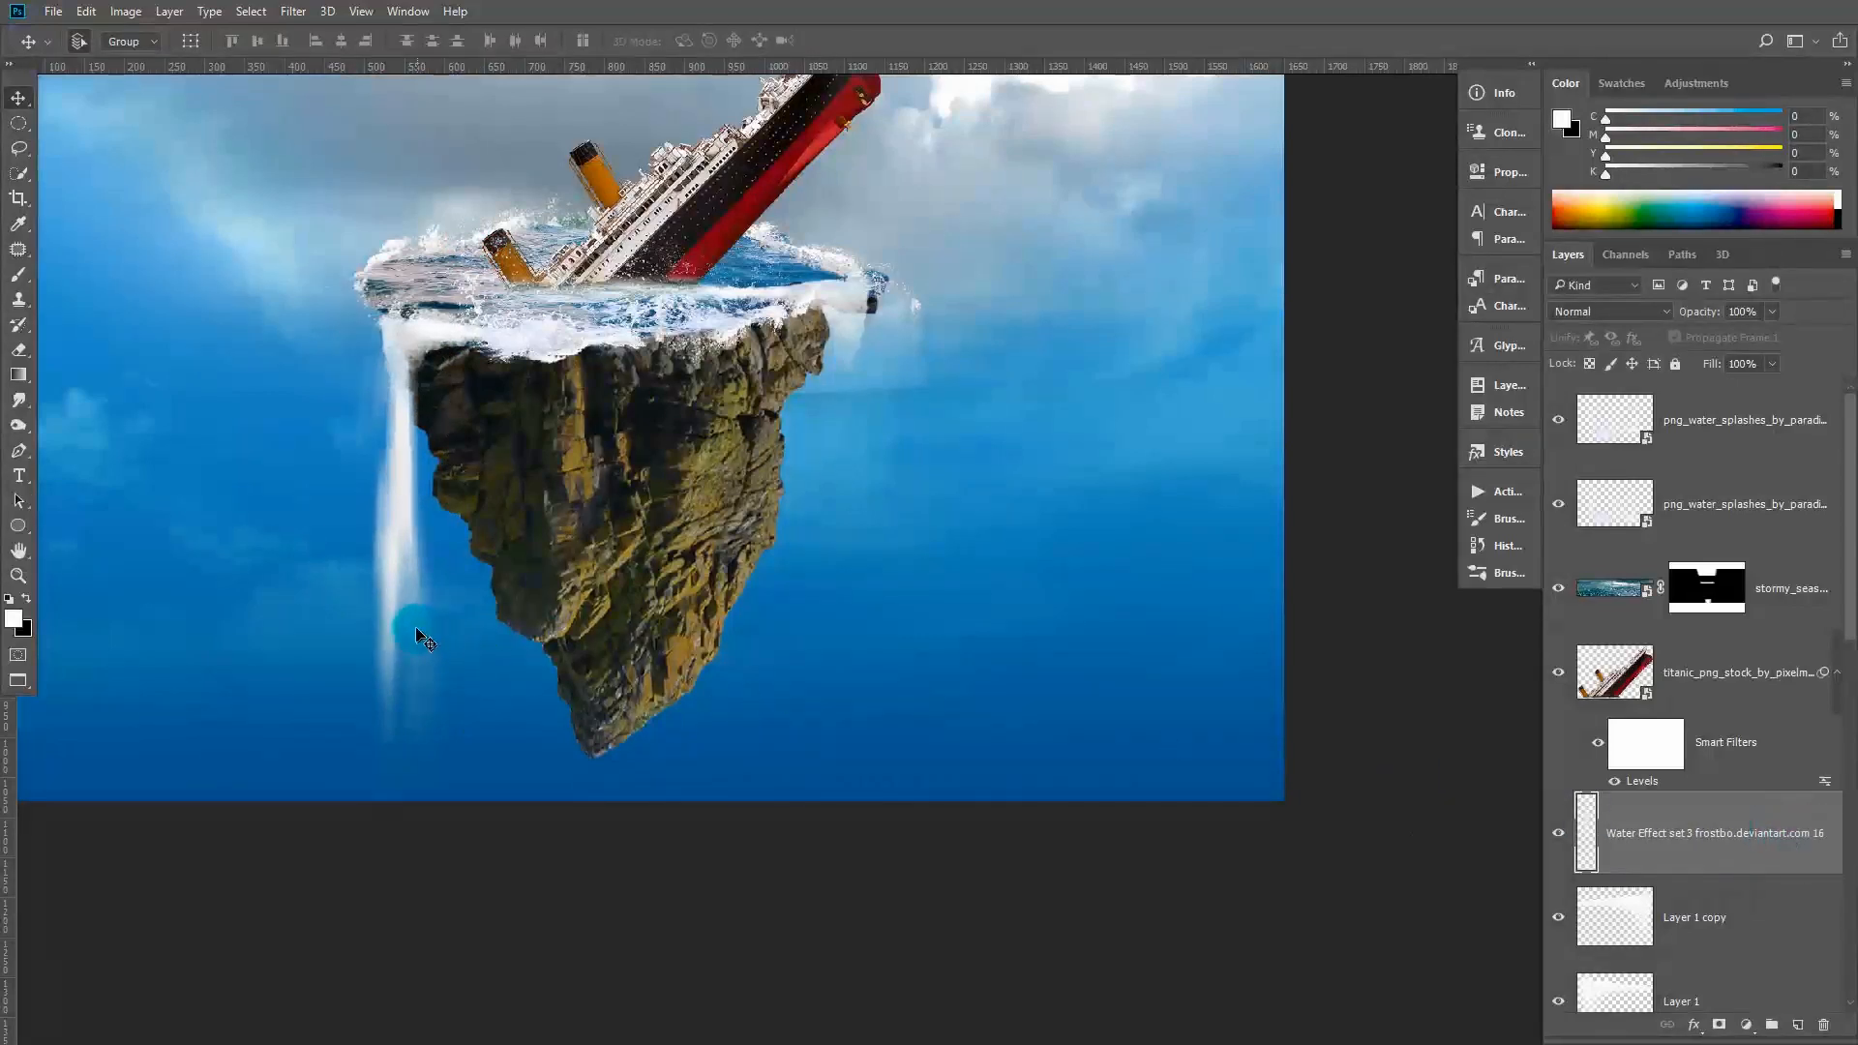
pyautogui.moveTo(417, 606); pyautogui.dragTo(420, 587)
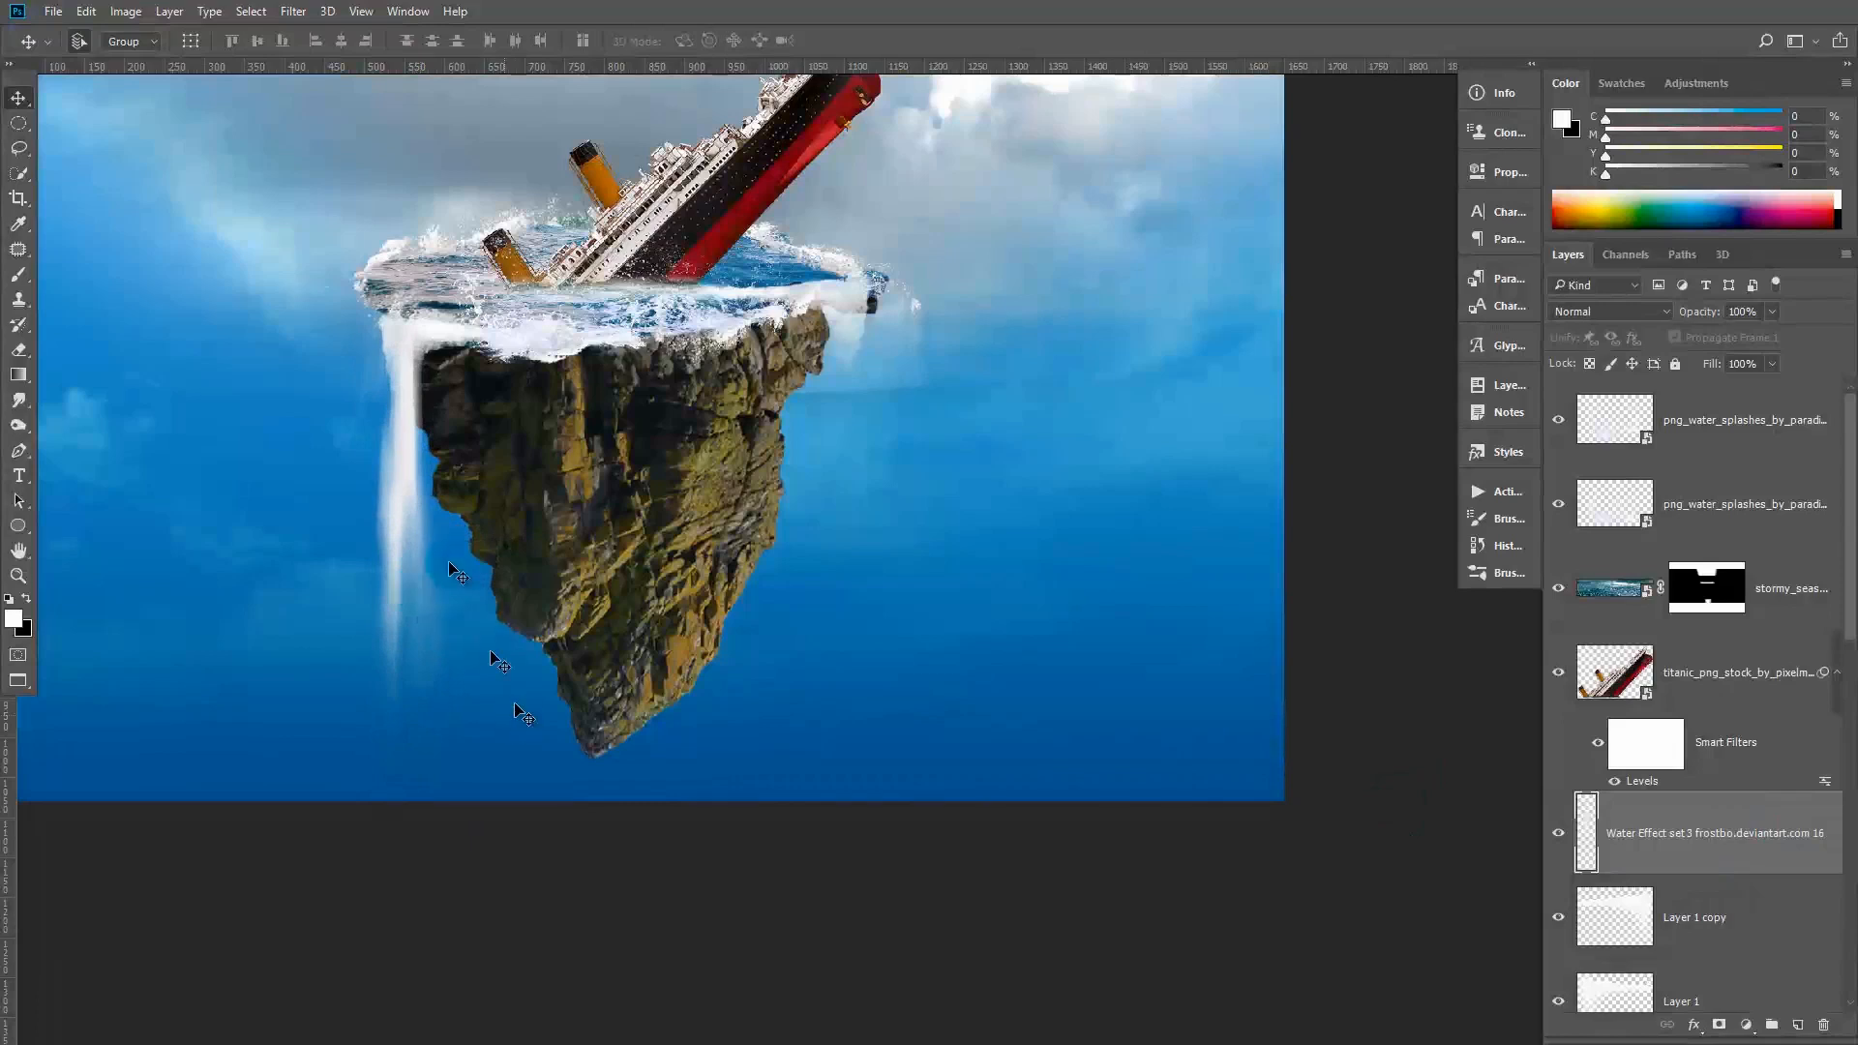
# Copy the waterfall to the cliff's right edge and duplicate that copy in place
pyautogui.moveTo(403, 502); pyautogui.dragTo(862, 489)
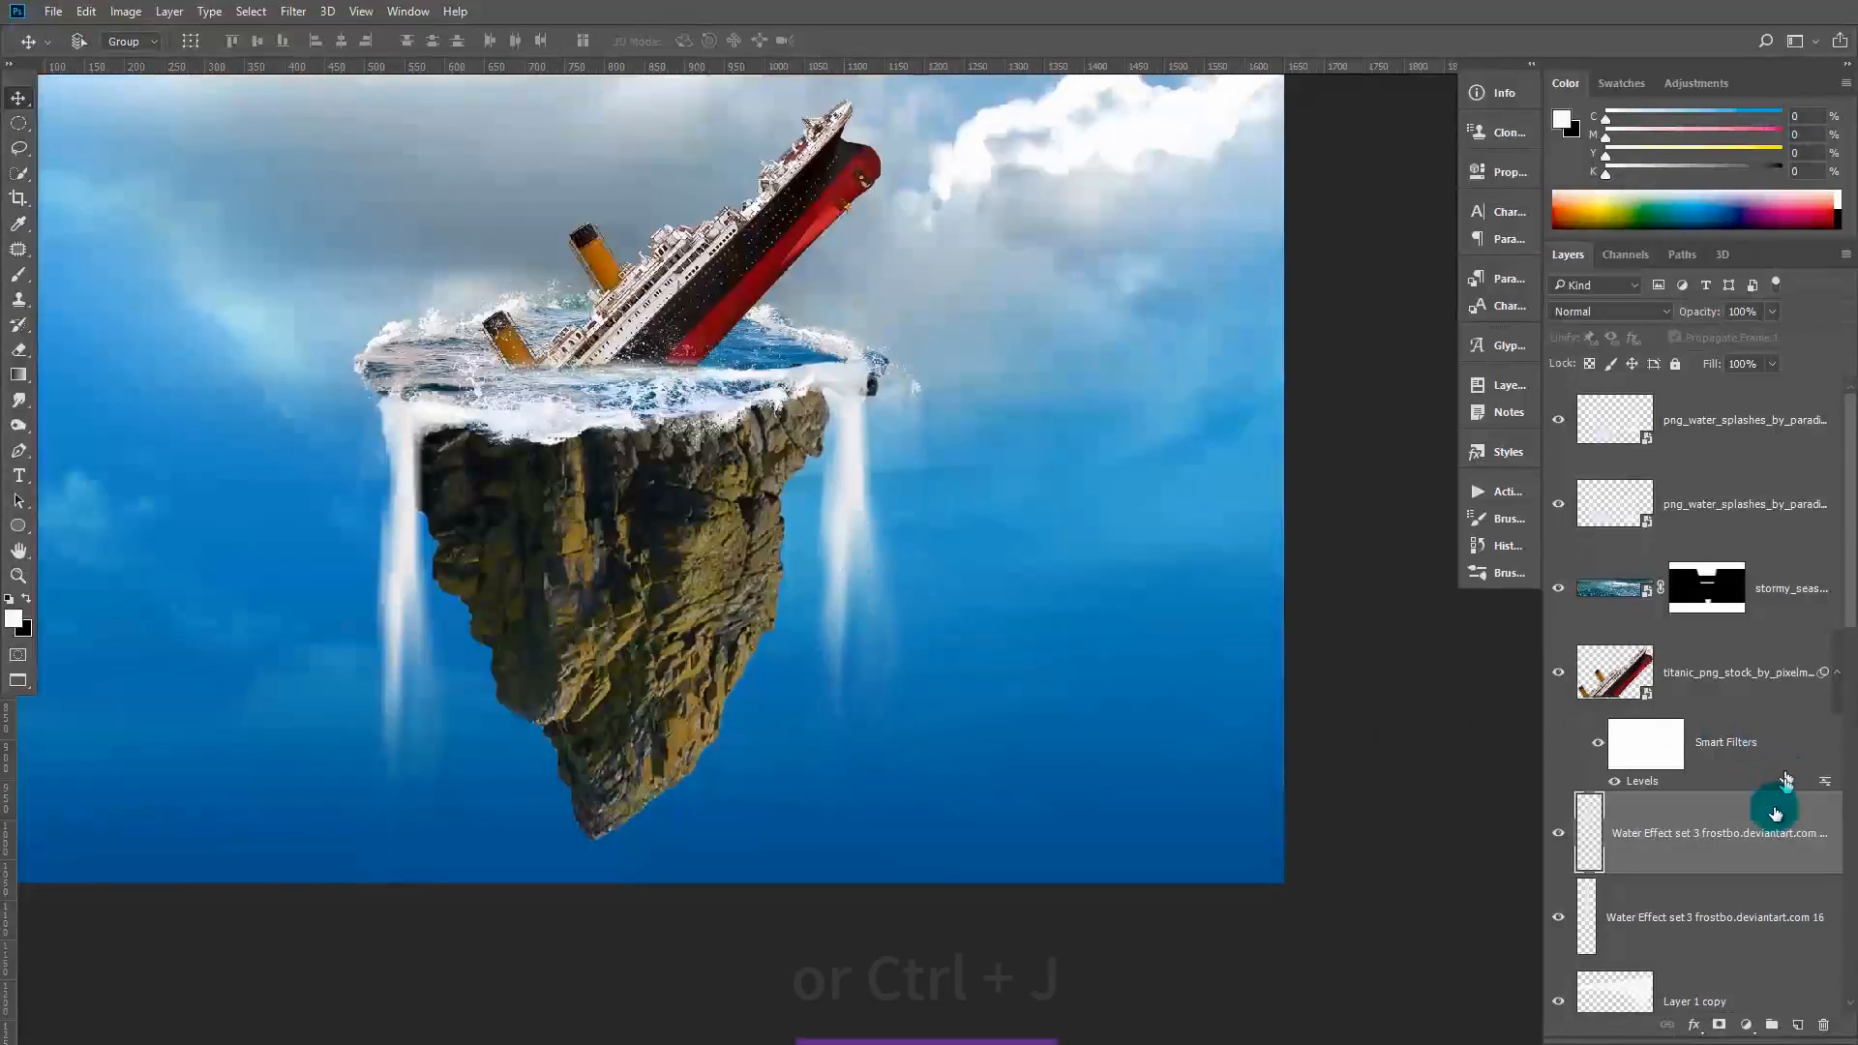
pyautogui.moveTo(1742, 833); pyautogui.dragTo(1797, 1024)
pyautogui.click(293, 12)
pyautogui.click(293, 38)
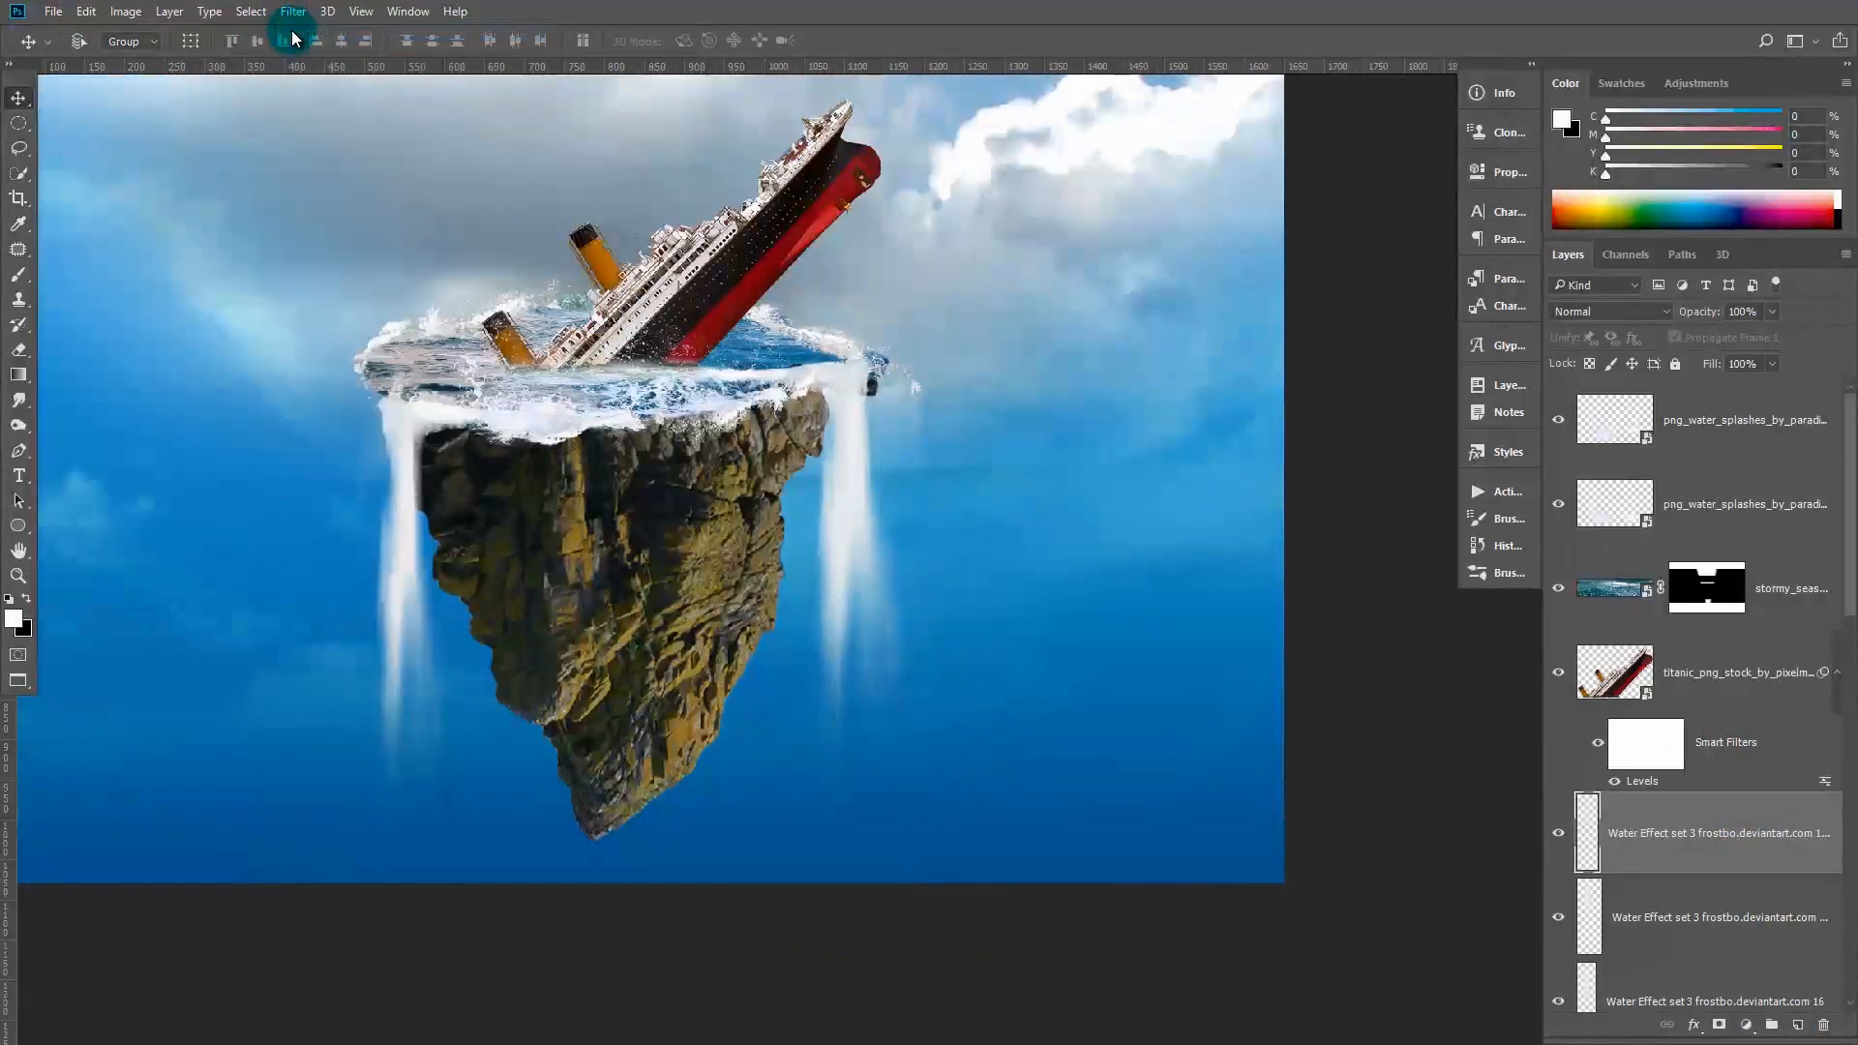
# Stretch the duplicated right-hand waterfall down to the bottom of the image
pyautogui.hotkey('ctrl', 't')
pyautogui.moveTo(871, 448); pyautogui.dragTo(868, 595)
pyautogui.press('Return')
# Copy the stretched waterfall to the cliff's left edge and lengthen the copy to about 155% height, reaching the image's bottom
pyautogui.moveTo(855, 667); pyautogui.dragTo(378, 503)
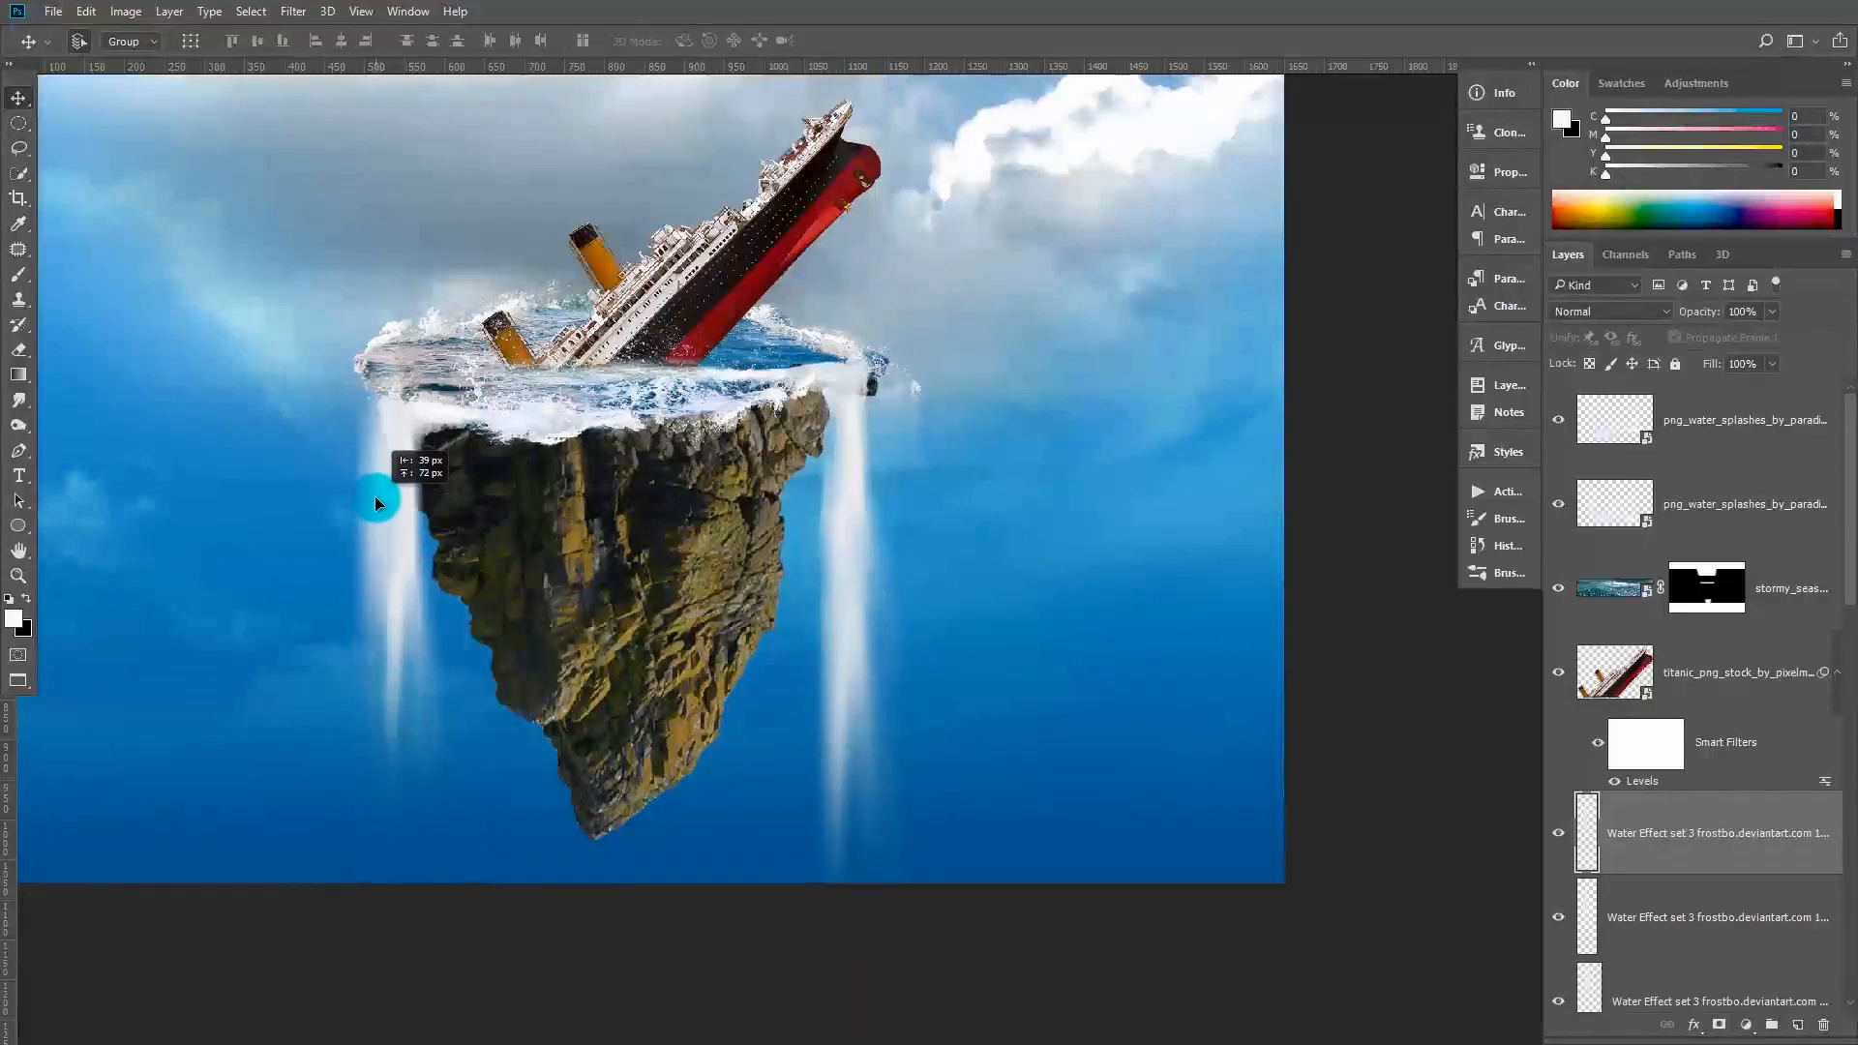
pyautogui.hotkey('ctrl', 't')
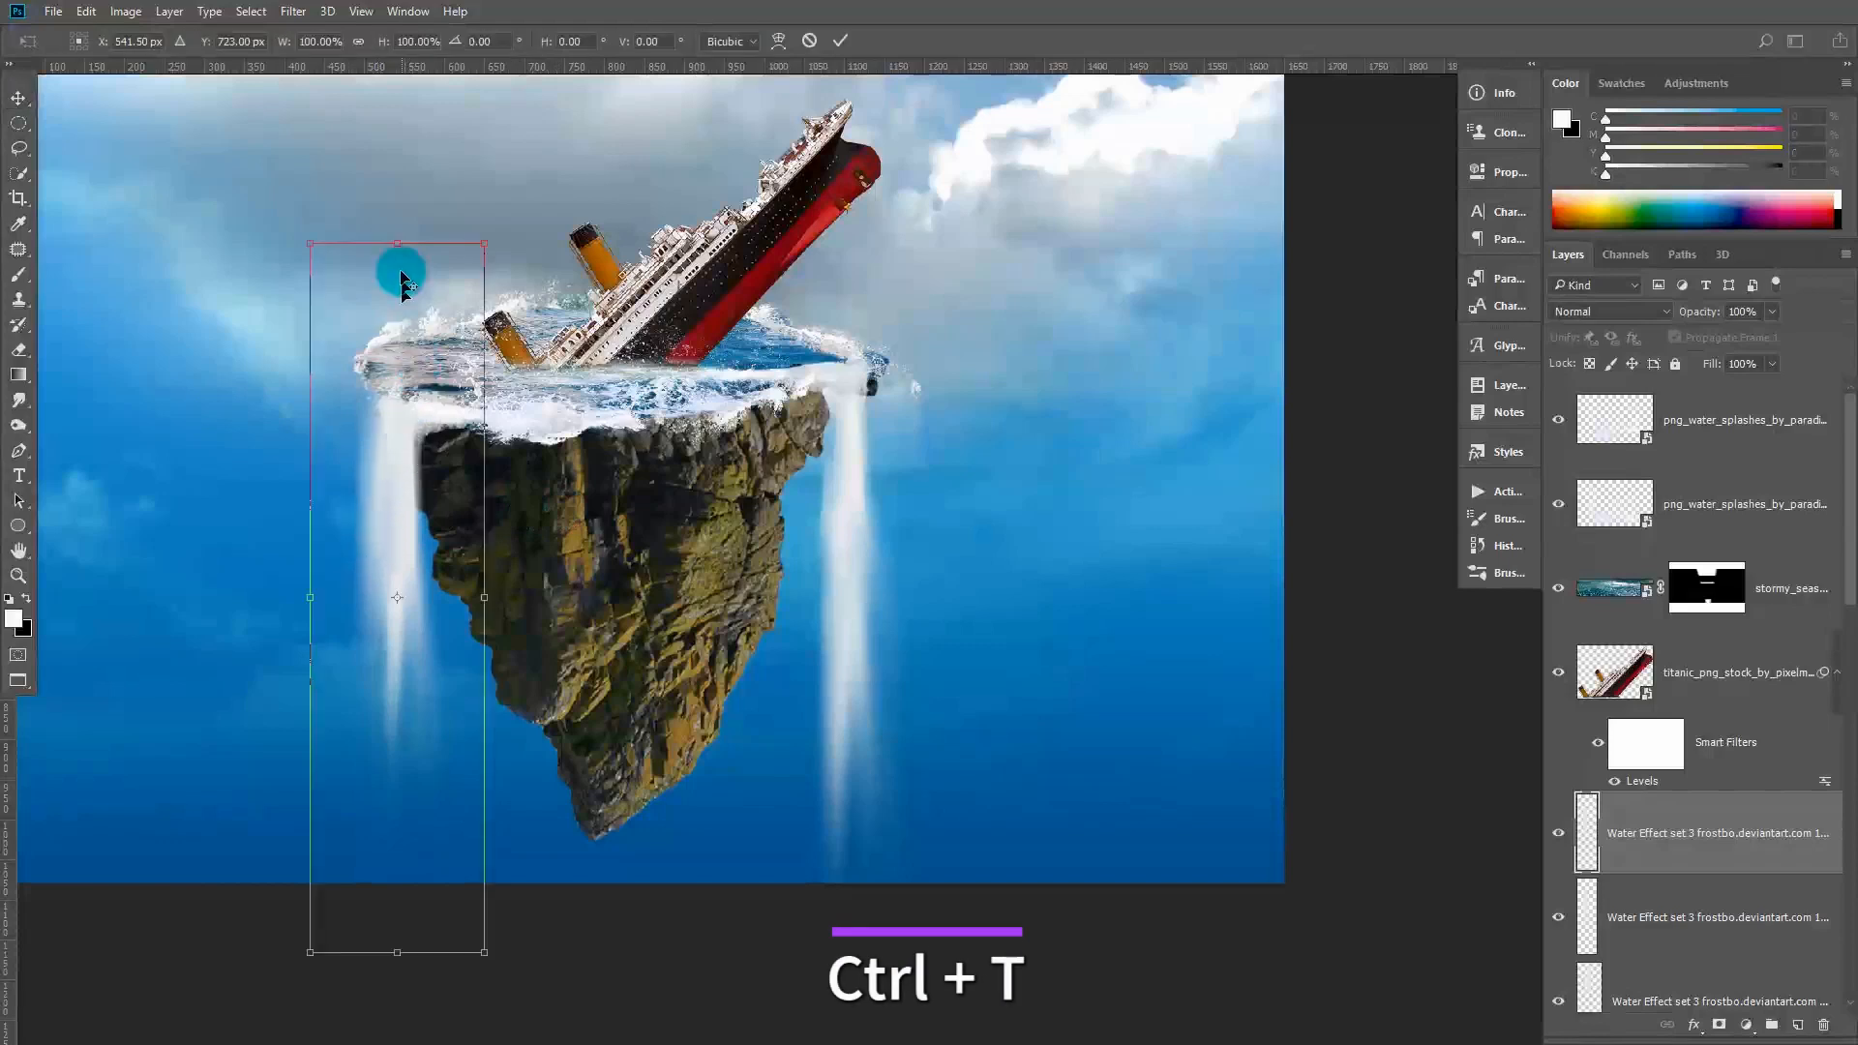
pyautogui.moveTo(398, 178); pyautogui.dragTo(398, 56)
pyautogui.moveTo(433, 412); pyautogui.dragTo(424, 547)
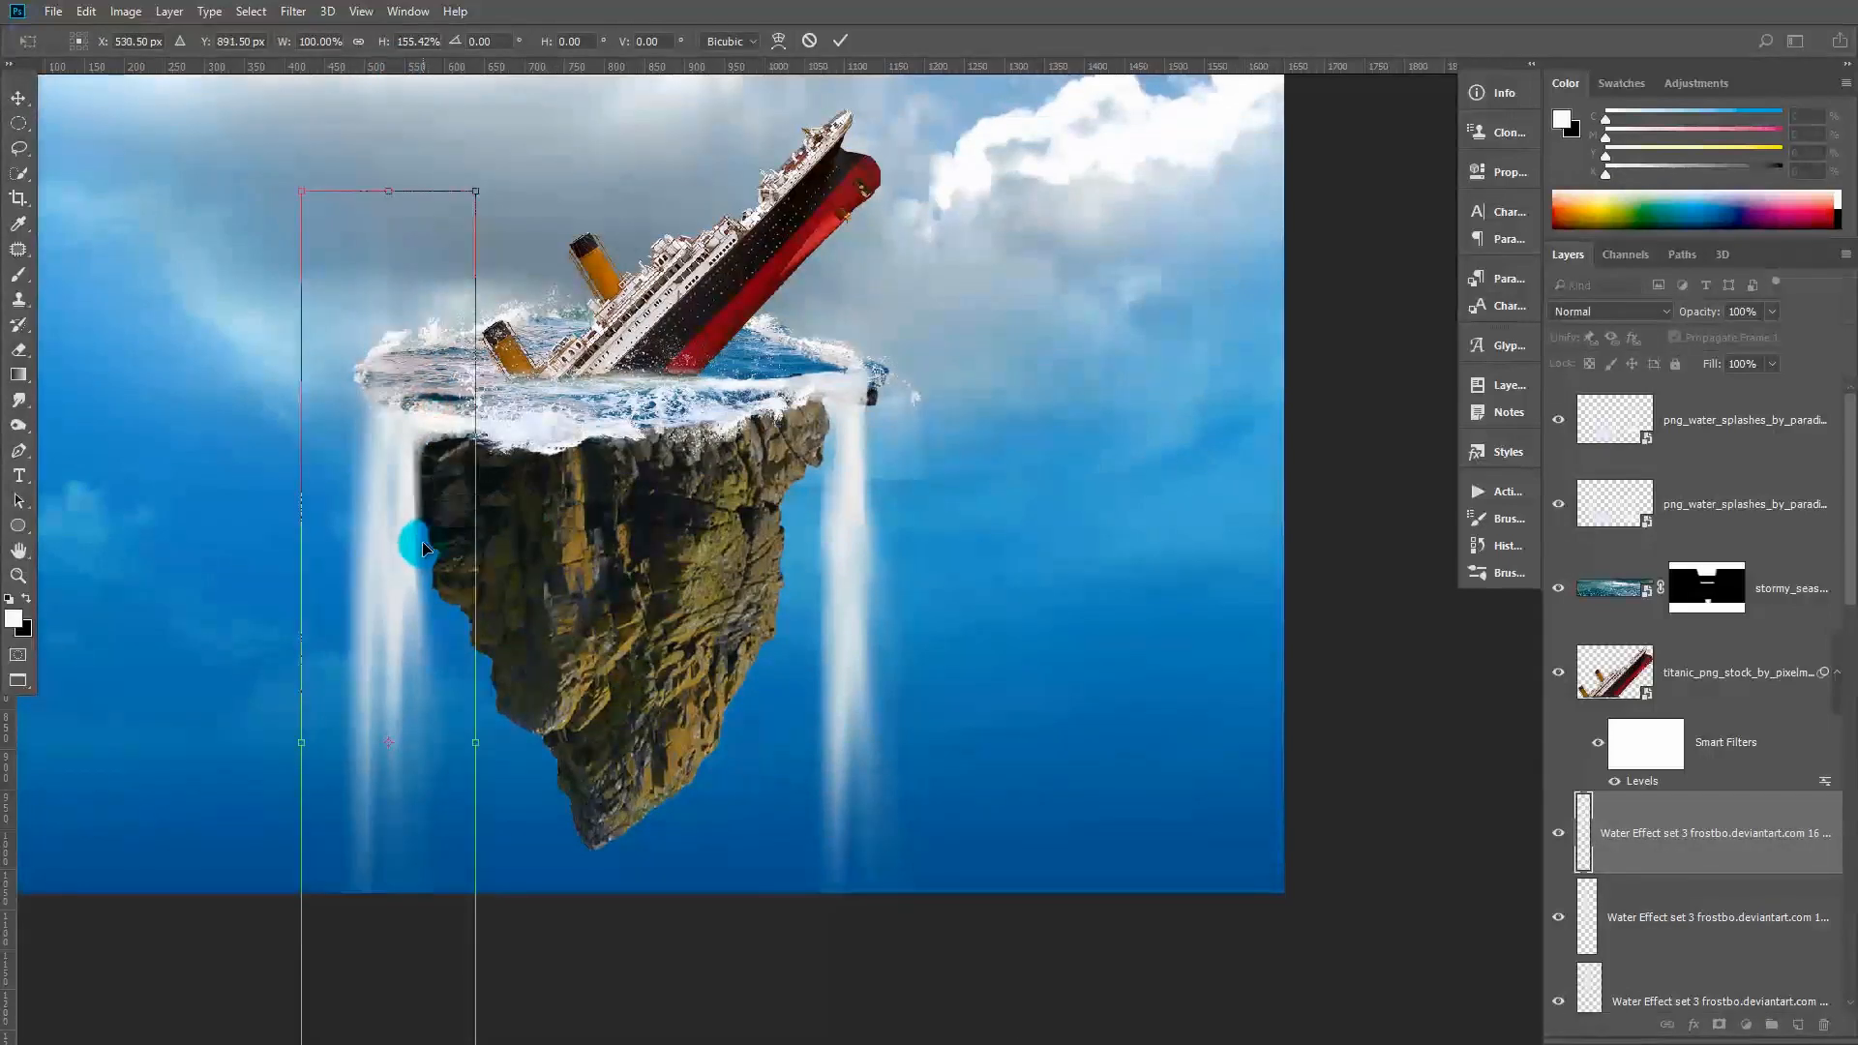
pyautogui.press('Return')
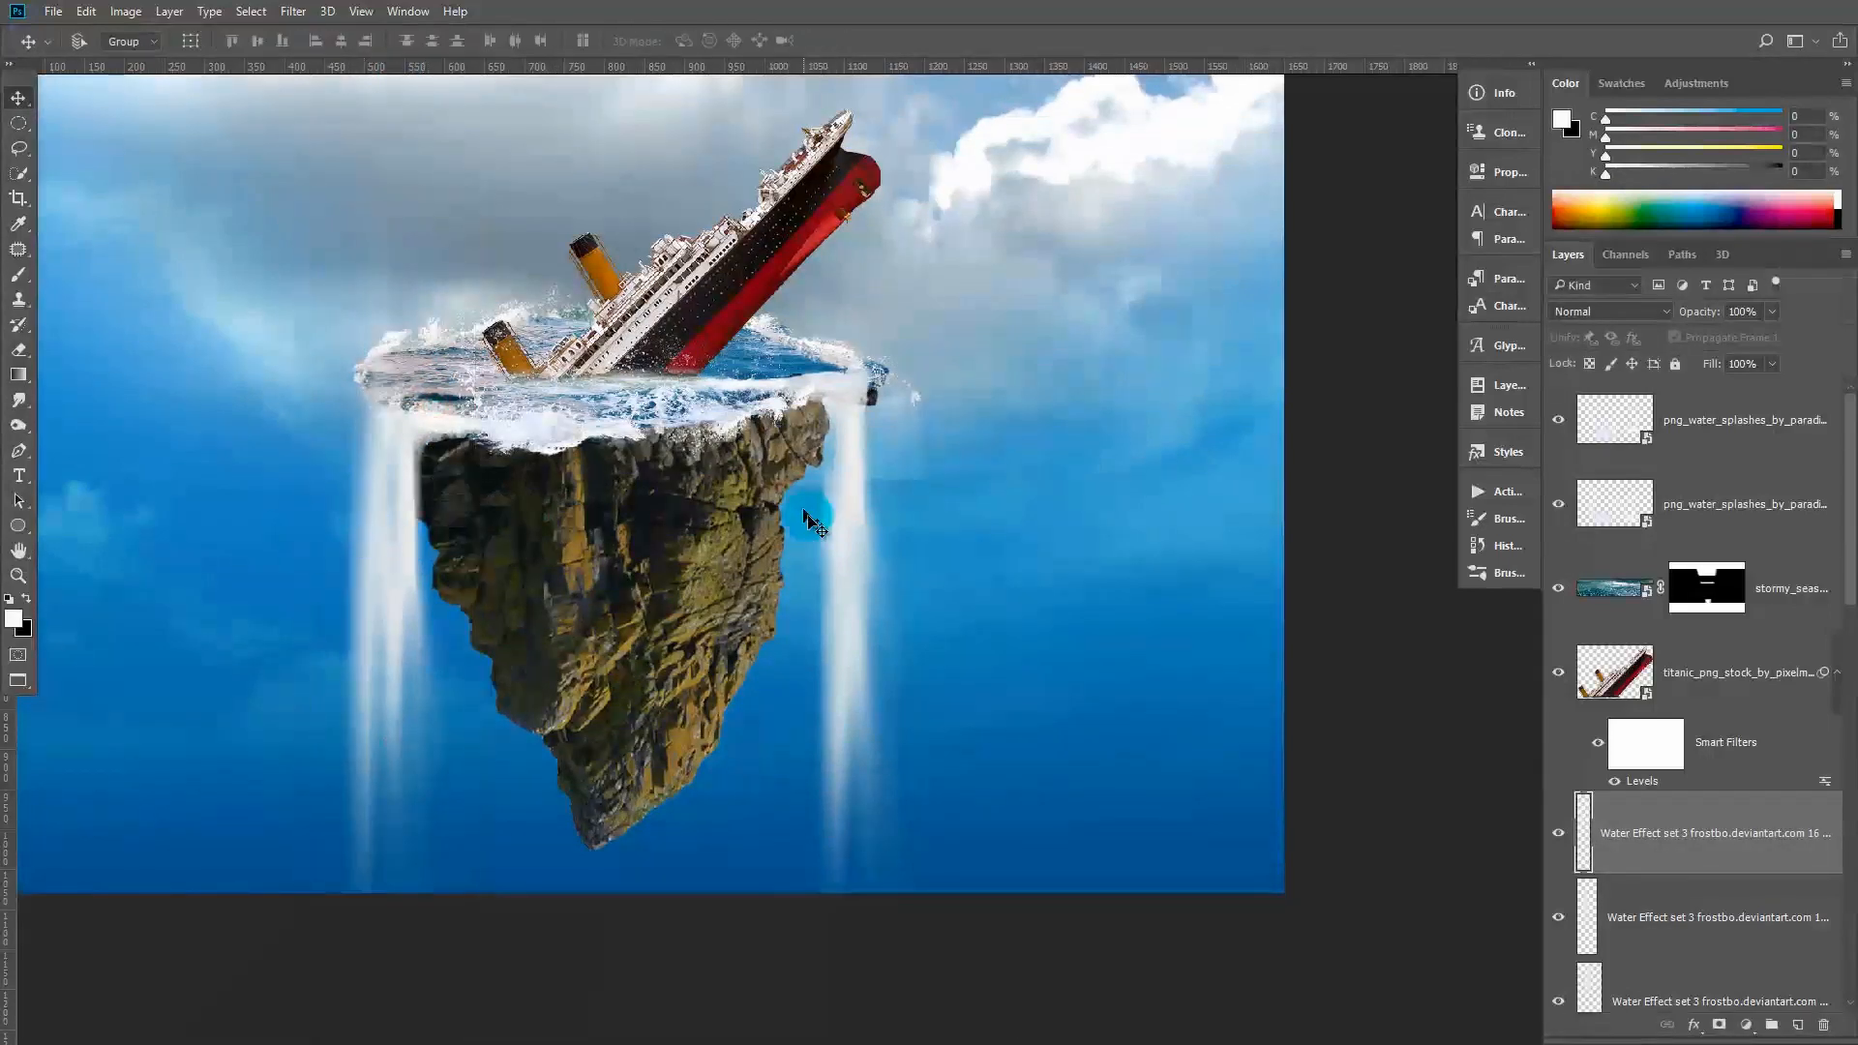
# Add a layer mask to the left waterfall copy and brush away its upper end where it overlaps the sea
pyautogui.click(1719, 1025)
pyautogui.click(18, 275)
pyautogui.moveTo(404, 376); pyautogui.dragTo(385, 366)
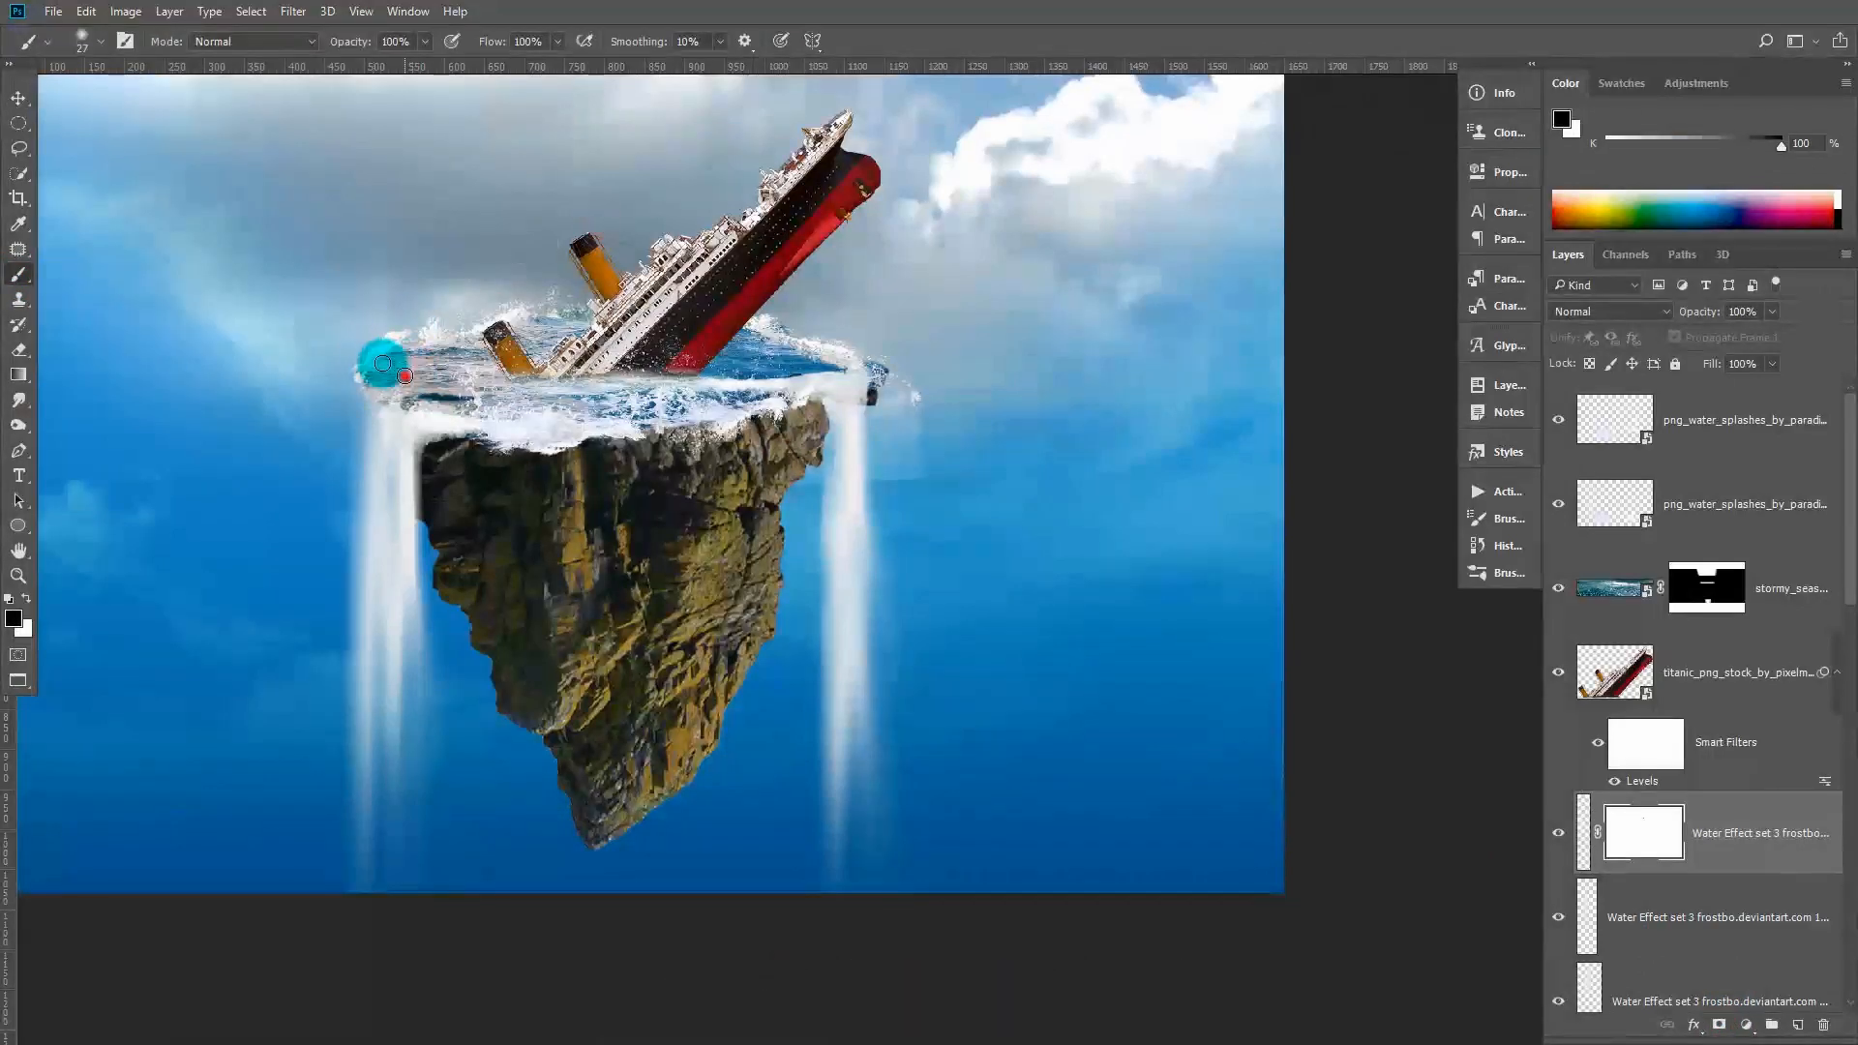
pyautogui.moveTo(436, 394); pyautogui.dragTo(498, 356)
pyautogui.moveTo(522, 428); pyautogui.dragTo(493, 430)
# Resize the lower of the two water splash layers and reposition it along the cliff's front rim
pyautogui.hotkey('ctrl', 't')
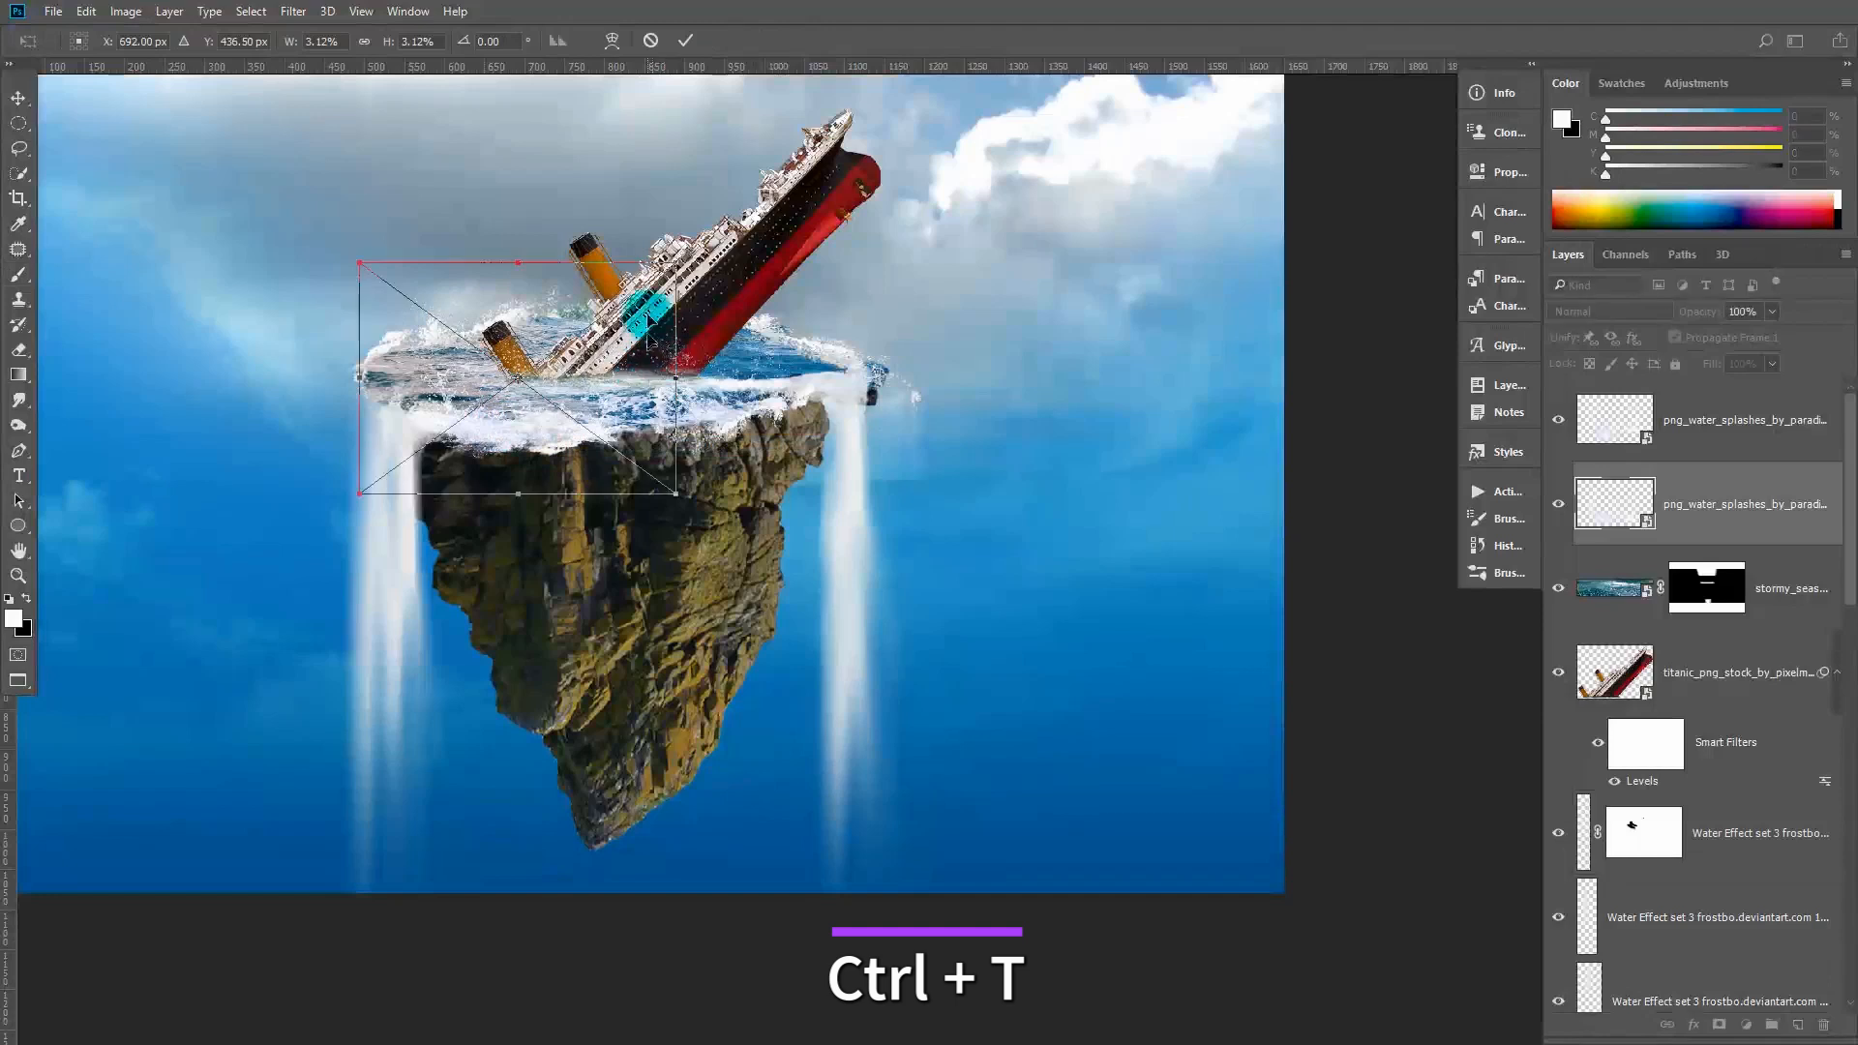
pyautogui.moveTo(733, 495)
pyautogui.mouseDown()
pyautogui.moveTo(697, 455)
pyautogui.moveTo(717, 475)
pyautogui.mouseUp()
pyautogui.moveTo(639, 416); pyautogui.dragTo(569, 435)
pyautogui.click(685, 41)
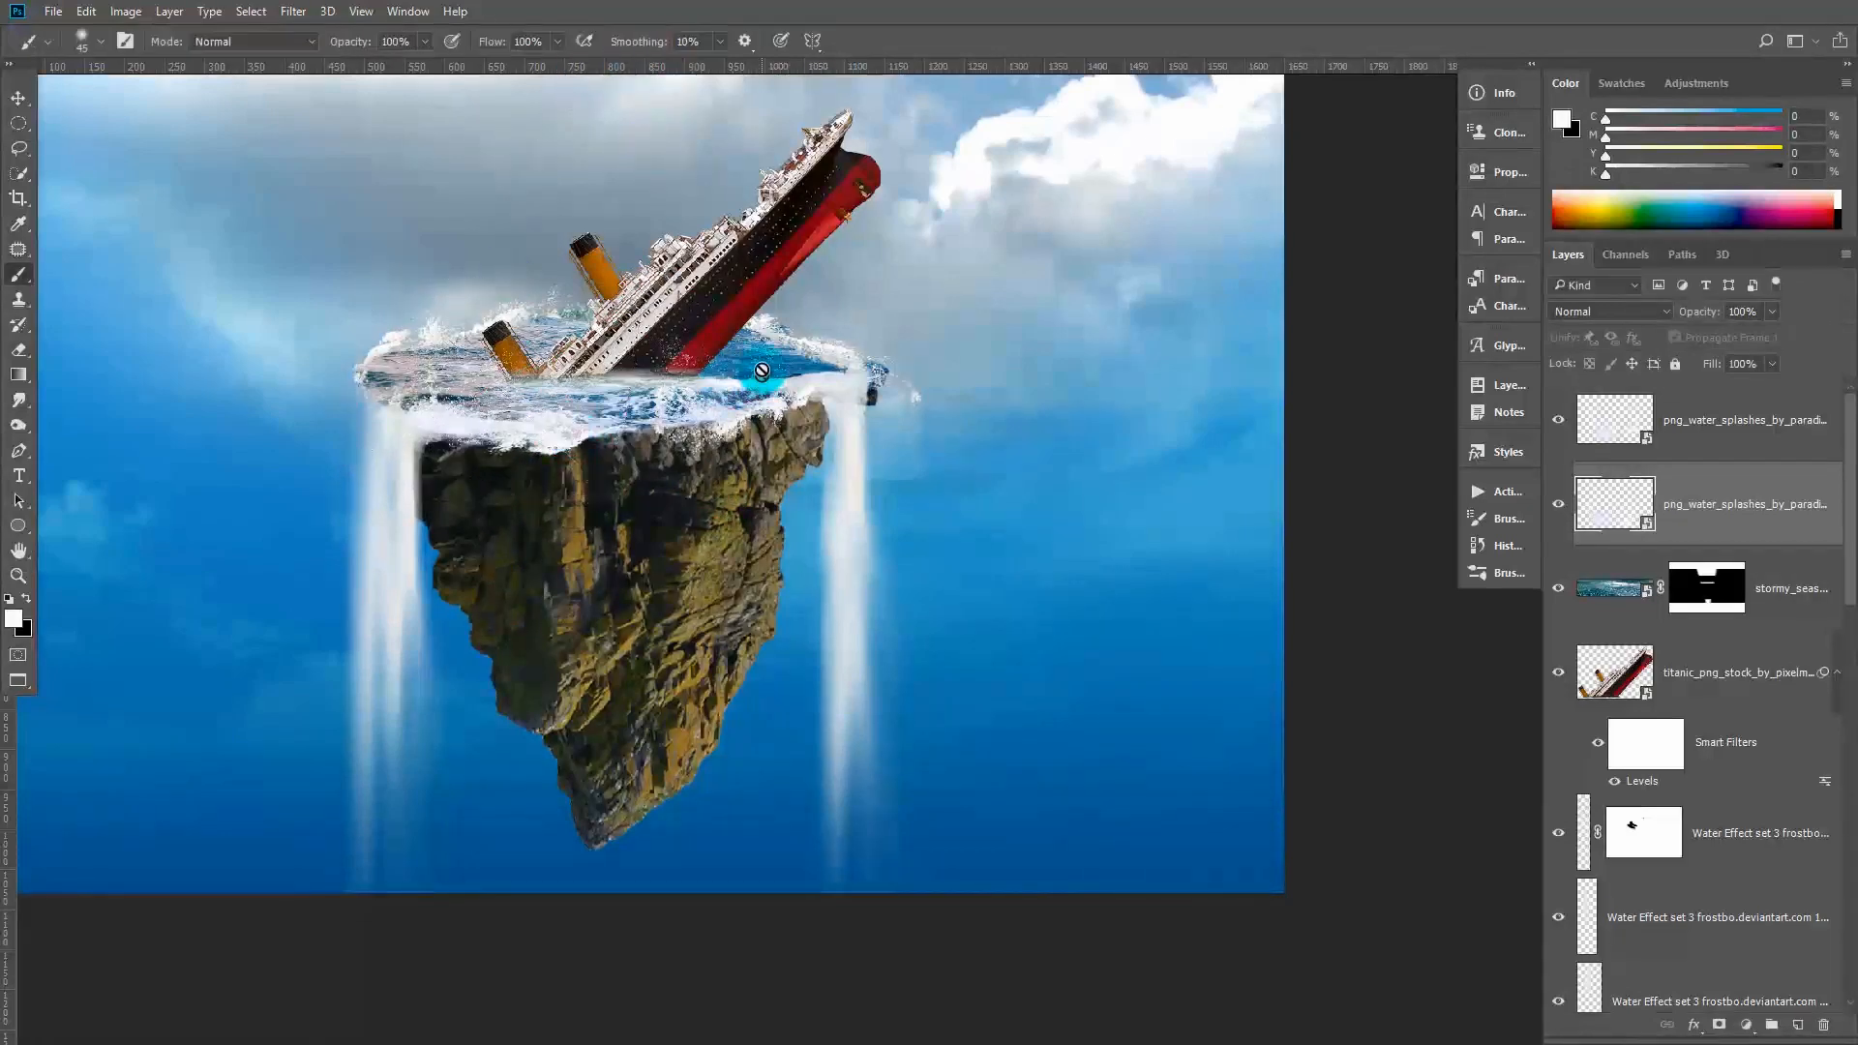
# Scale the Titanic down to about 25% and move it left and down into the sea
pyautogui.hotkey('ctrl', 't')
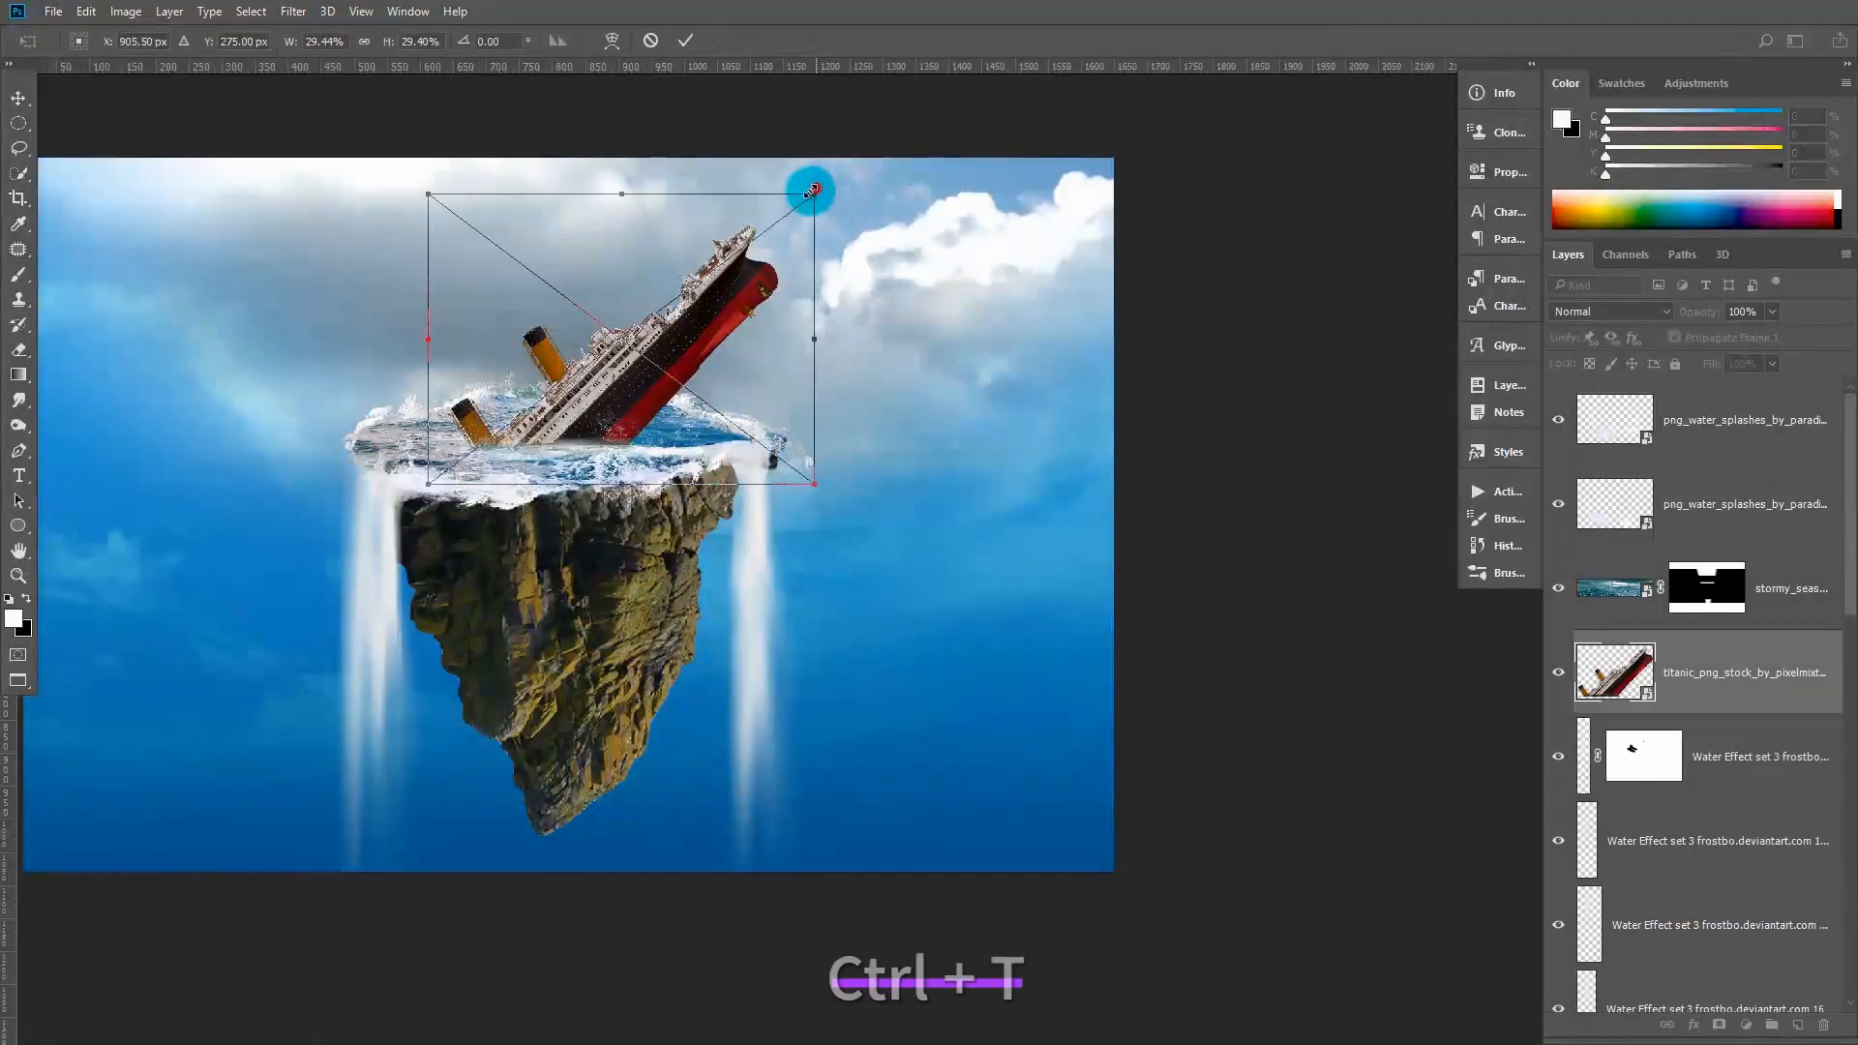
pyautogui.moveTo(813, 187)
pyautogui.mouseDown()
pyautogui.moveTo(771, 204)
pyautogui.moveTo(800, 202)
pyautogui.mouseUp()
pyautogui.moveTo(685, 322)
pyautogui.mouseDown()
pyautogui.moveTo(664, 363)
pyautogui.moveTo(662, 341)
pyautogui.mouseUp()
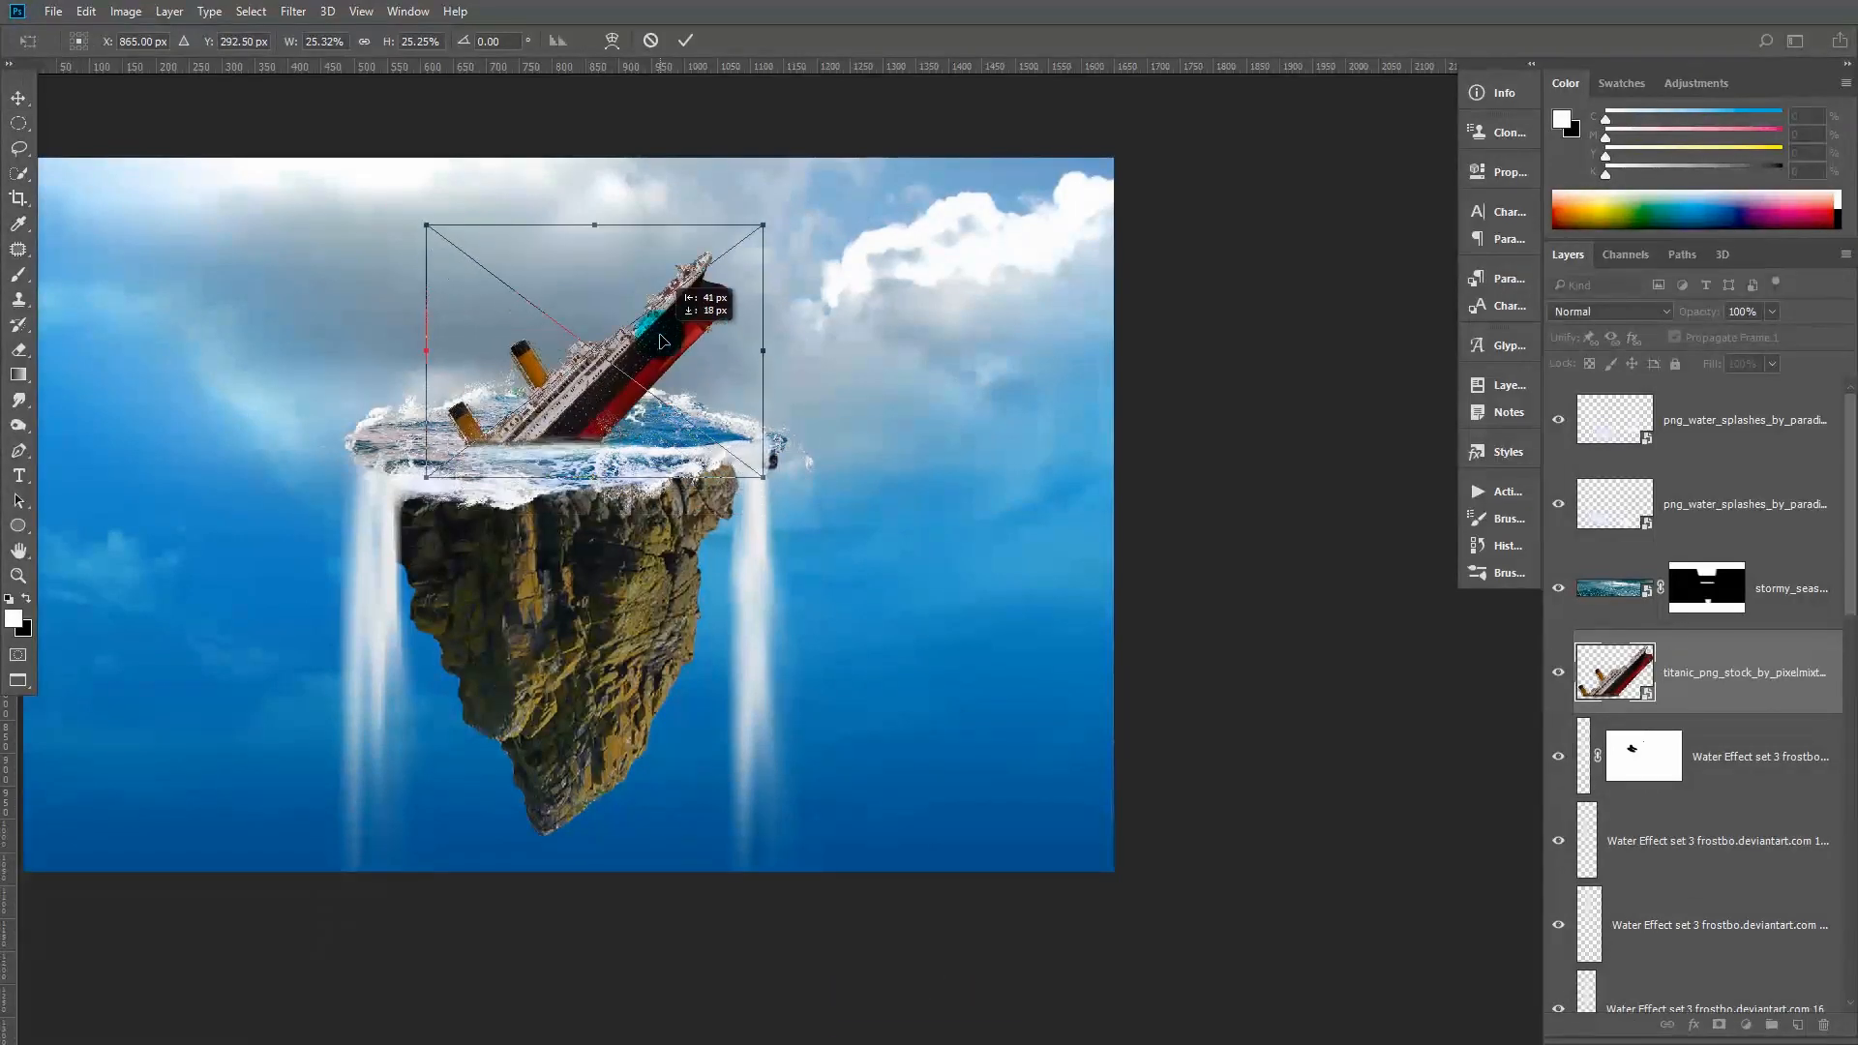
pyautogui.click(683, 43)
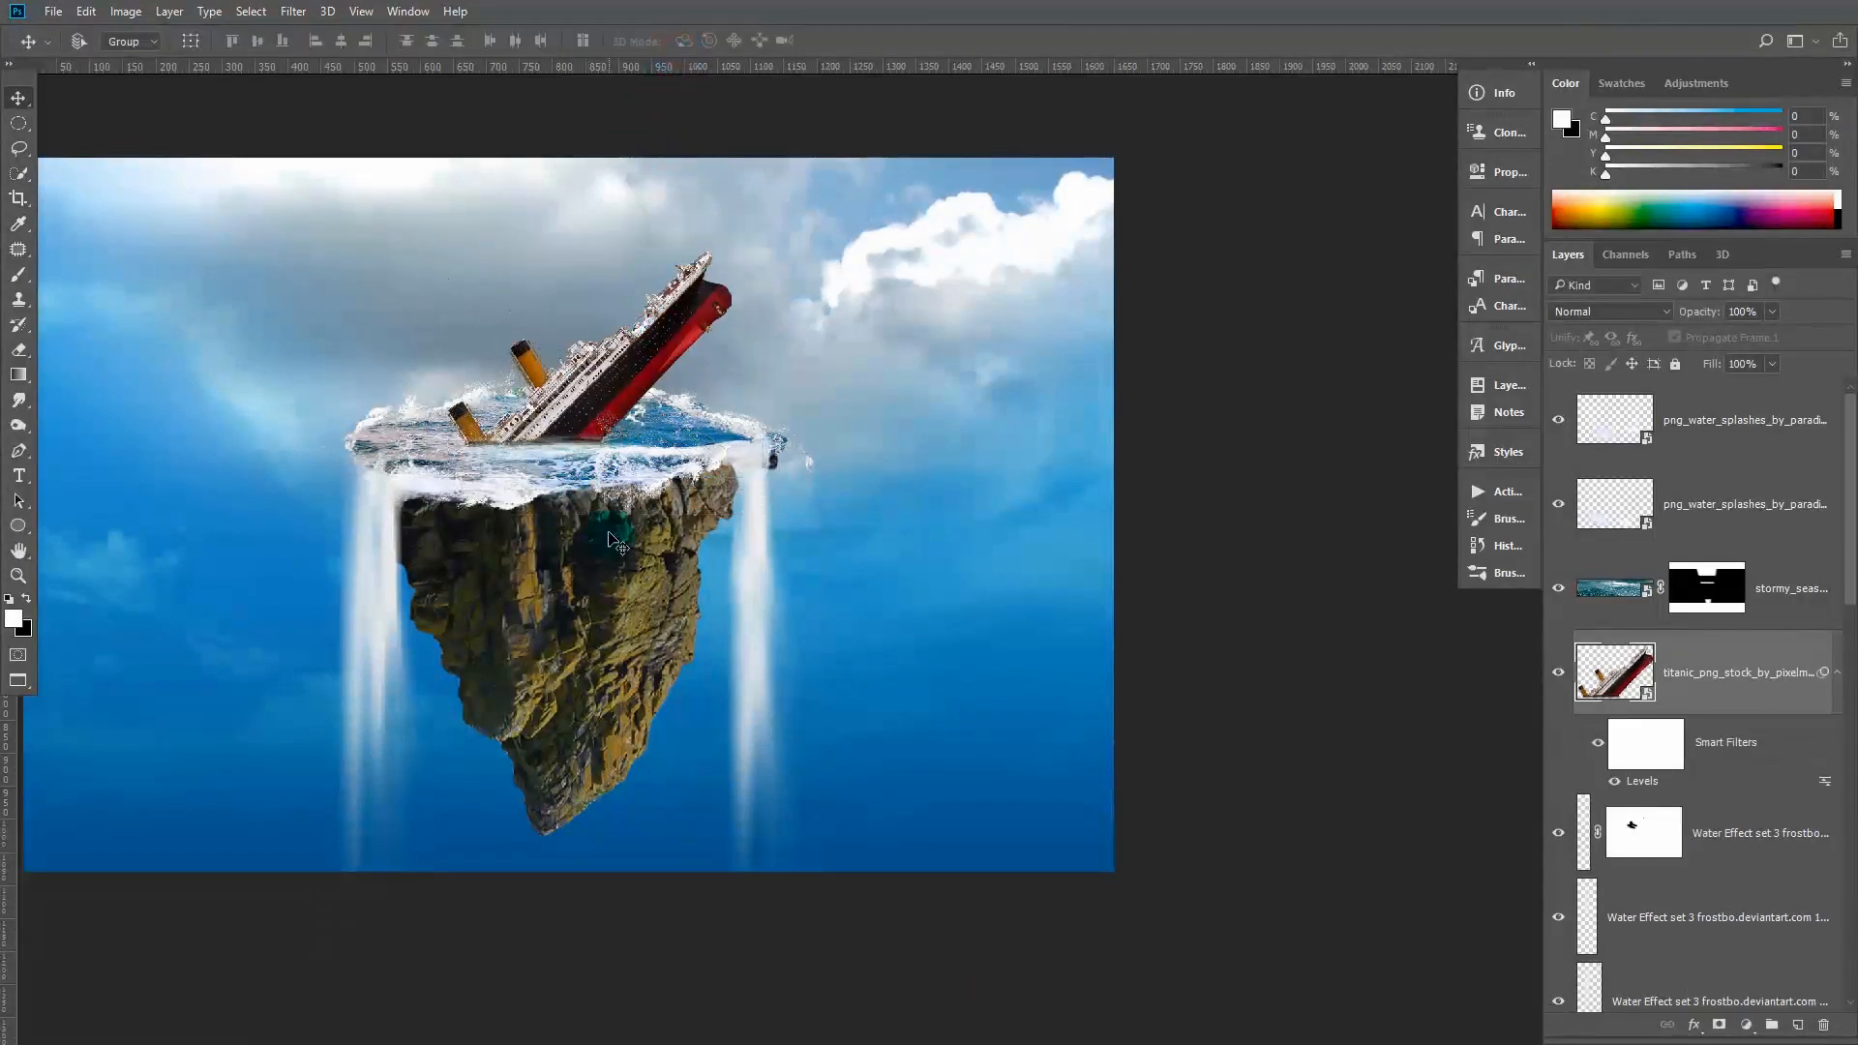
# Place the colonial_ship_png_by_lg_design image as an embedded object in the composition
pyautogui.scroll(-1, 587, 523)
pyautogui.moveTo(579, 489); pyautogui.dragTo(596, 494)
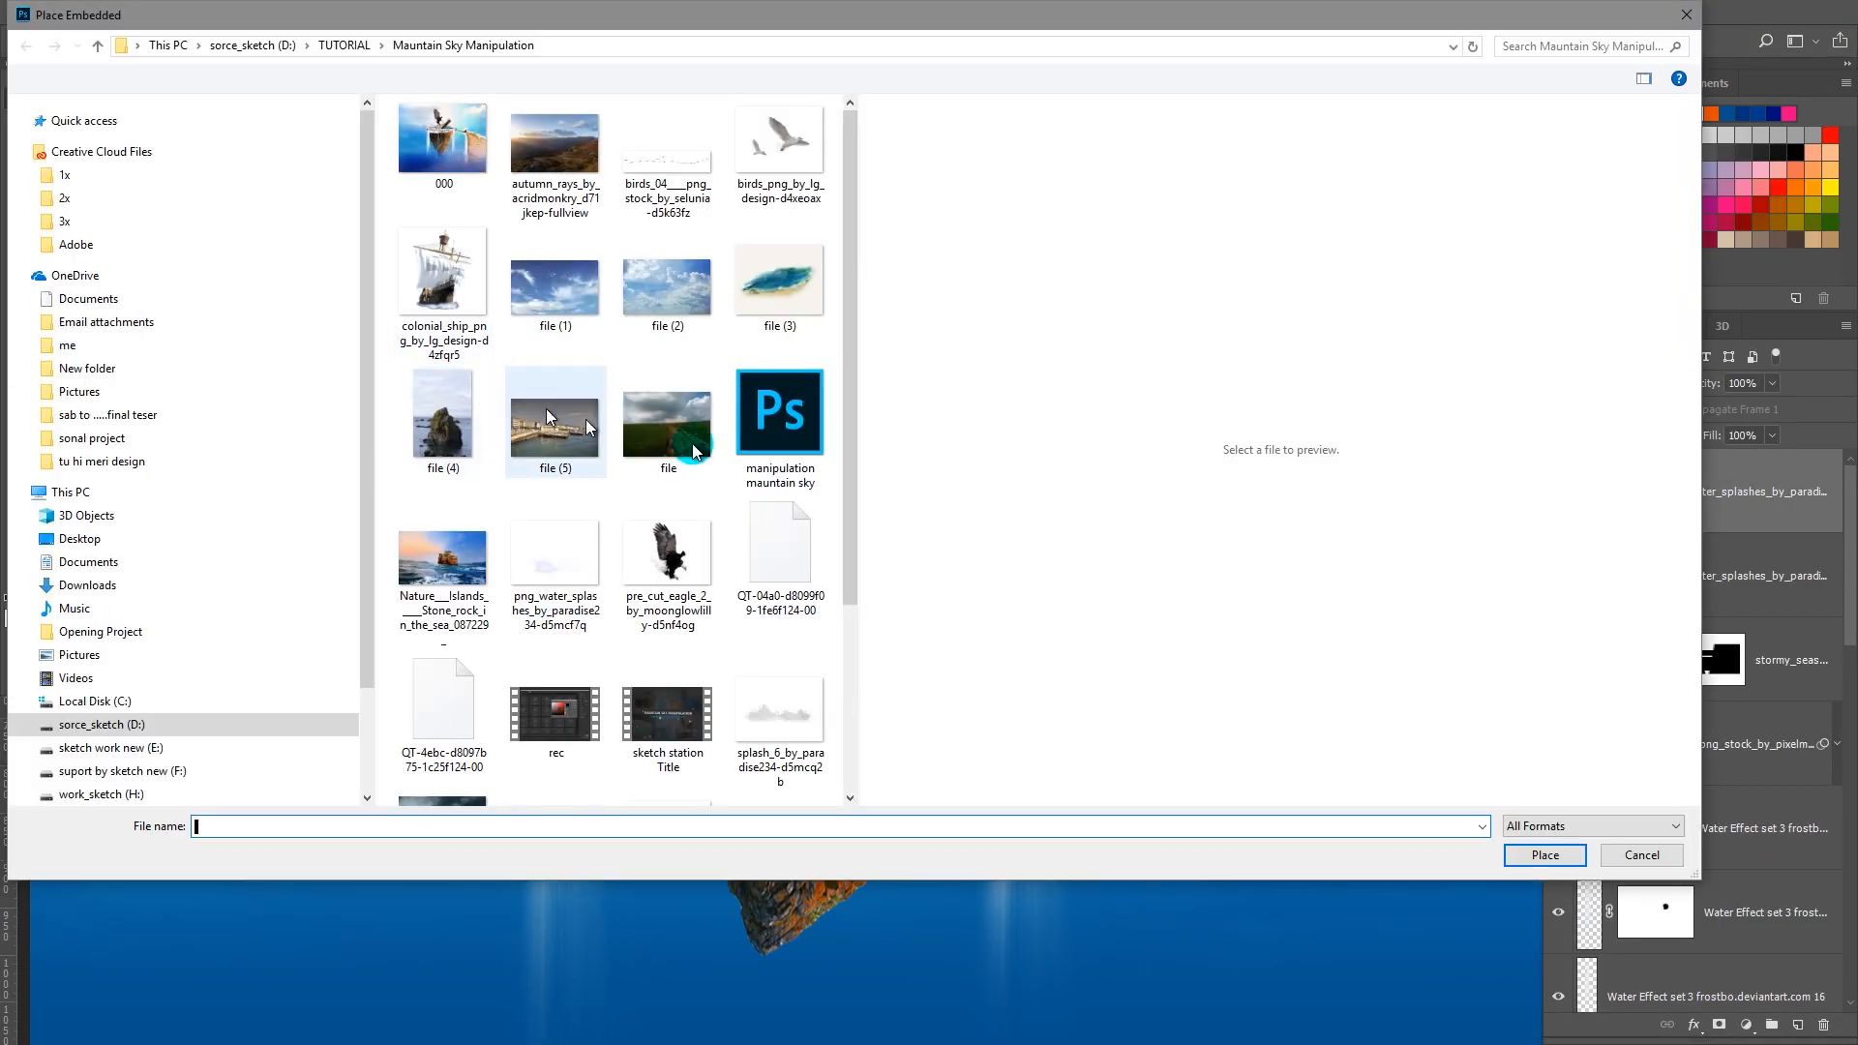
pyautogui.click(469, 311)
pyautogui.click(1540, 852)
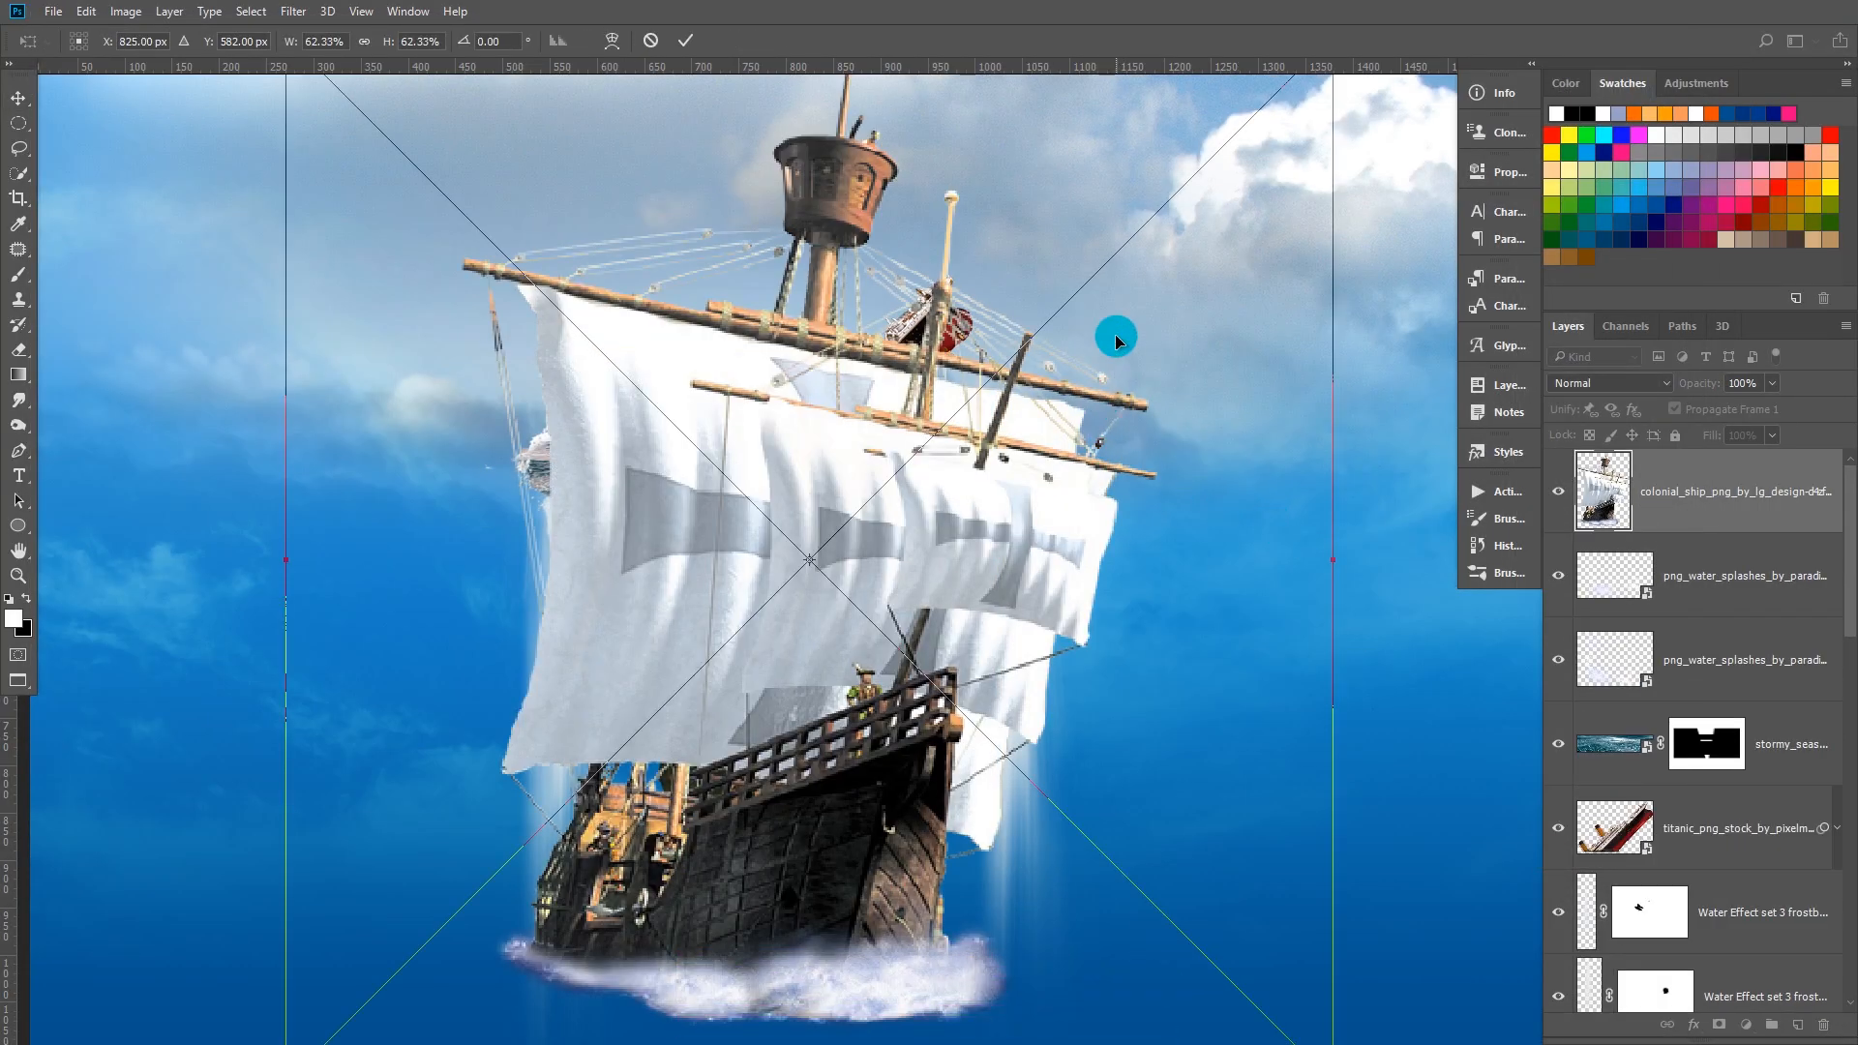
# Scale the colonial ship to 12.77%, rotate it 32.57° and move it onto the cliff's right edge
pyautogui.scroll(-1, 1115, 334)
pyautogui.scroll(1, 1113, 324)
pyautogui.moveTo(1113, 320); pyautogui.dragTo(1075, 377)
pyautogui.moveTo(1295, 92); pyautogui.dragTo(850, 731)
pyautogui.moveTo(774, 851); pyautogui.dragTo(1010, 659)
pyautogui.moveTo(1188, 789); pyautogui.dragTo(1021, 711)
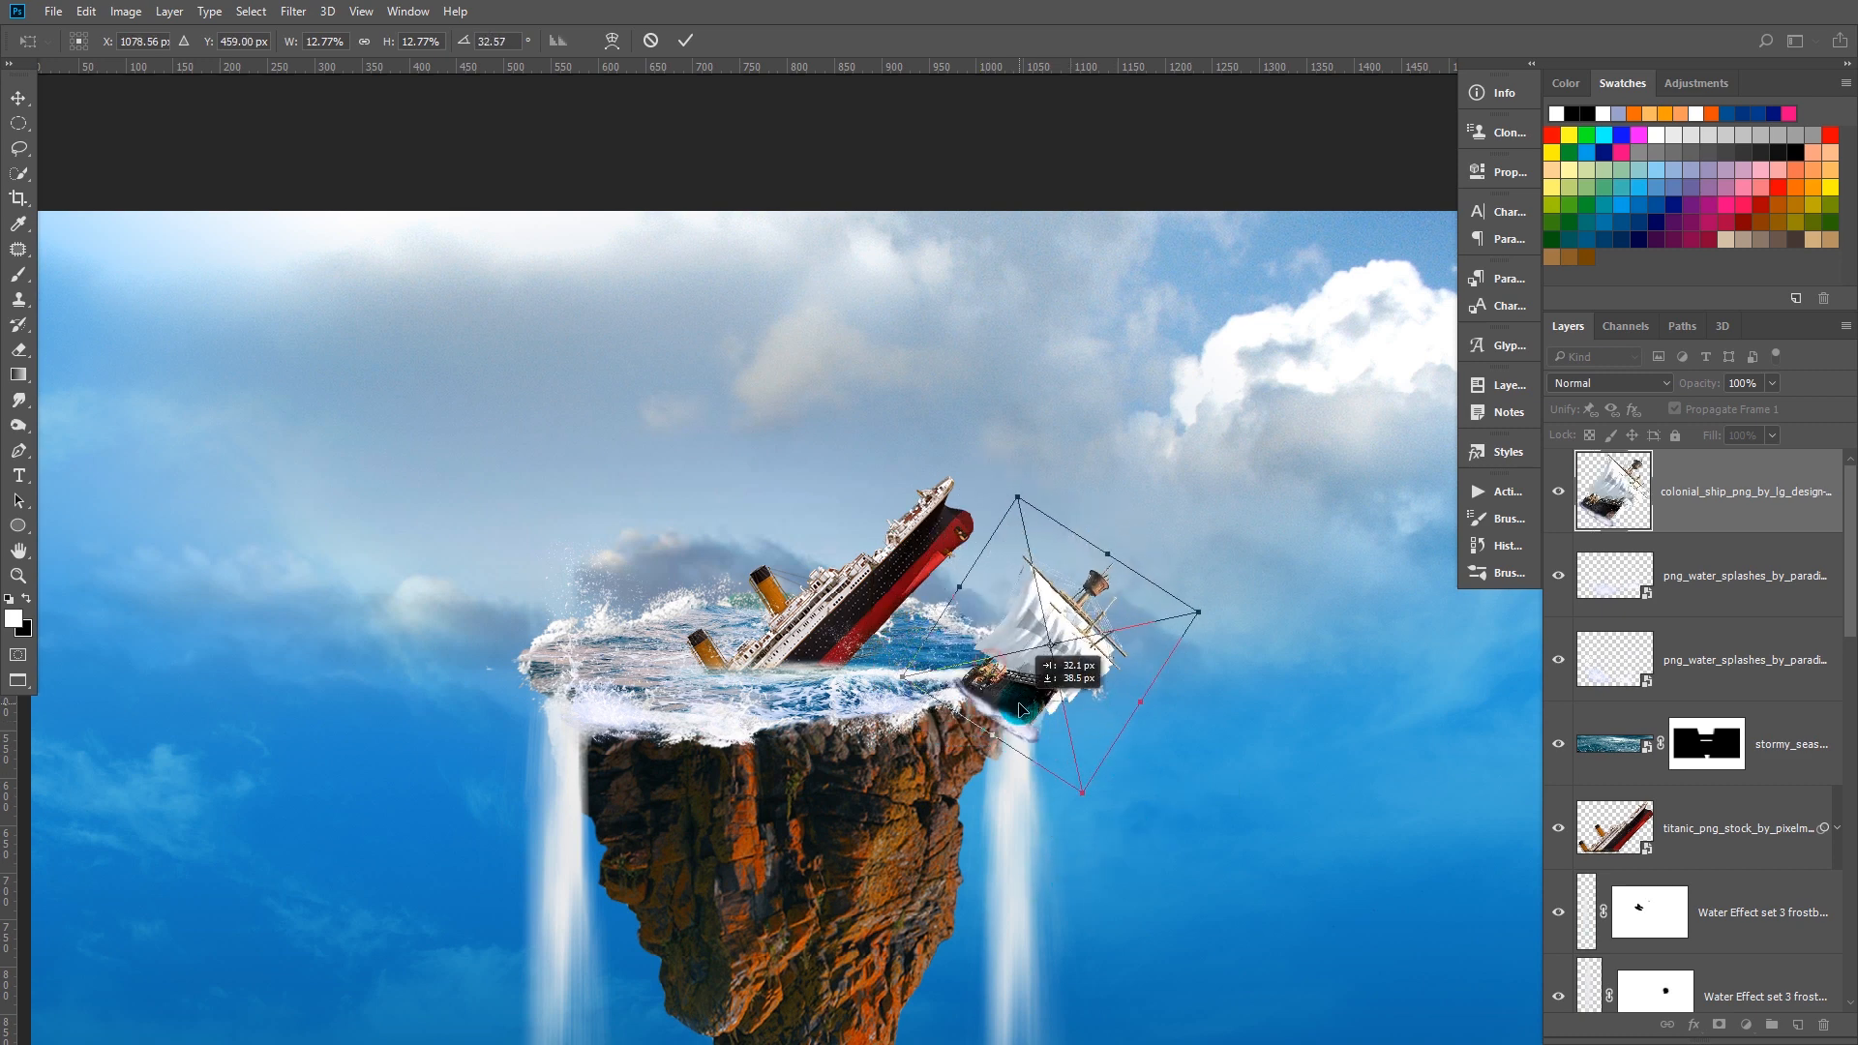
# Reduce the colonial ship's scale further to 9.58% and apply the transformation
pyautogui.scroll(1, 1171, 786)
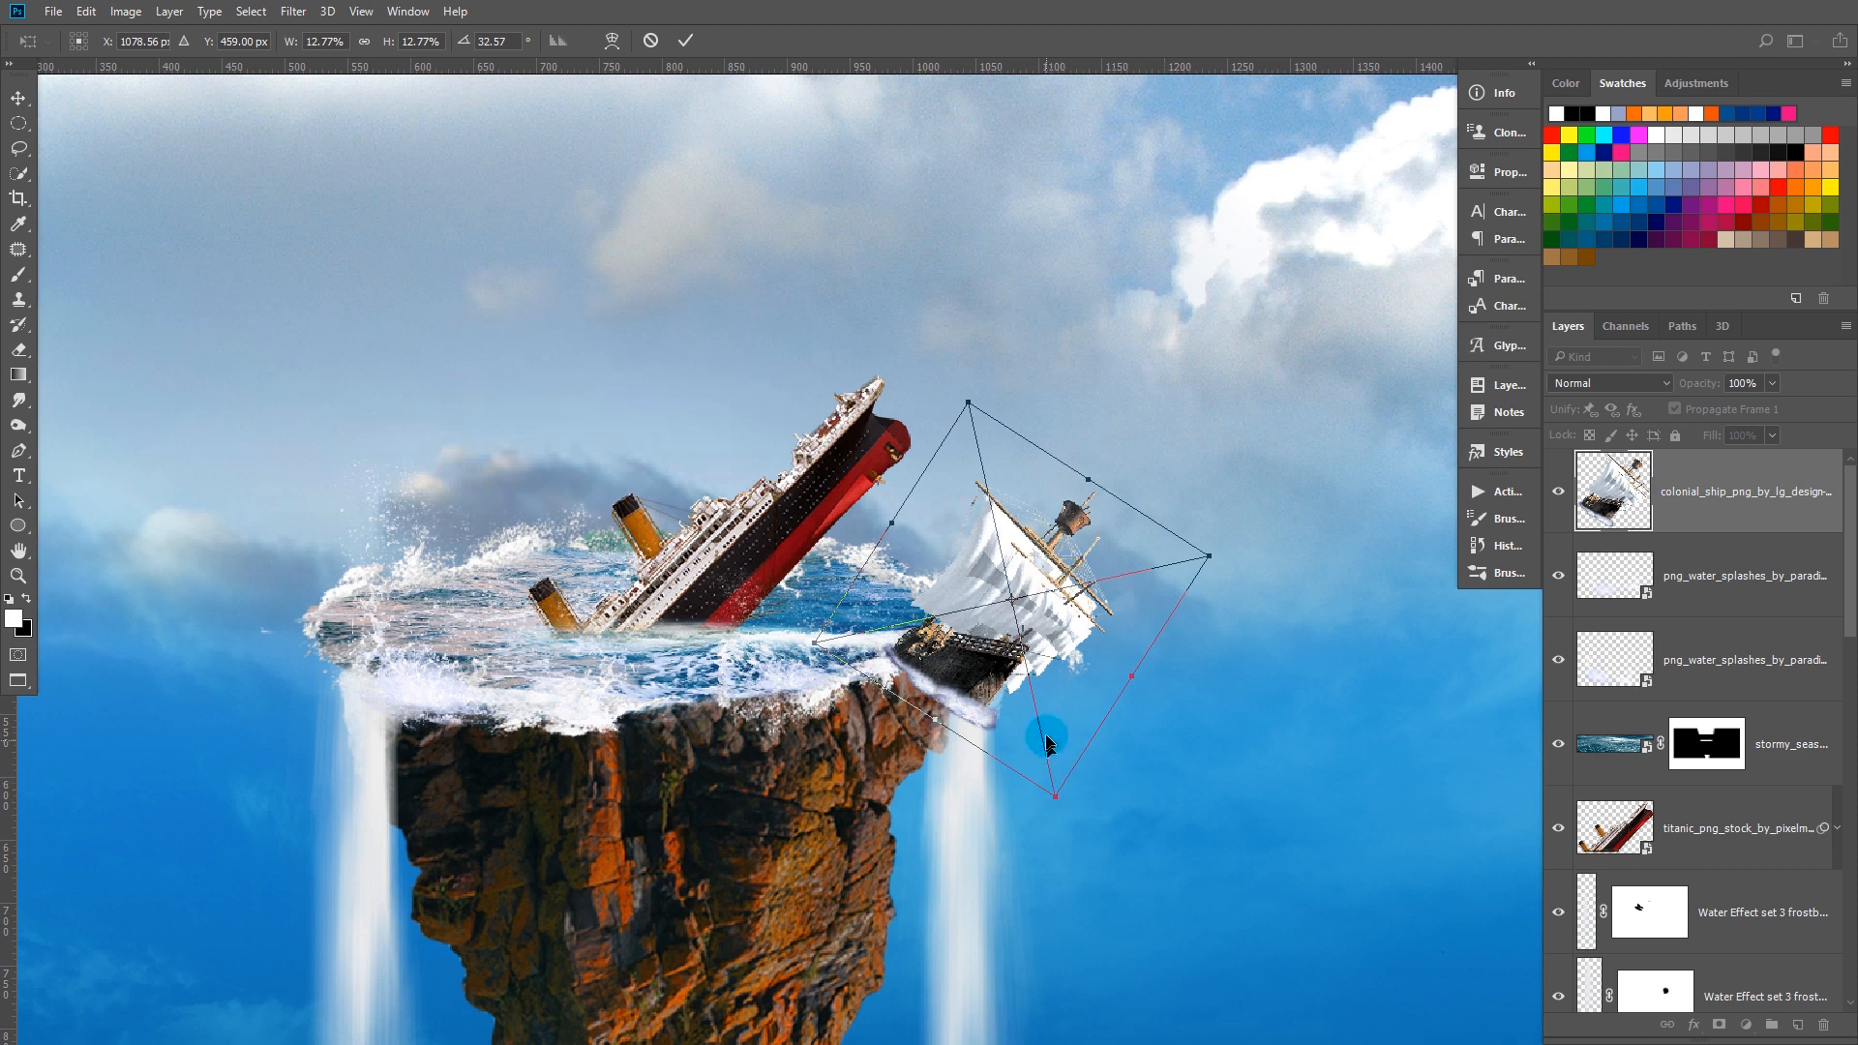
pyautogui.moveTo(1052, 799); pyautogui.dragTo(1037, 751)
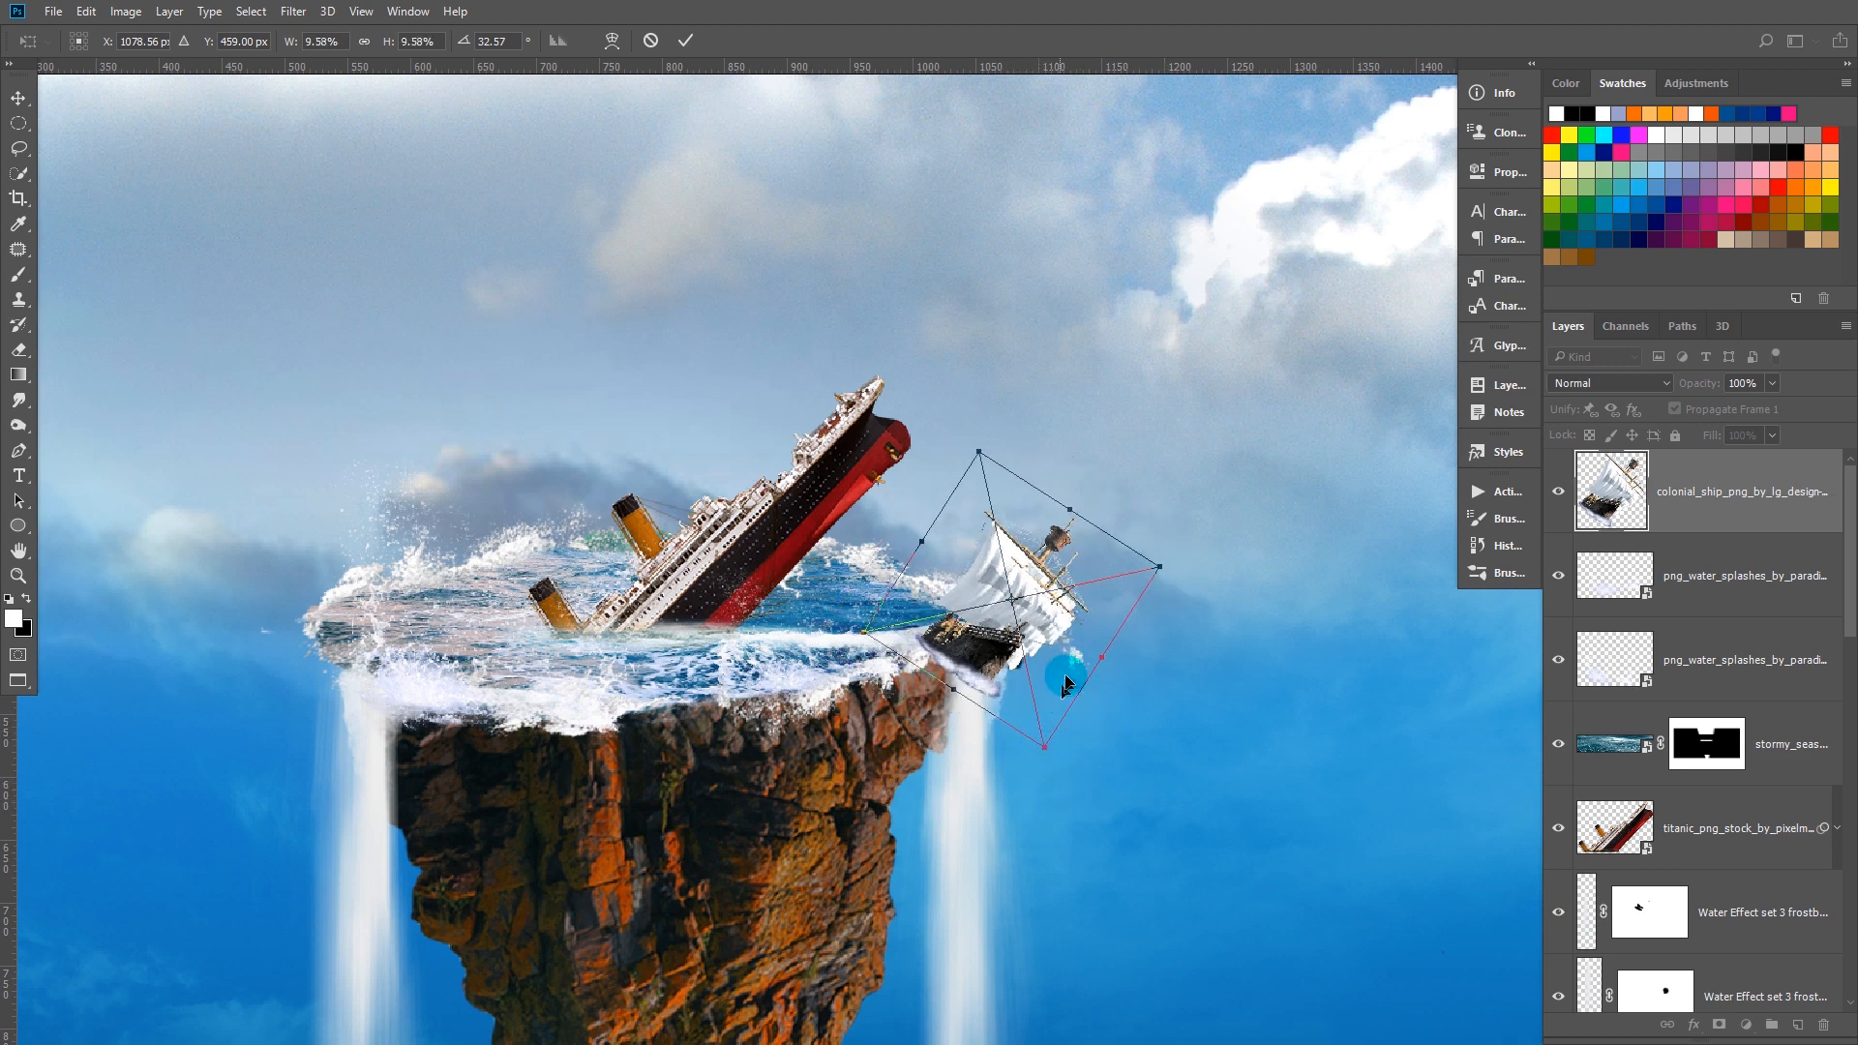
pyautogui.press('Return')
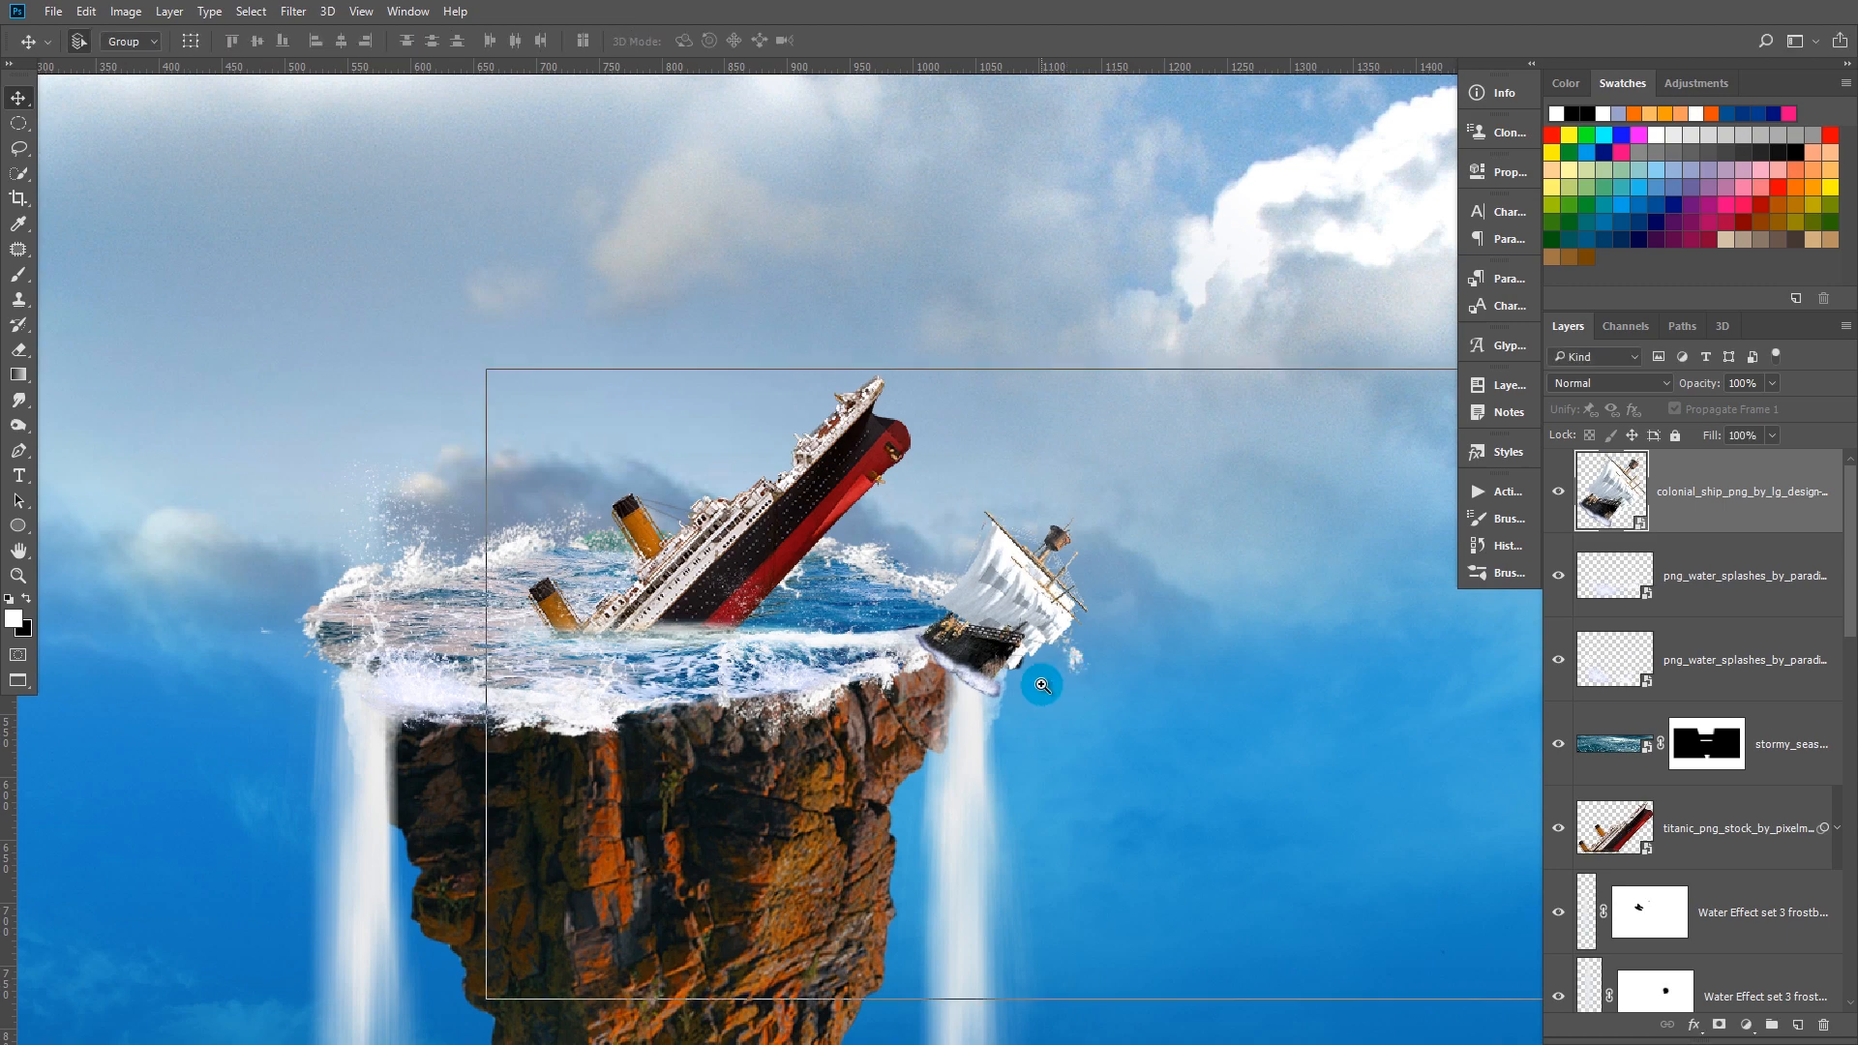
# Add a layer mask to the colonial ship and pick the Brush tool for painting on it
pyautogui.keyDown('ctrl'); pyautogui.click(1041, 685); pyautogui.keyUp('ctrl')
pyautogui.keyDown('ctrl'); pyautogui.click(1042, 678); pyautogui.keyUp('ctrl')
pyautogui.moveTo(877, 615); pyautogui.dragTo(892, 566)
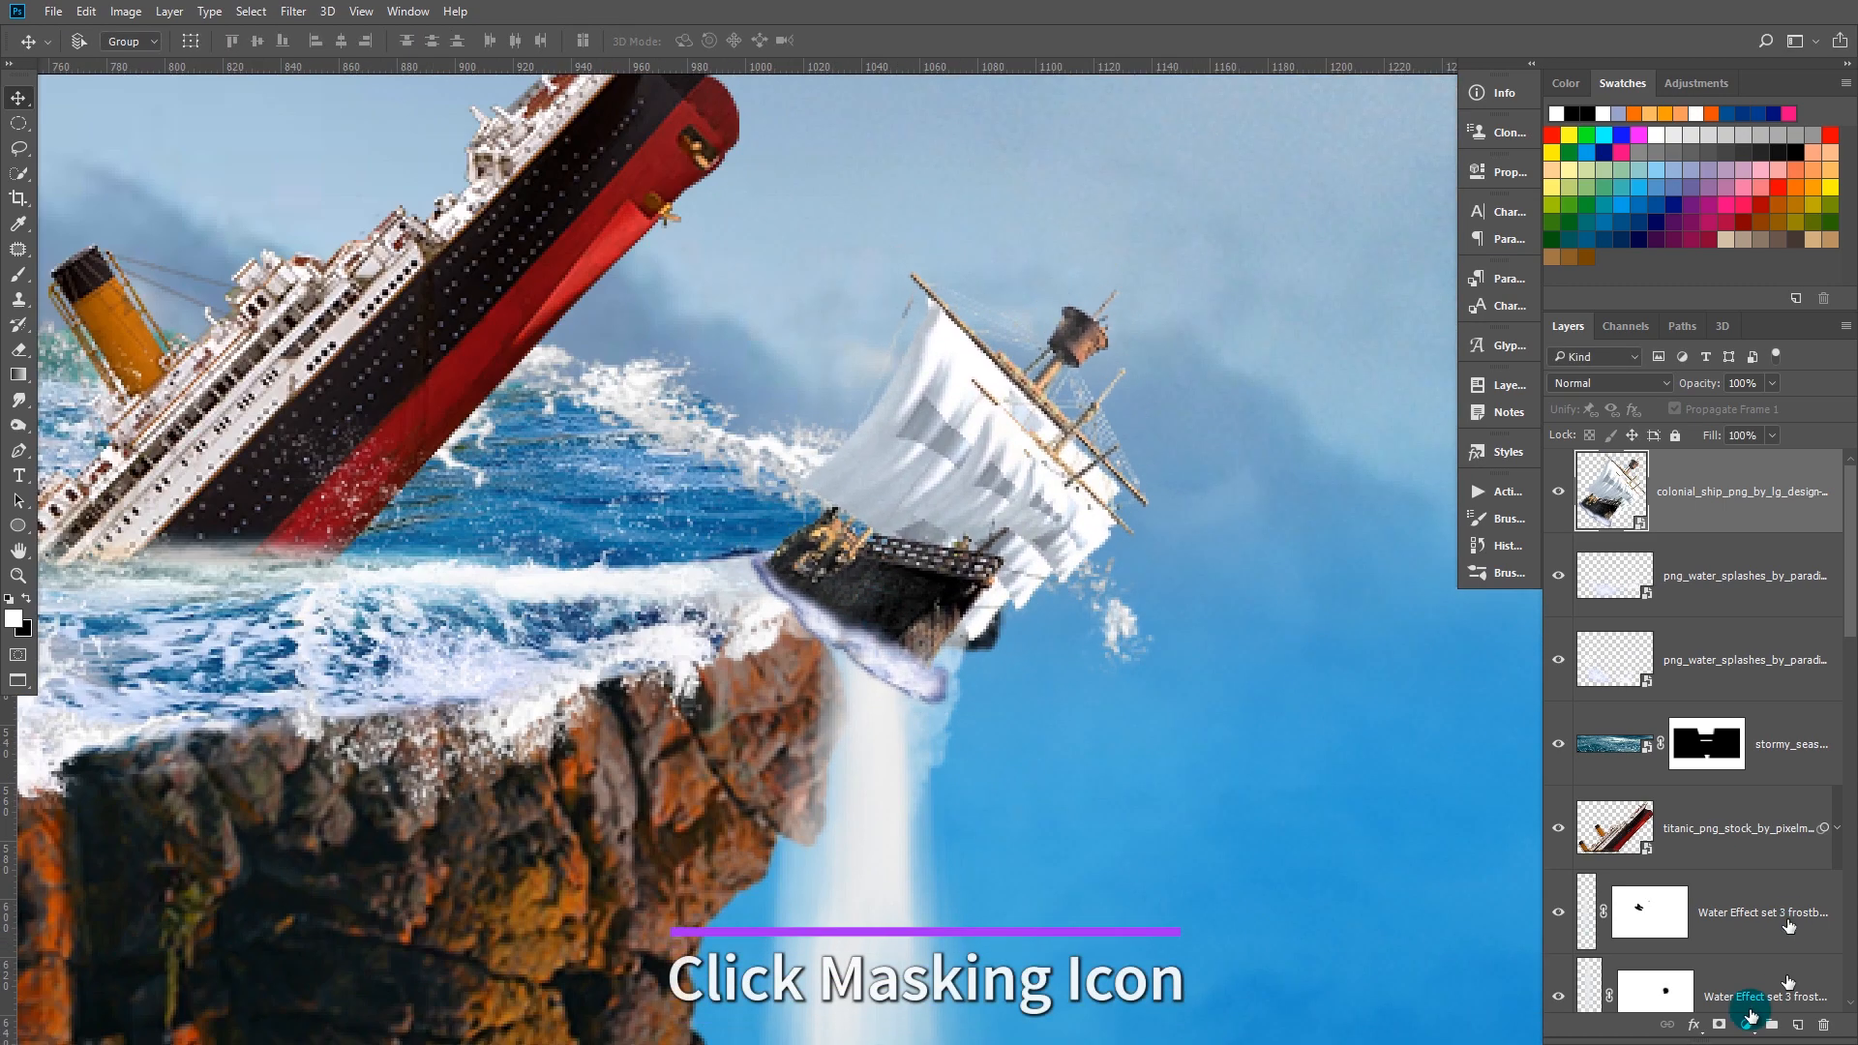
pyautogui.click(1719, 1026)
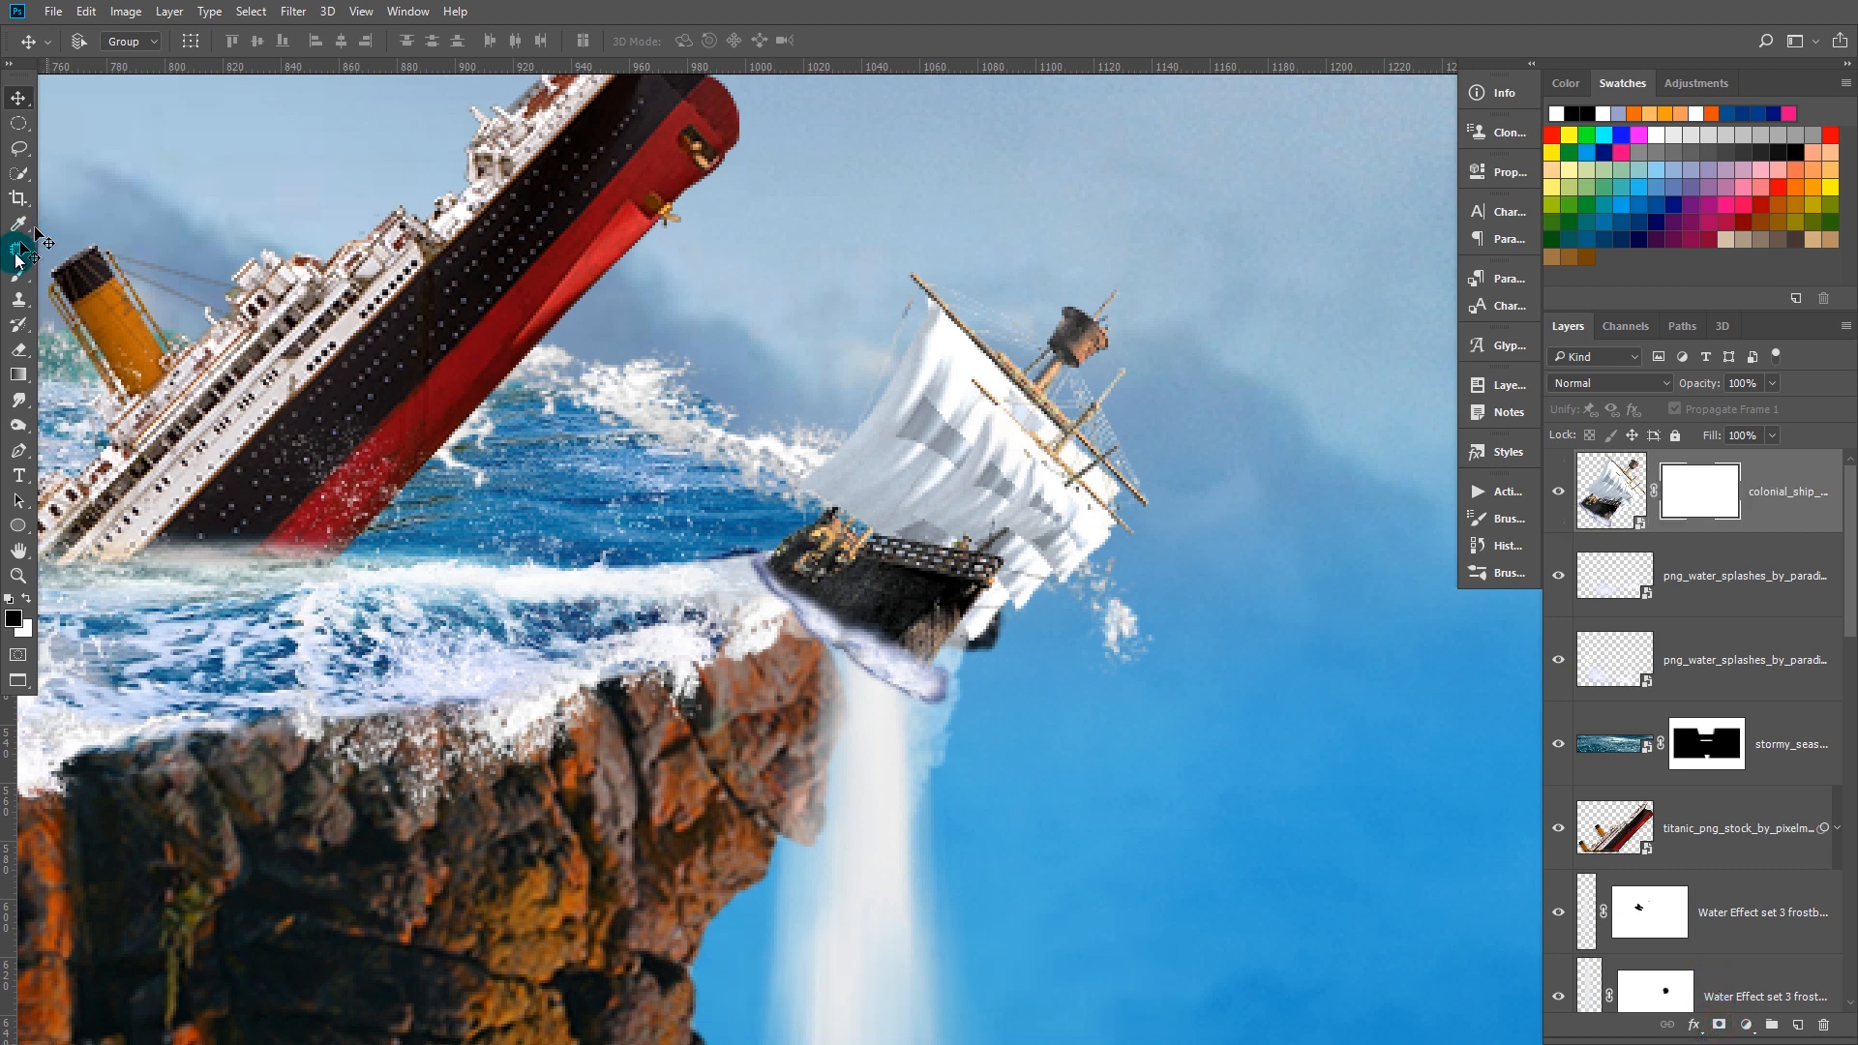
pyautogui.click(28, 284)
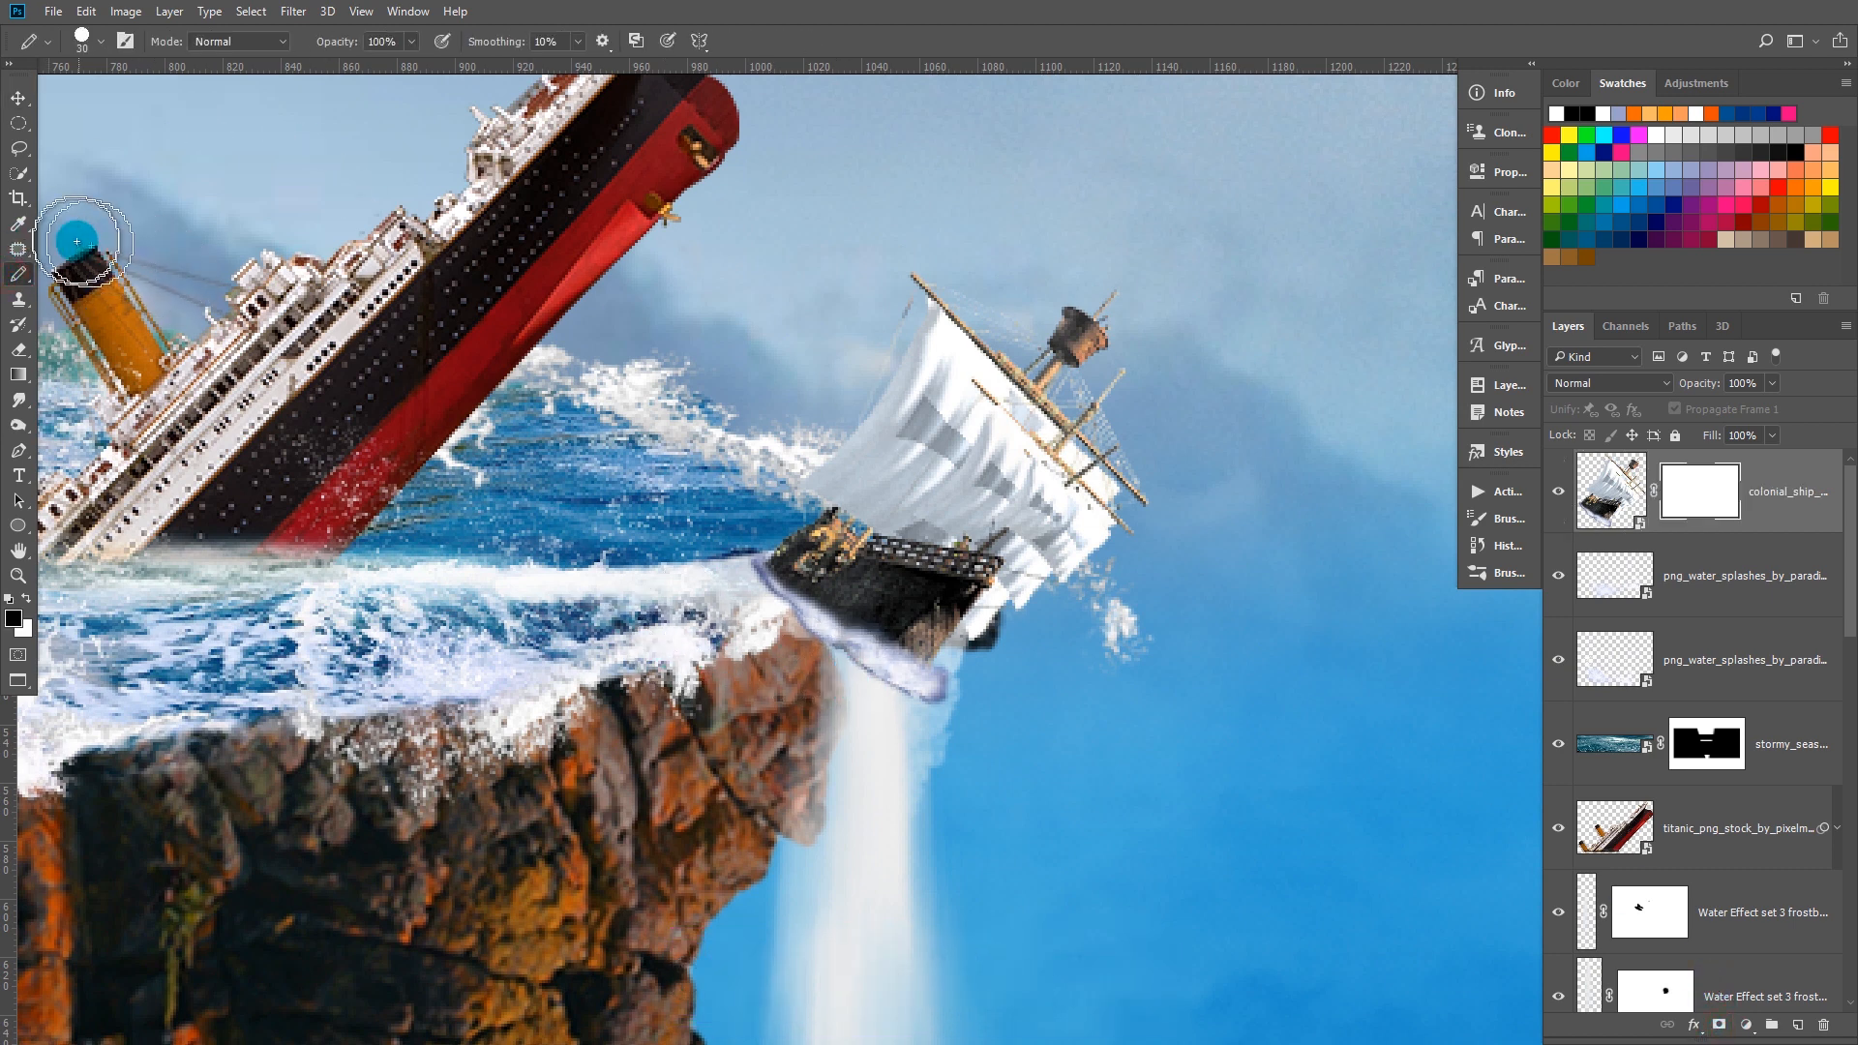
pyautogui.rightClick(26, 283)
pyautogui.click(87, 267)
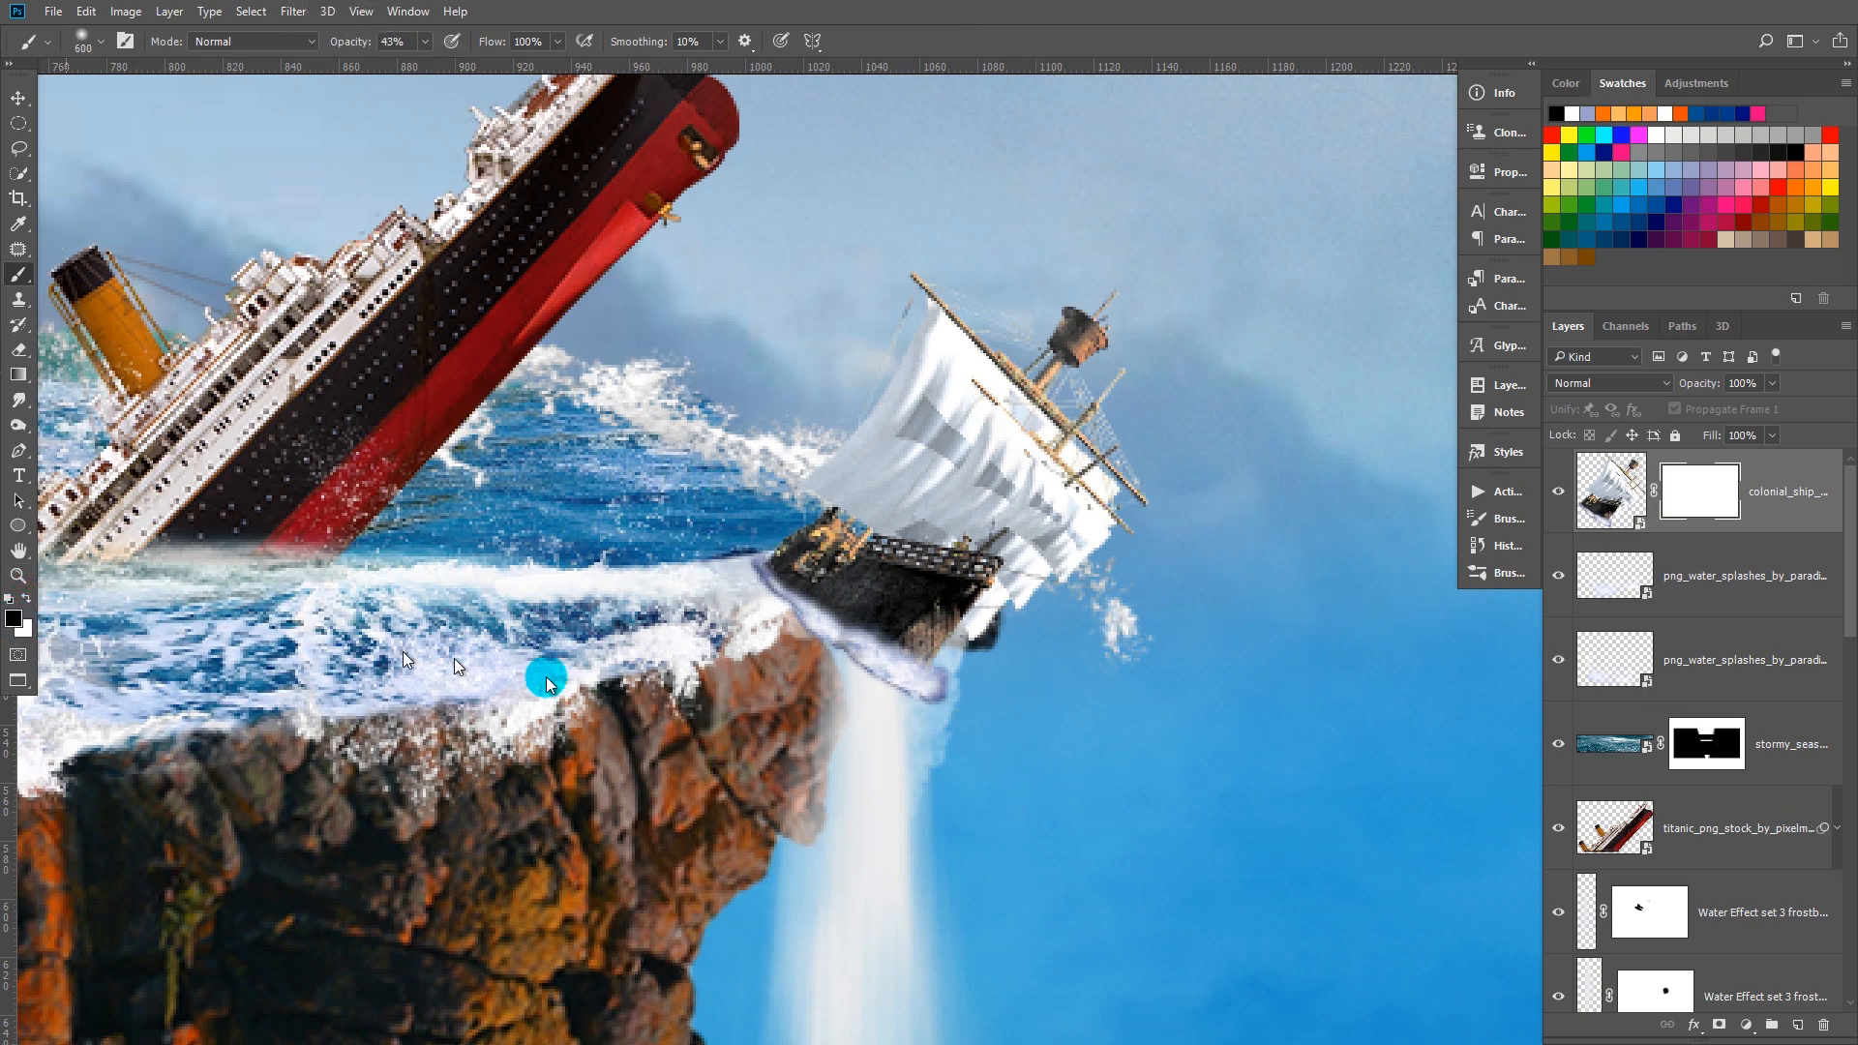
# Shrink the brush to 15 px, set its opacity to 100% and mask out the foam beneath the colonial ship's hull
pyautogui.press('[')
pyautogui.press('[')
pyautogui.press('[')
pyautogui.press('[')
pyautogui.press('[')
pyautogui.press('[')
pyautogui.press('[')
pyautogui.press('[')
pyautogui.press('[')
pyautogui.press('[')
pyautogui.press('[')
pyautogui.press('[')
pyautogui.press('[')
pyautogui.press('[')
pyautogui.press('[')
pyautogui.press('[')
pyautogui.press('[')
pyautogui.press('[')
pyautogui.press('[')
pyautogui.press('[')
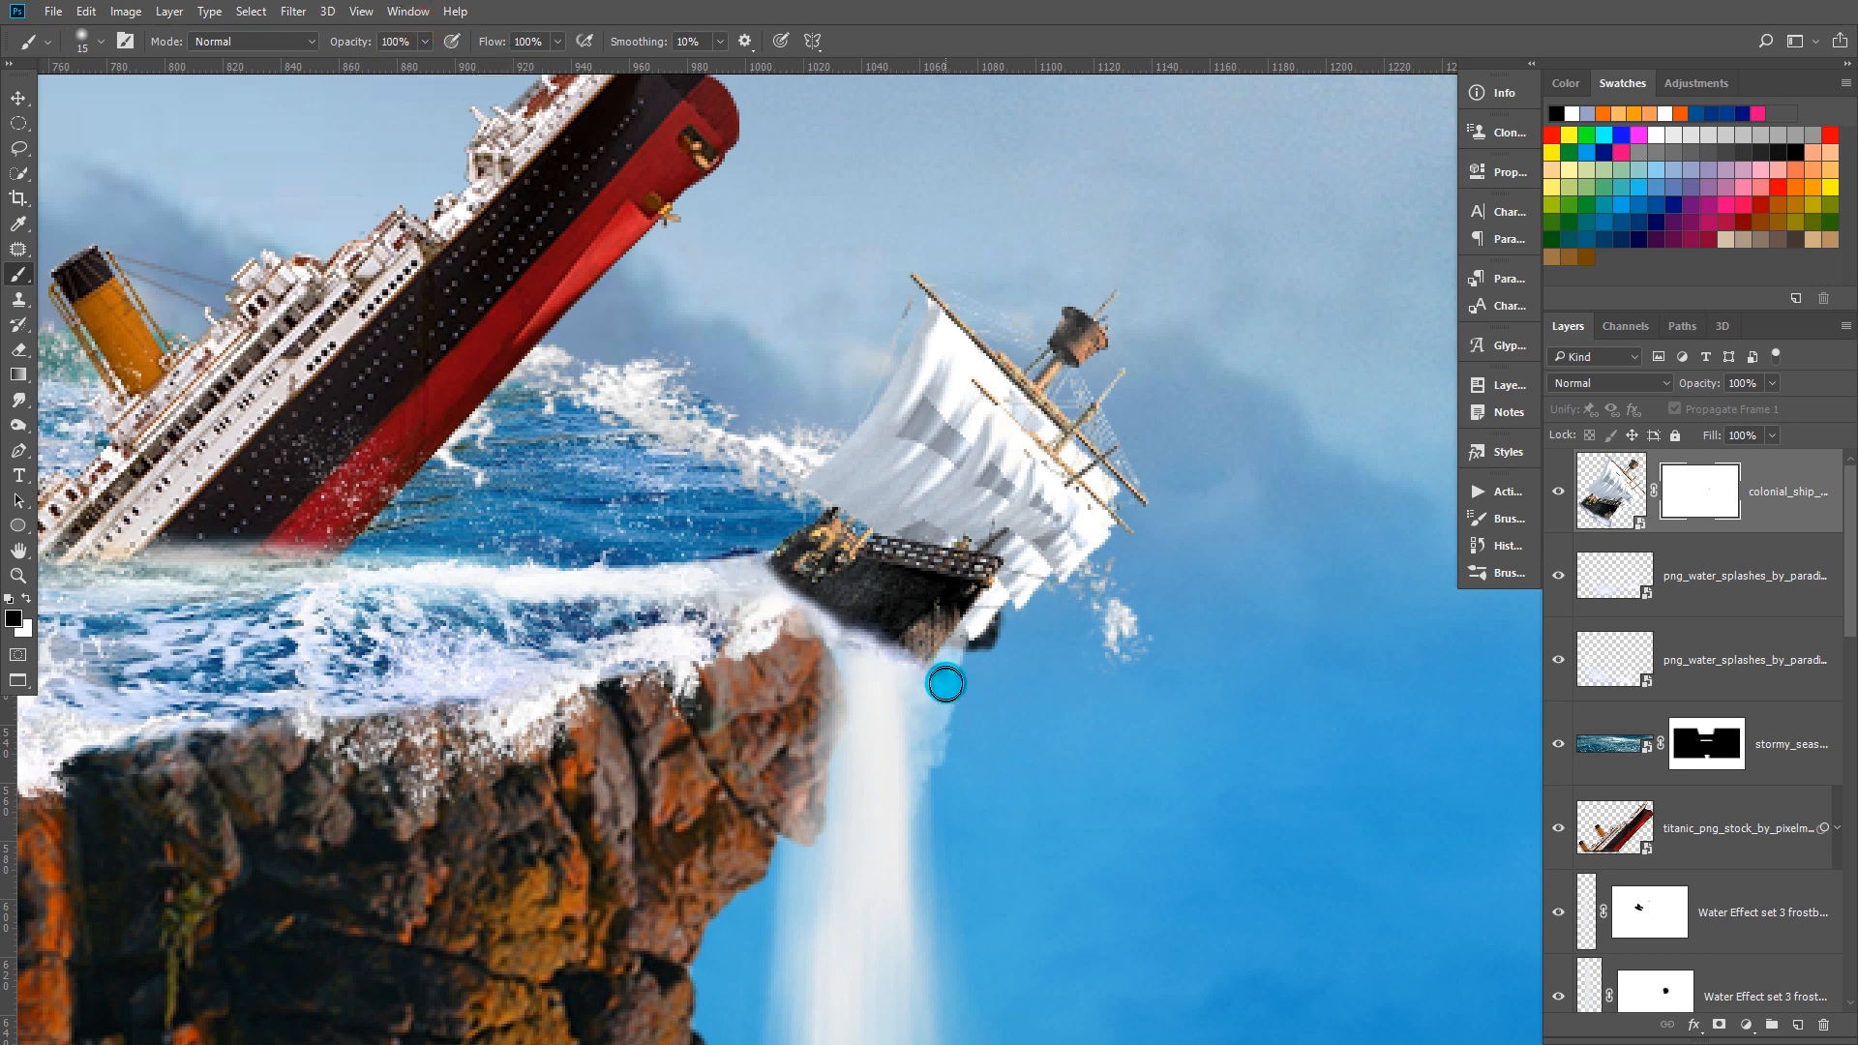
# Tilt the colonial ship further over the cliff's edge and blend the underside of its hull into the water with the mask
pyautogui.moveTo(898, 610); pyautogui.dragTo(880, 626)
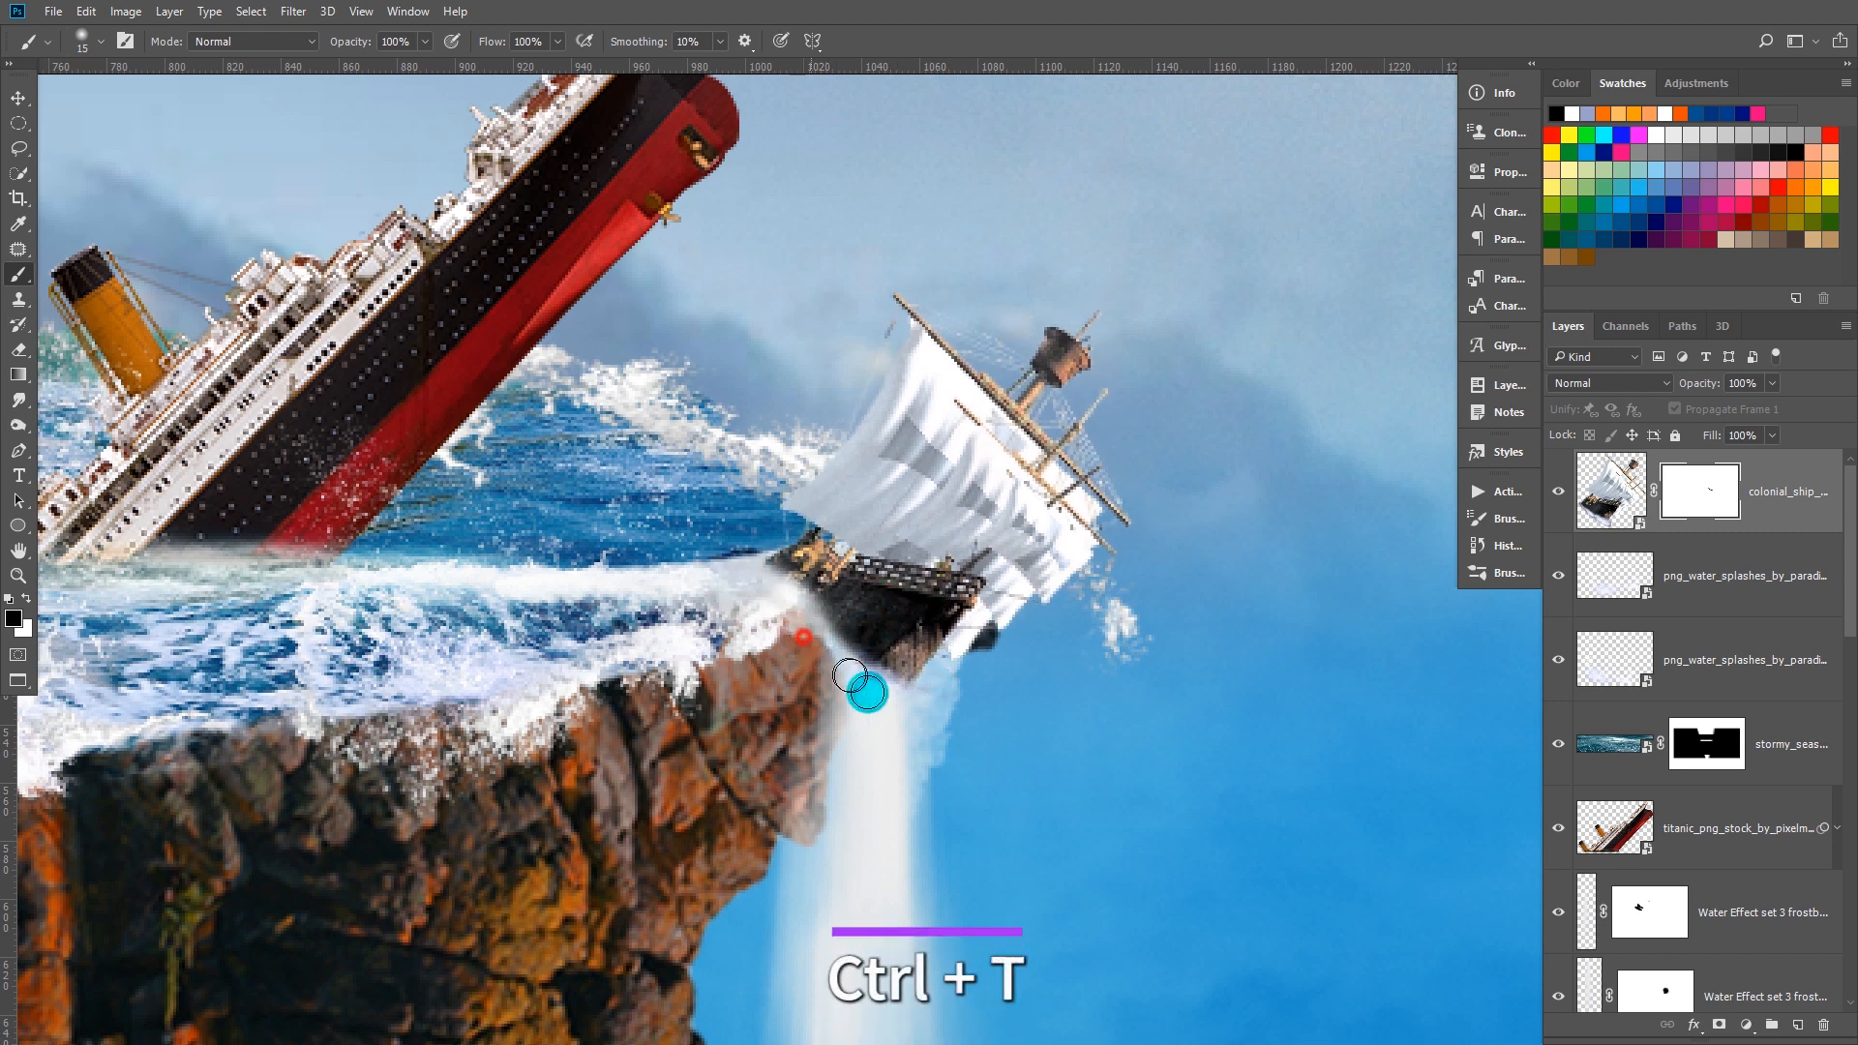
pyautogui.press('x')
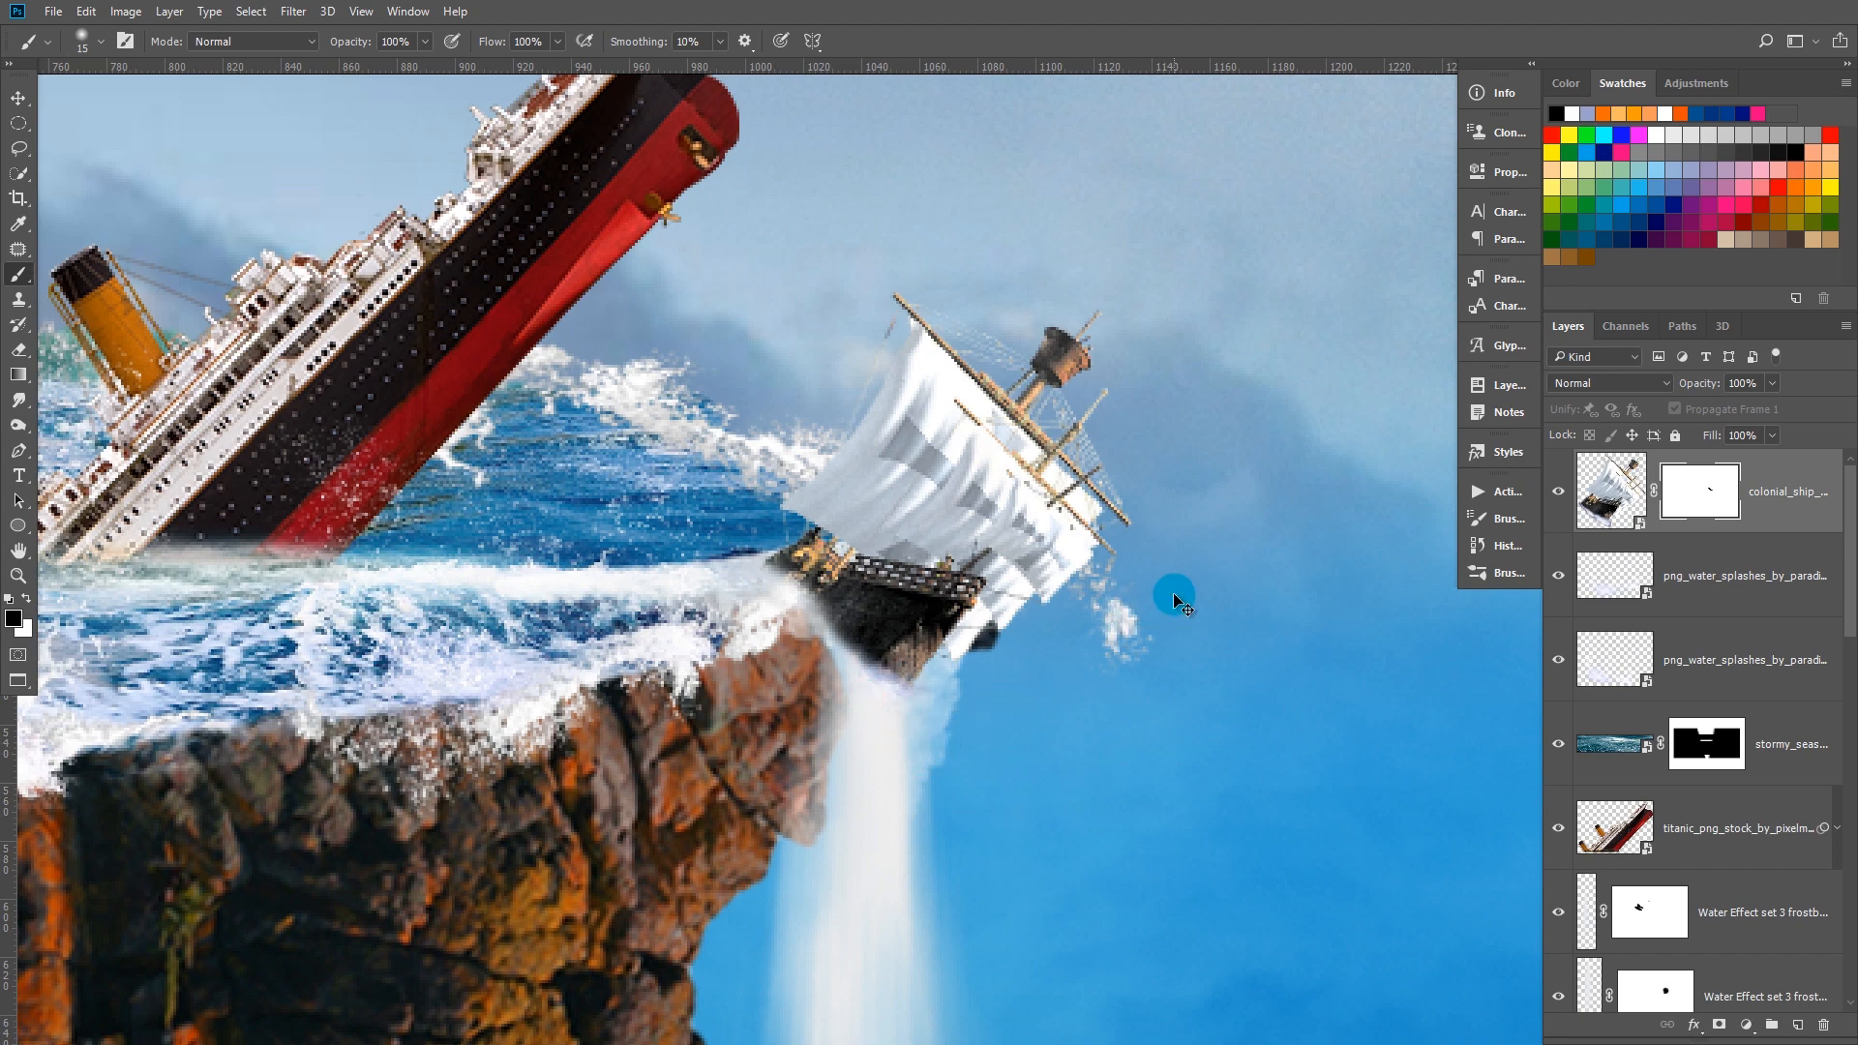
# Place the birds_04 PNG stock image into the composition as an embedded object
pyautogui.scroll(-3, 1170, 560)
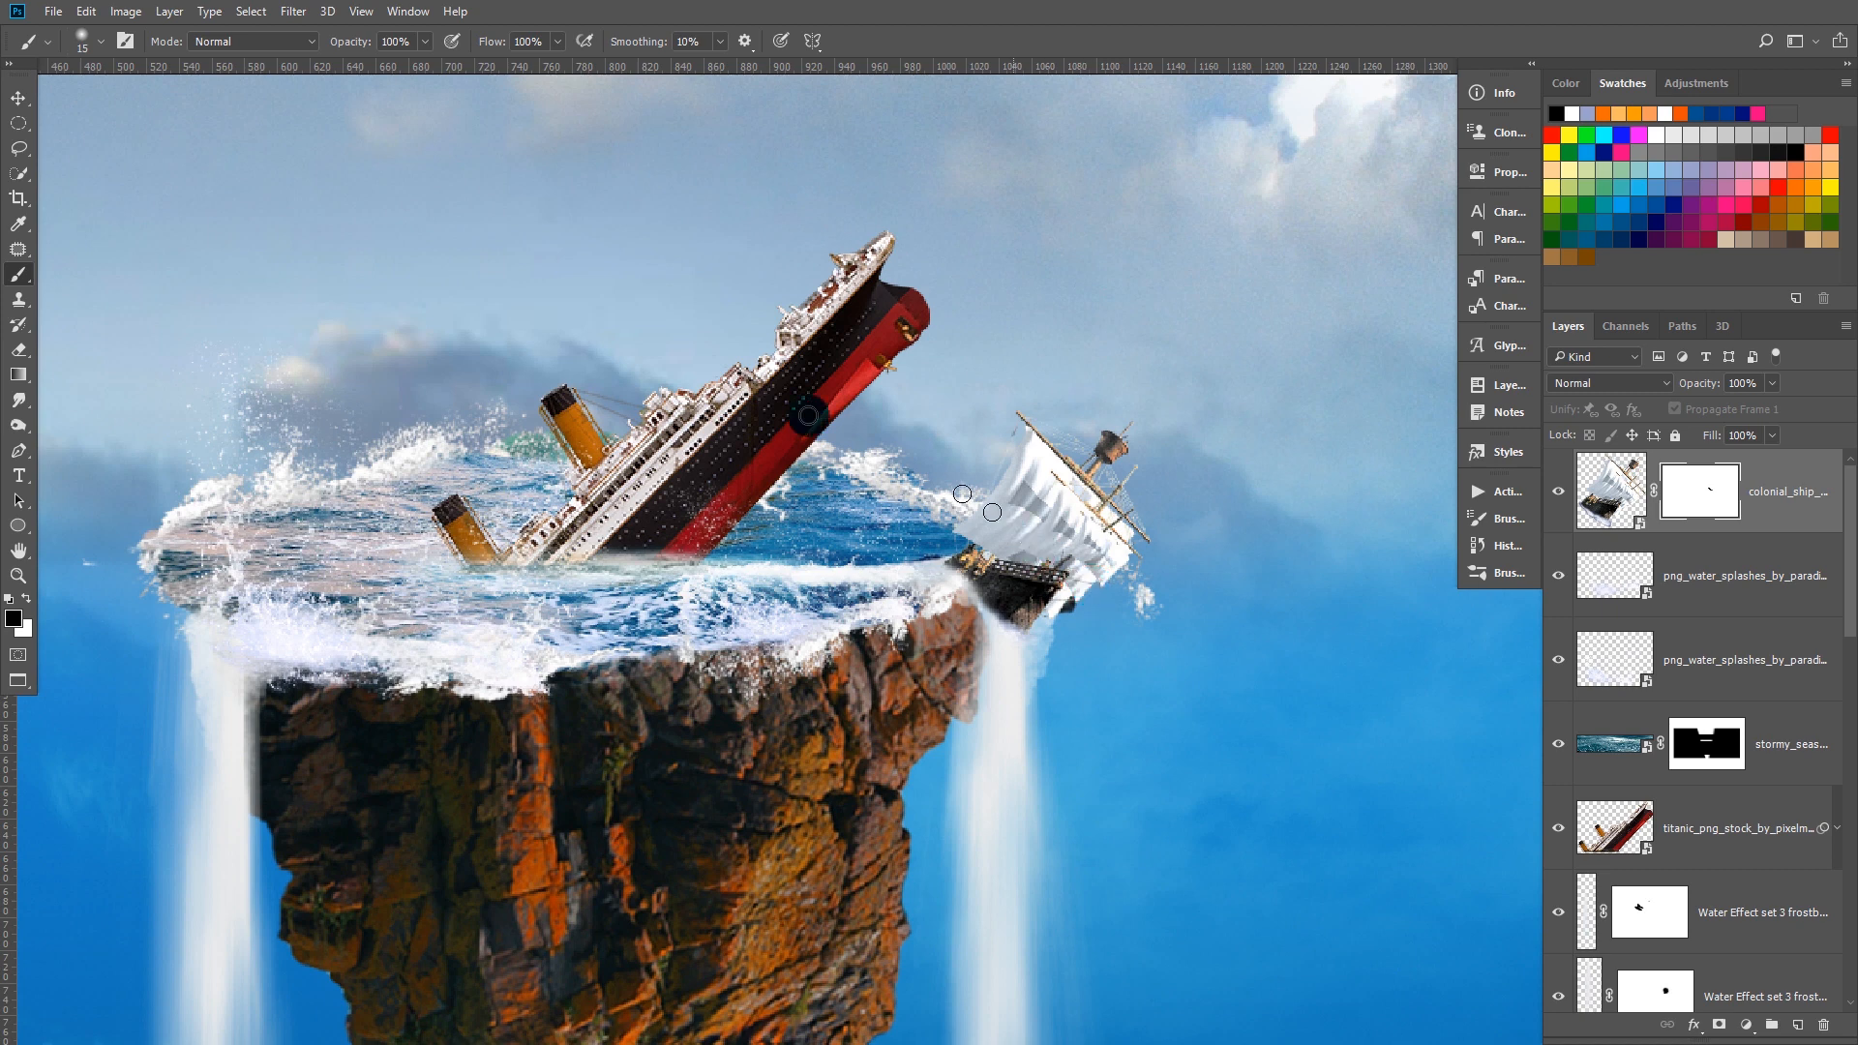
pyautogui.scroll(-3, 697, 385)
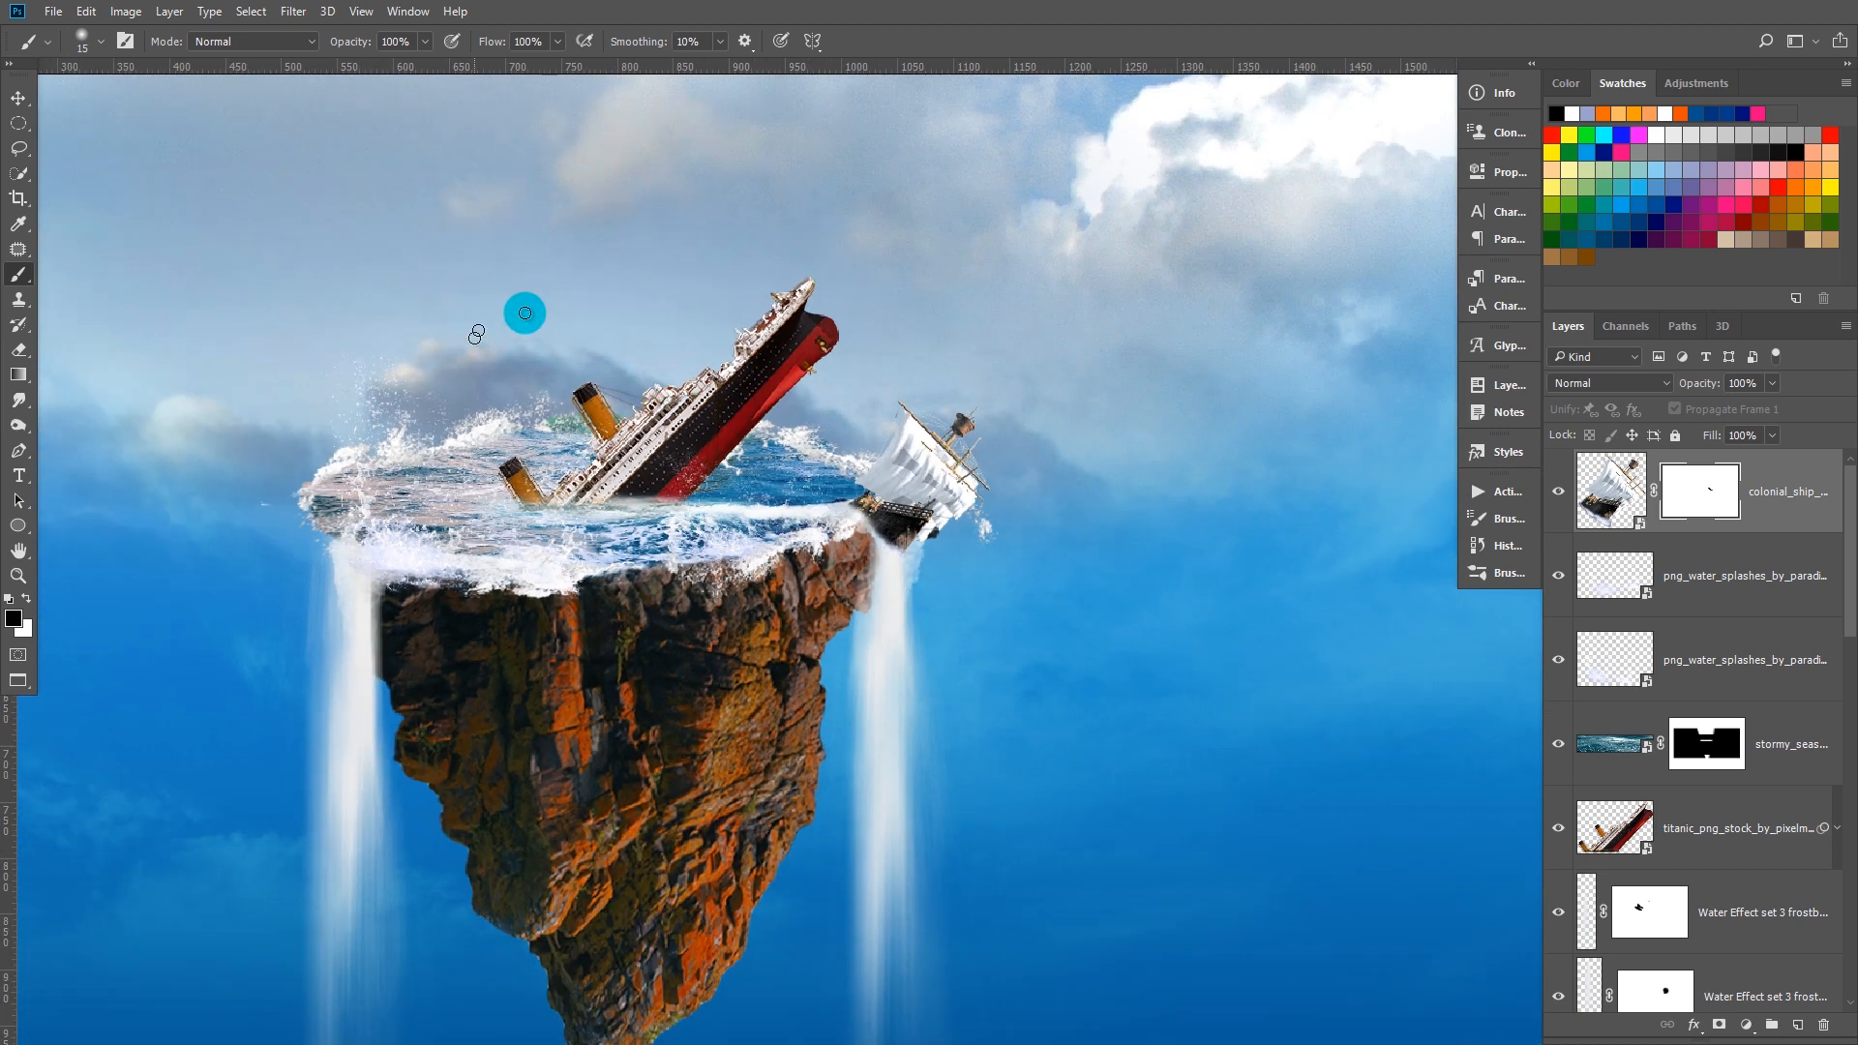
pyautogui.moveTo(539, 285); pyautogui.dragTo(601, 290)
pyautogui.click(53, 11)
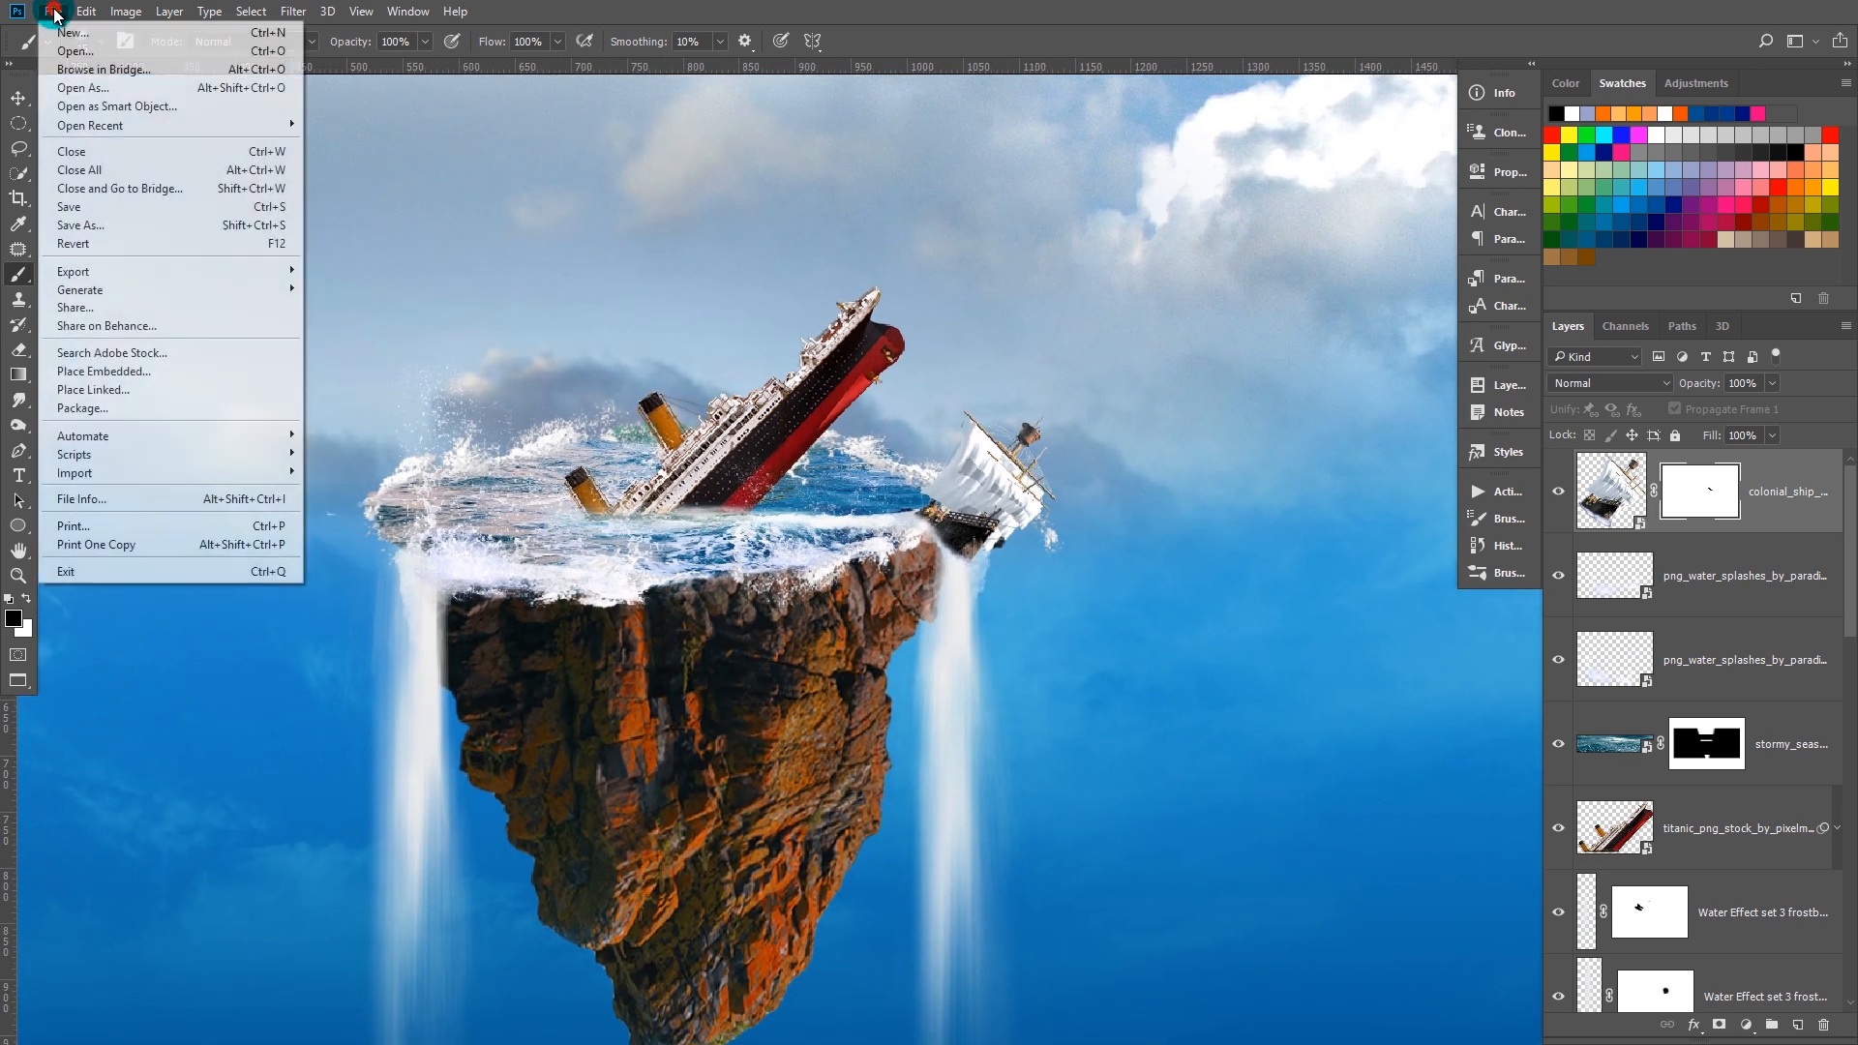
pyautogui.click(77, 371)
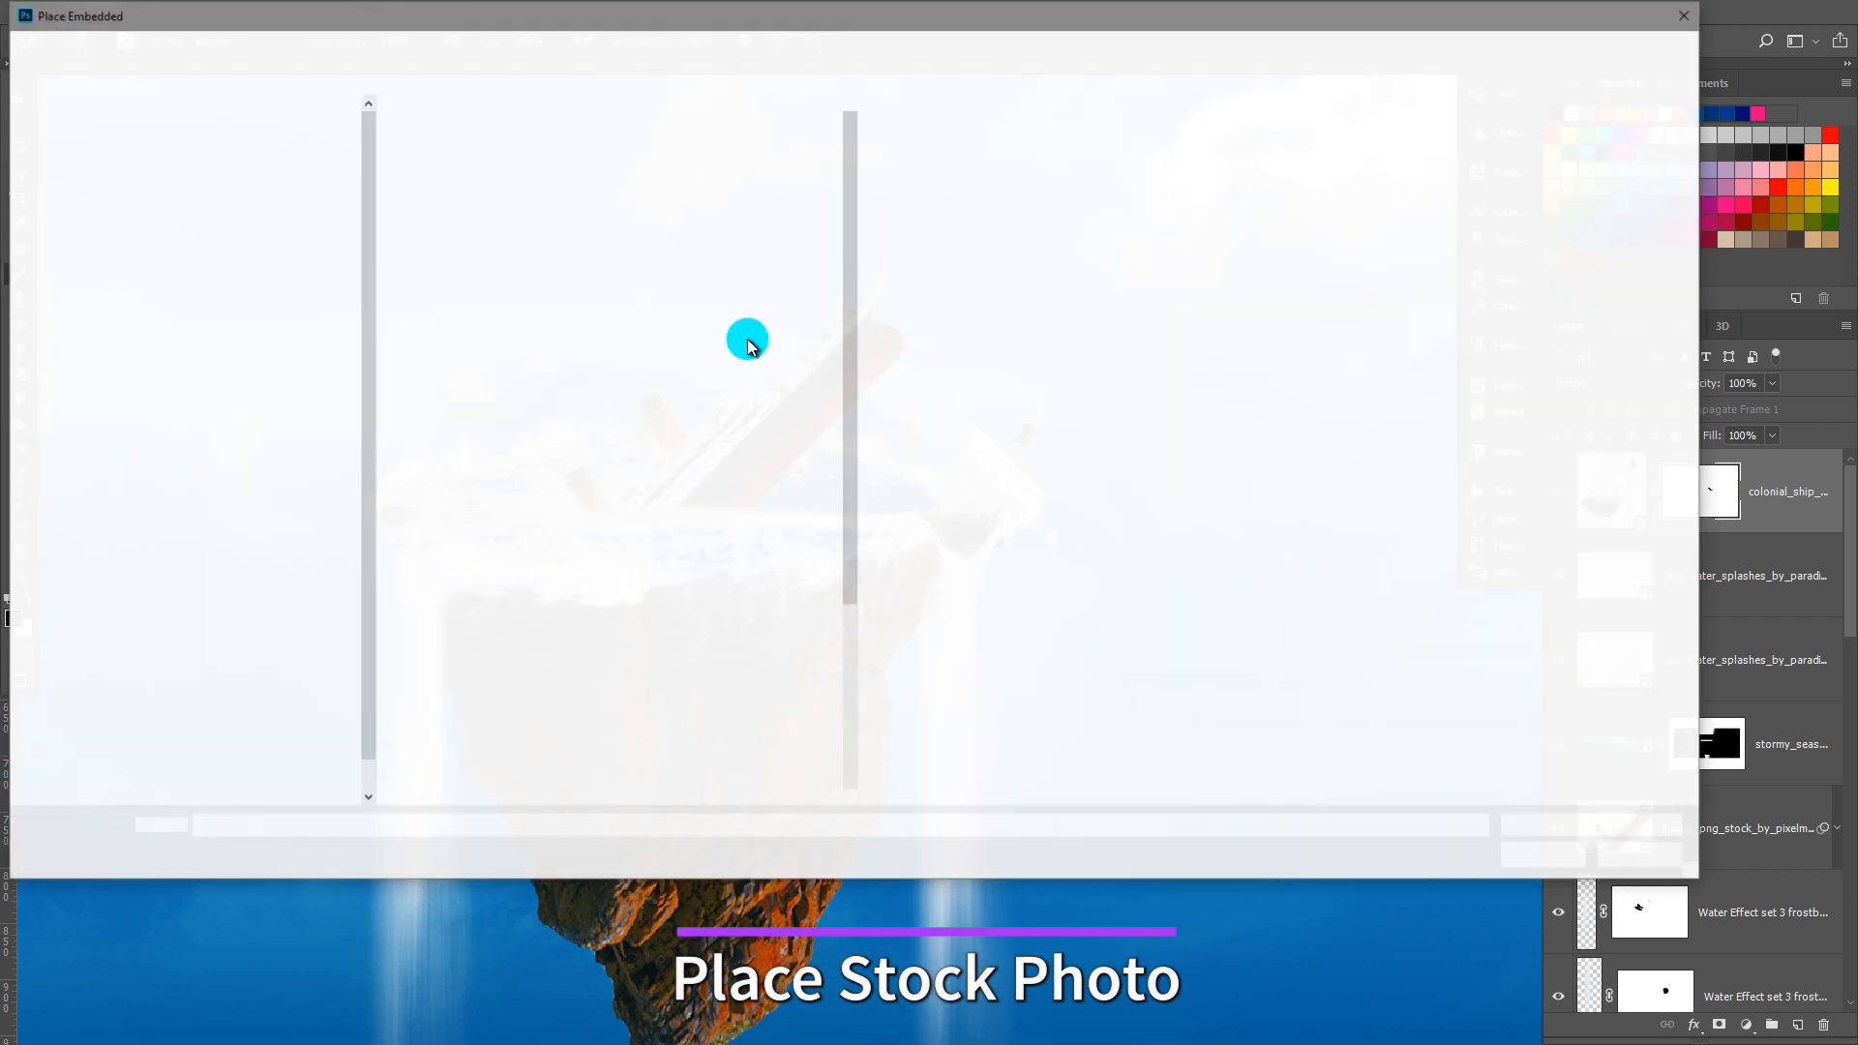
pyautogui.doubleClick(668, 163)
# Scale the bird flock down to about 7.45%, position it in the sky above the Titanic and colonial ship, and apply the transformation
pyautogui.moveTo(892, 576); pyautogui.dragTo(949, 278)
pyautogui.hotkey('ctrl', '-')
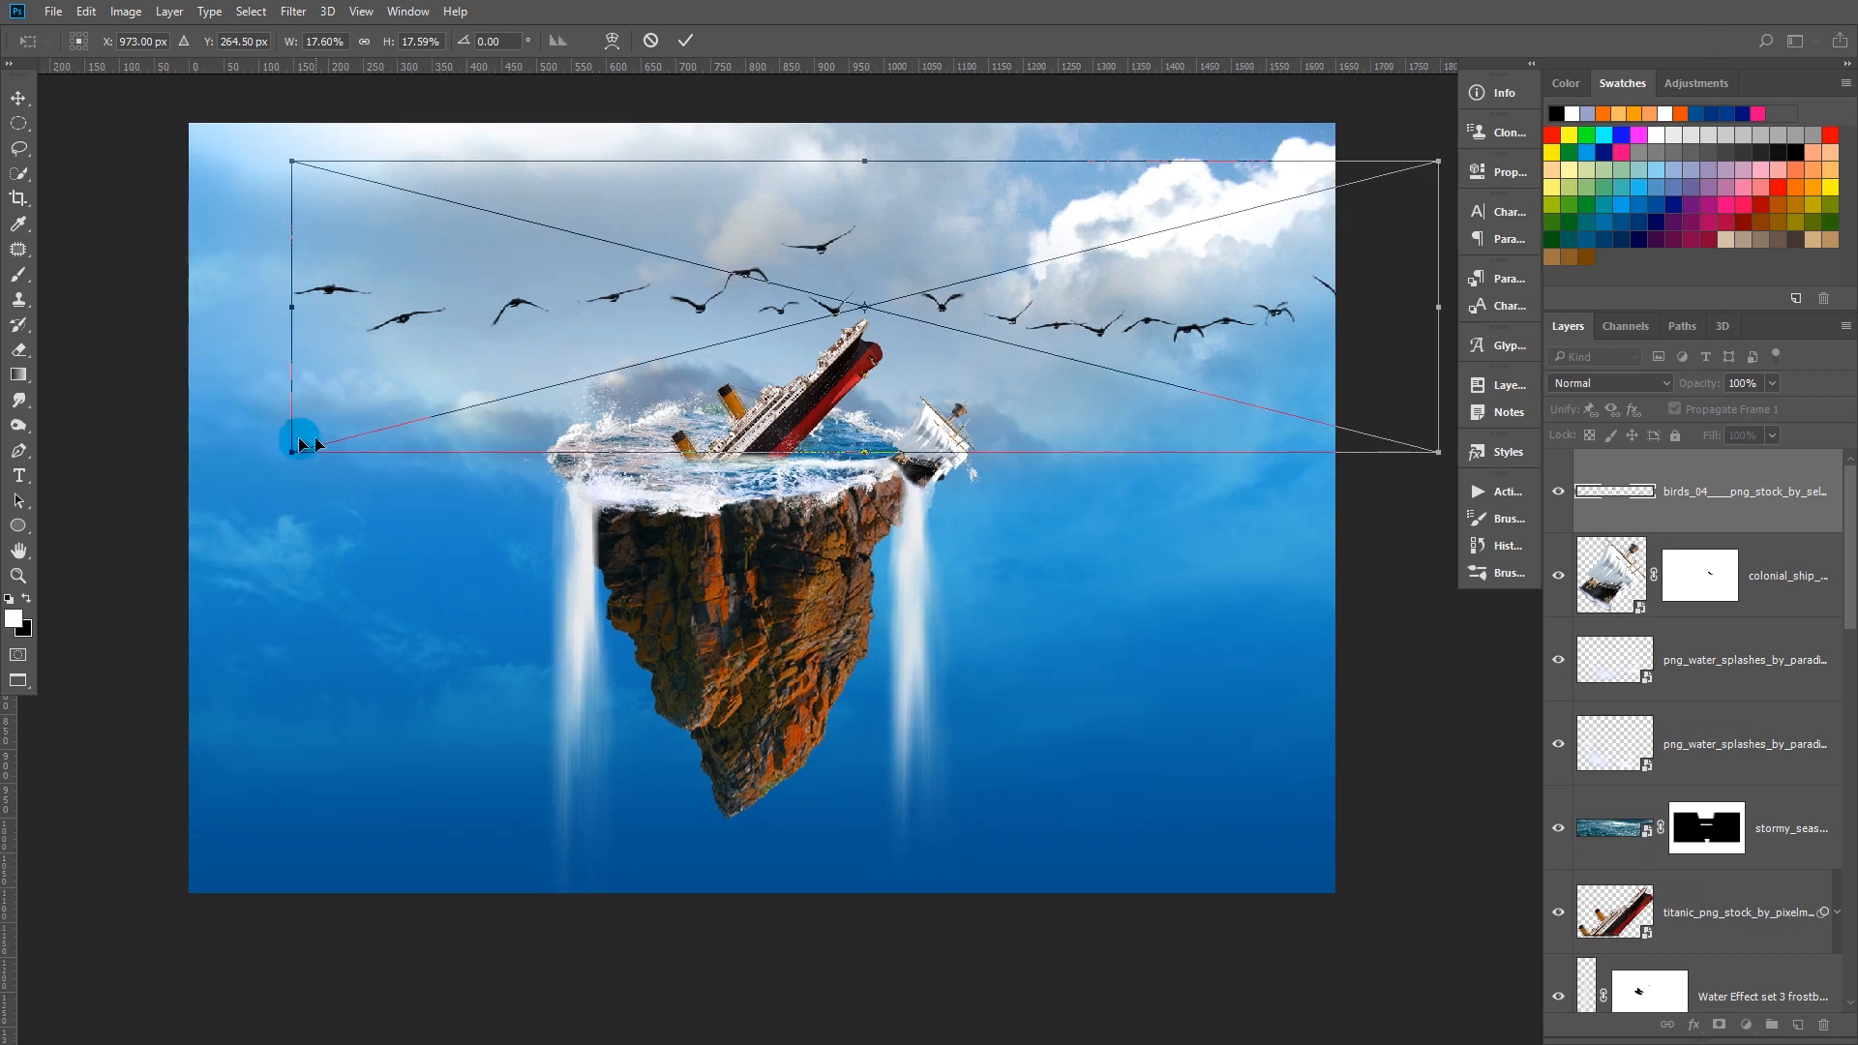
pyautogui.moveTo(288, 447); pyautogui.dragTo(623, 370)
pyautogui.moveTo(949, 331); pyautogui.dragTo(1088, 282)
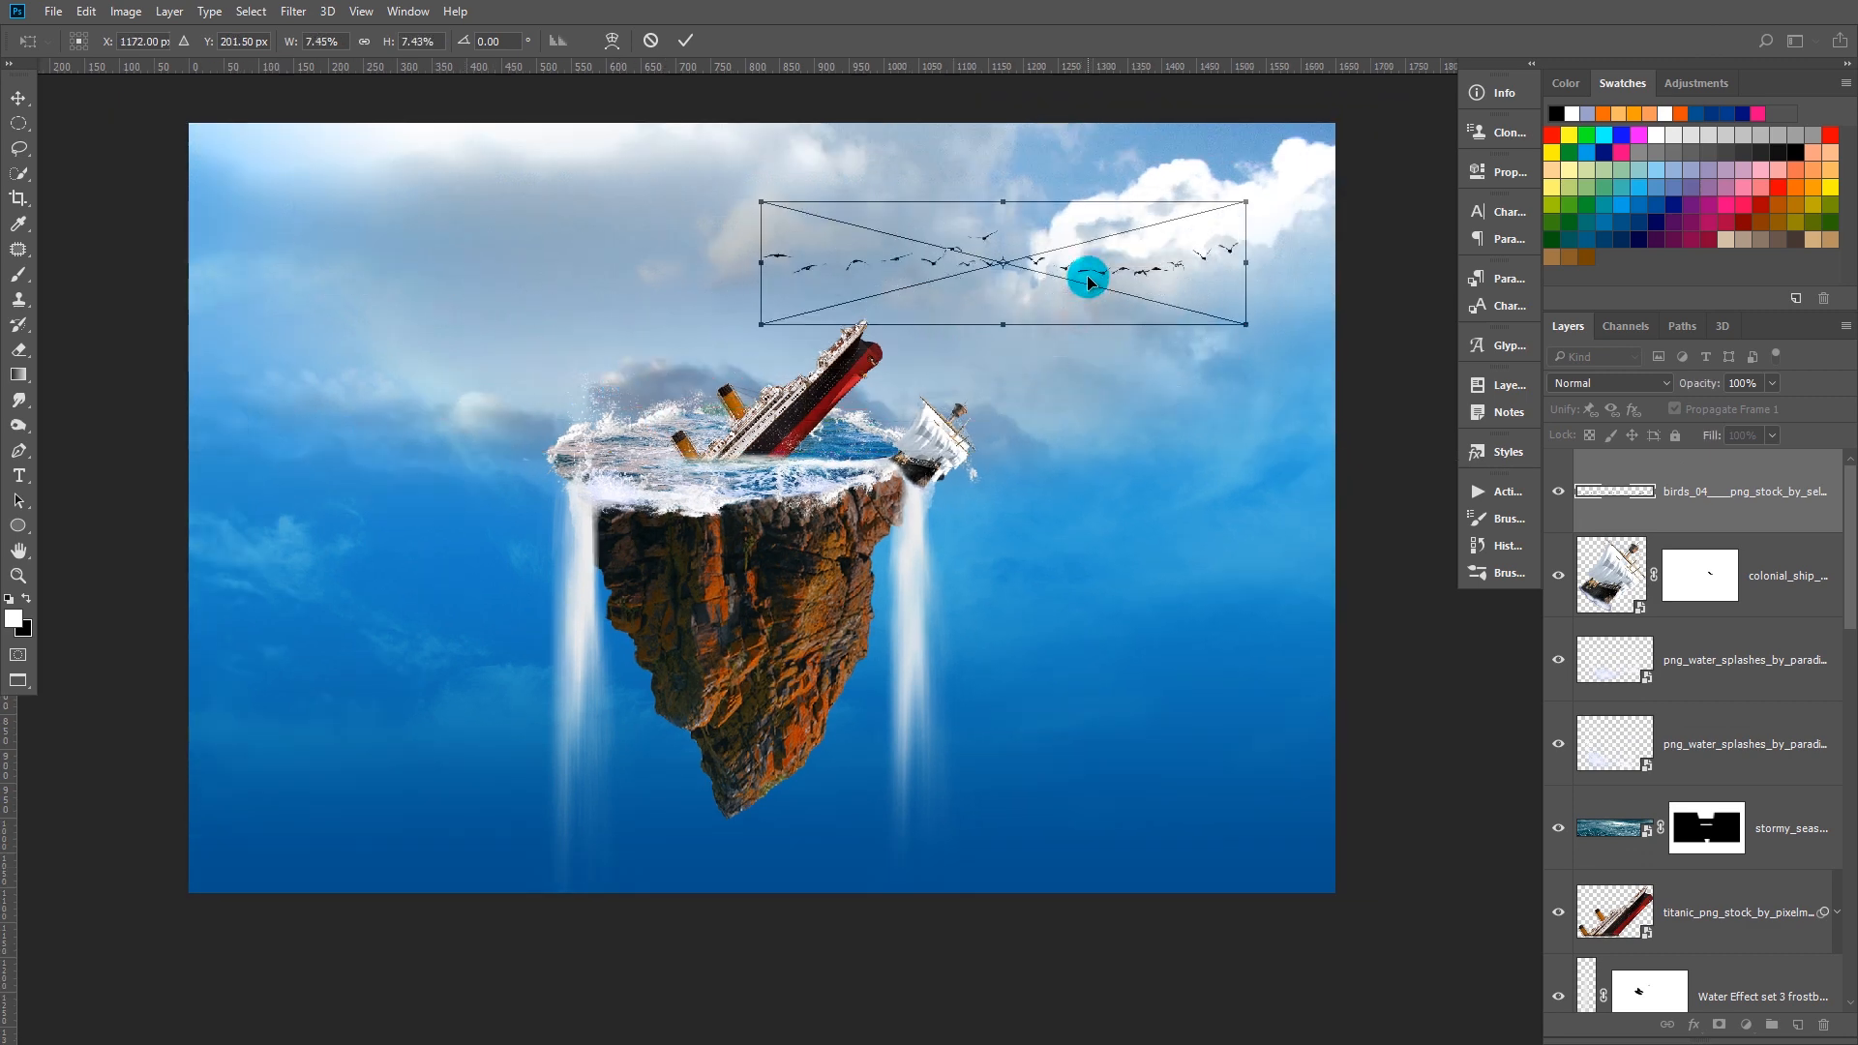
pyautogui.press('b')
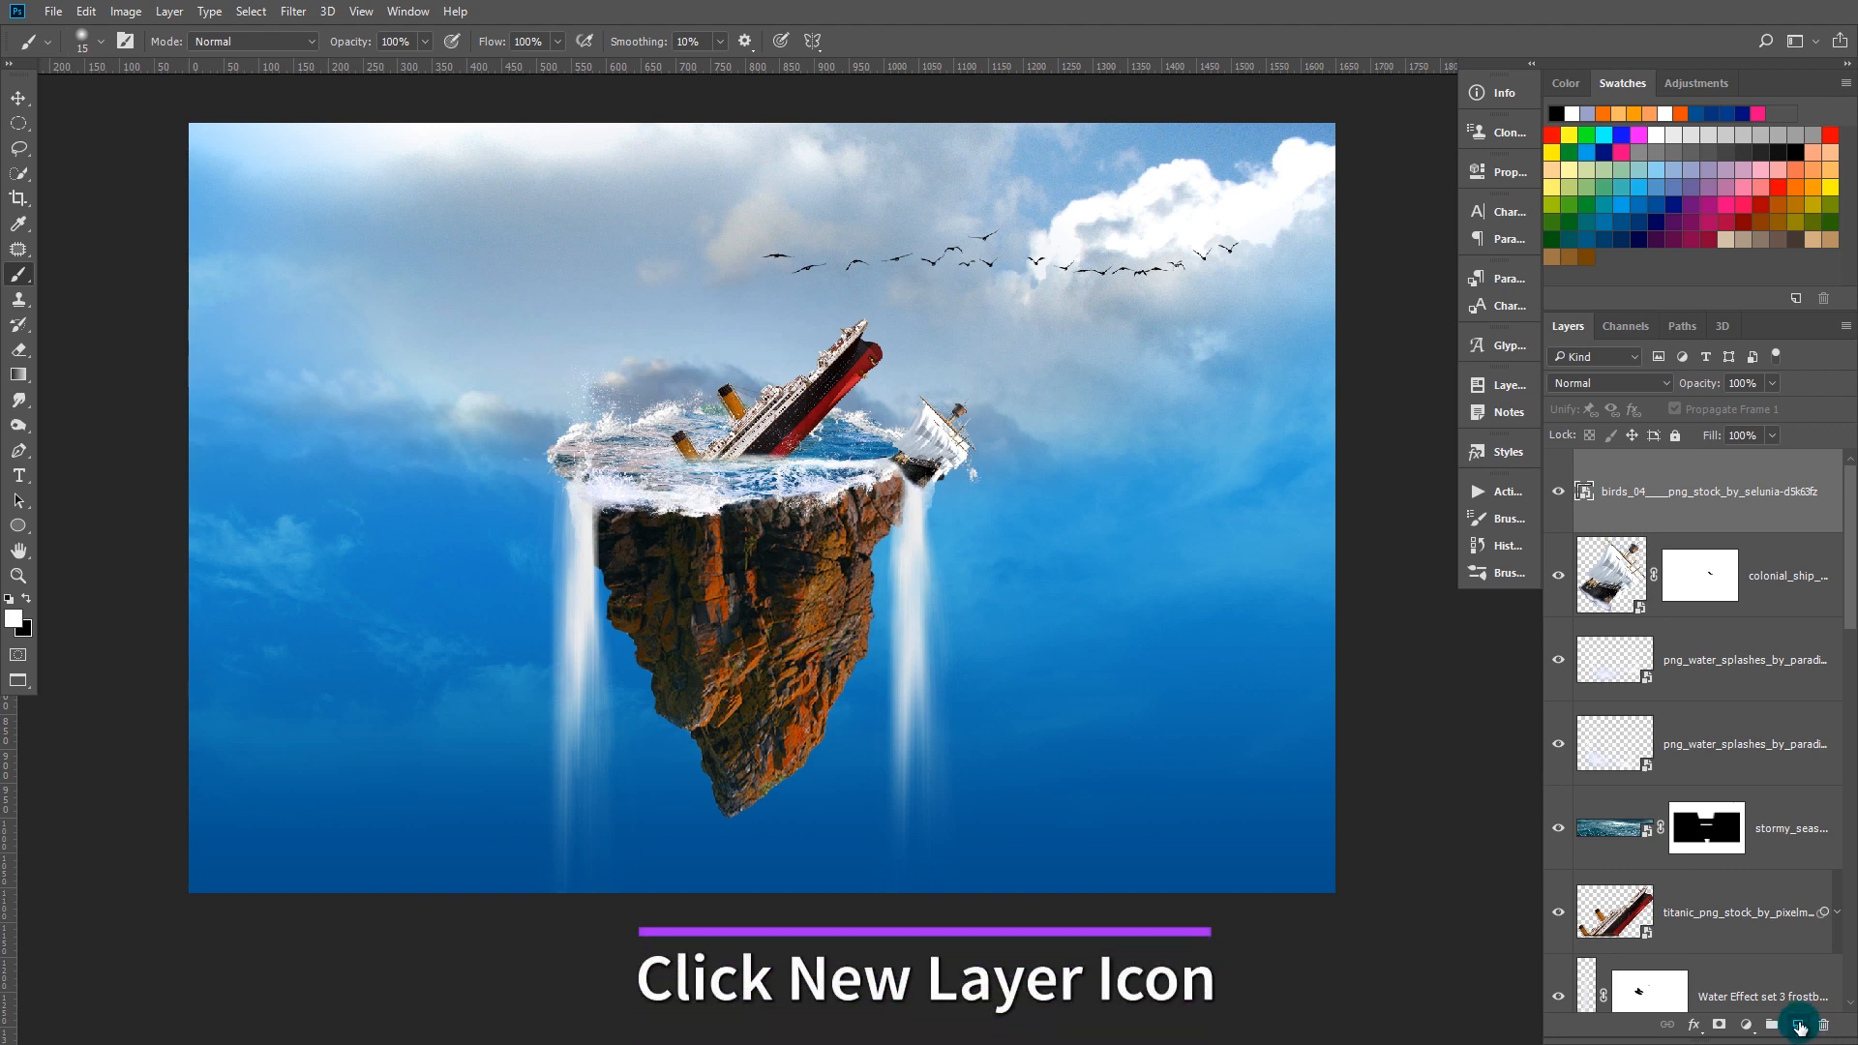
# Create a new layer on top and set up the Brush with a dark orange colour and a size of 500 px
pyautogui.click(1799, 1027)
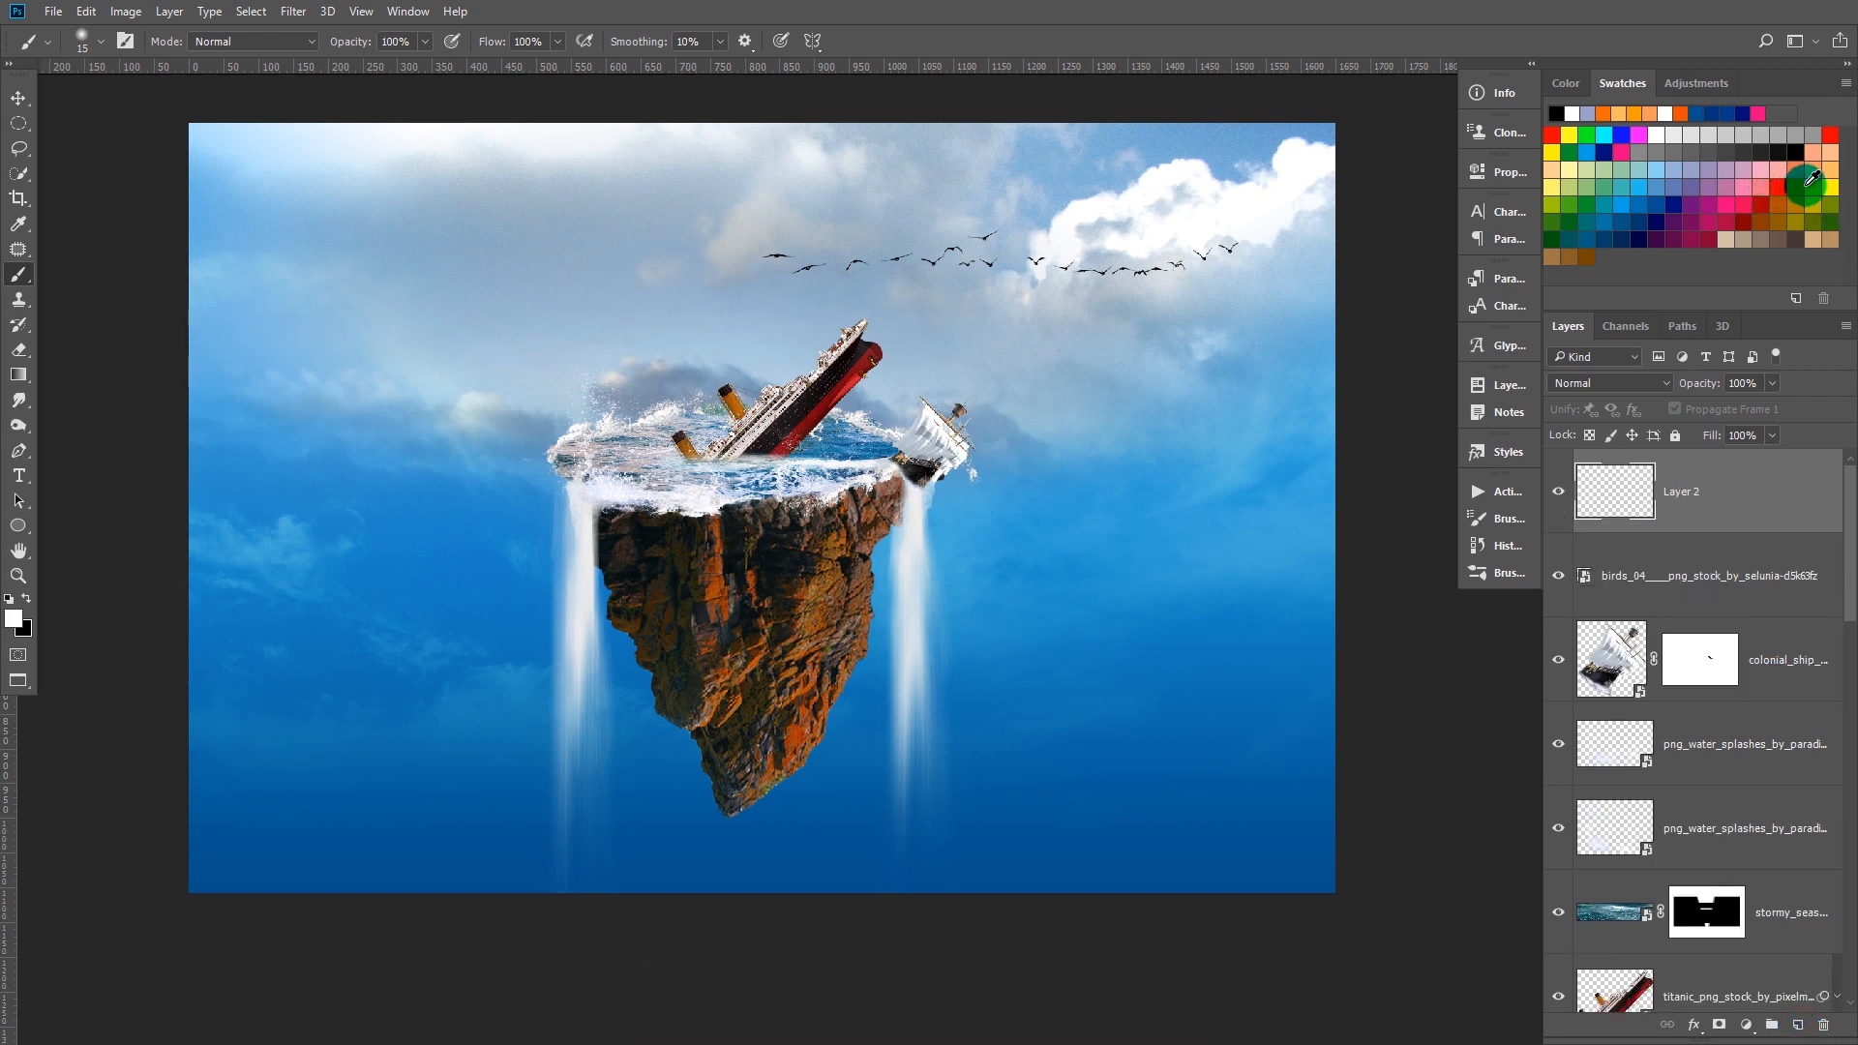
pyautogui.click(1781, 203)
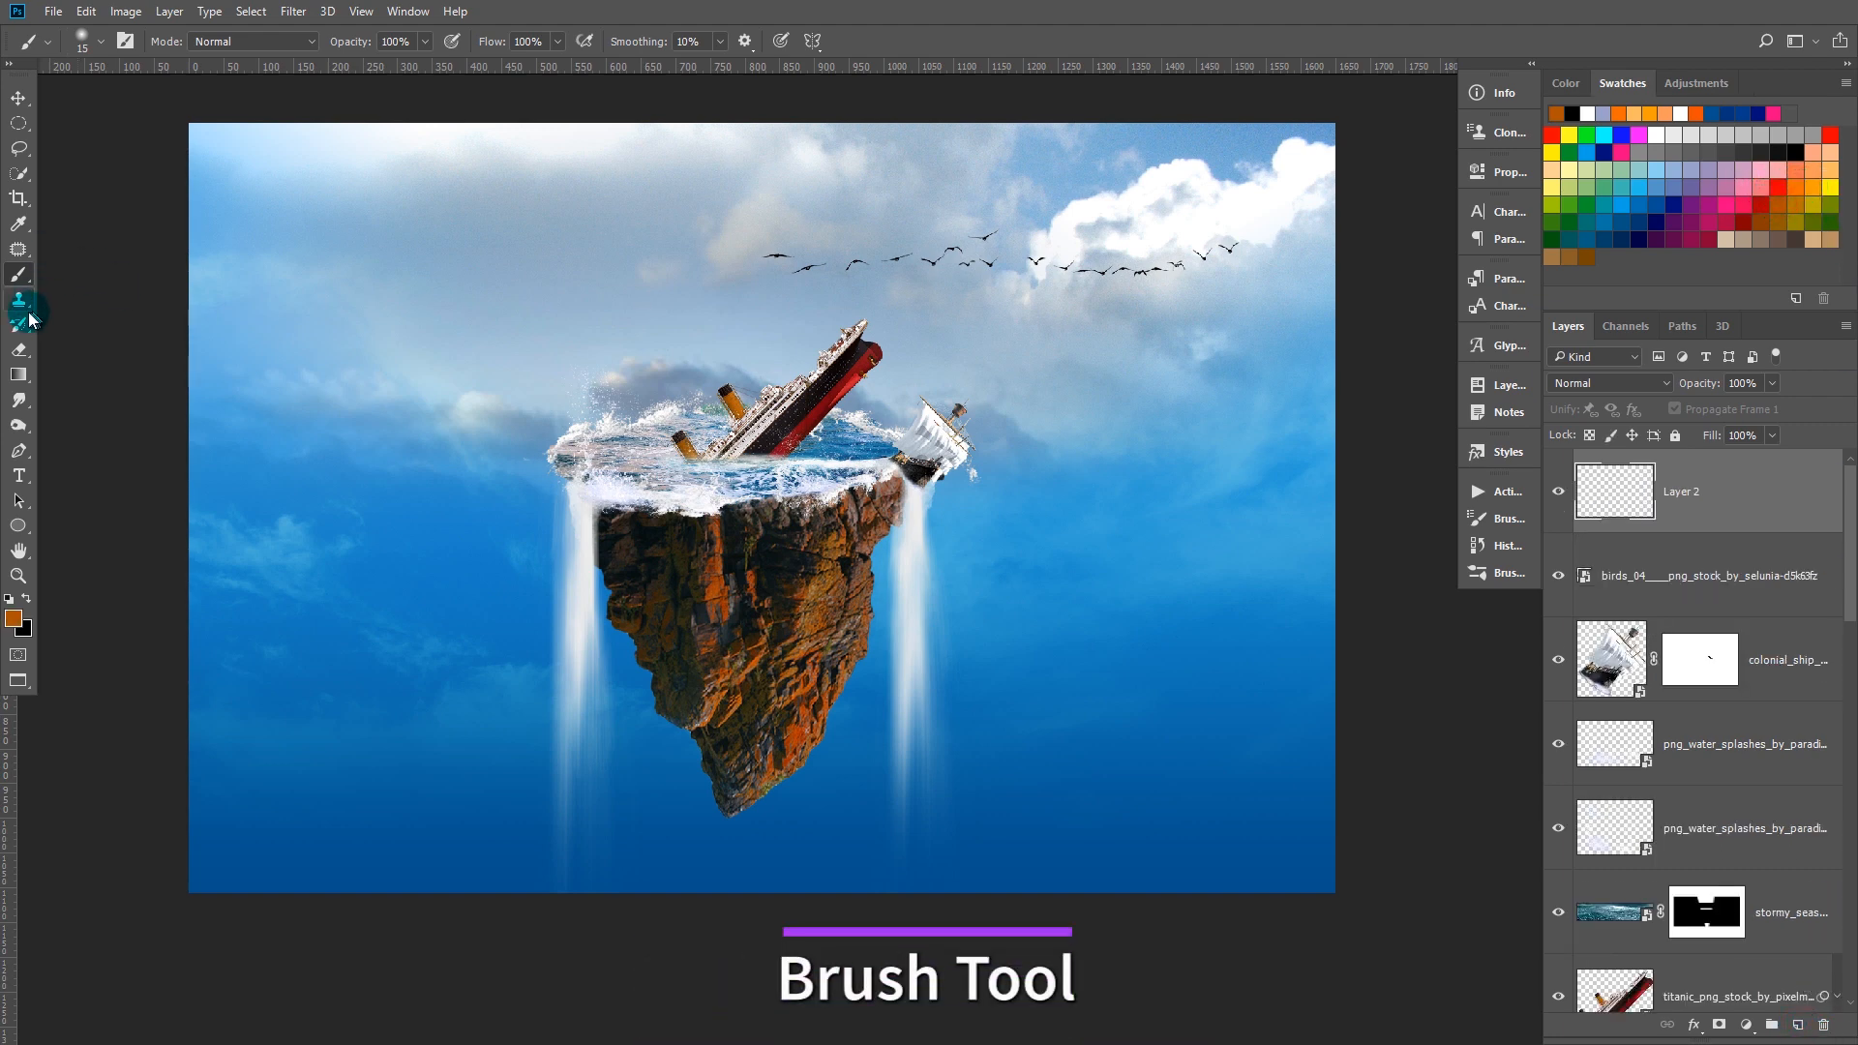
pyautogui.rightClick(13, 280)
pyautogui.click(145, 275)
pyautogui.press(']')
pyautogui.press(']')
pyautogui.press(']')
pyautogui.press(']')
pyautogui.press(']')
pyautogui.press(']')
pyautogui.press(']')
pyautogui.press(']')
pyautogui.press(']')
pyautogui.press(']')
pyautogui.press(']')
pyautogui.press(']')
pyautogui.press(']')
pyautogui.press(']')
pyautogui.press(']')
pyautogui.press(']')
pyautogui.press(']')
pyautogui.press(']')
pyautogui.press(']')
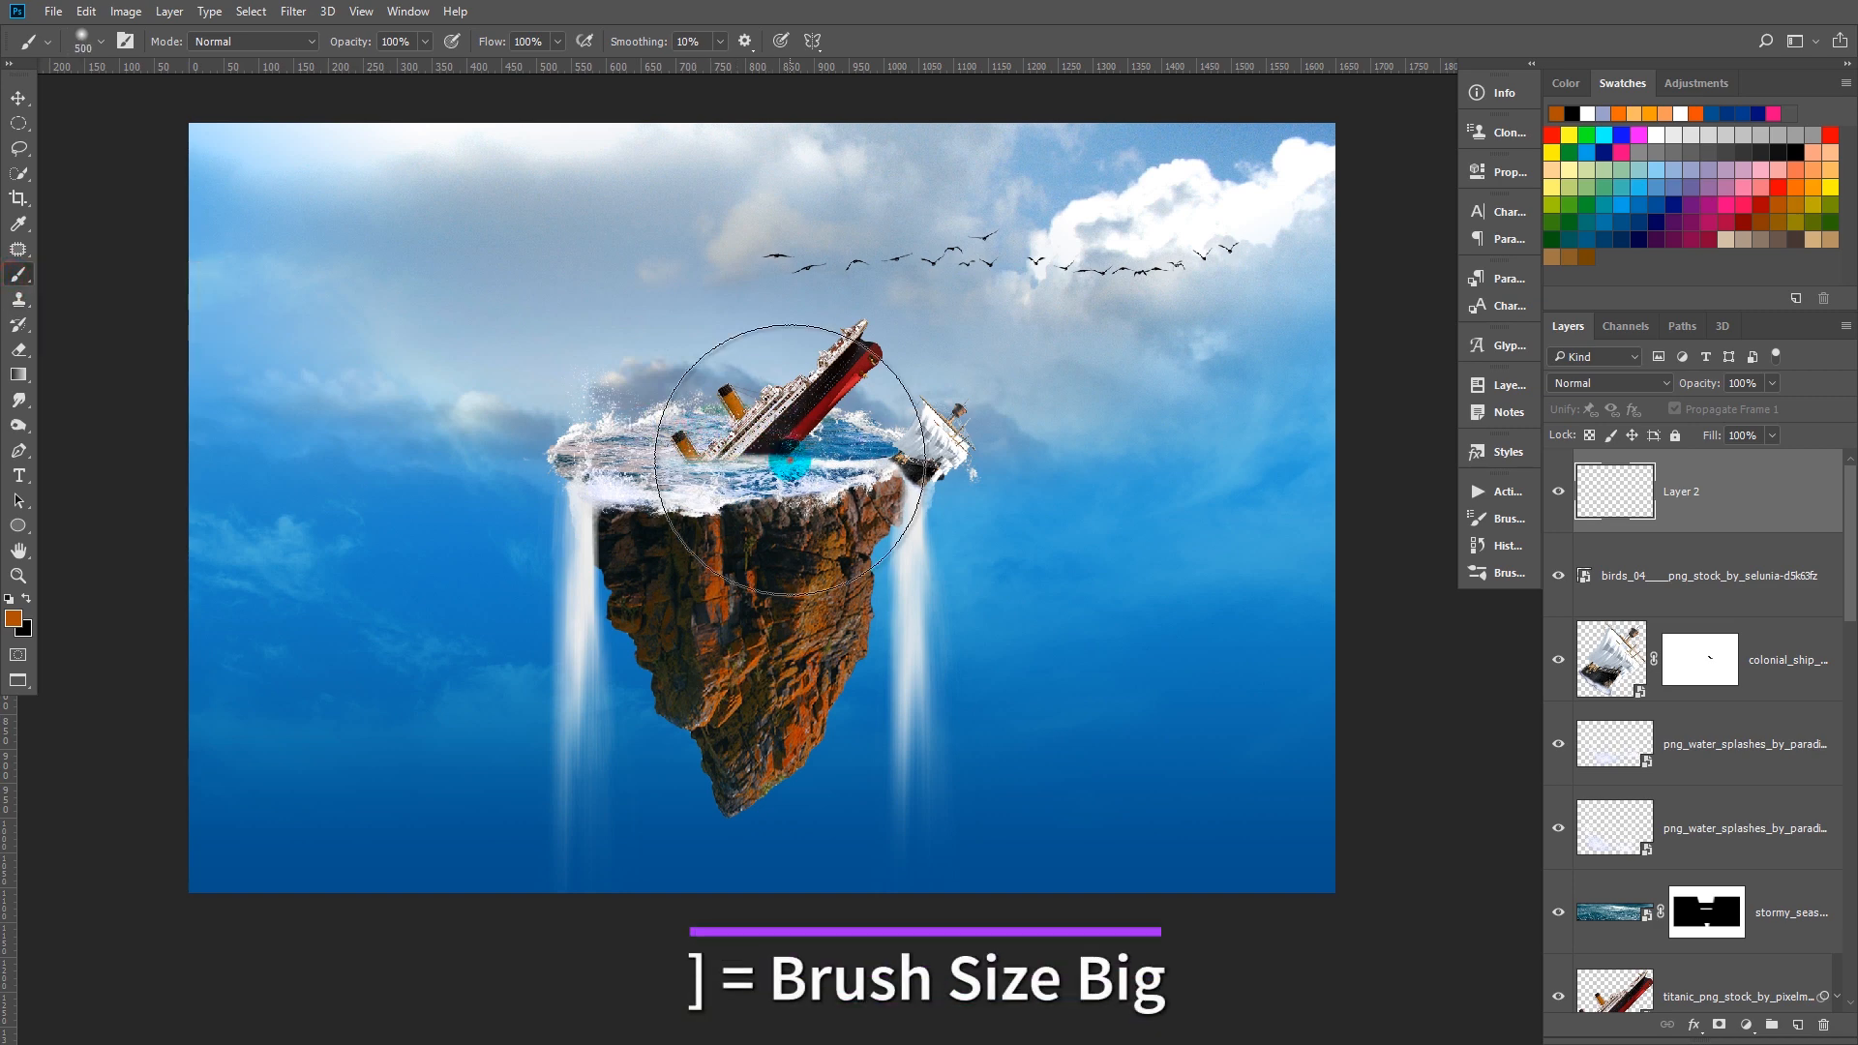
# Paint a soft orange glow over the Titanic with single dabs, enlarging the brush to 700 px for the second one
pyautogui.click(790, 460)
pyautogui.press(']')
pyautogui.press(']')
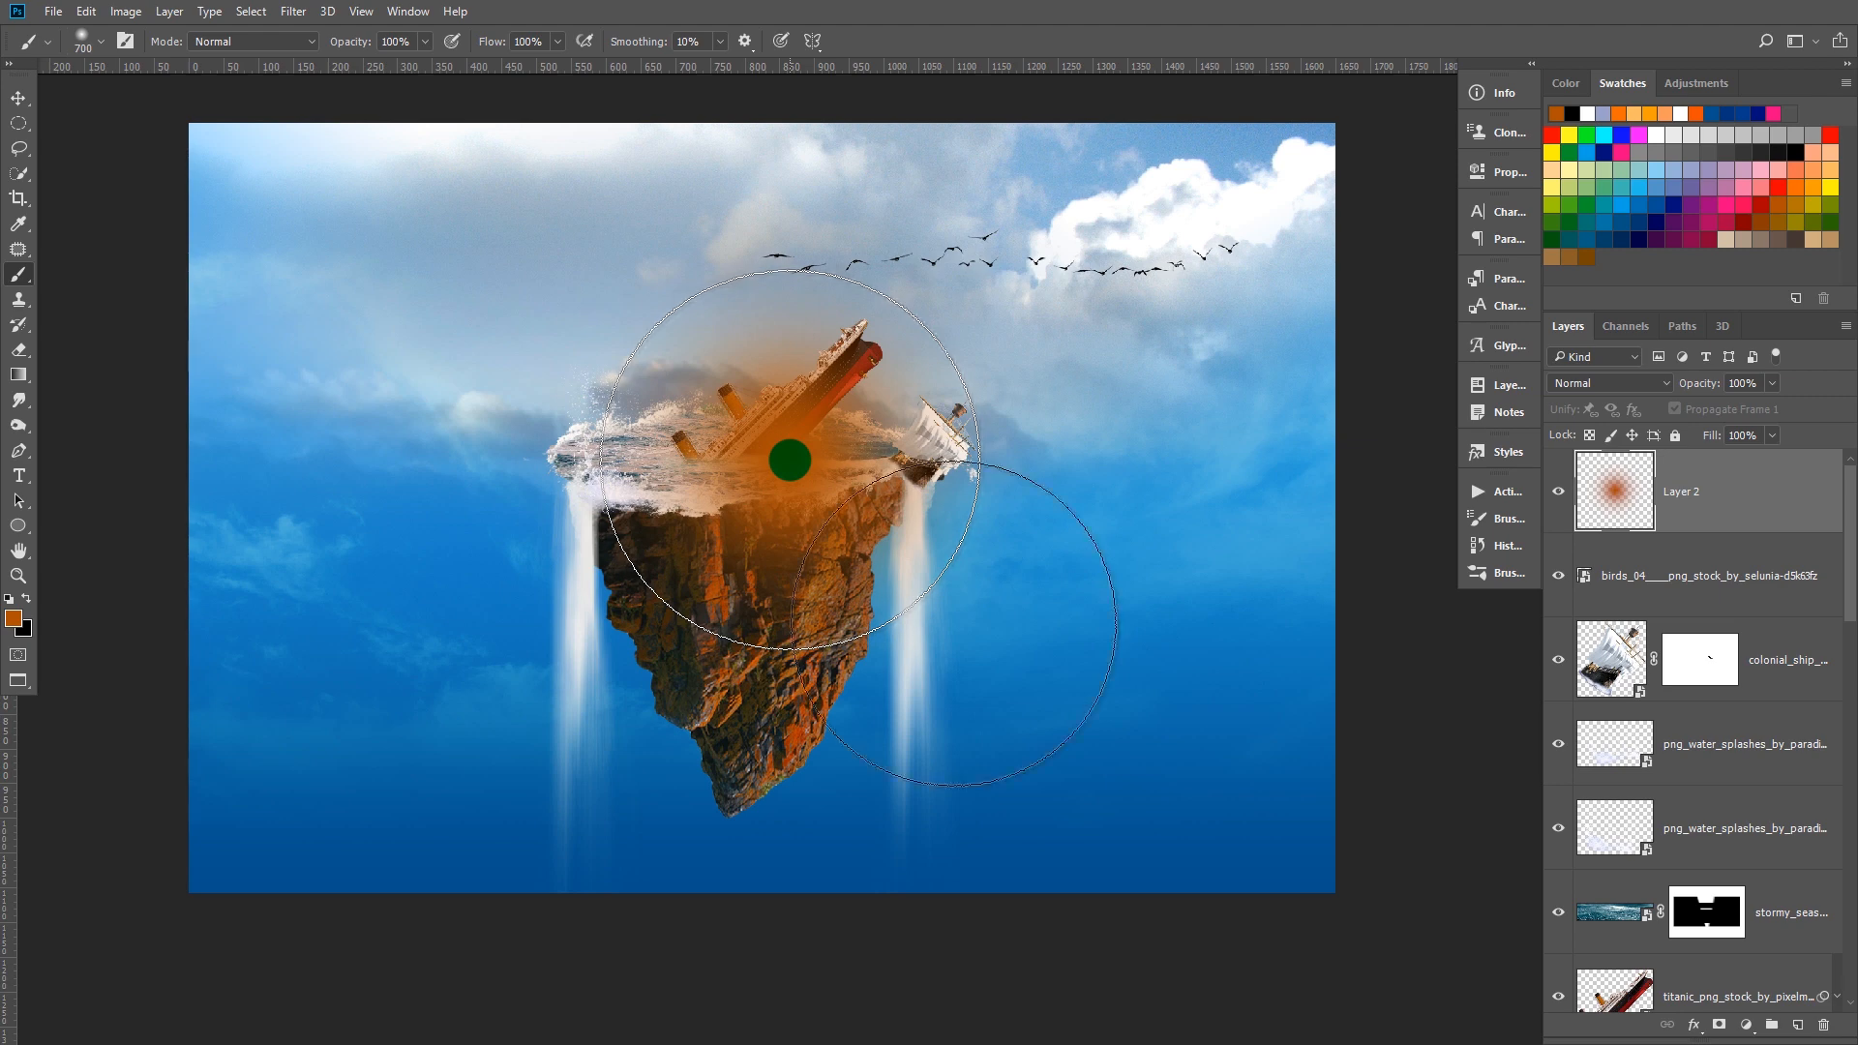
pyautogui.click(790, 461)
# Switch the brush colour to white, reduce its size to 300 px and dab a bright core in the centre of the orange glow
pyautogui.press('[')
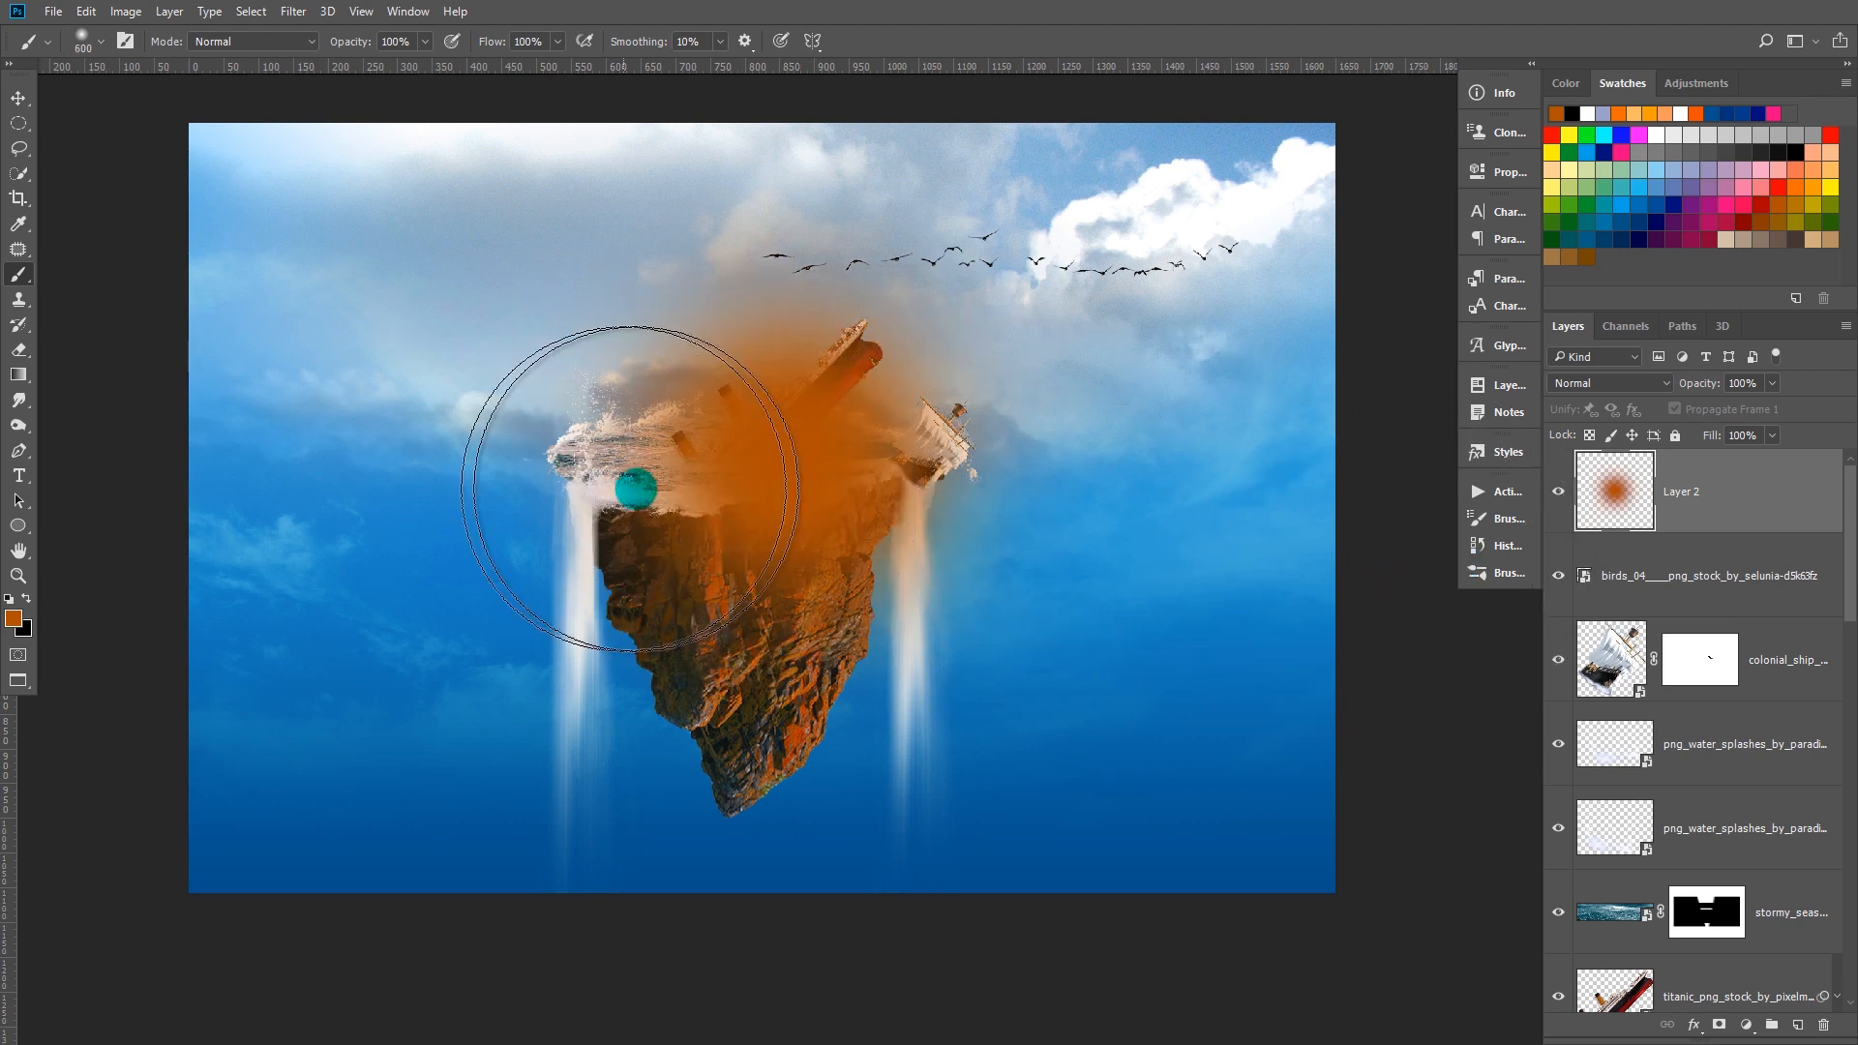
pyautogui.click(1656, 135)
pyautogui.press('[')
pyautogui.press('[')
pyautogui.press('[')
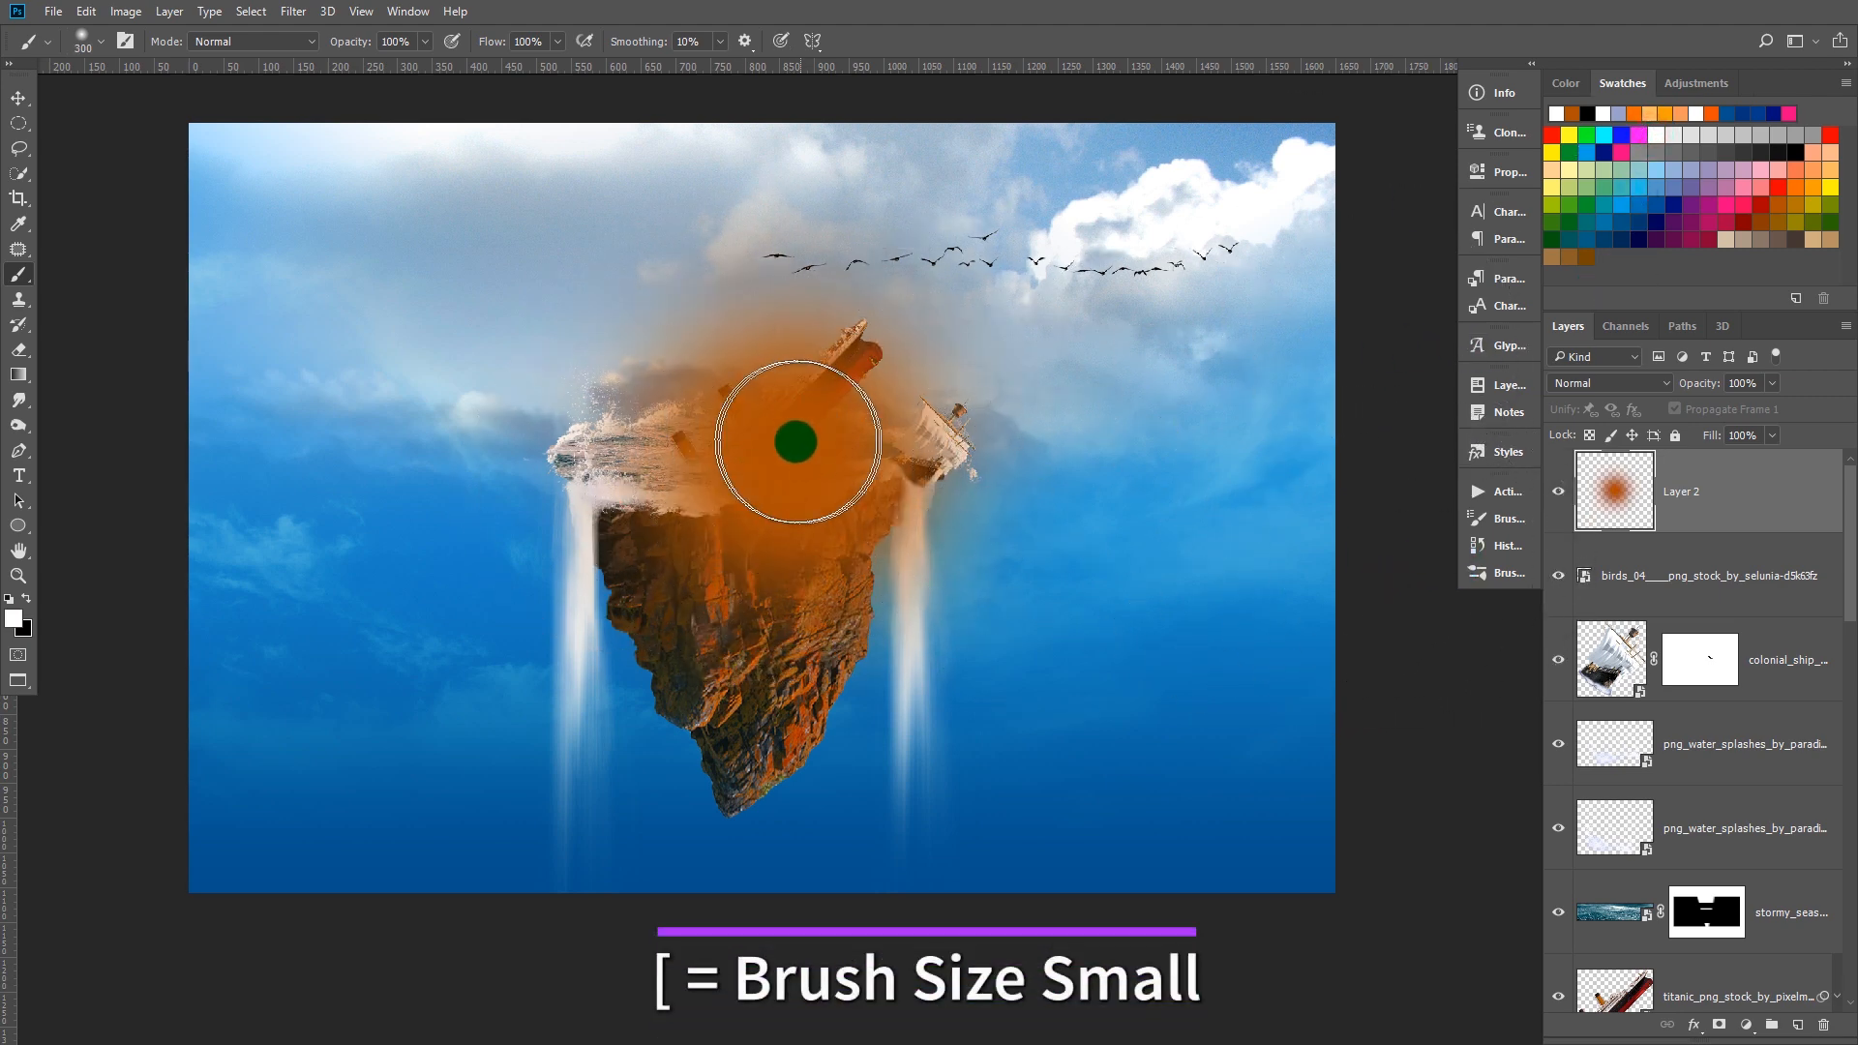
pyautogui.click(799, 443)
# Move the glow into the sky beside the Titanic's raised bow and set its layer's blend mode to Linear Dodge (Add)
pyautogui.moveTo(846, 489)
pyautogui.mouseDown()
pyautogui.moveTo(880, 394)
pyautogui.moveTo(1016, 372)
pyautogui.mouseUp()
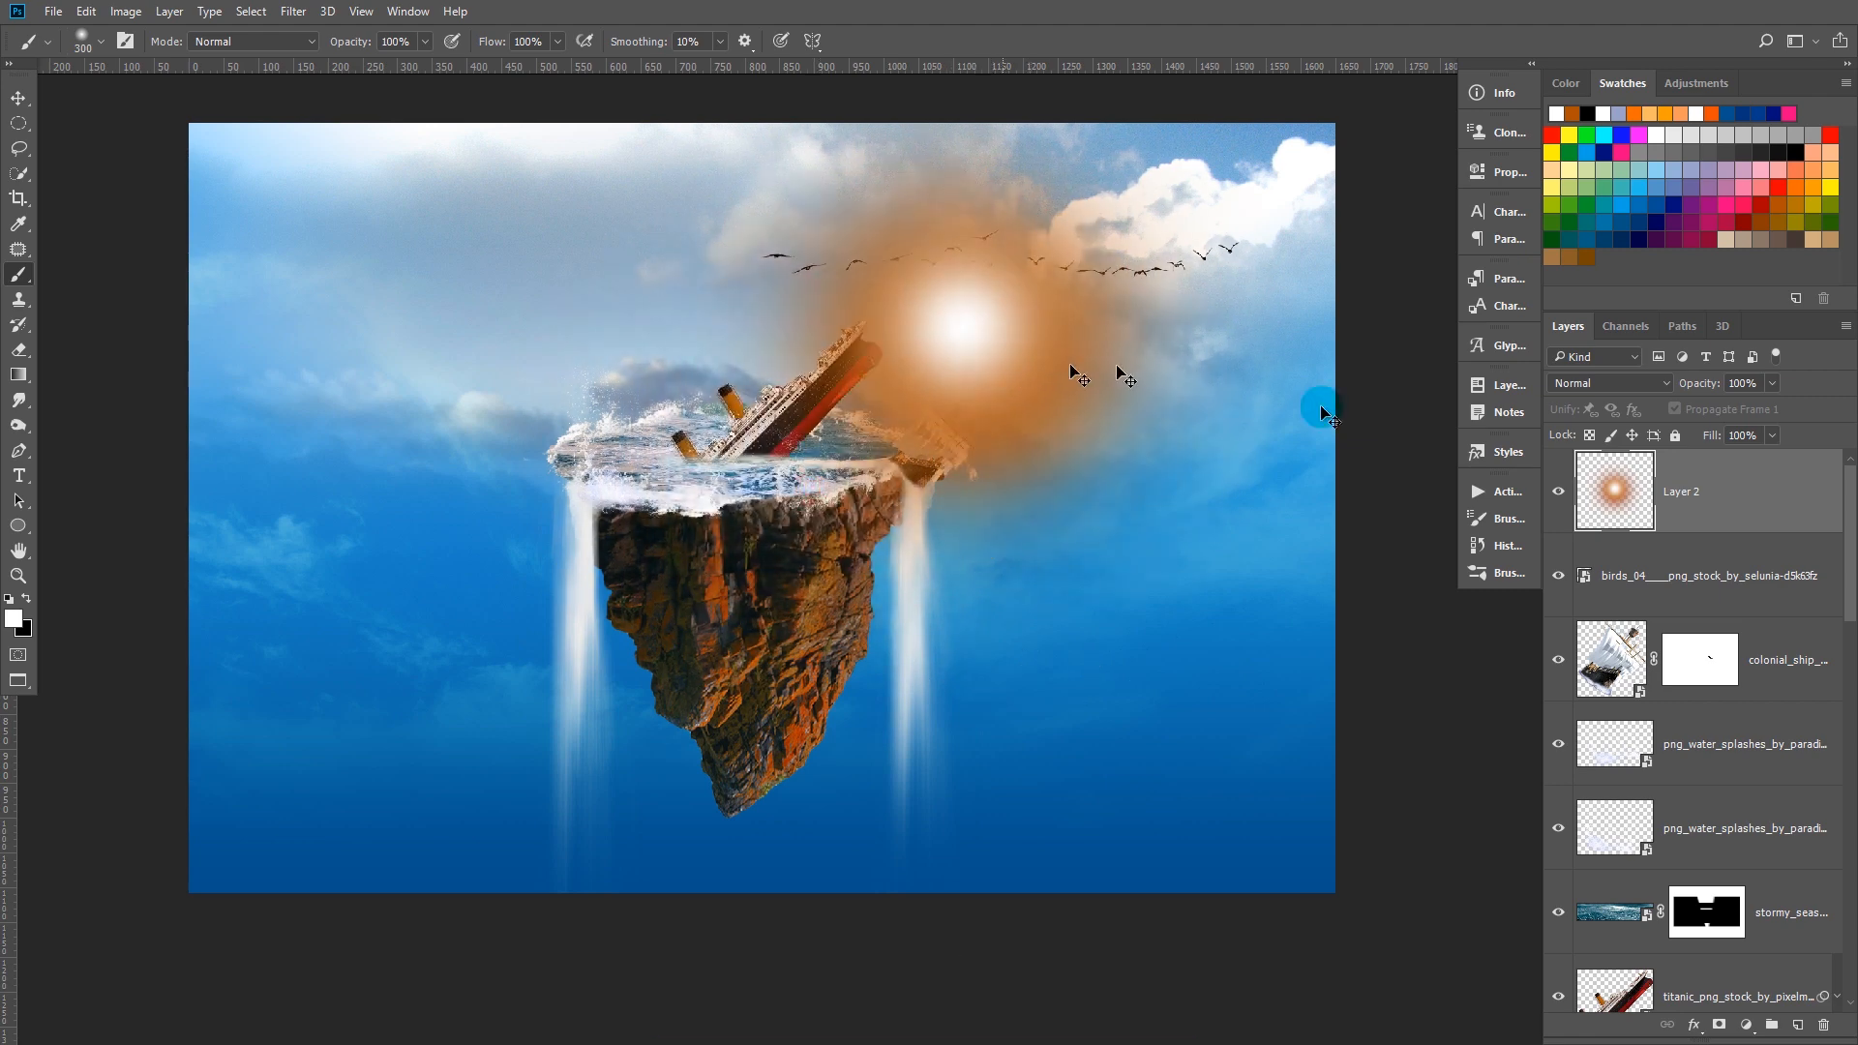
pyautogui.click(1624, 386)
pyautogui.click(1597, 539)
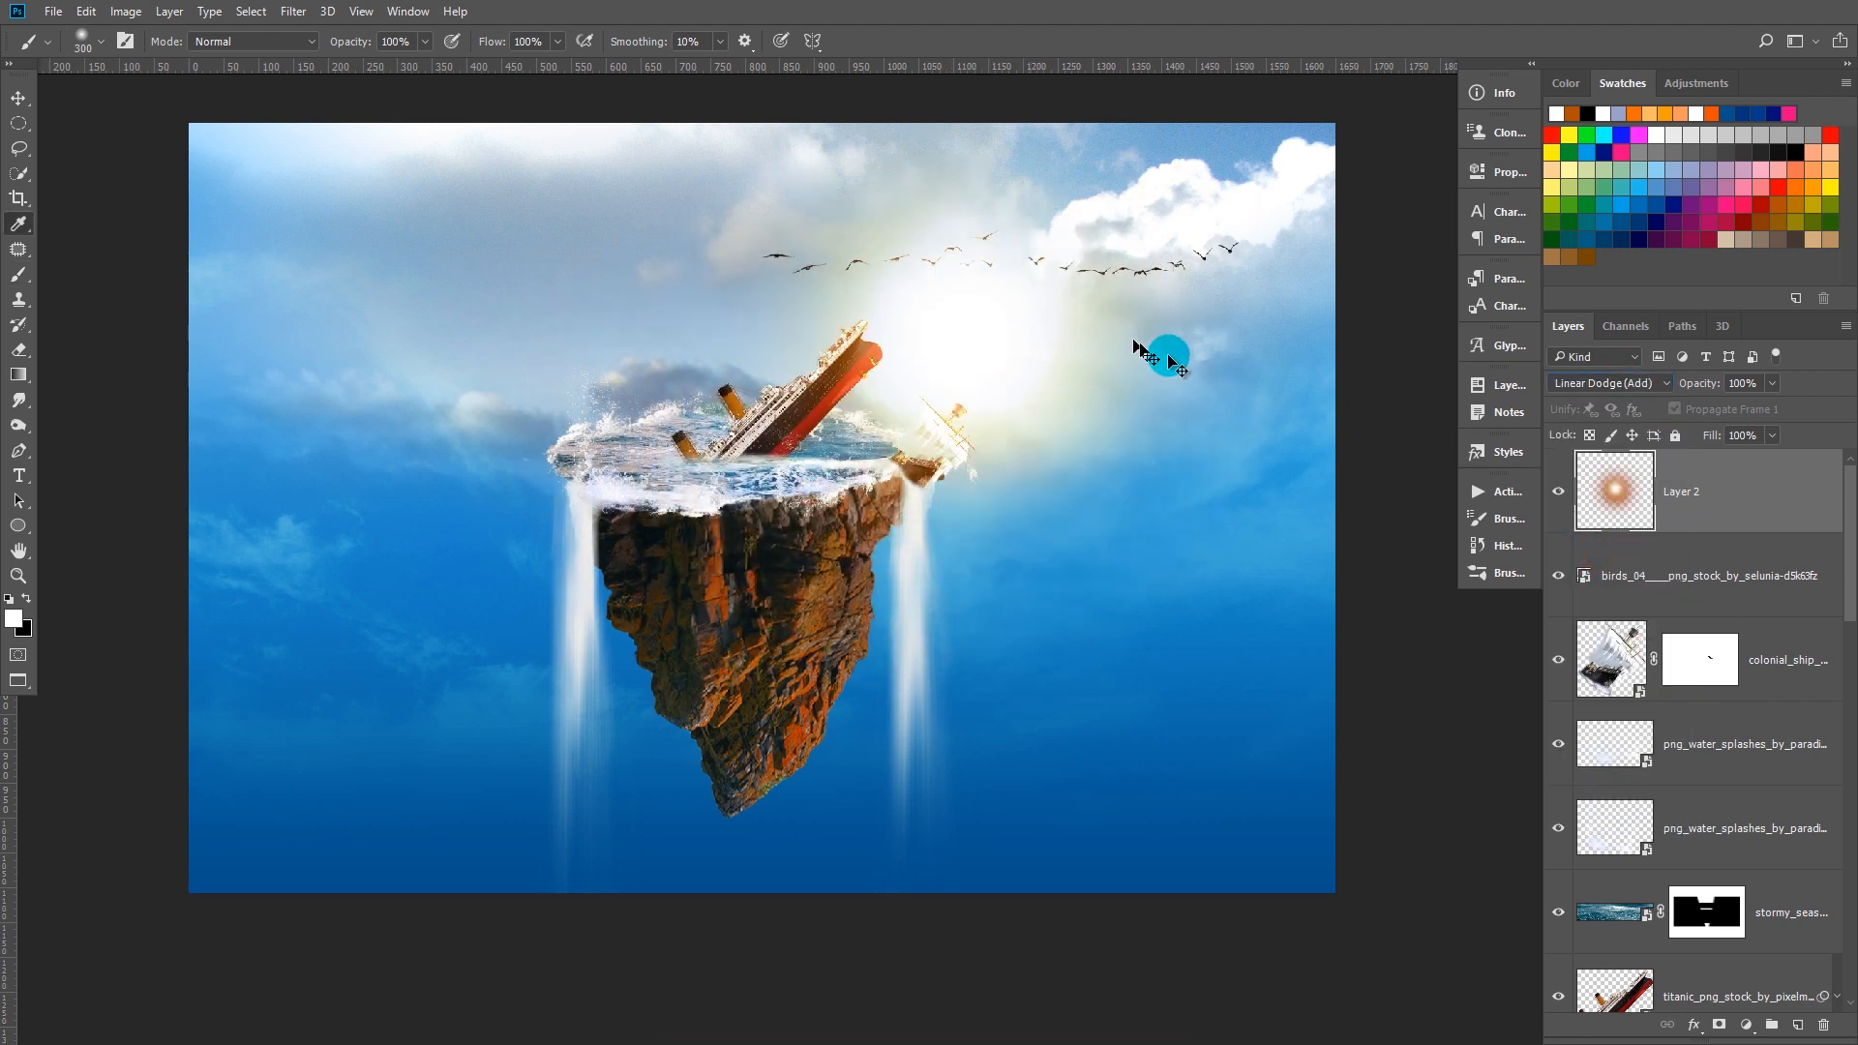
# Adjust the glow's Hue/Saturation to about +74 saturation and -51 lightness, then shift it to the upper right of the colonial ship
pyautogui.hotkey('ctrl', 'u')
pyautogui.moveTo(1281, 485); pyautogui.dragTo(1355, 445)
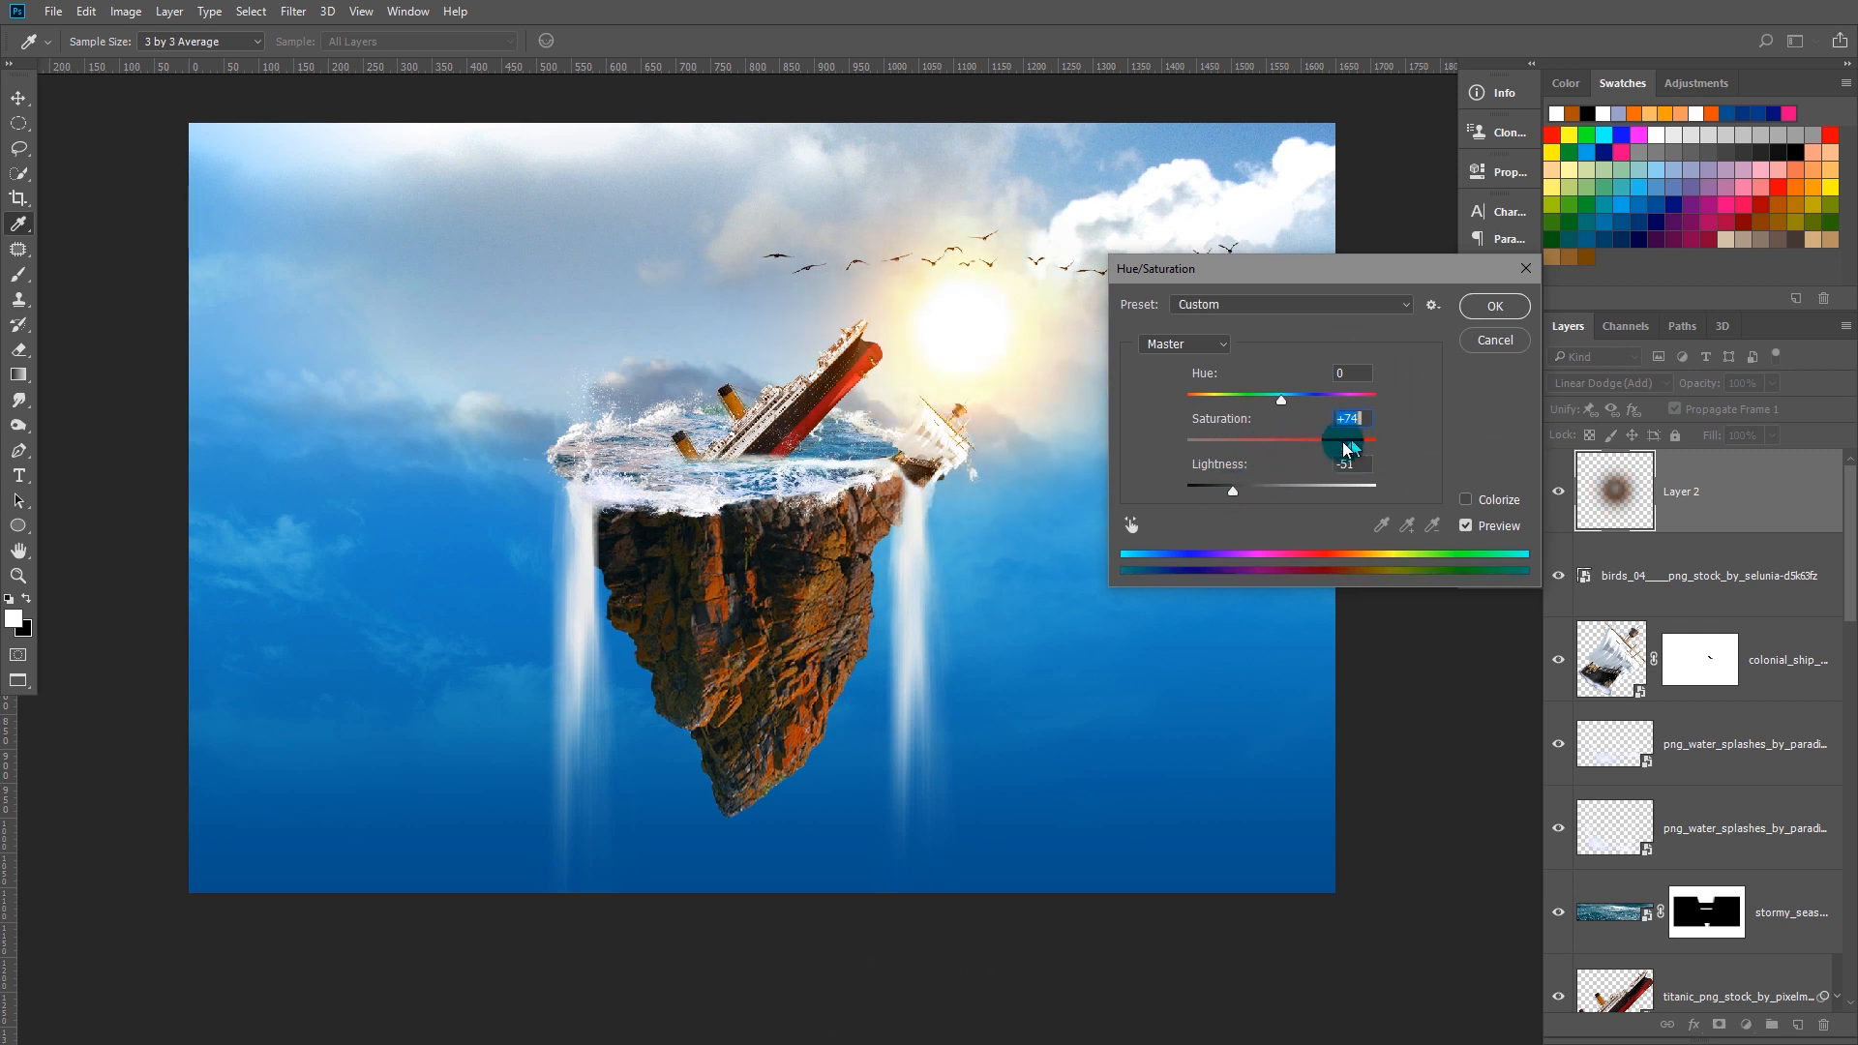
pyautogui.click(1519, 300)
pyautogui.moveTo(978, 348); pyautogui.dragTo(1043, 418)
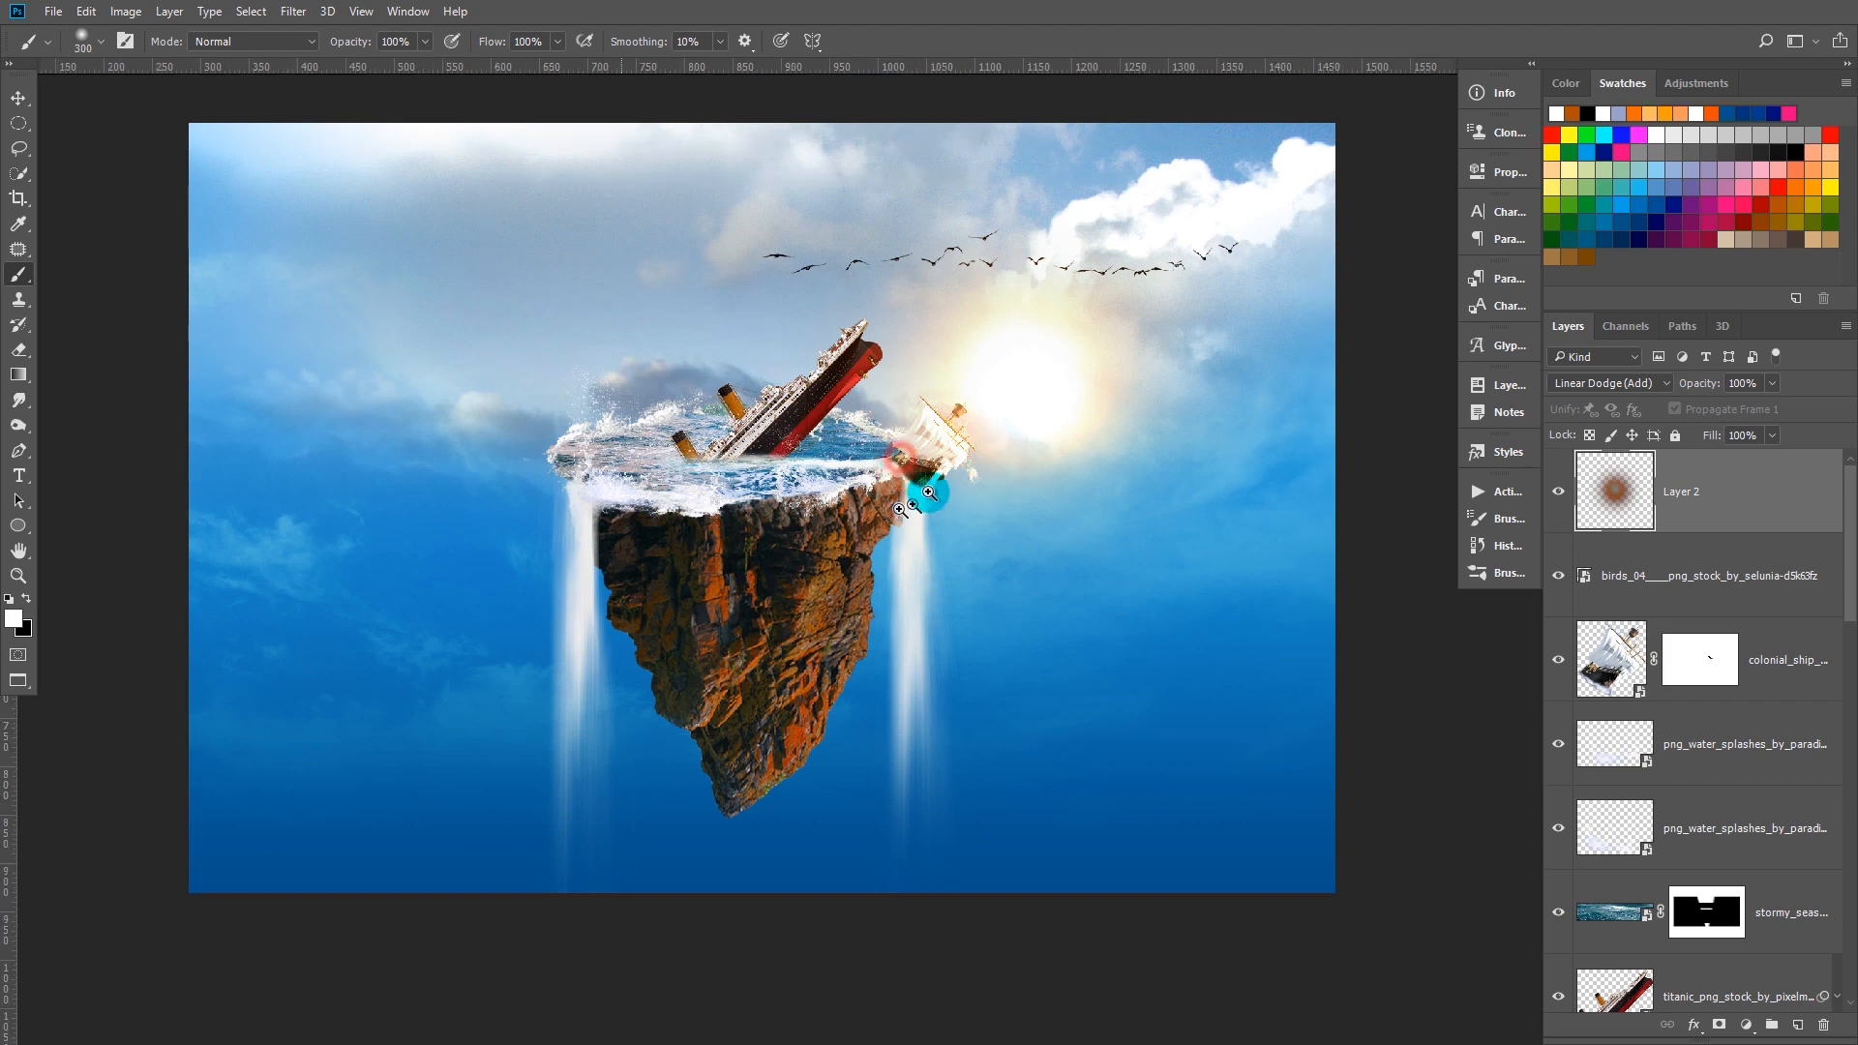
# Add an Inner Shadow layer style to the Mountain layer
pyautogui.scroll(2, 916, 490)
pyautogui.keyDown('ctrl'); pyautogui.rightClick(760, 631); pyautogui.keyUp('ctrl')
pyautogui.click(791, 645)
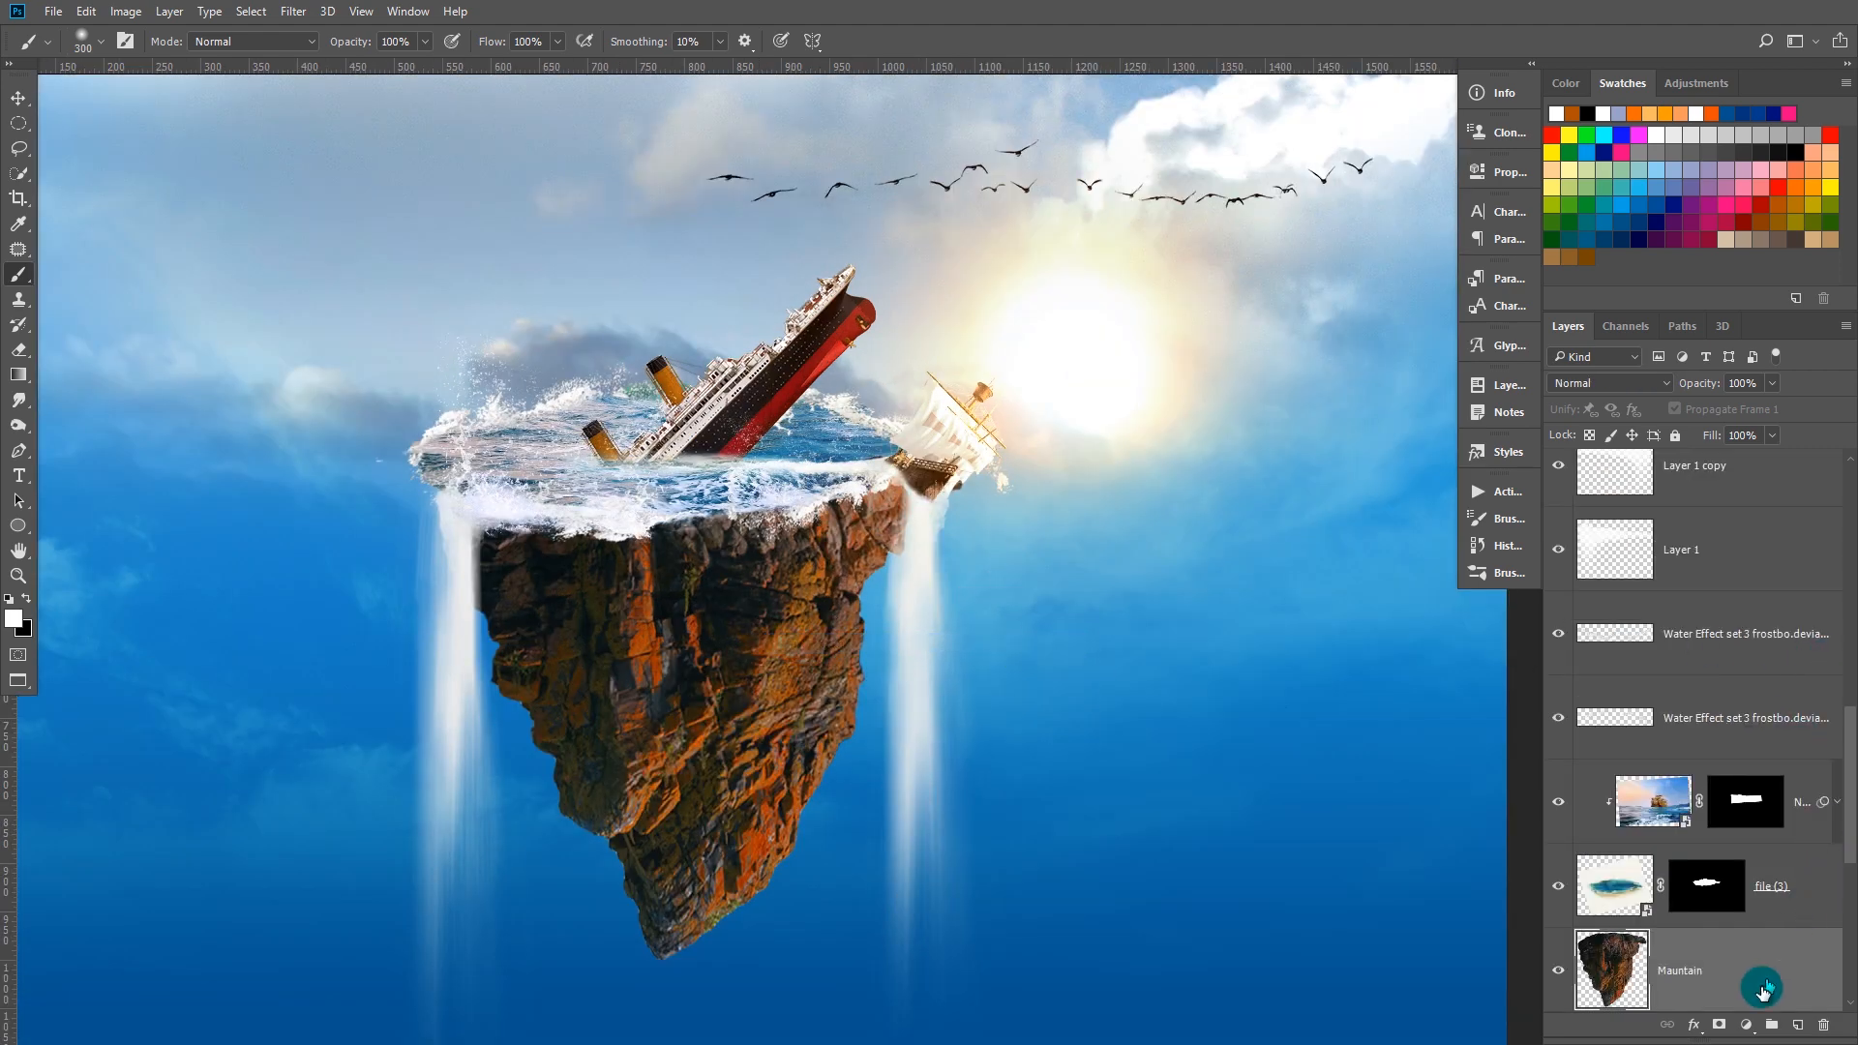
pyautogui.rightClick(1774, 990)
pyautogui.click(1637, 103)
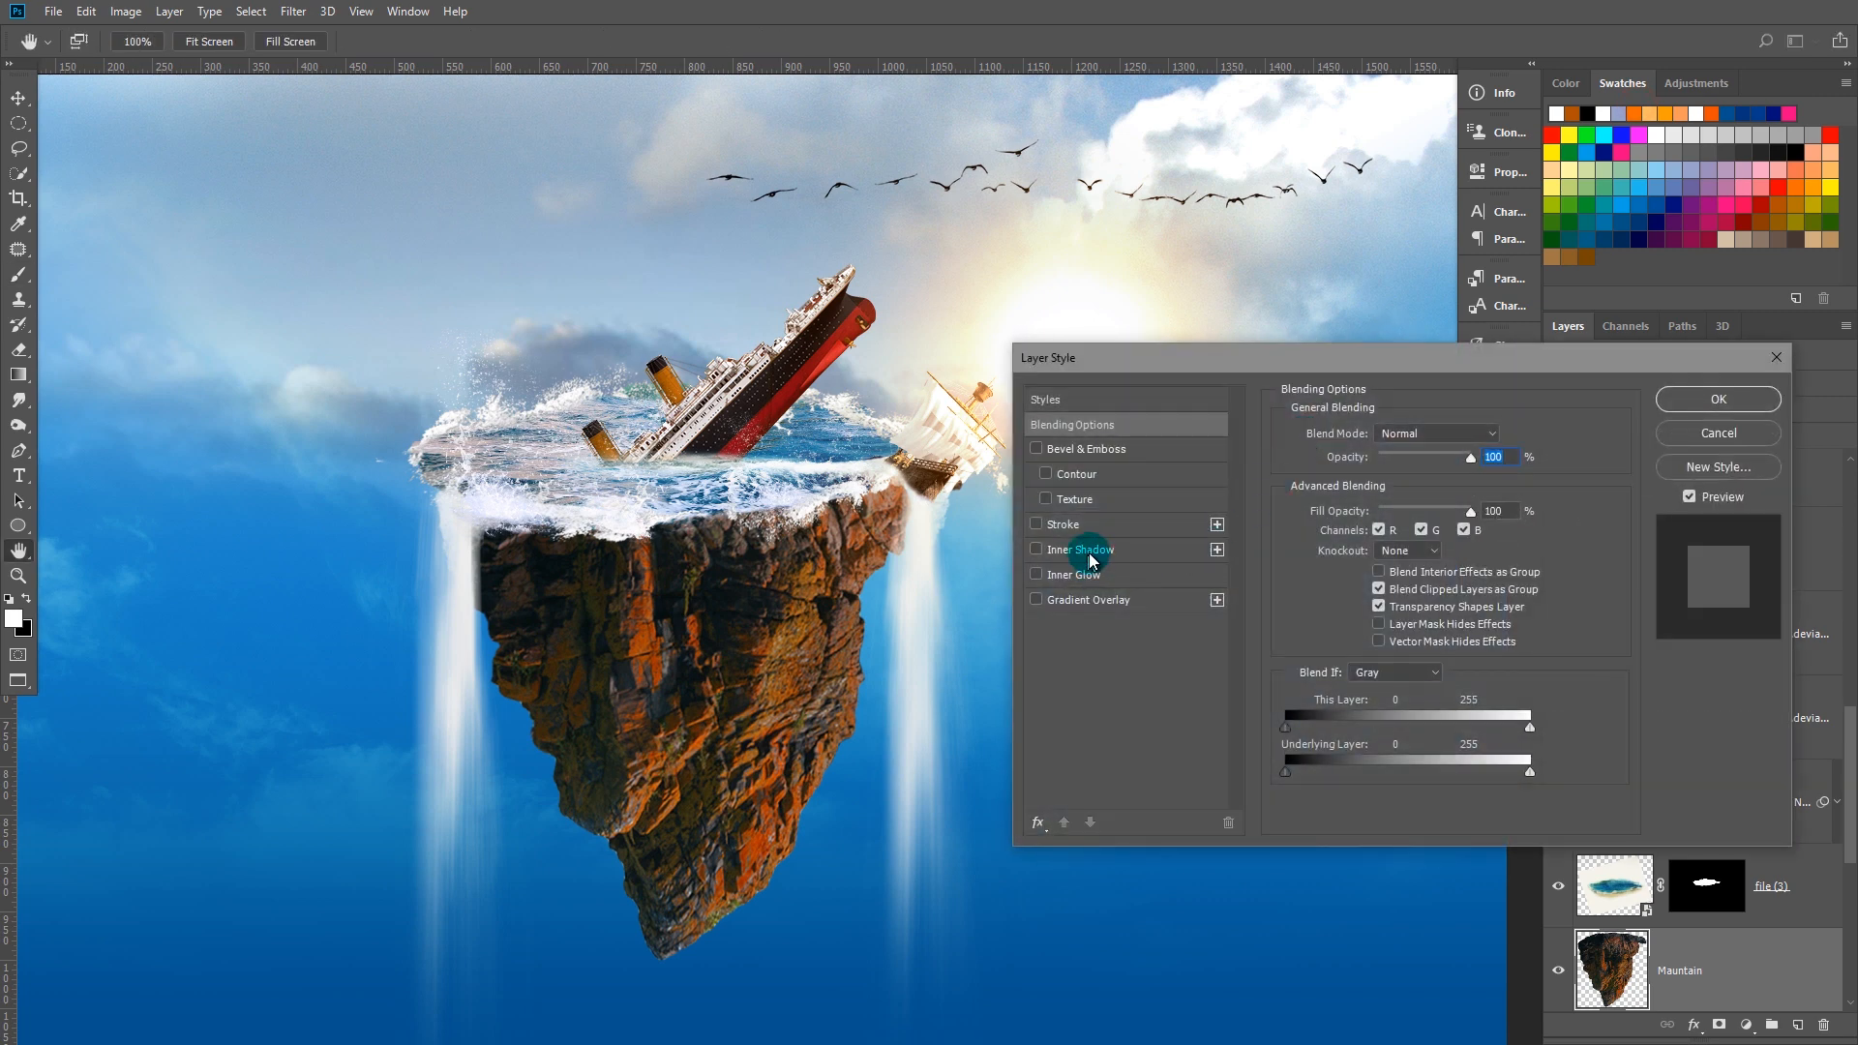
pyautogui.click(1090, 559)
pyautogui.moveTo(1280, 360); pyautogui.dragTo(1497, 333)
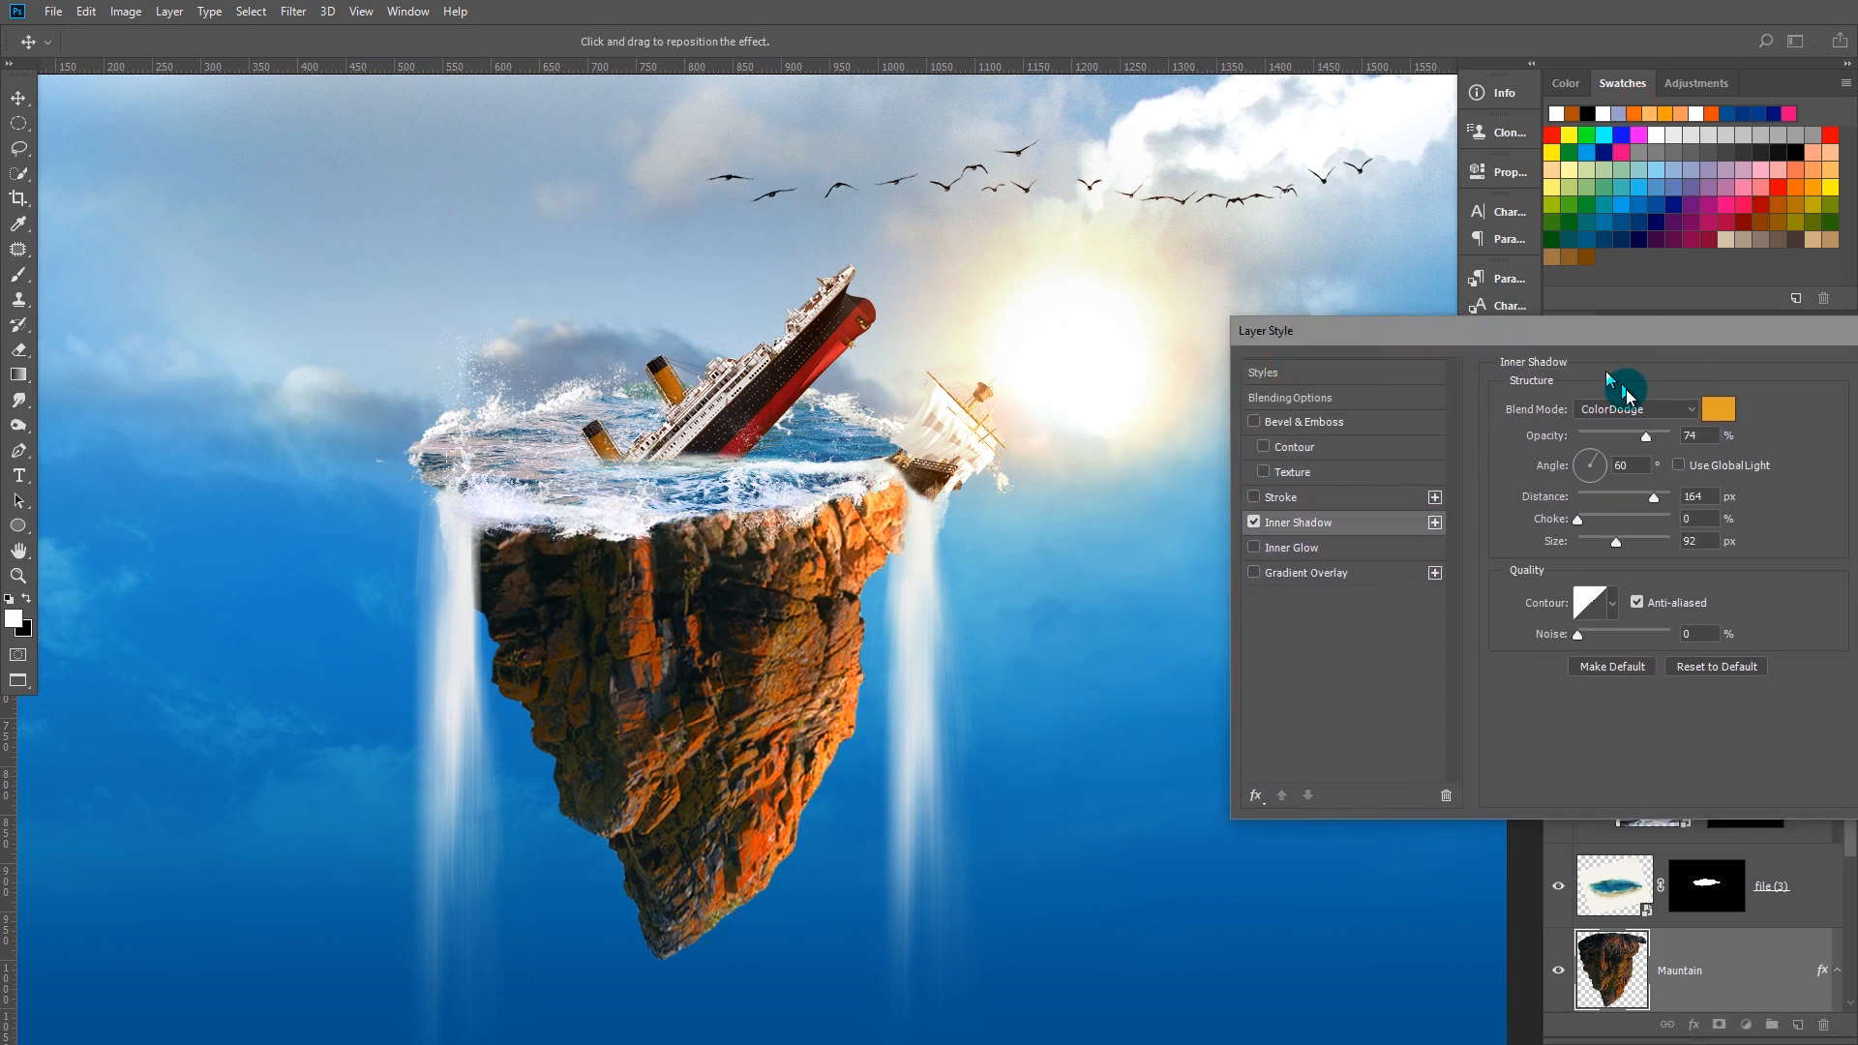
# Change the mountain's Inner Shadow colour to a darker orange, set its angle to 49°, and apply the style
pyautogui.click(1727, 419)
pyautogui.click(1100, 375)
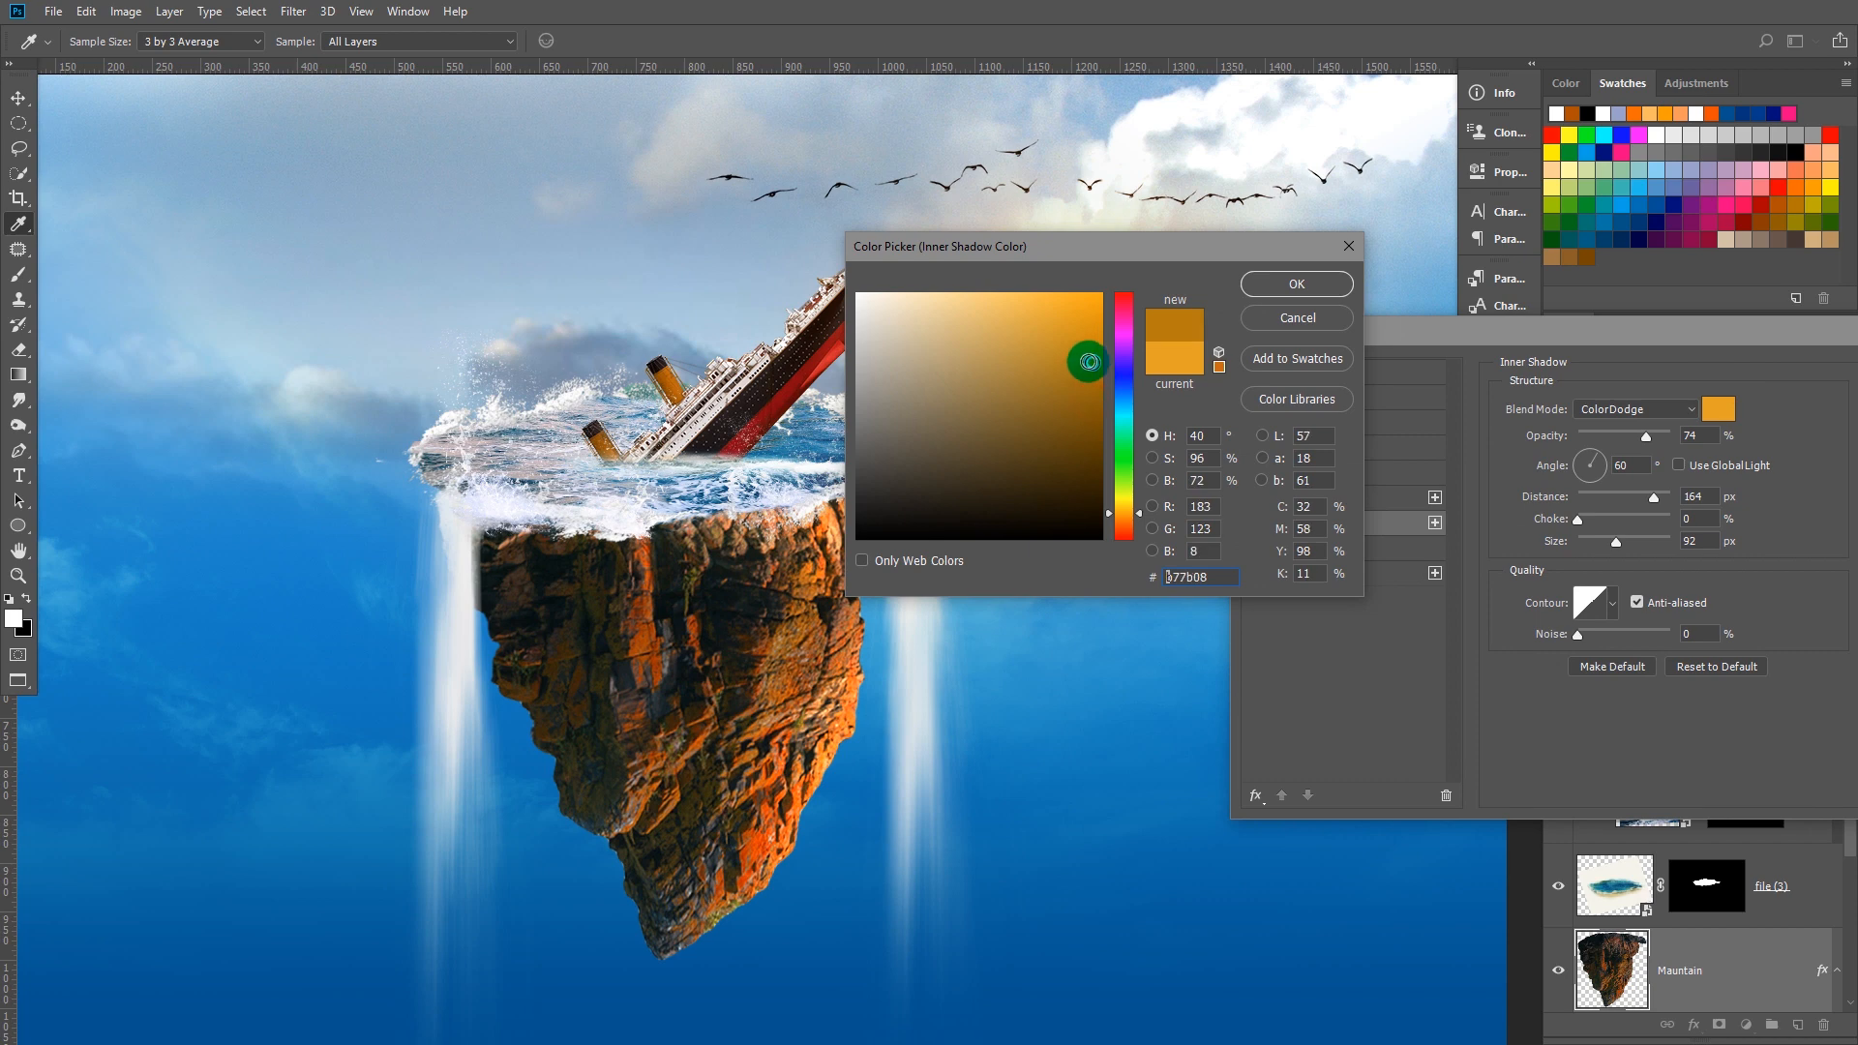
pyautogui.click(1152, 334)
pyautogui.click(1276, 284)
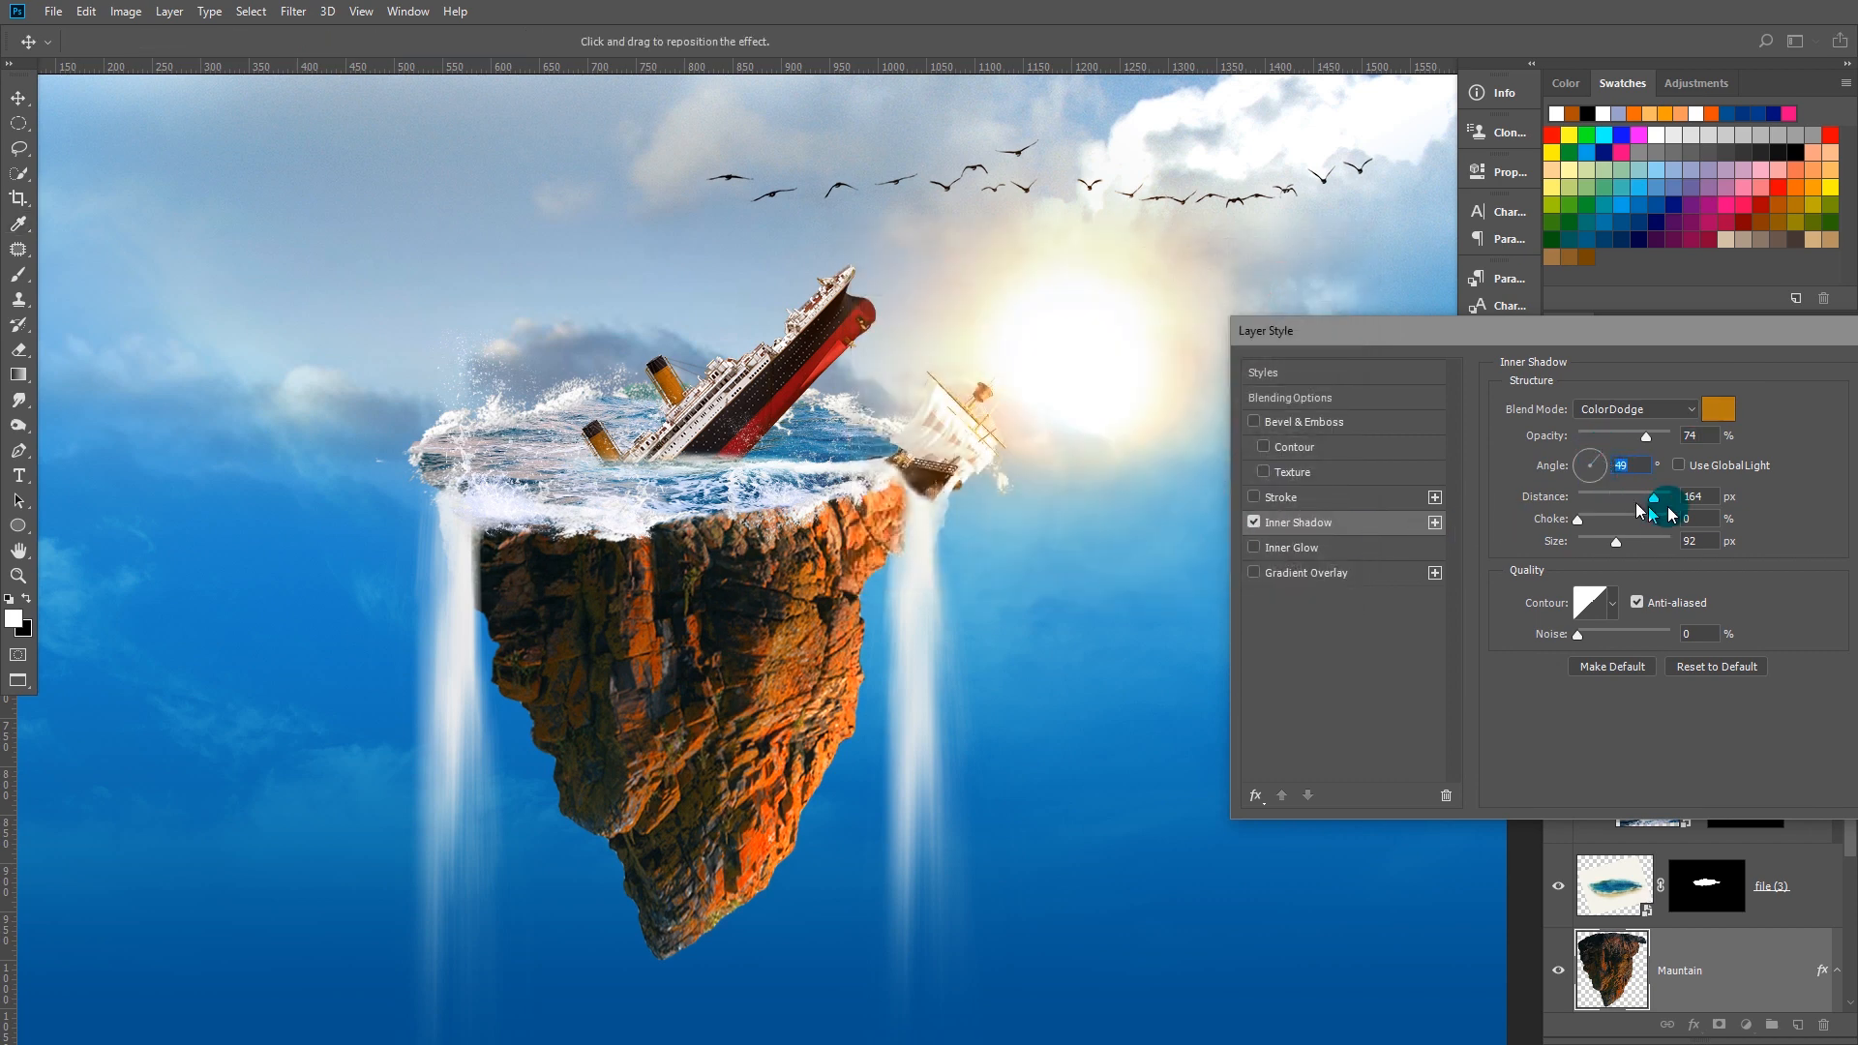
pyautogui.moveTo(1717, 345); pyautogui.dragTo(1373, 306)
pyautogui.click(1569, 340)
pyautogui.press('b')
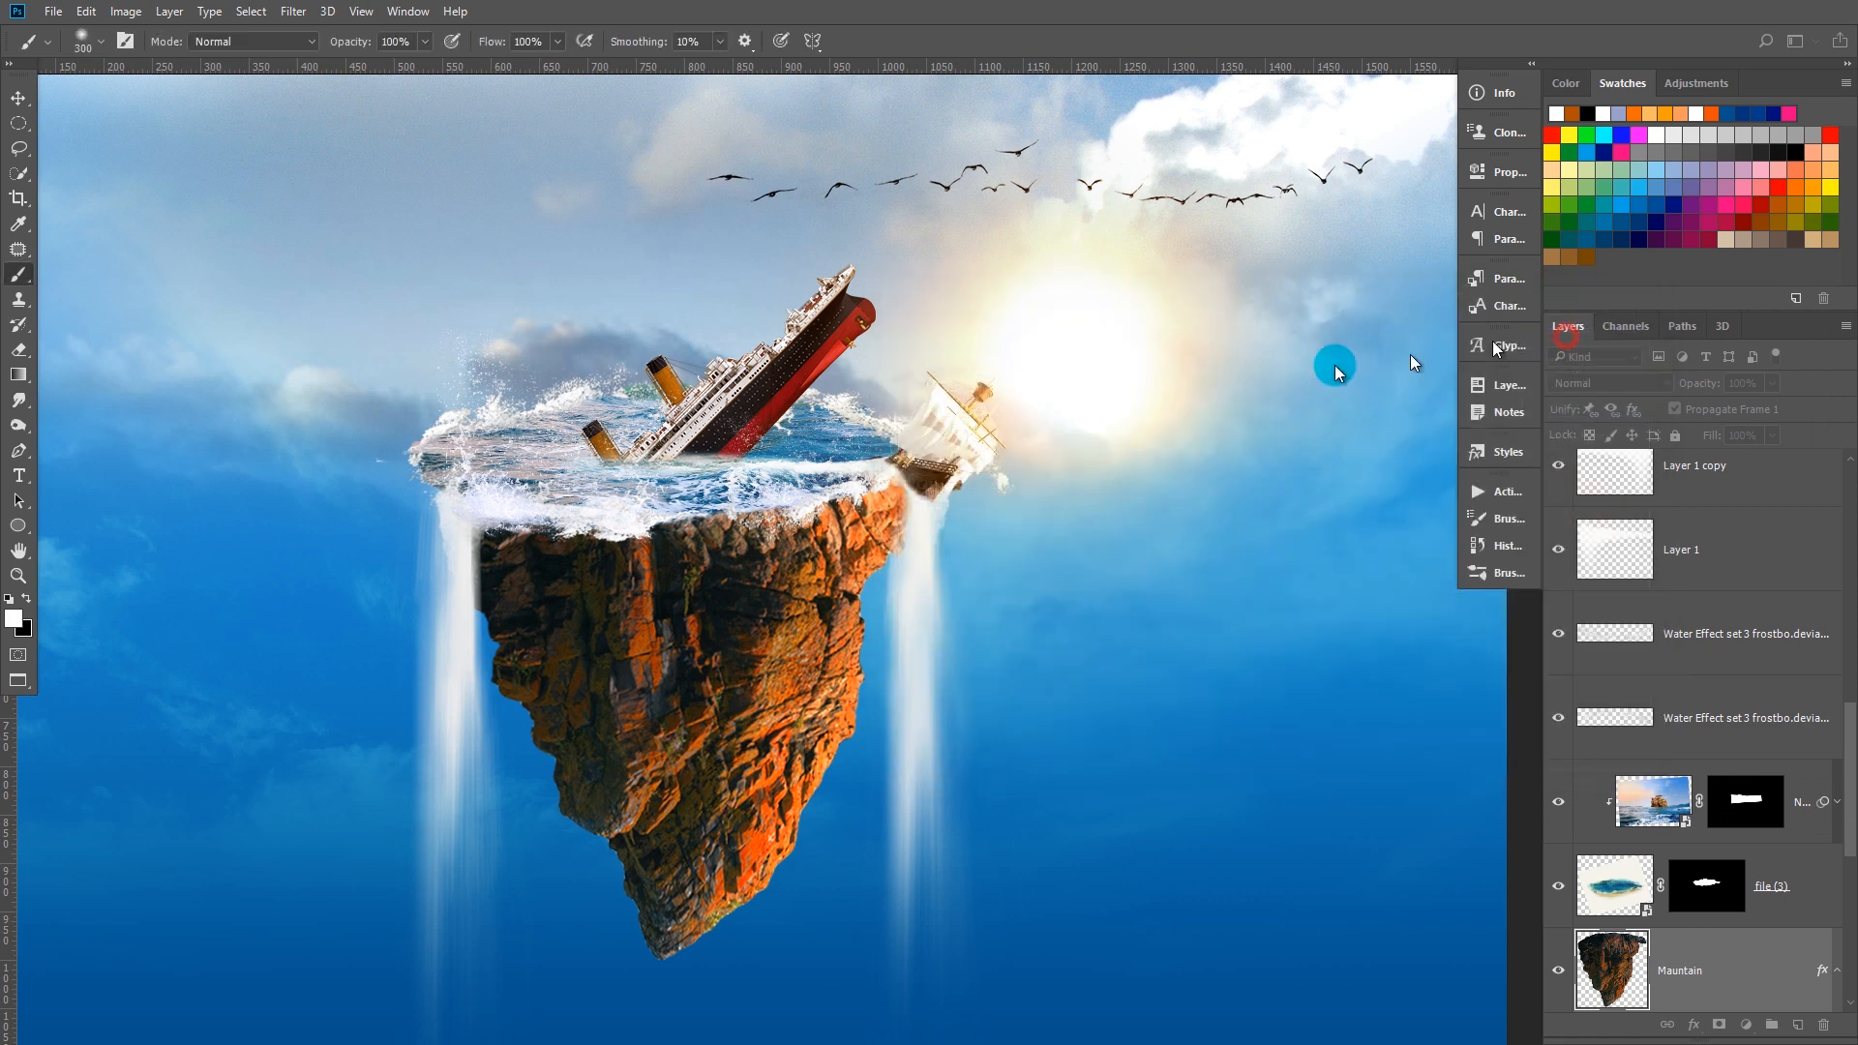
# Select the sun glow on Layer 2 and move it up and left, just below the bird flock
pyautogui.hotkey('ctrl', '-')
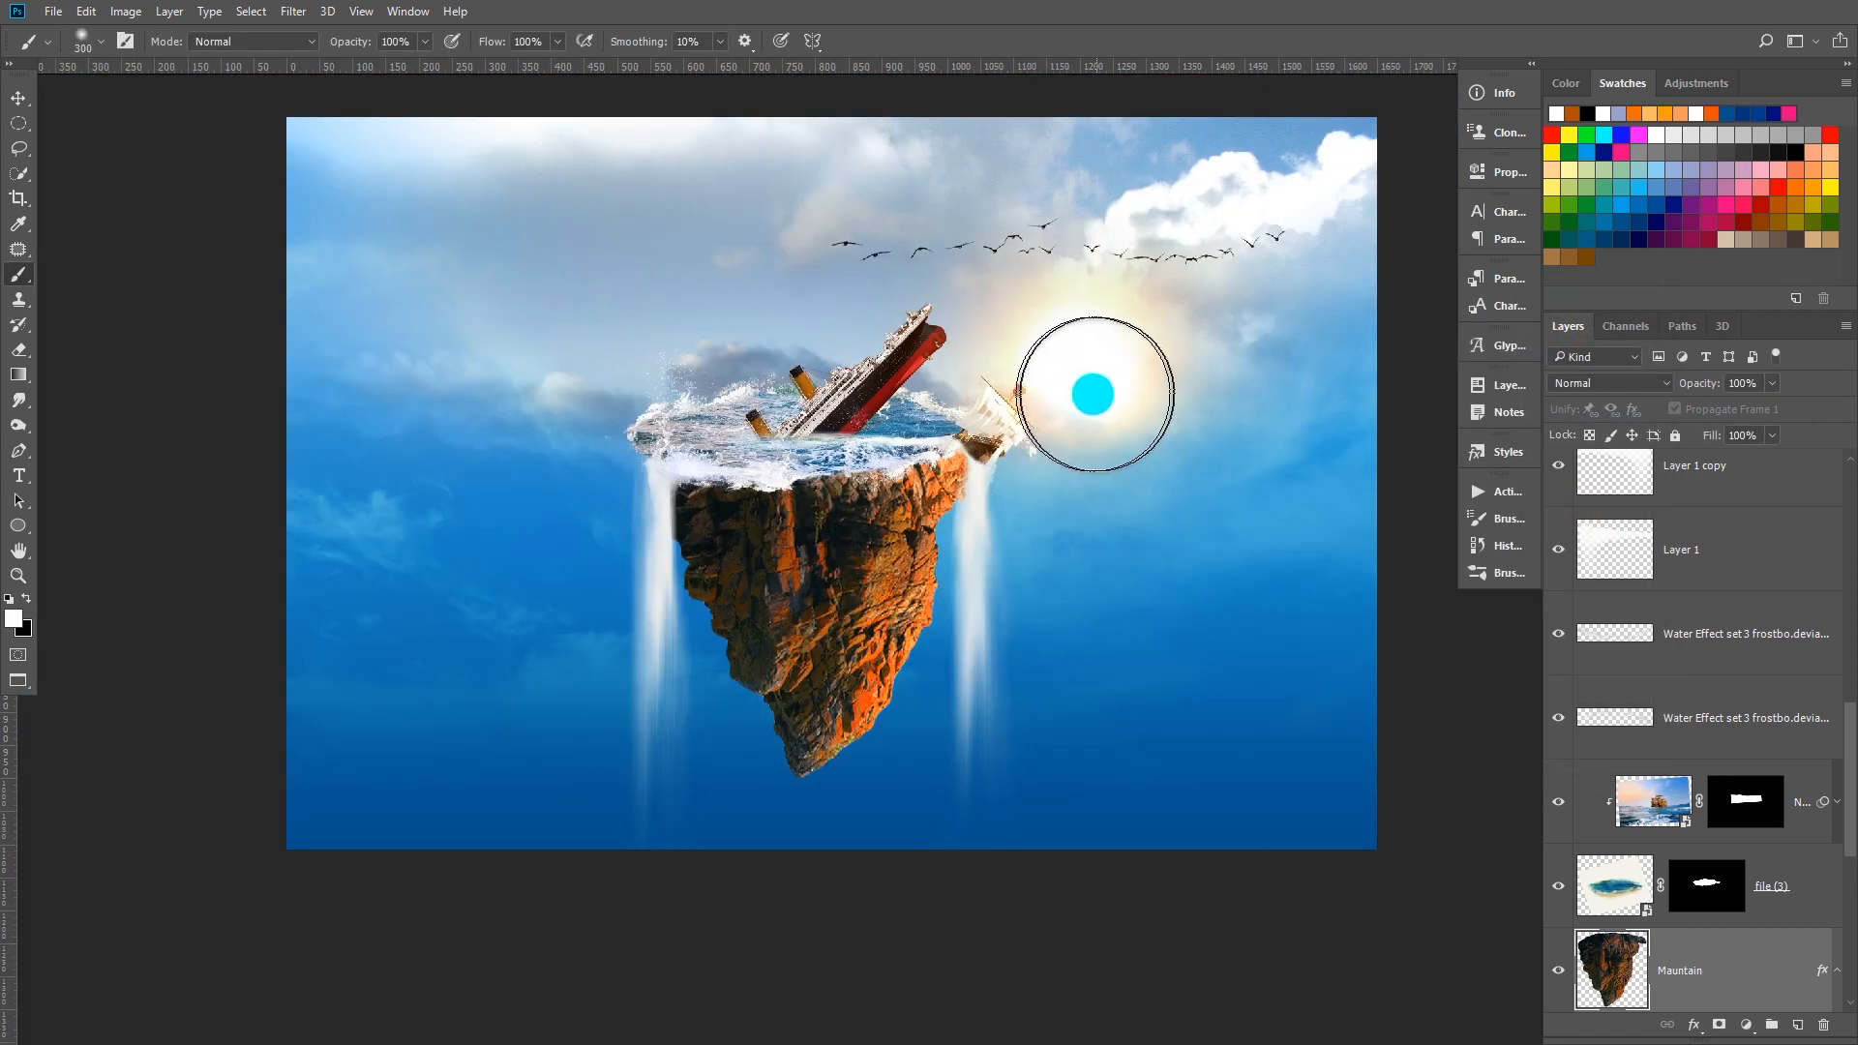
pyautogui.press('v')
pyautogui.rightClick(1092, 368)
pyautogui.click(1123, 370)
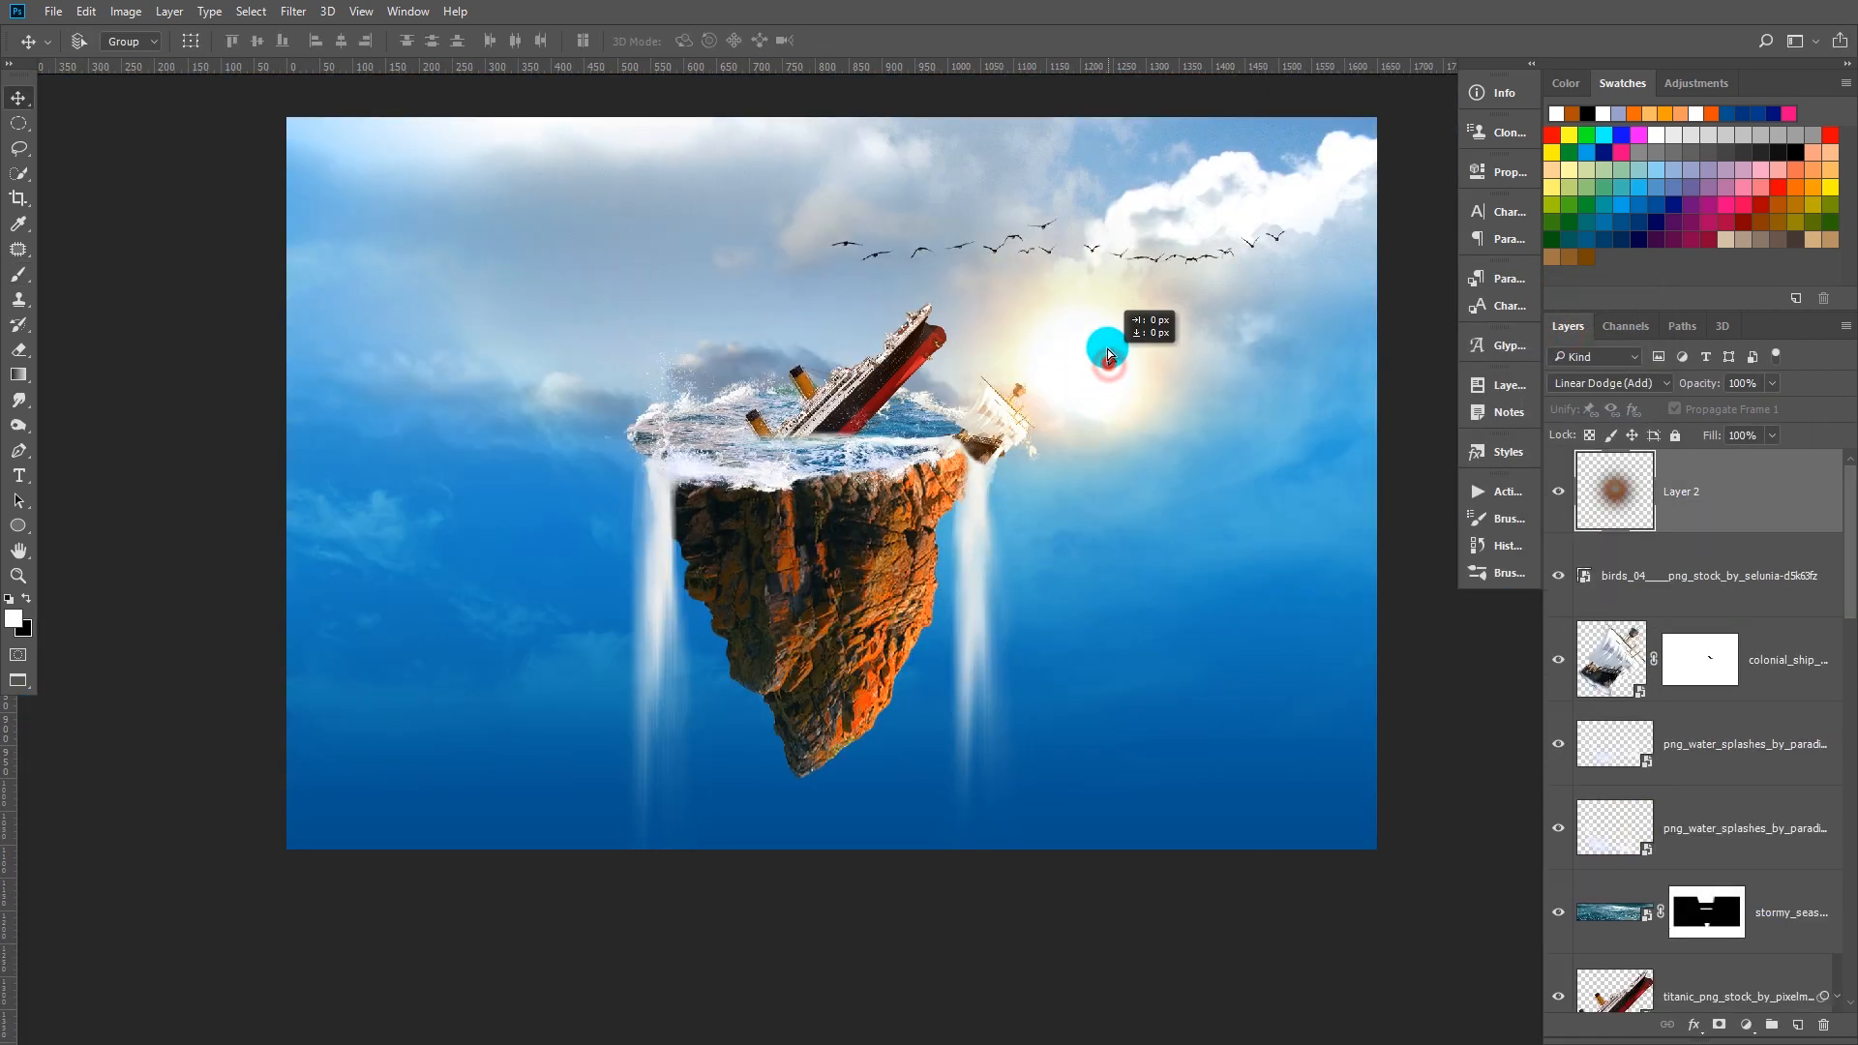
pyautogui.moveTo(1096, 339)
pyautogui.mouseDown()
pyautogui.moveTo(1050, 295)
pyautogui.moveTo(1085, 326)
pyautogui.mouseUp()
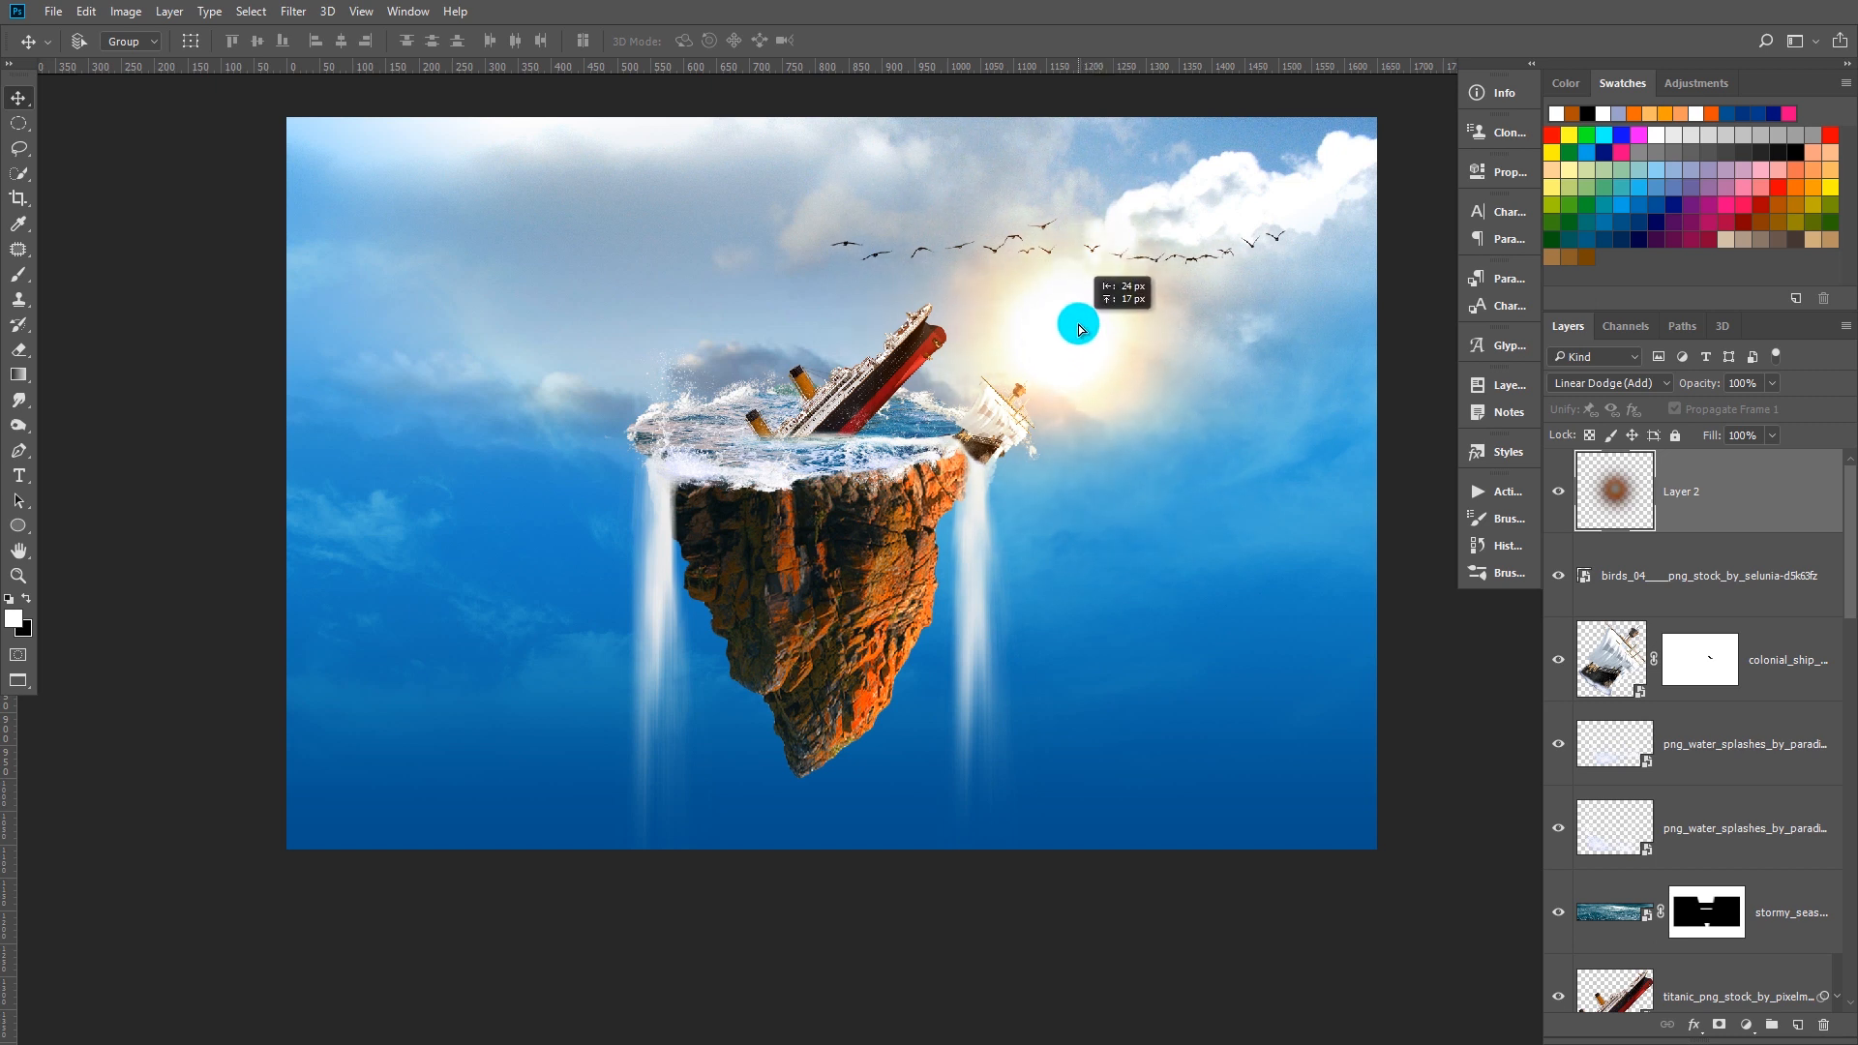
pyautogui.moveTo(1080, 334); pyautogui.dragTo(1057, 283)
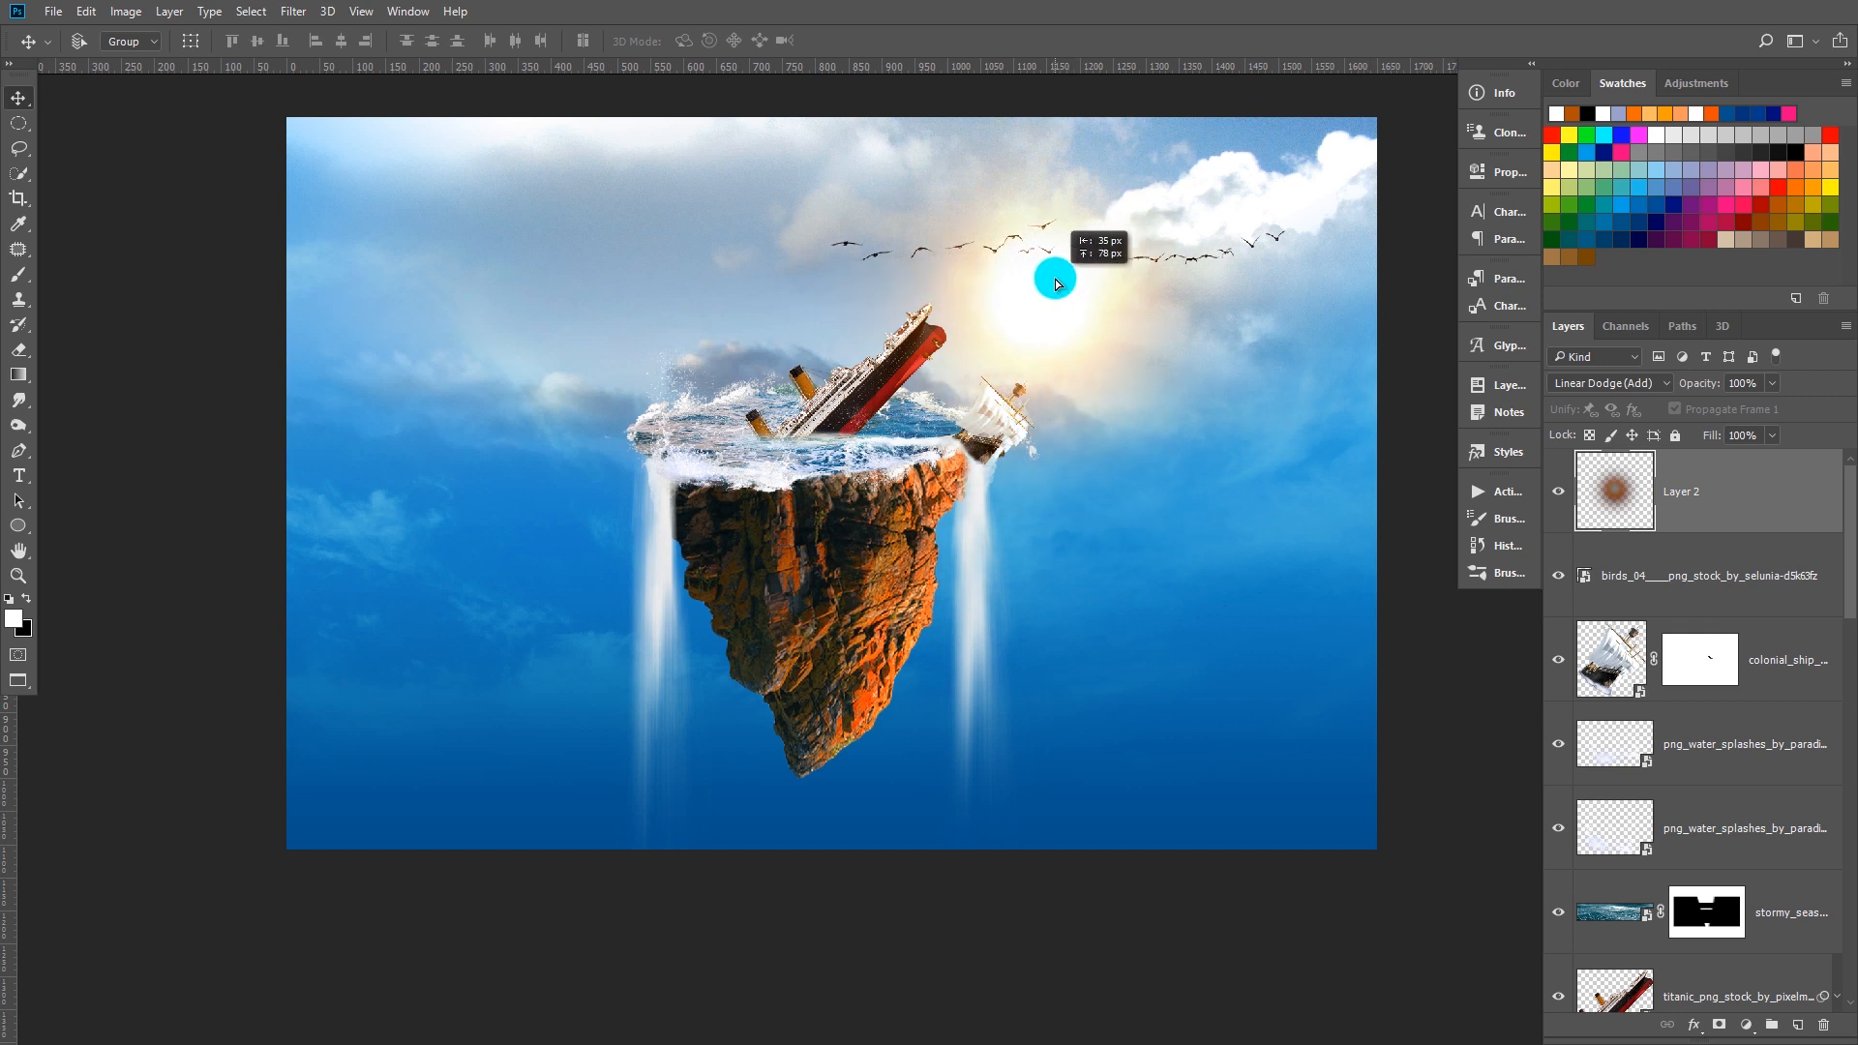
pyautogui.scroll(-2, 1079, 336)
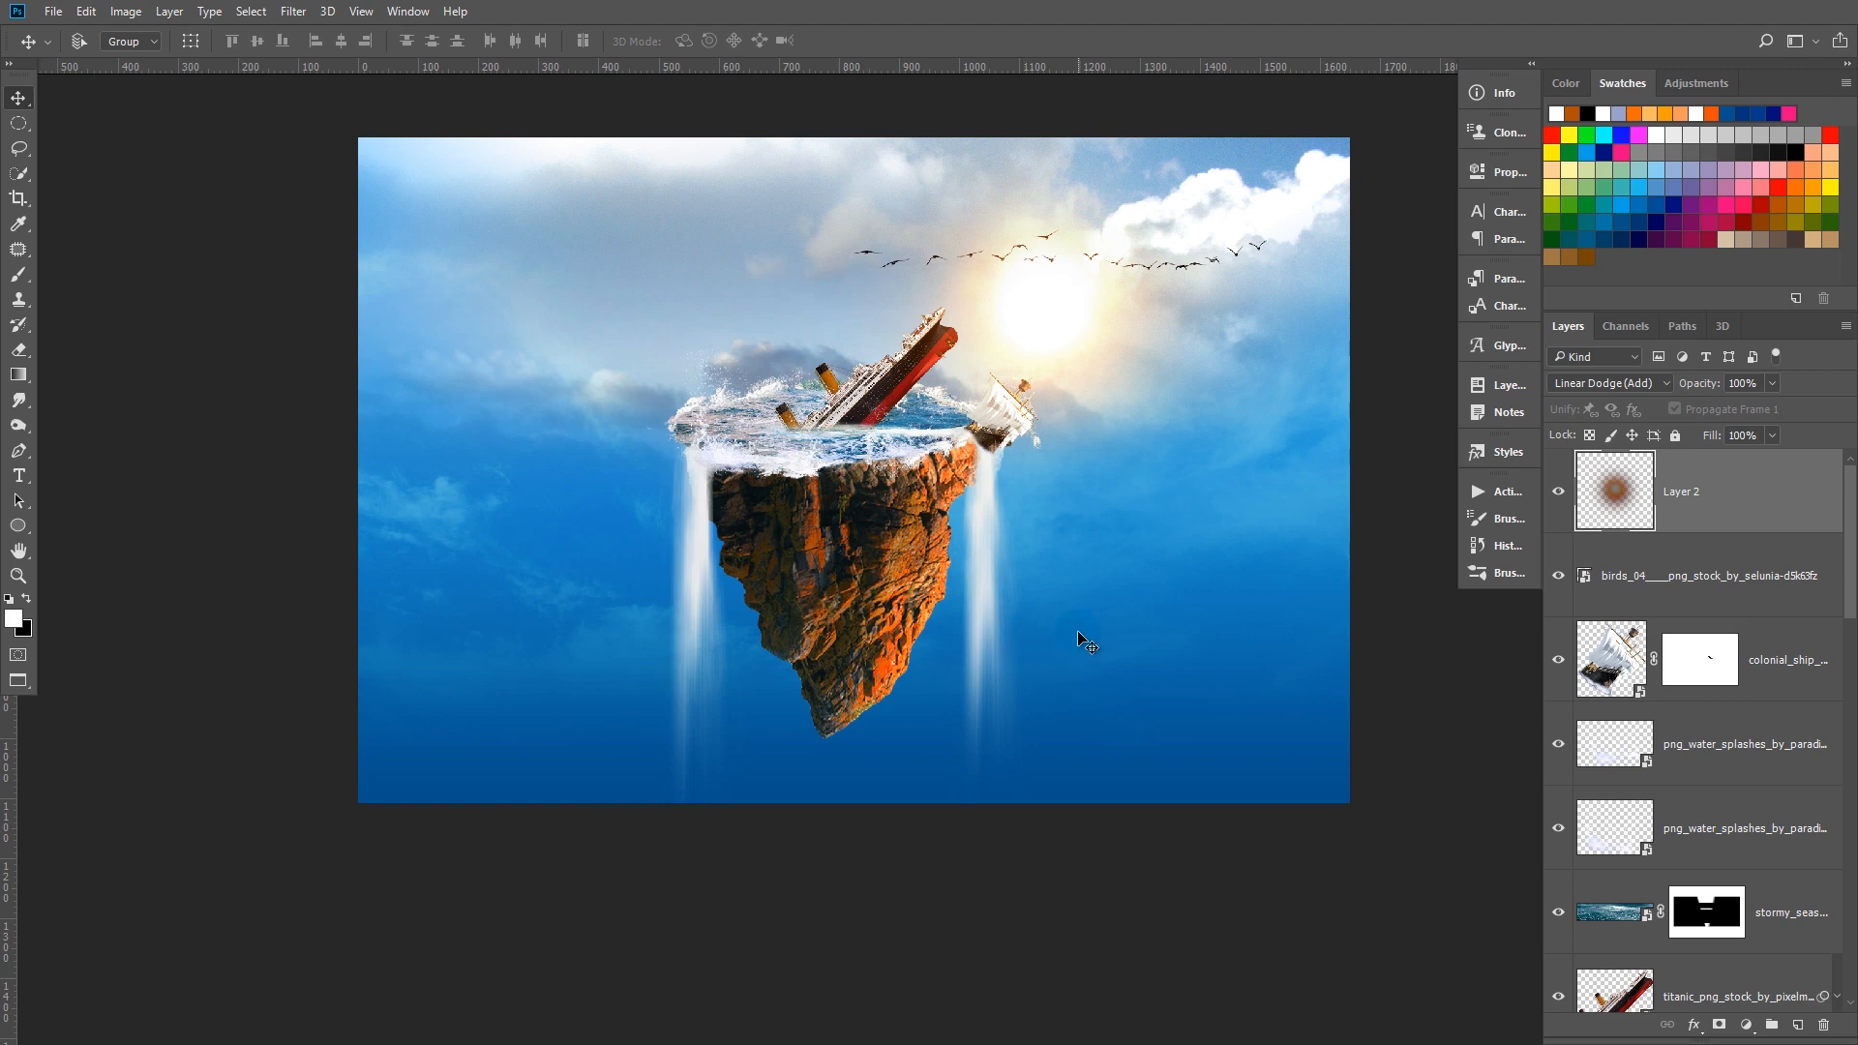
# Identify the two Water Effect set 3 splash layers directly above the clipped sea image and clip both to the file (3) water layer
pyautogui.click(799, 457)
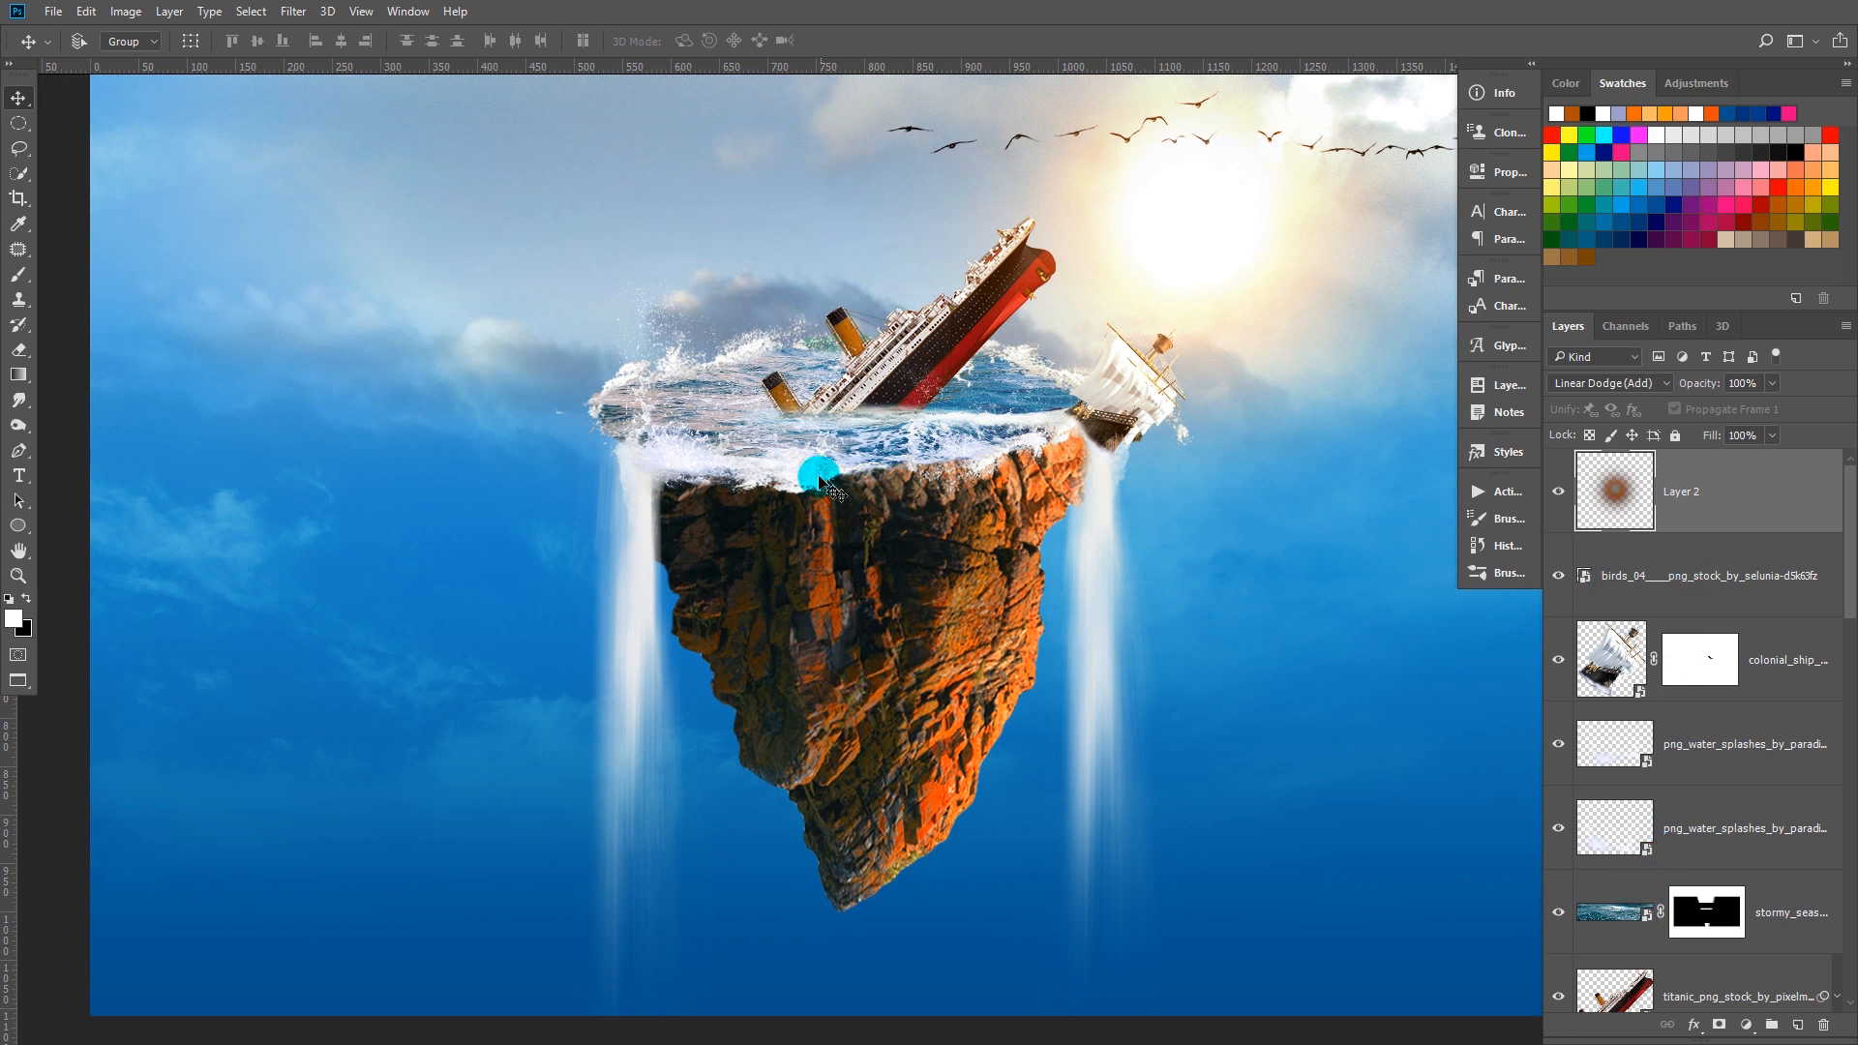
pyautogui.scroll(-6, 1714, 823)
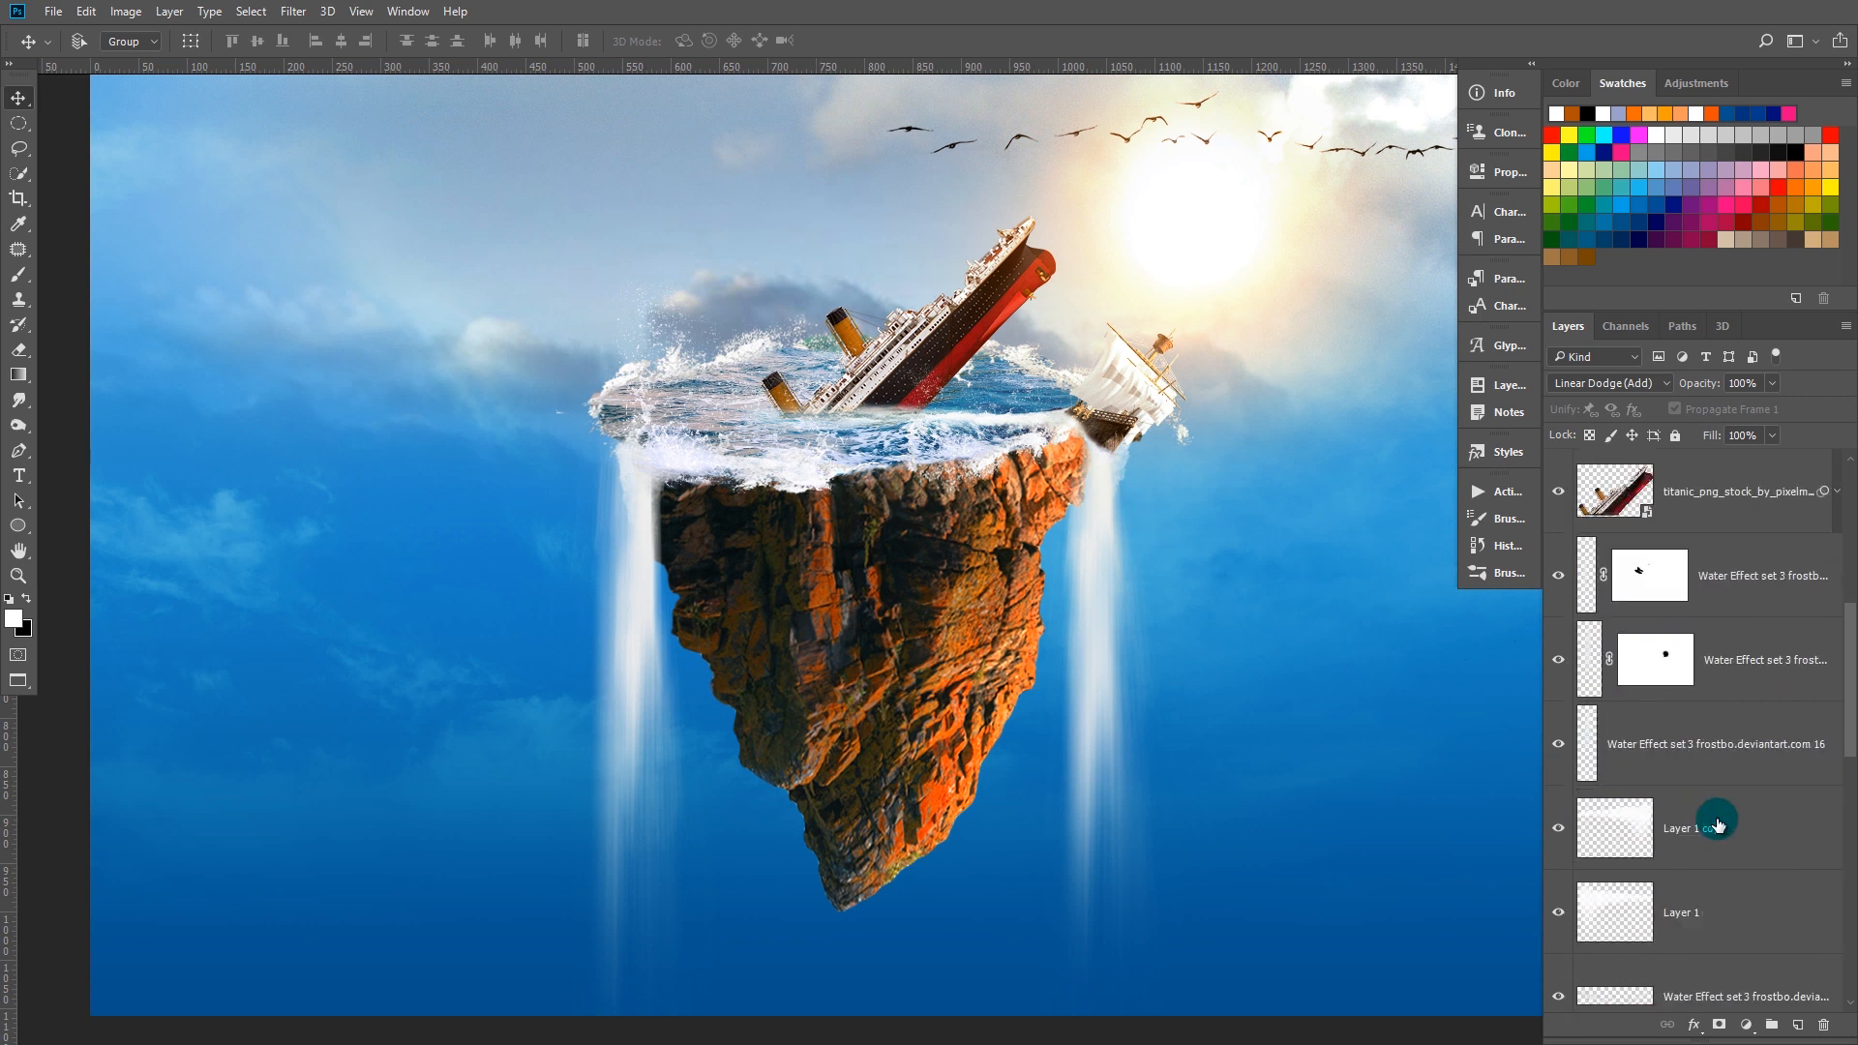
pyautogui.scroll(-5, 1727, 799)
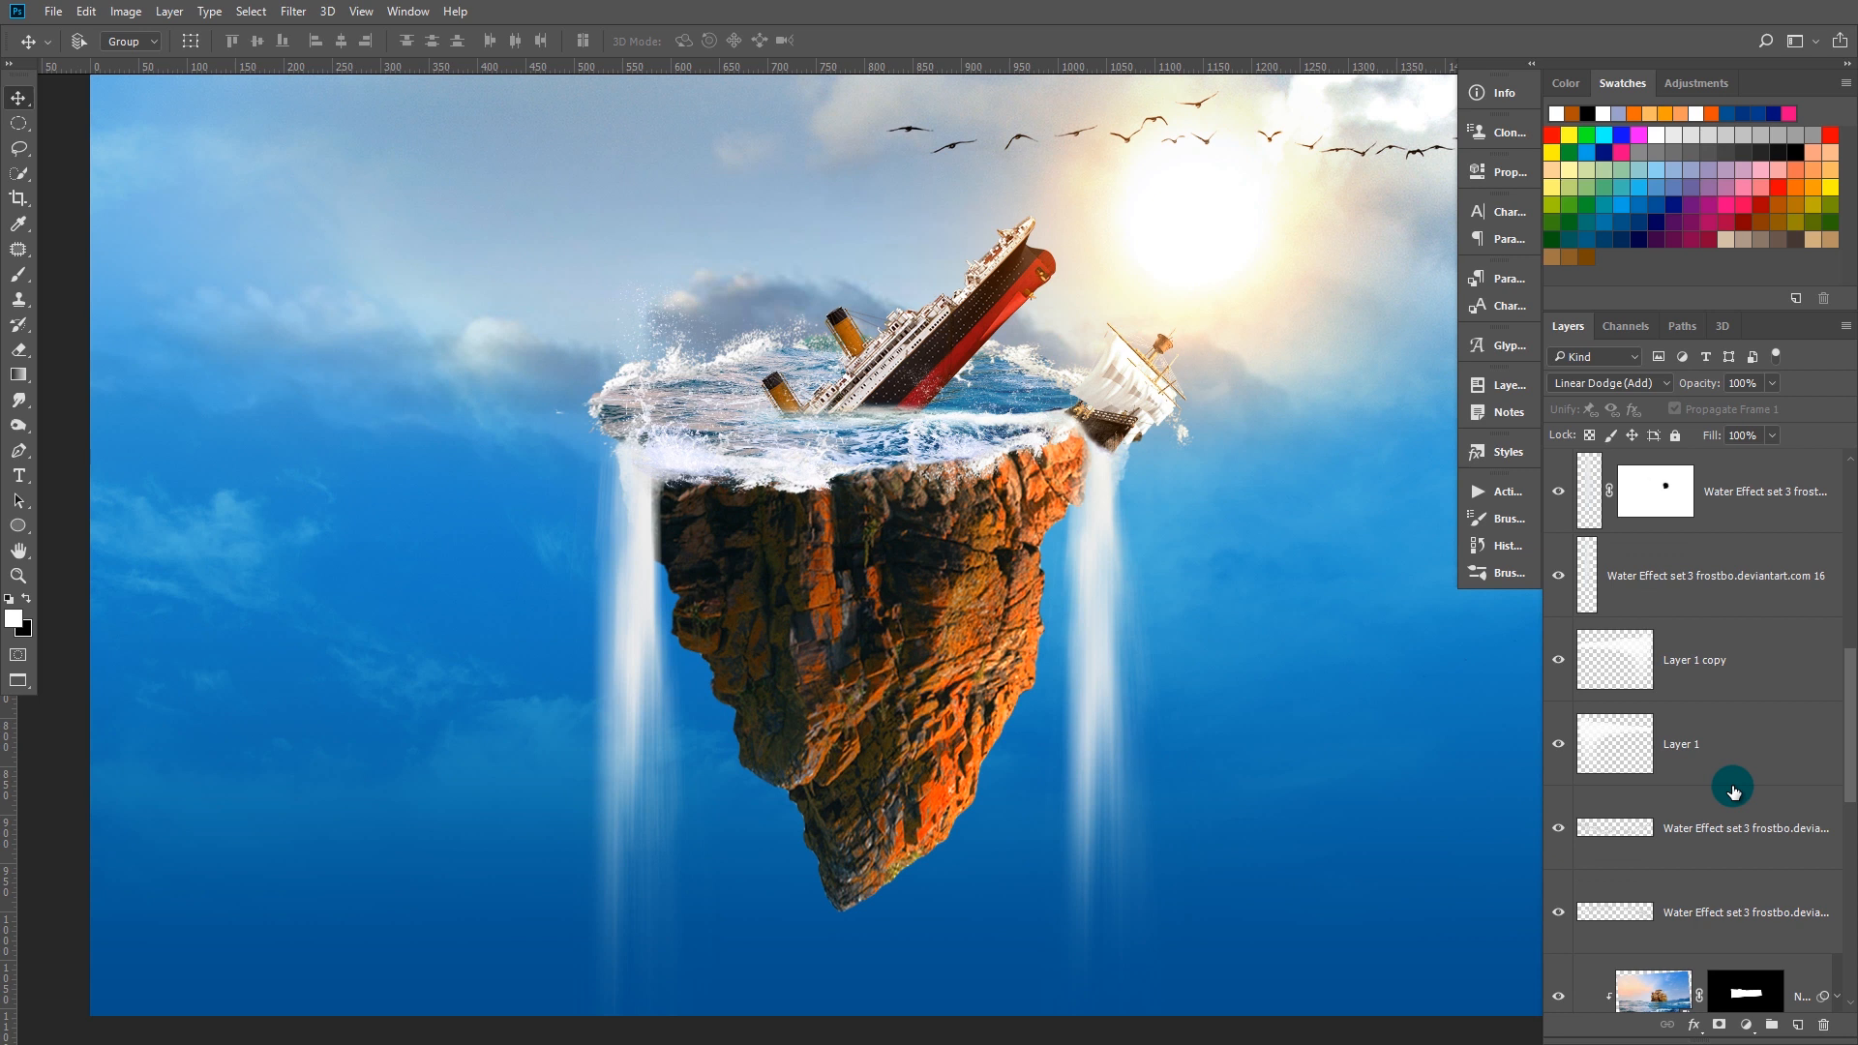
pyautogui.click(1659, 760)
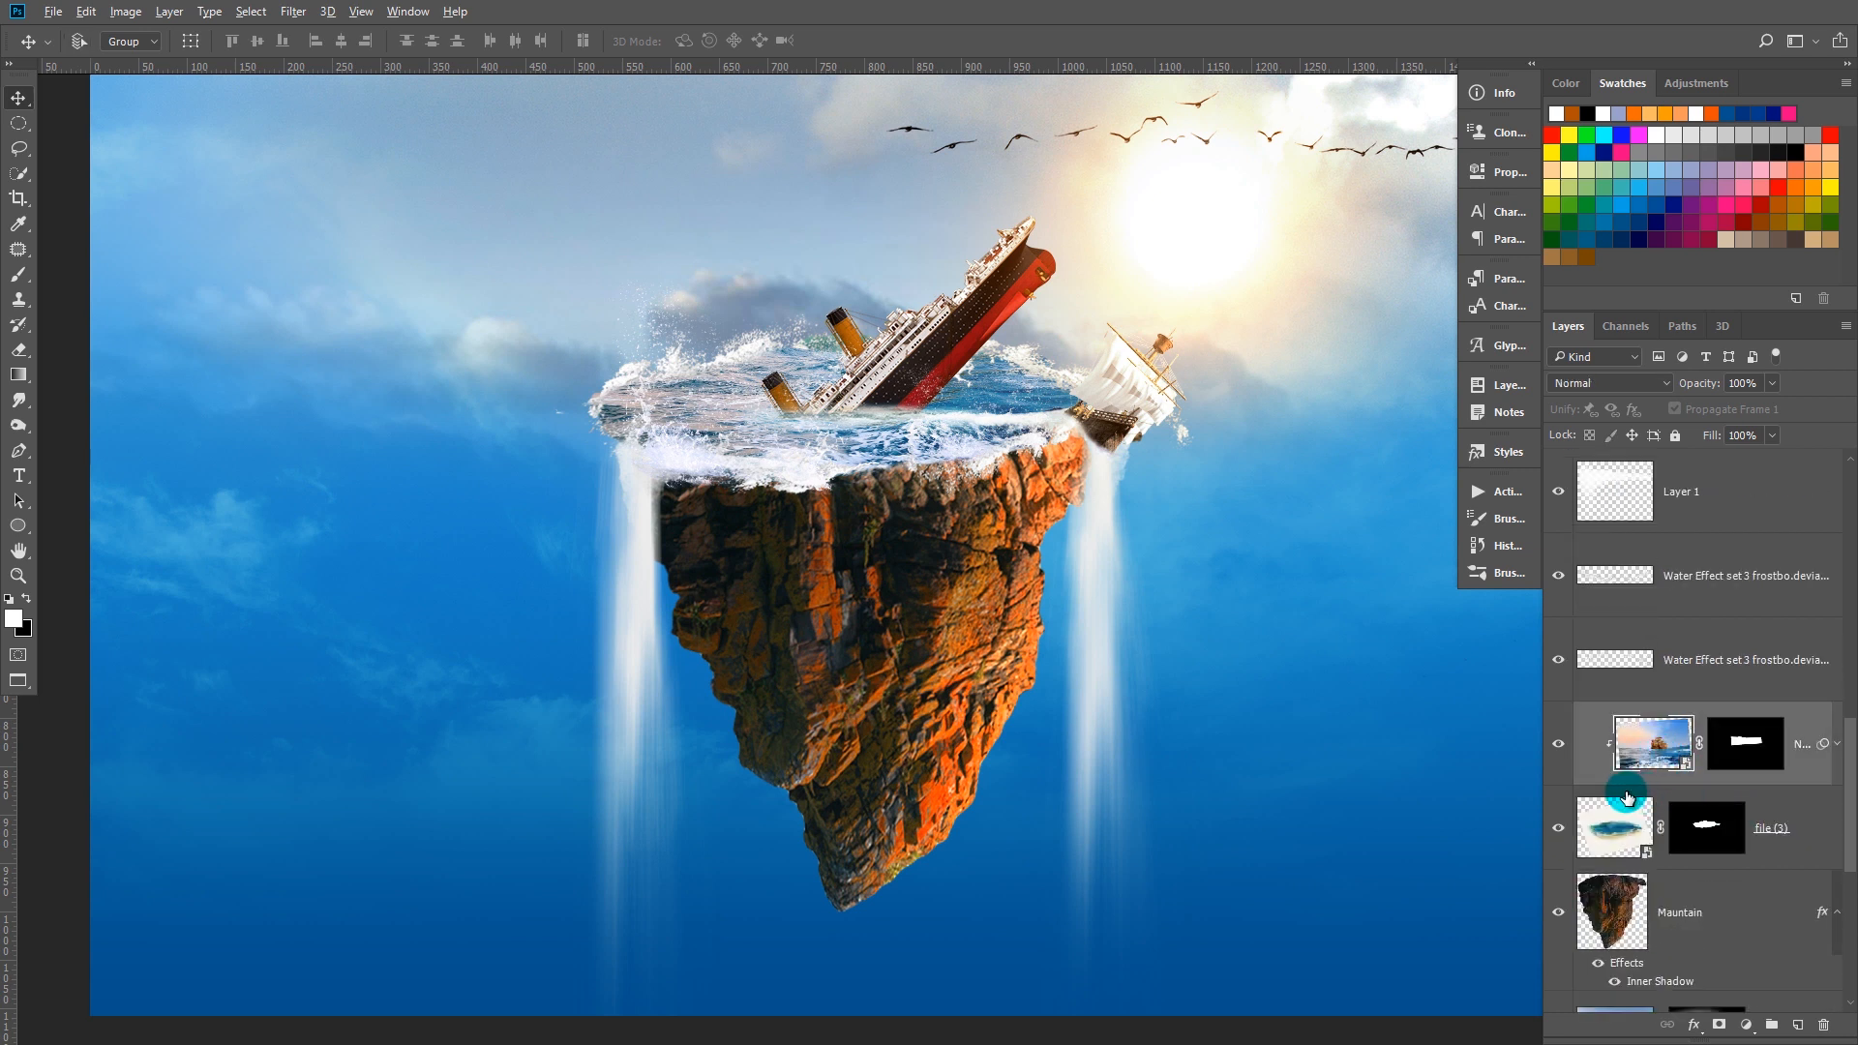
pyautogui.click(1558, 662)
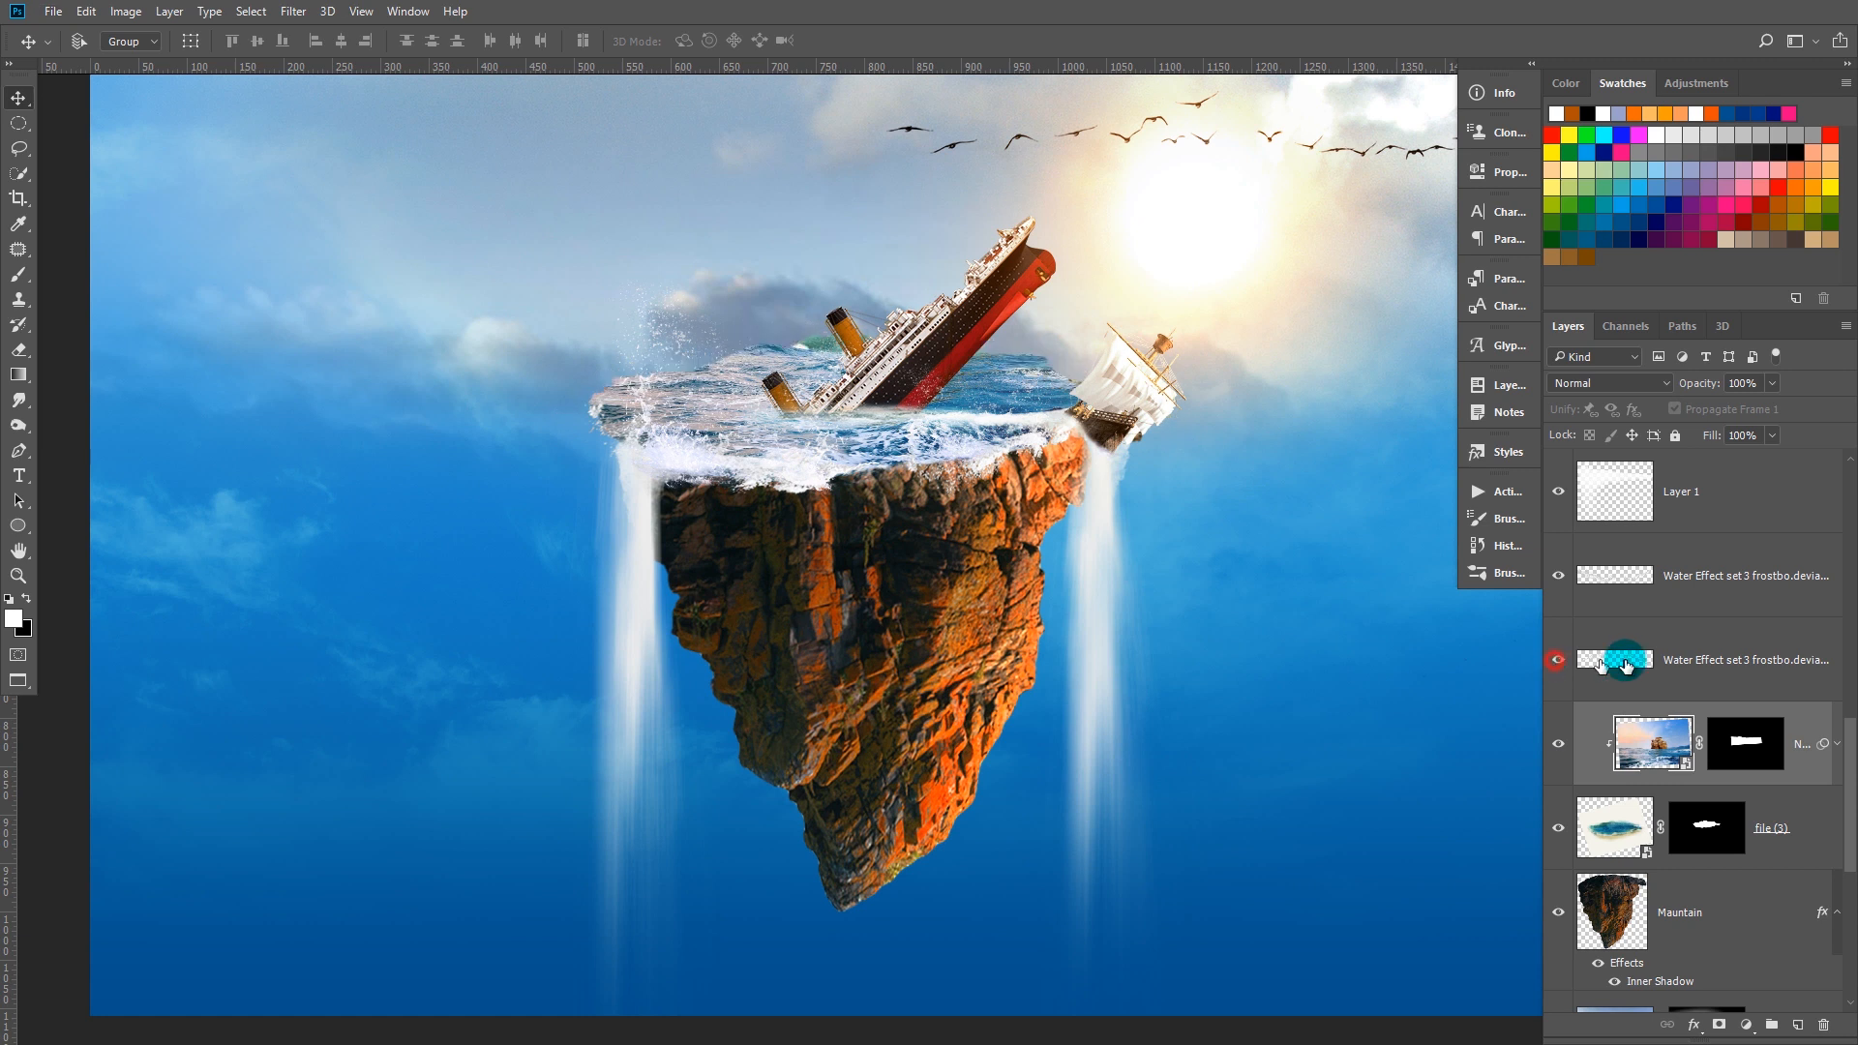
pyautogui.click(1625, 662)
pyautogui.keyDown('ctrl'); pyautogui.click(1690, 581); pyautogui.keyUp('ctrl')
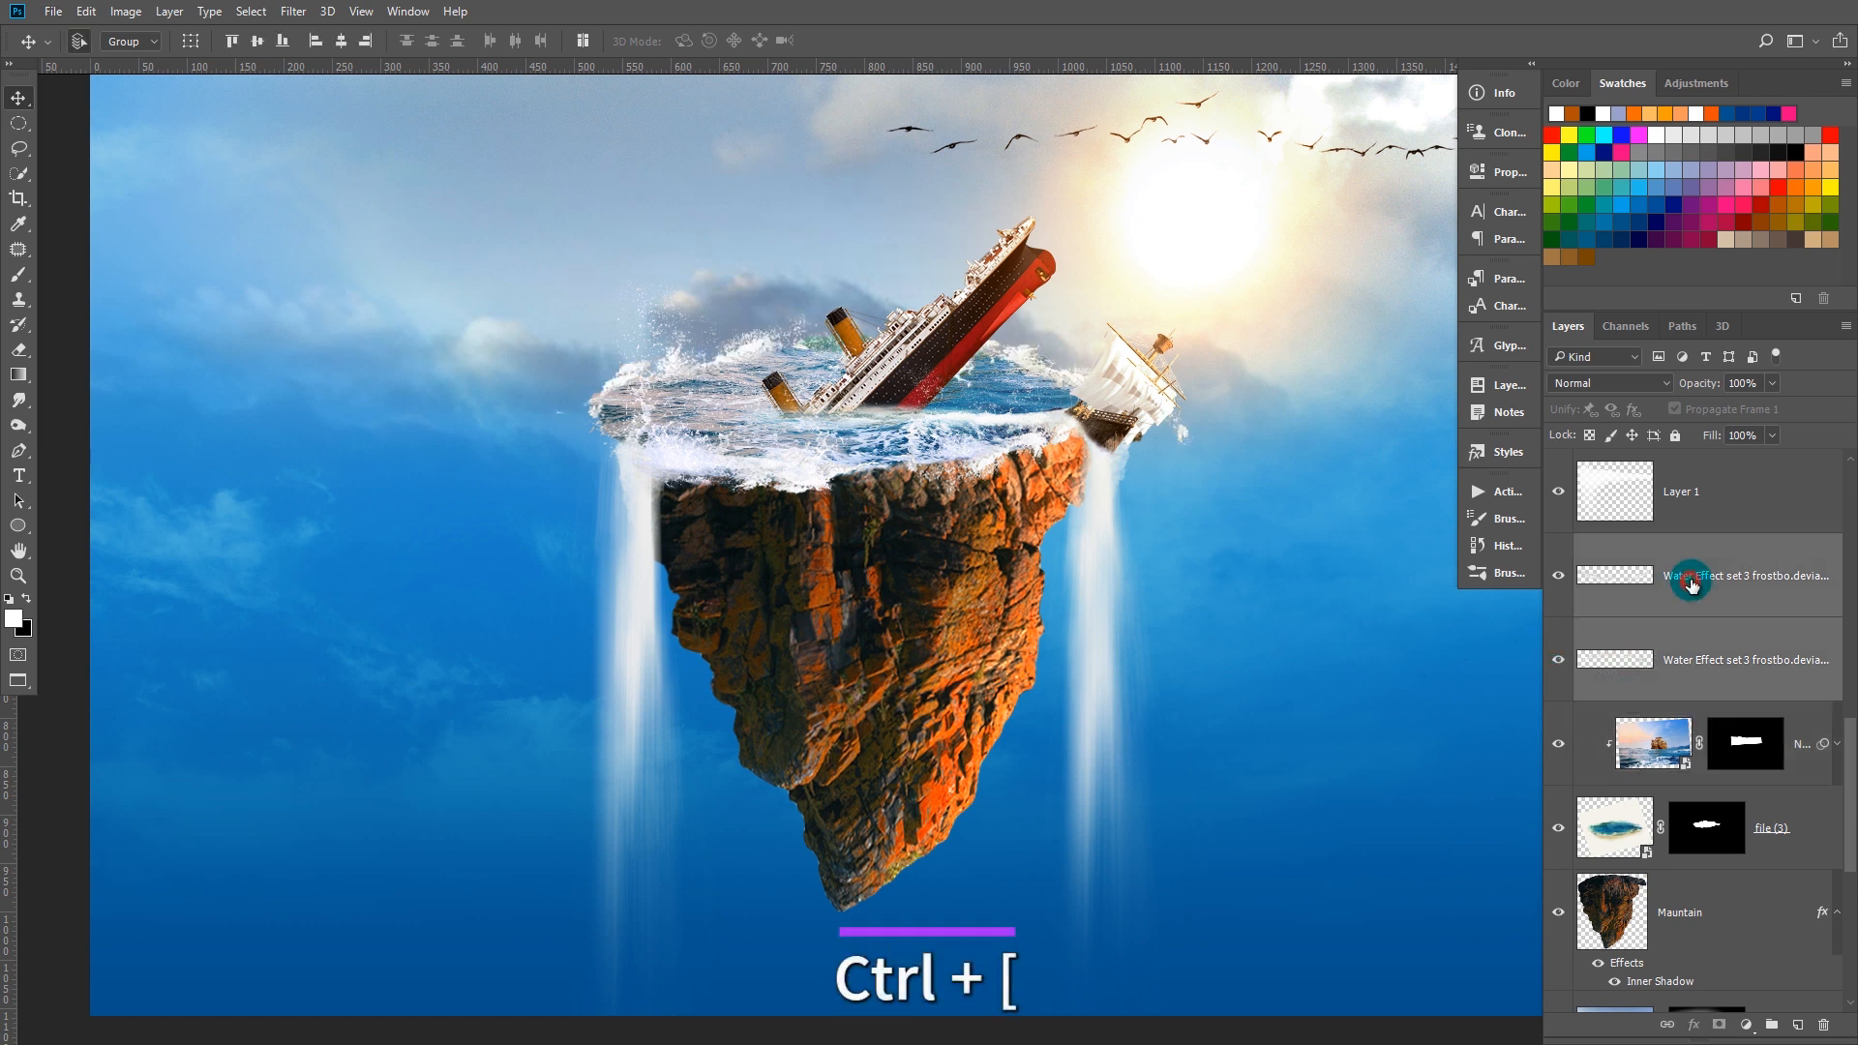
pyautogui.hotkey('ctrl', 'alt', 'g')
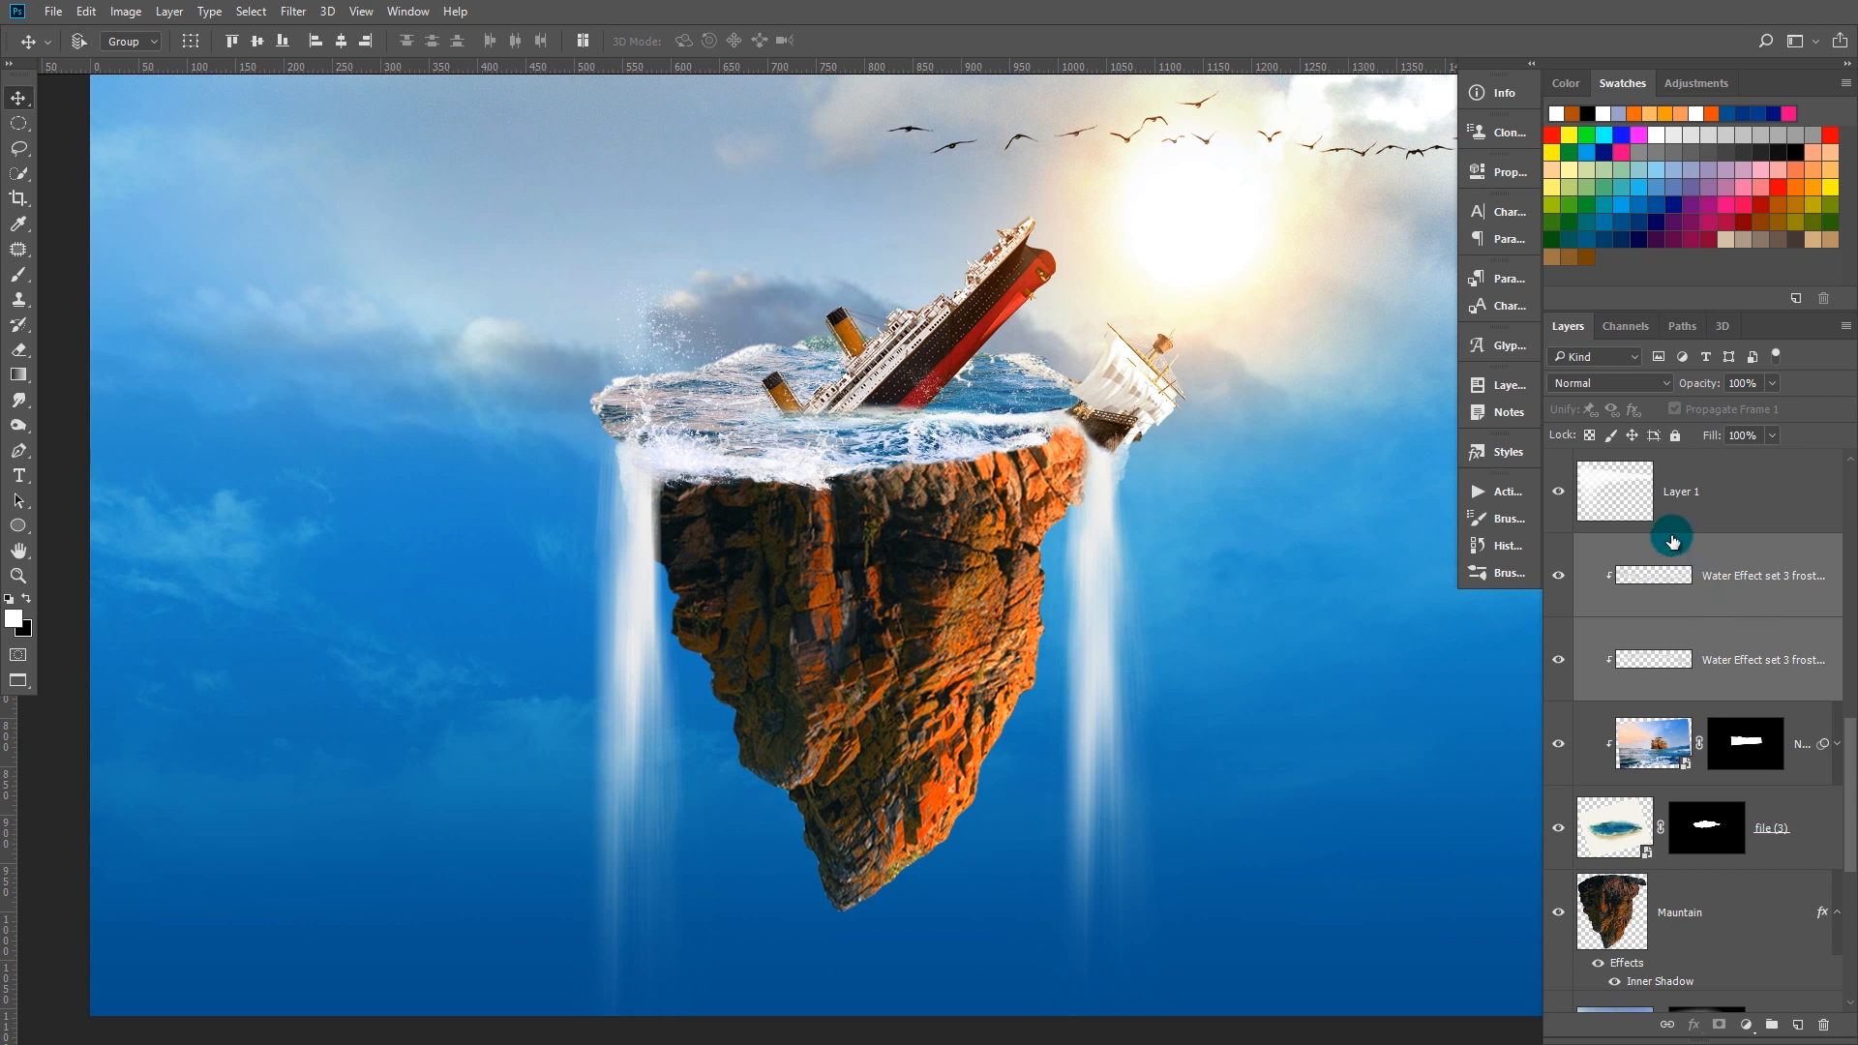
# Check the contribution of the unmasked Water Effect set 3 layer above Layer 1 copy by toggling its visibility
pyautogui.scroll(1, 1673, 547)
pyautogui.click(1672, 569)
pyautogui.scroll(1, 1689, 522)
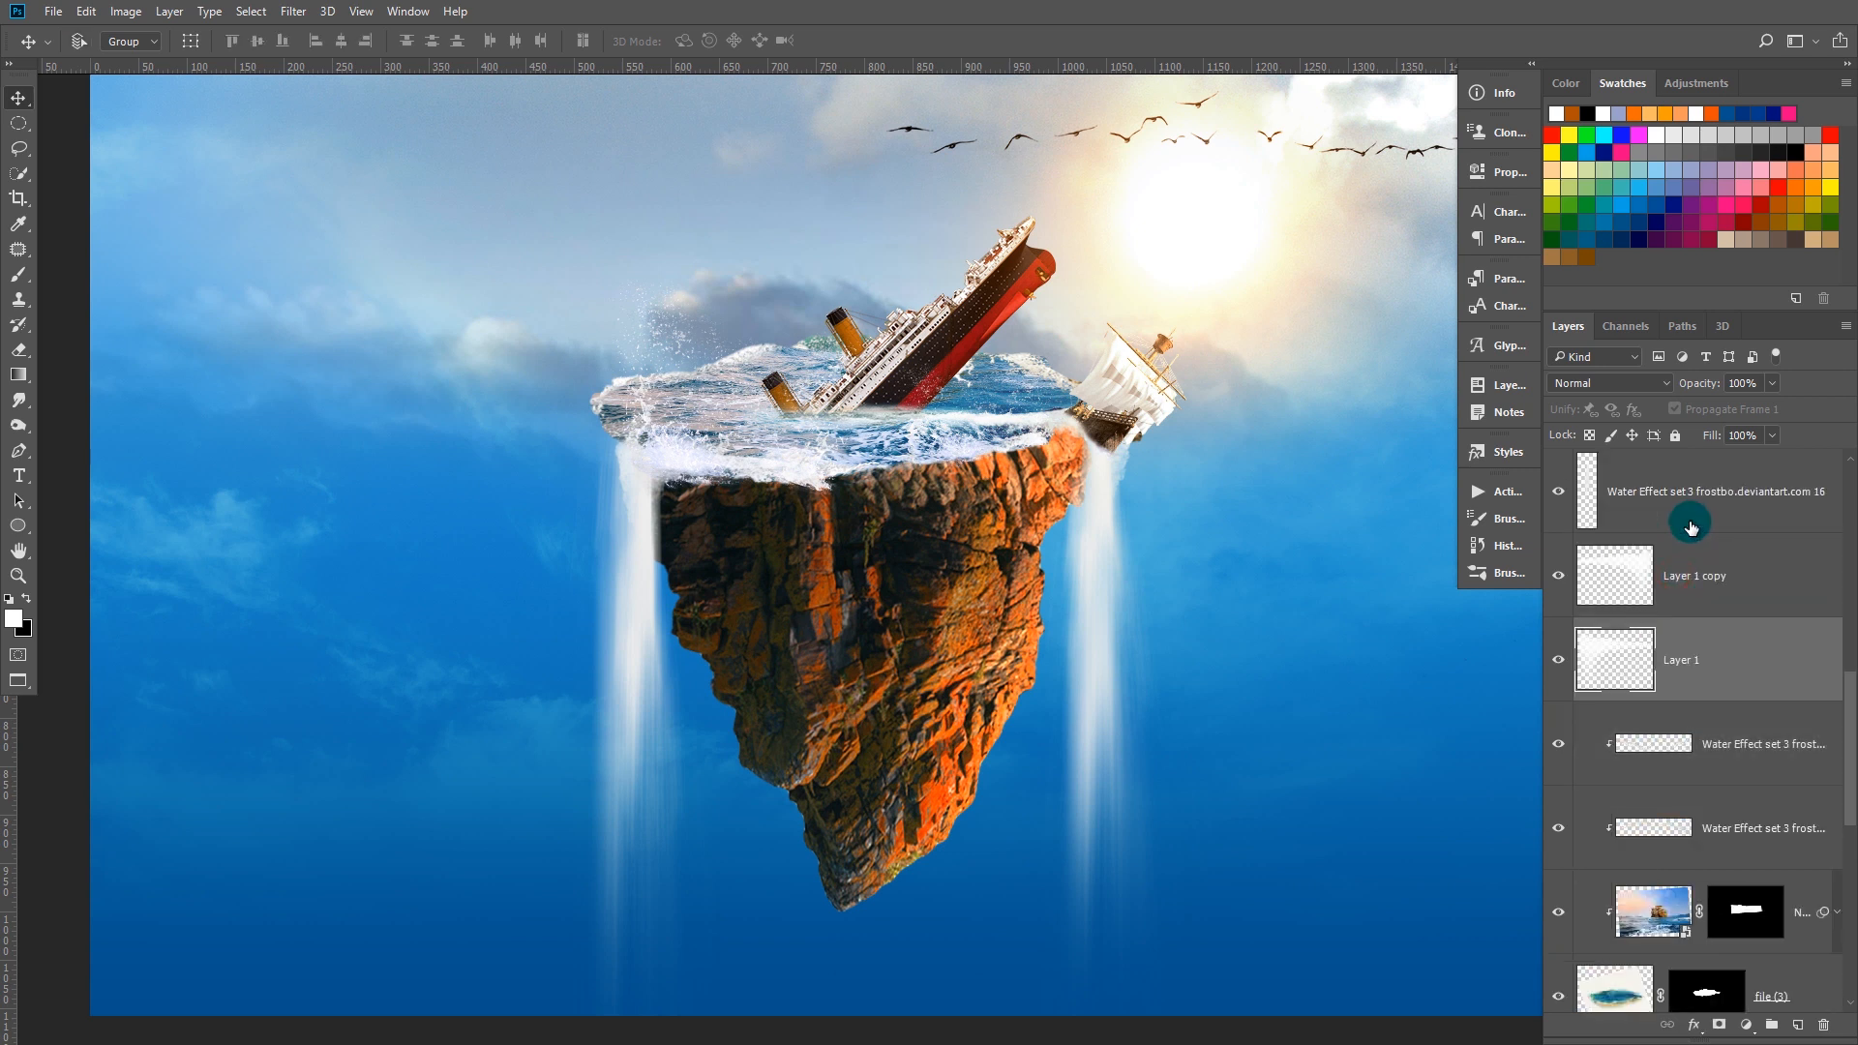
pyautogui.click(1559, 496)
pyautogui.click(1559, 494)
# Duplicate the water splash on the rock face, enlarge the copy, rotate it to about 176°, and place it over the rock's upper right part
pyautogui.rightClick(806, 467)
pyautogui.click(813, 479)
pyautogui.moveTo(792, 478)
pyautogui.mouseDown()
pyautogui.moveTo(817, 467)
pyautogui.moveTo(816, 487)
pyautogui.mouseUp()
pyautogui.hotkey('ctrl', 'j')
pyautogui.hotkey('ctrl', 't')
pyautogui.moveTo(779, 347); pyautogui.dragTo(833, 299)
pyautogui.moveTo(900, 452); pyautogui.dragTo(983, 566)
pyautogui.moveTo(1311, 637); pyautogui.dragTo(1287, 527)
pyautogui.moveTo(950, 512); pyautogui.dragTo(937, 510)
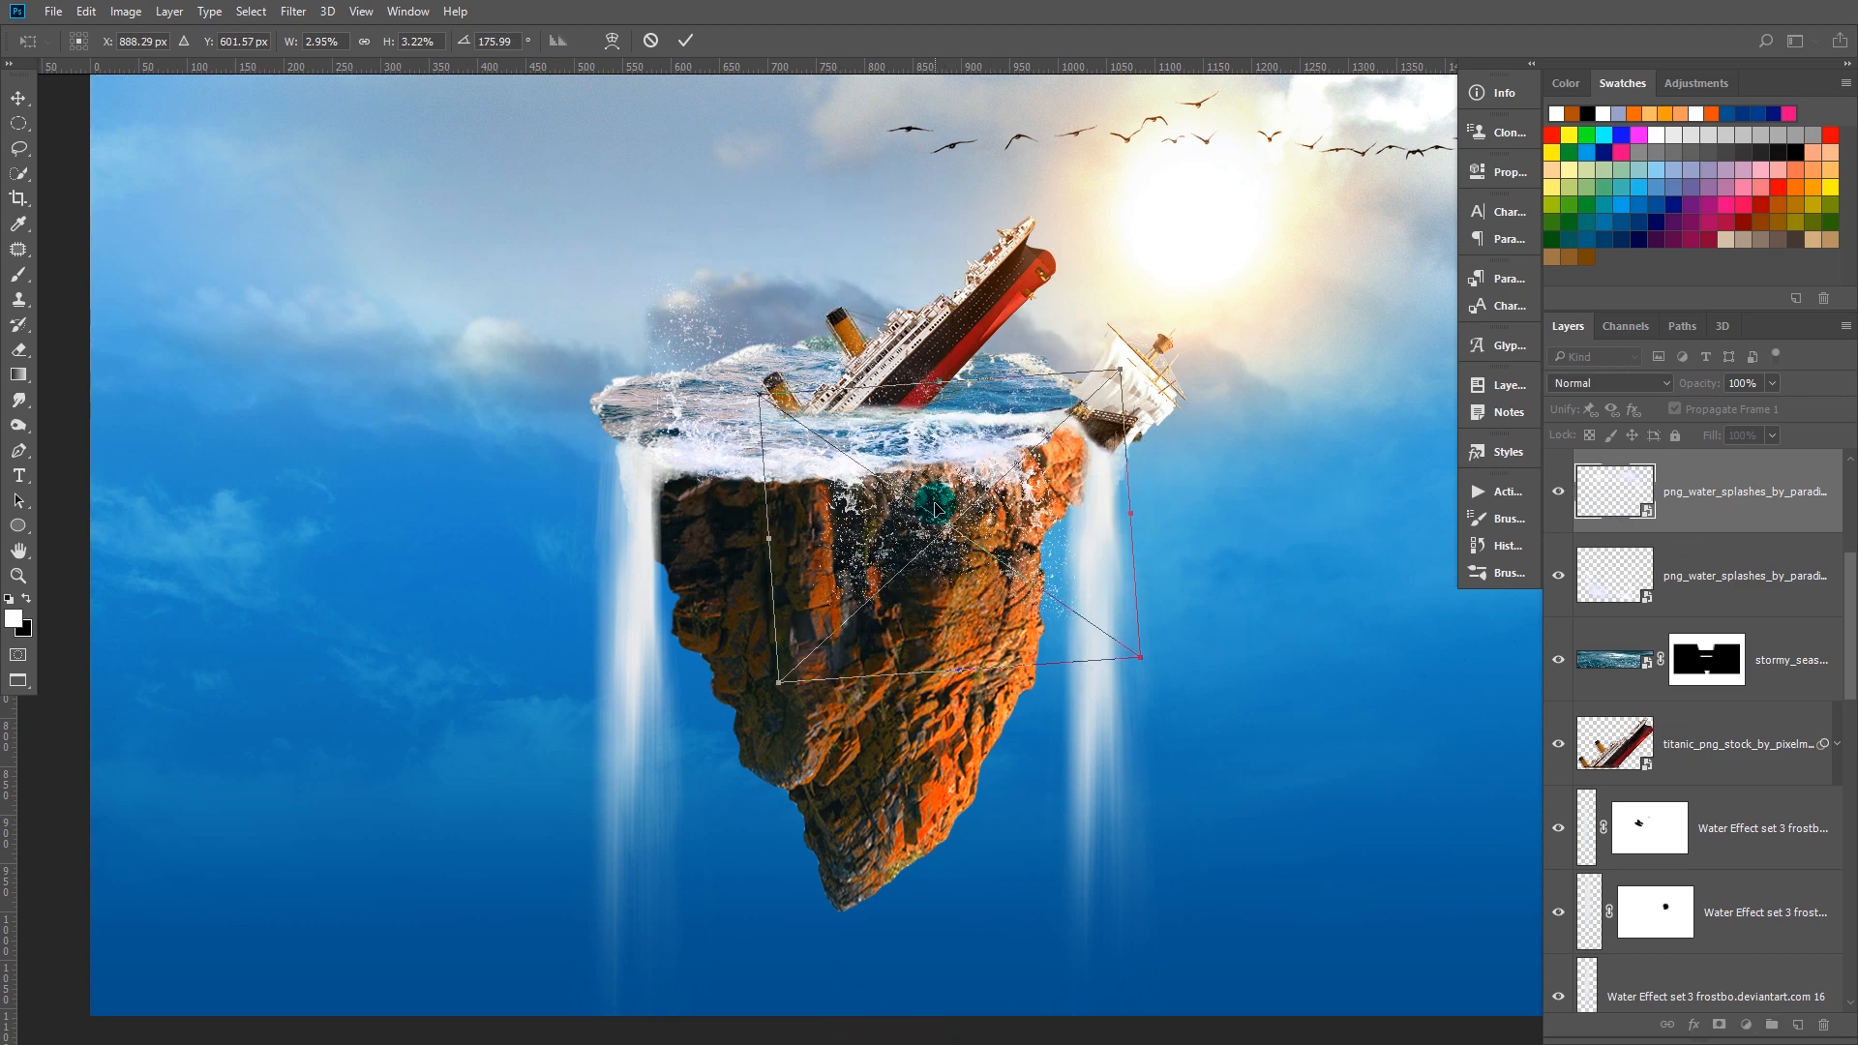
pyautogui.press('Return')
# Duplicate the splash again, scale it to about 2.37% by 1.94%, and stretch it across the rock's upper left part
pyautogui.hotkey('ctrl', 'j')
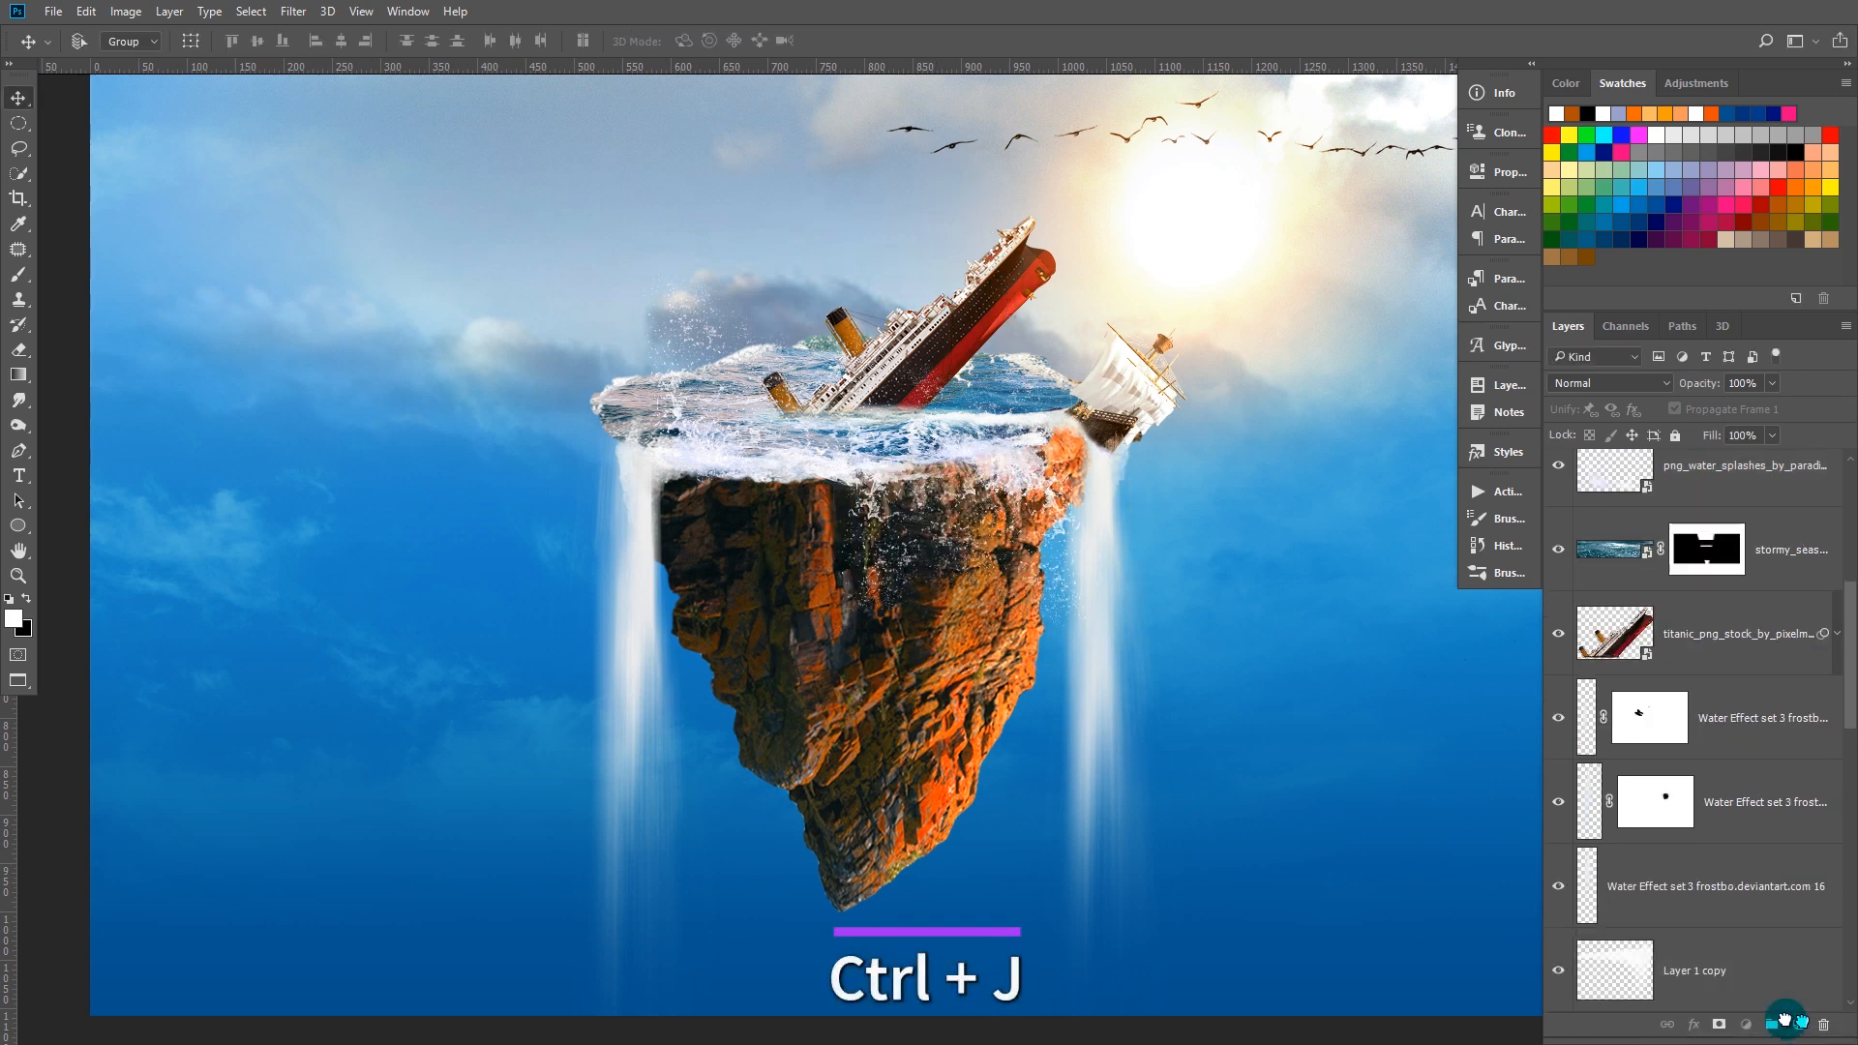
pyautogui.hotkey('ctrl', 't')
pyautogui.moveTo(992, 496); pyautogui.dragTo(800, 505)
pyautogui.moveTo(961, 668); pyautogui.dragTo(867, 581)
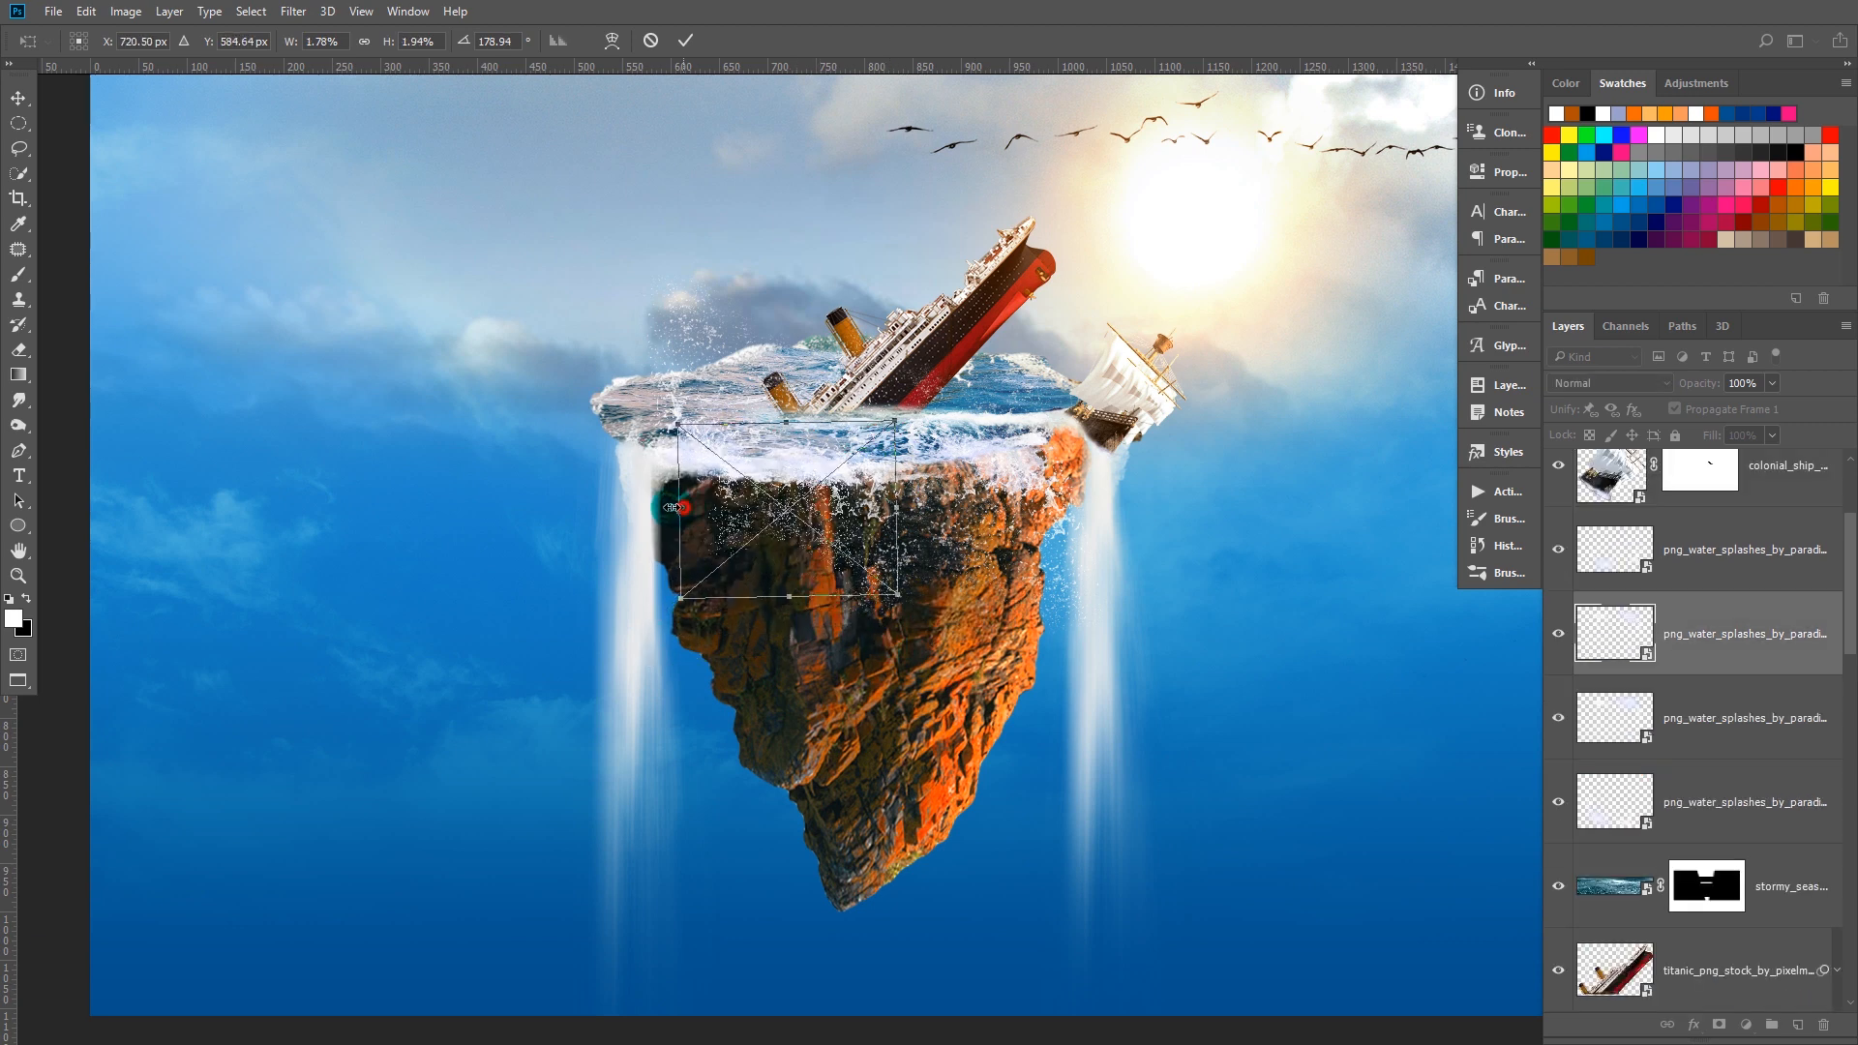
pyautogui.moveTo(675, 508); pyautogui.dragTo(616, 509)
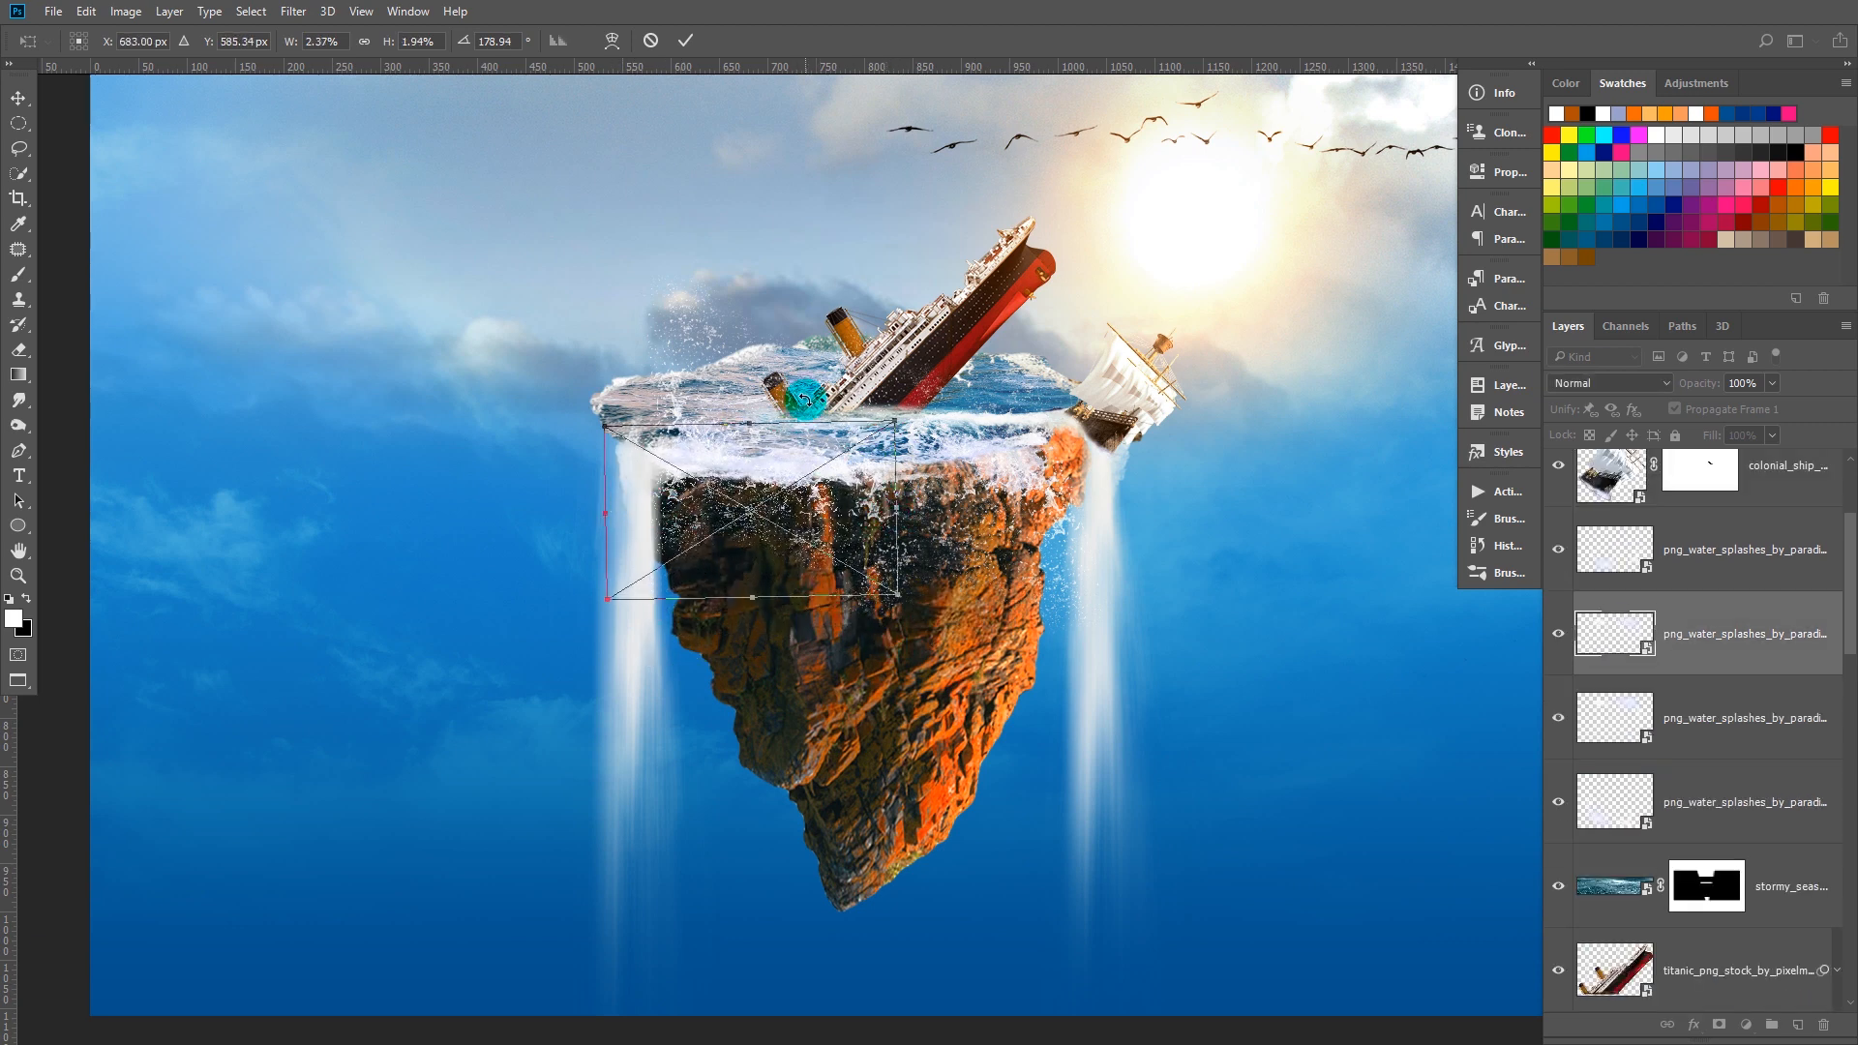
pyautogui.press('Return')
# Move the lowest splash layer to the island's left water edge, shrink it to about 1.77% by 1.93%, and rotate it to about 20°
pyautogui.rightClick(693, 431)
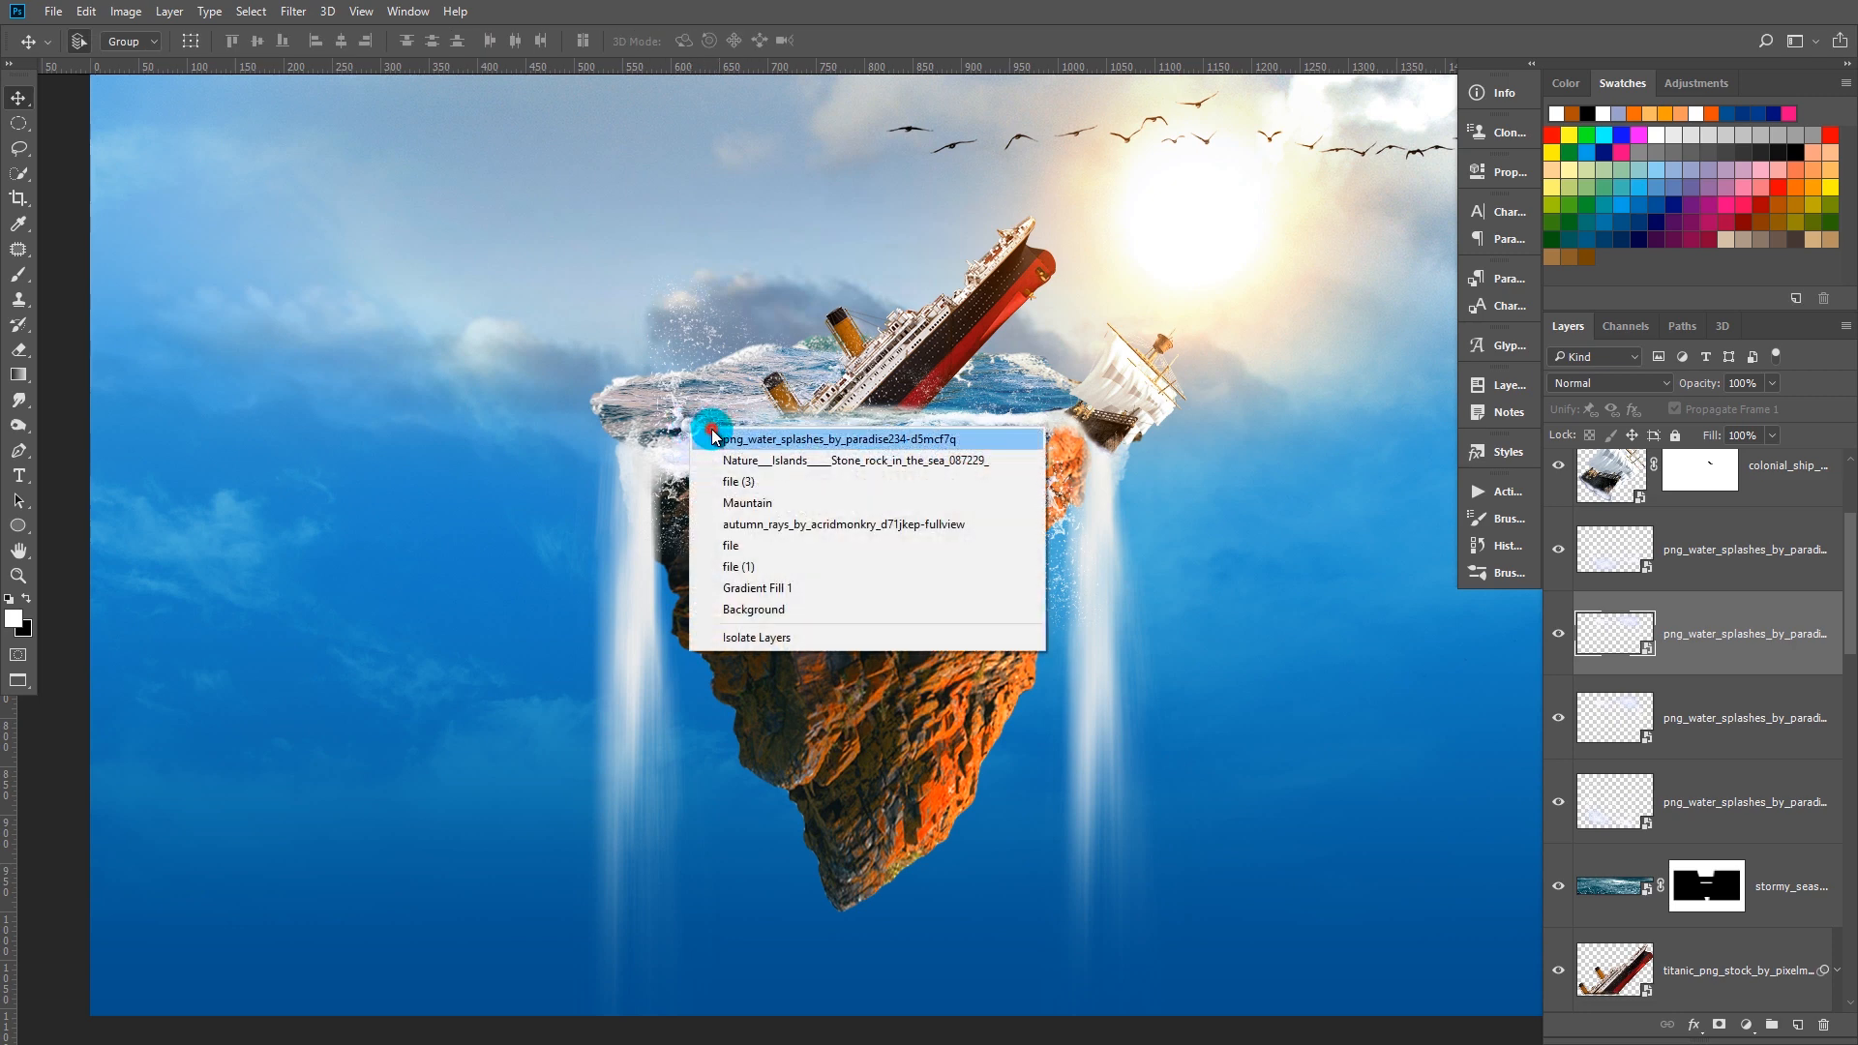
pyautogui.click(702, 437)
pyautogui.moveTo(704, 443); pyautogui.dragTo(625, 423)
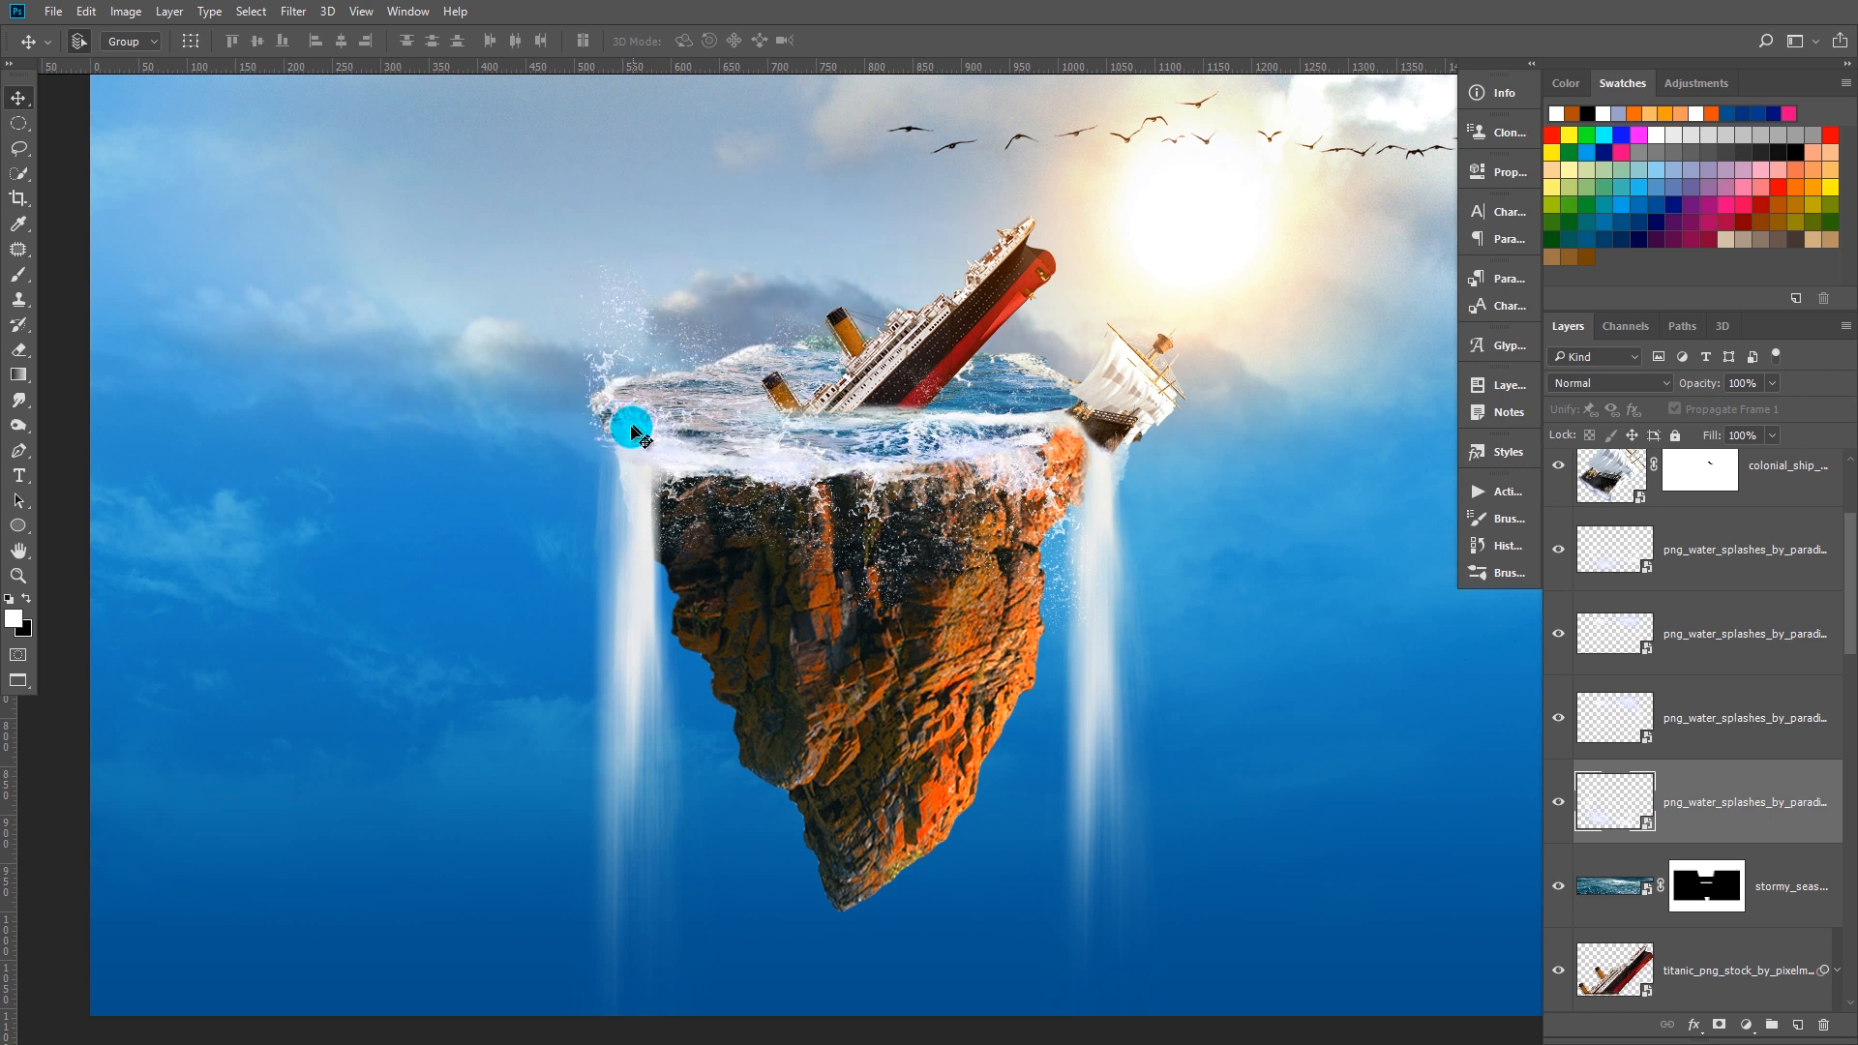
pyautogui.hotkey('ctrl', 't')
pyautogui.moveTo(884, 253); pyautogui.dragTo(802, 319)
pyautogui.moveTo(717, 426); pyautogui.dragTo(688, 452)
pyautogui.moveTo(828, 510); pyautogui.dragTo(728, 464)
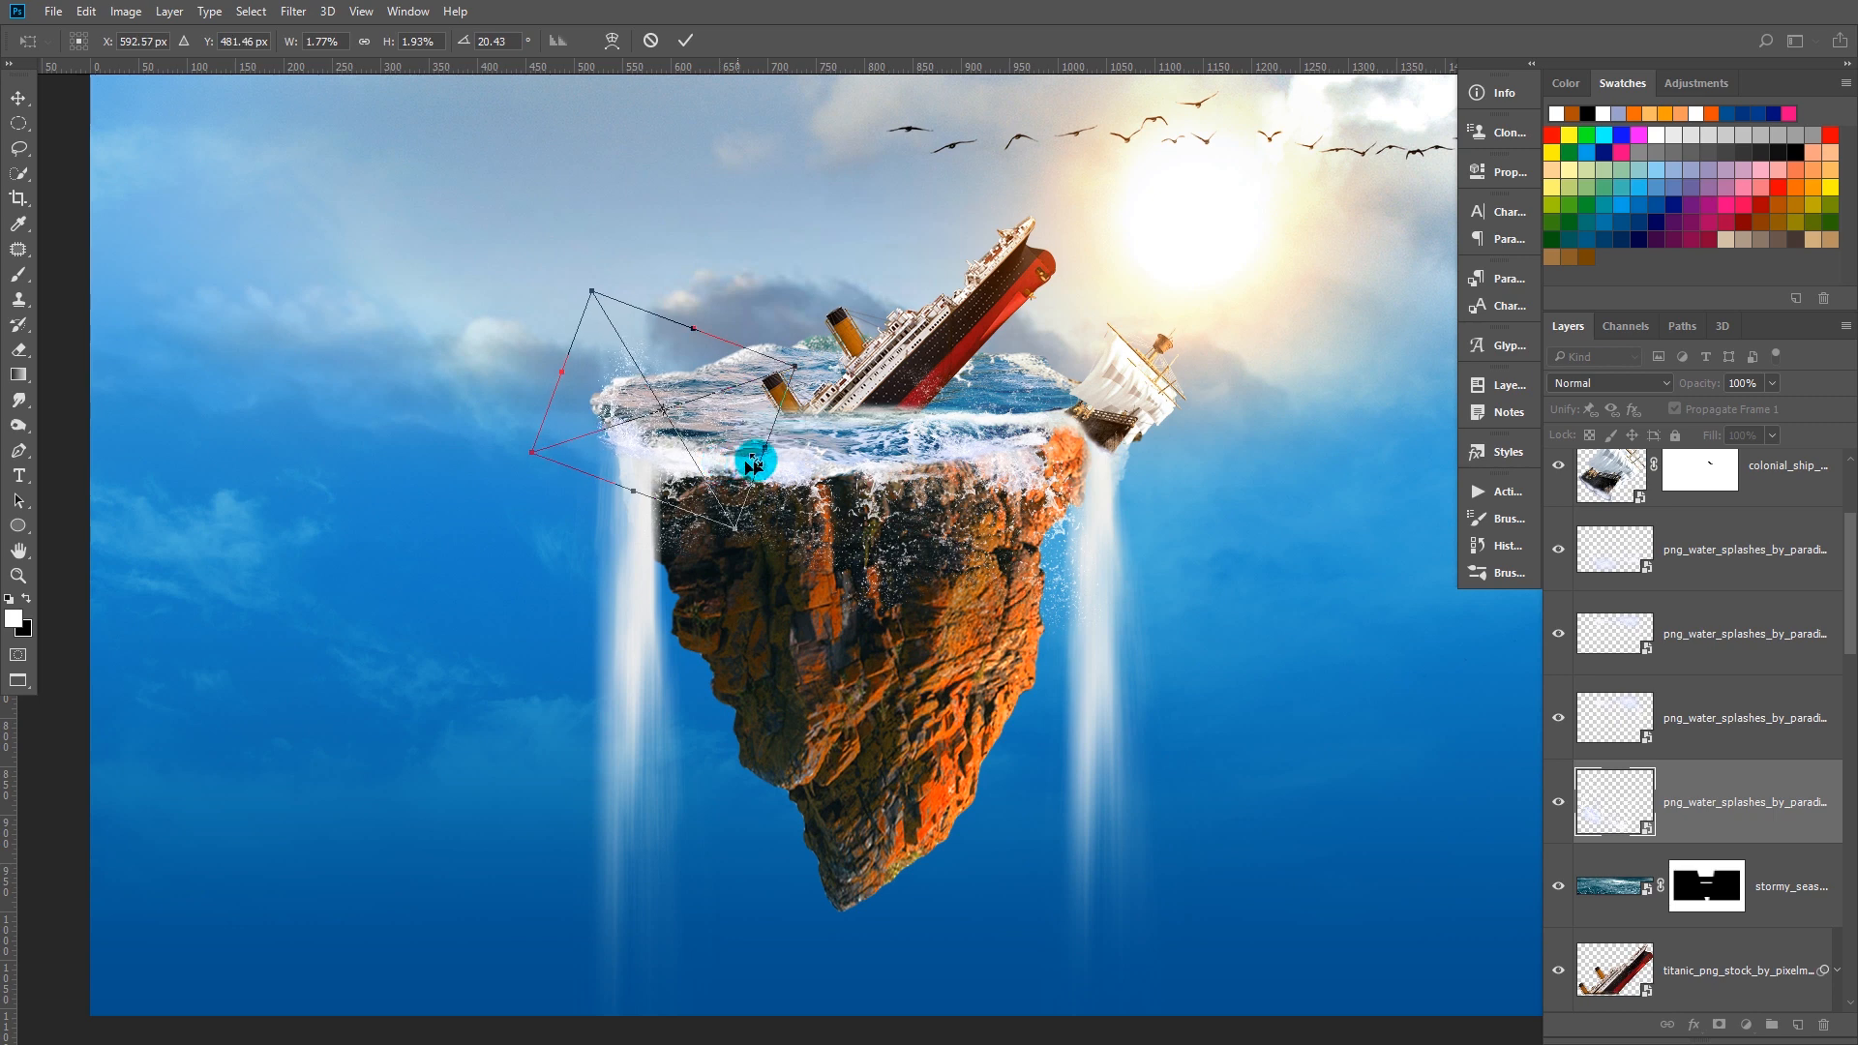
pyautogui.press('Return')
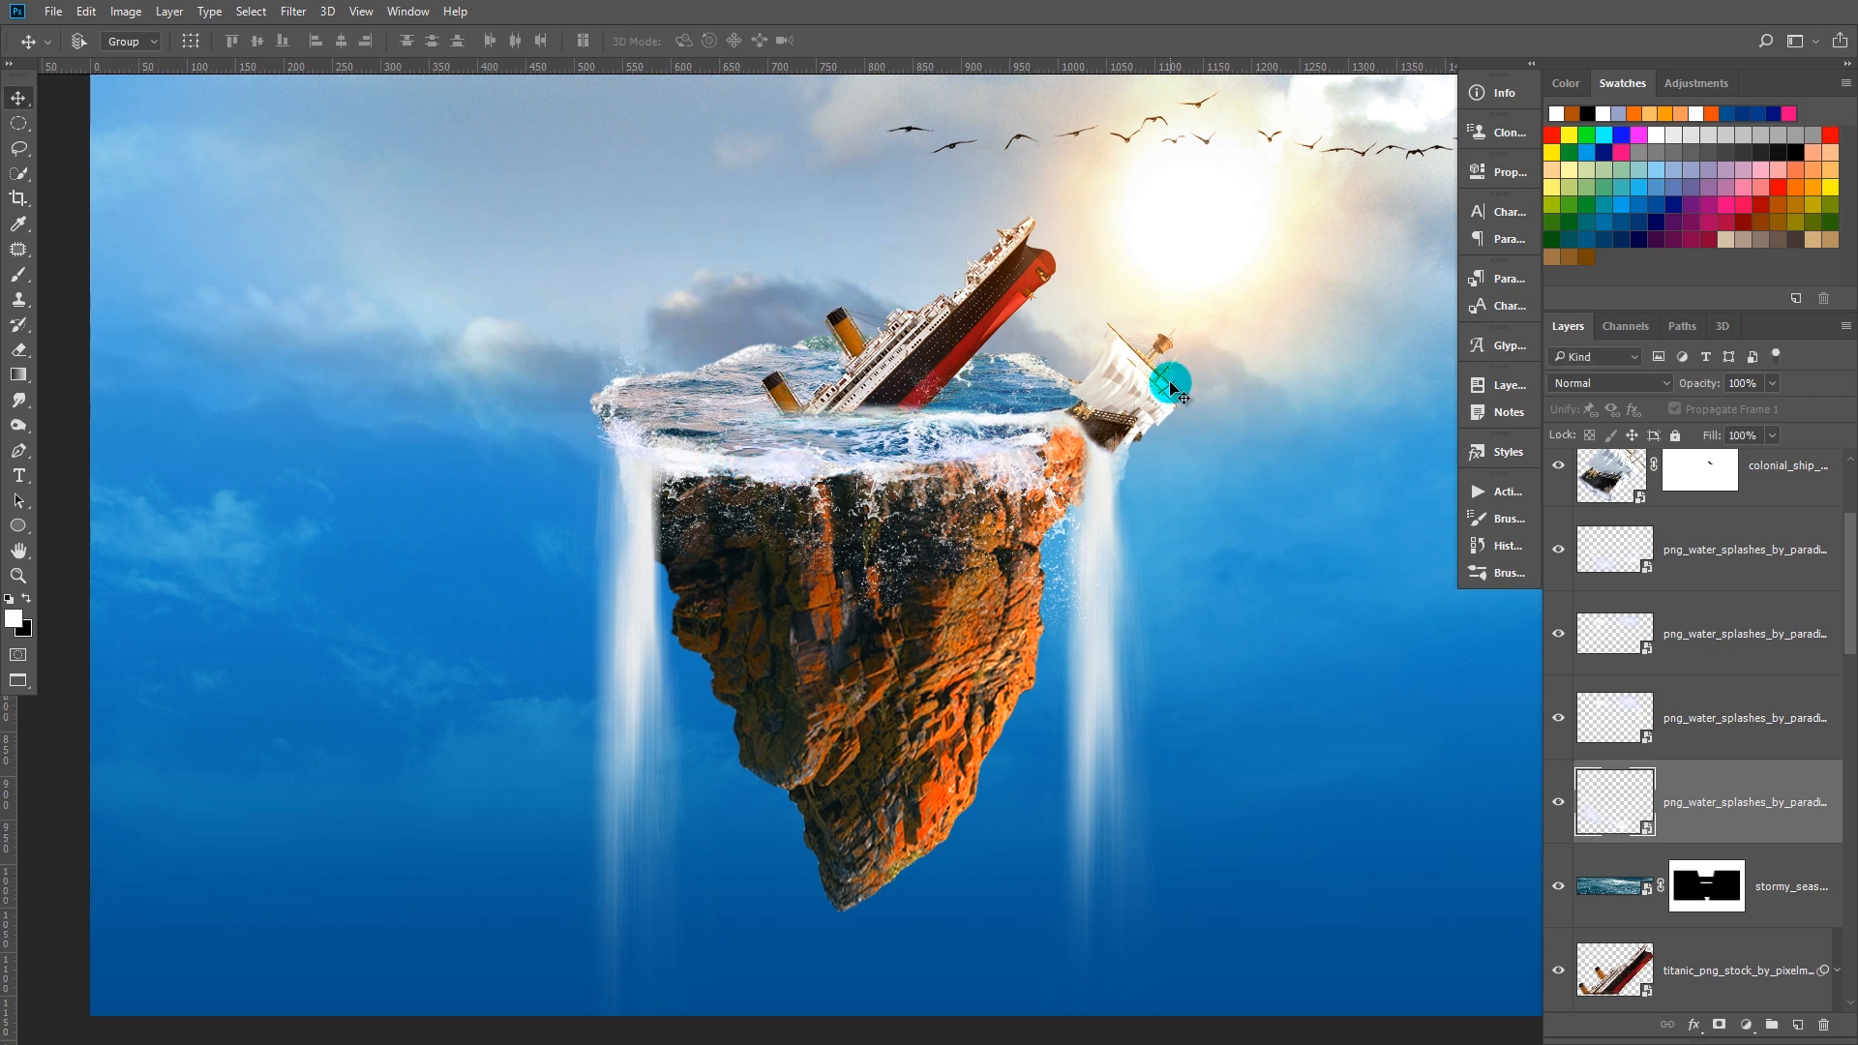
# Enlarge the splash on the rock's right part to about 3.44% by 3.84% and distort its upper corner upwards
pyautogui.scroll(-2, 1170, 385)
pyautogui.moveTo(1026, 543); pyautogui.dragTo(871, 533)
pyautogui.rightClick(905, 460)
pyautogui.click(937, 478)
pyautogui.hotkey('ctrl', 't')
pyautogui.moveTo(1002, 484); pyautogui.dragTo(1036, 466)
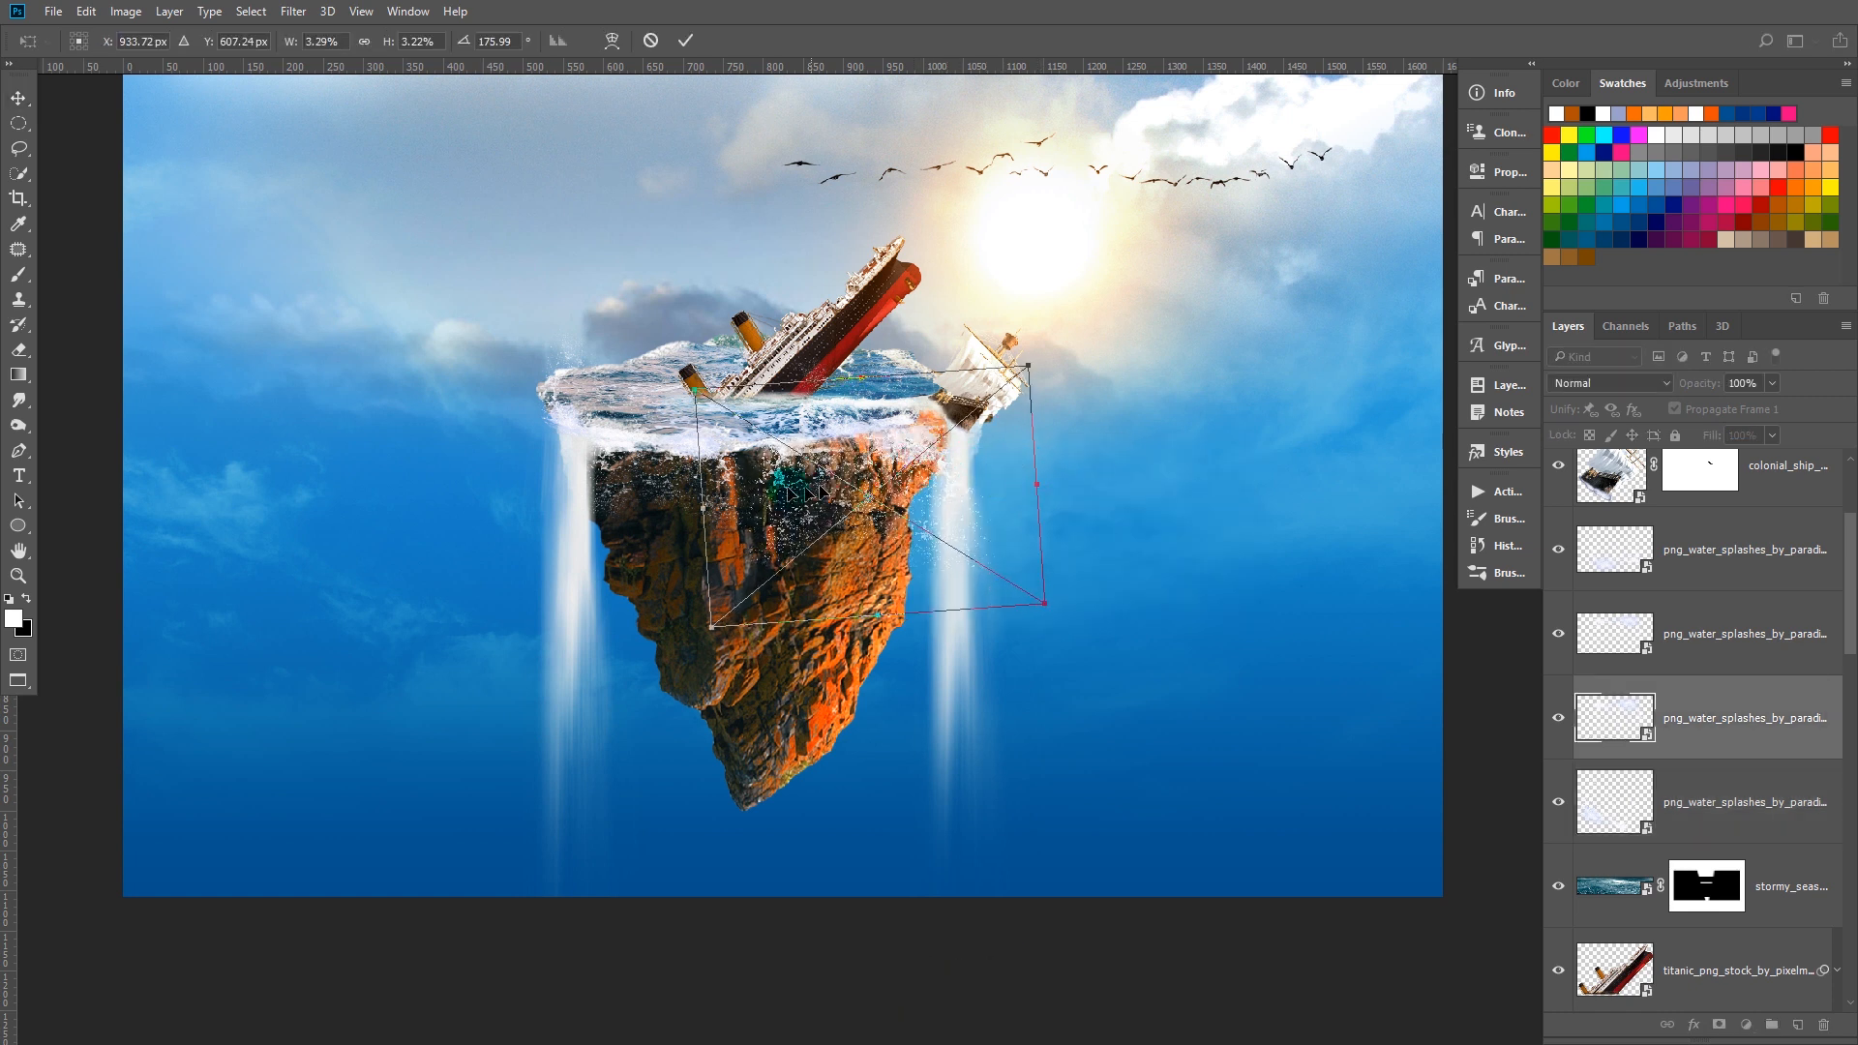
pyautogui.moveTo(706, 504); pyautogui.dragTo(690, 511)
pyautogui.moveTo(869, 615); pyautogui.dragTo(873, 642)
pyautogui.moveTo(957, 542); pyautogui.dragTo(948, 544)
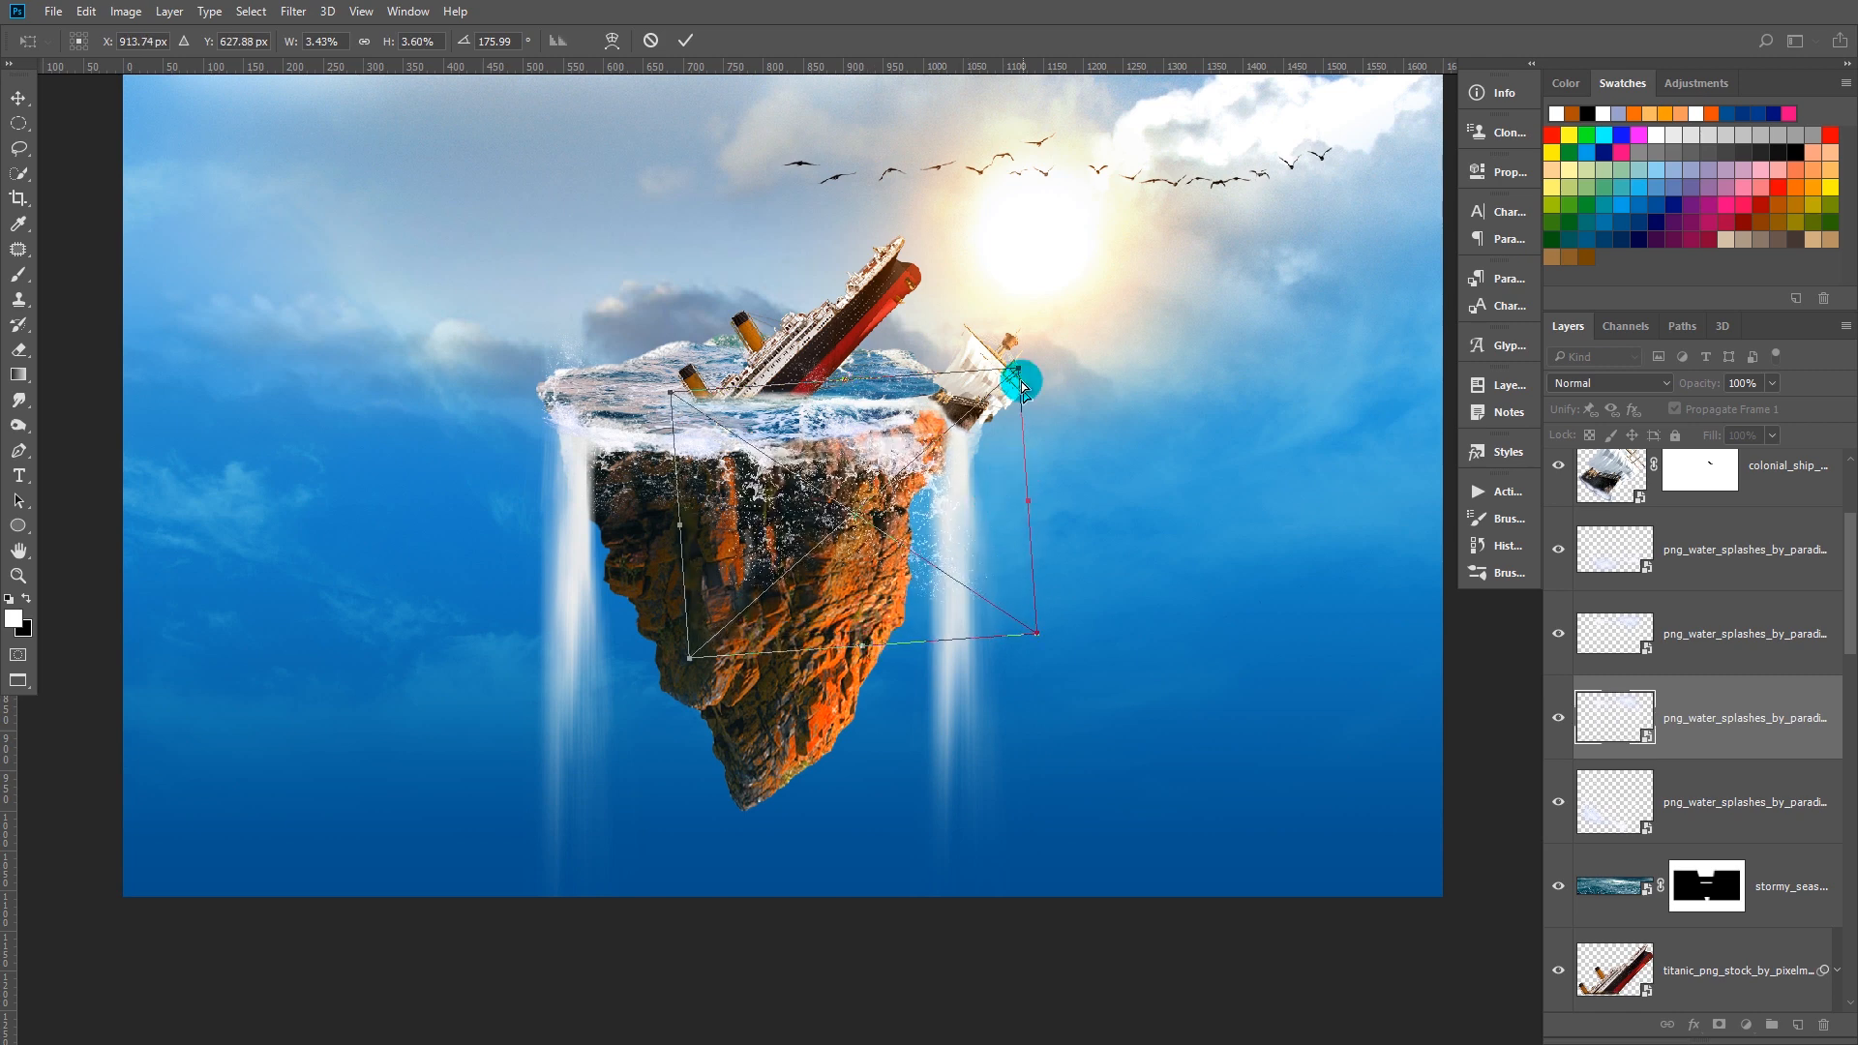
pyautogui.moveTo(1022, 373)
pyautogui.mouseDown()
pyautogui.moveTo(1008, 365)
pyautogui.moveTo(1024, 383)
pyautogui.mouseUp()
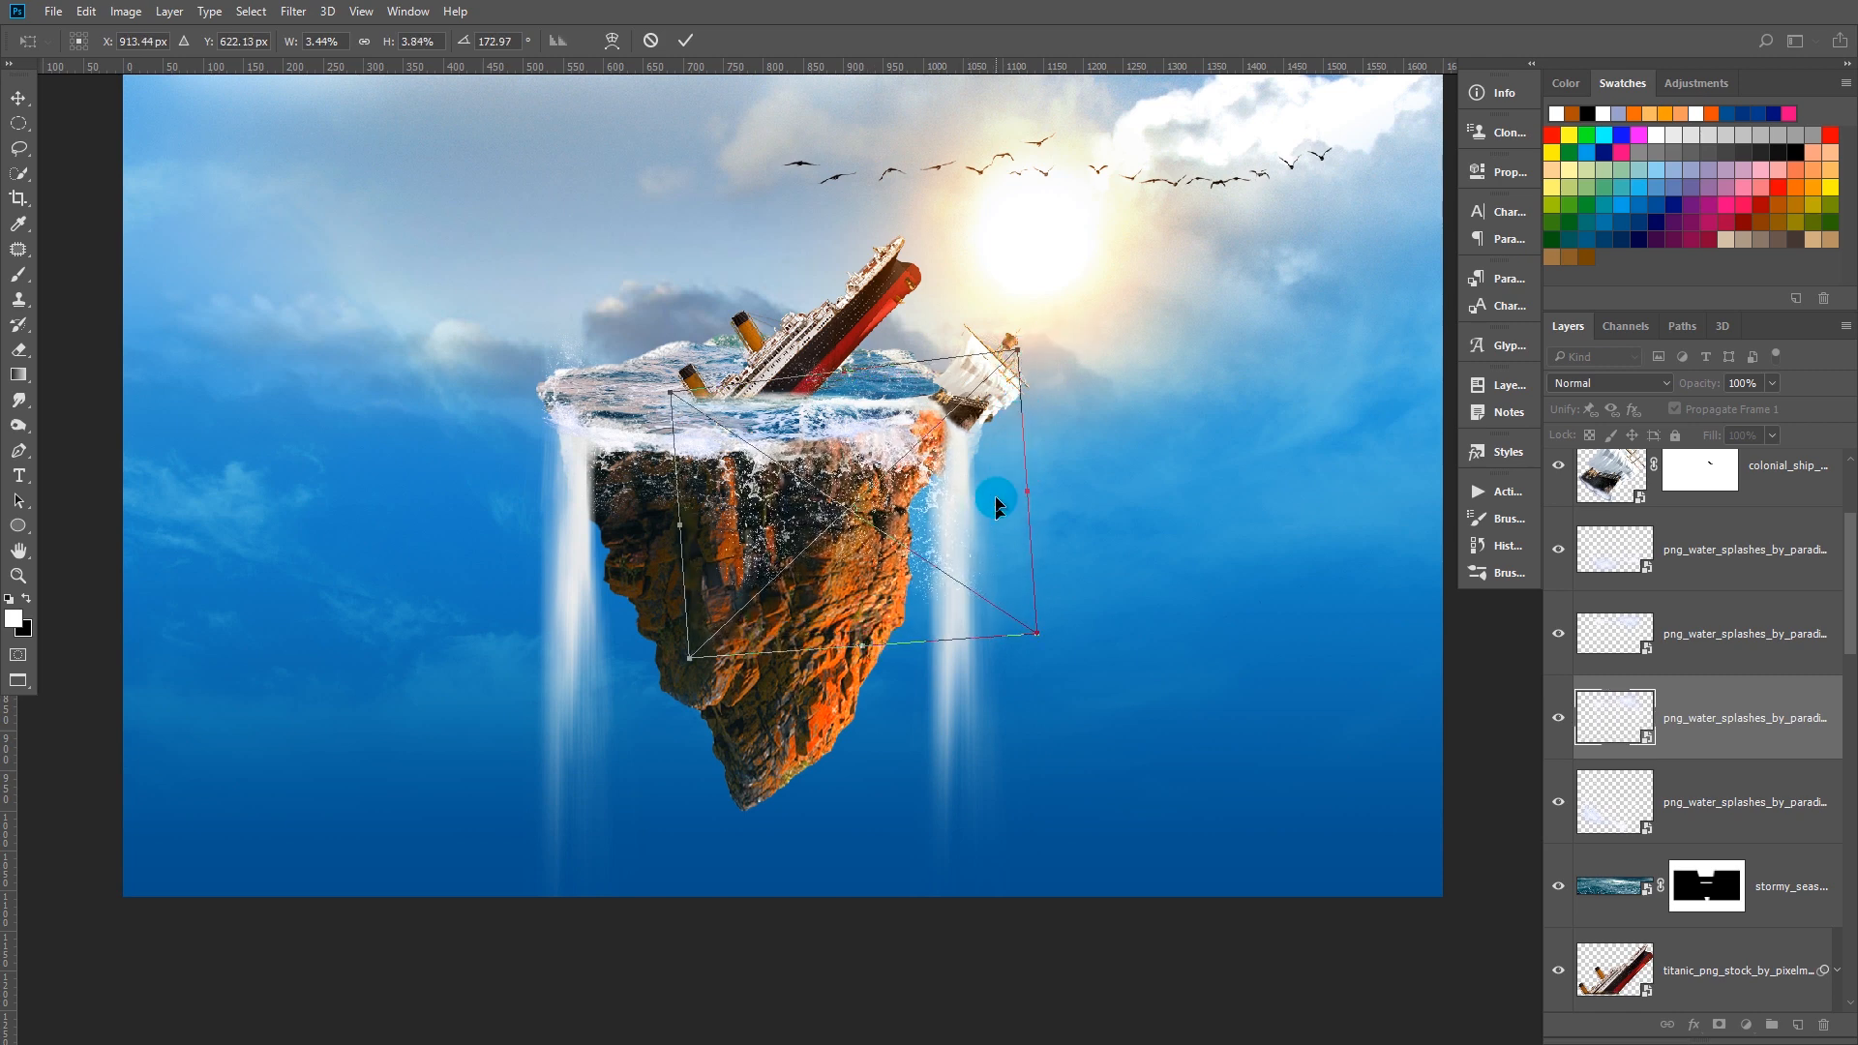
pyautogui.press('Return')
# Add a new layer and paint a soft white glow over the Titanic with the Brush tool
pyautogui.scroll(-1, 1062, 382)
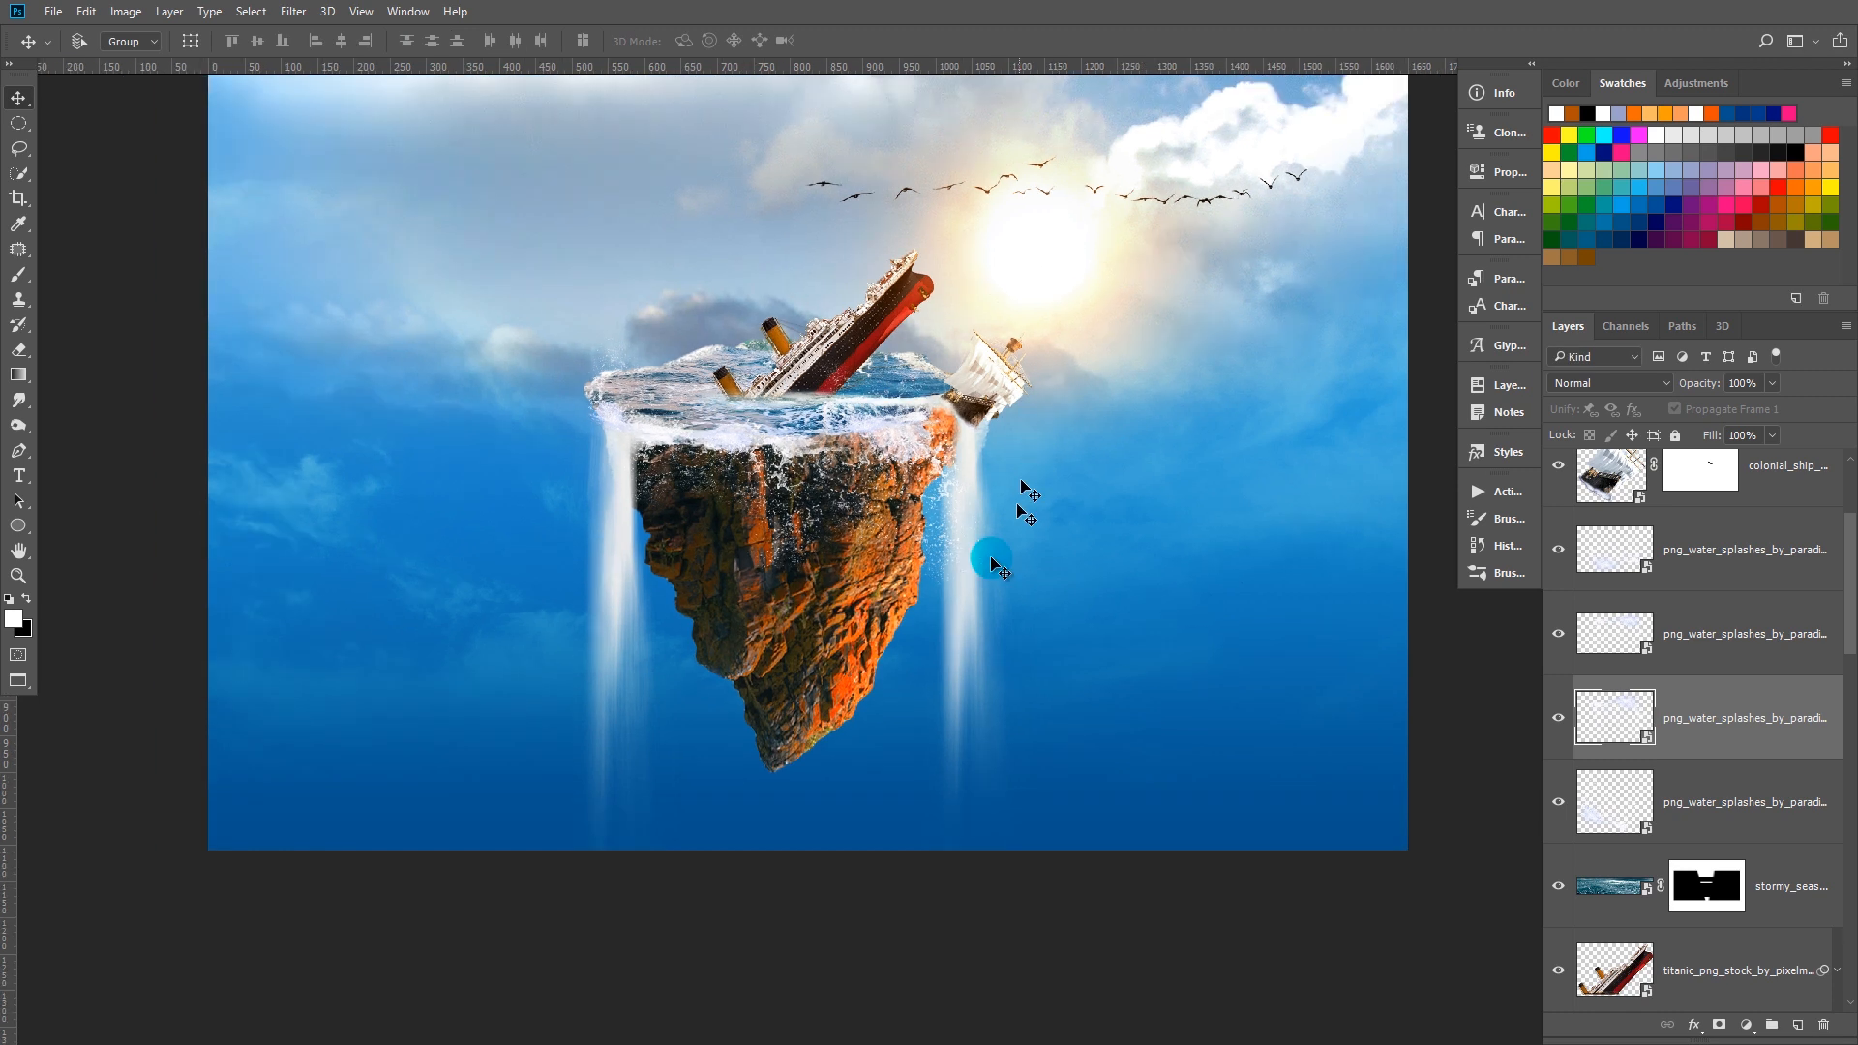
pyautogui.moveTo(914, 471); pyautogui.dragTo(871, 510)
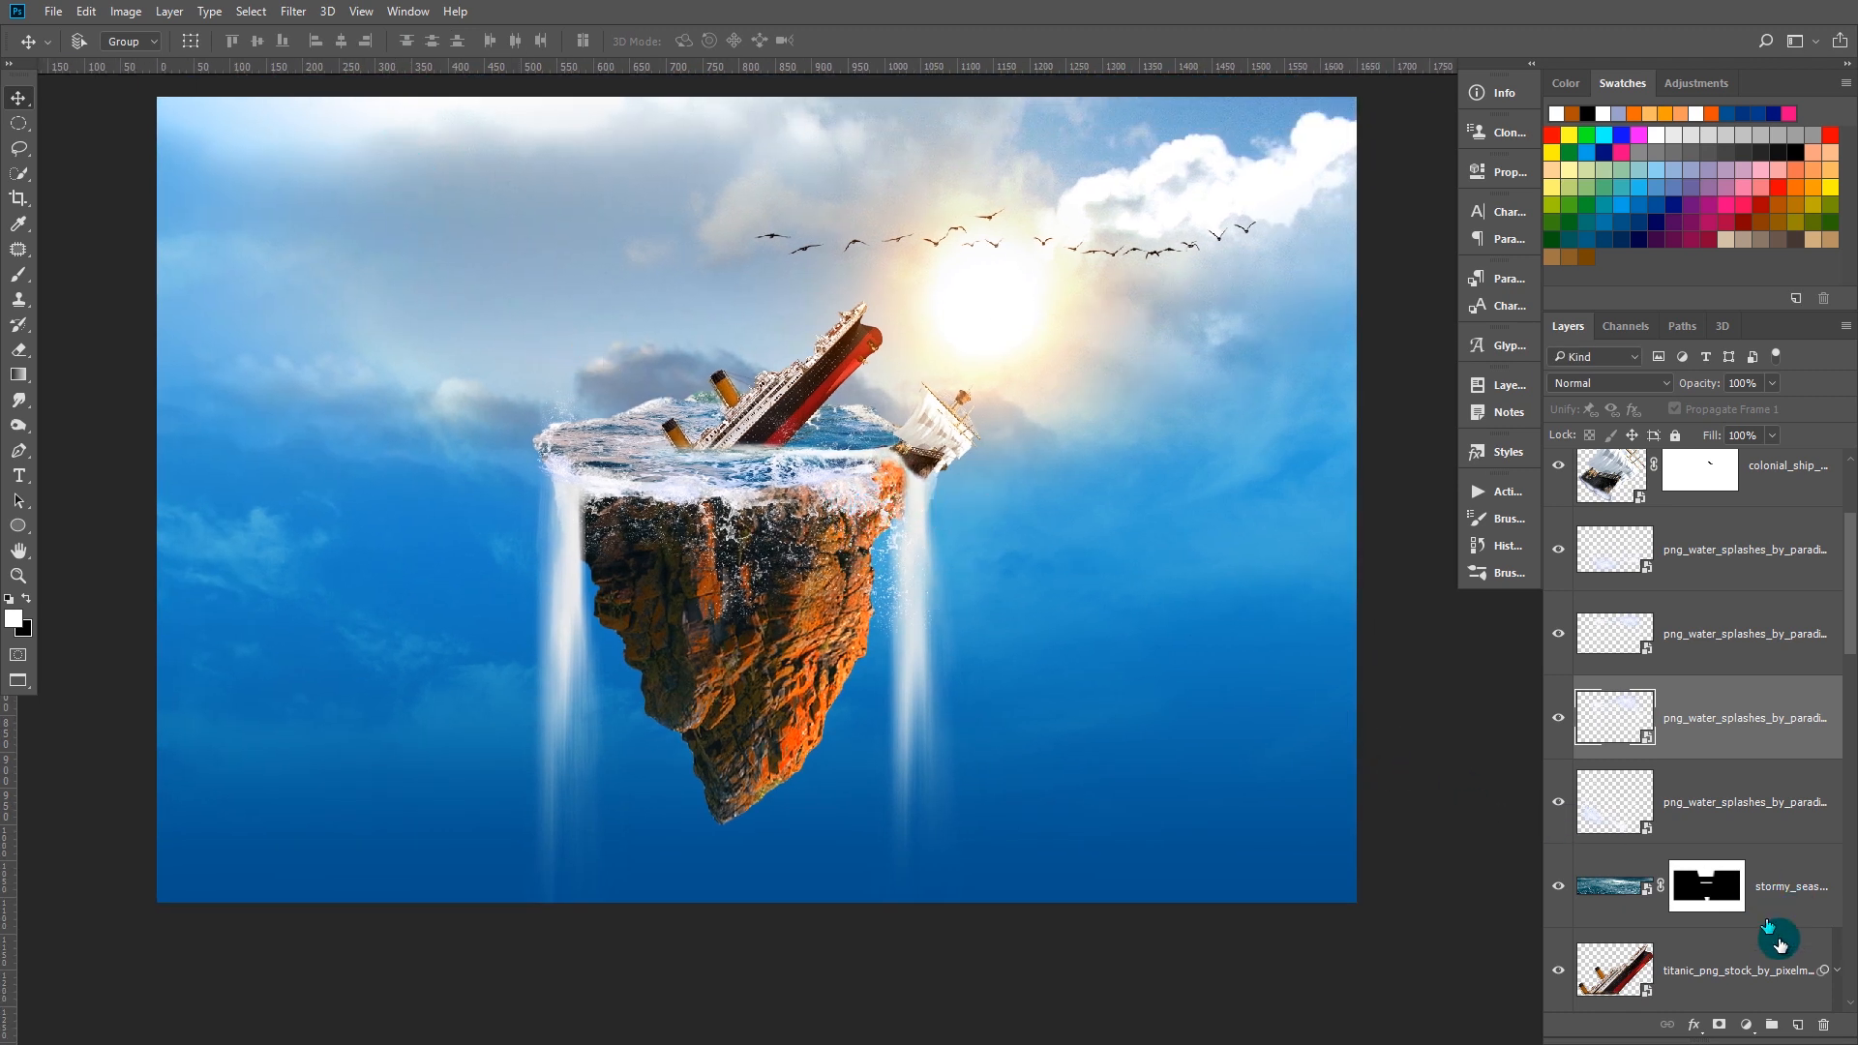
pyautogui.click(1798, 1025)
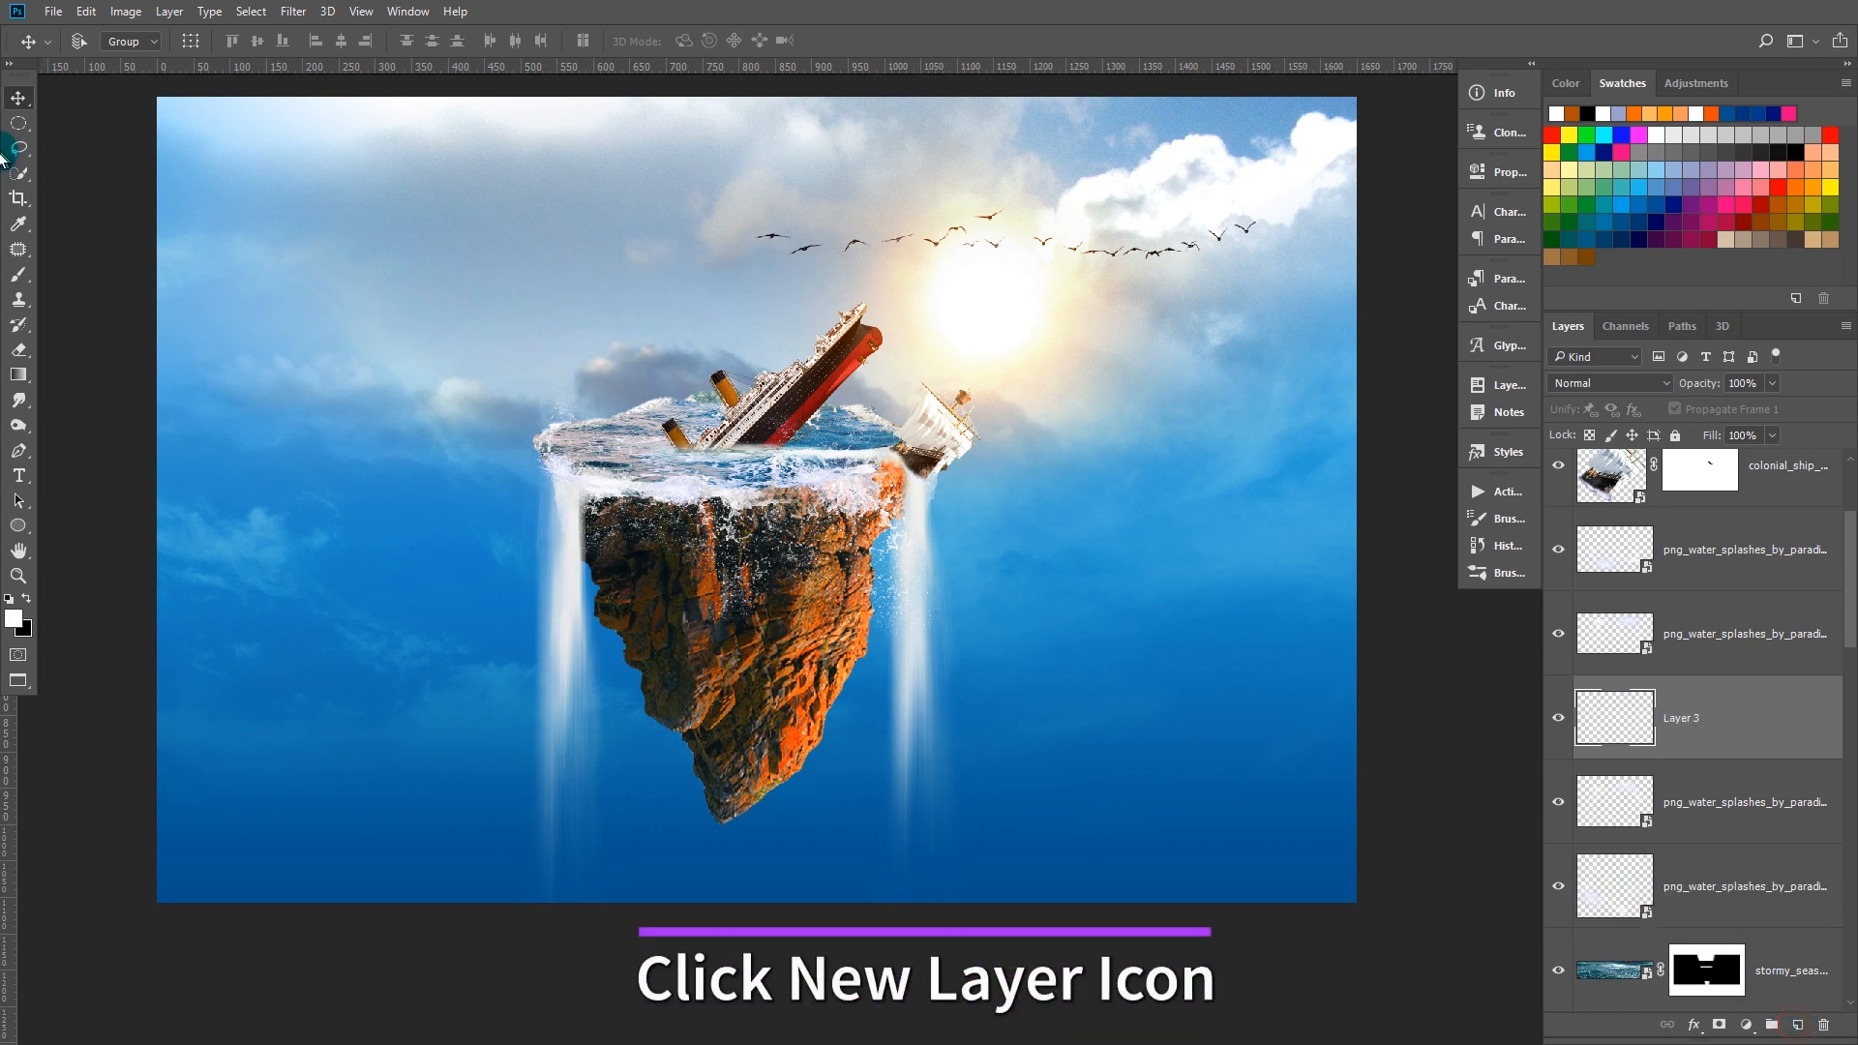
pyautogui.click(20, 275)
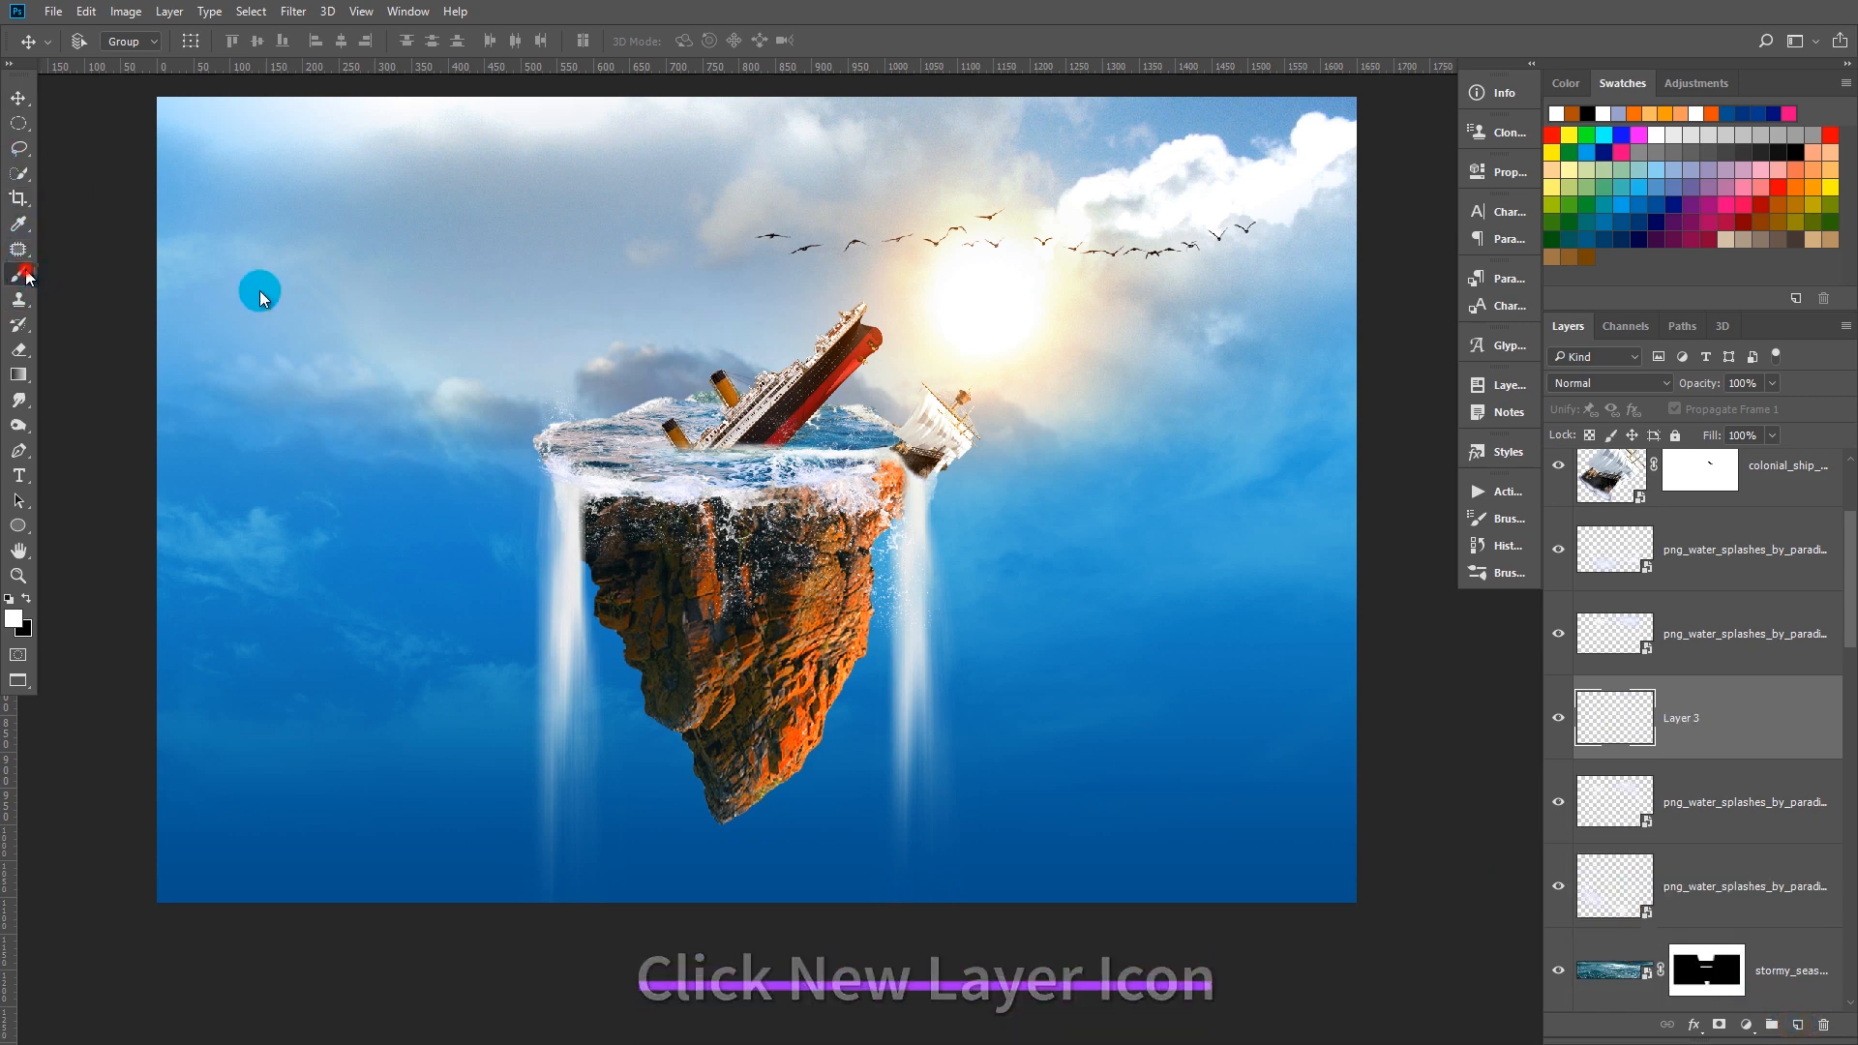
pyautogui.click(730, 385)
pyautogui.click(771, 381)
# Enlarge the white glow with Free Transform and keep it centred around the Titanic
pyautogui.hotkey('ctrl', 't')
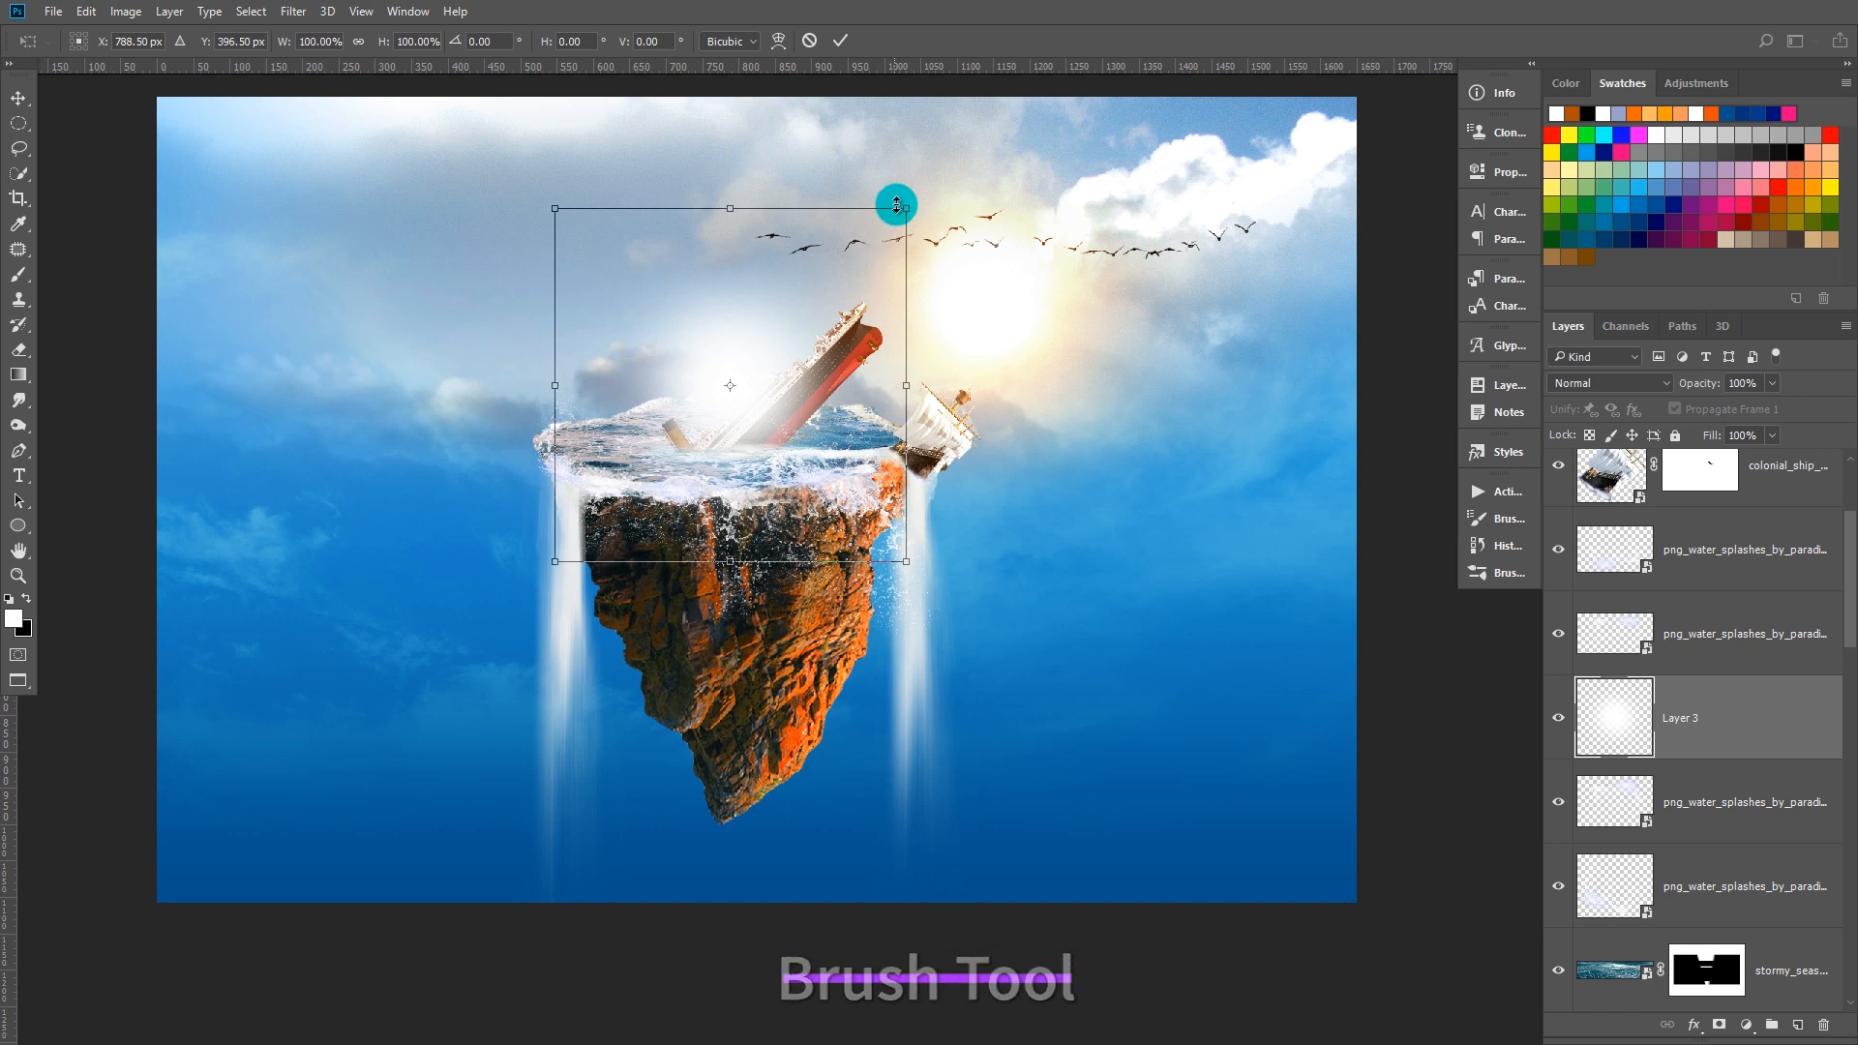
pyautogui.moveTo(914, 205); pyautogui.dragTo(1064, 145)
pyautogui.moveTo(784, 305)
pyautogui.mouseDown()
pyautogui.moveTo(817, 303)
pyautogui.moveTo(800, 310)
pyautogui.mouseUp()
pyautogui.doubleClick(766, 180)
# Move Layer 3 with the white glow down the layer stack until it sits between the autumn_rays and file layers
pyautogui.press('b')
pyautogui.click(1737, 709)
pyautogui.hotkey('ctrl', '[')
pyautogui.hotkey('ctrl', '[')
pyautogui.hotkey('ctrl', '[')
pyautogui.hotkey('ctrl', '[')
pyautogui.hotkey('ctrl', '[')
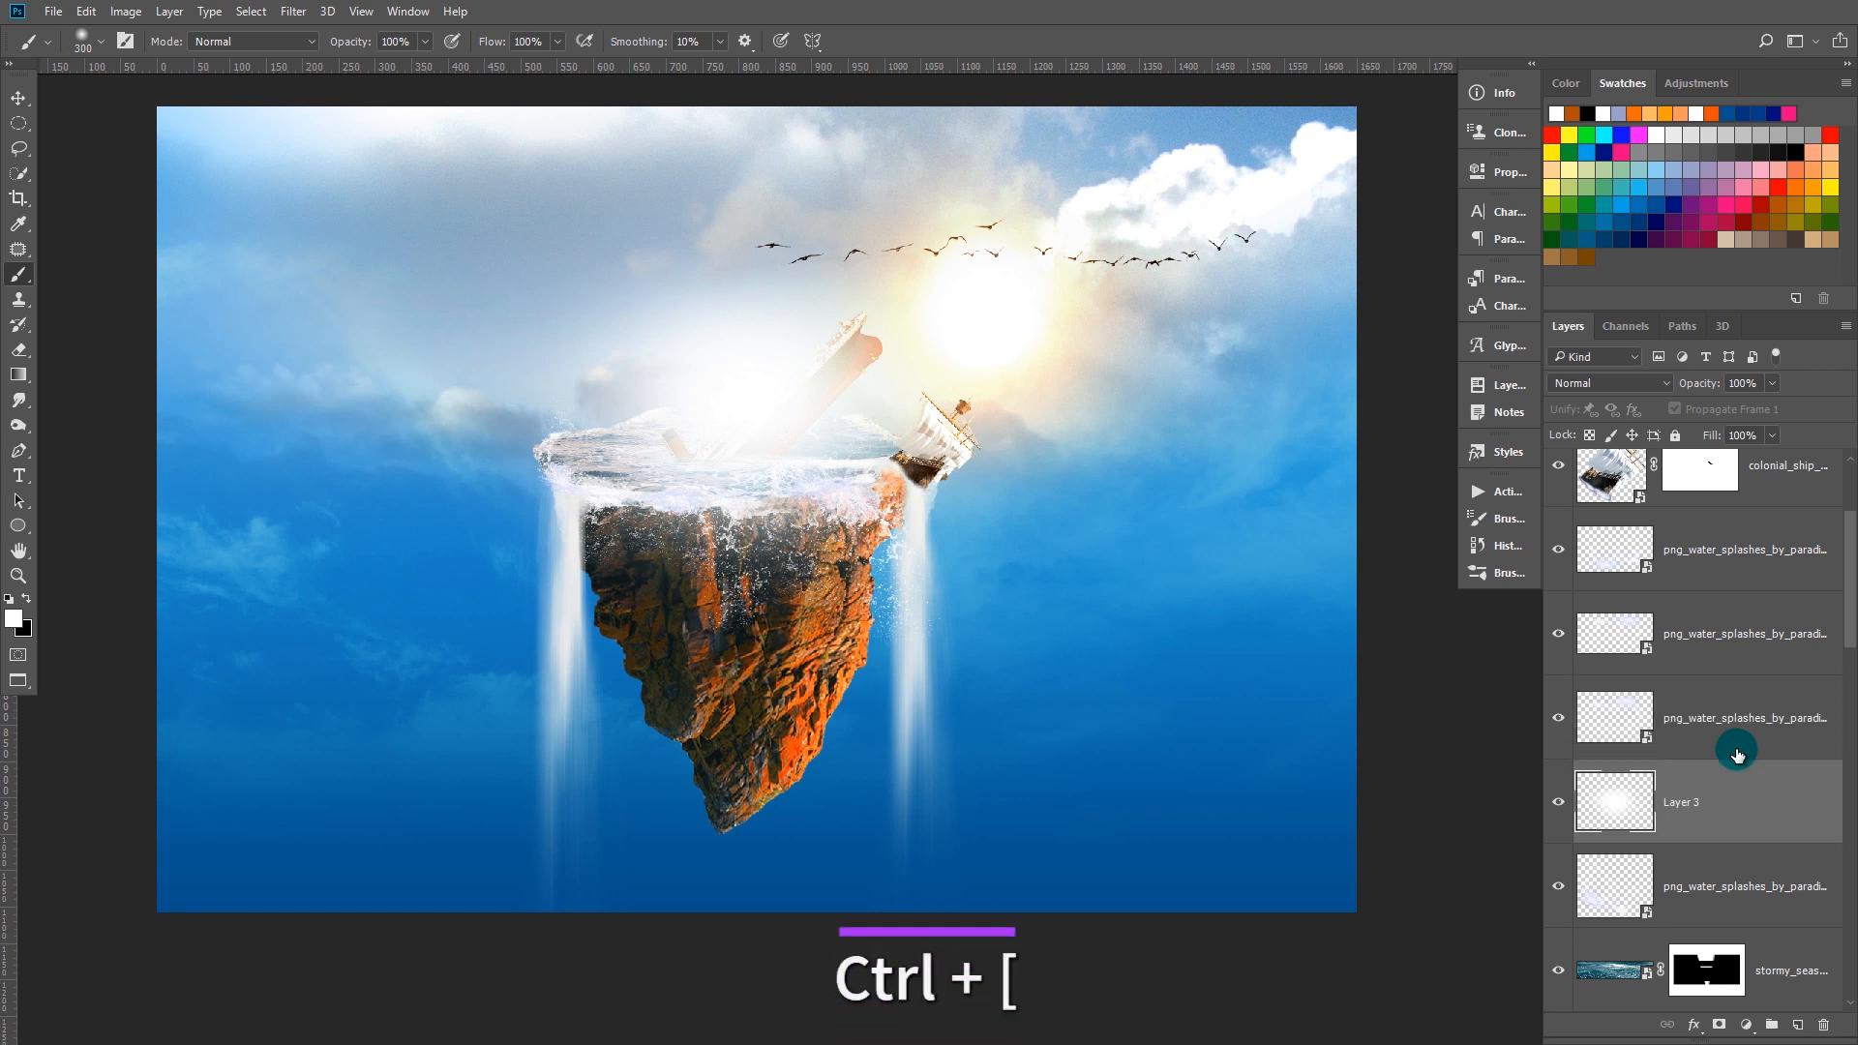
pyautogui.hotkey('ctrl', '[')
pyautogui.hotkey('ctrl', '[')
pyautogui.hotkey('ctrl', '[')
pyautogui.hotkey('ctrl', '[')
pyautogui.hotkey('ctrl', '[')
pyautogui.hotkey('ctrl', '[')
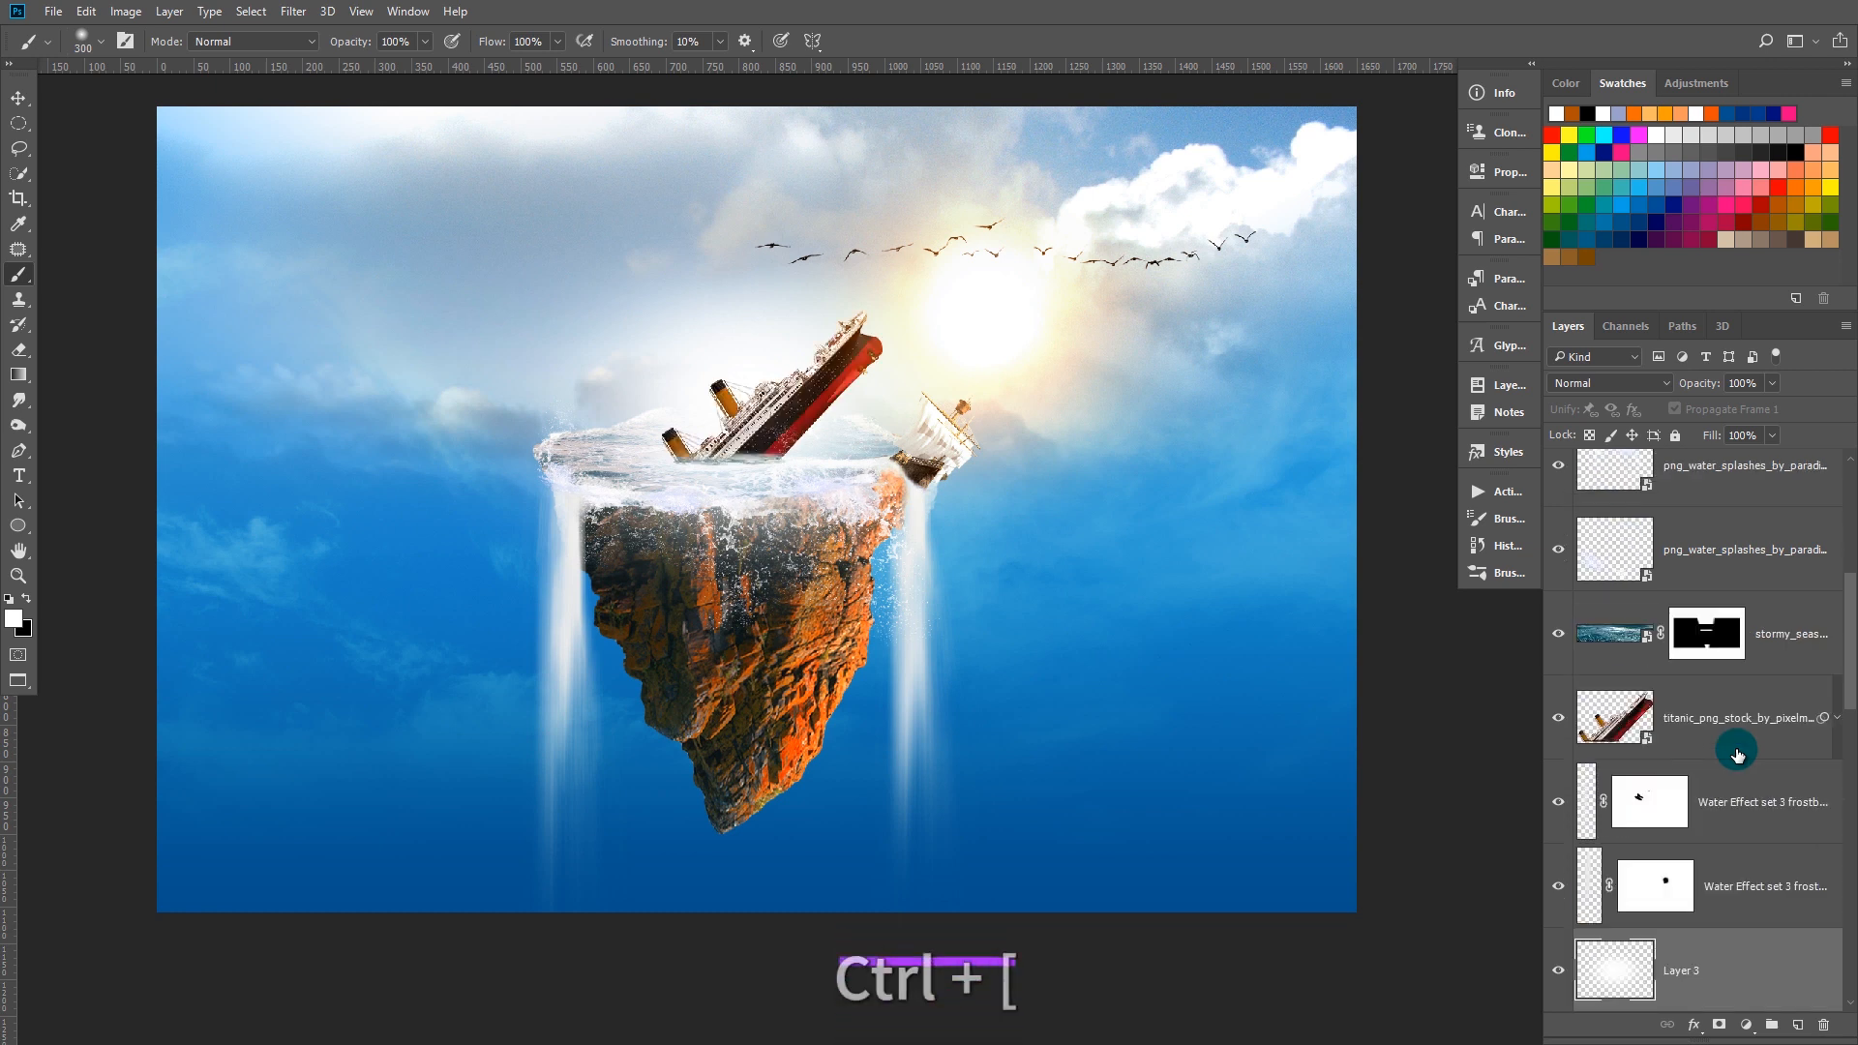
pyautogui.hotkey('ctrl', '[')
pyautogui.hotkey('ctrl', '[')
pyautogui.hotkey('ctrl', '[')
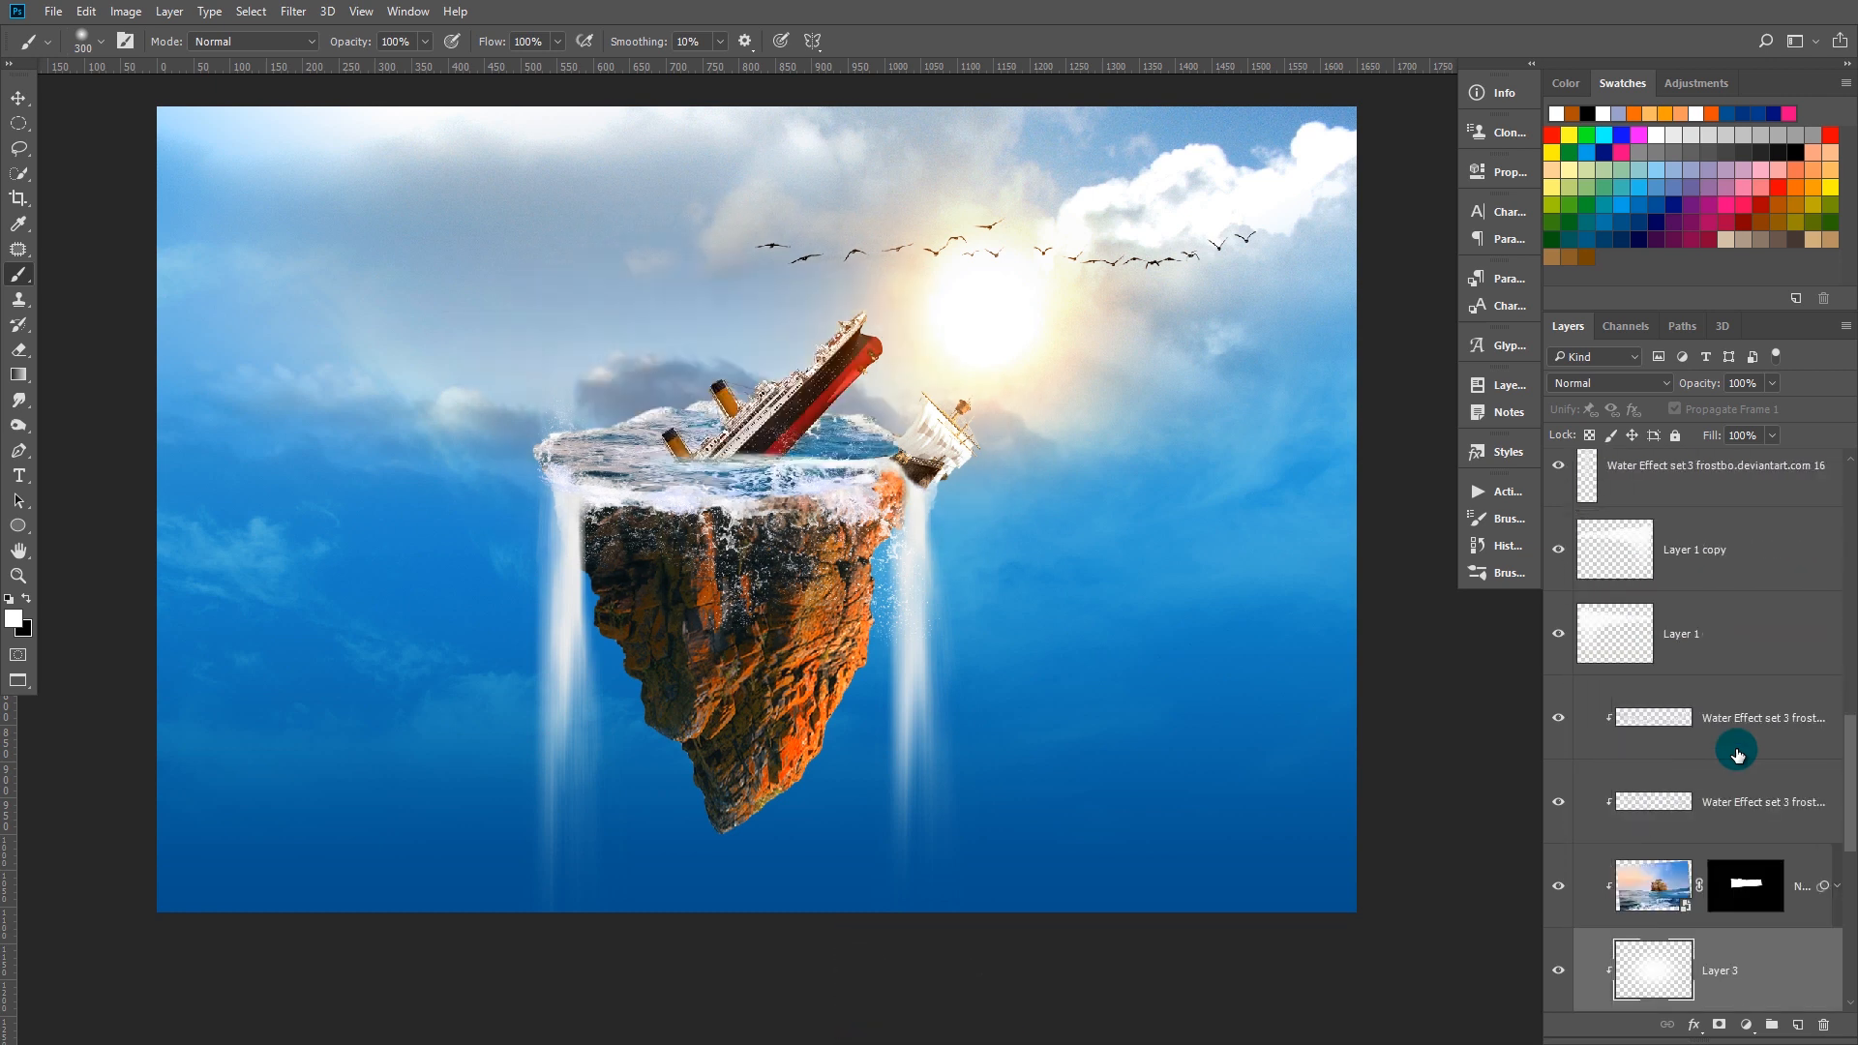
pyautogui.hotkey('ctrl', '[')
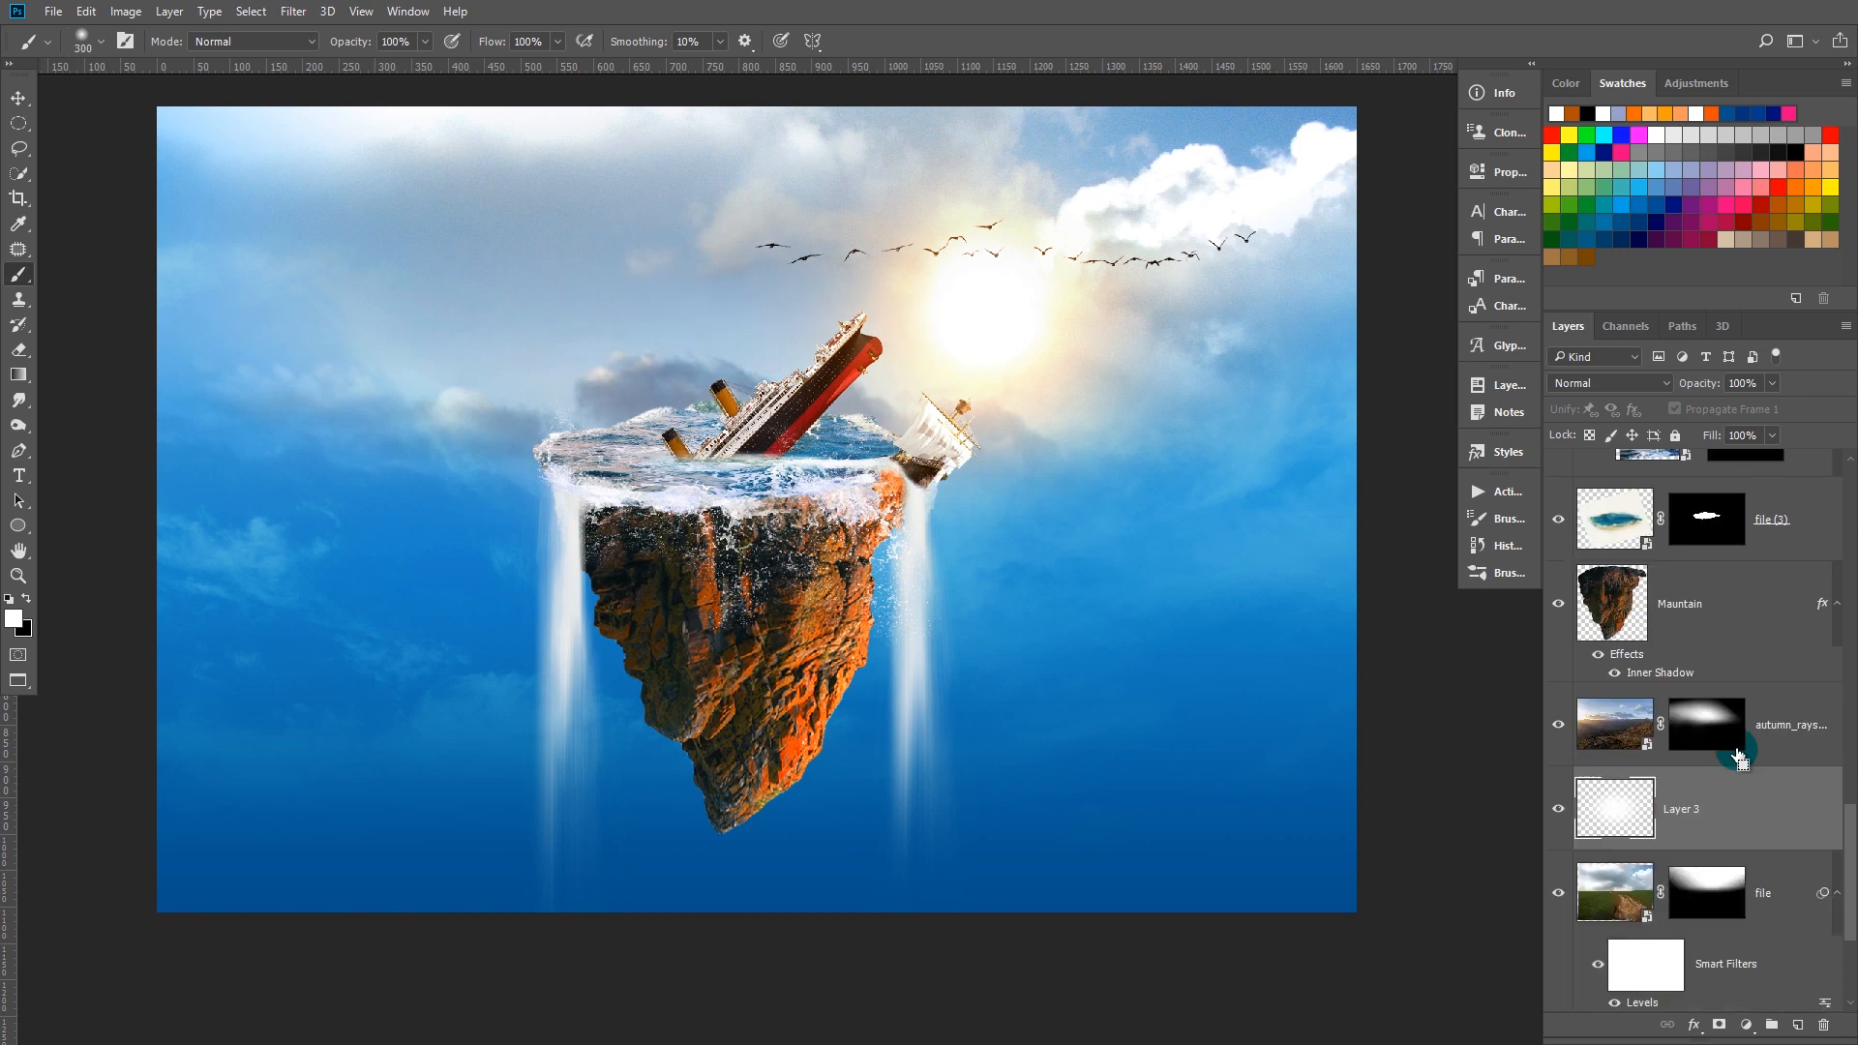